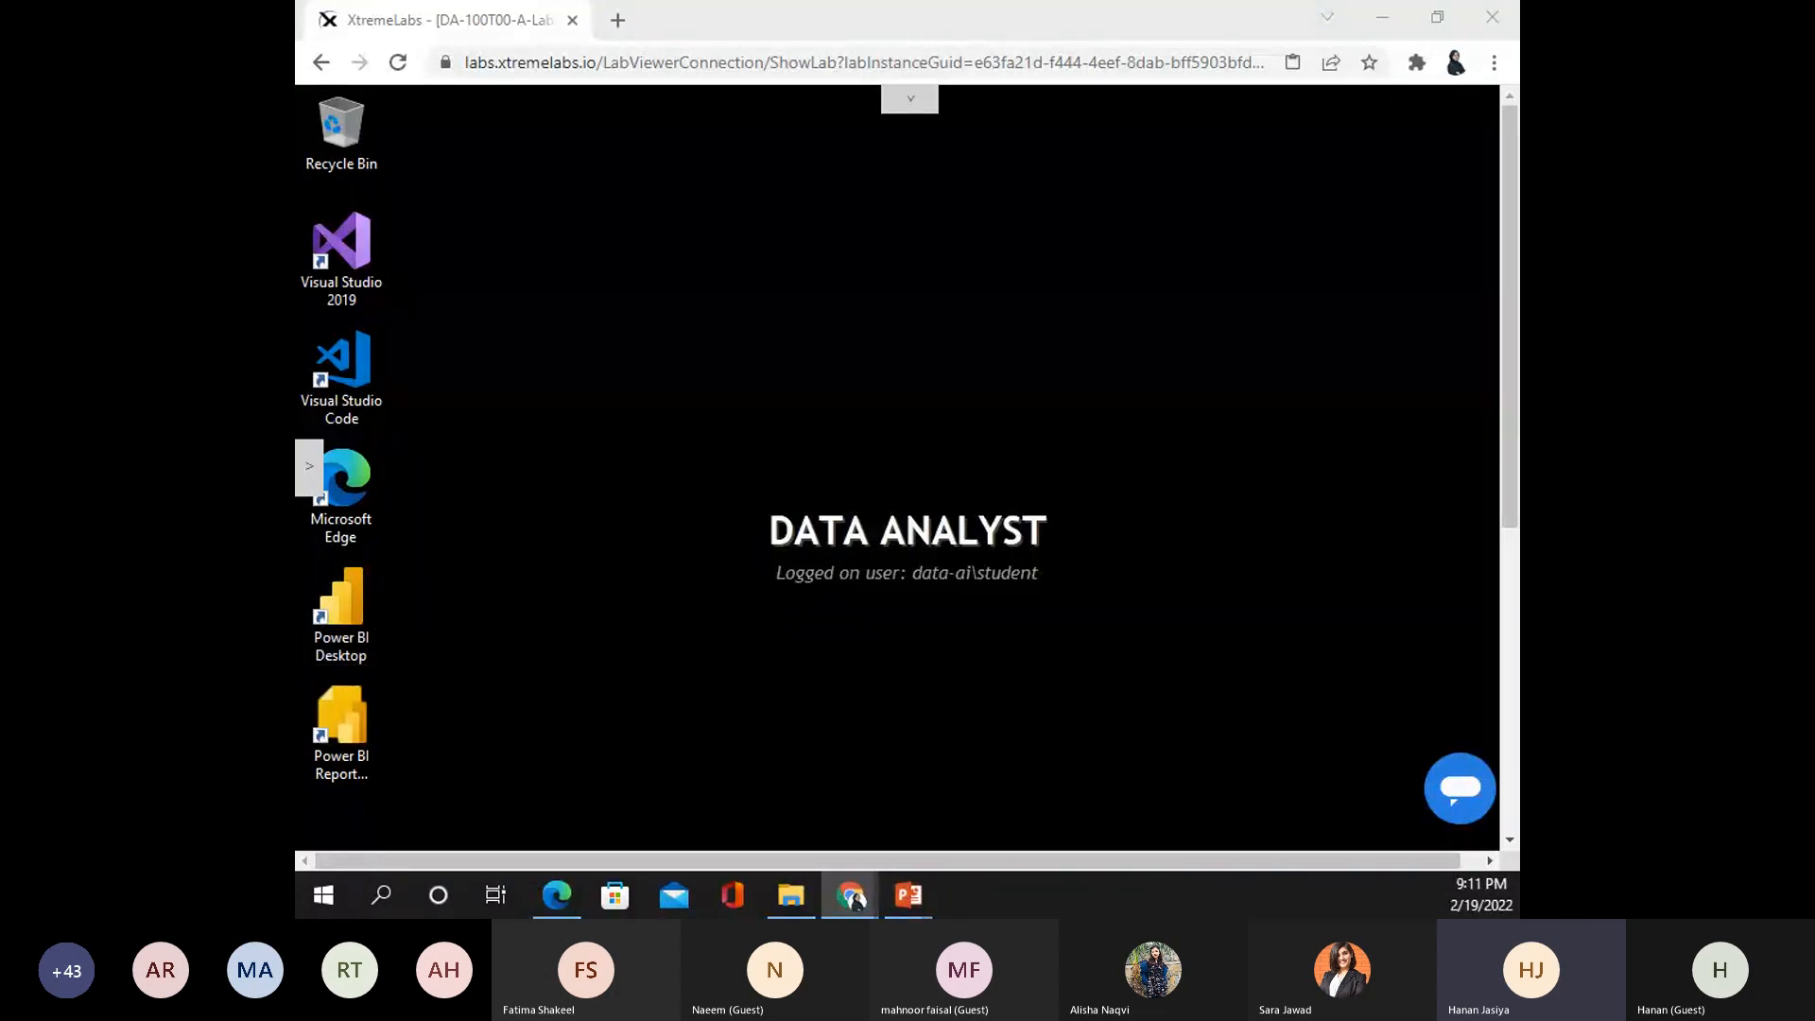
# - Launch Power BI Desktop from its desktop shortcut
pyautogui.click(332, 606)
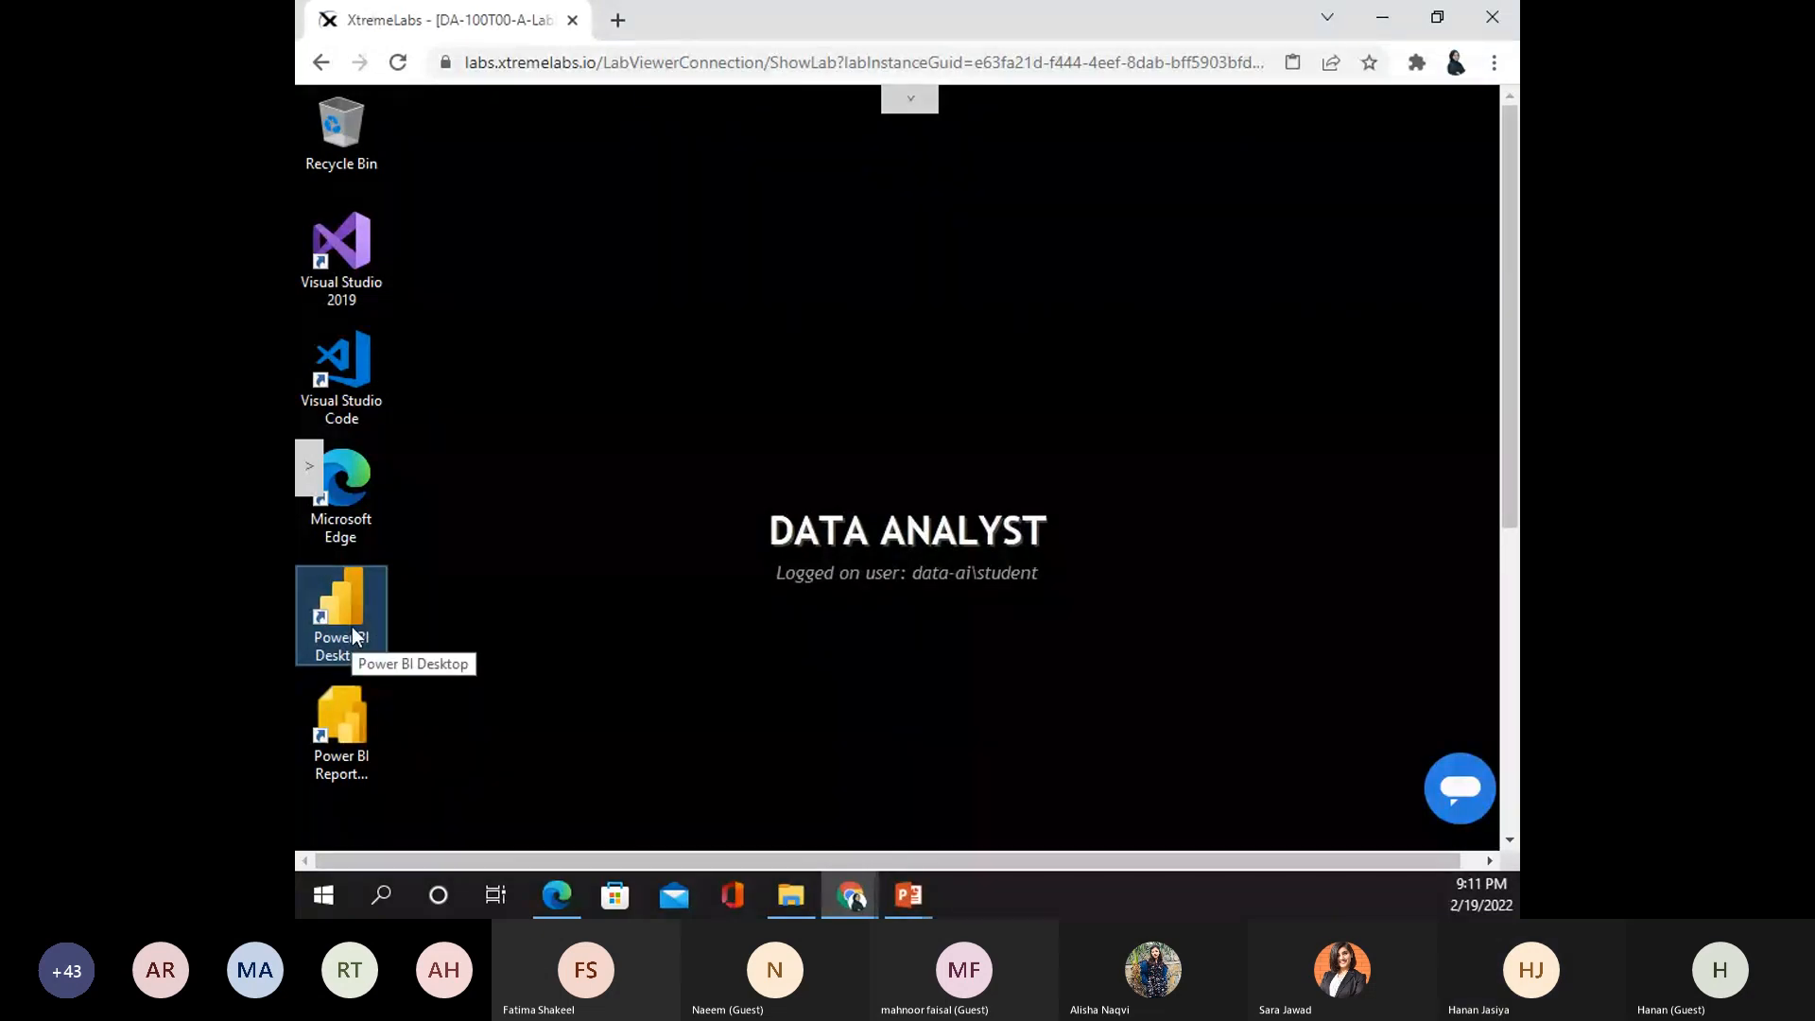
pyautogui.doubleClick(355, 601)
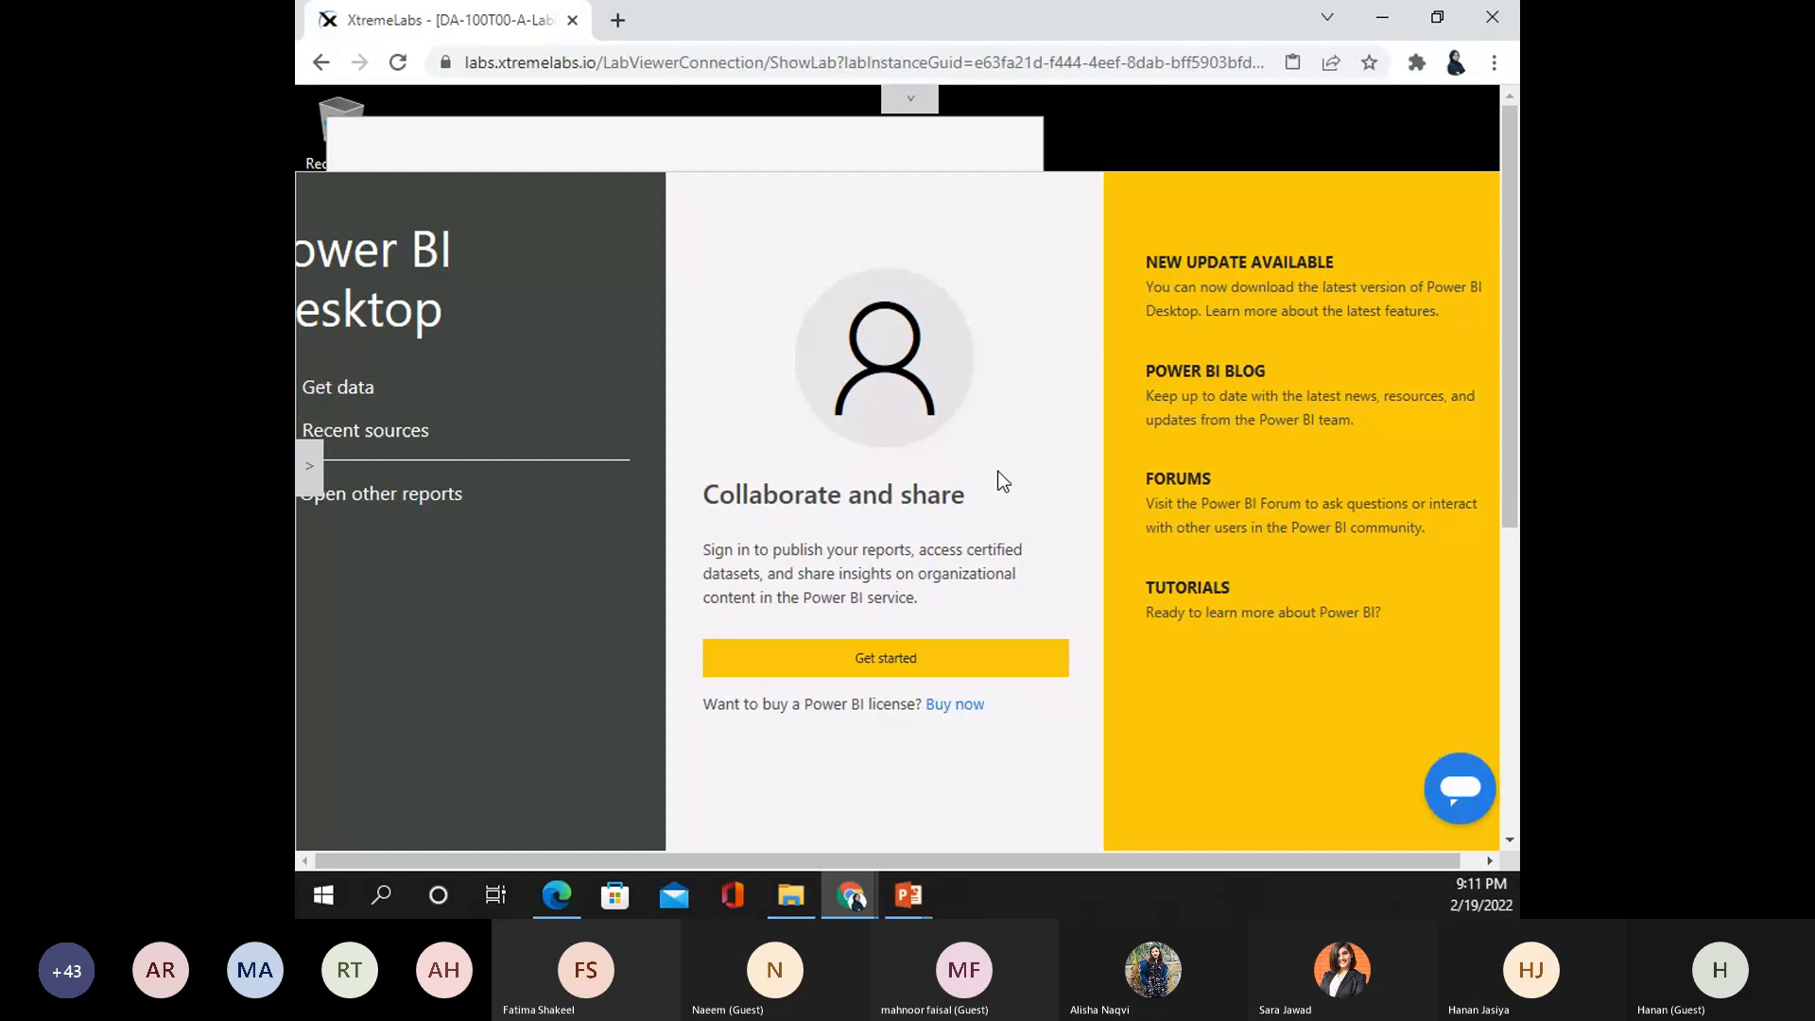
# - Skip the welcome screen and sign-in prompt, and maximize the Power BI window
pyautogui.click(815, 652)
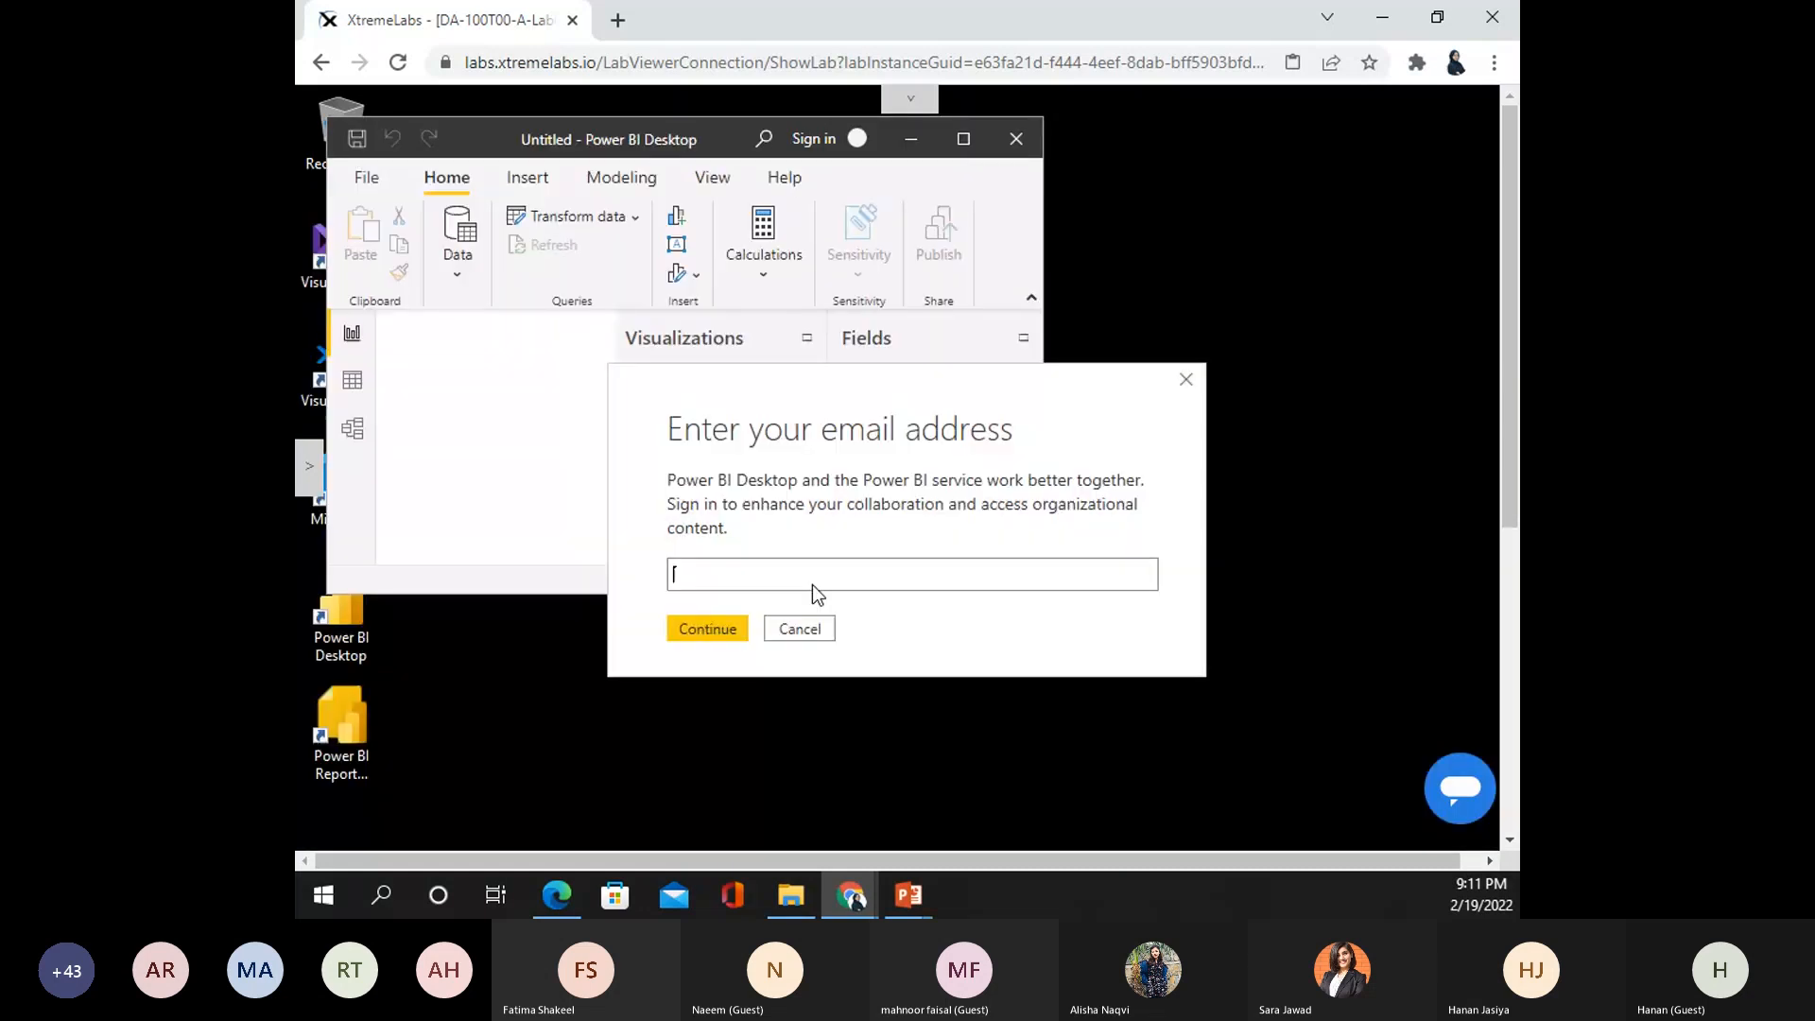
pyautogui.click(800, 629)
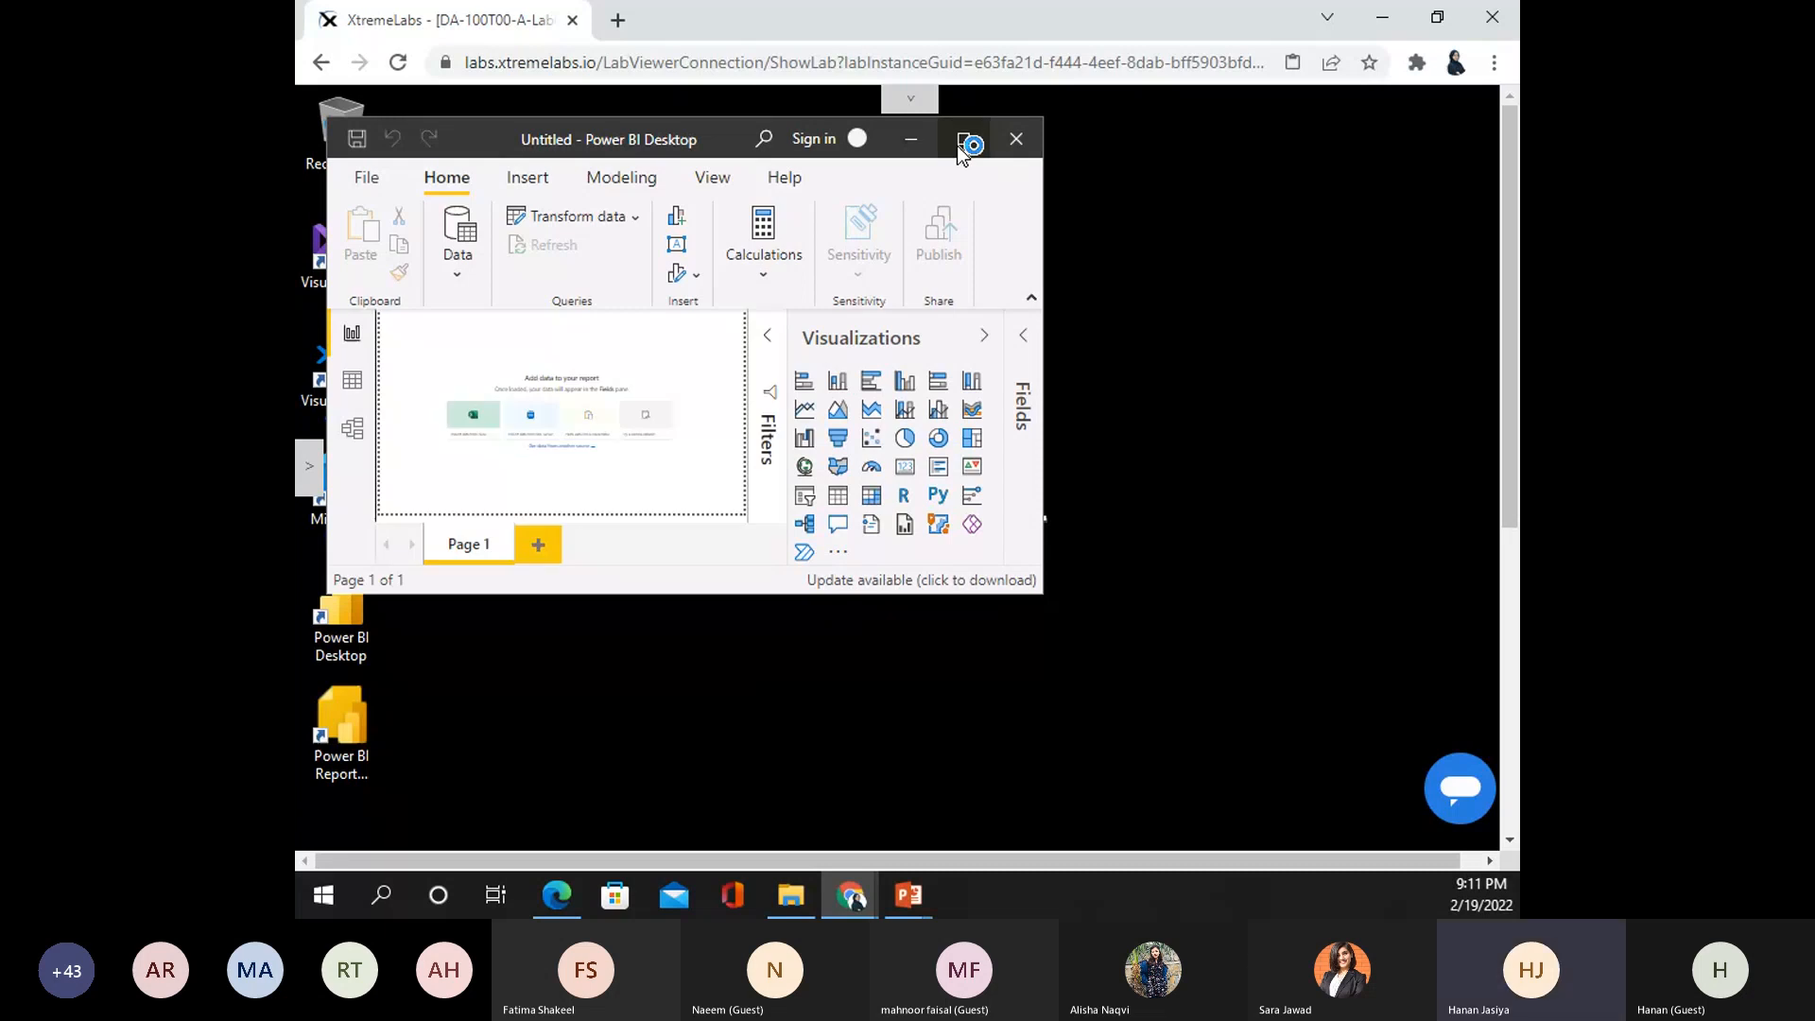
pyautogui.click(964, 144)
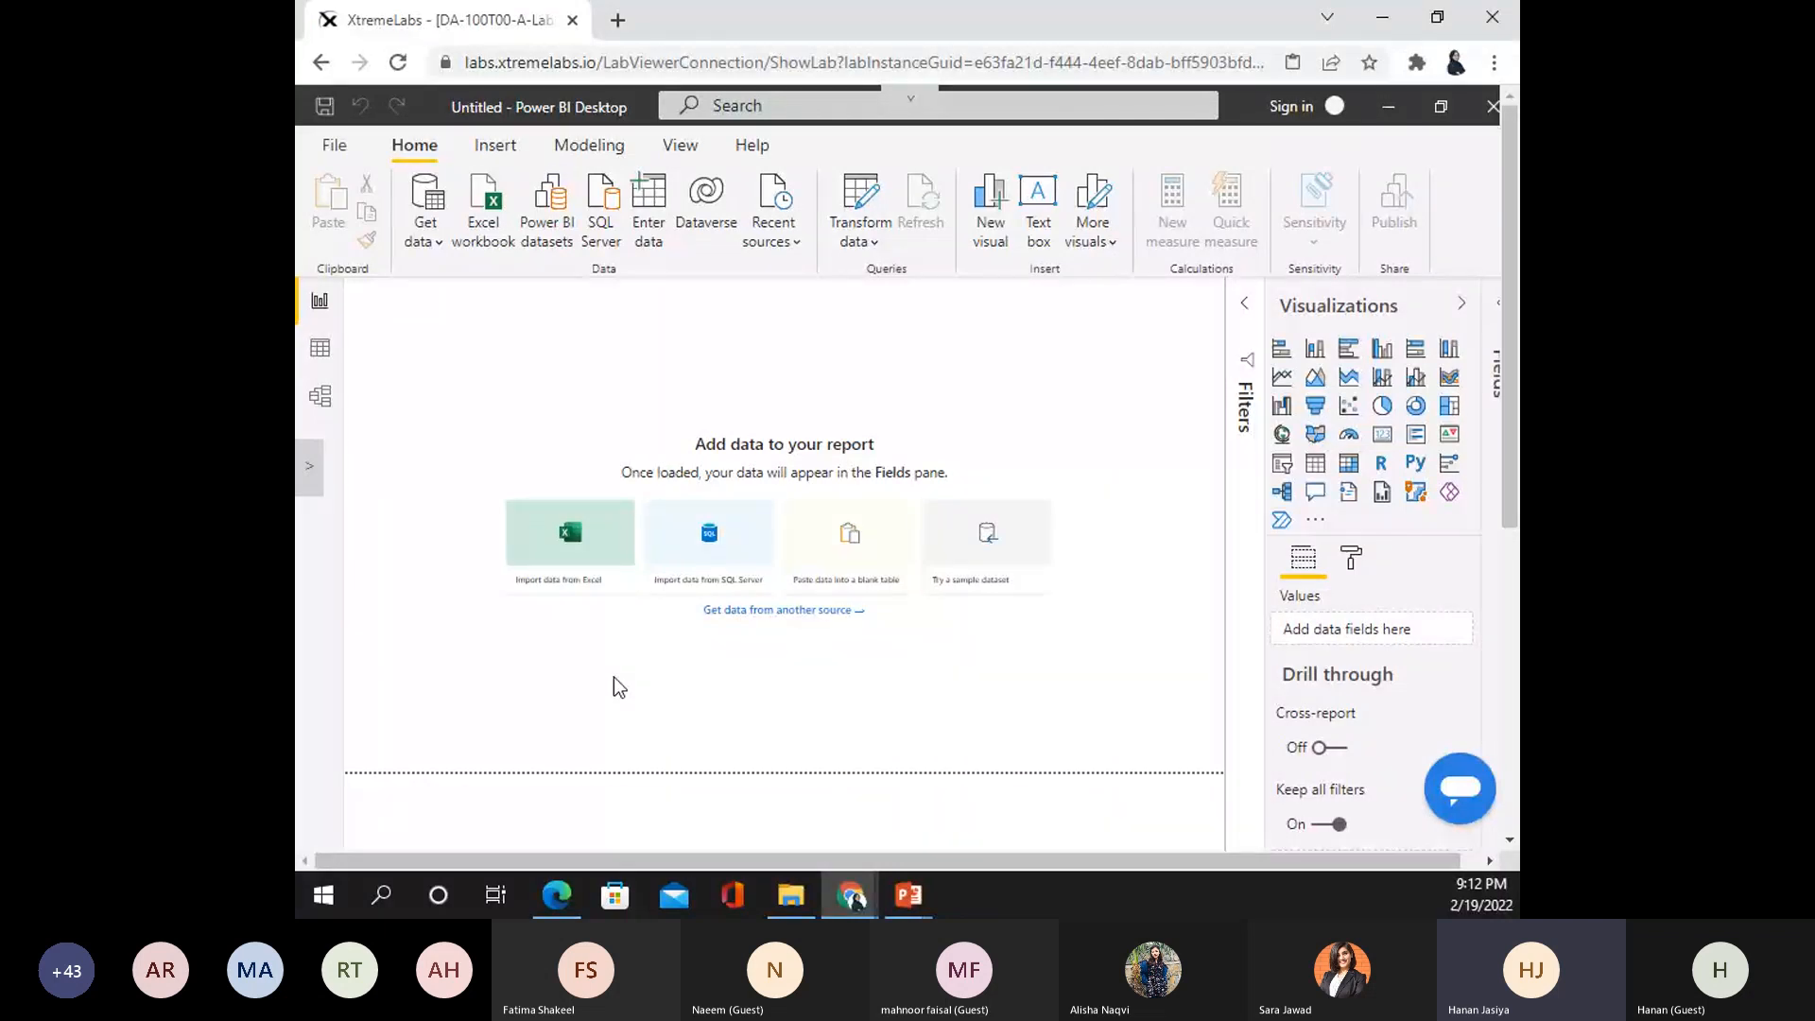
pyautogui.click(441, 246)
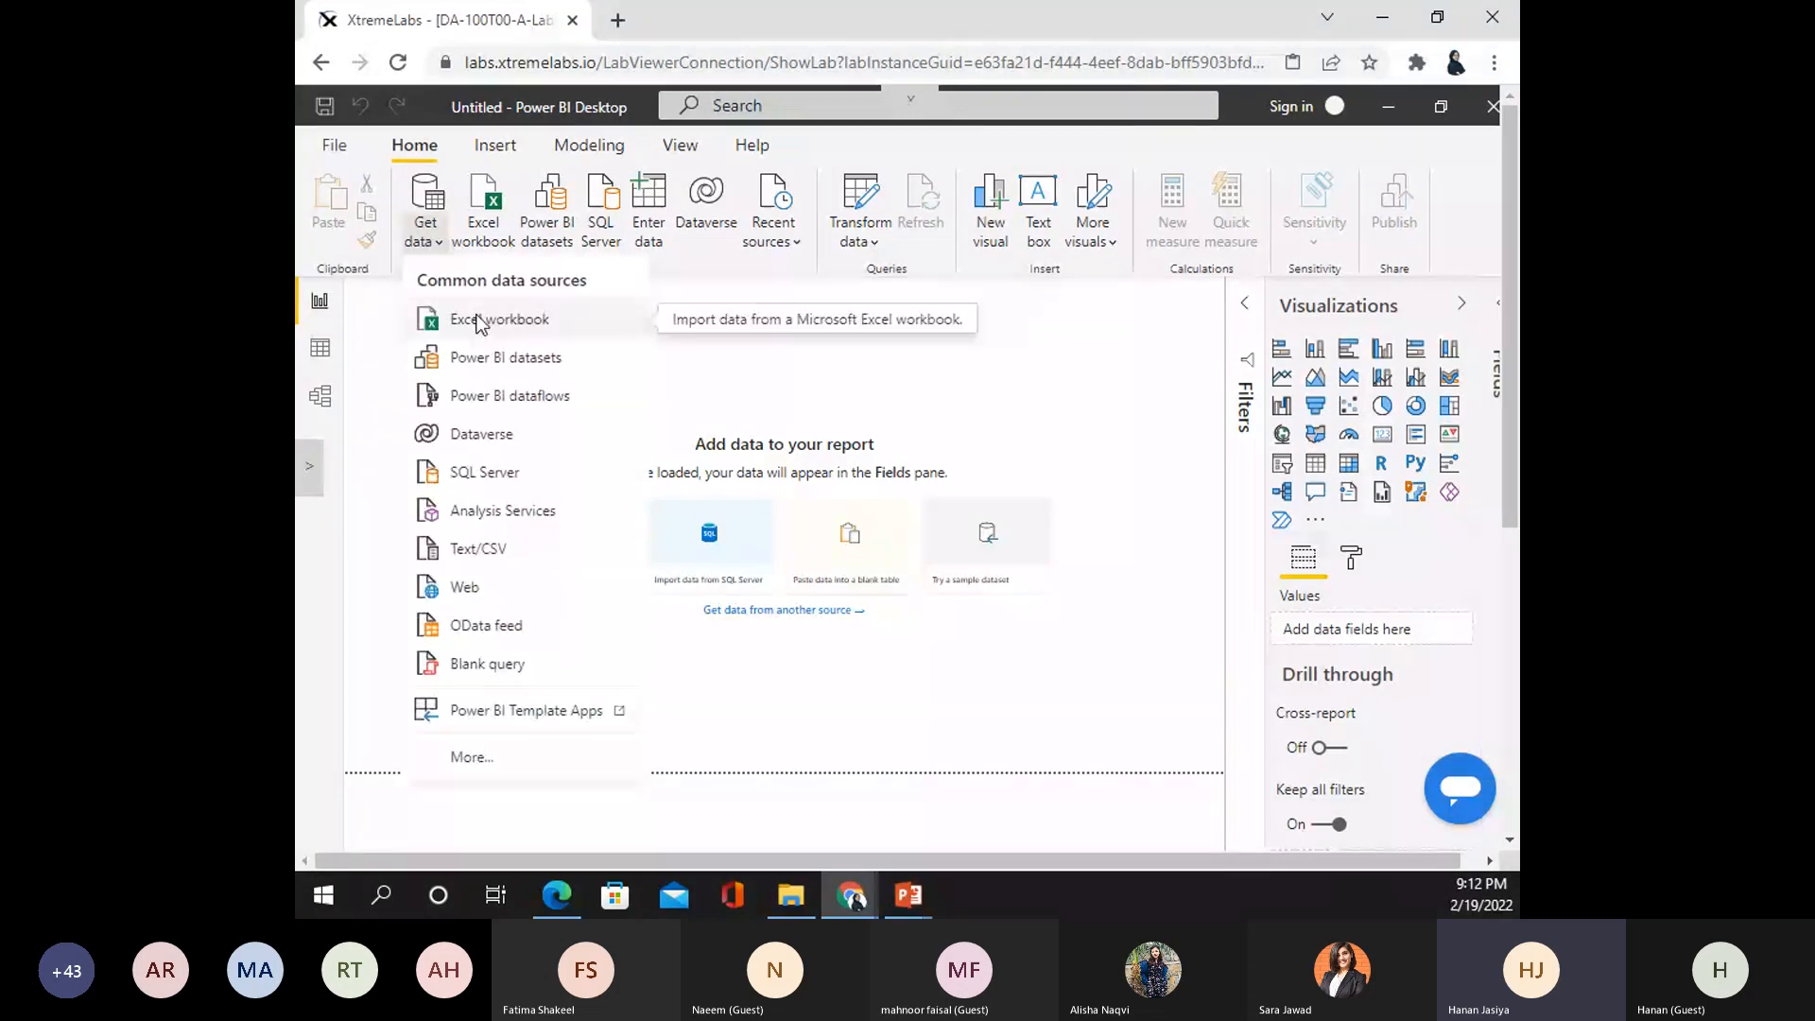
pyautogui.click(452, 782)
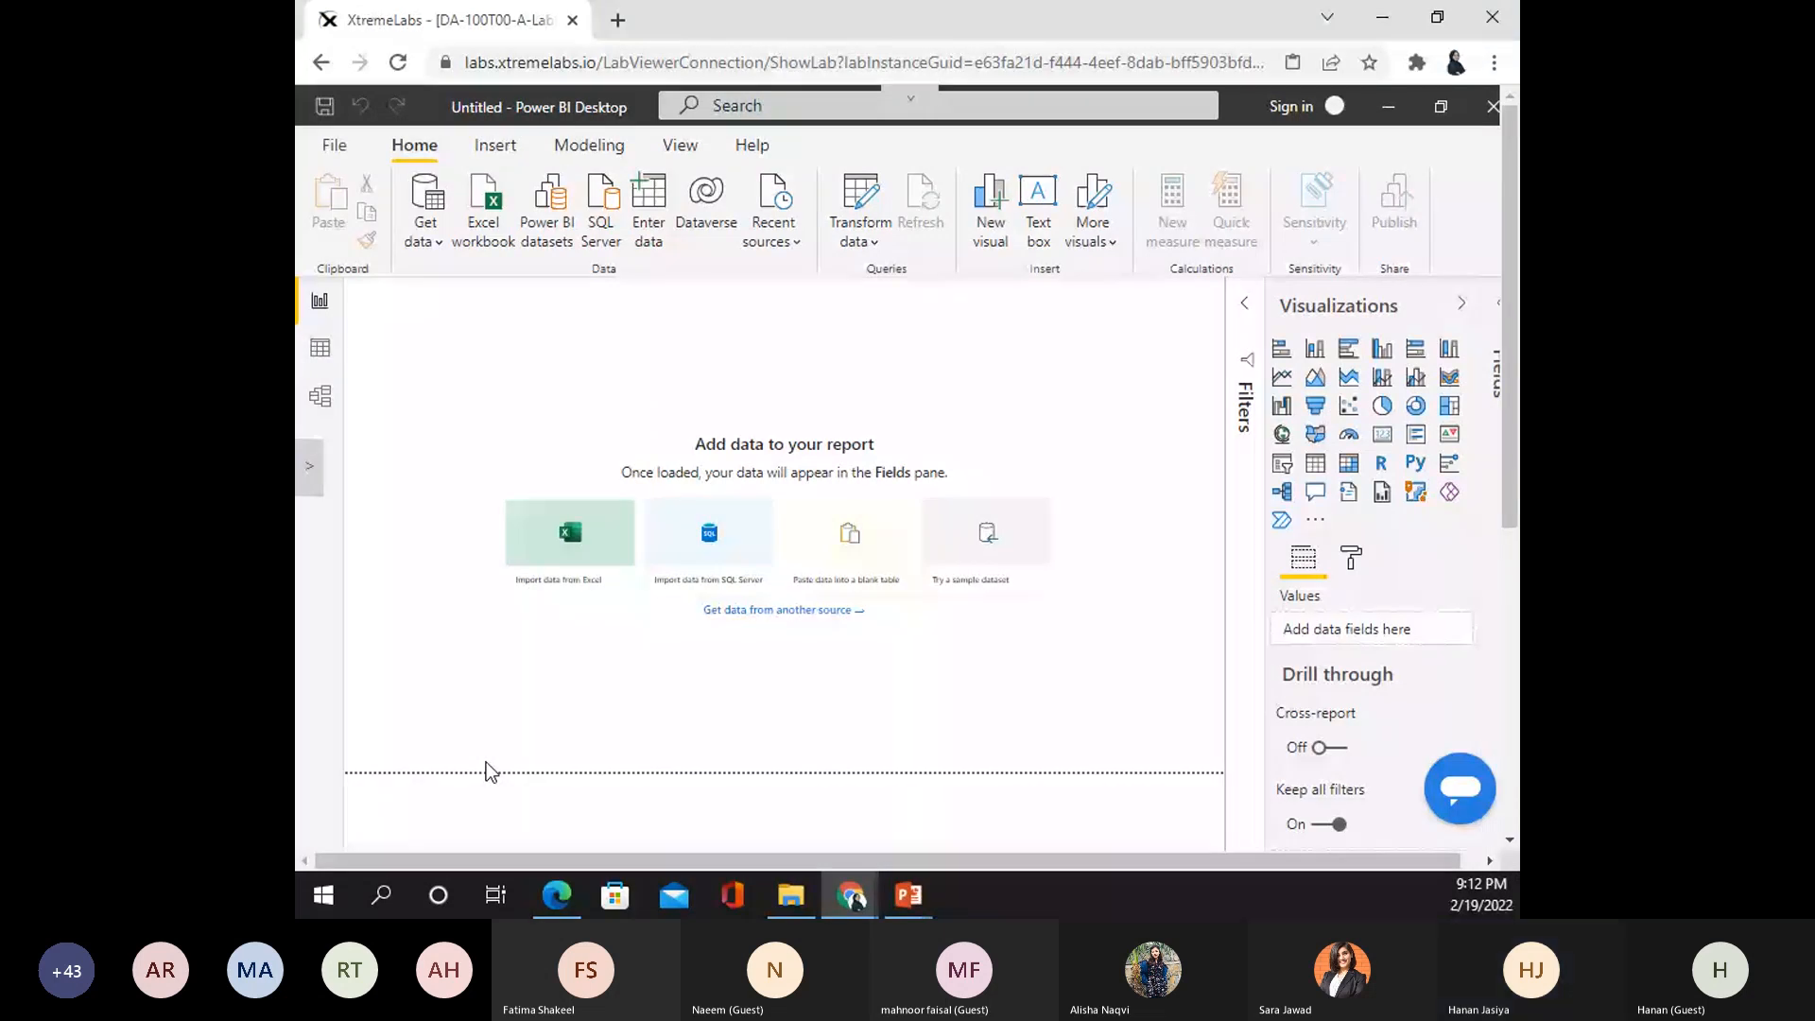
pyautogui.click(778, 610)
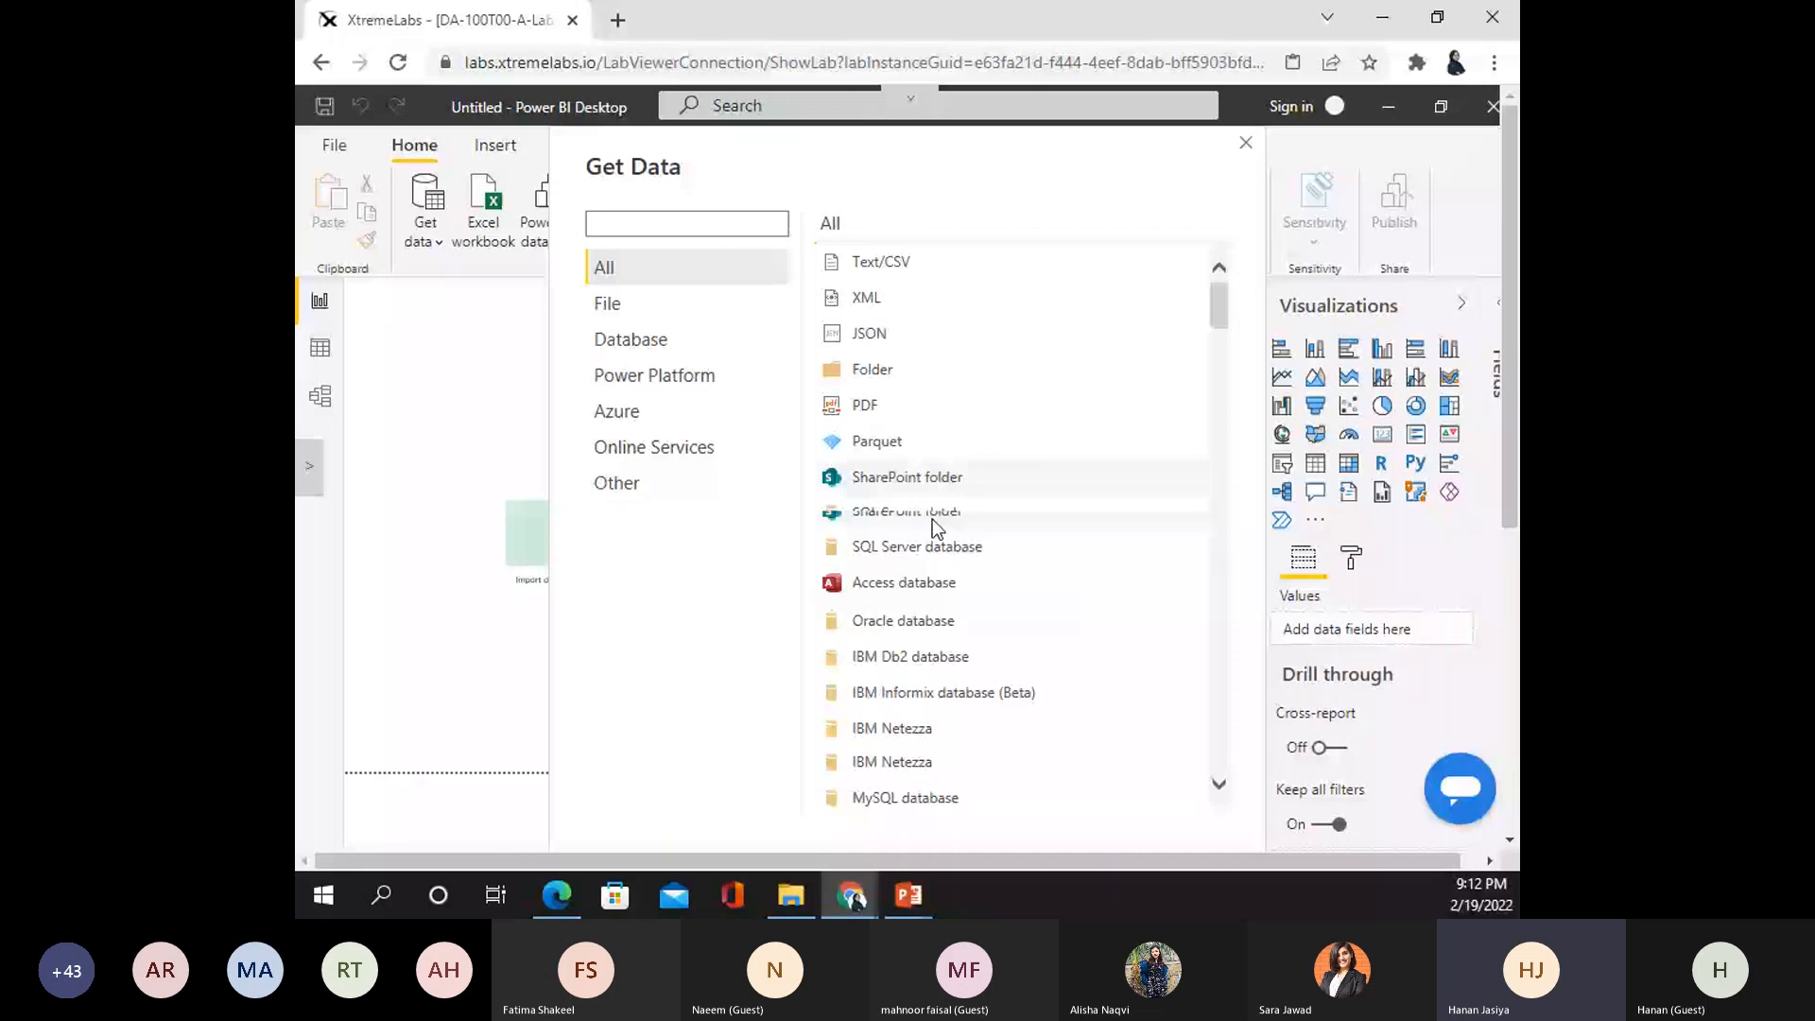
pyautogui.scroll(-10, 1053, 554)
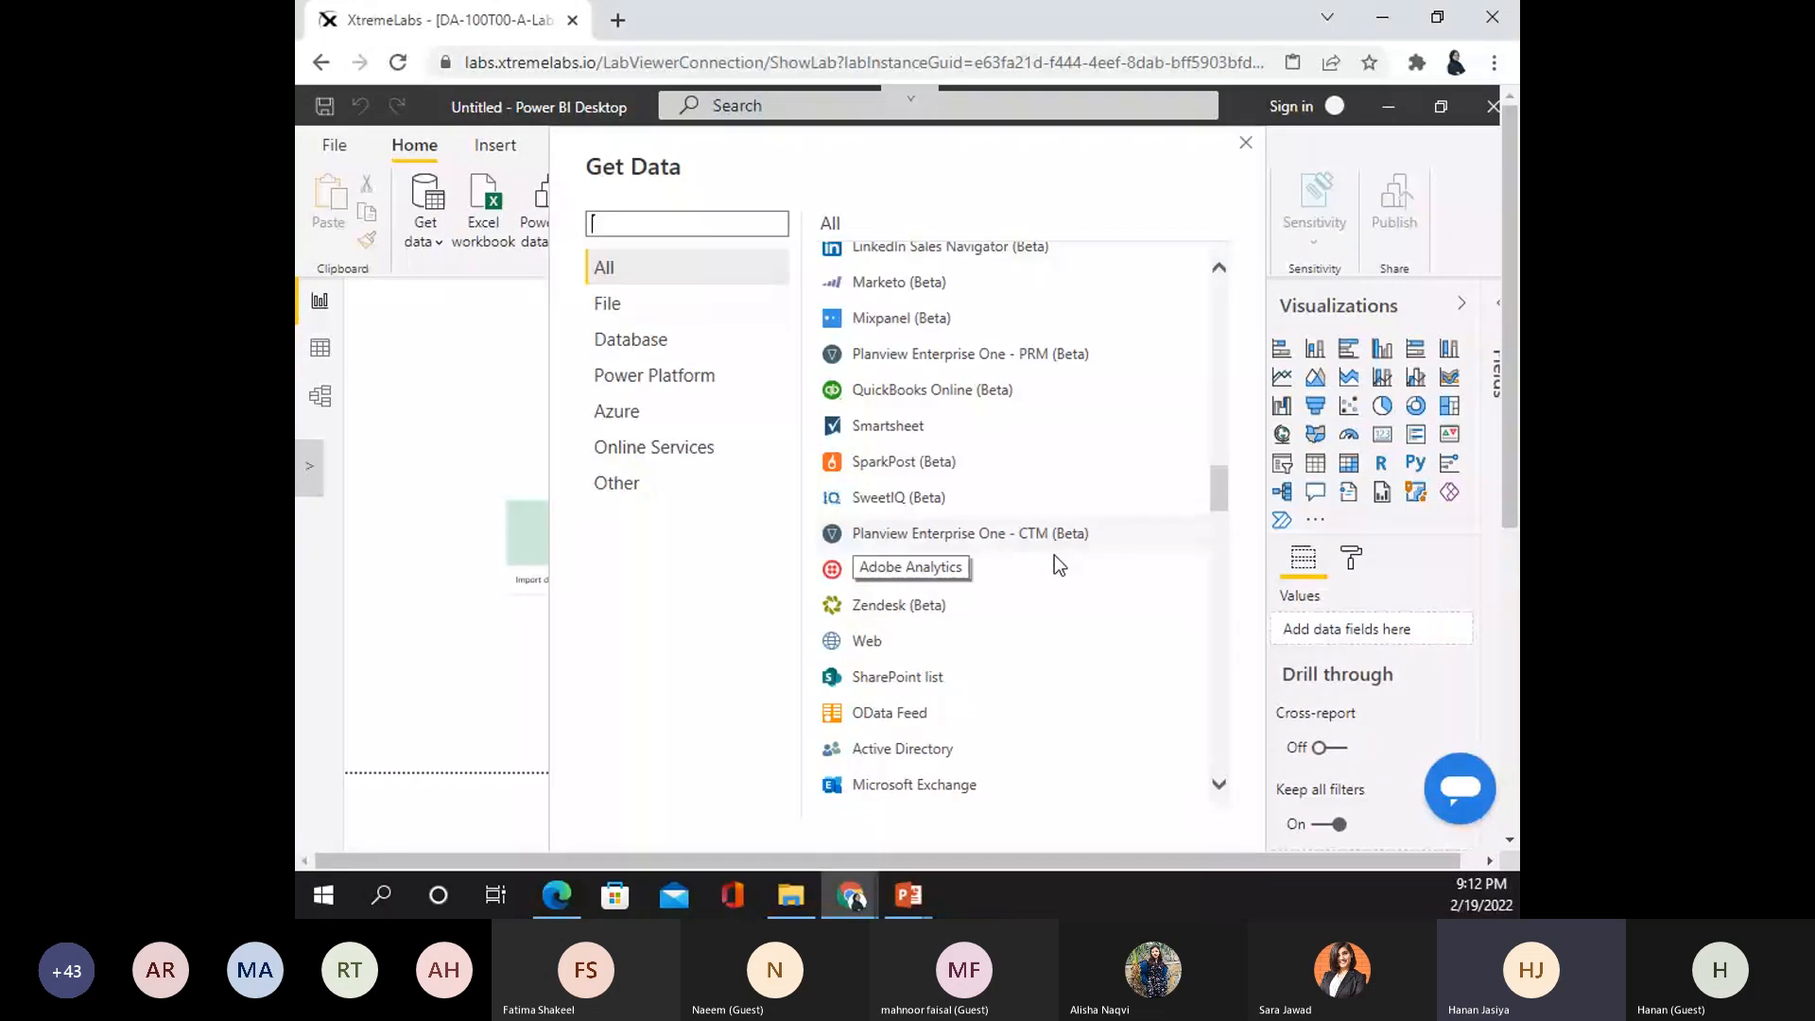
pyautogui.scroll(-10, 951, 586)
pyautogui.scroll(-10, 968, 582)
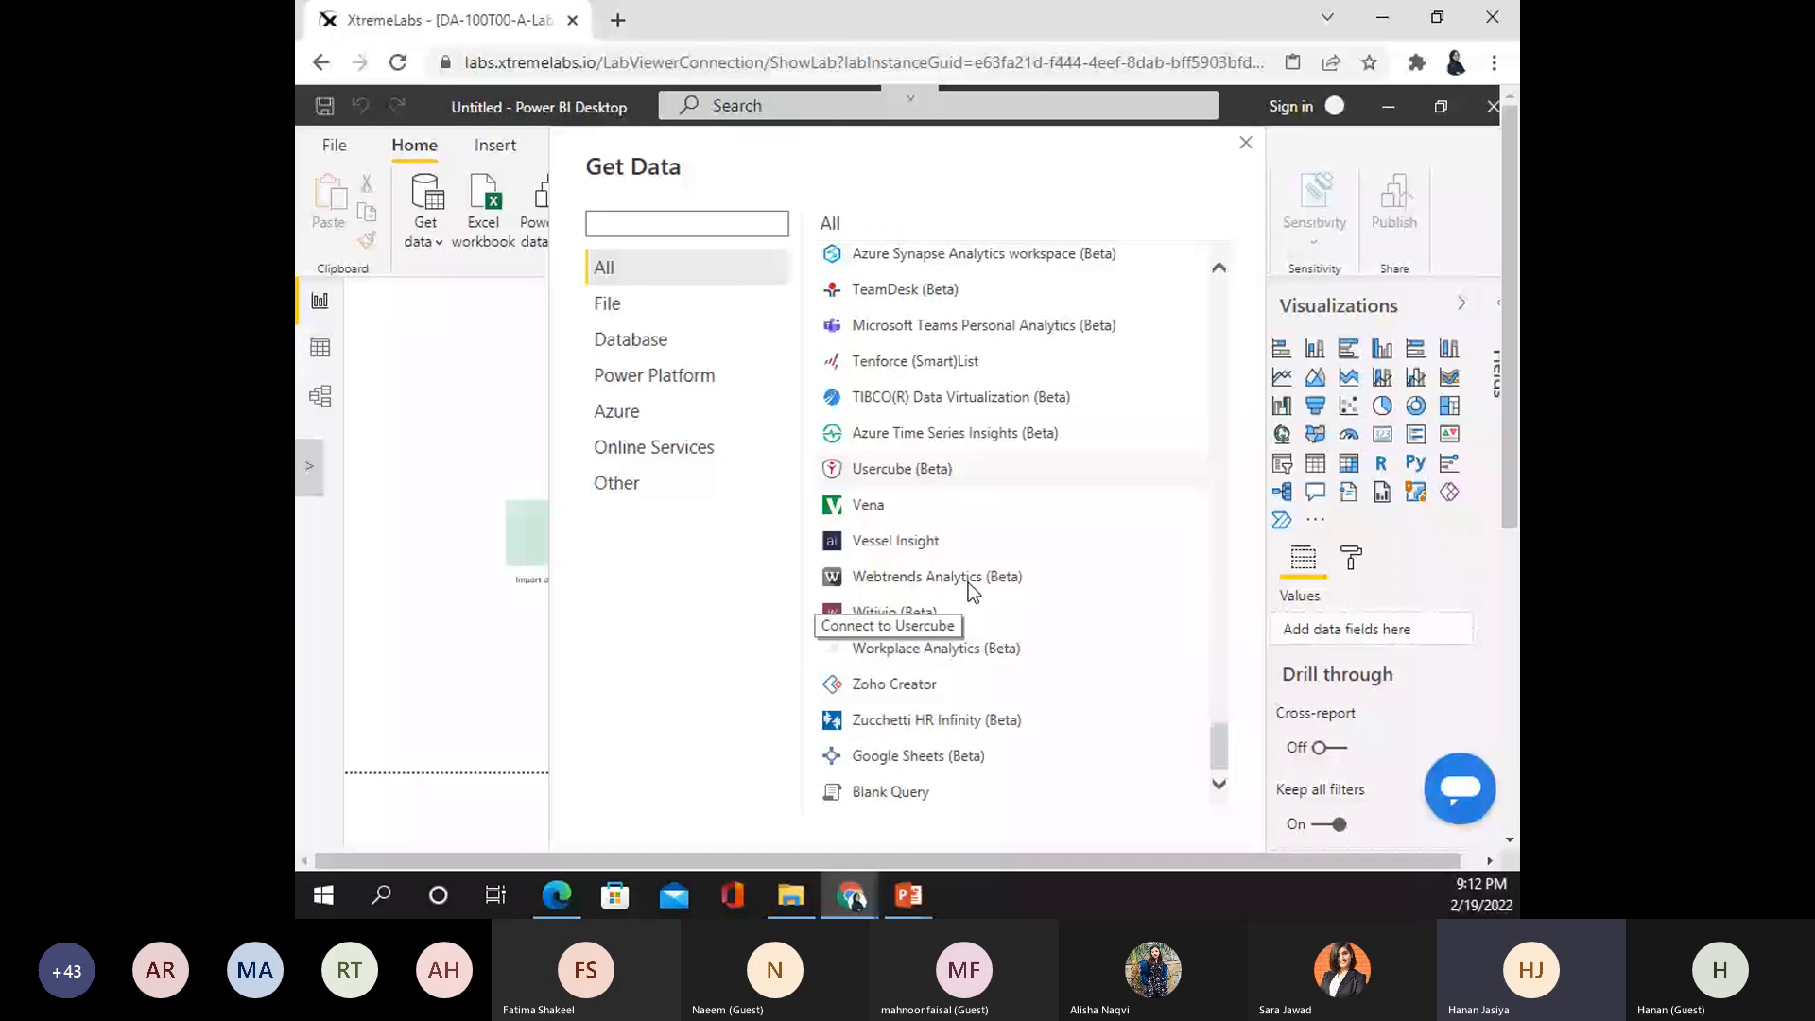
pyautogui.press('Escape')
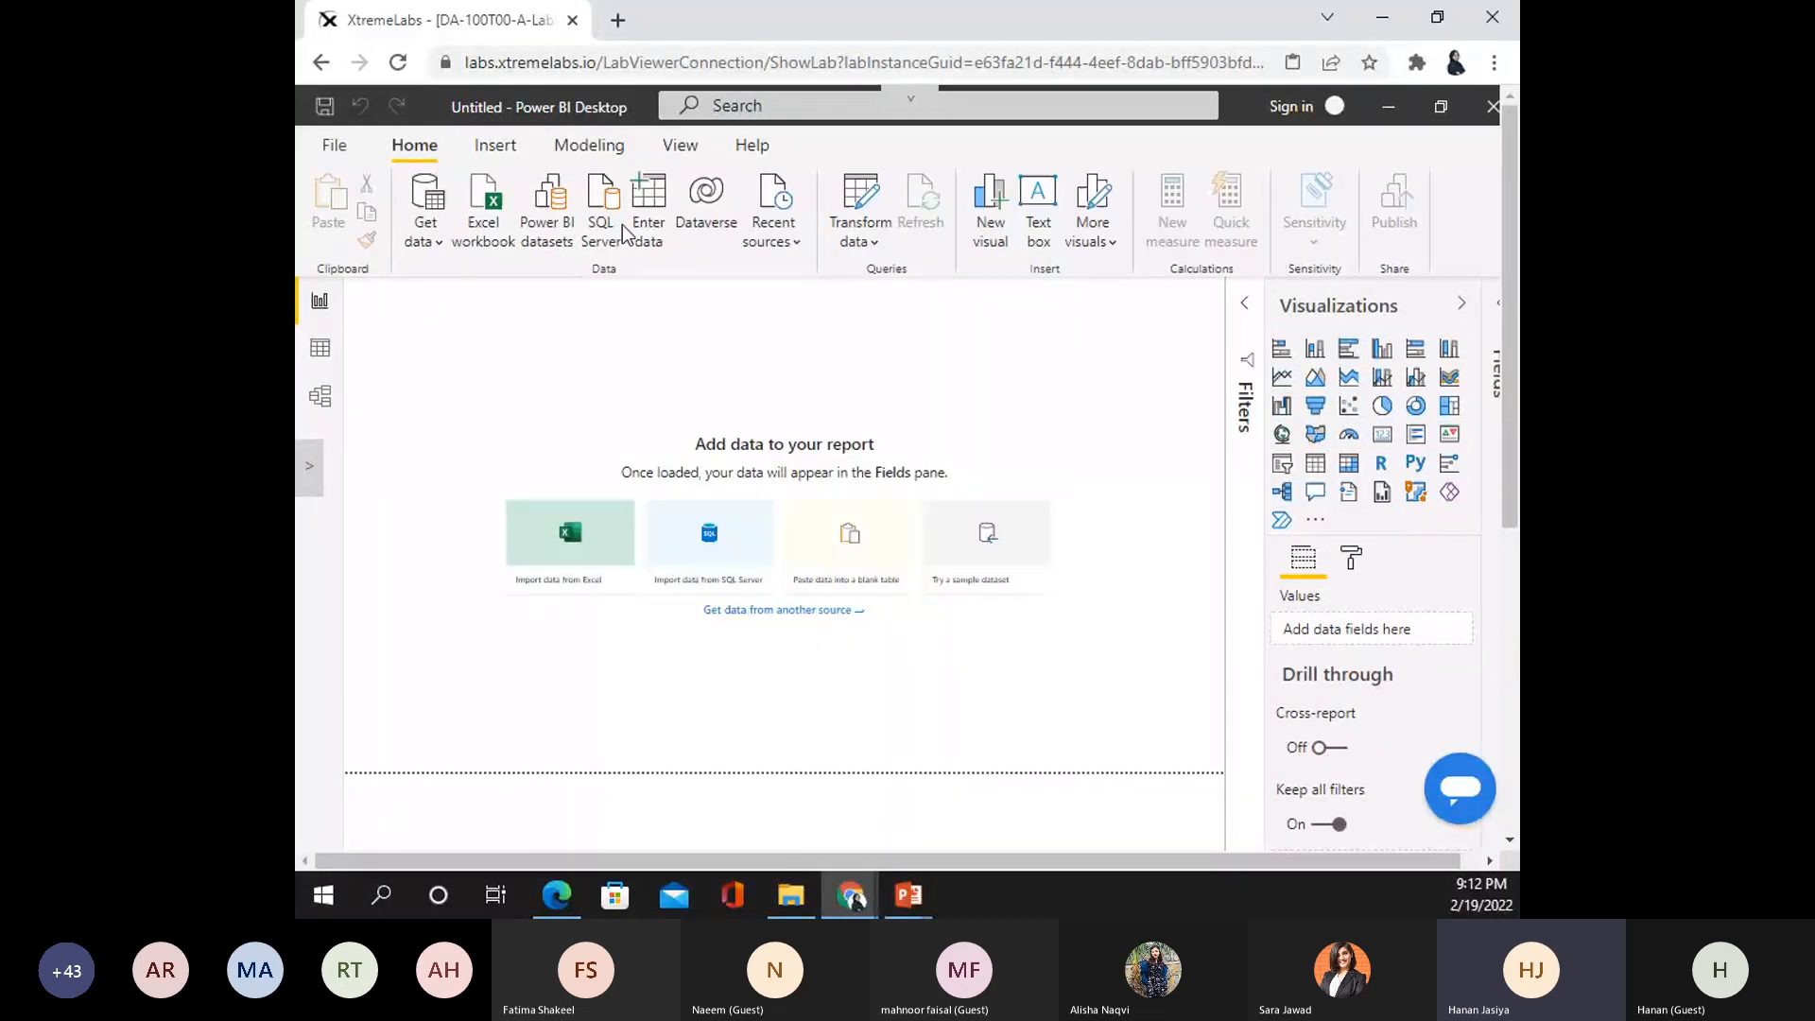
pyautogui.click(877, 237)
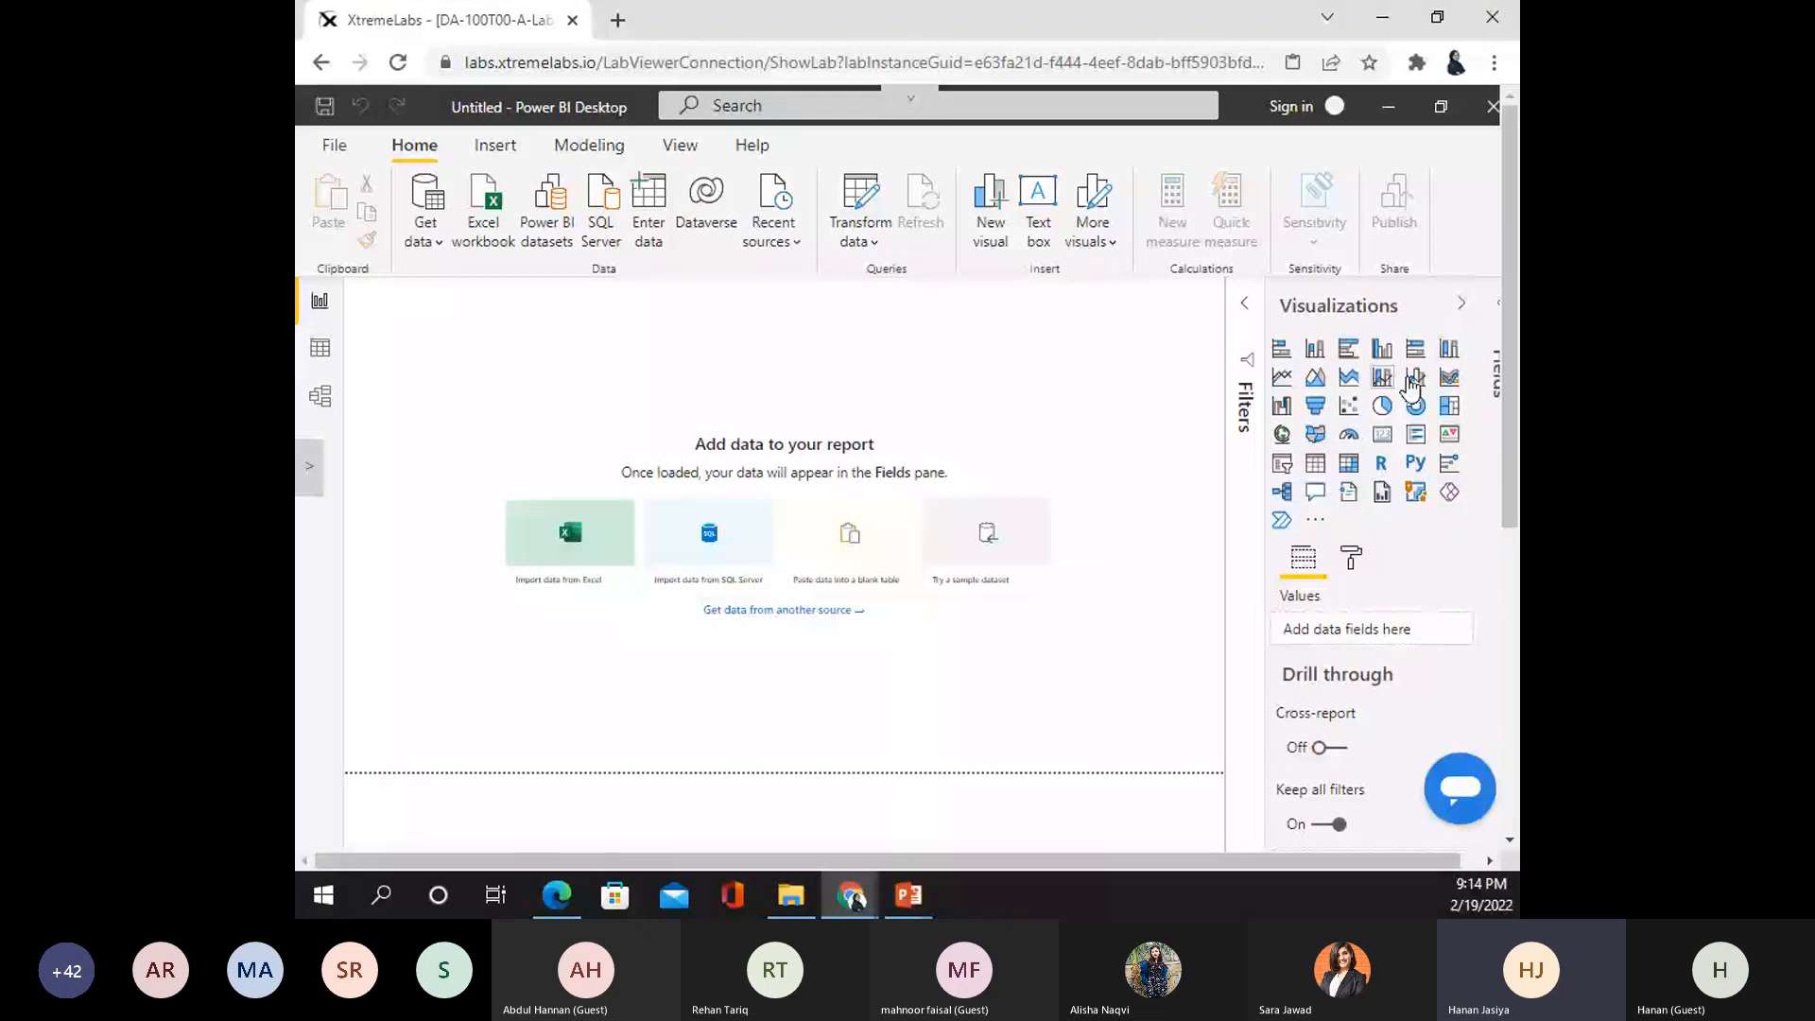
# - Expand the Fields pane and look through the Insert, Modeling and View ribbon options
pyautogui.click(1501, 312)
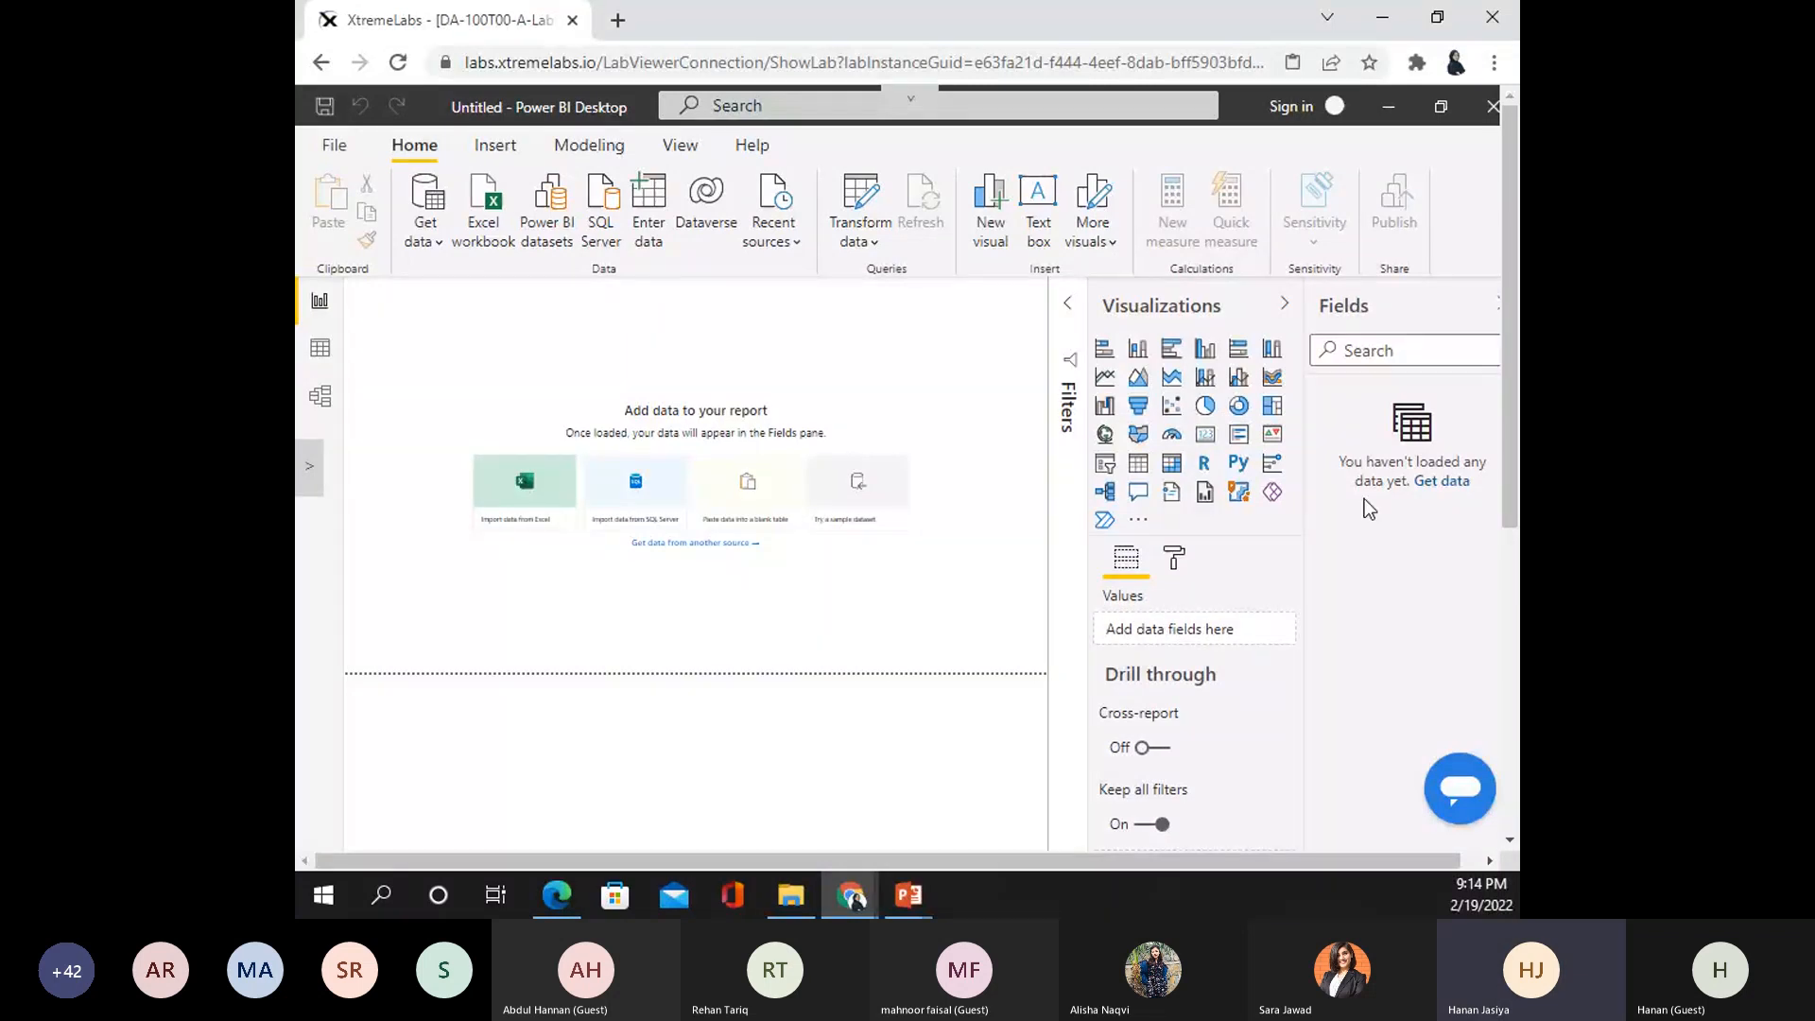
pyautogui.click(495, 148)
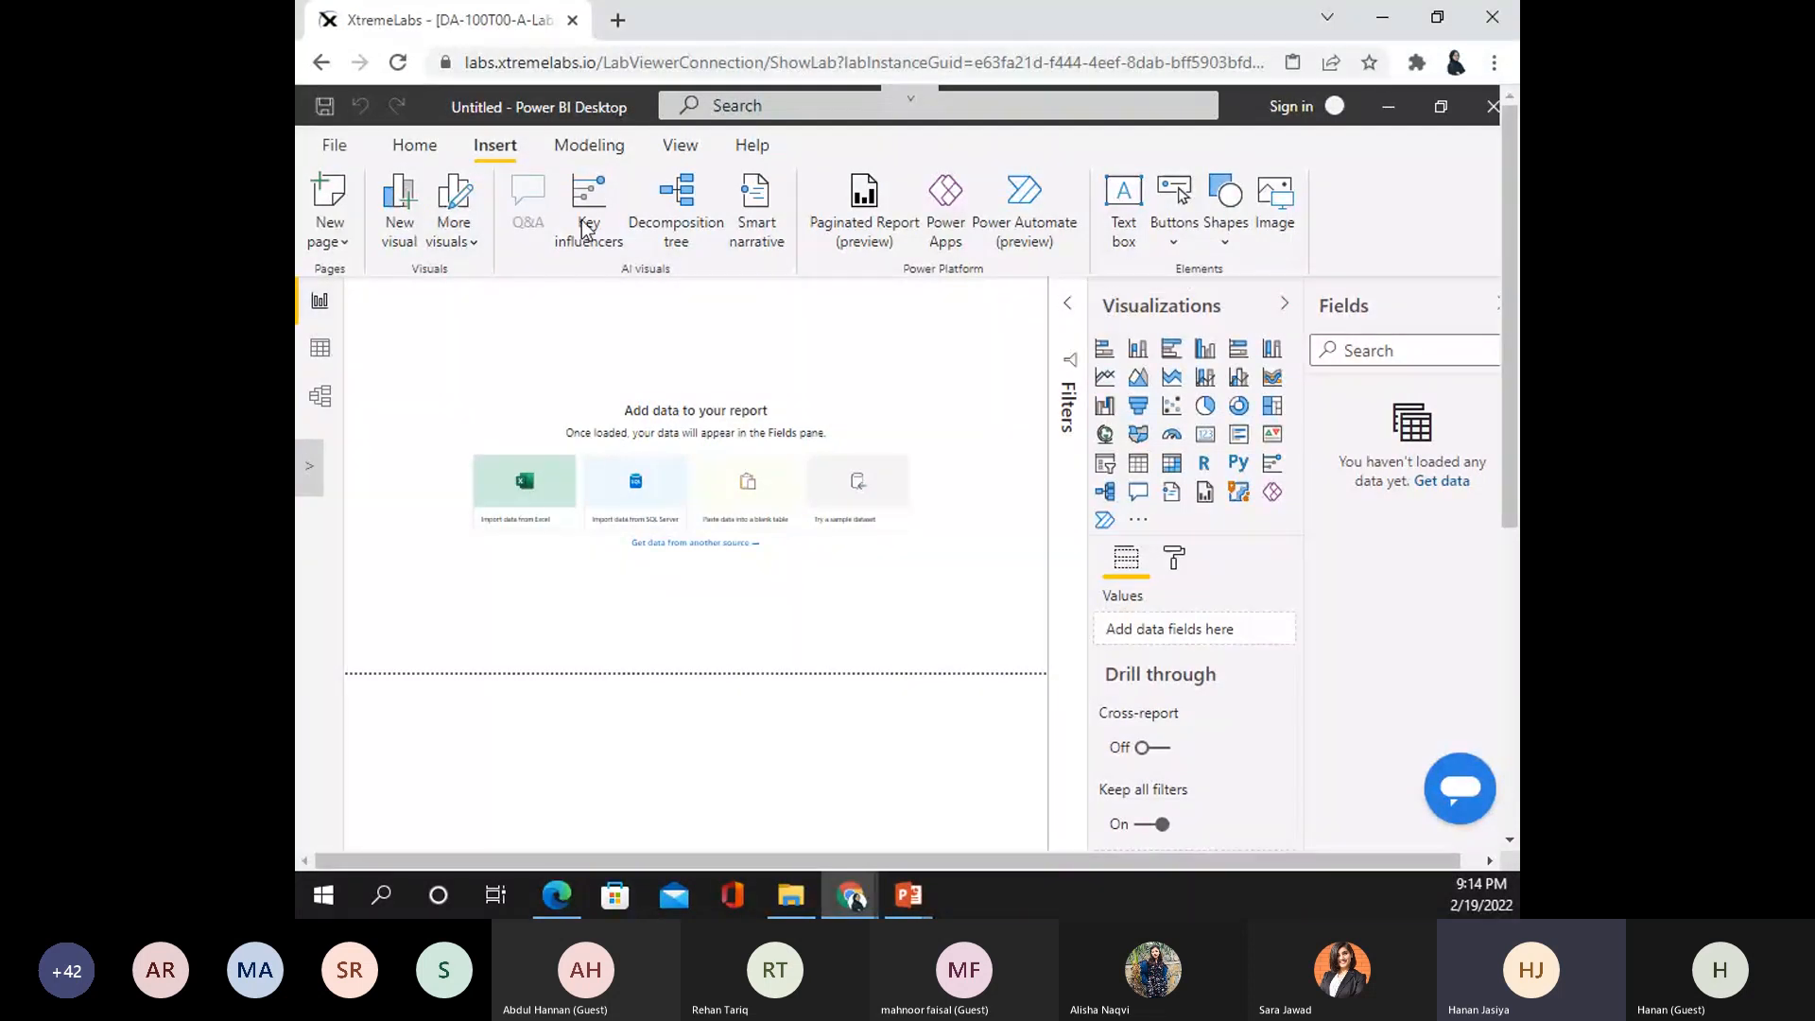
pyautogui.click(590, 147)
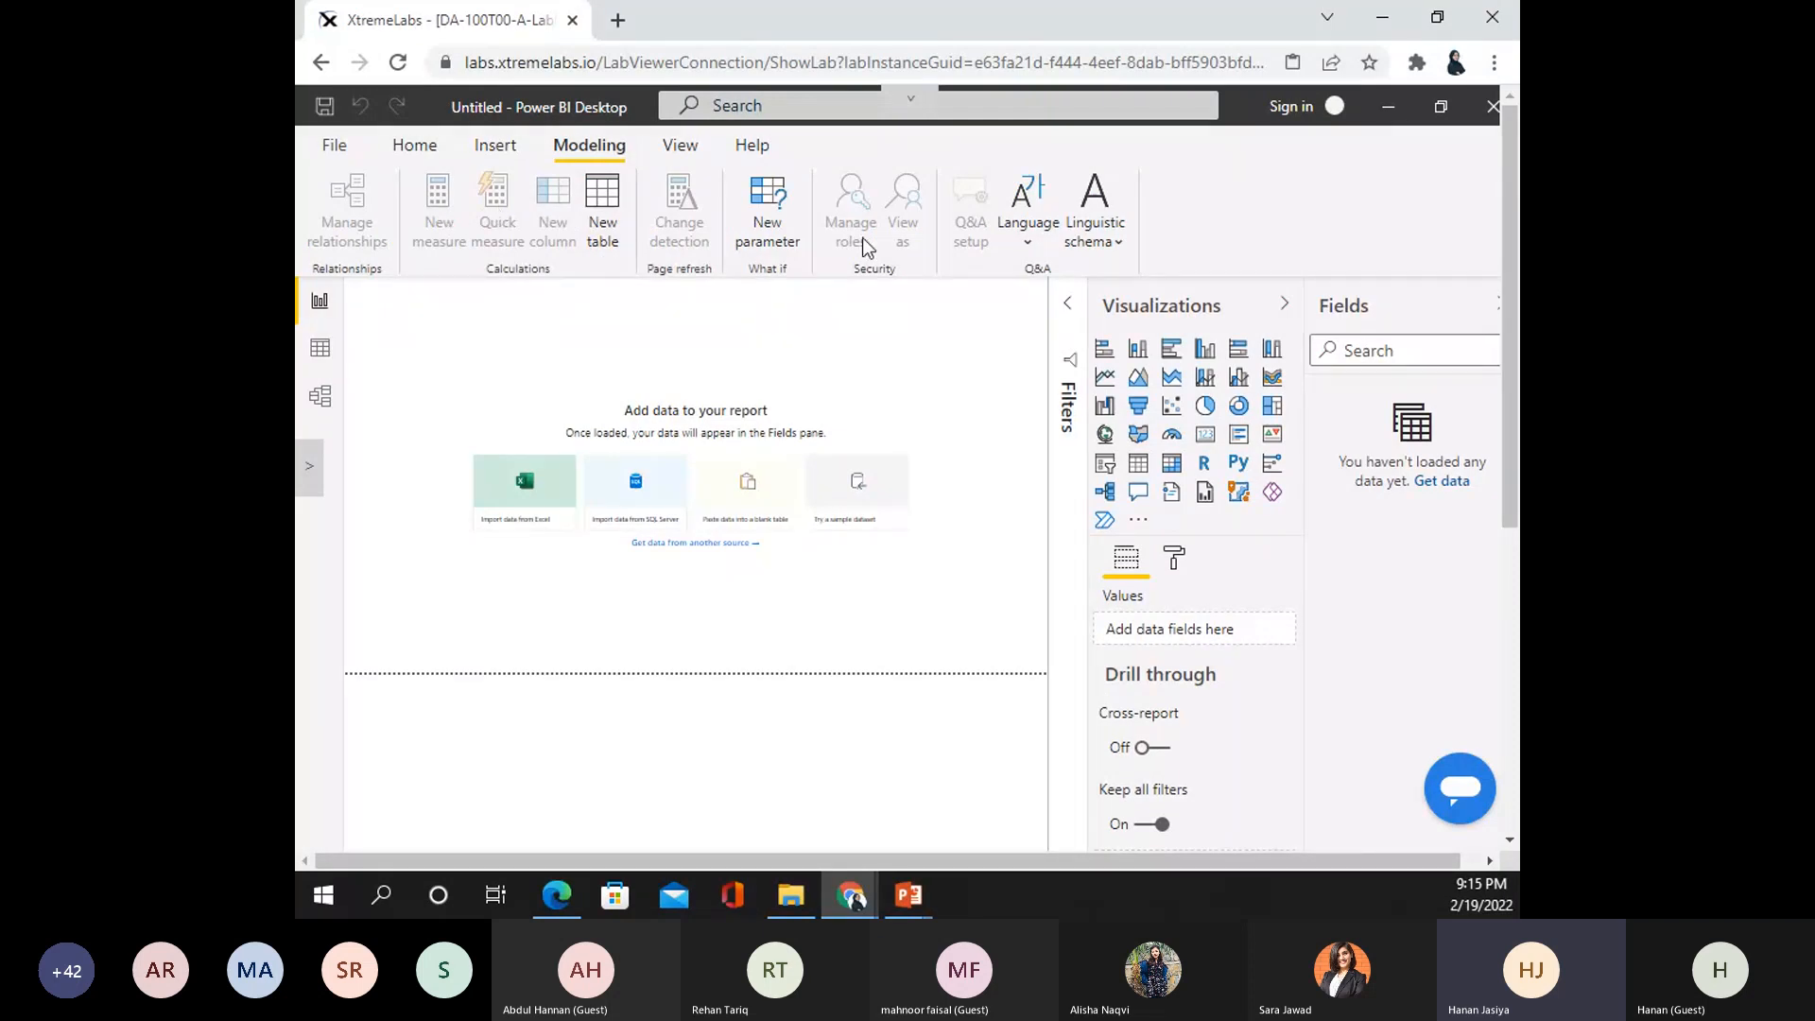
pyautogui.click(694, 147)
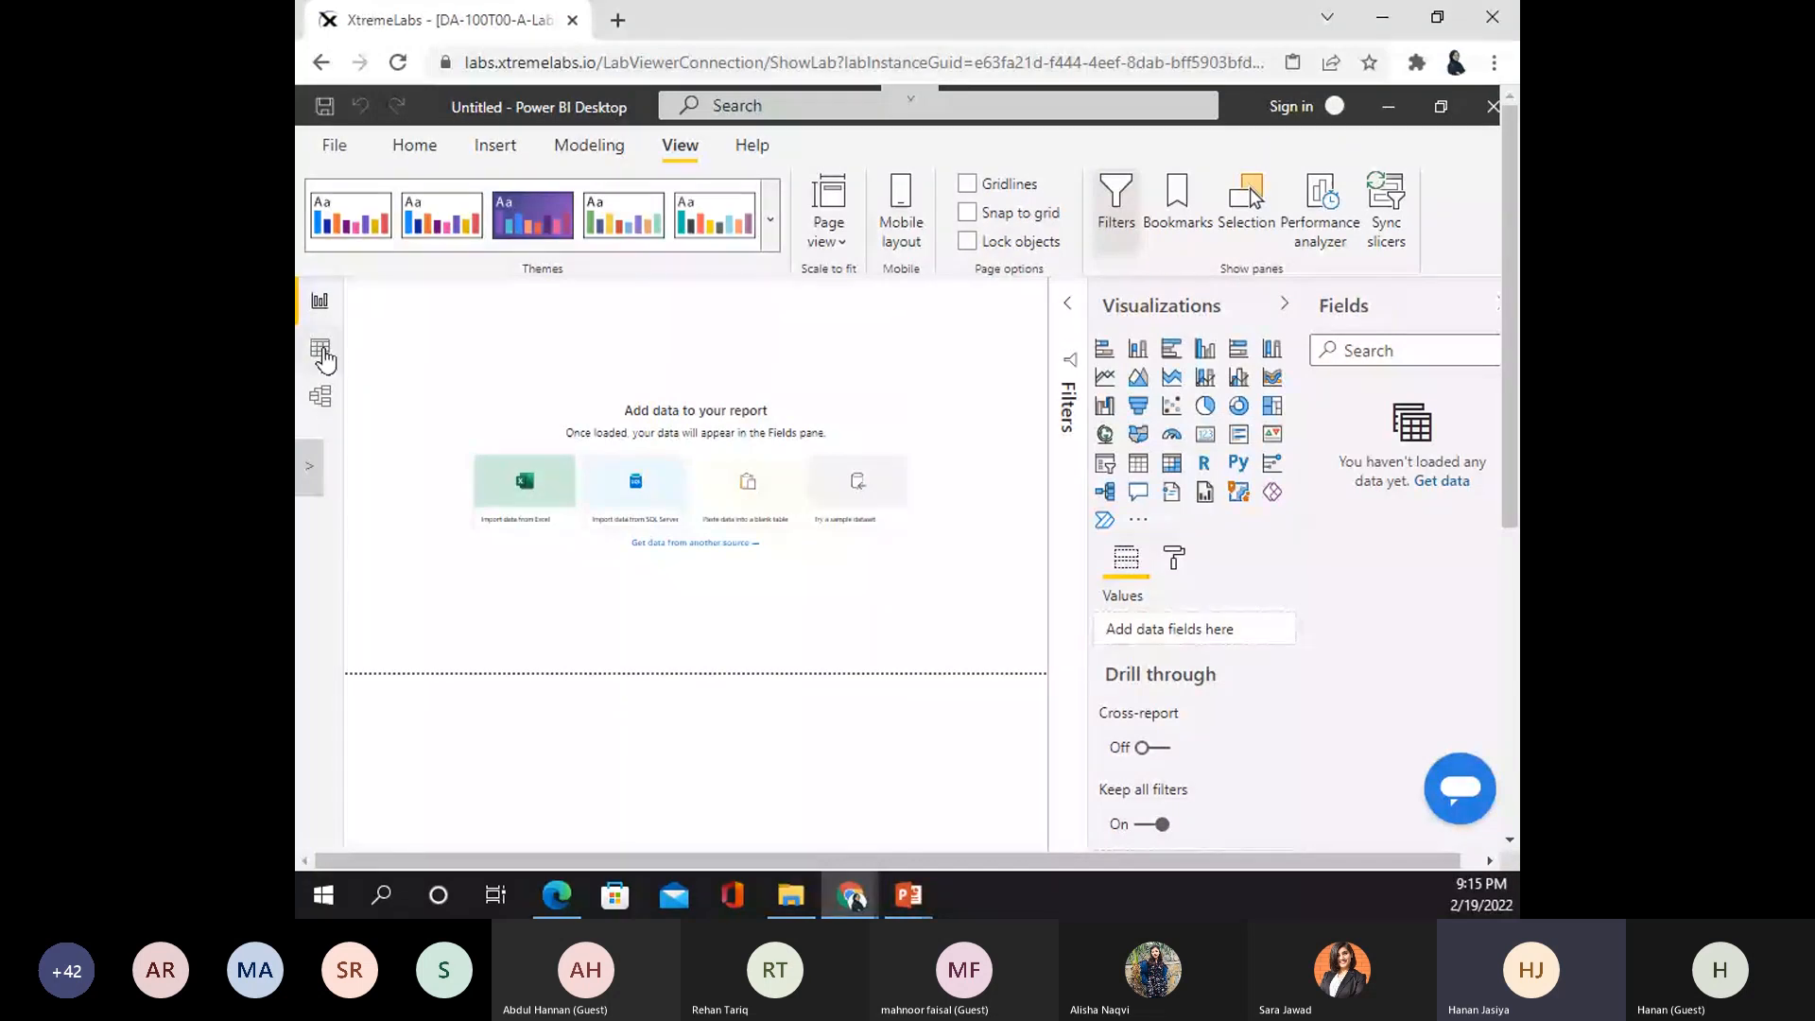
pyautogui.click(321, 352)
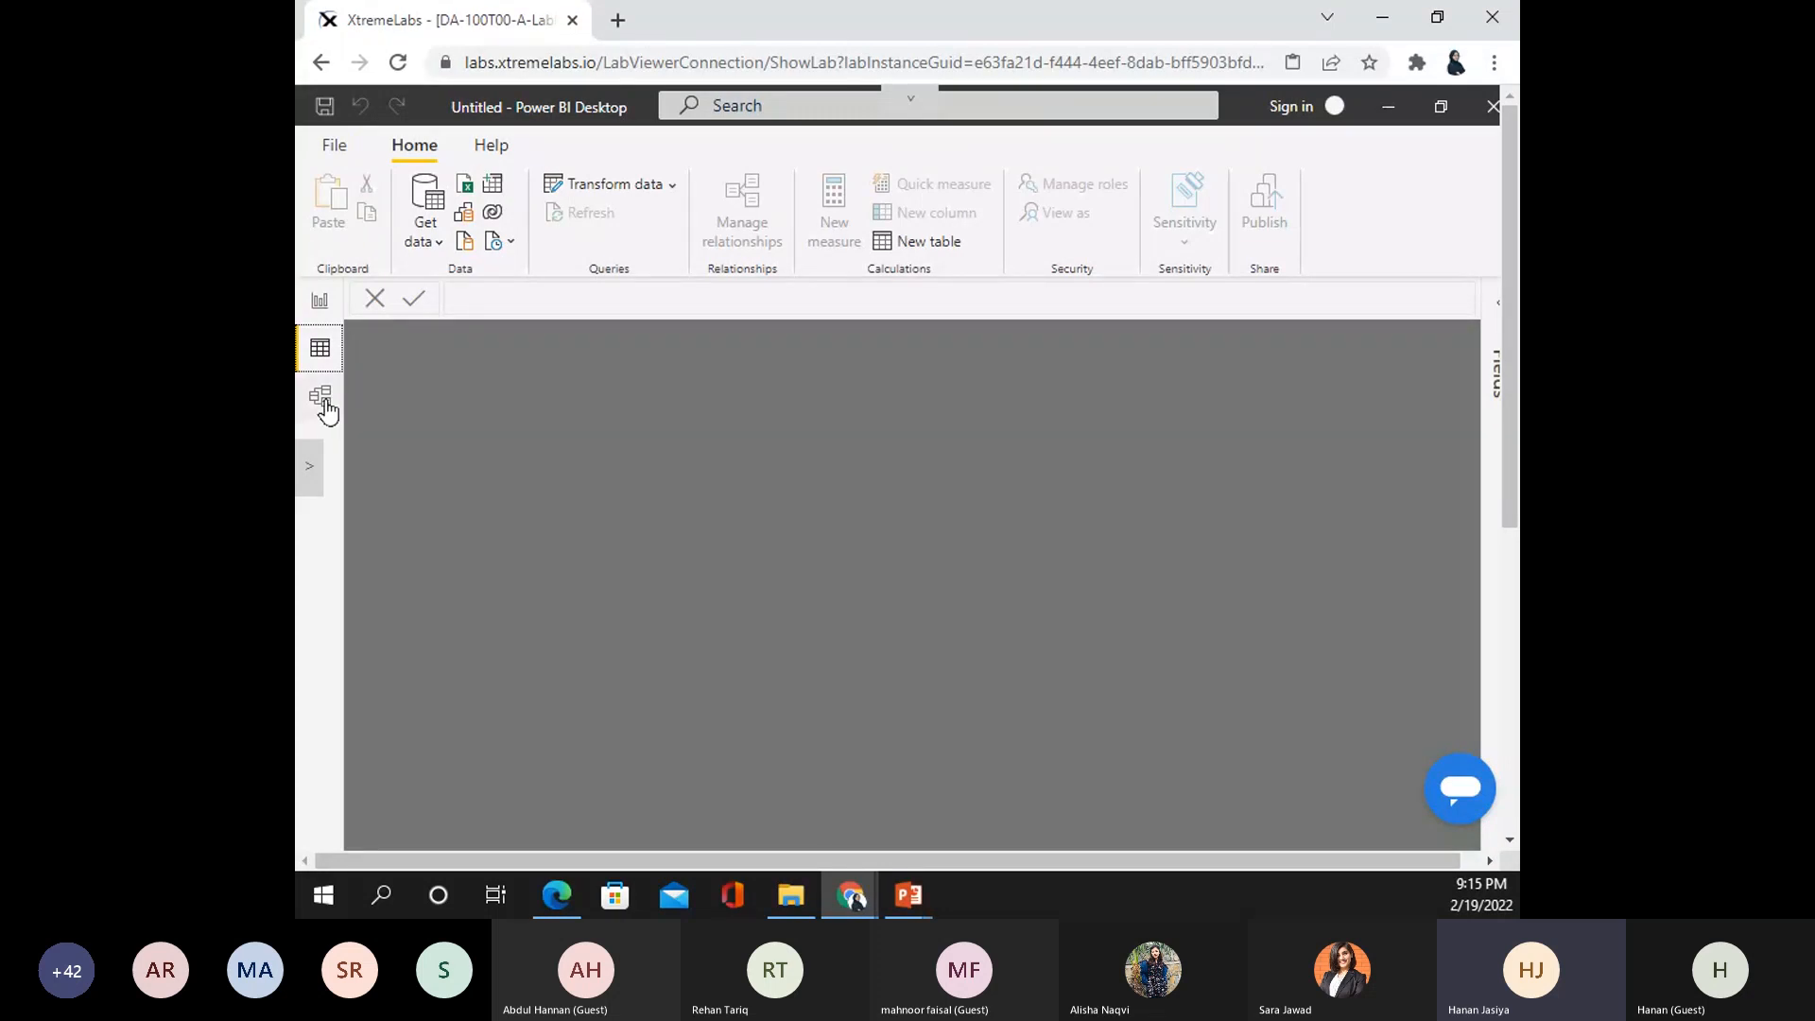
pyautogui.click(321, 397)
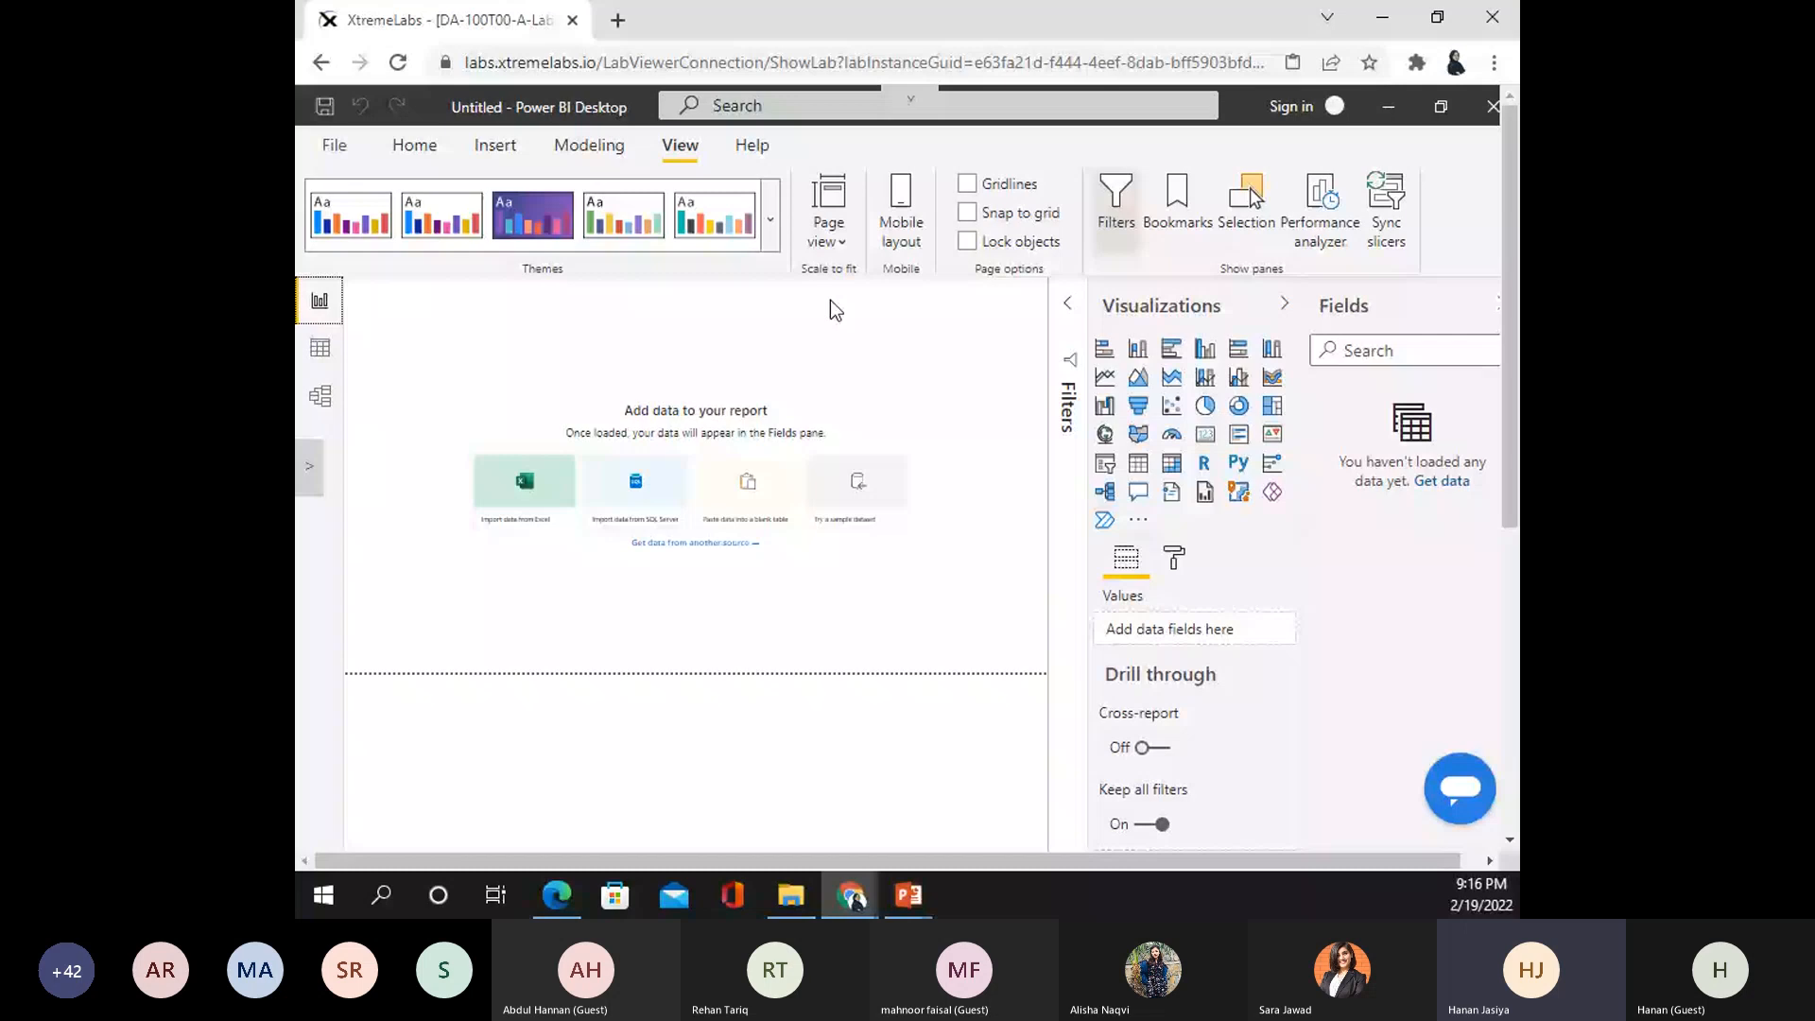
# - Browse for a report file and navigate into the DA-100 folder on the AllFiles (D:) drive
pyautogui.click(350, 153)
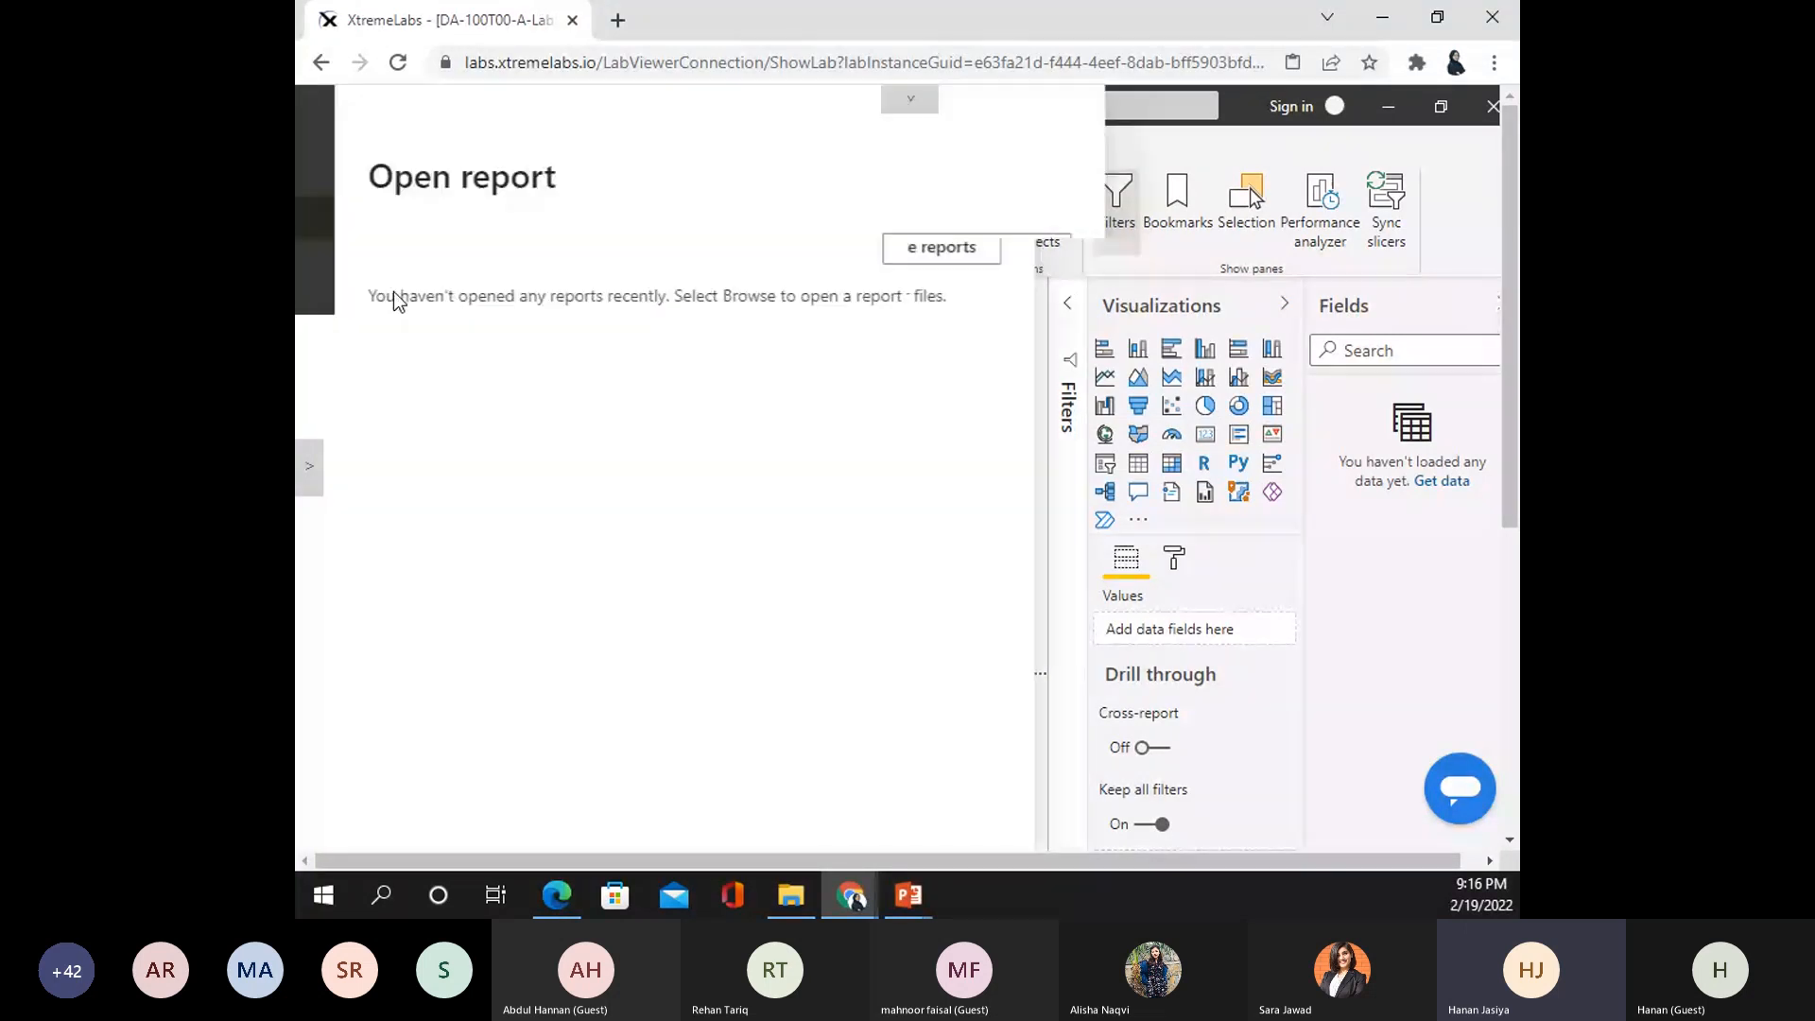
pyautogui.click(1195, 253)
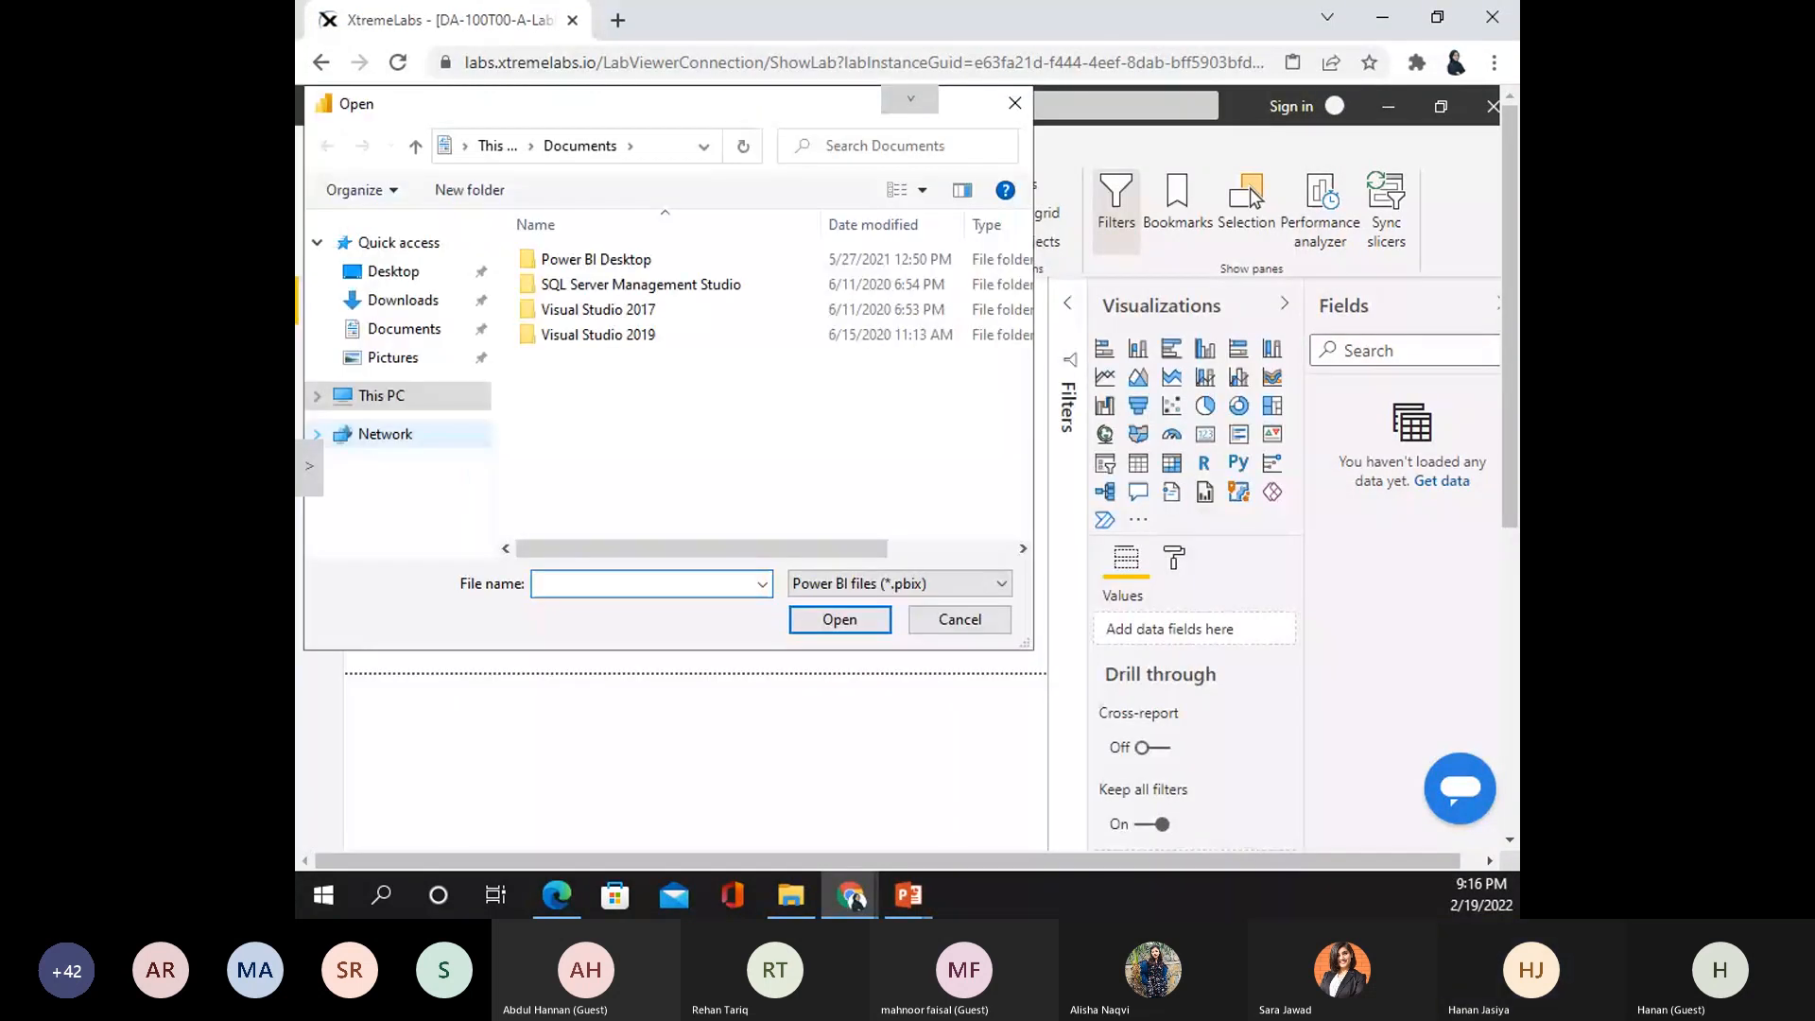
pyautogui.click(423, 400)
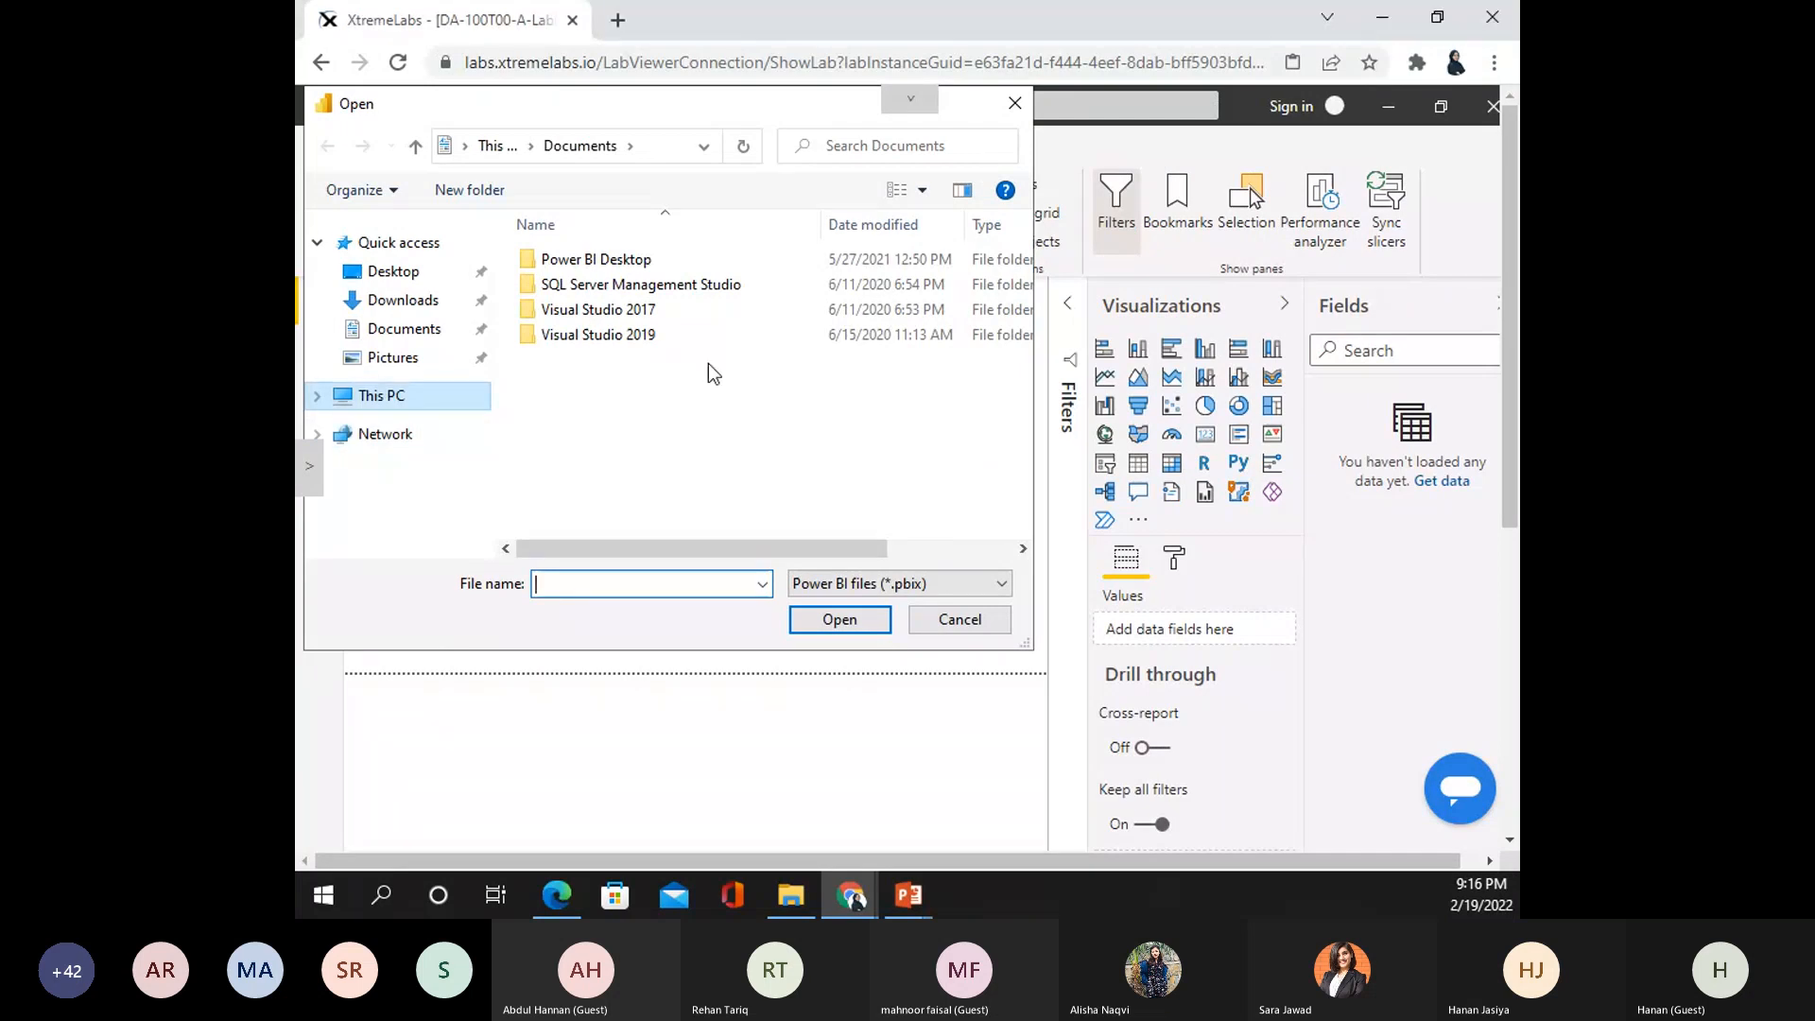
pyautogui.scroll(-5, 713, 373)
pyautogui.doubleClick(662, 454)
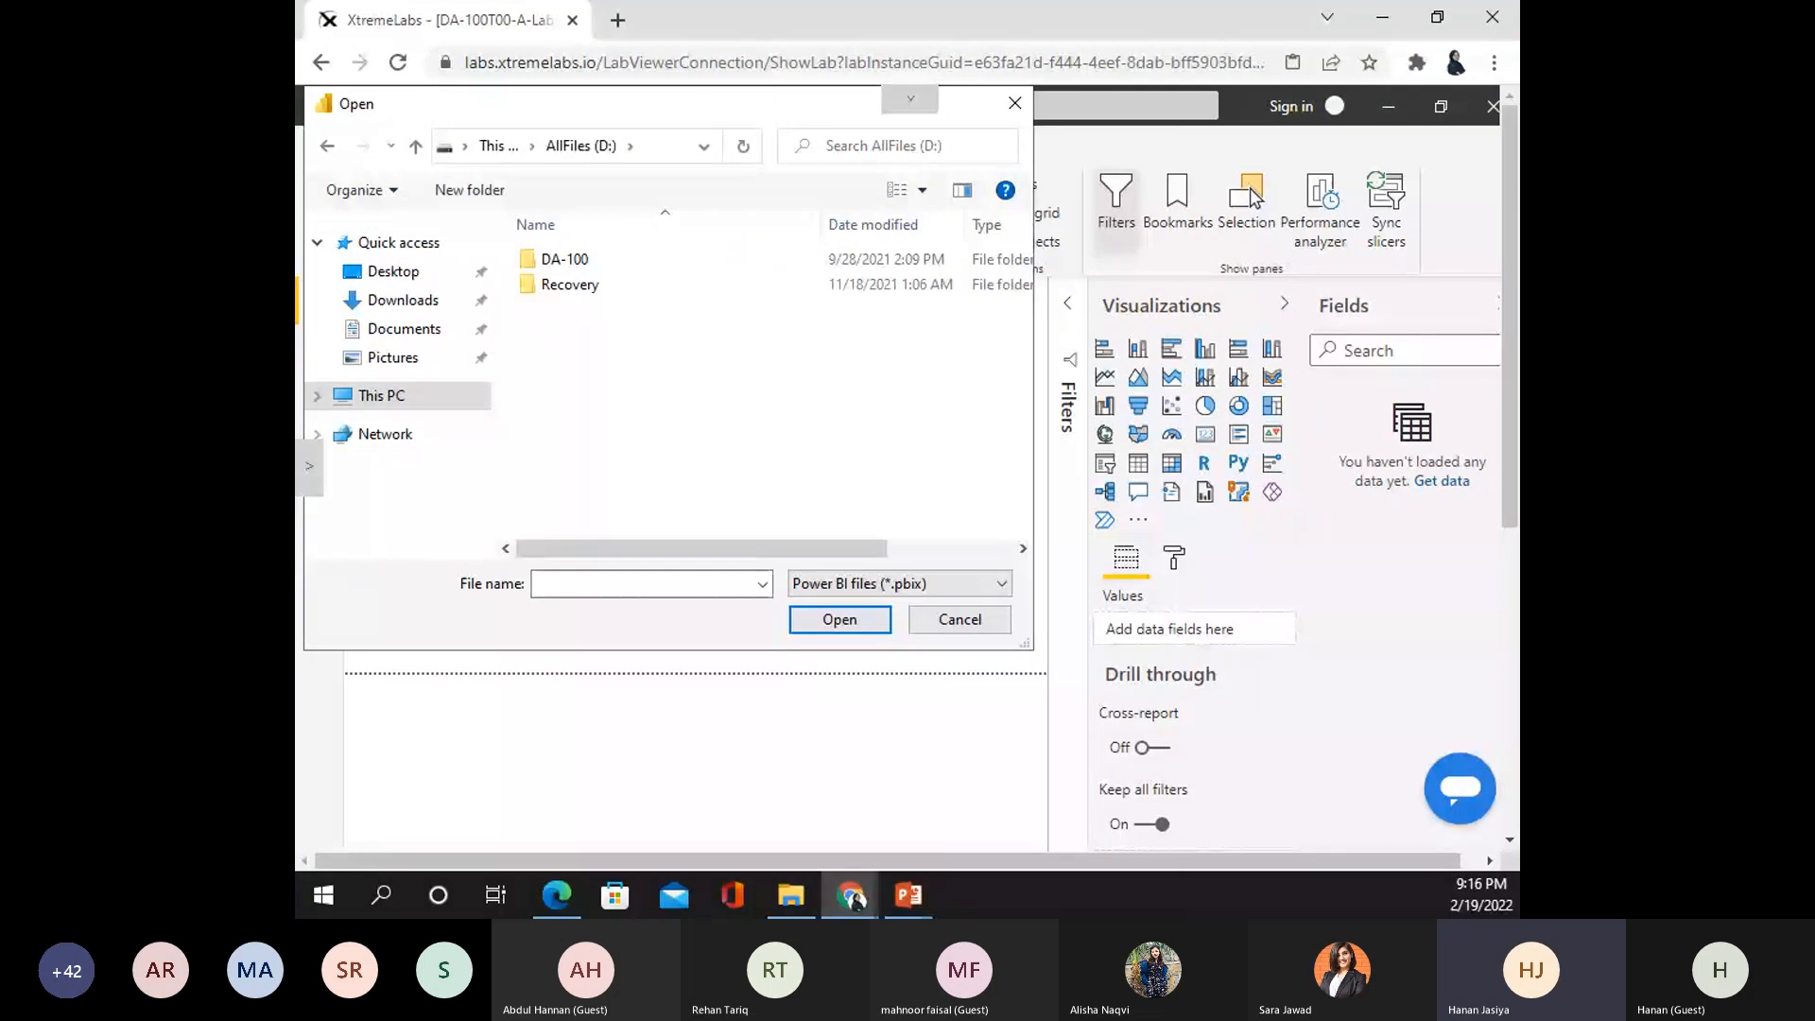
pyautogui.click(597, 266)
pyautogui.doubleClick(597, 267)
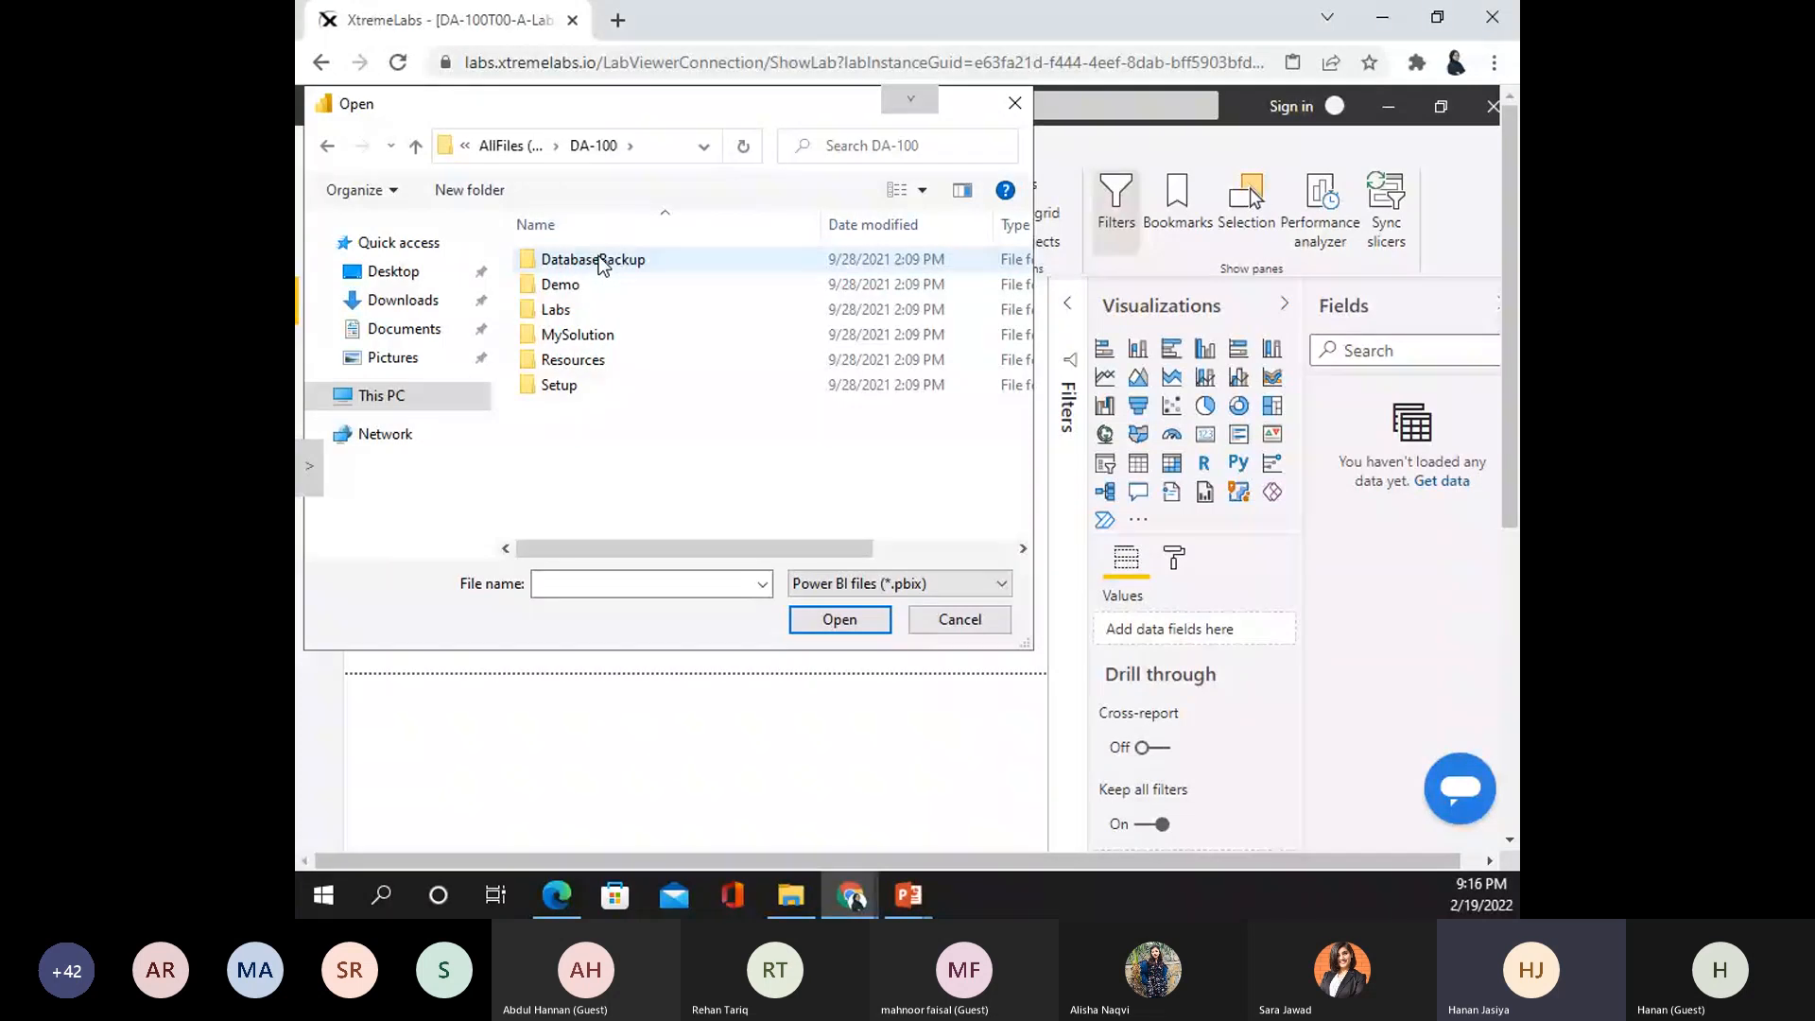
# - Open Sales Analysis.pbix from Labs\07-design-report-in-power-bi-desktop\Starter, then show recent reports
pyautogui.doubleClick(604, 304)
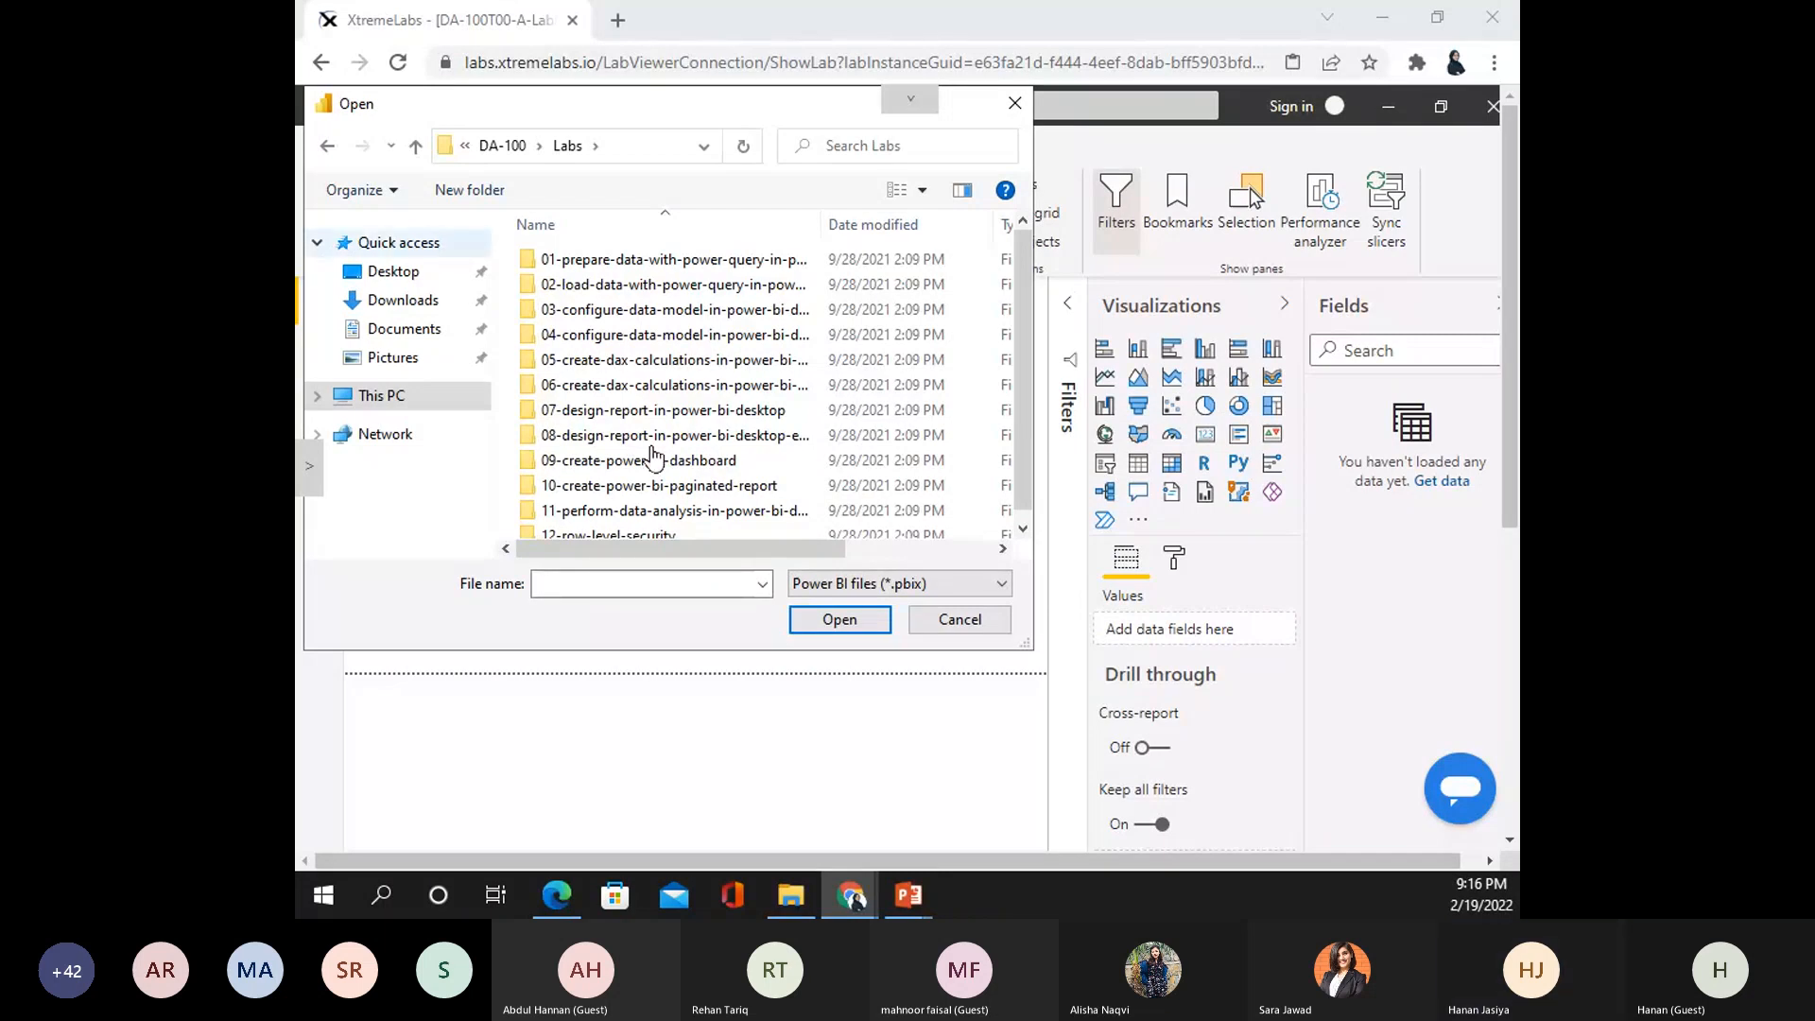
pyautogui.click(662, 409)
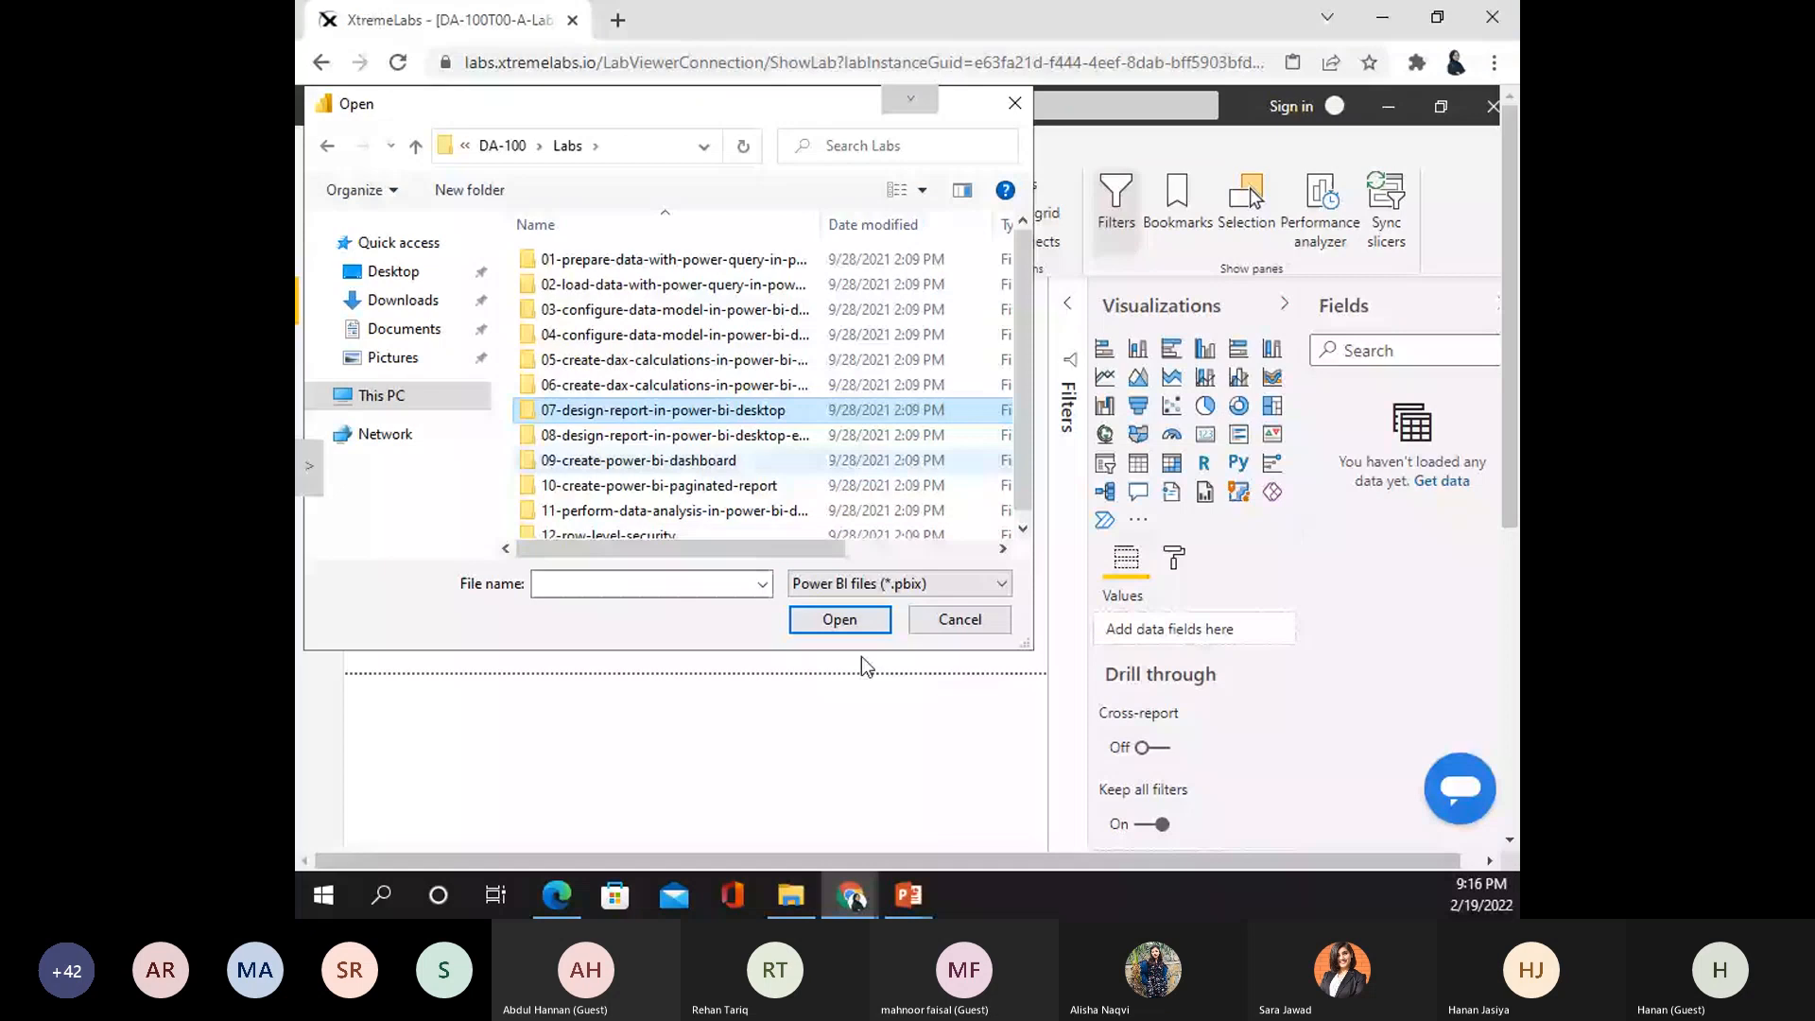
pyautogui.press('Return')
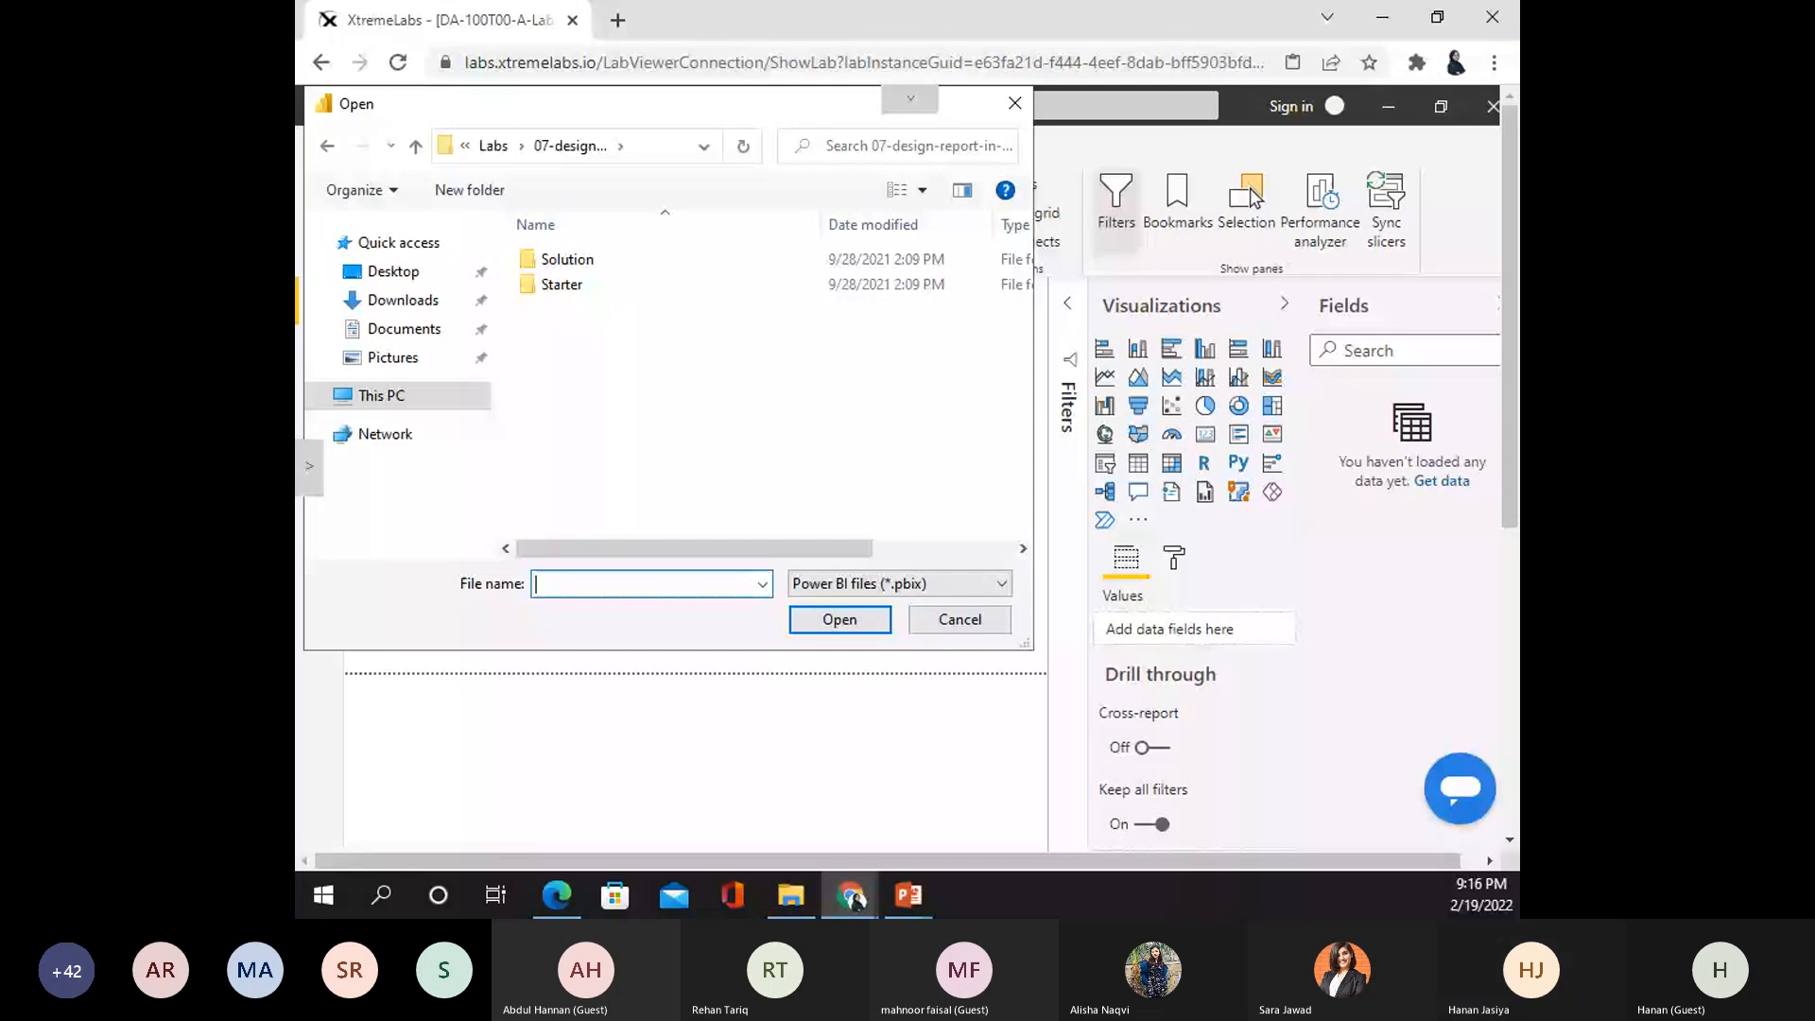
pyautogui.doubleClick(563, 286)
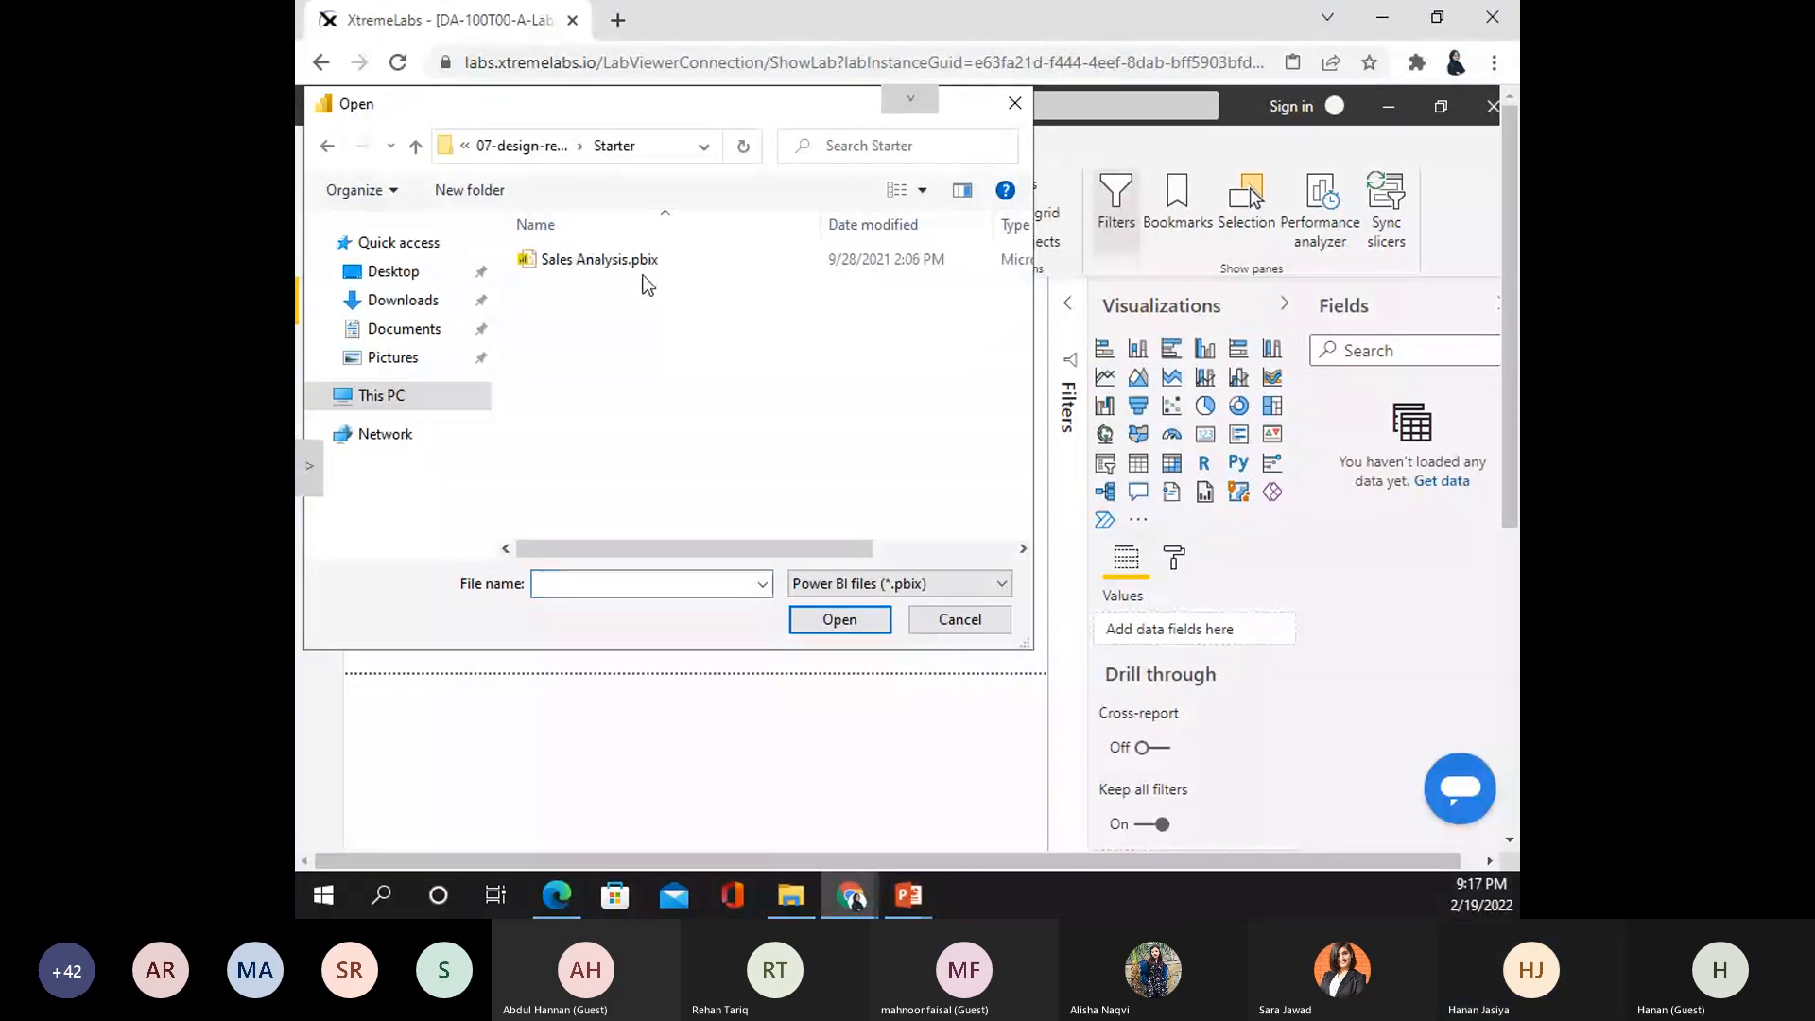
pyautogui.click(655, 288)
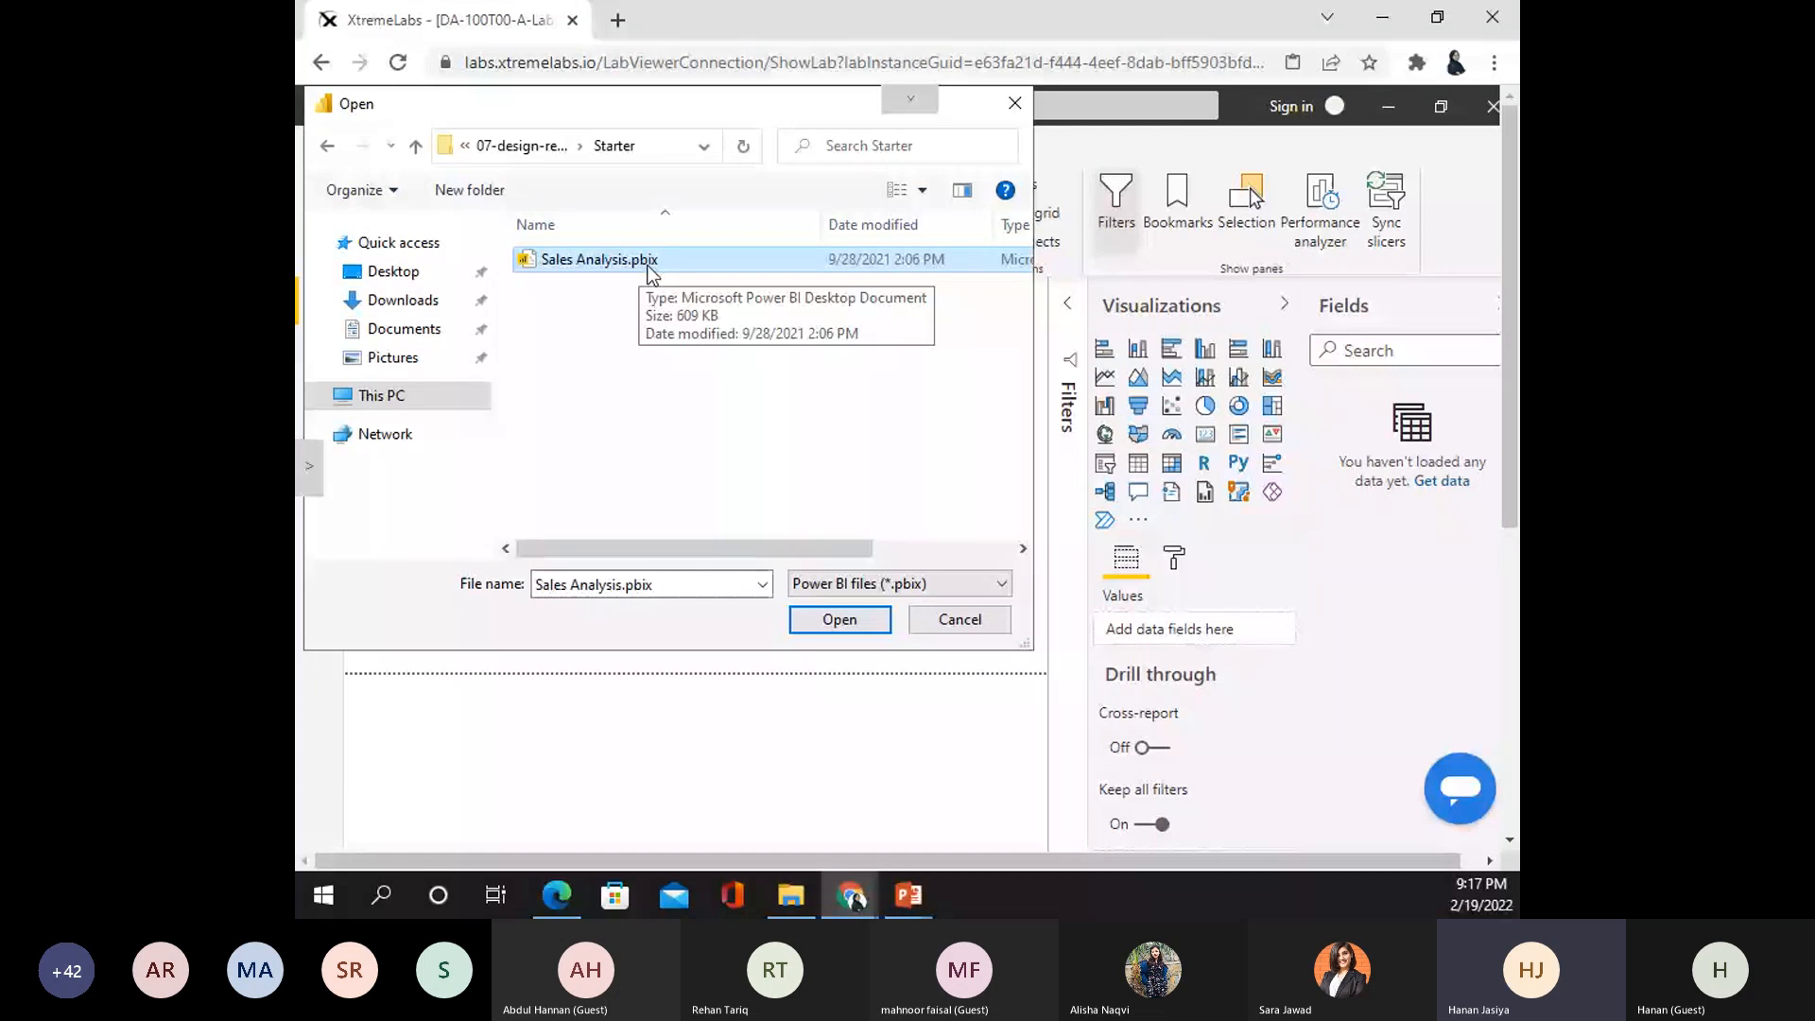
pyautogui.click(839, 622)
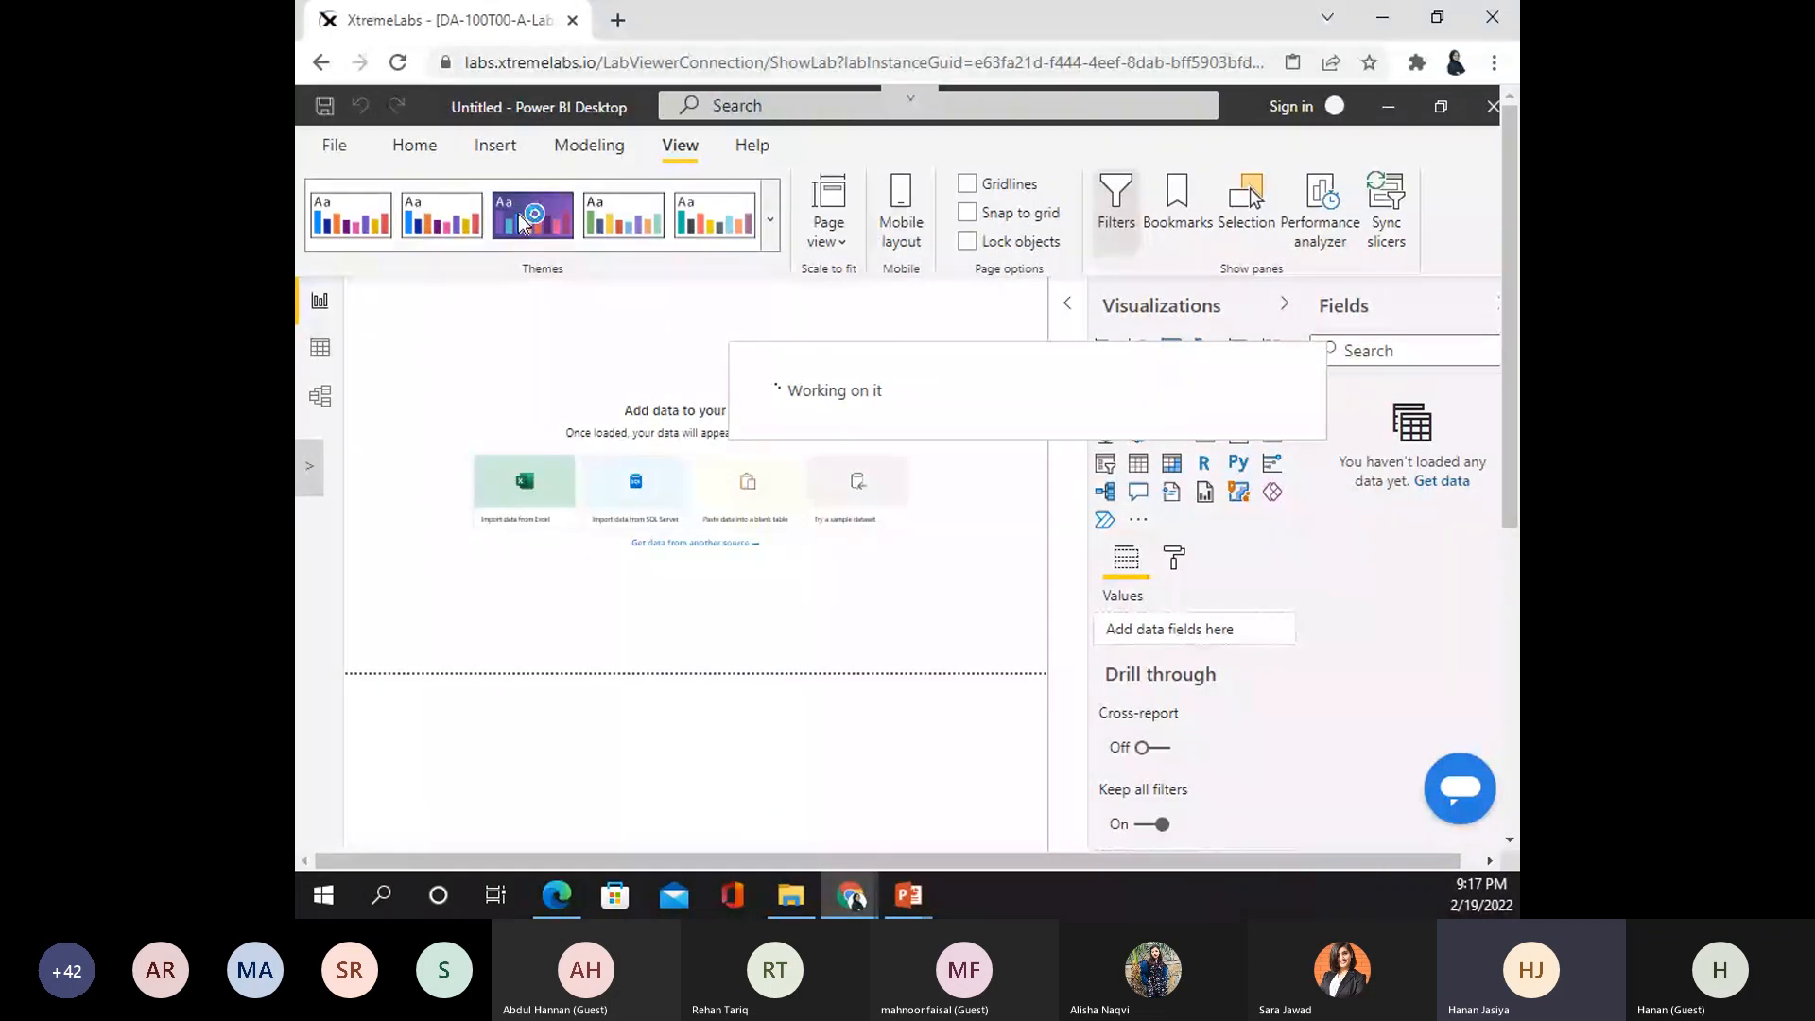
pyautogui.click(333, 141)
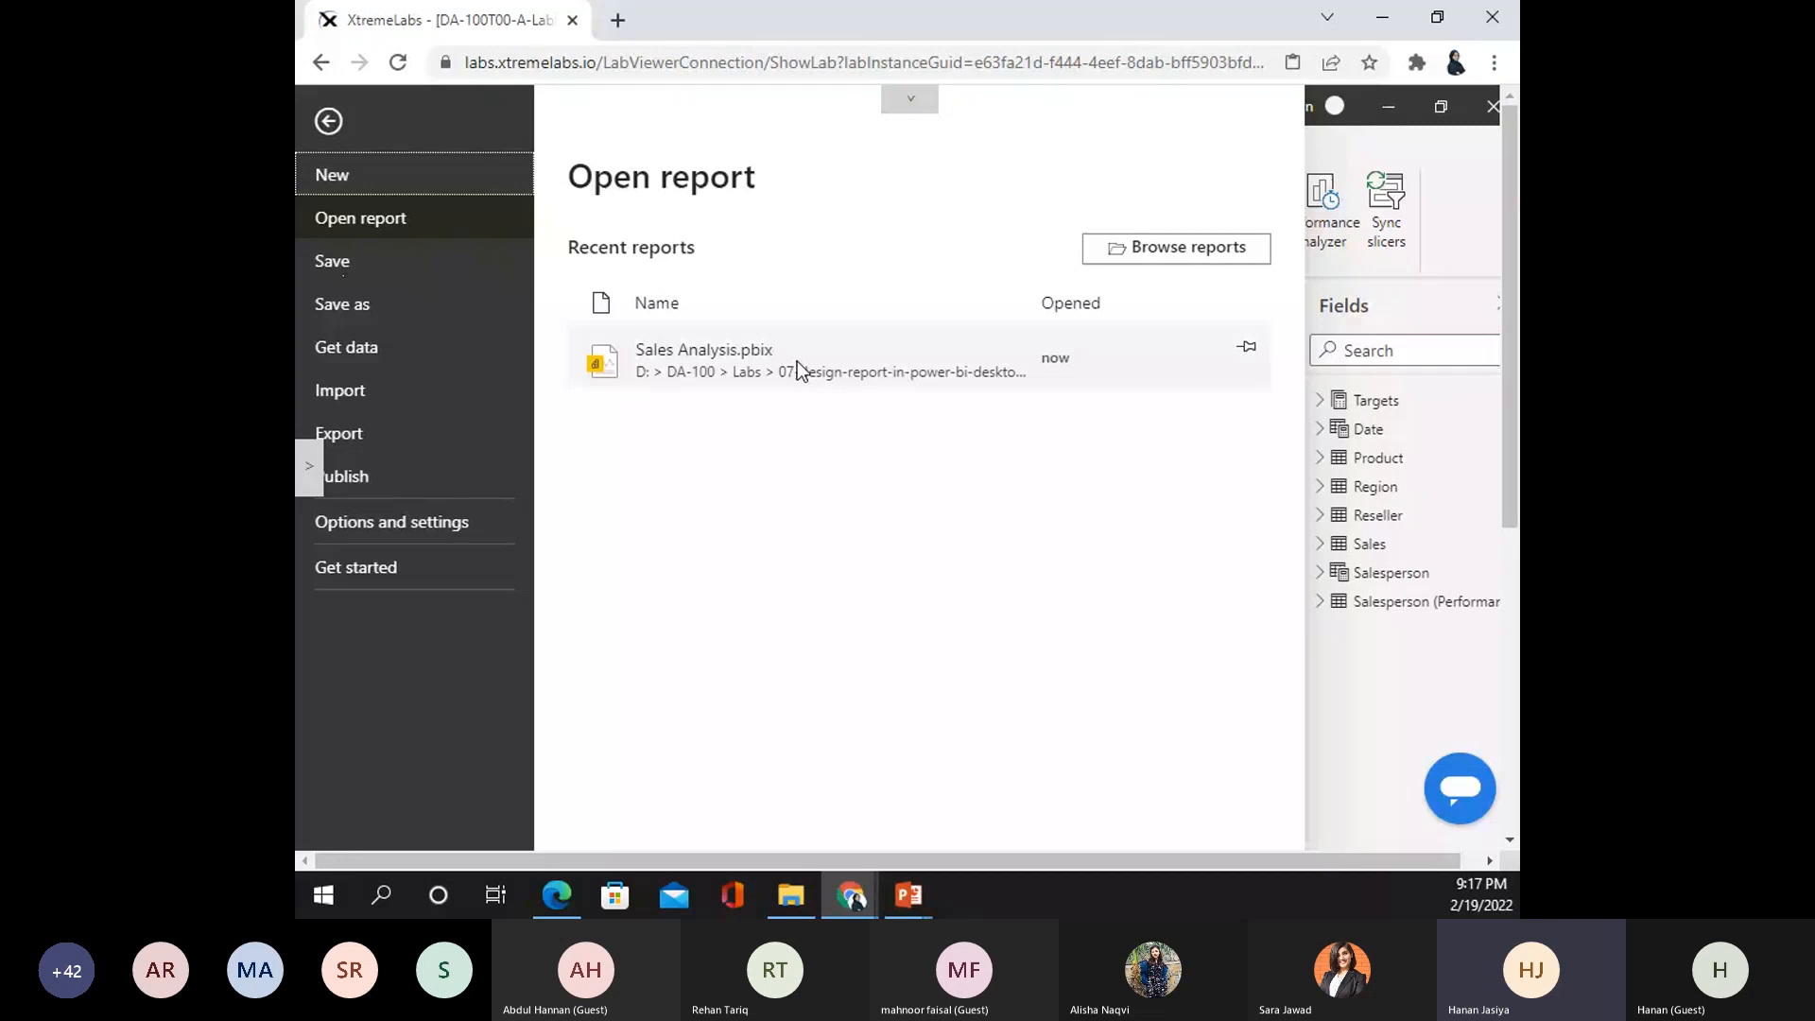
# - Return from the File screen to the empty Sales Analysis report page
pyautogui.click(329, 121)
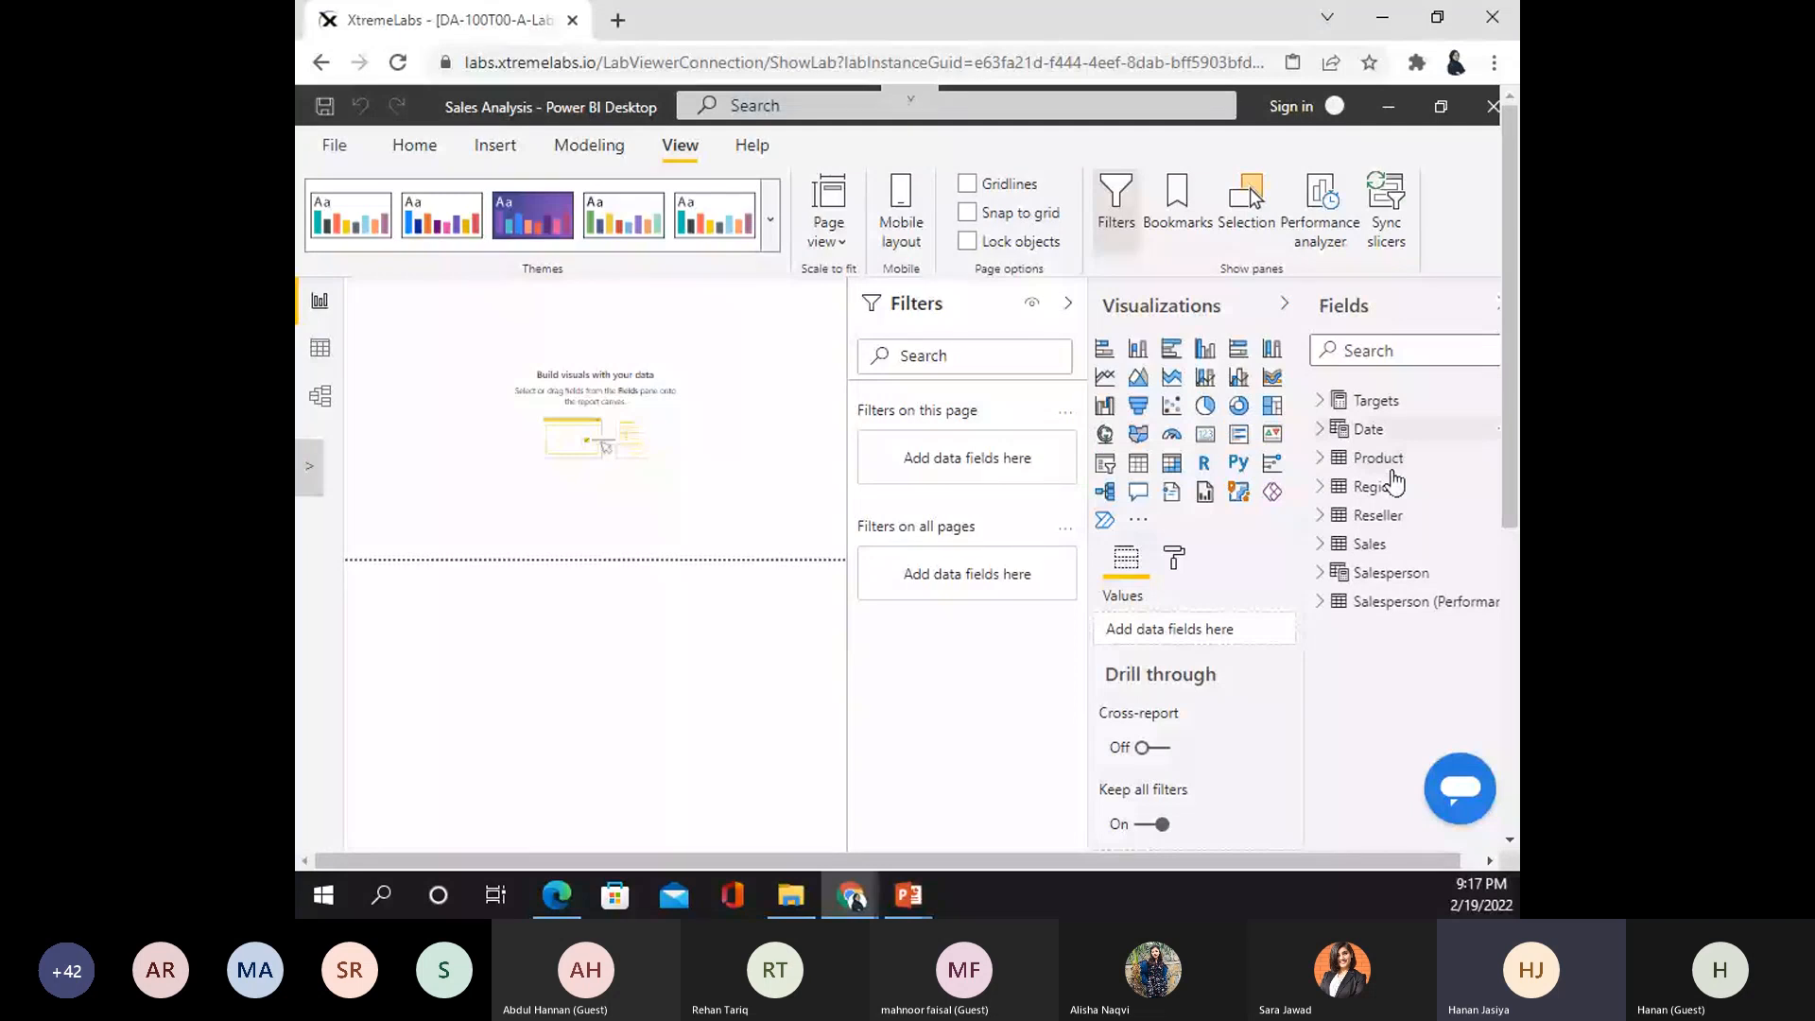
# - Inspect the fields of the Region, Targets, Date and Product tables, then switch to Data view
pyautogui.click(1323, 489)
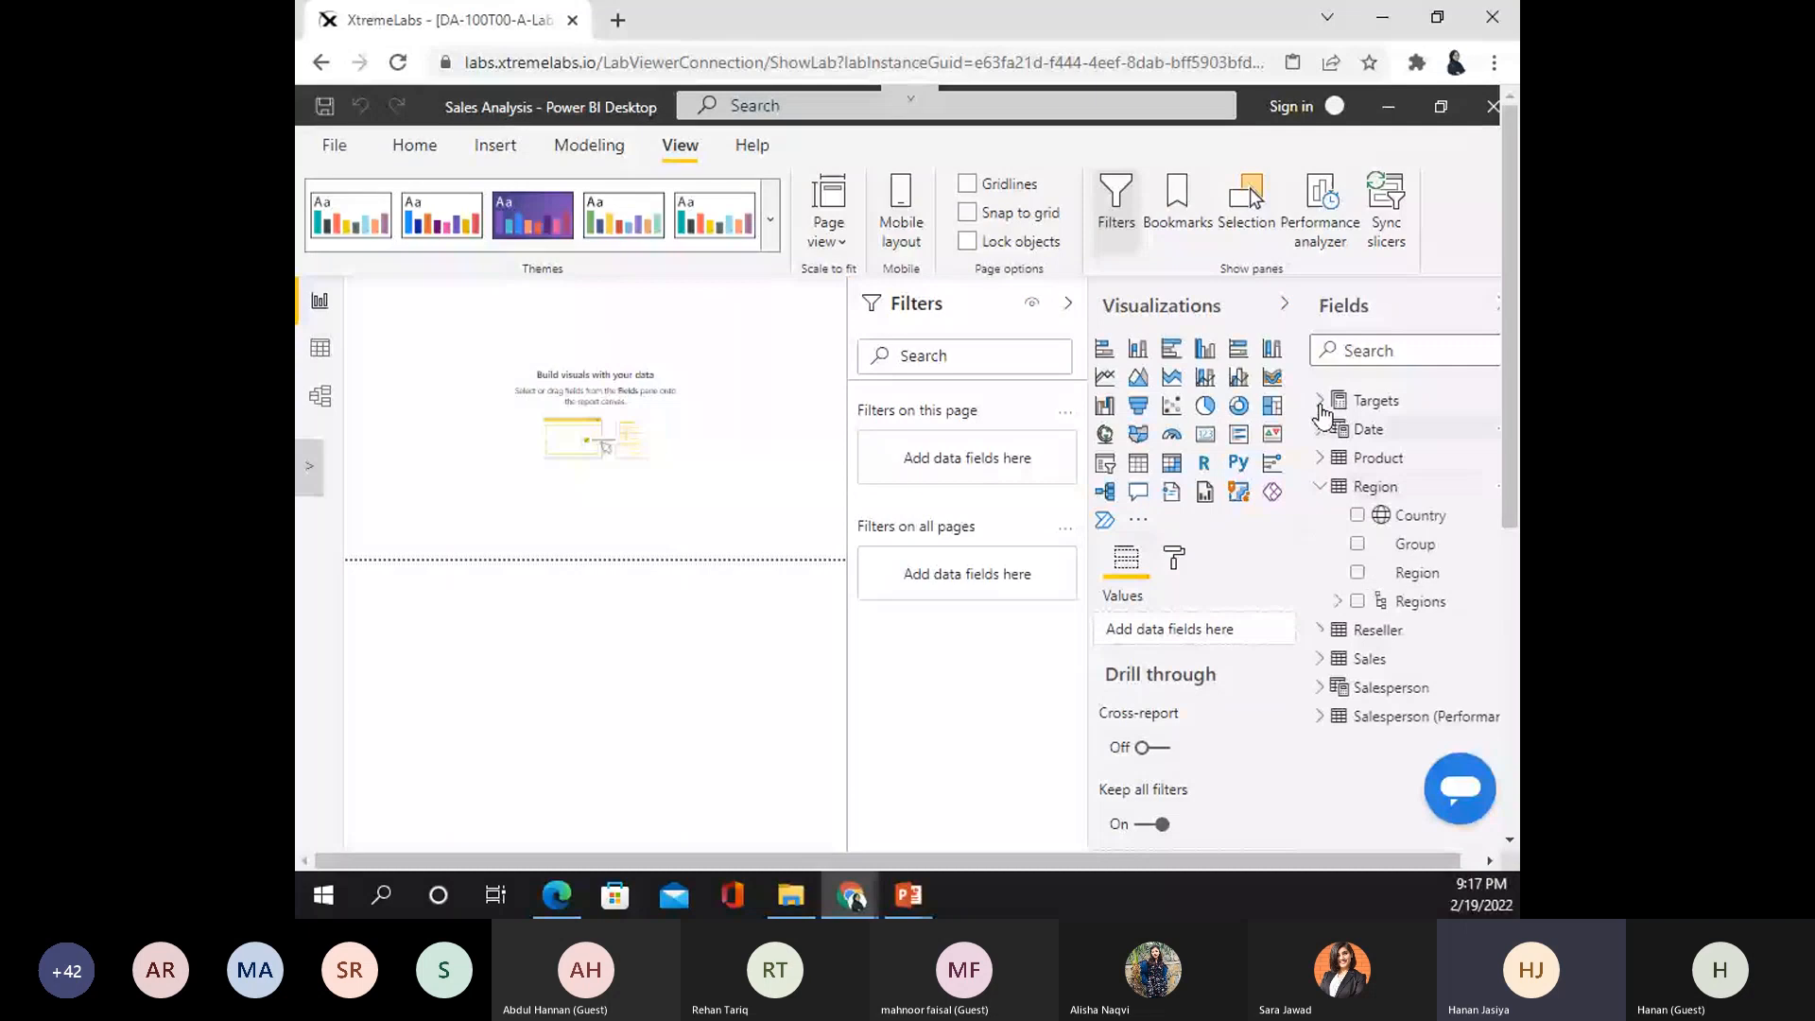
pyautogui.click(1321, 401)
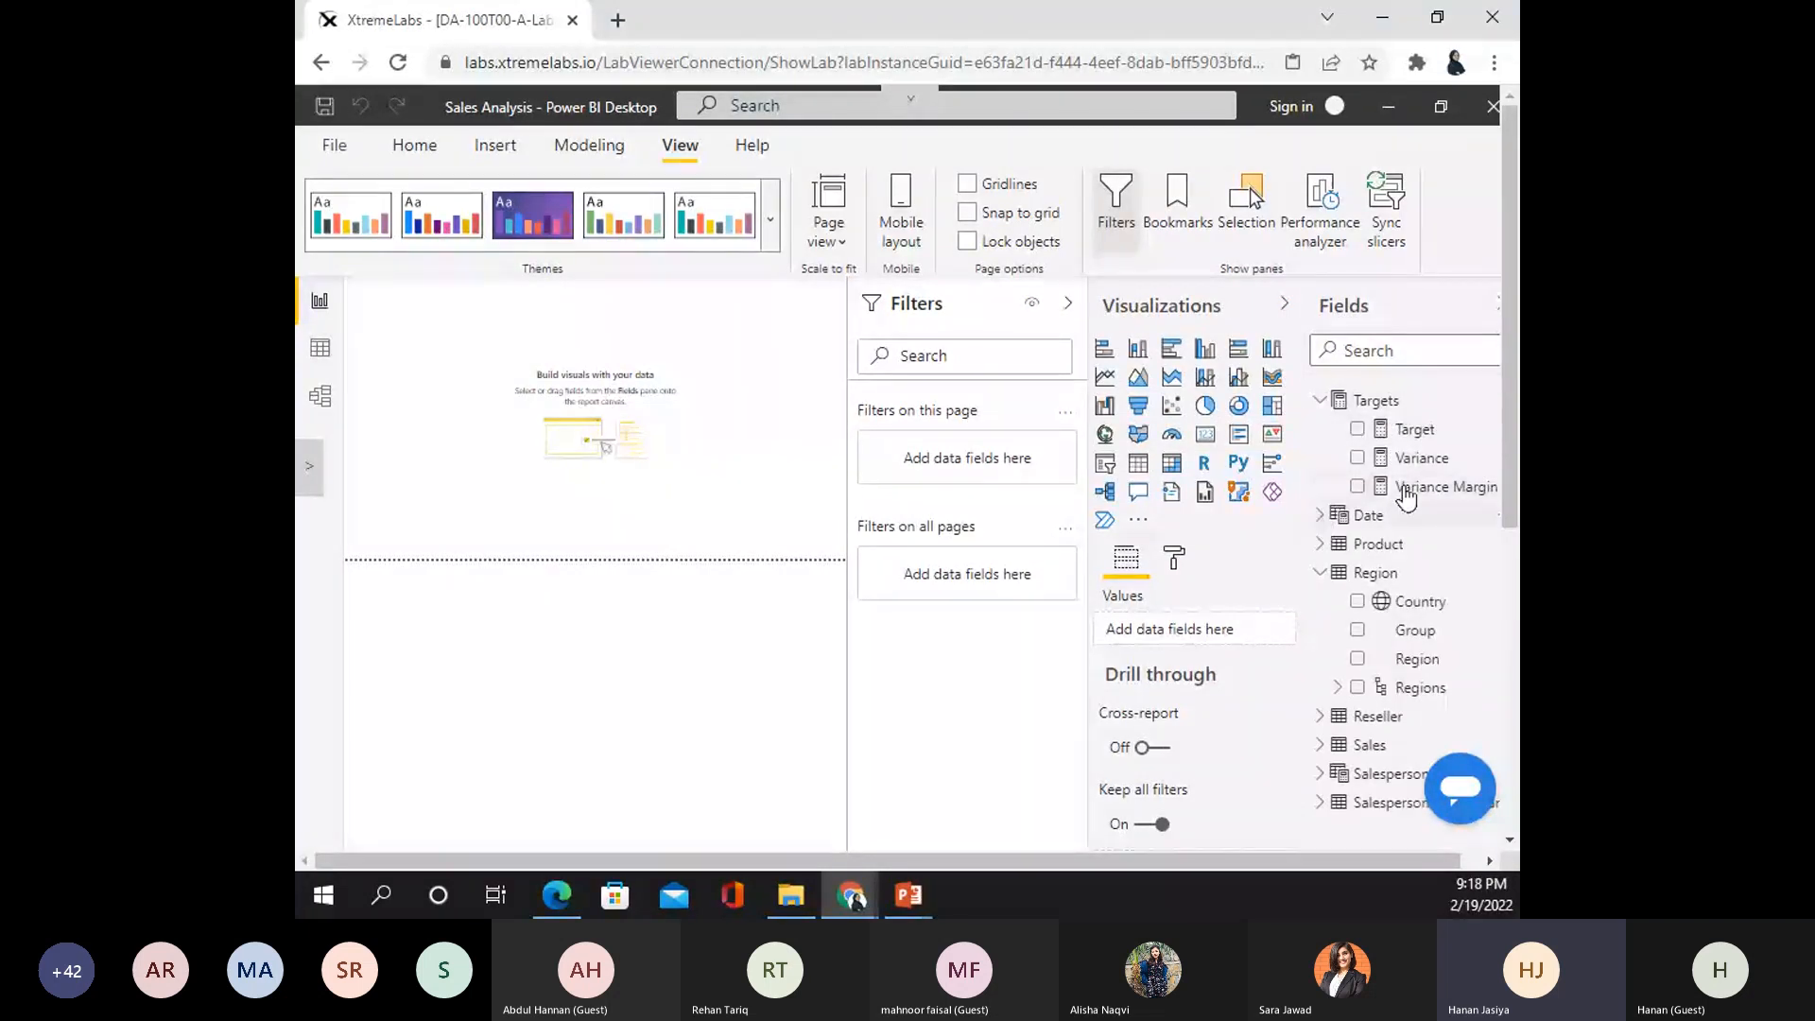
pyautogui.click(1368, 515)
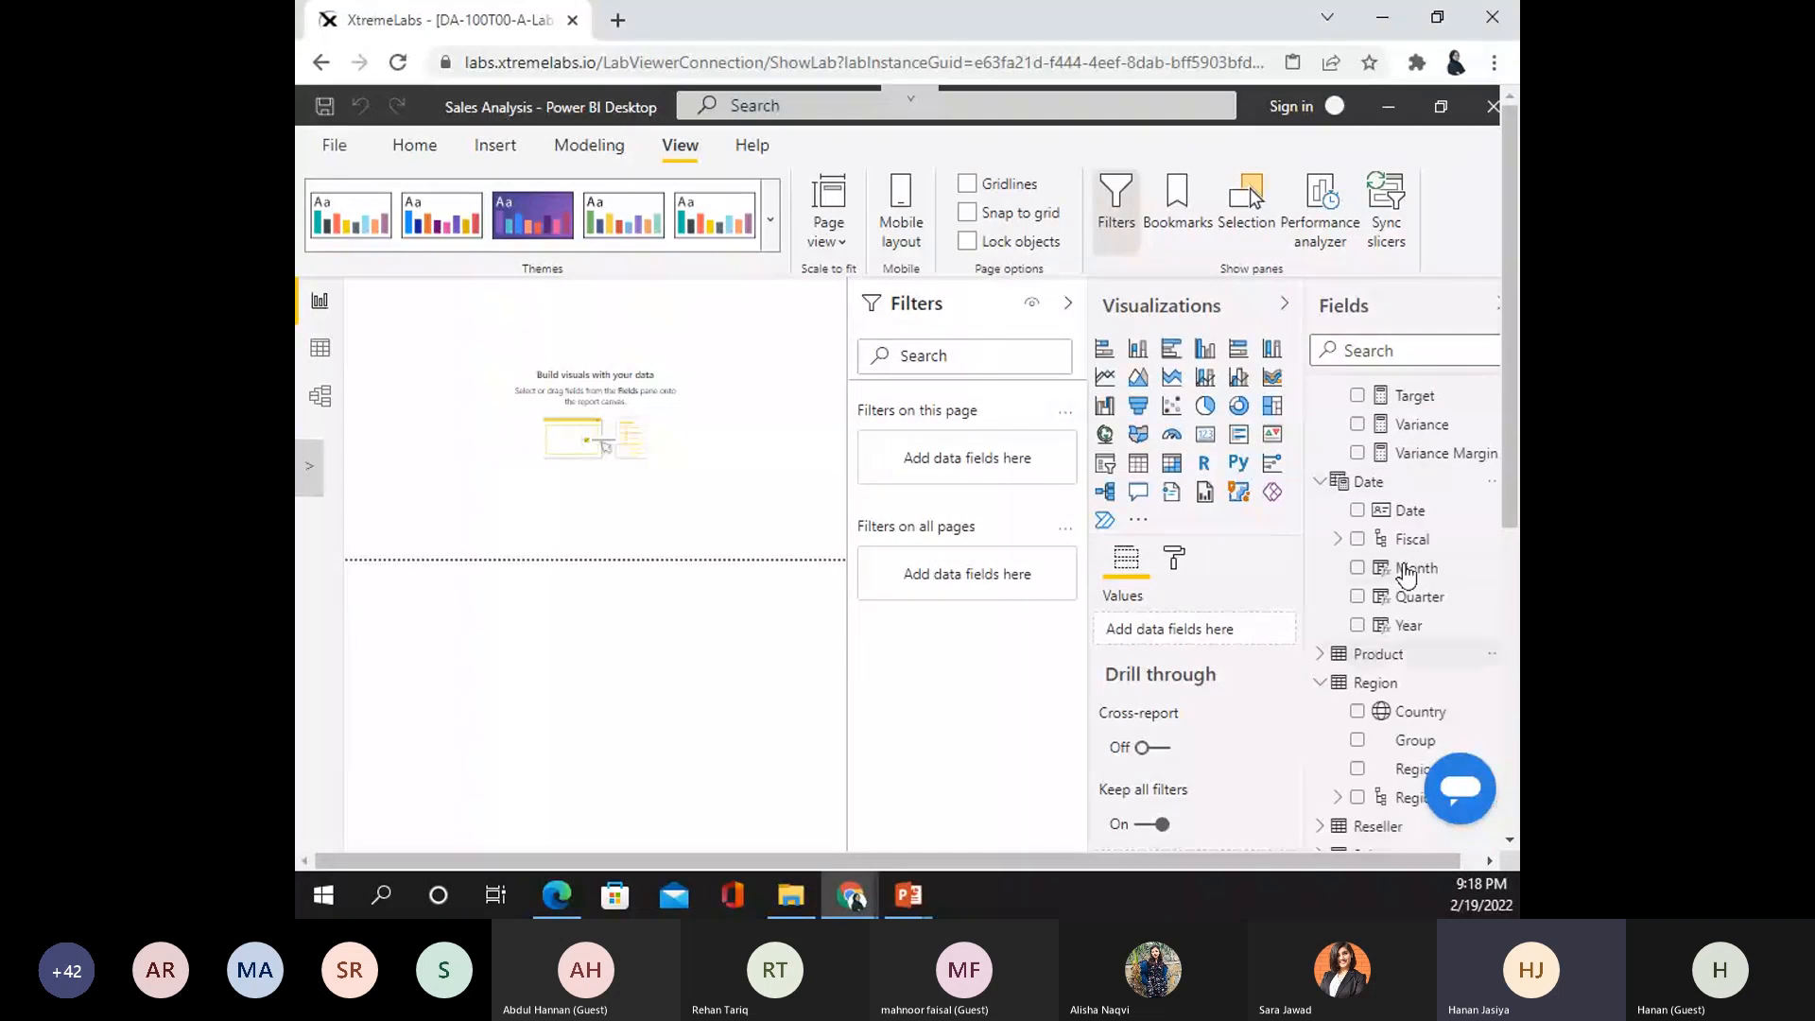
pyautogui.click(1372, 684)
pyautogui.click(1376, 654)
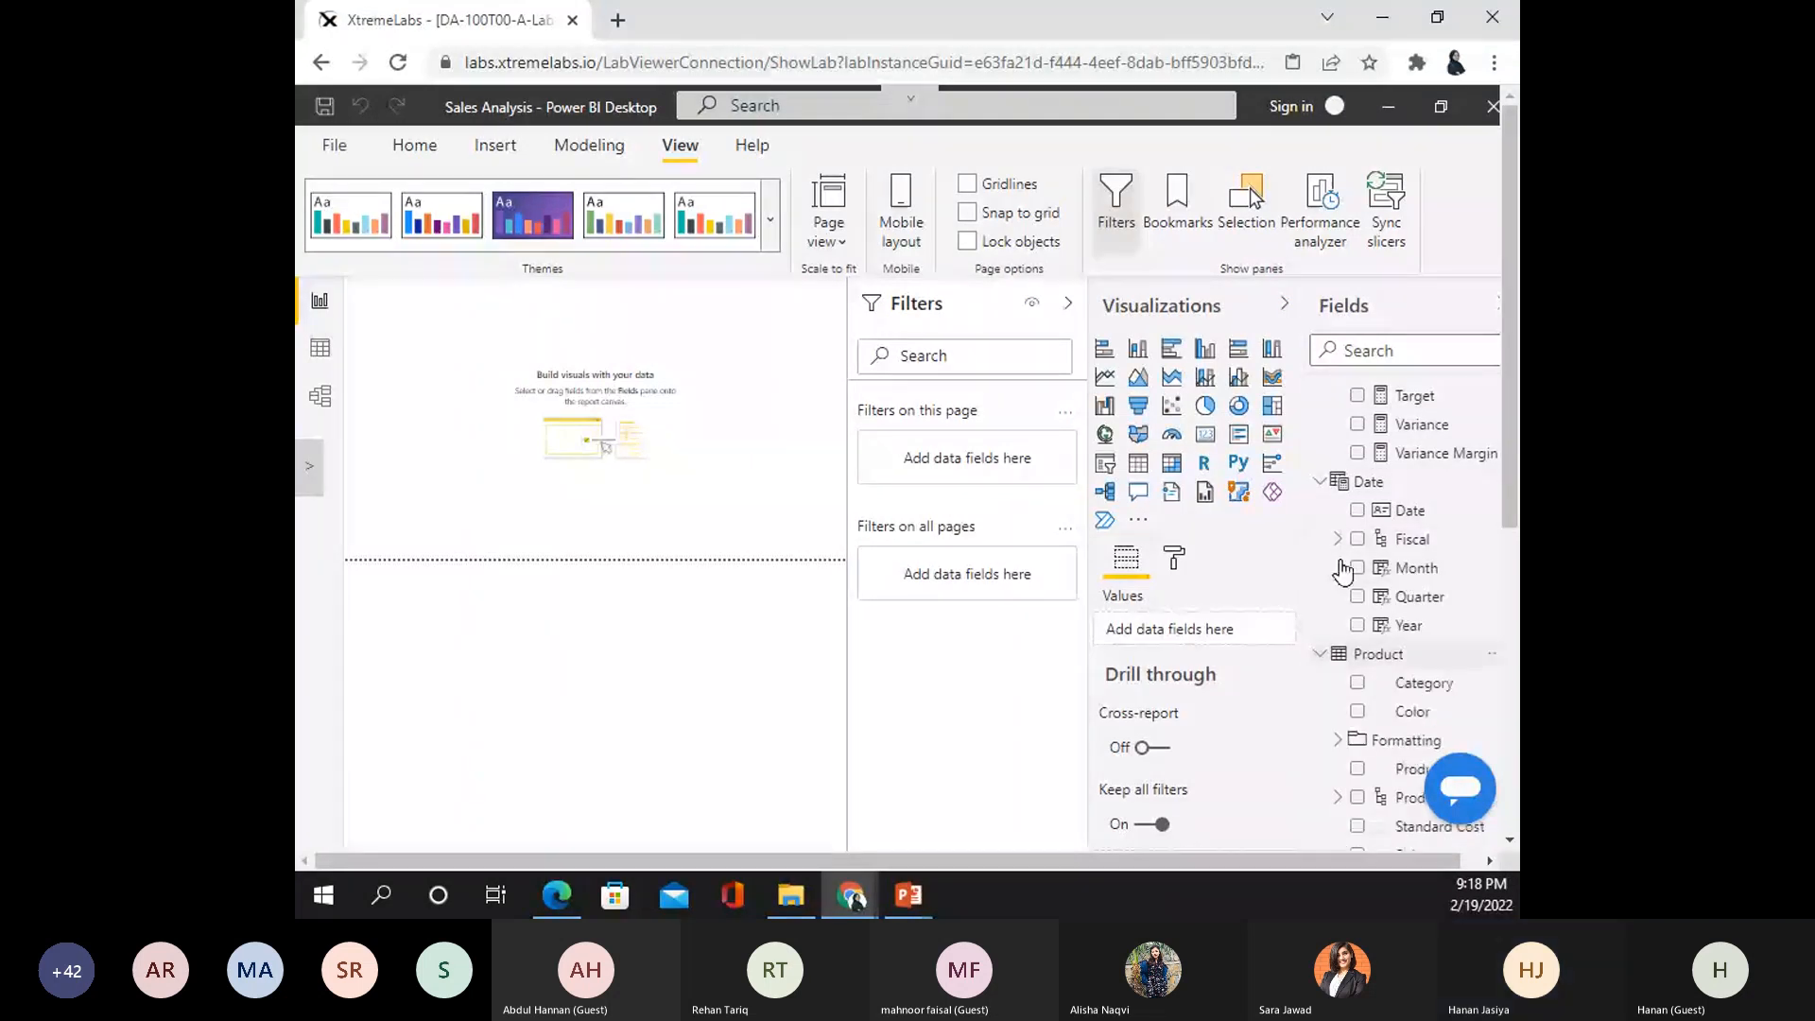
pyautogui.click(1368, 481)
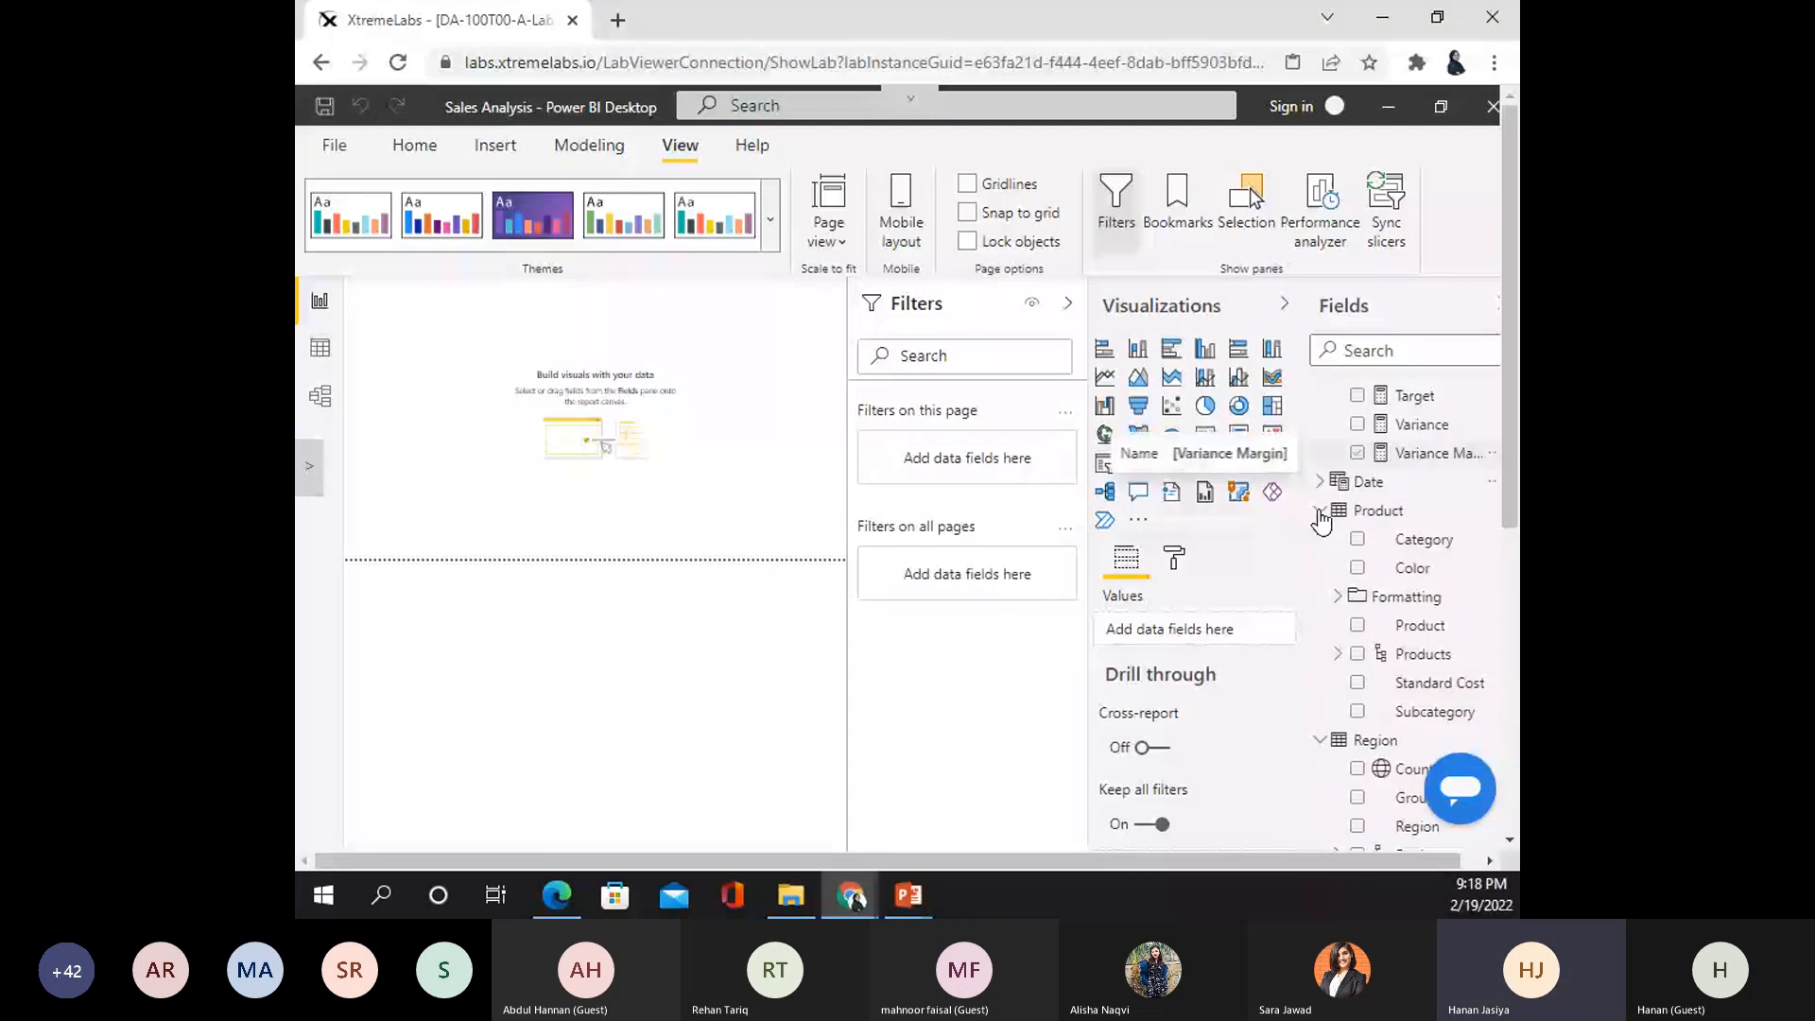
pyautogui.scroll(1, 1319, 539)
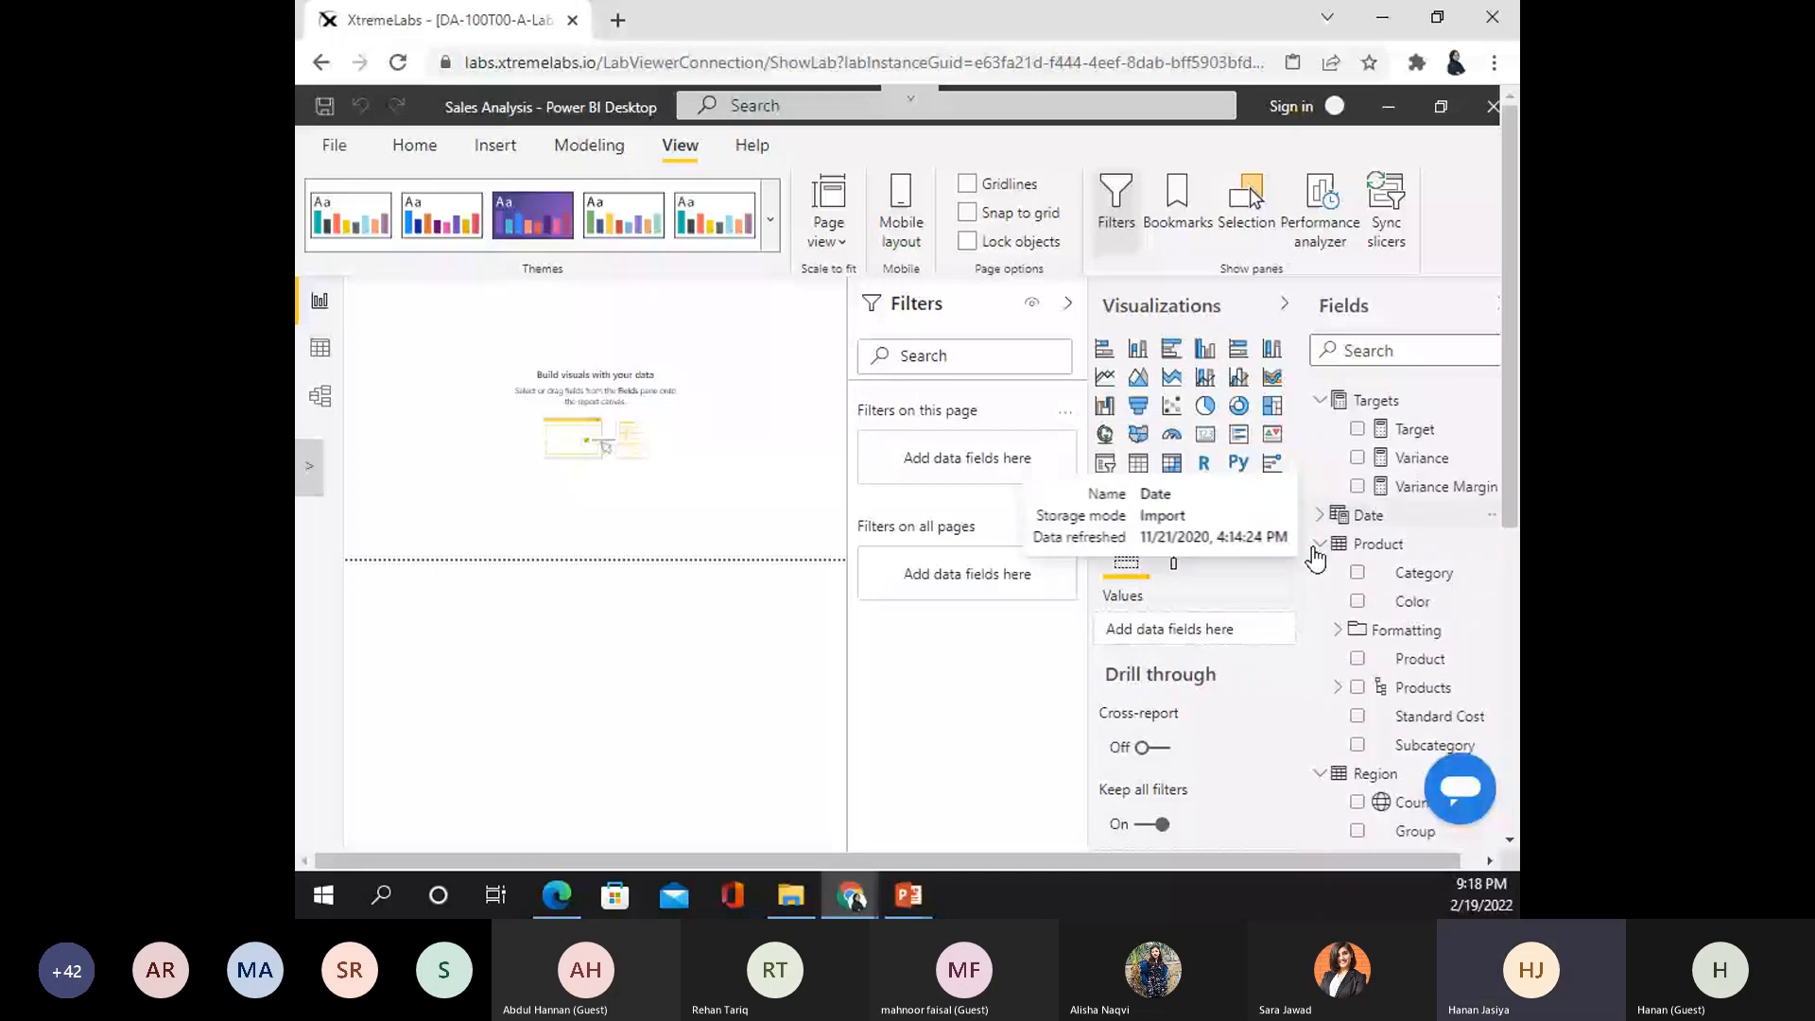
pyautogui.click(1319, 545)
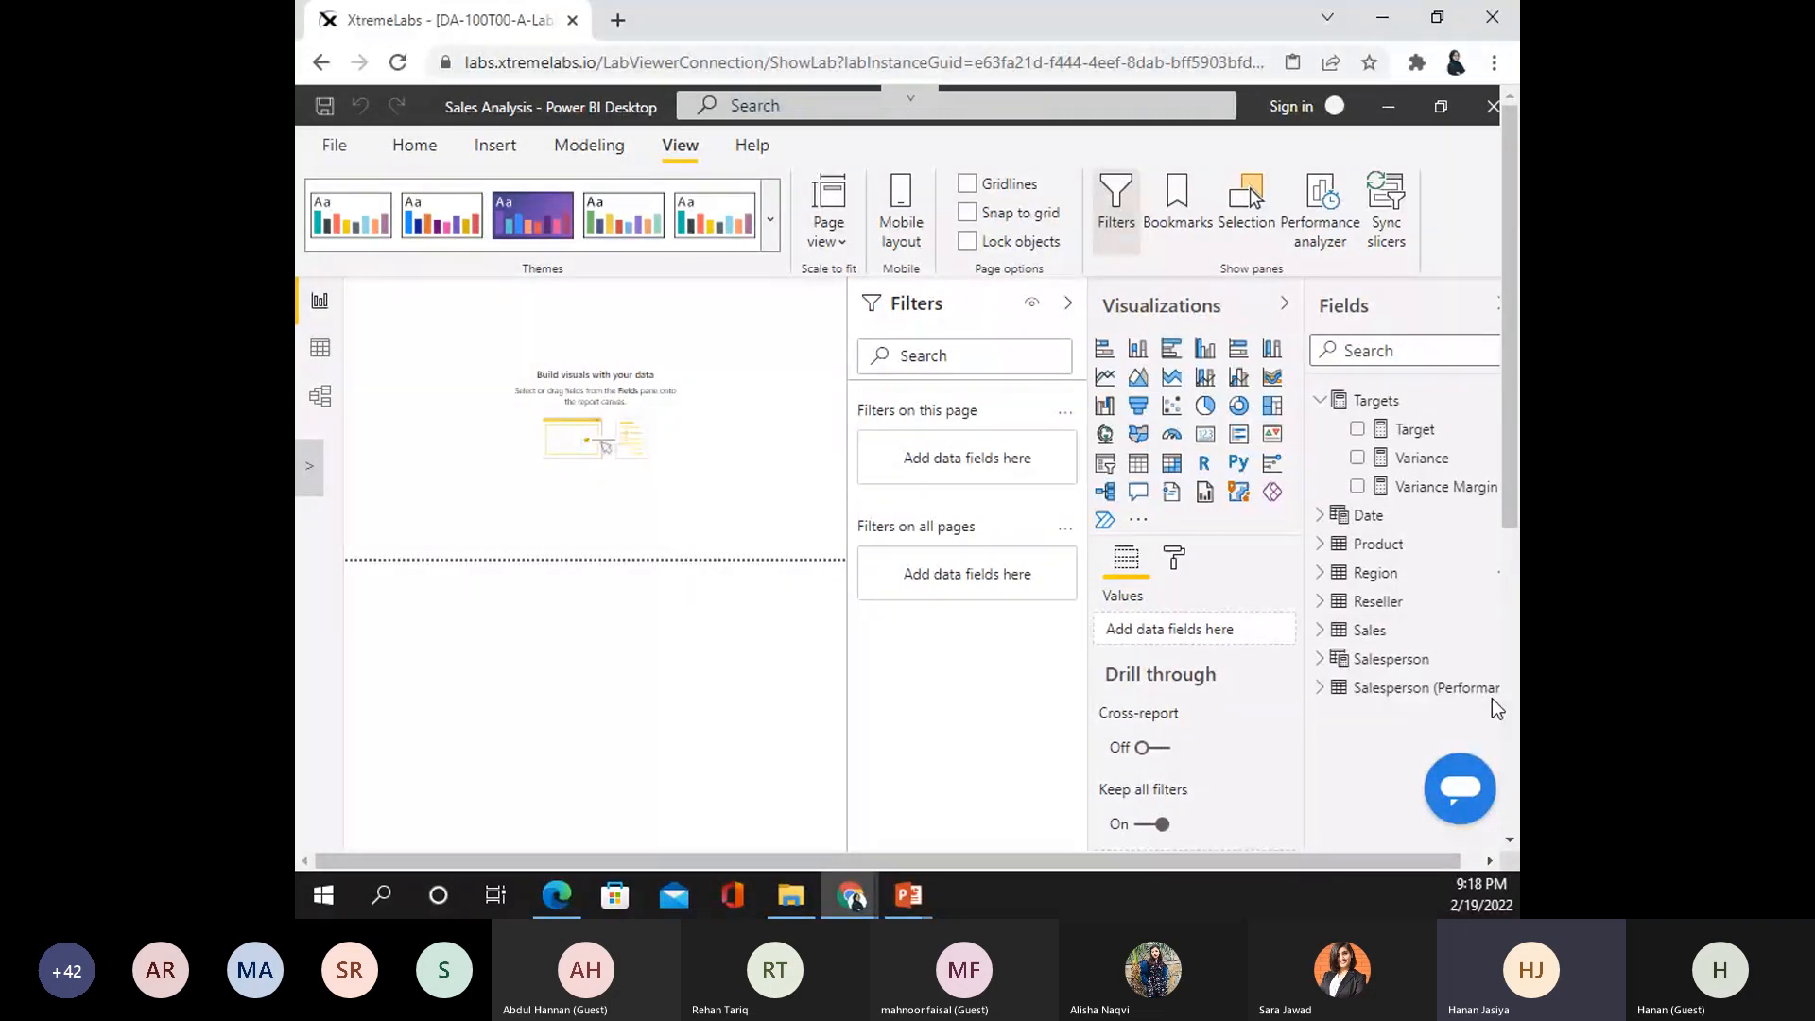
pyautogui.click(320, 357)
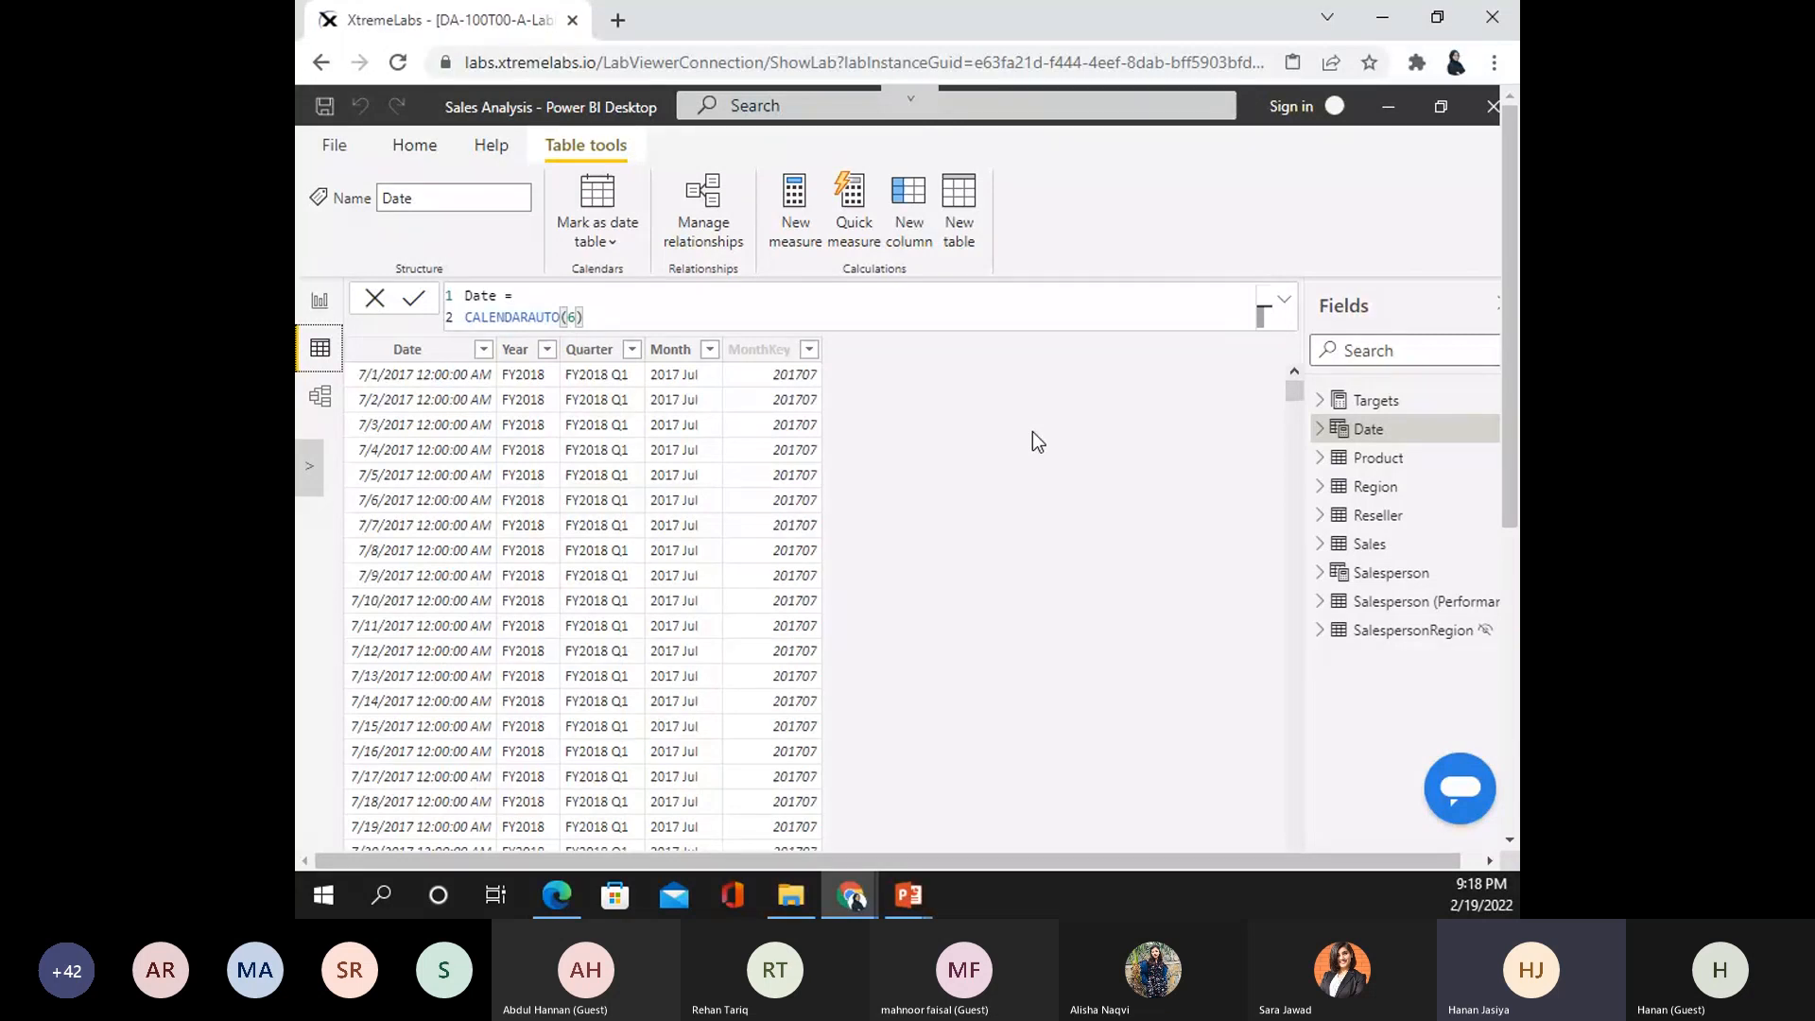
# - Display the Product table's rows in Data view
pyautogui.click(1415, 463)
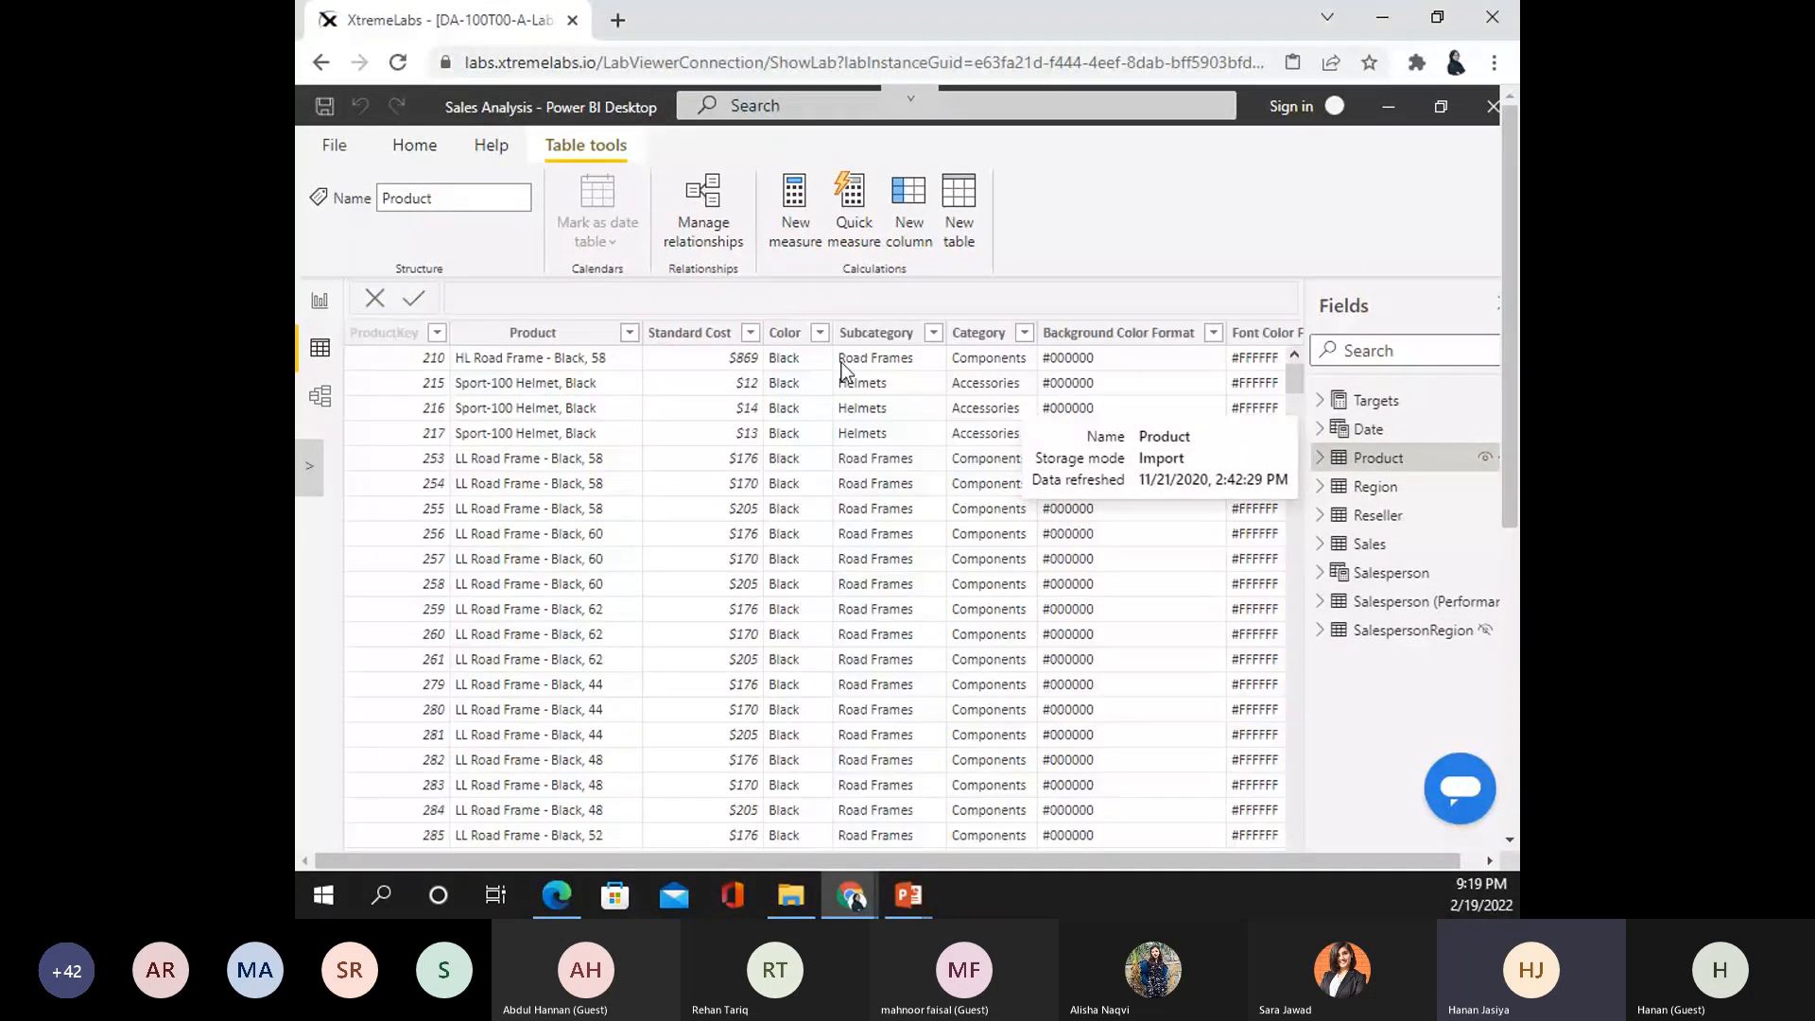
# - Switch to Model view and collapse the Properties and Fields panes to widen the diagram
pyautogui.click(321, 399)
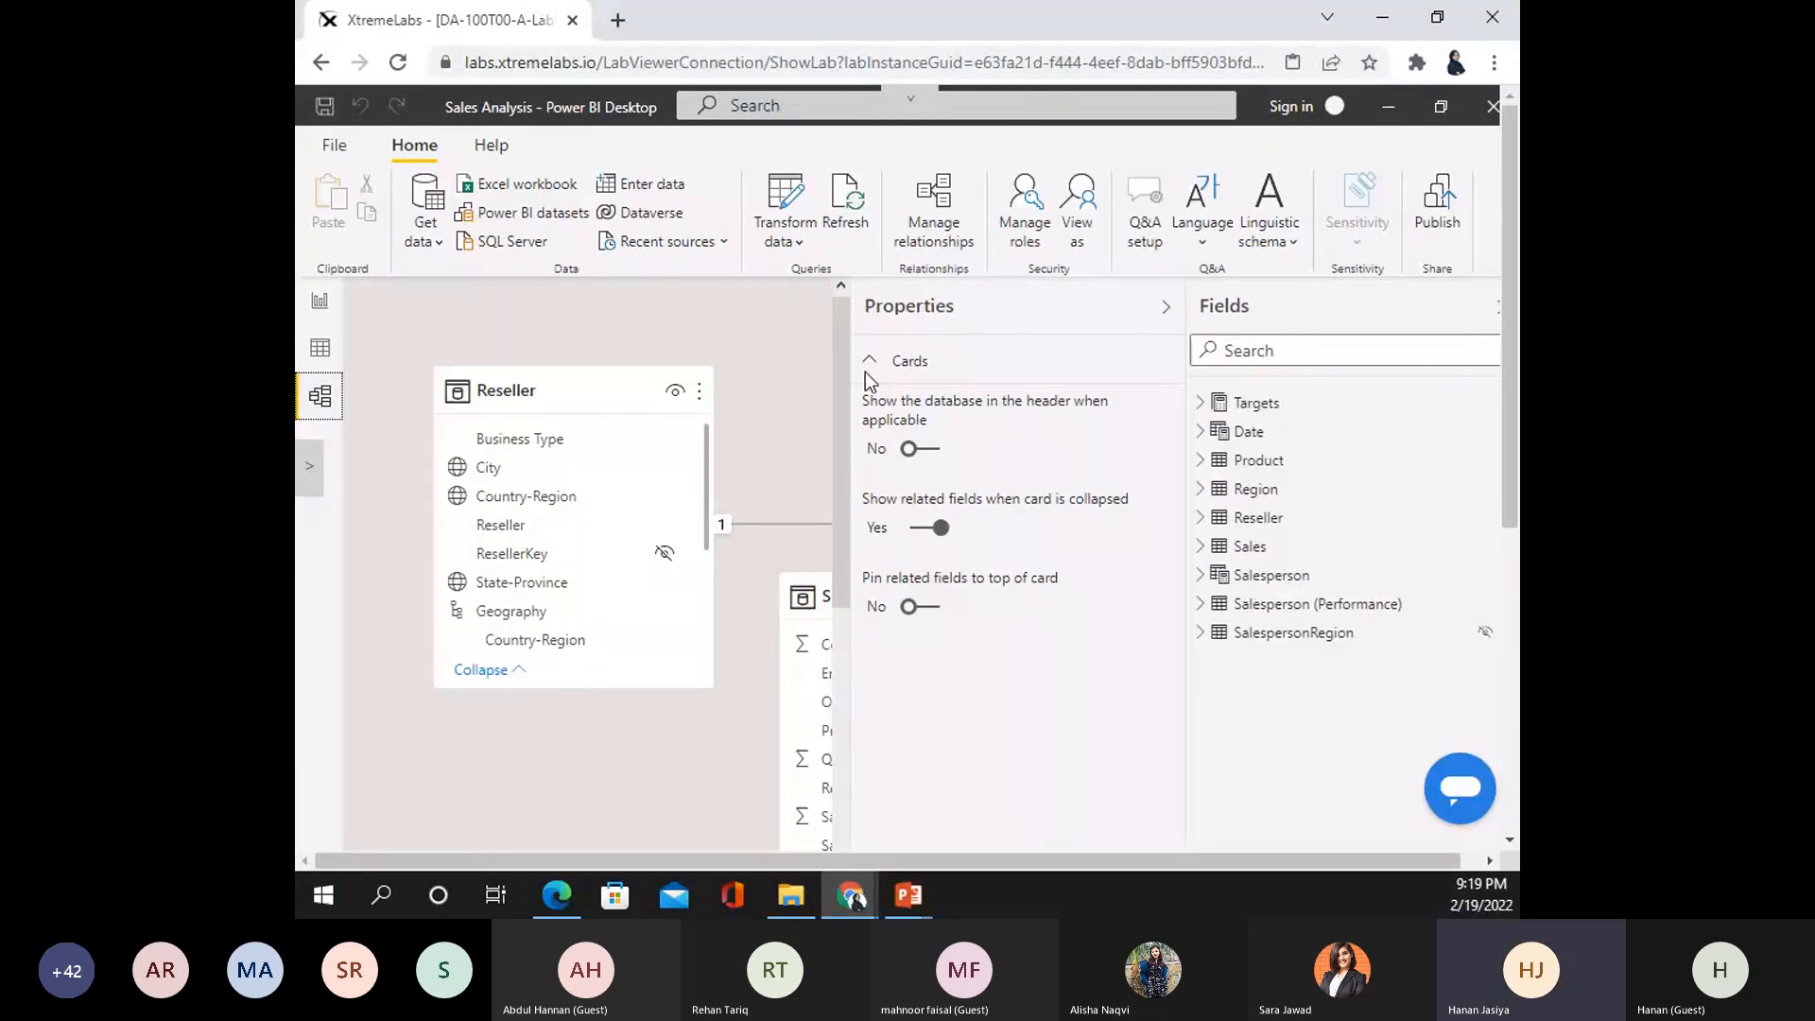
pyautogui.click(1167, 312)
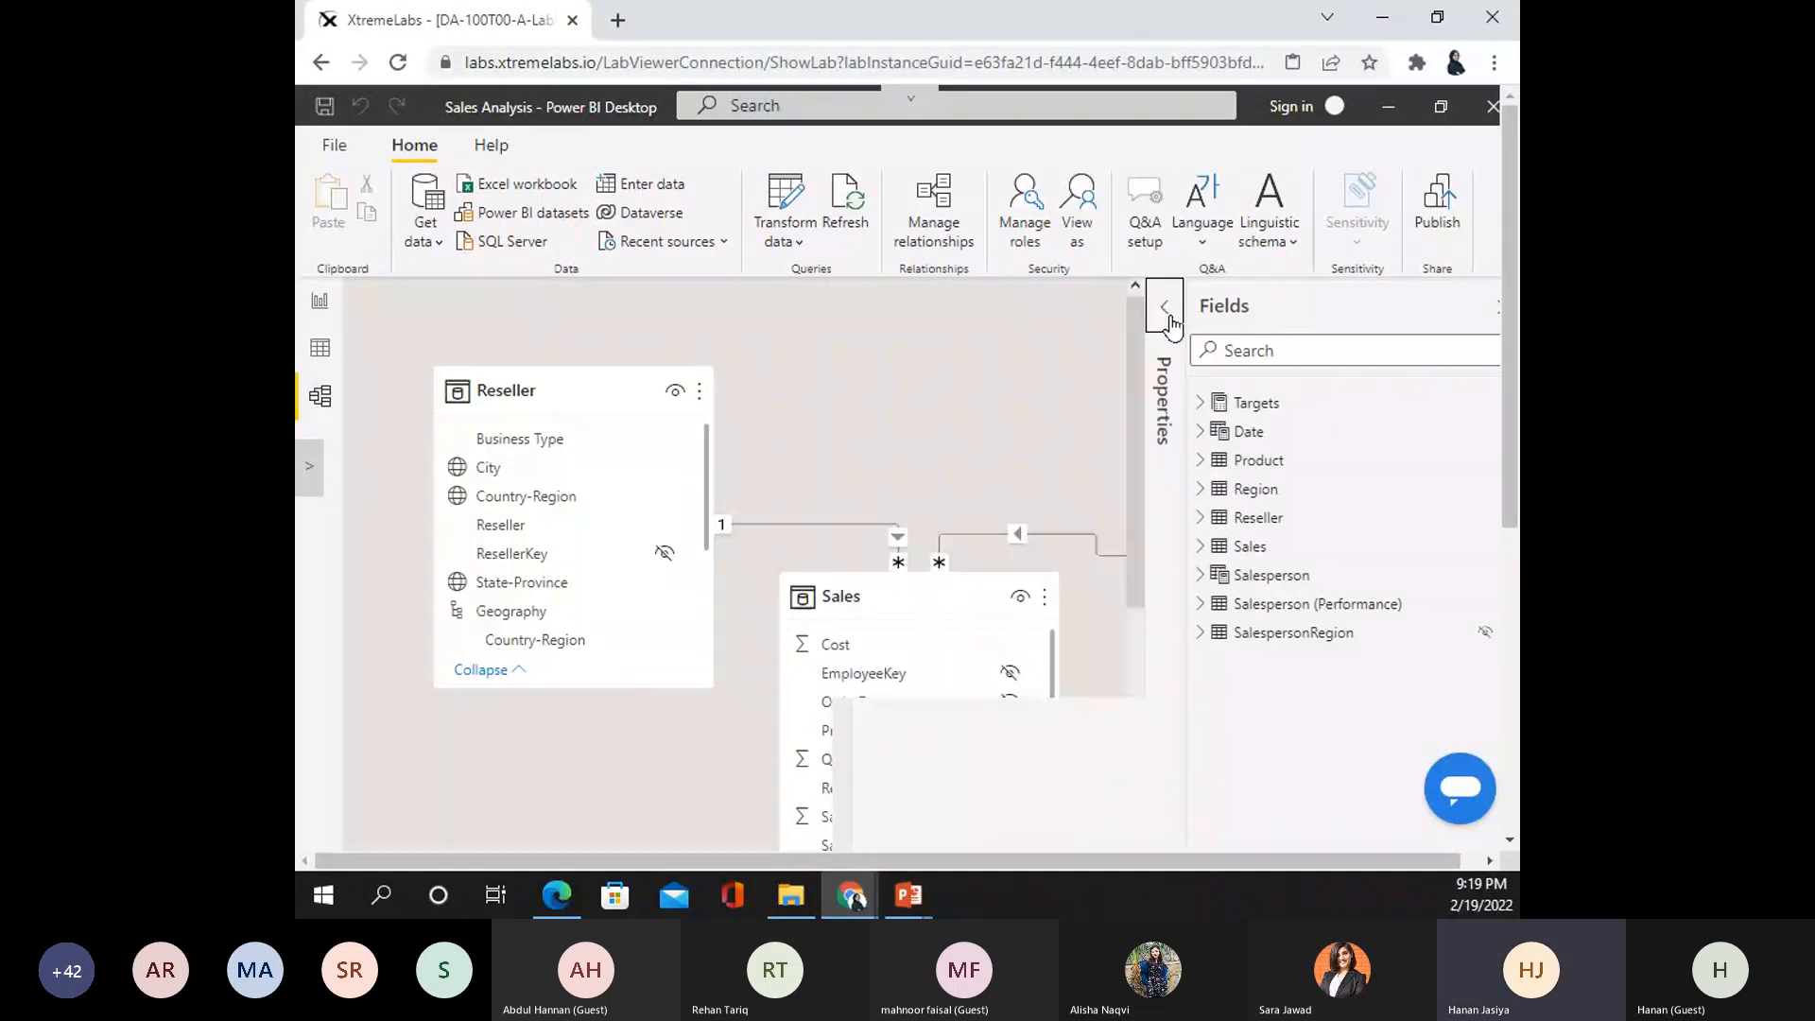
pyautogui.click(1499, 315)
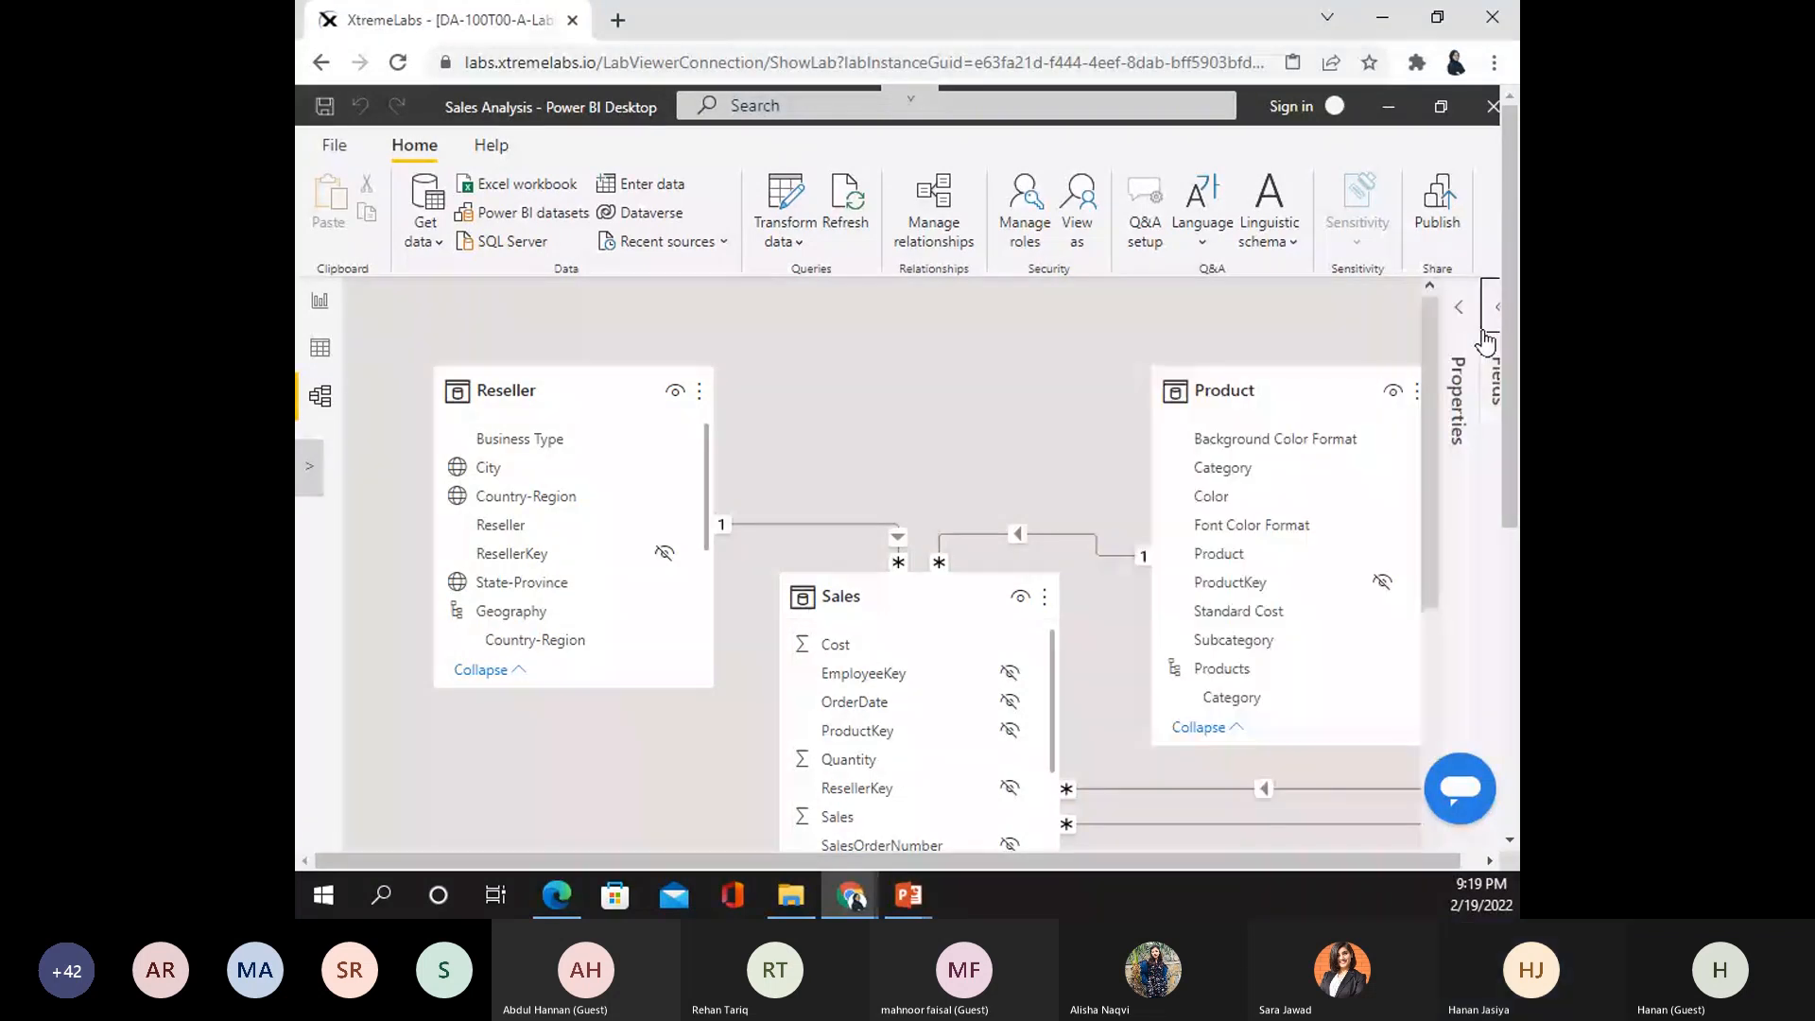
# - Zoom the lab page to 75% and pan the diagram to review Reseller, Sales, Product and Salesperson relationships
pyautogui.click(1492, 64)
pyautogui.click(1329, 284)
pyautogui.click(1330, 285)
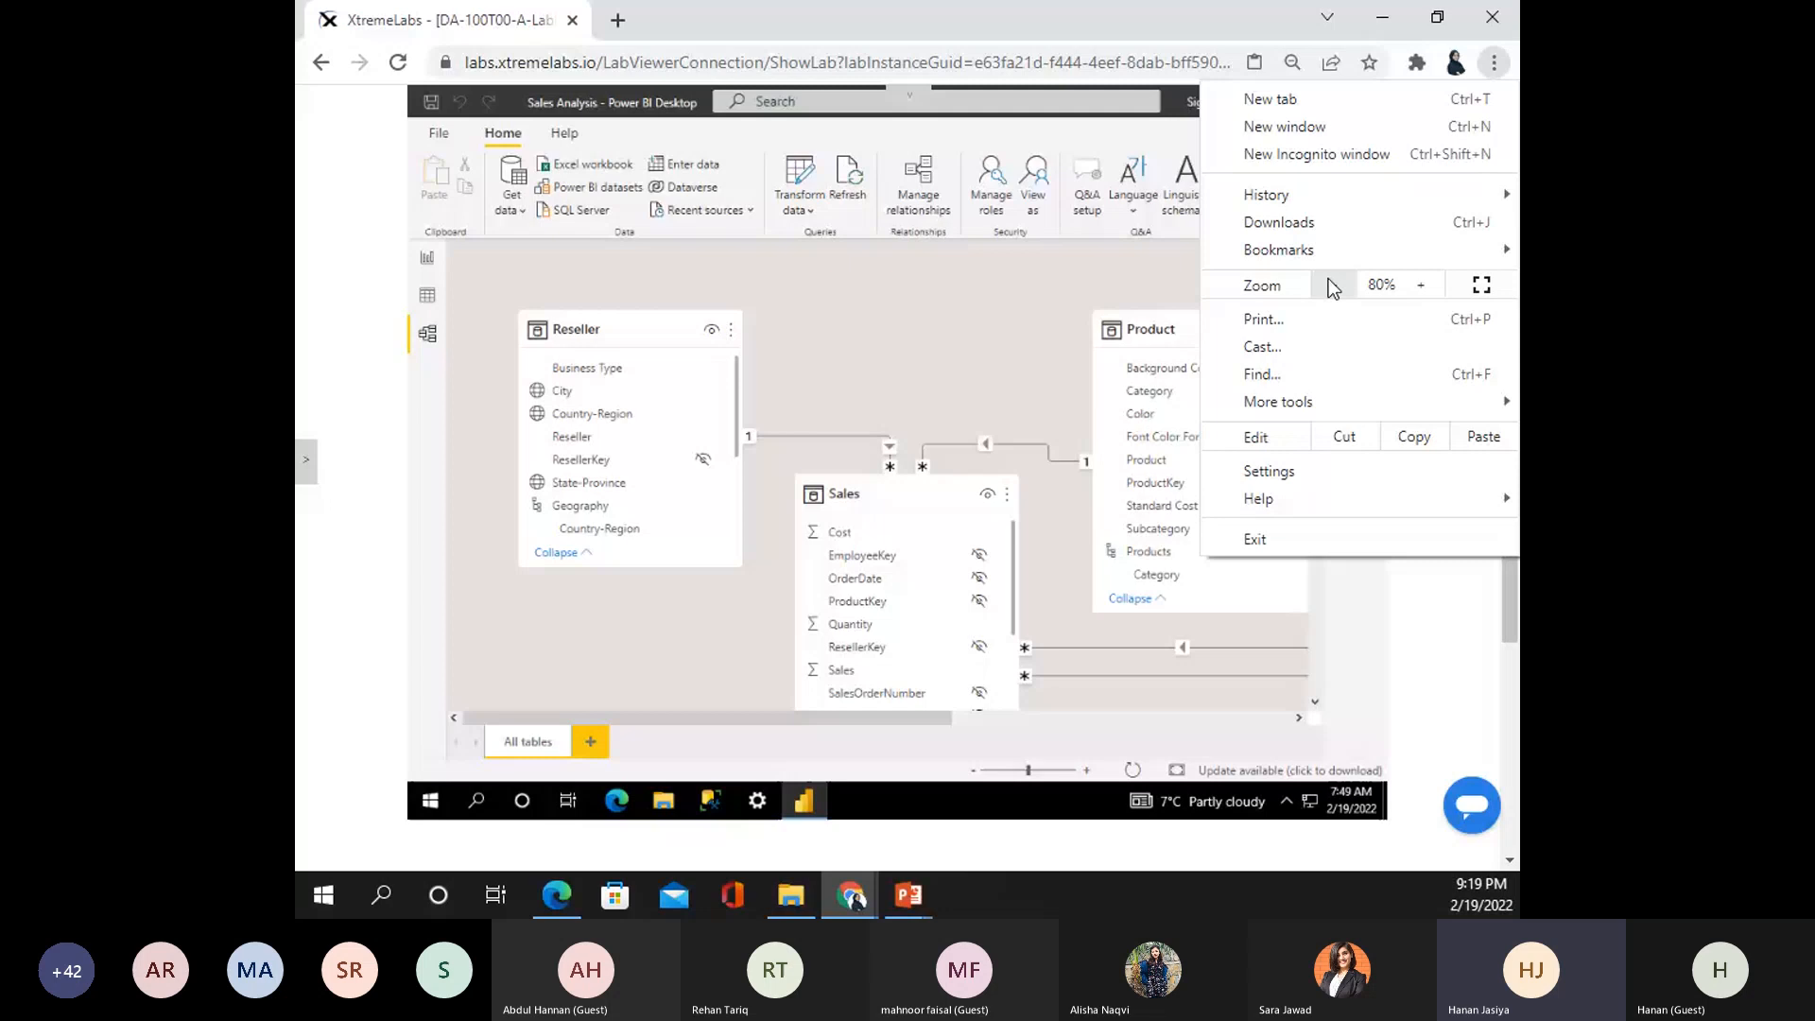
pyautogui.click(1330, 285)
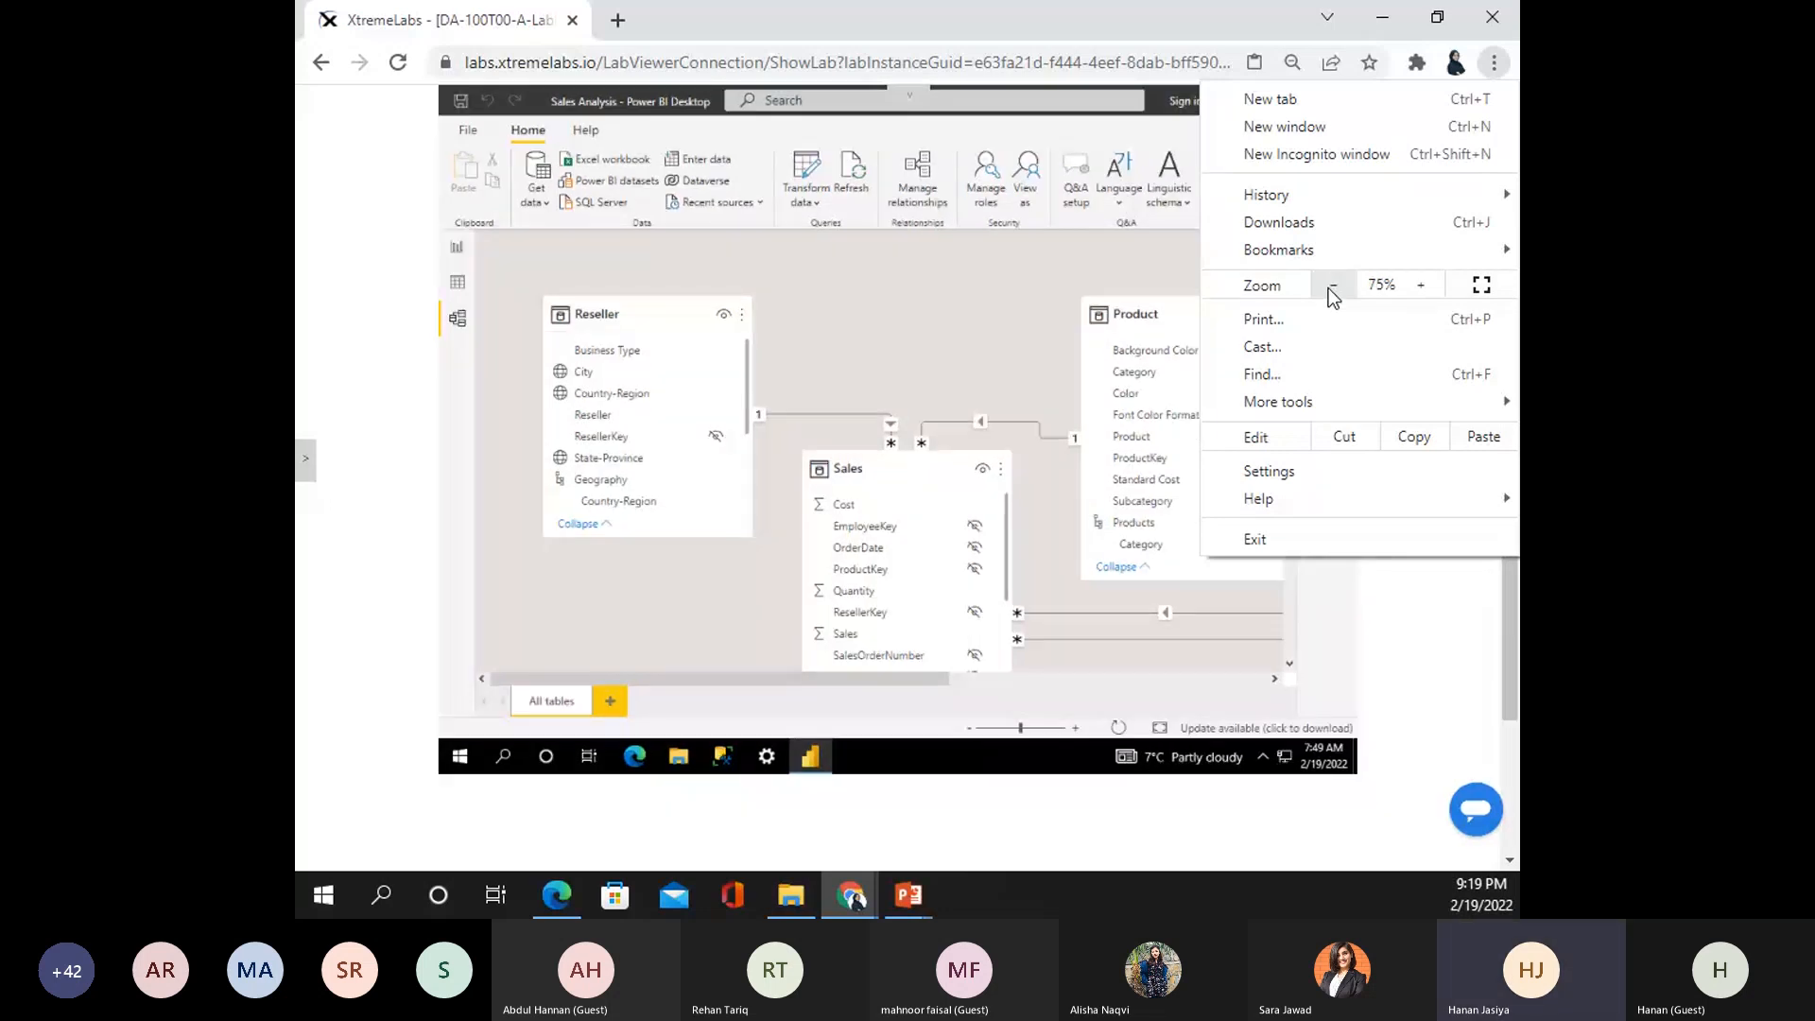
pyautogui.click(1028, 371)
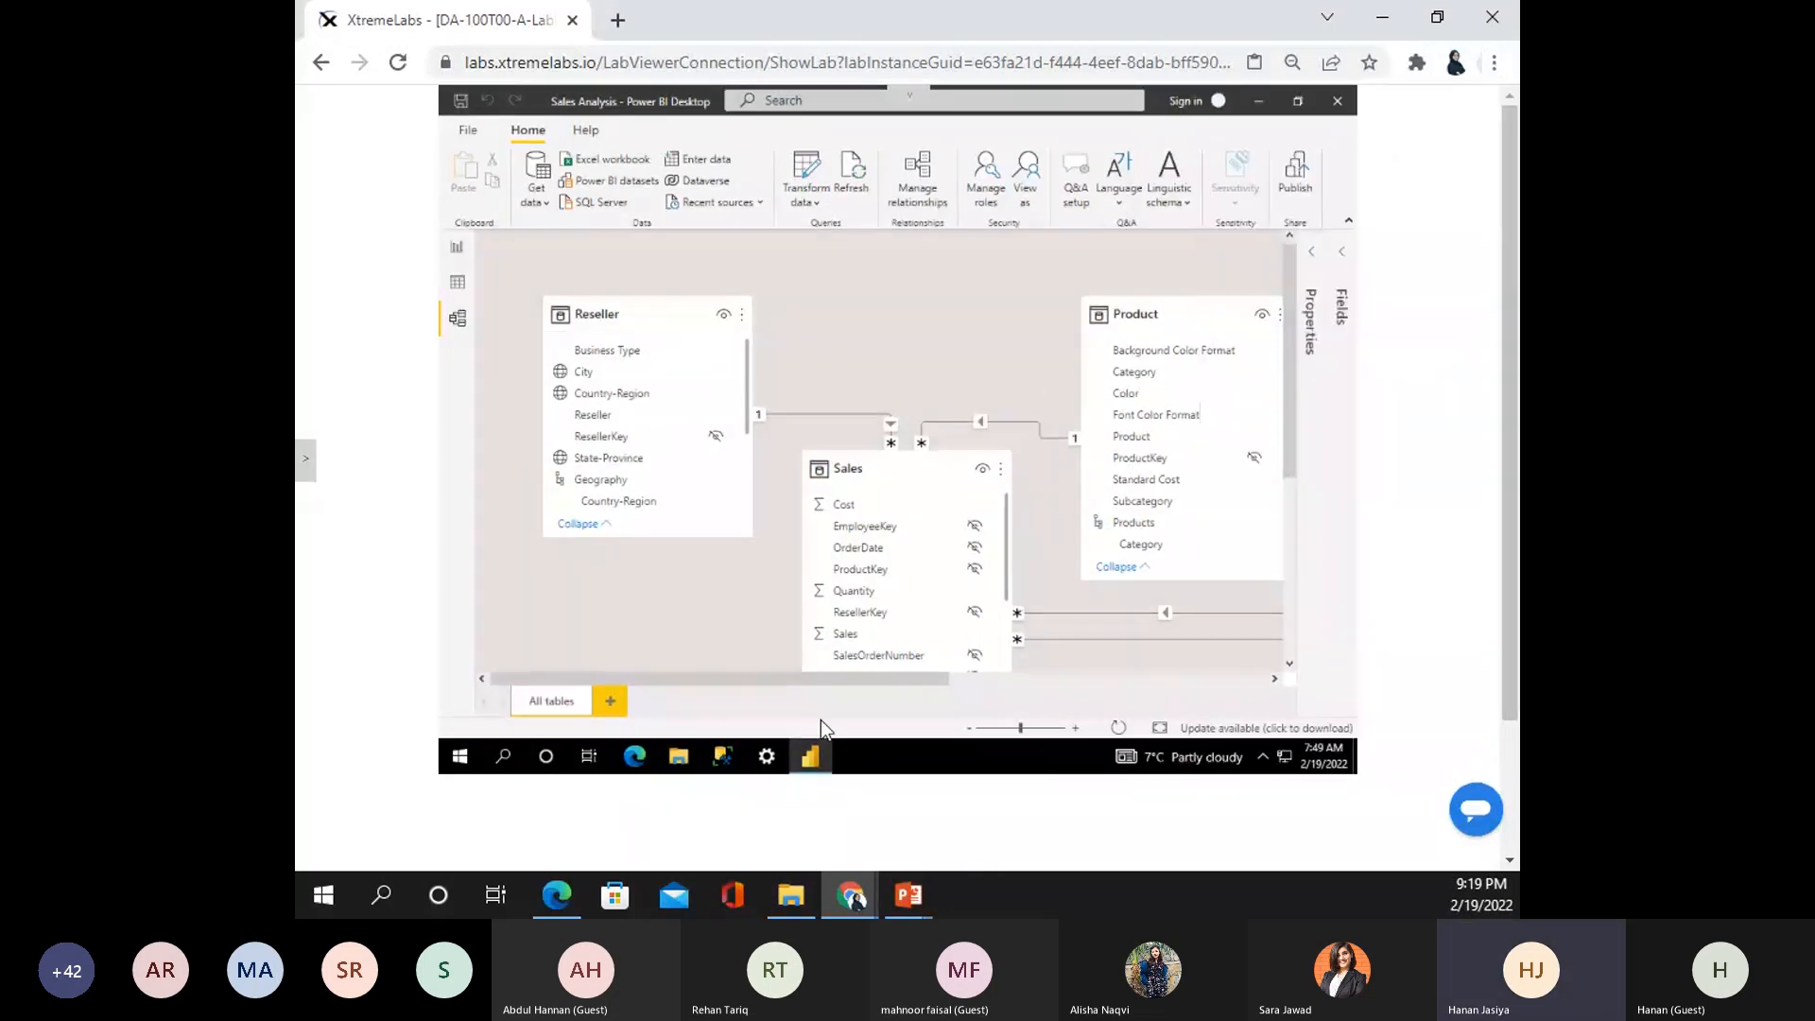
pyautogui.moveTo(820, 677); pyautogui.dragTo(973, 671)
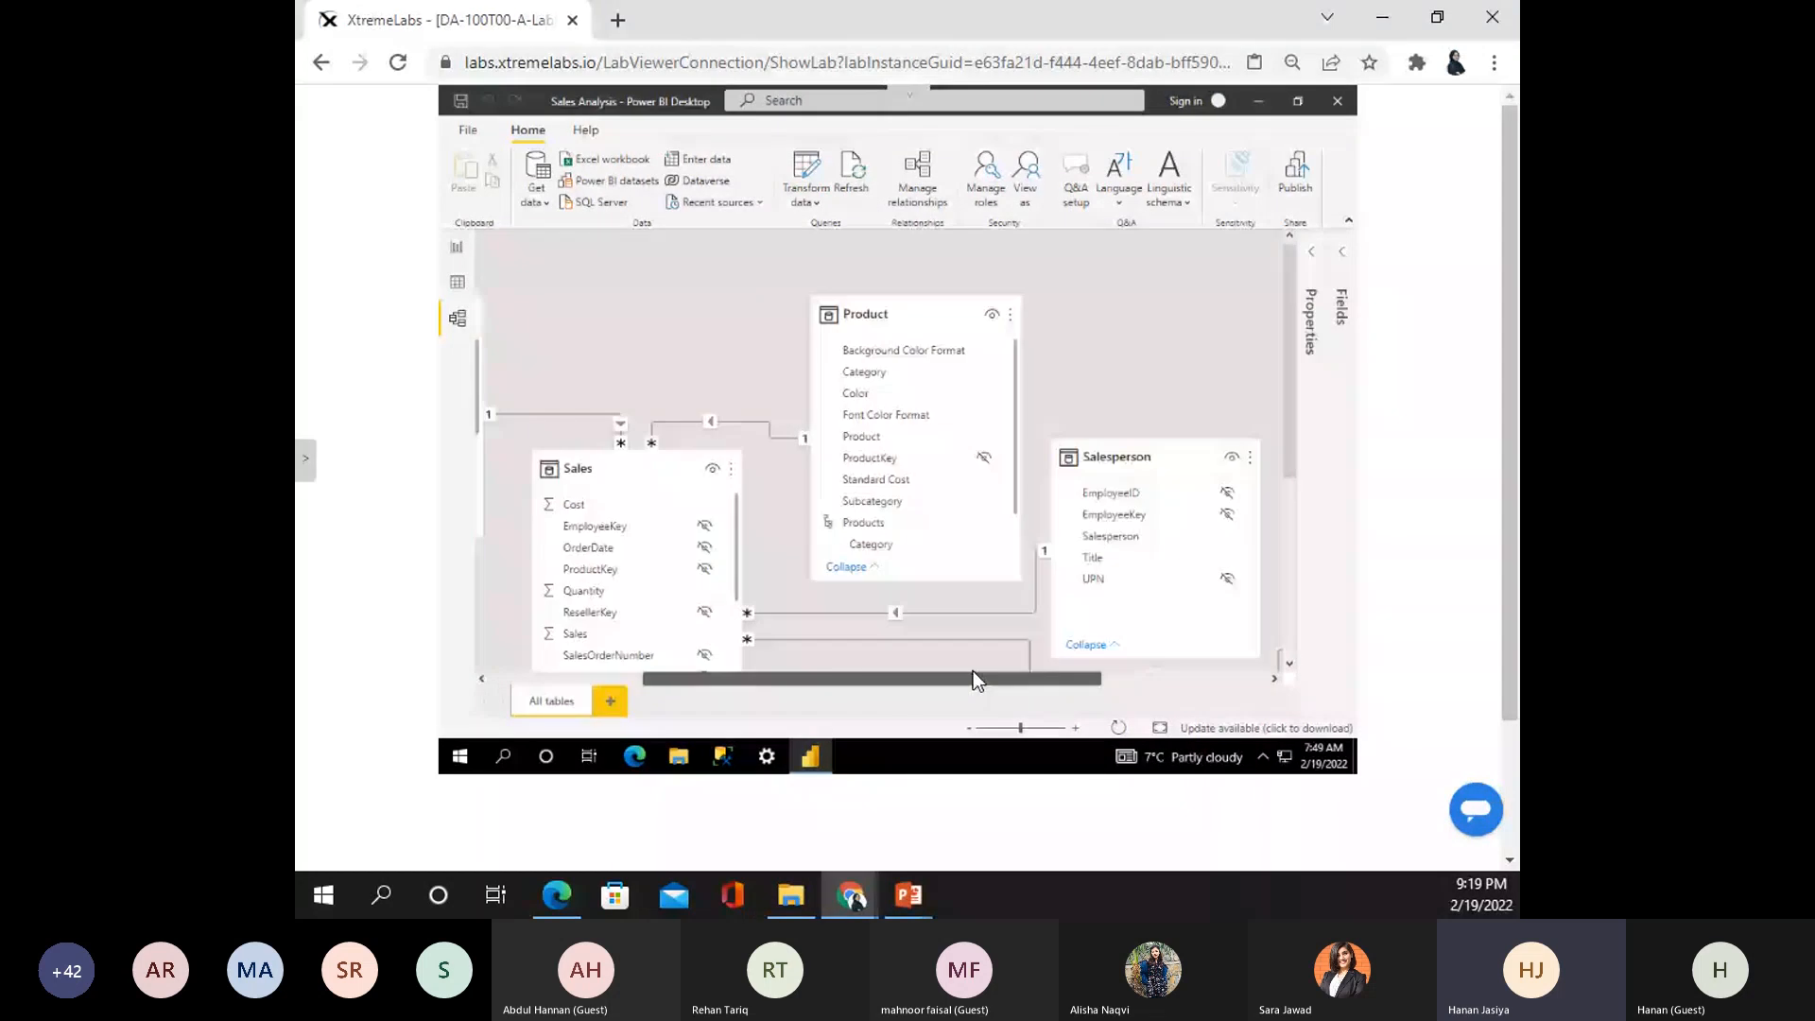
pyautogui.moveTo(972, 671); pyautogui.dragTo(852, 679)
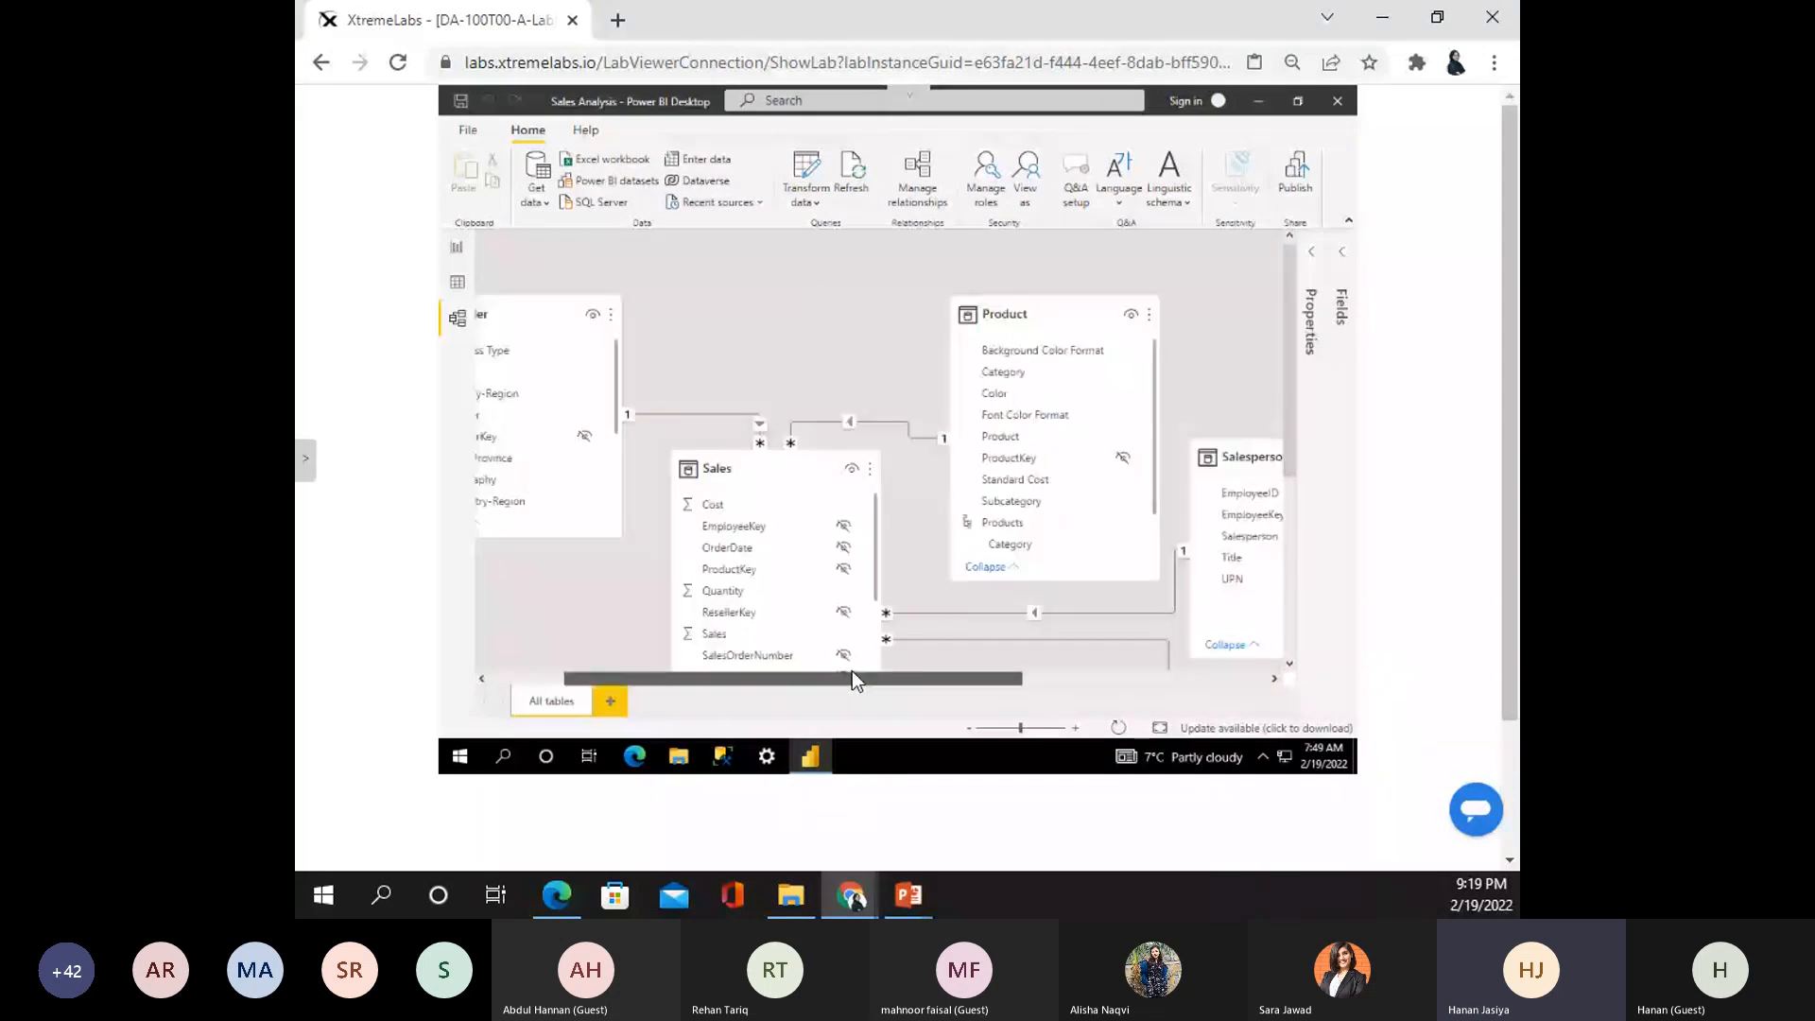
pyautogui.moveTo(853, 676); pyautogui.dragTo(797, 417)
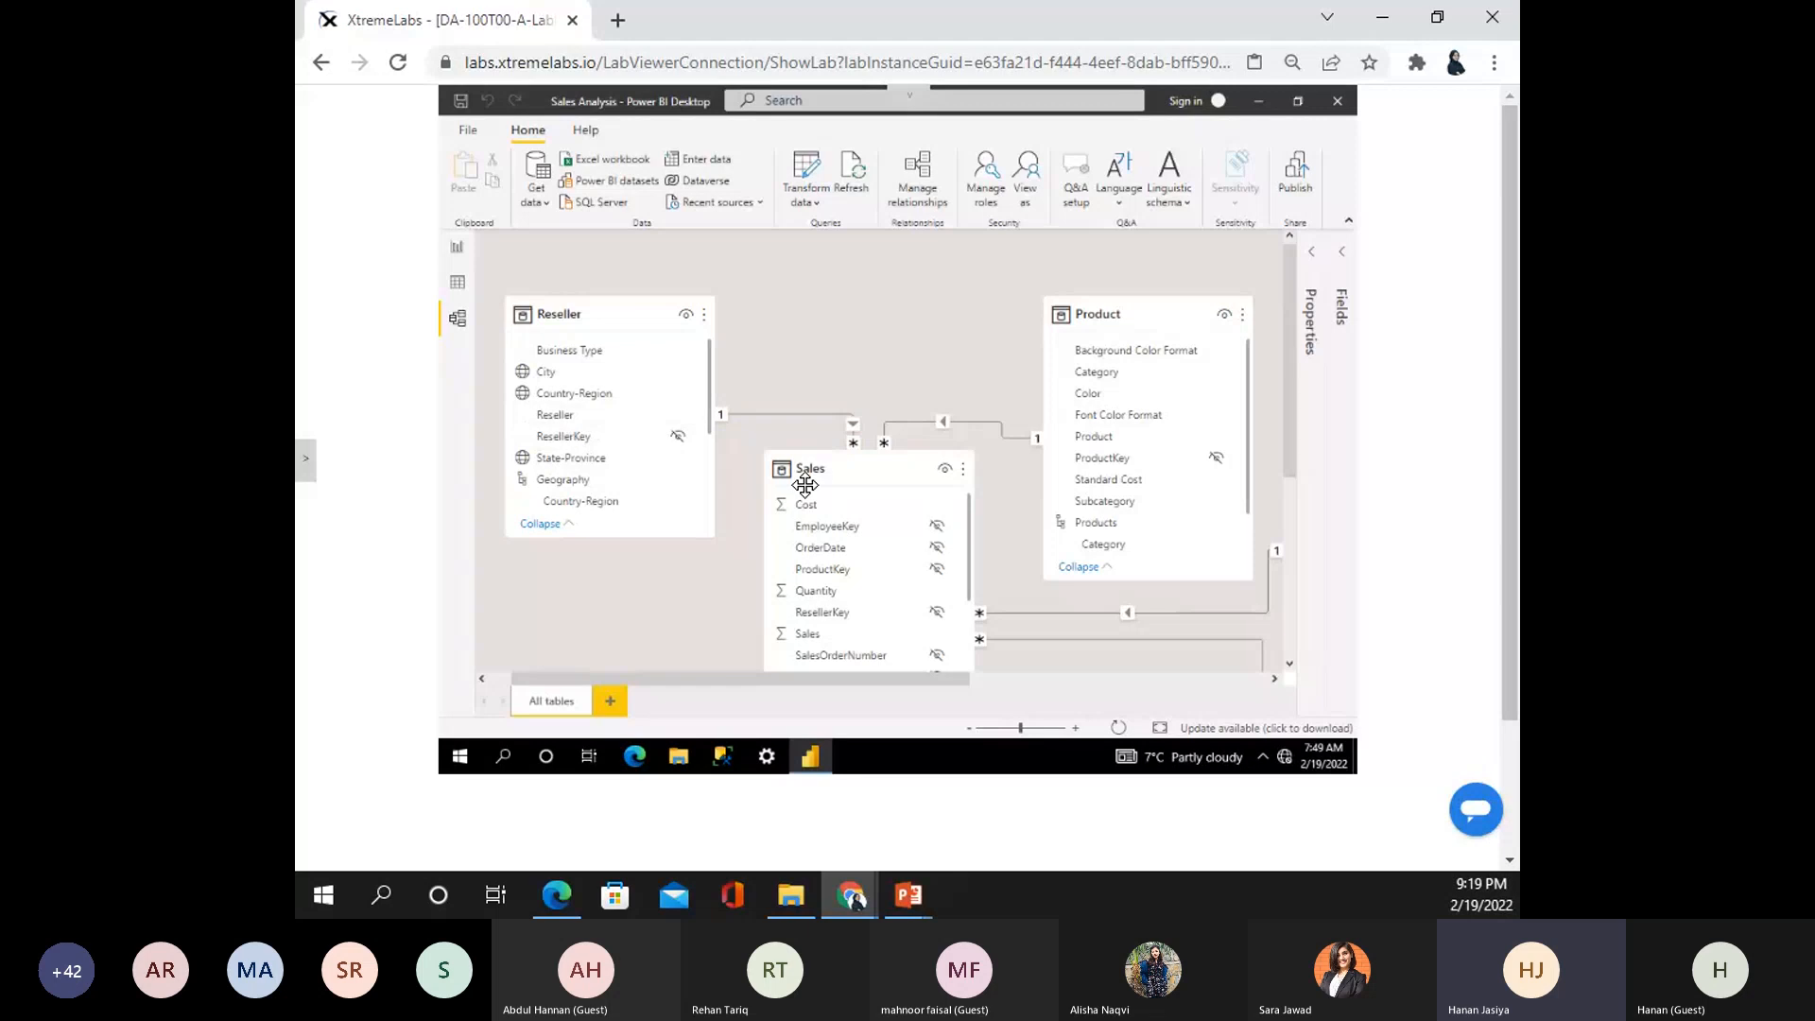
pyautogui.moveTo(803, 470)
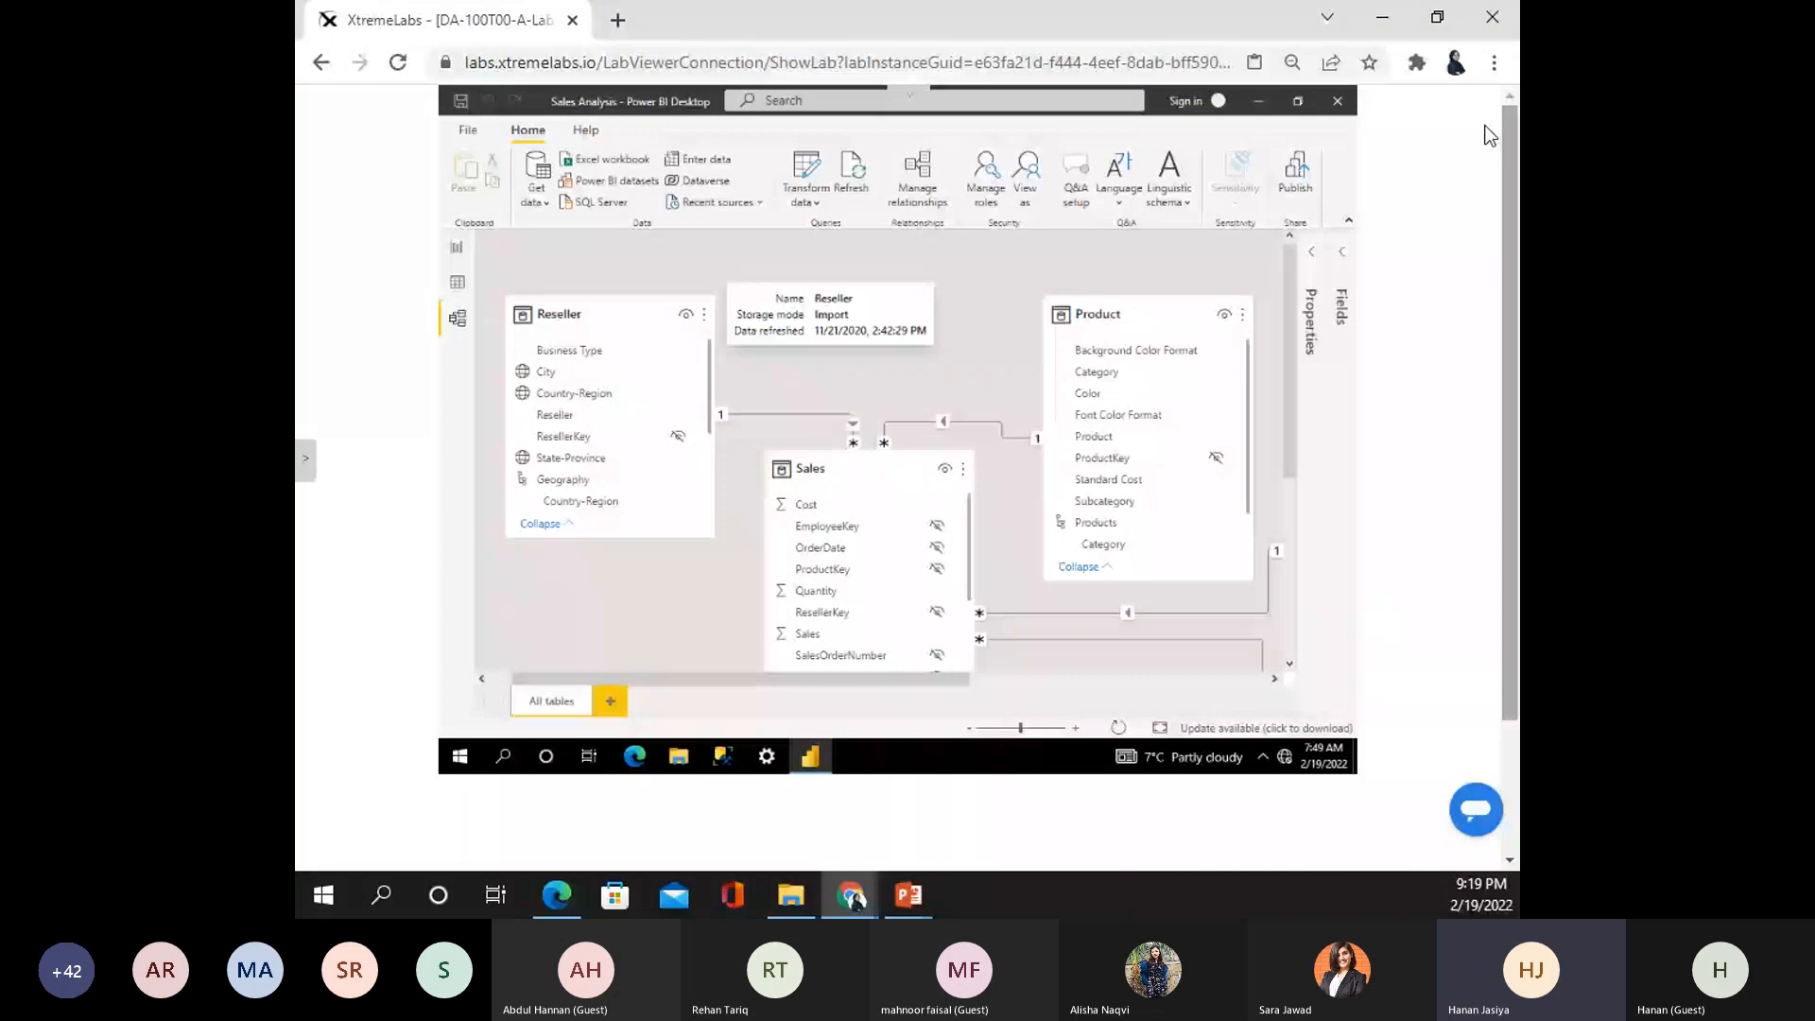
pyautogui.click(1493, 63)
# - Restore the lab page to 100% zoom and go back to Report view
pyautogui.click(1417, 286)
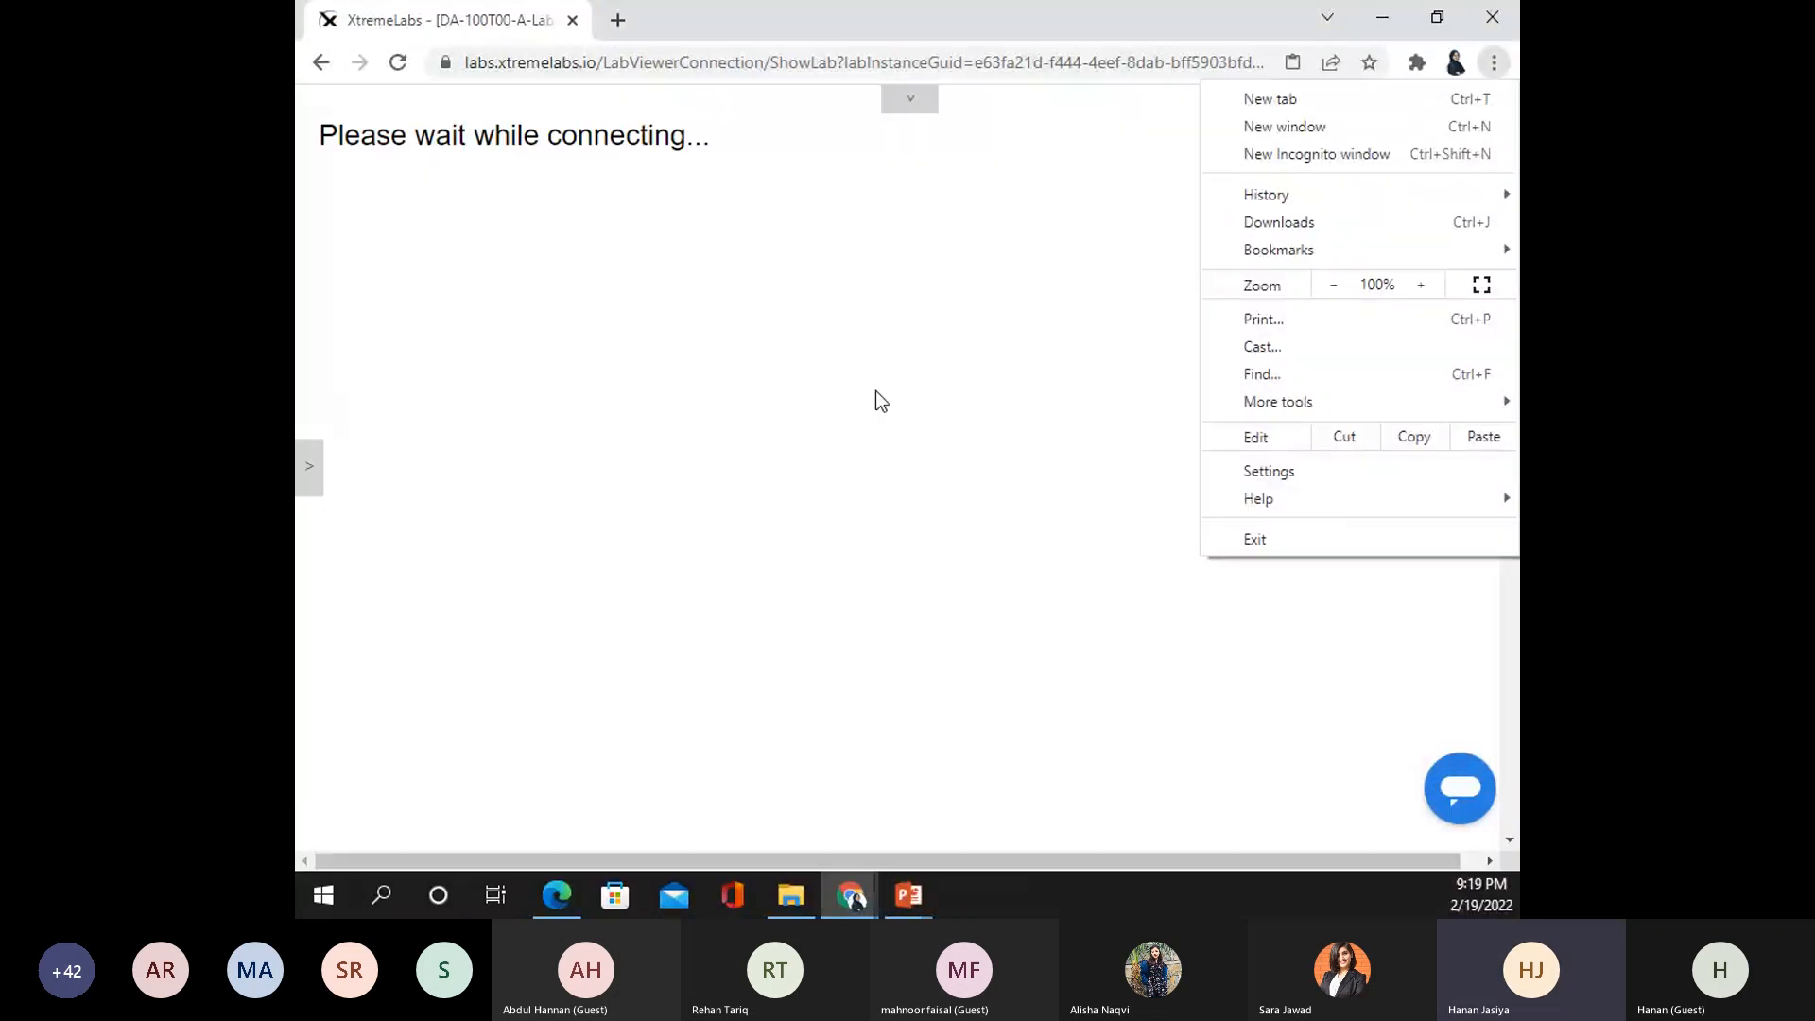
pyautogui.click(875, 389)
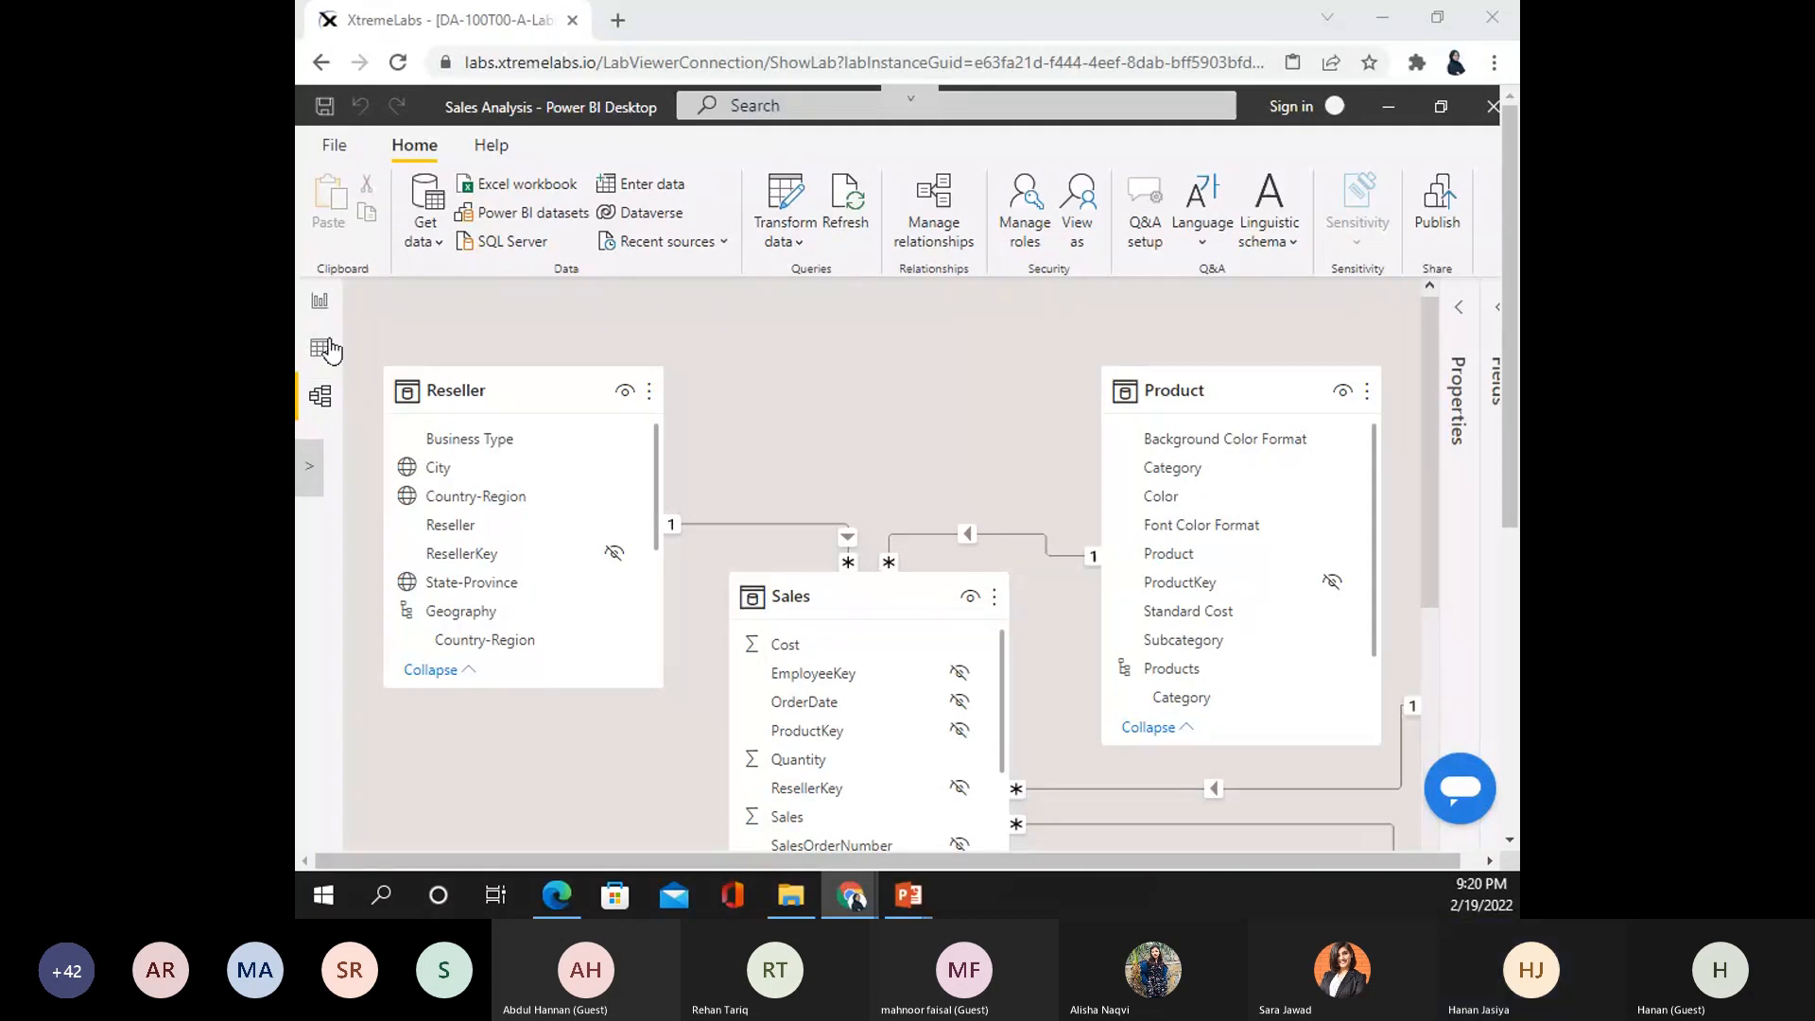
pyautogui.click(322, 305)
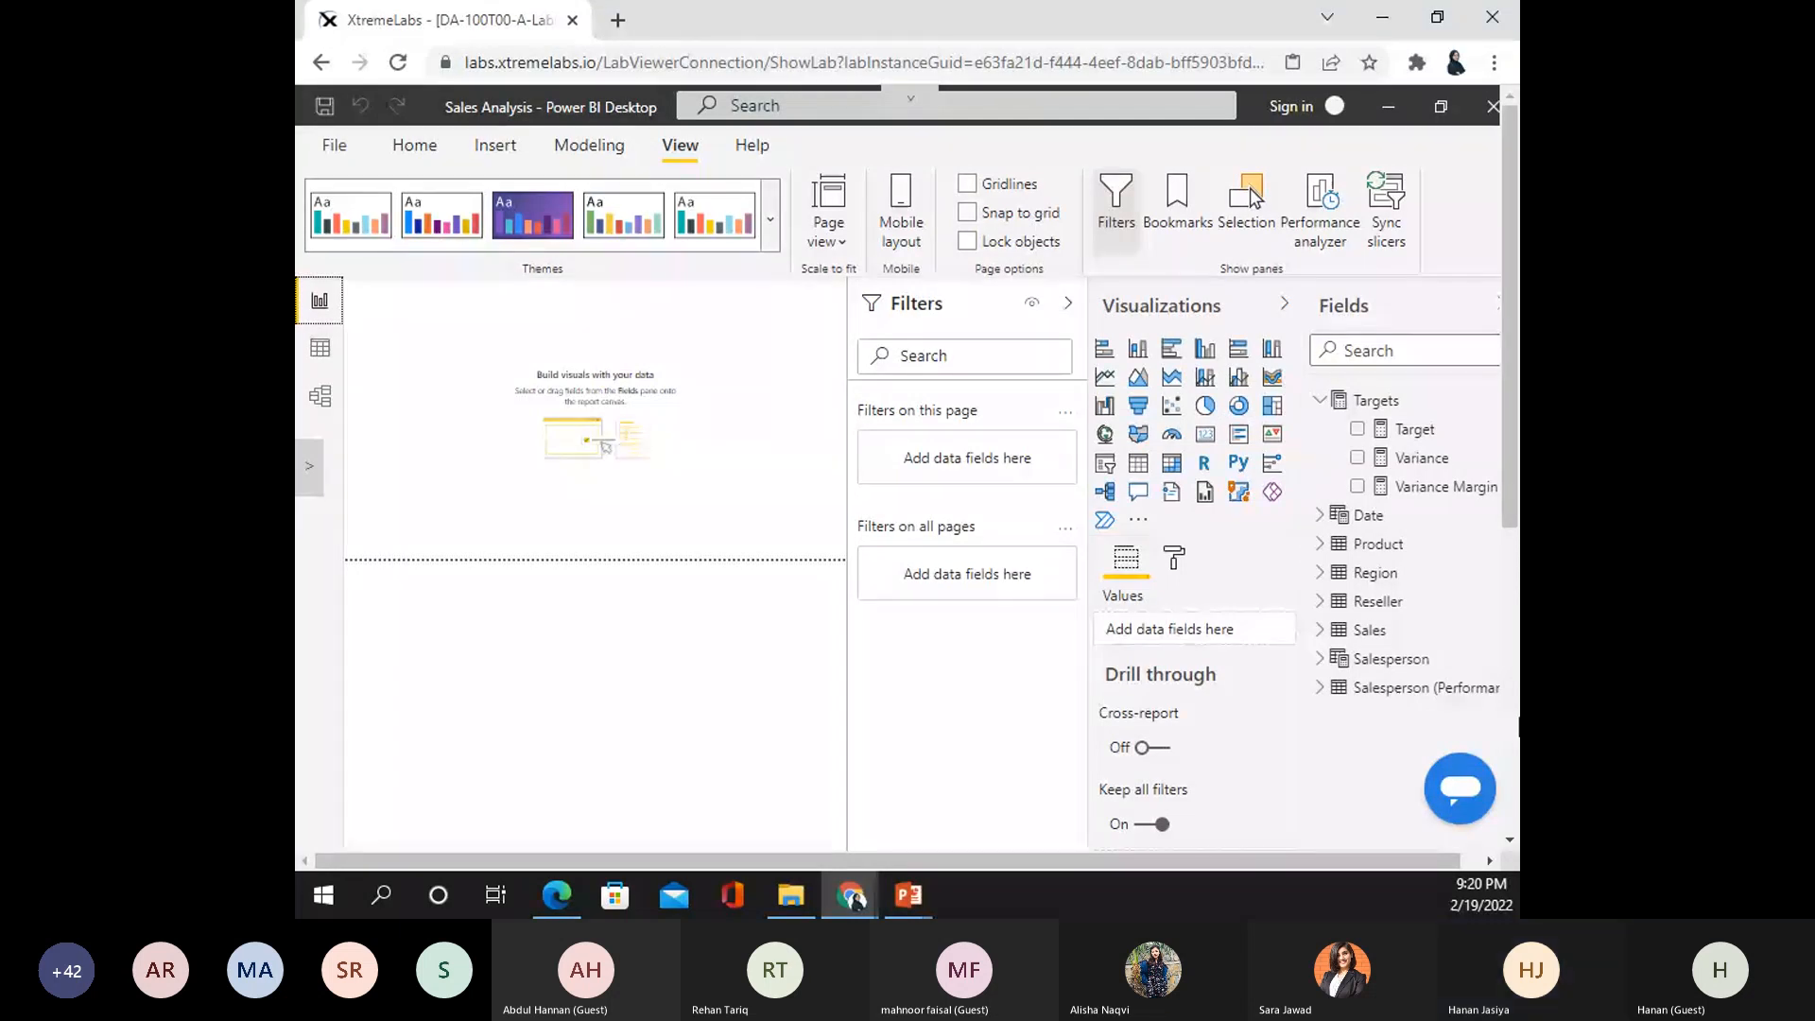
# - Rename the first report page from Page 1 to 'Overview' and bring up the Insert ribbon
pyautogui.scroll(-2, 1516, 444)
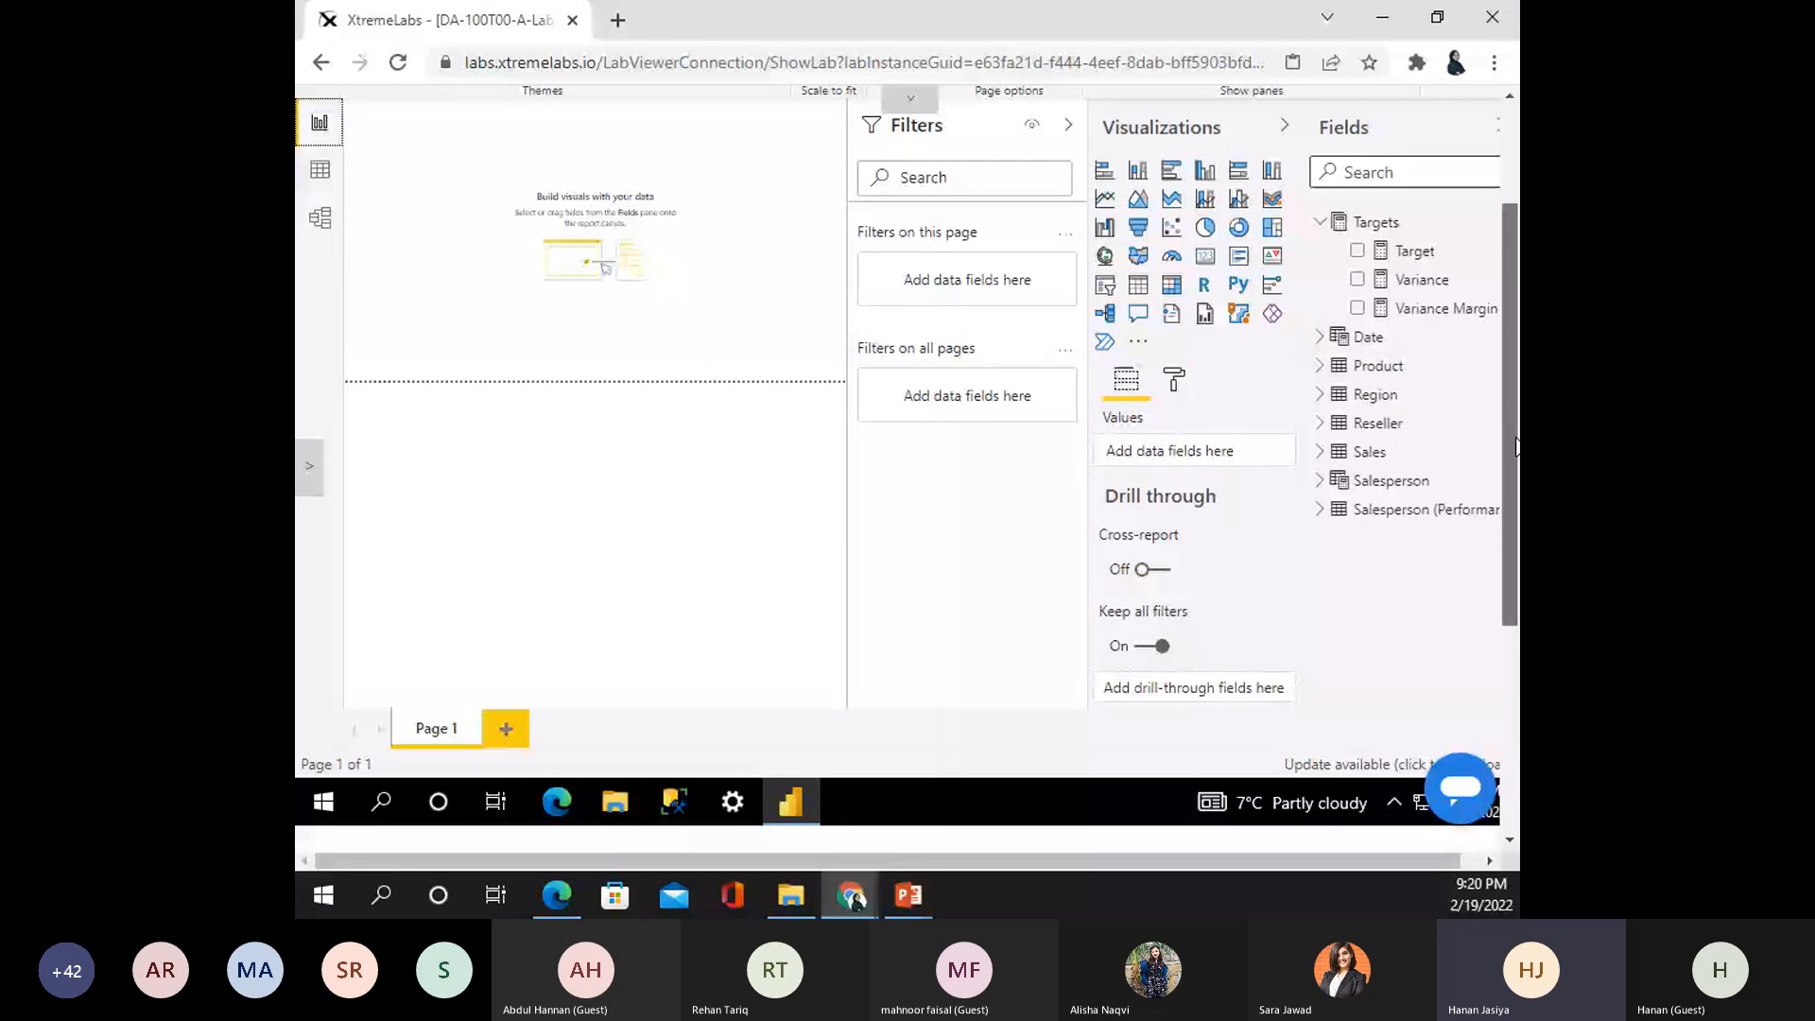
pyautogui.doubleClick(440, 732)
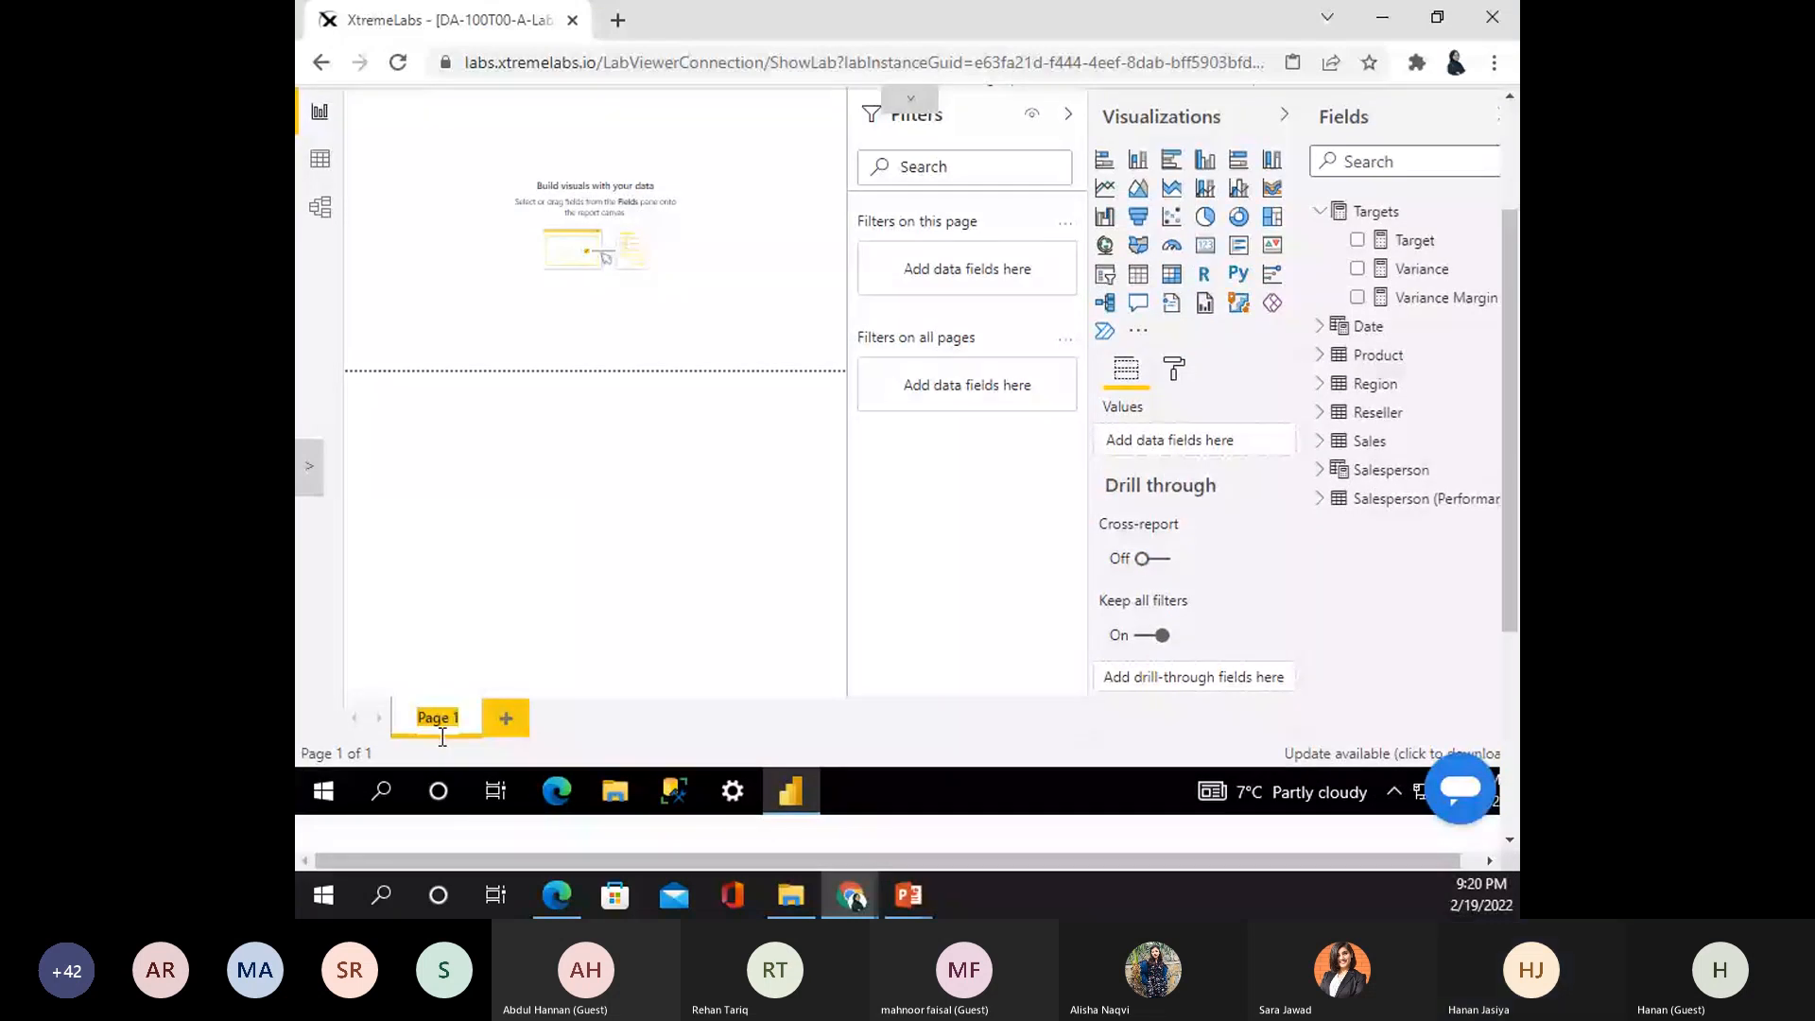
pyautogui.write('Overview')
pyautogui.press('Return')
pyautogui.moveTo(1512, 458); pyautogui.dragTo(1473, 348)
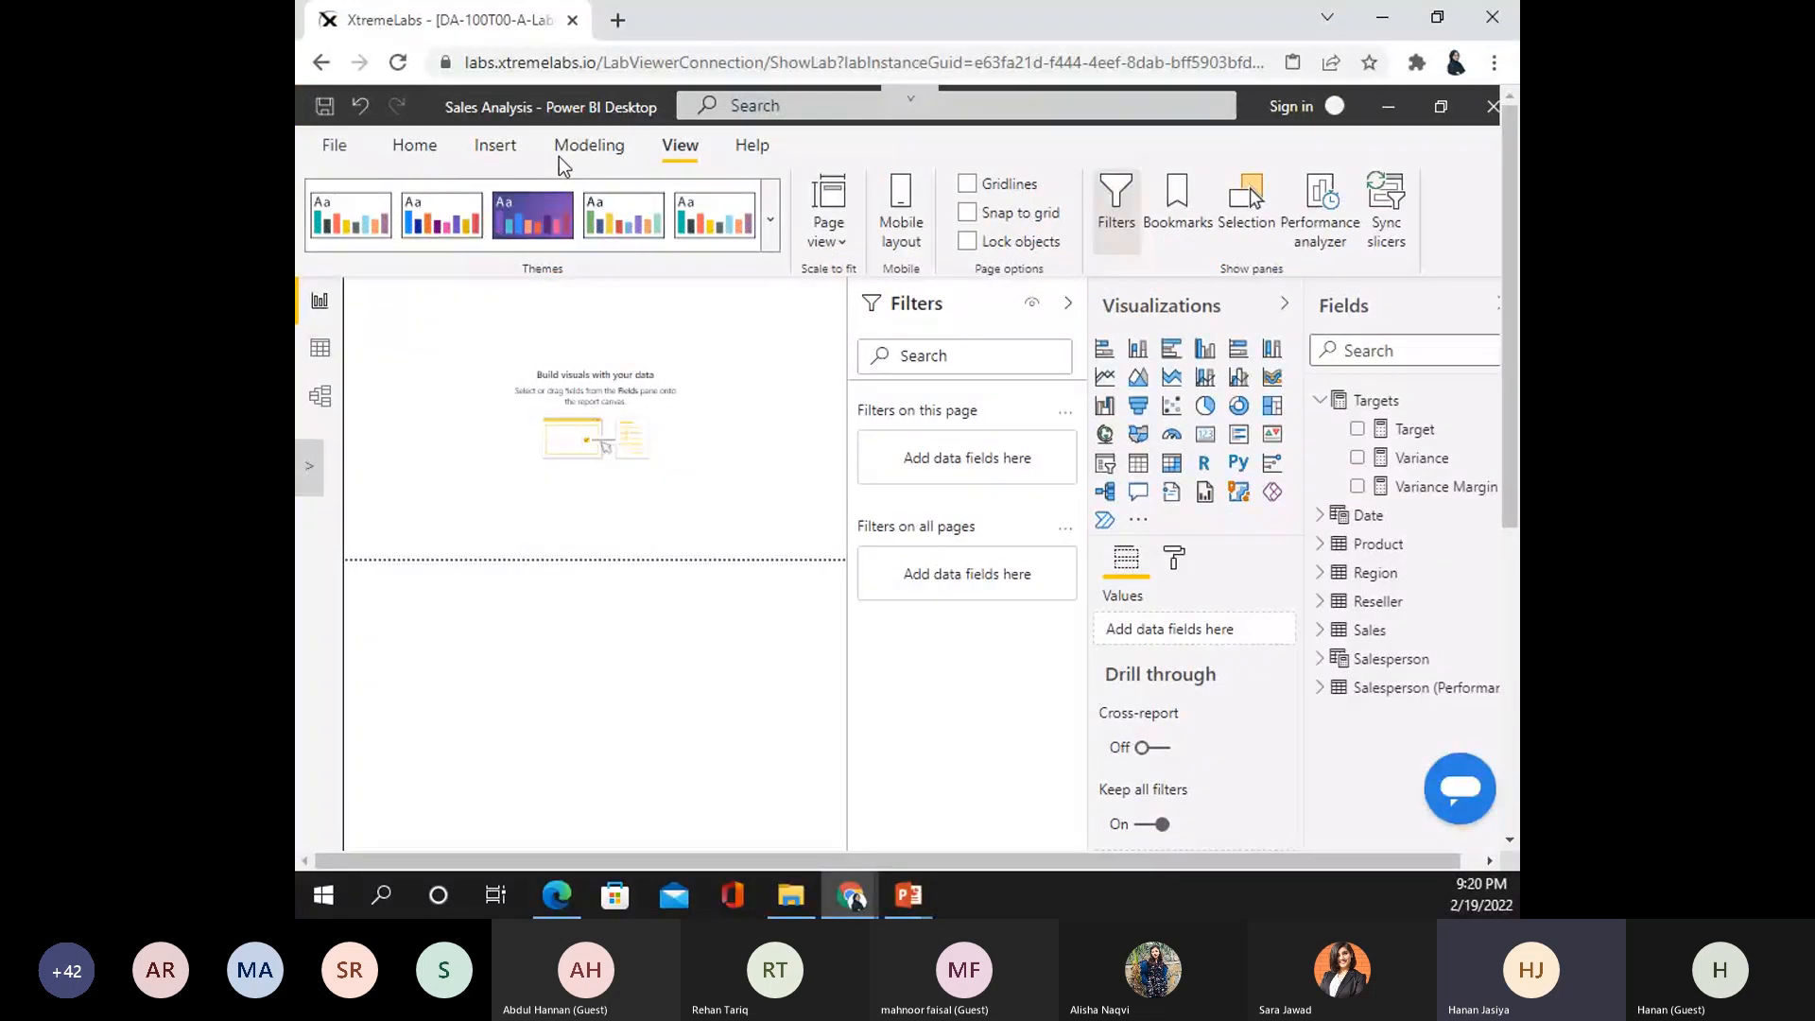
pyautogui.click(509, 147)
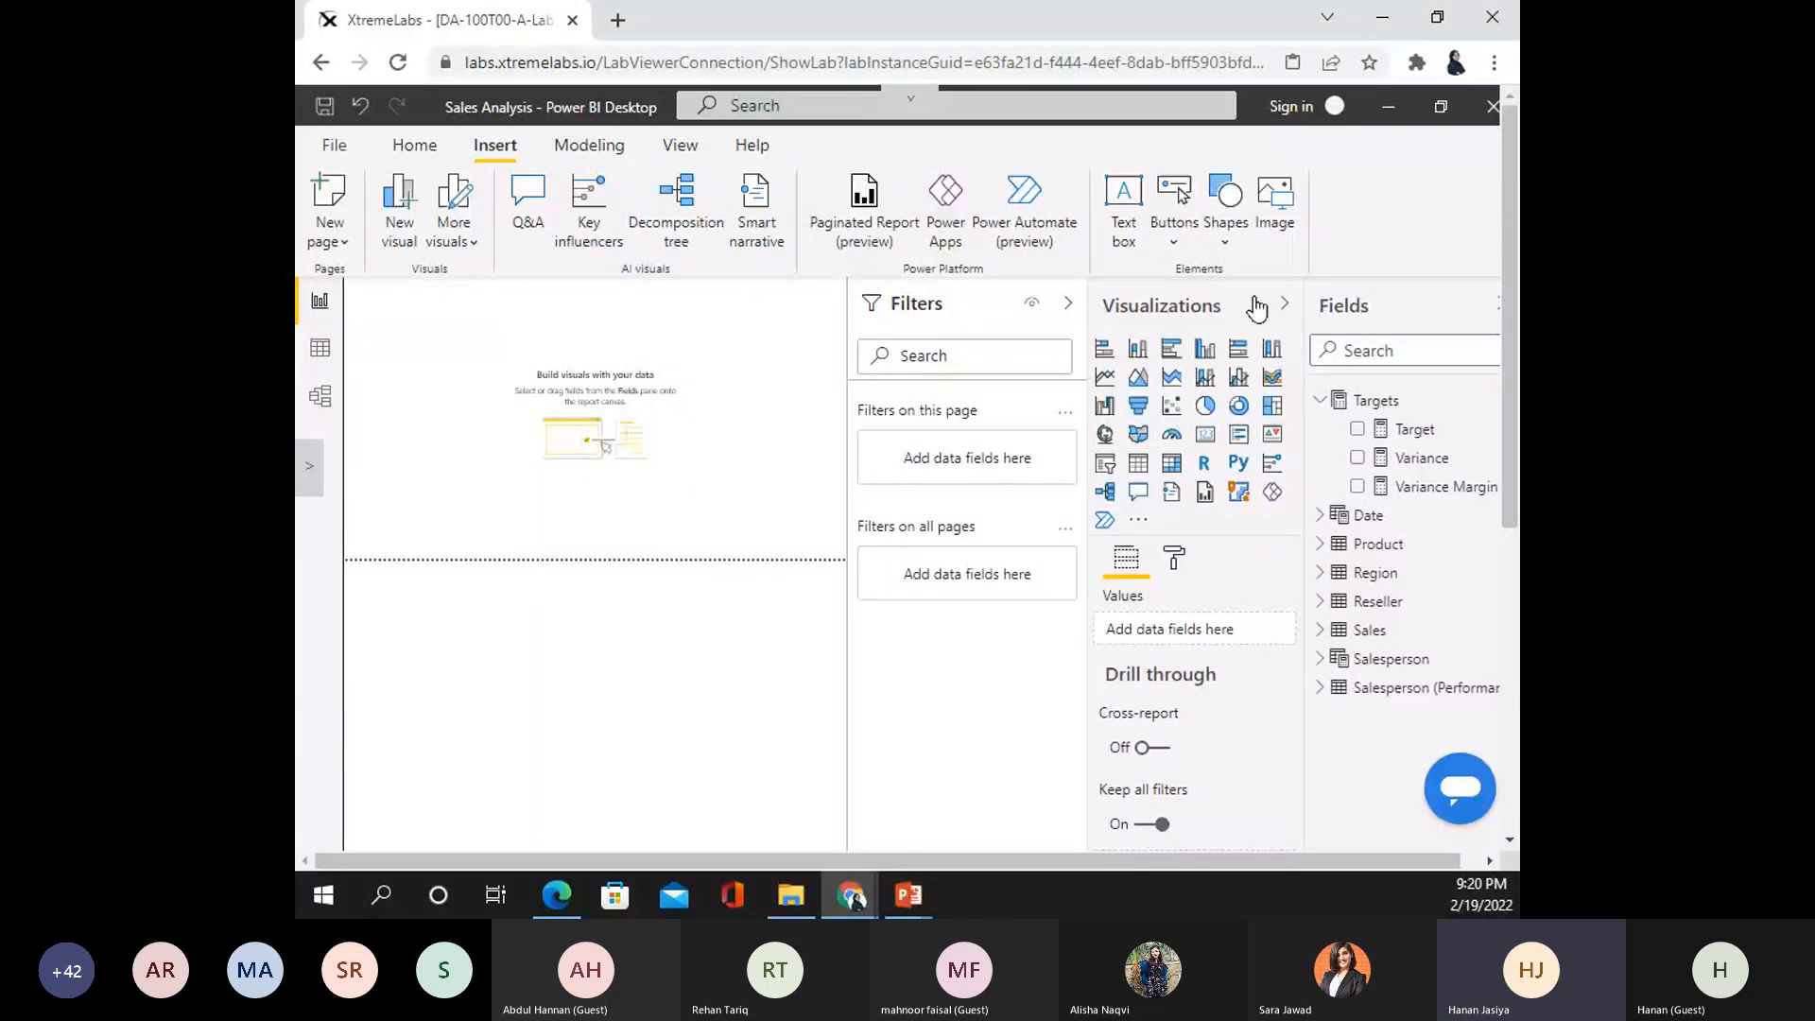
# - Insert the Adventure Works logo image from the DA-100 folder on the AllFiles (D:) drive
pyautogui.click(1271, 215)
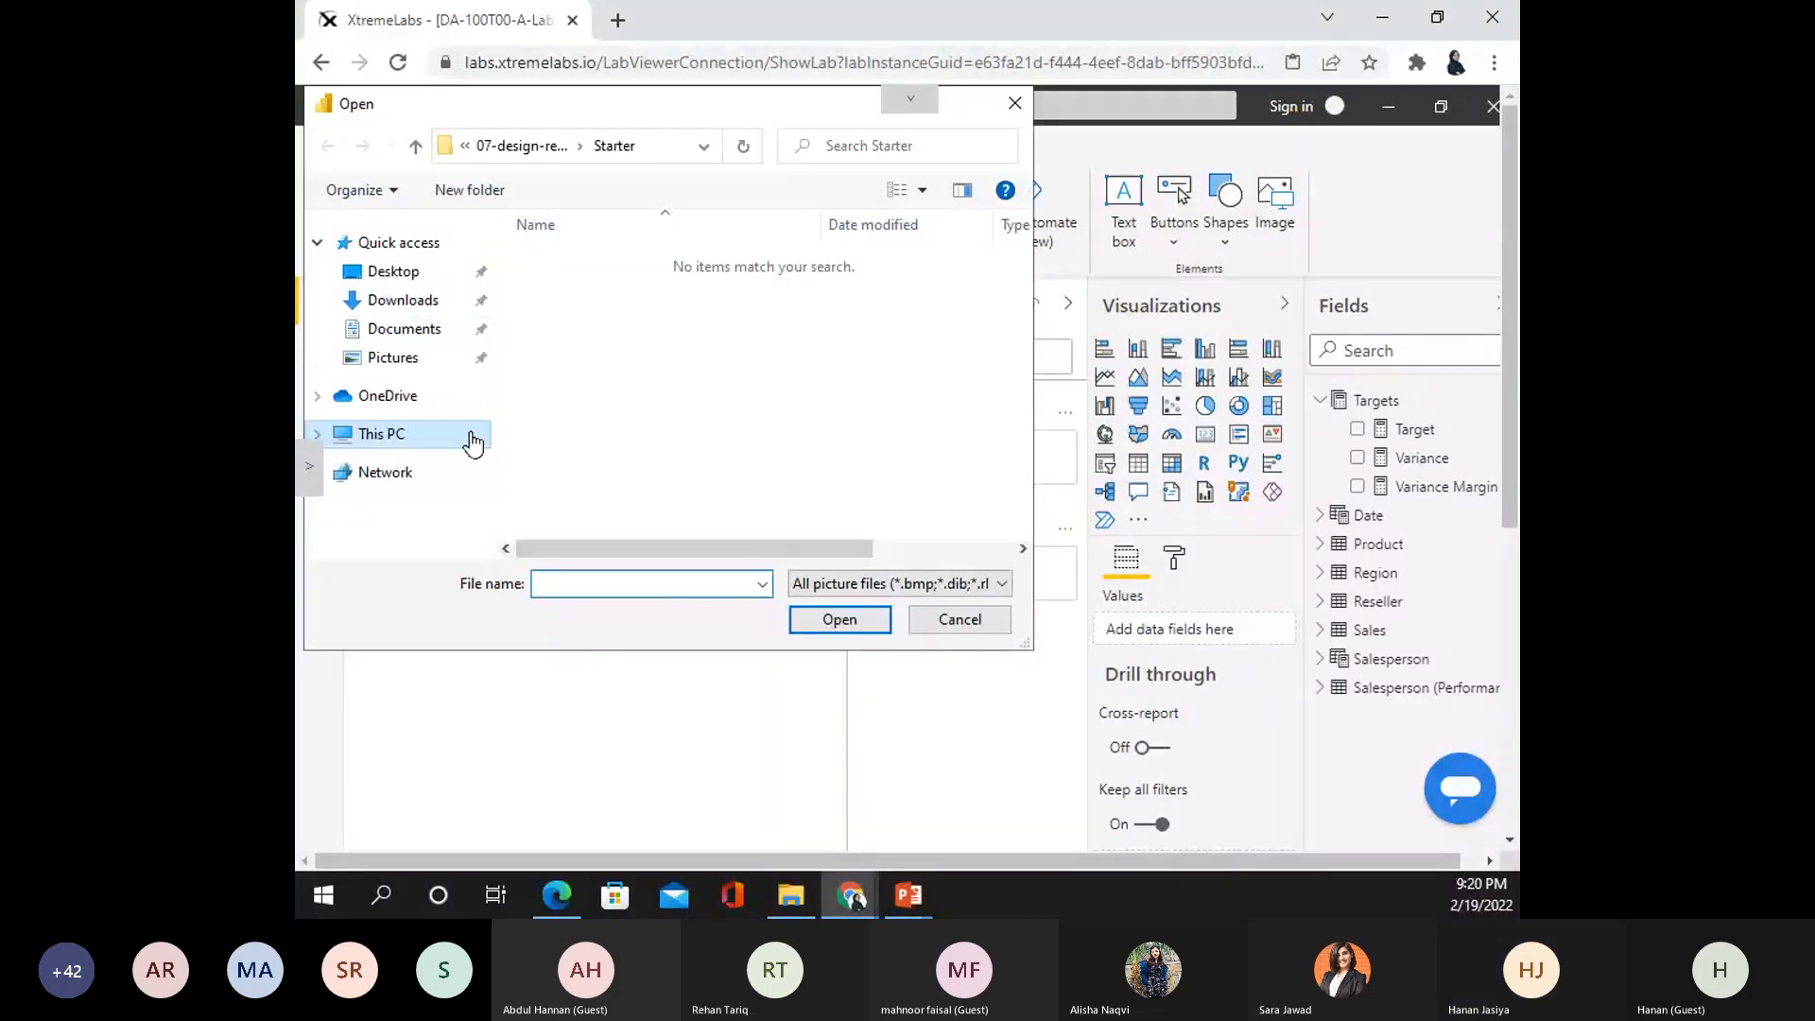
pyautogui.click(470, 436)
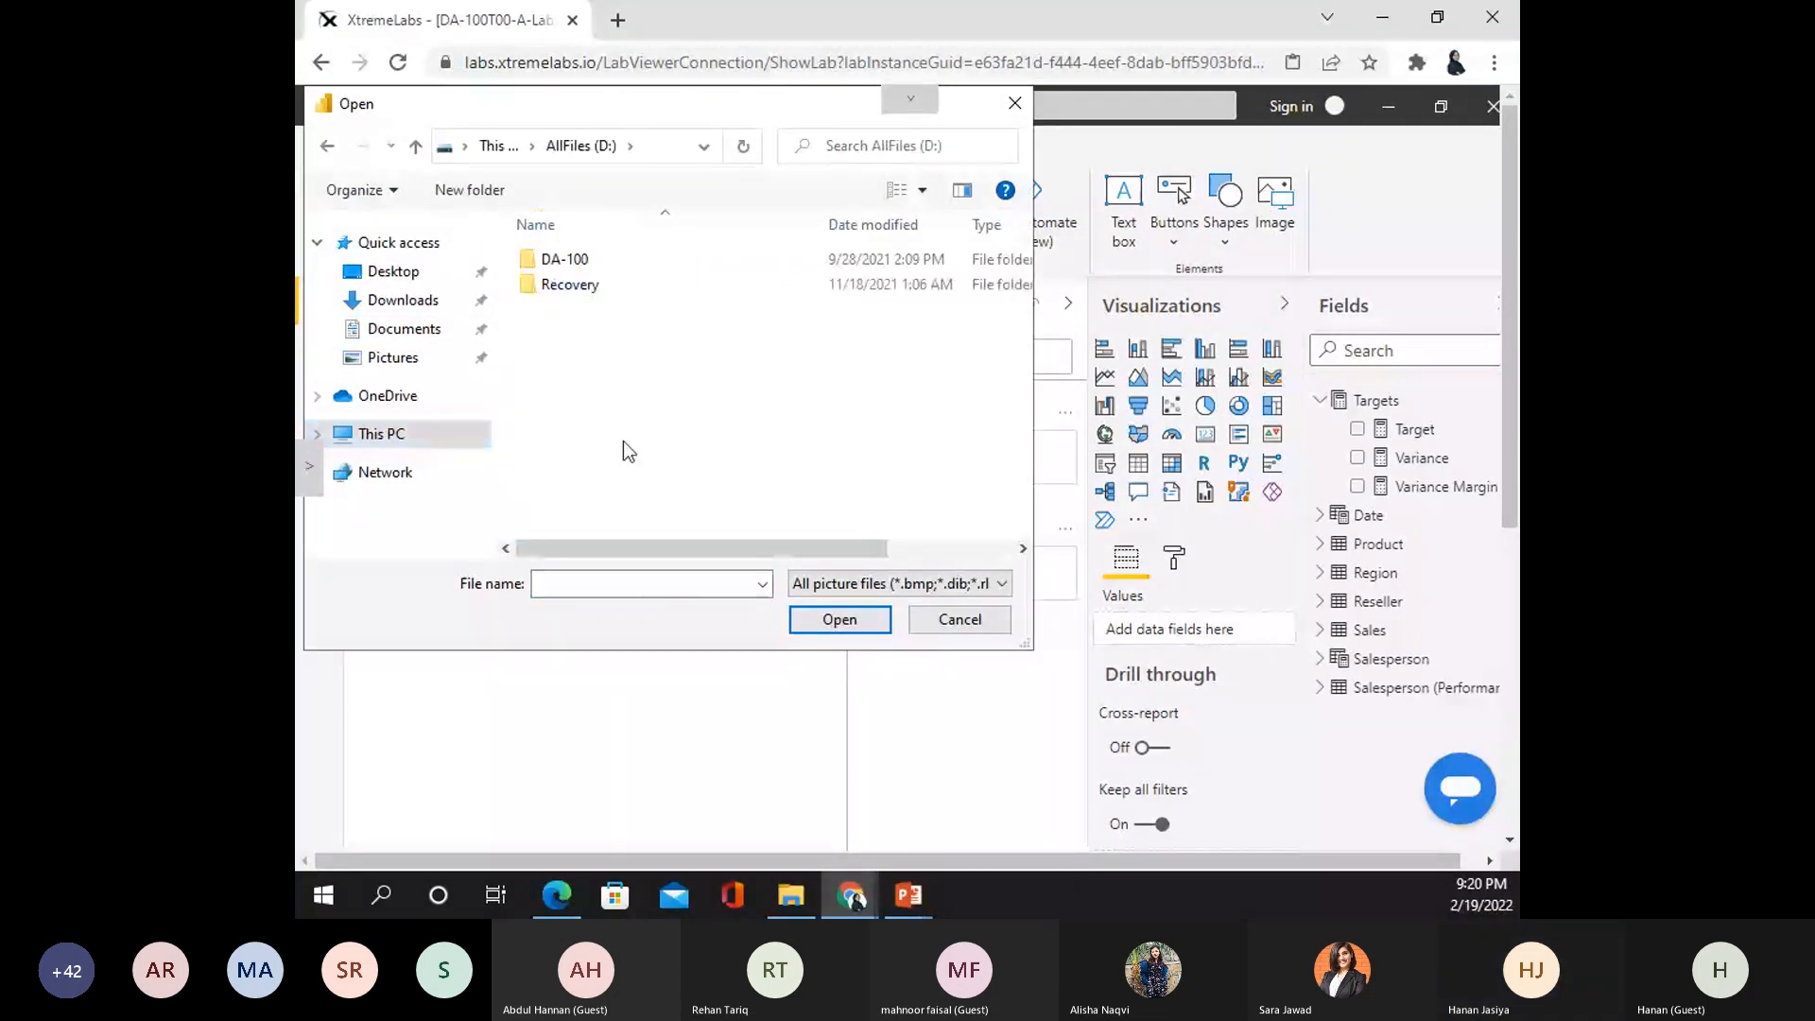
pyautogui.doubleClick(586, 261)
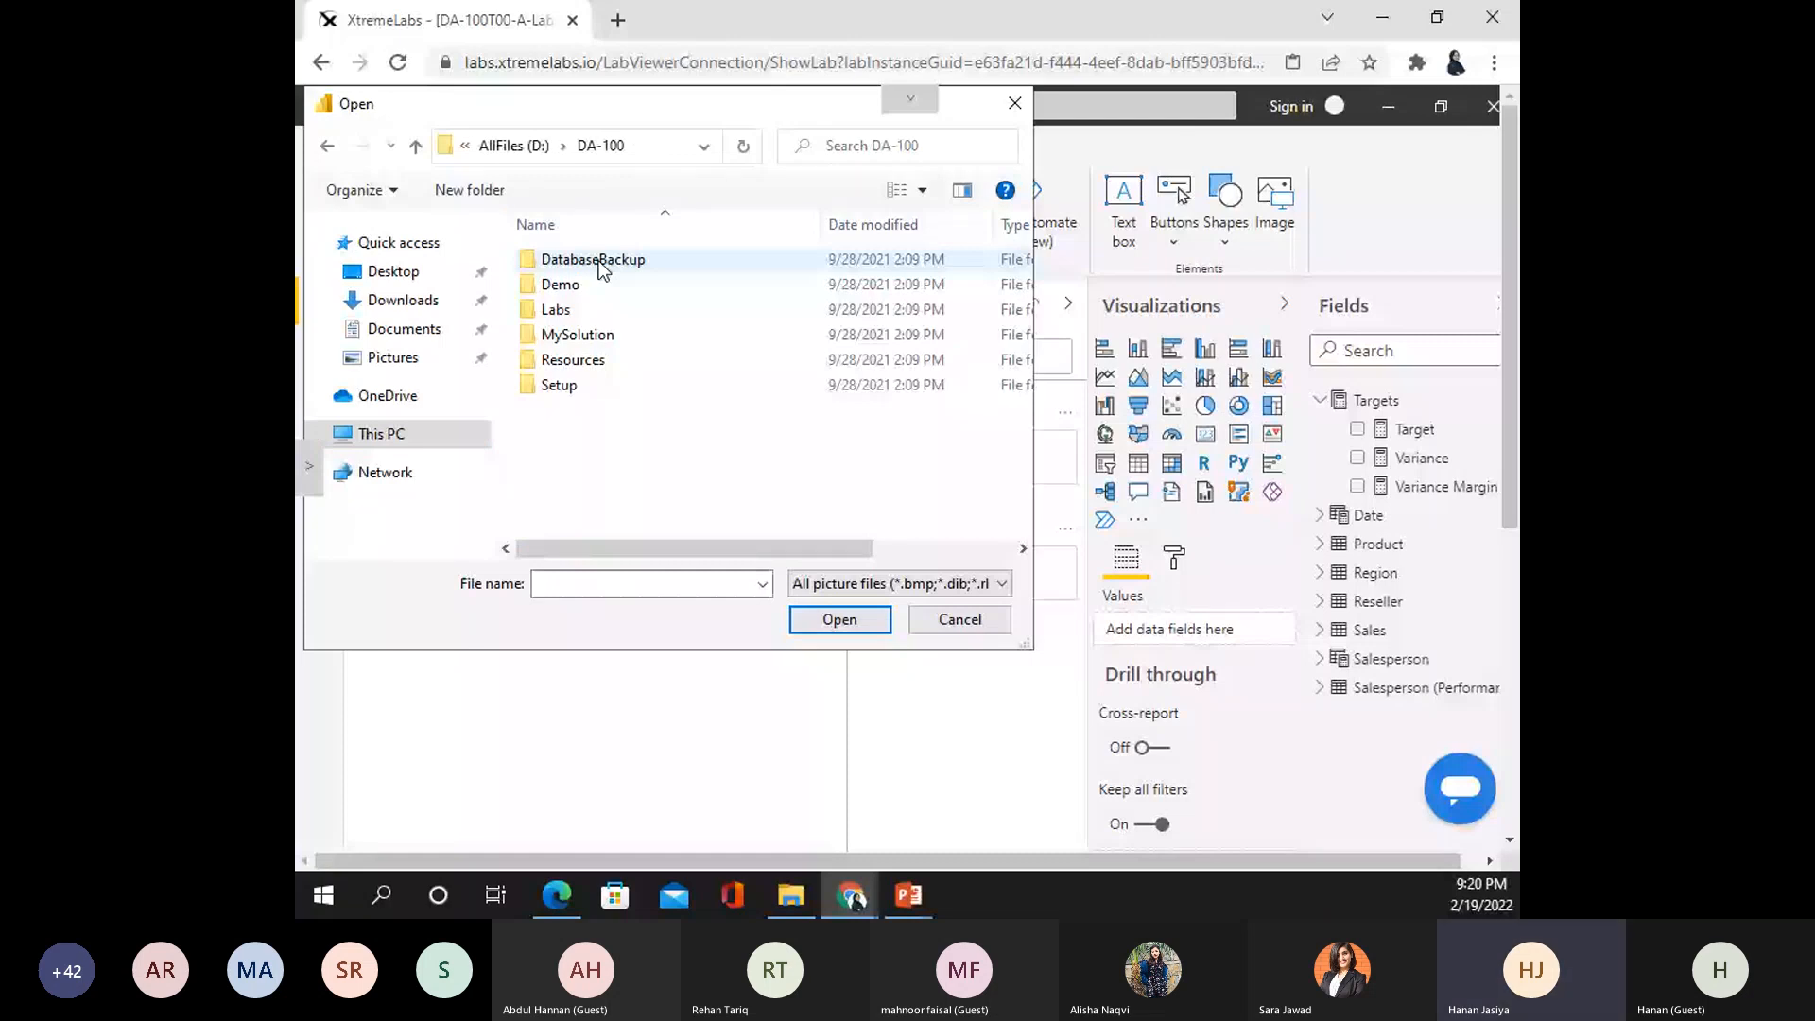
pyautogui.doubleClick(602, 268)
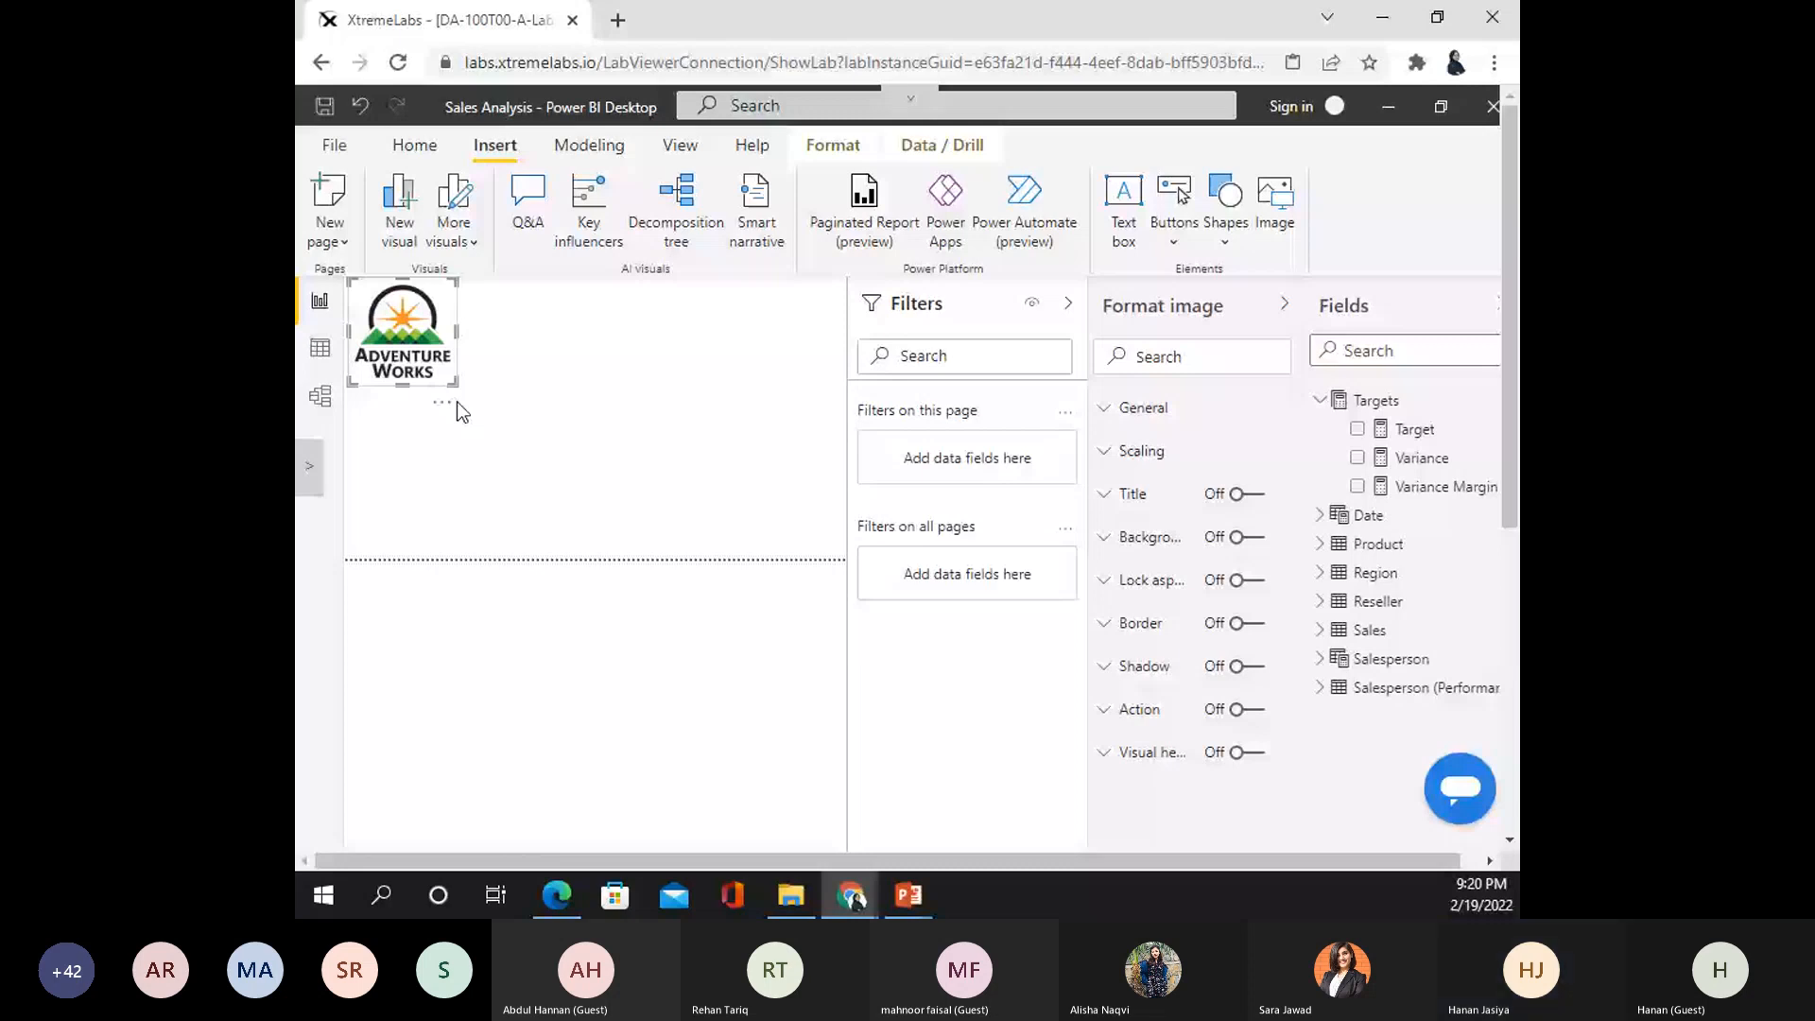
# - Shrink the logo to a small size at the top-left and add an empty slicer beneath it
pyautogui.moveTo(456, 385); pyautogui.dragTo(430, 375)
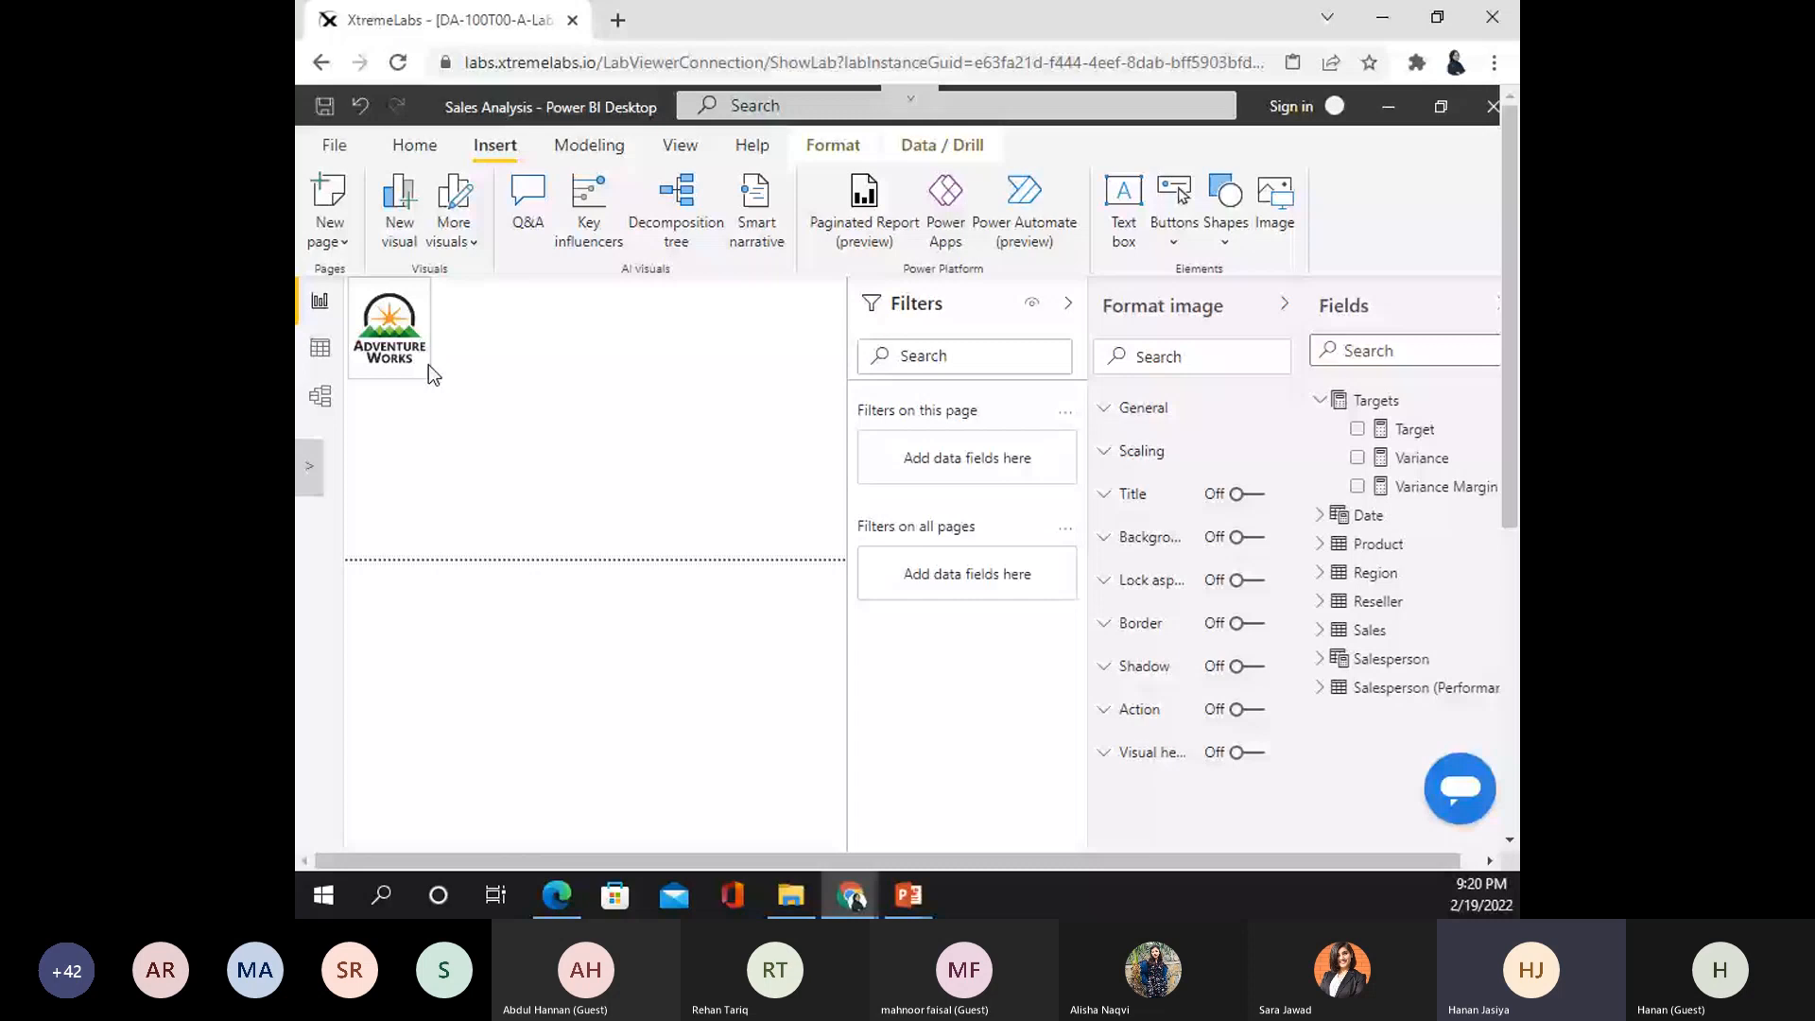
pyautogui.moveTo(428, 365); pyautogui.dragTo(430, 354)
pyautogui.click(599, 445)
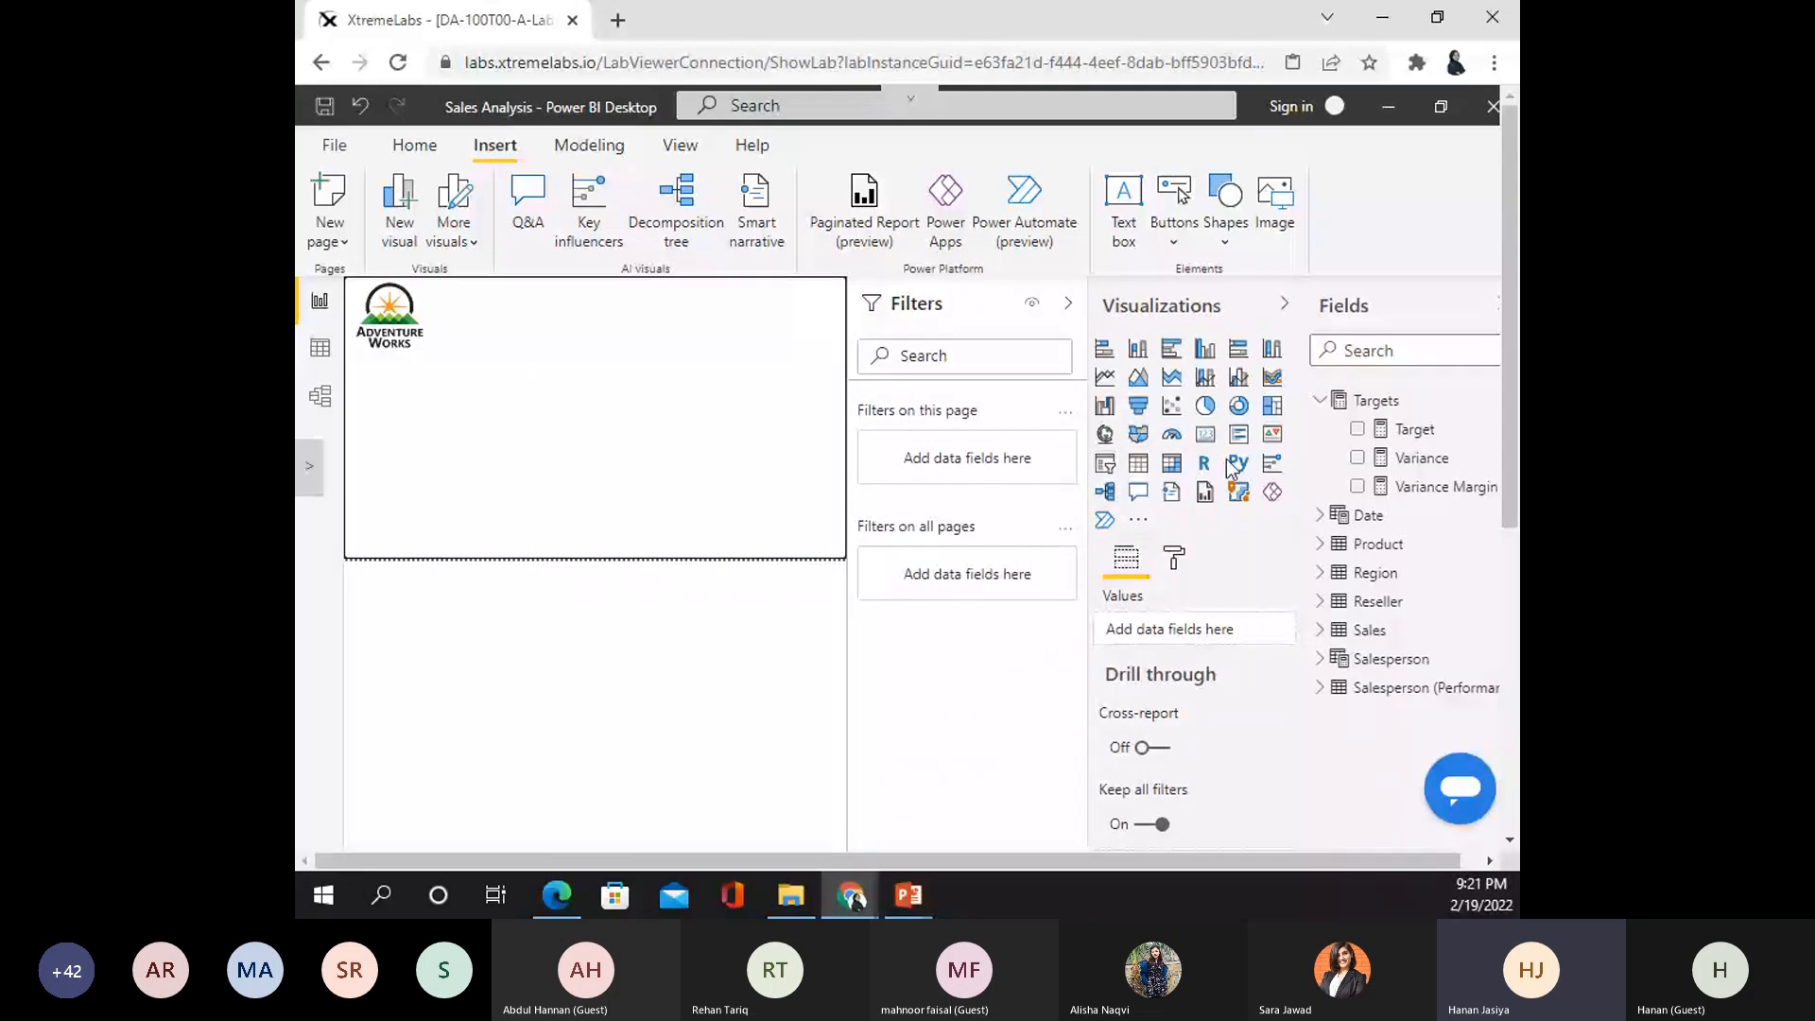
pyautogui.click(1106, 464)
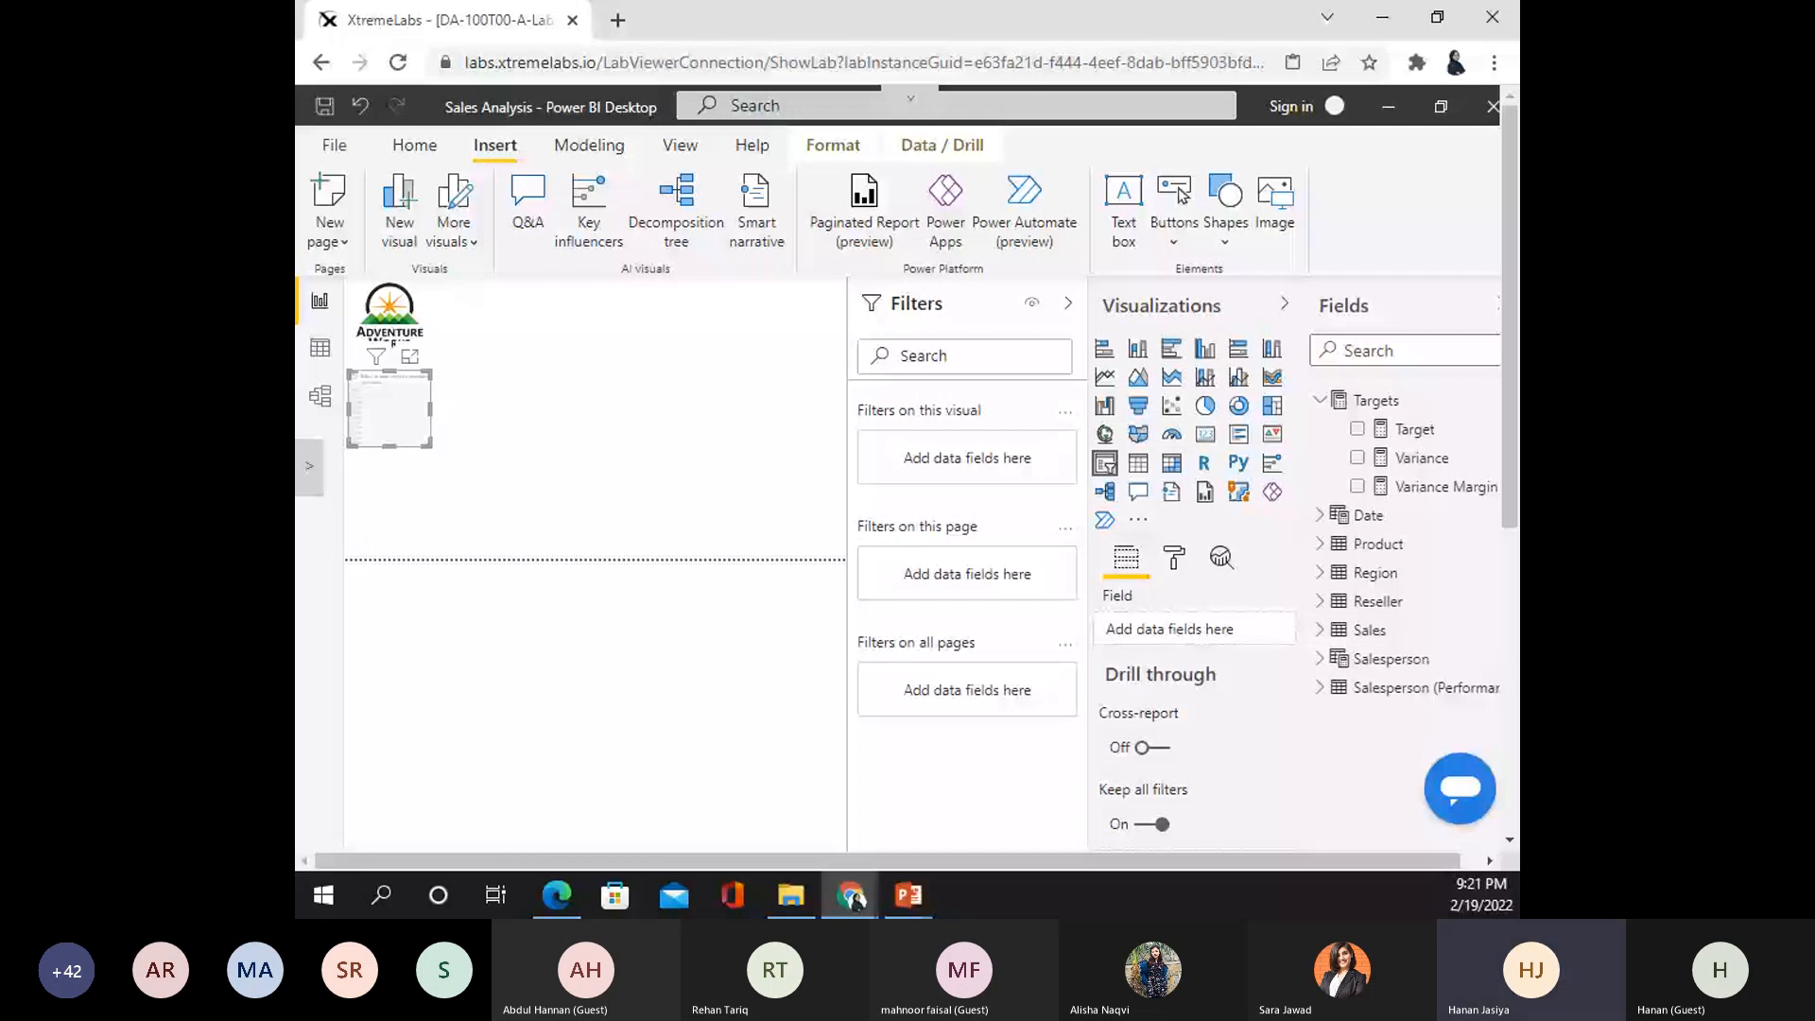
# - Bind the new slicer to the Date table's Year field
pyautogui.click(1320, 401)
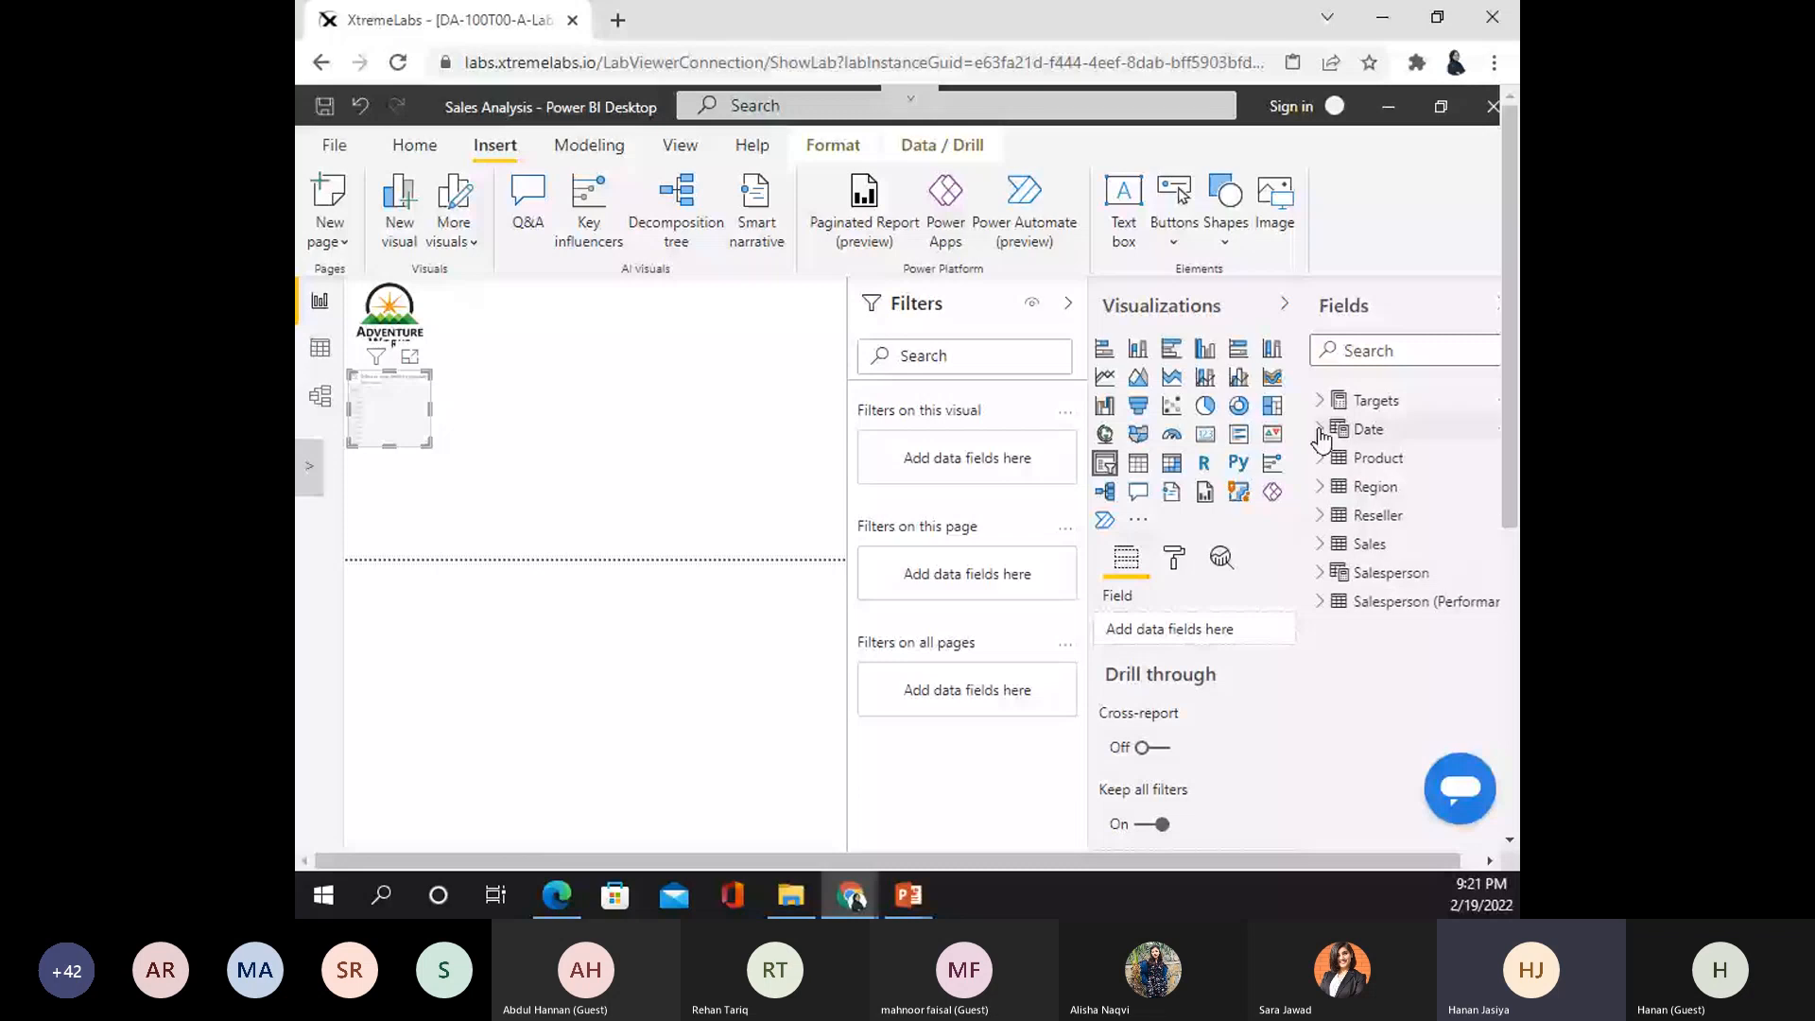
pyautogui.click(1320, 430)
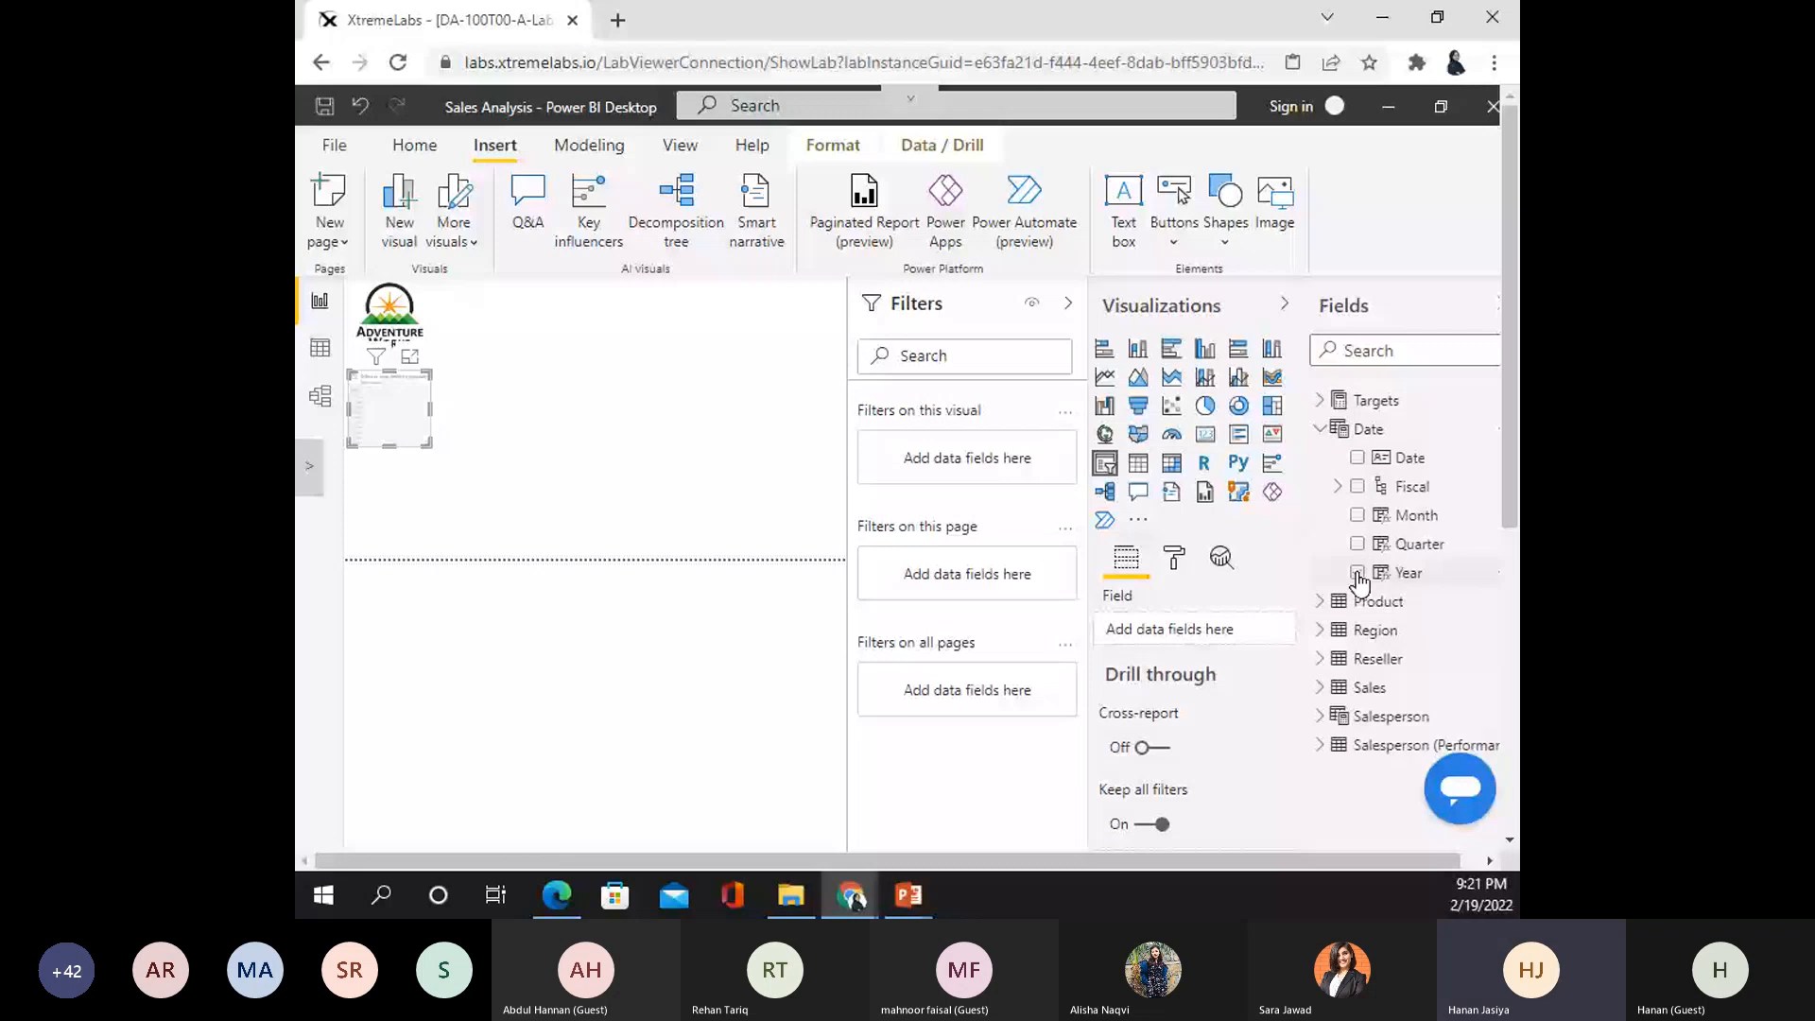
pyautogui.click(1357, 574)
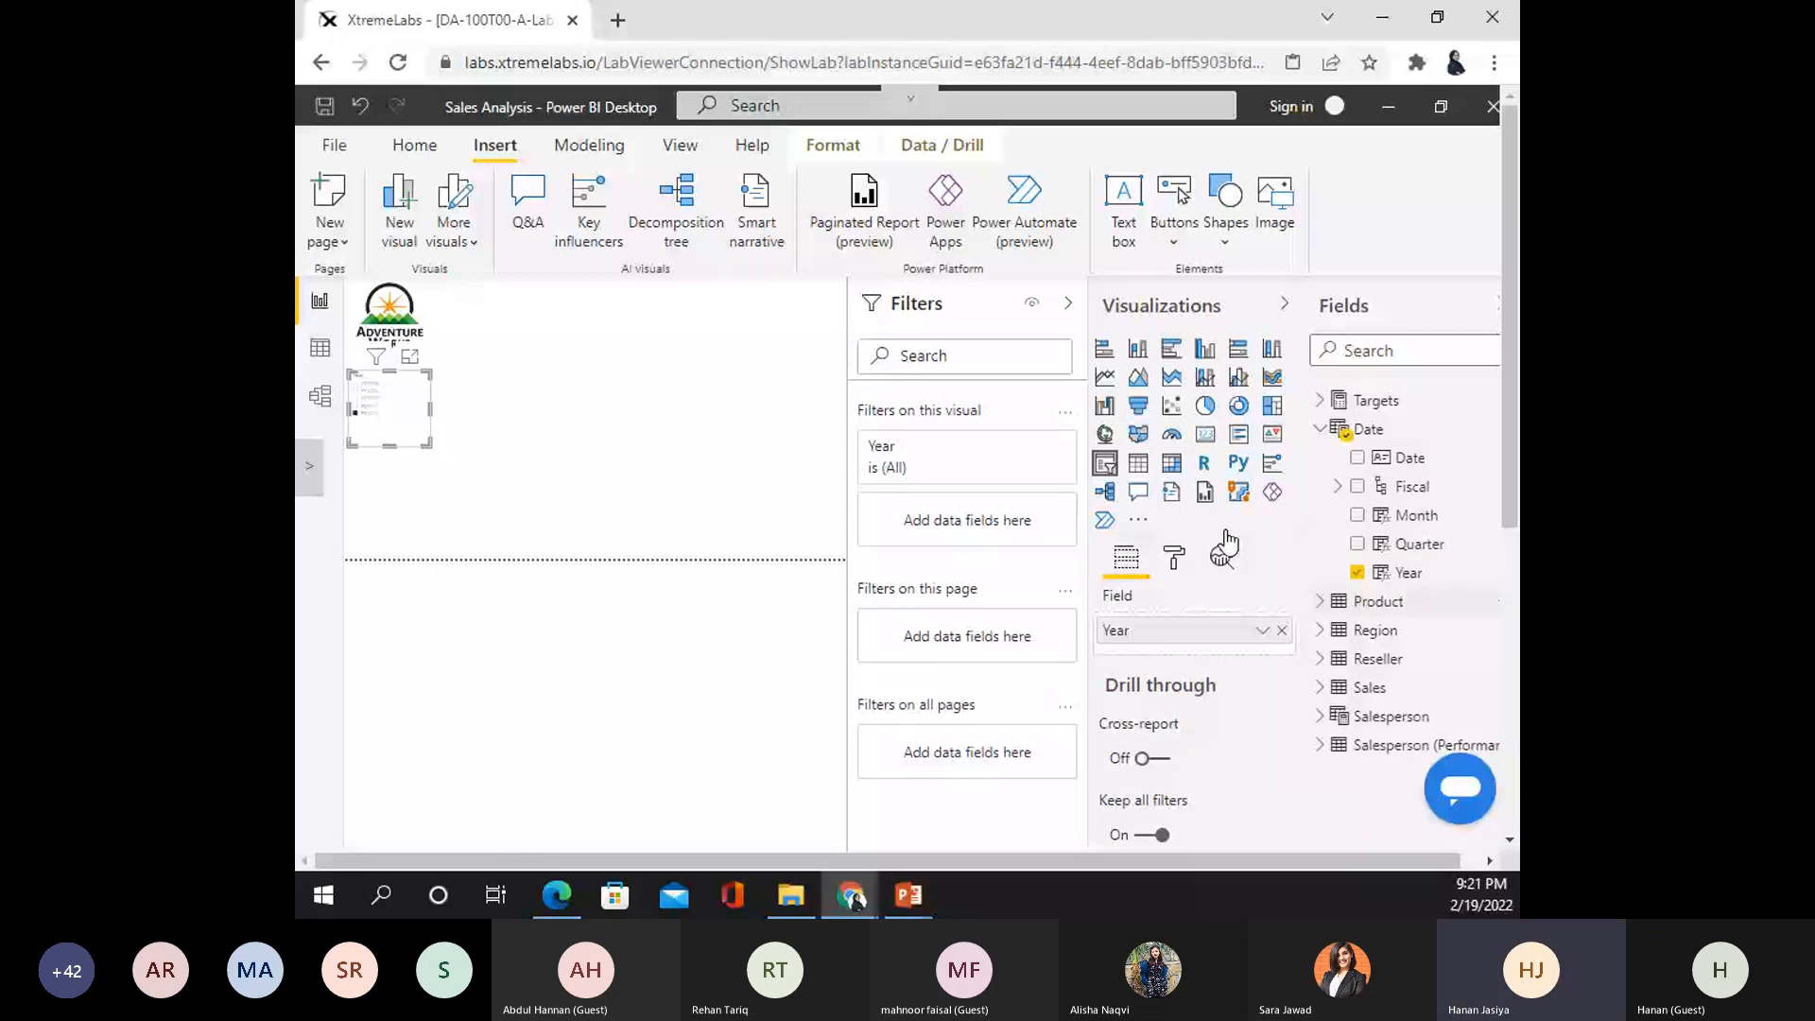
pyautogui.click(1174, 557)
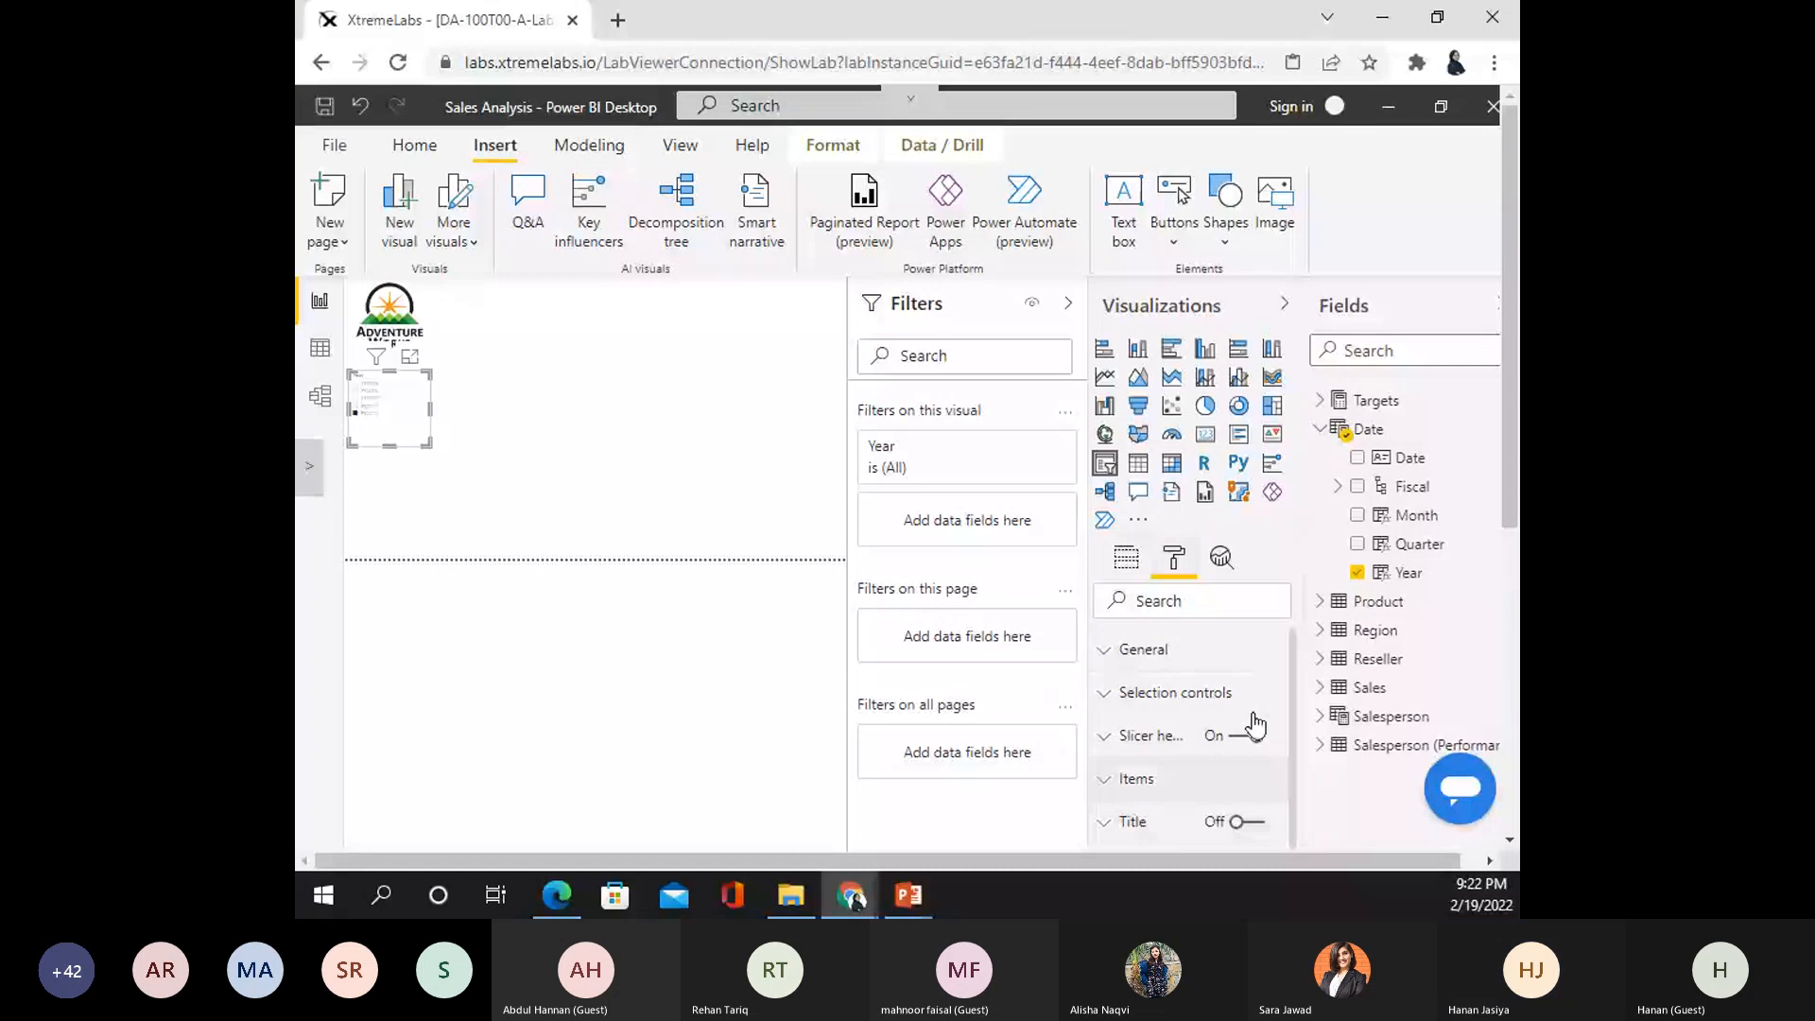
# - Enter 20 as the Year slicer's text size under Items formatting
pyautogui.click(1171, 779)
pyautogui.scroll(-2, 1153, 840)
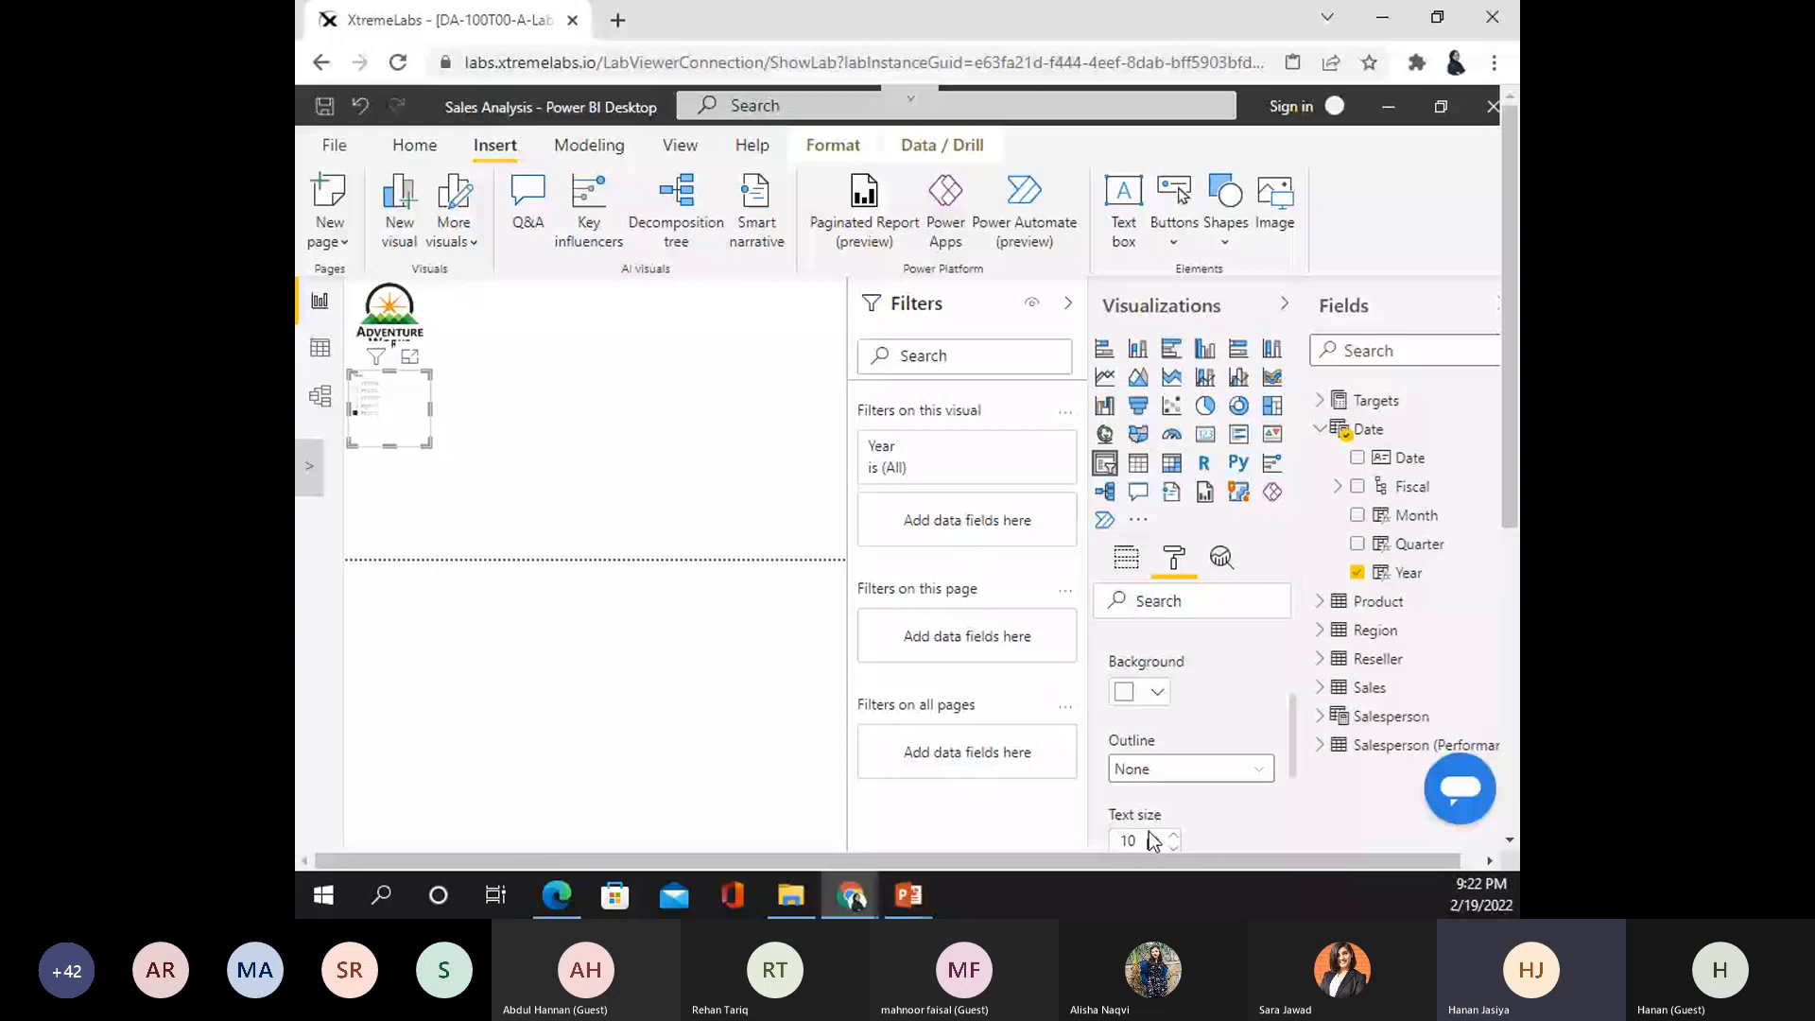
pyautogui.doubleClick(1127, 841)
pyautogui.write('20')
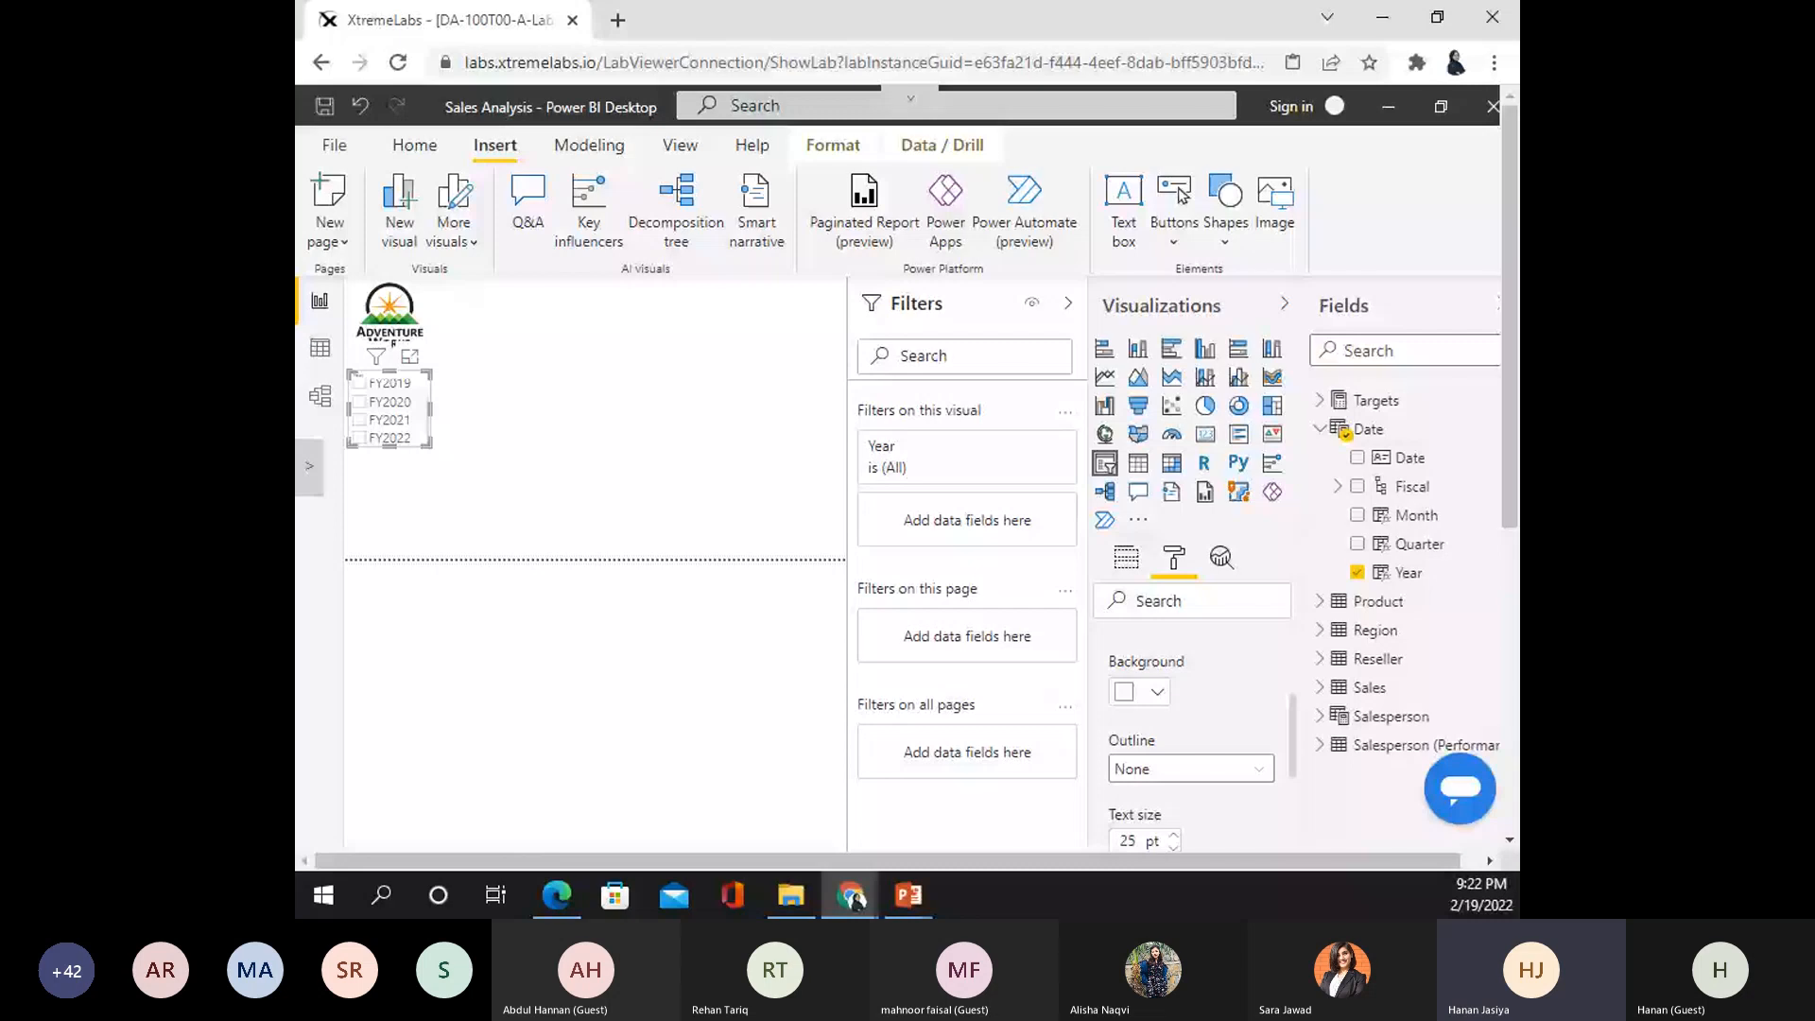
pyautogui.scroll(1, 413, 441)
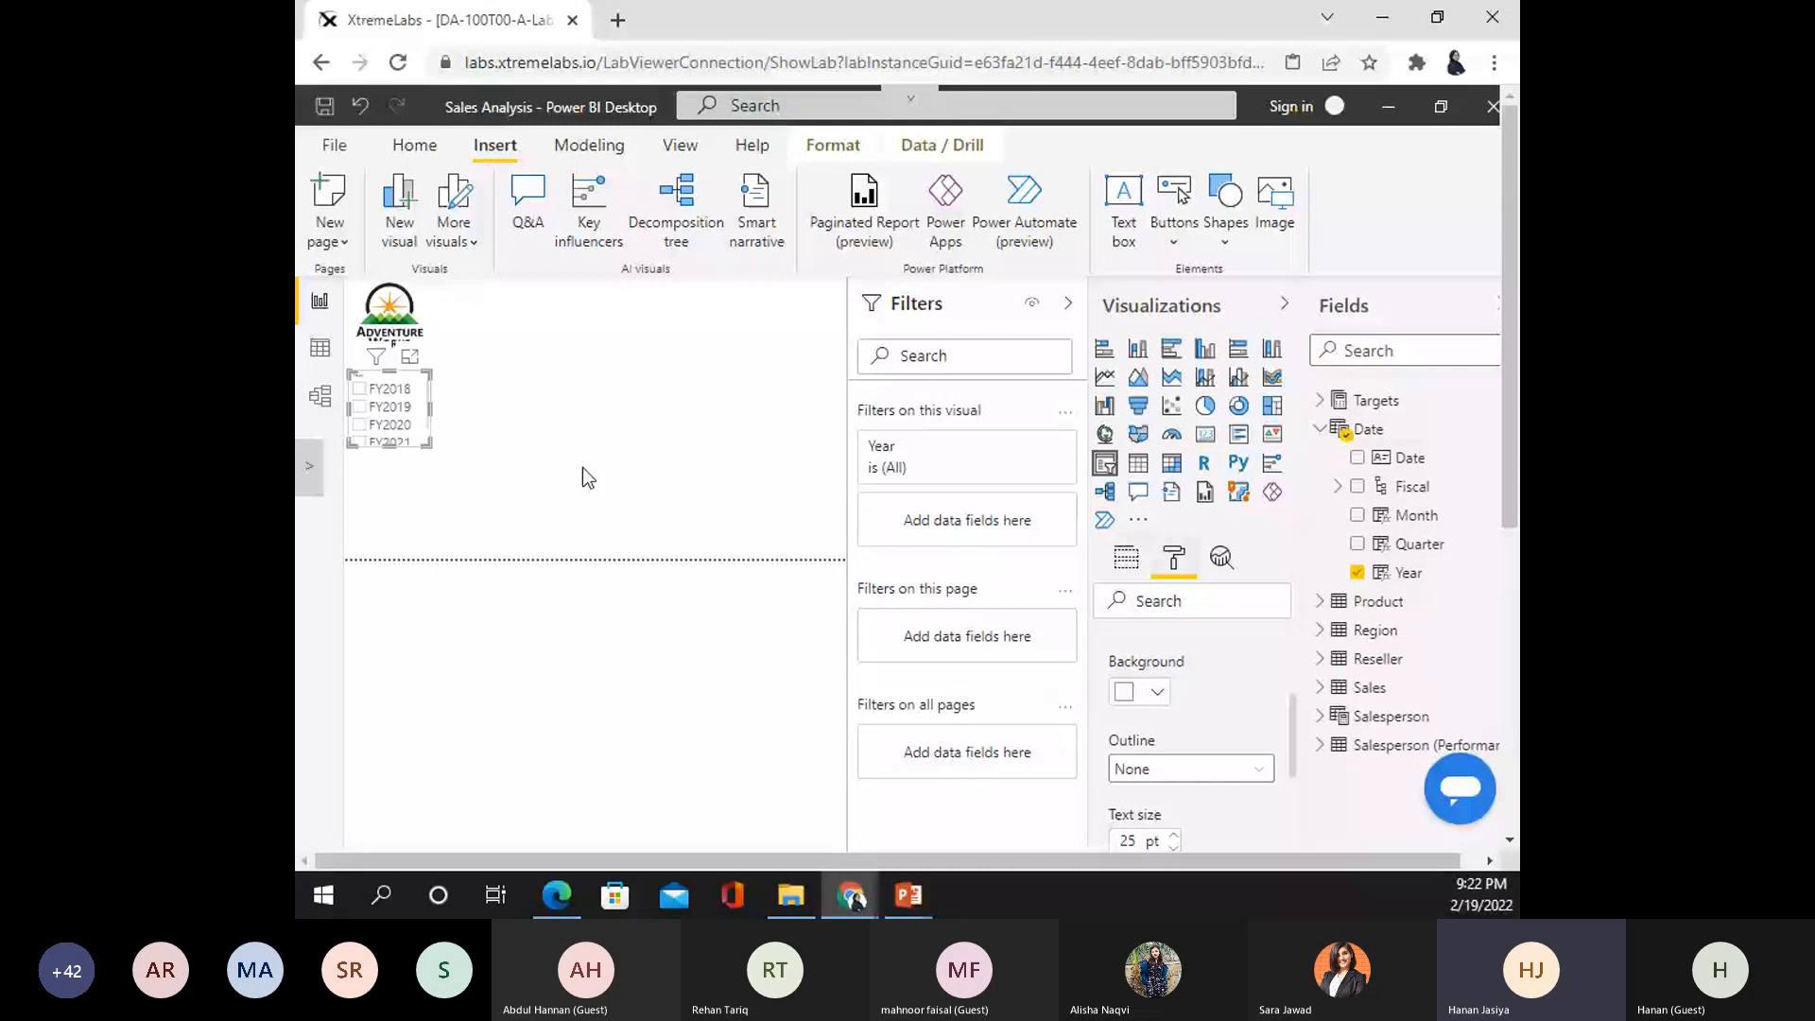
# - Enlarge the Year slicer to show all five years and set its item text size to 25
pyautogui.moveTo(428, 444); pyautogui.dragTo(486, 497)
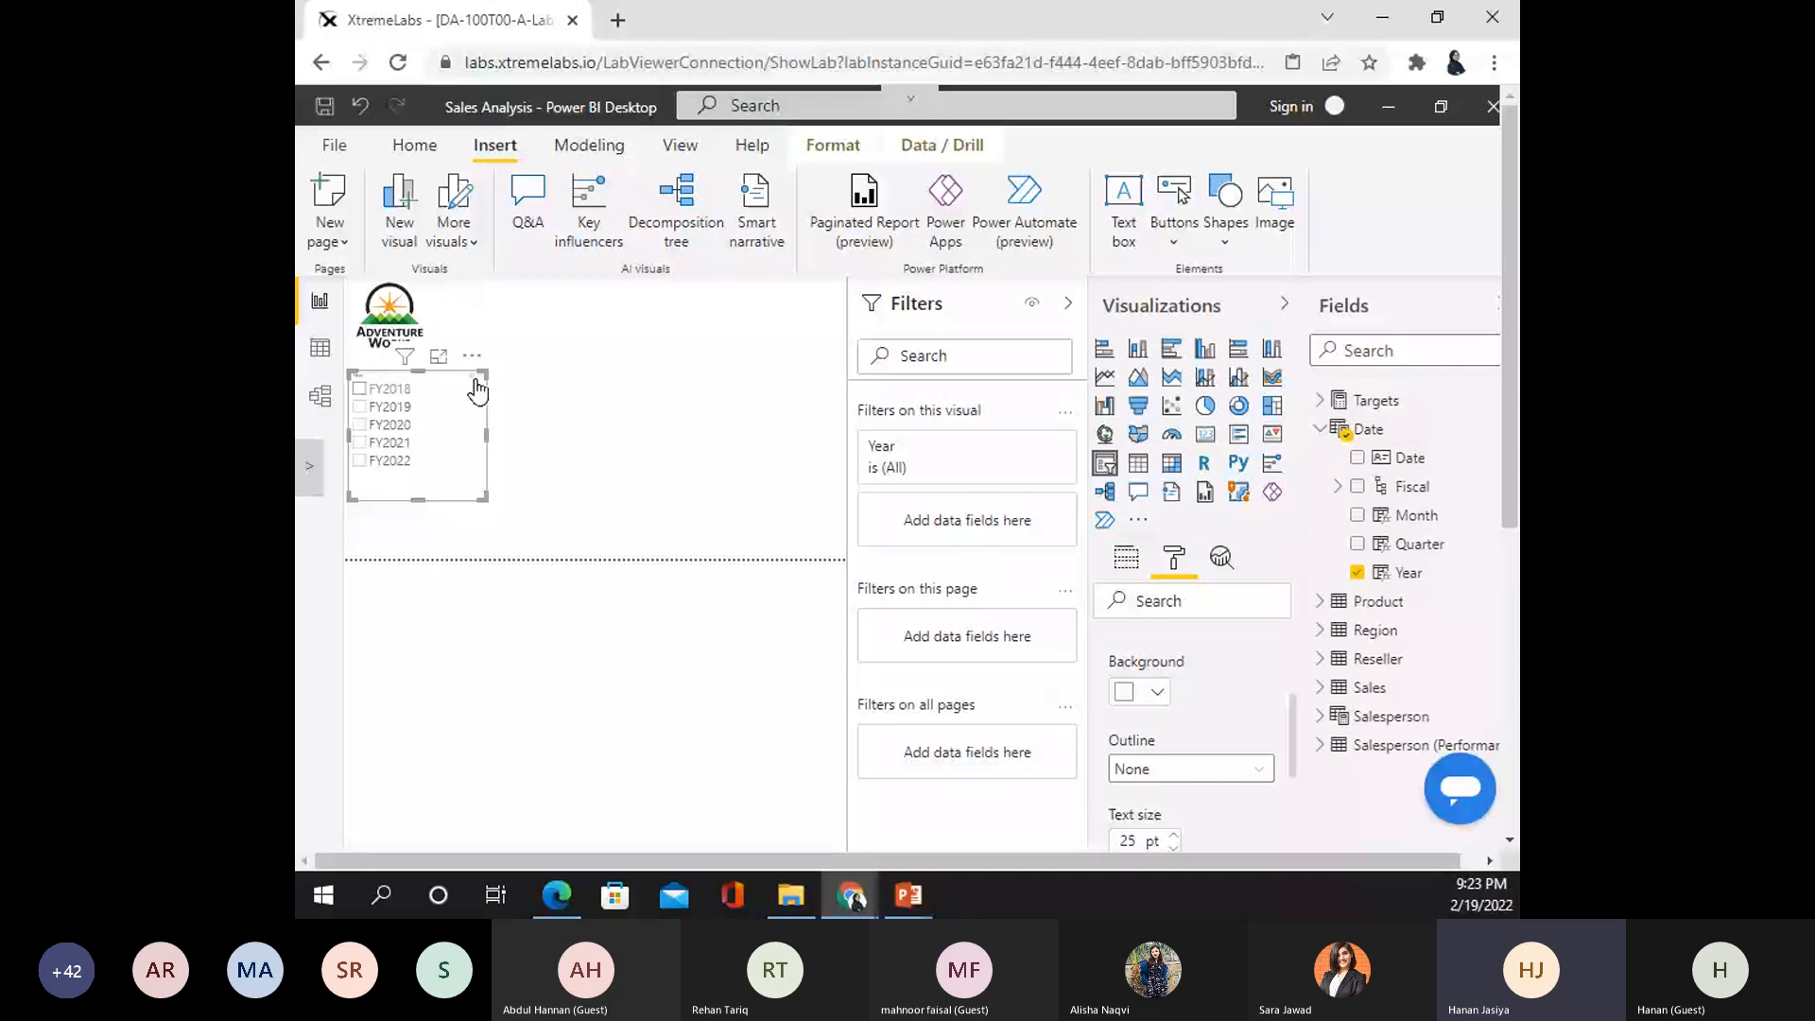
pyautogui.click(391, 392)
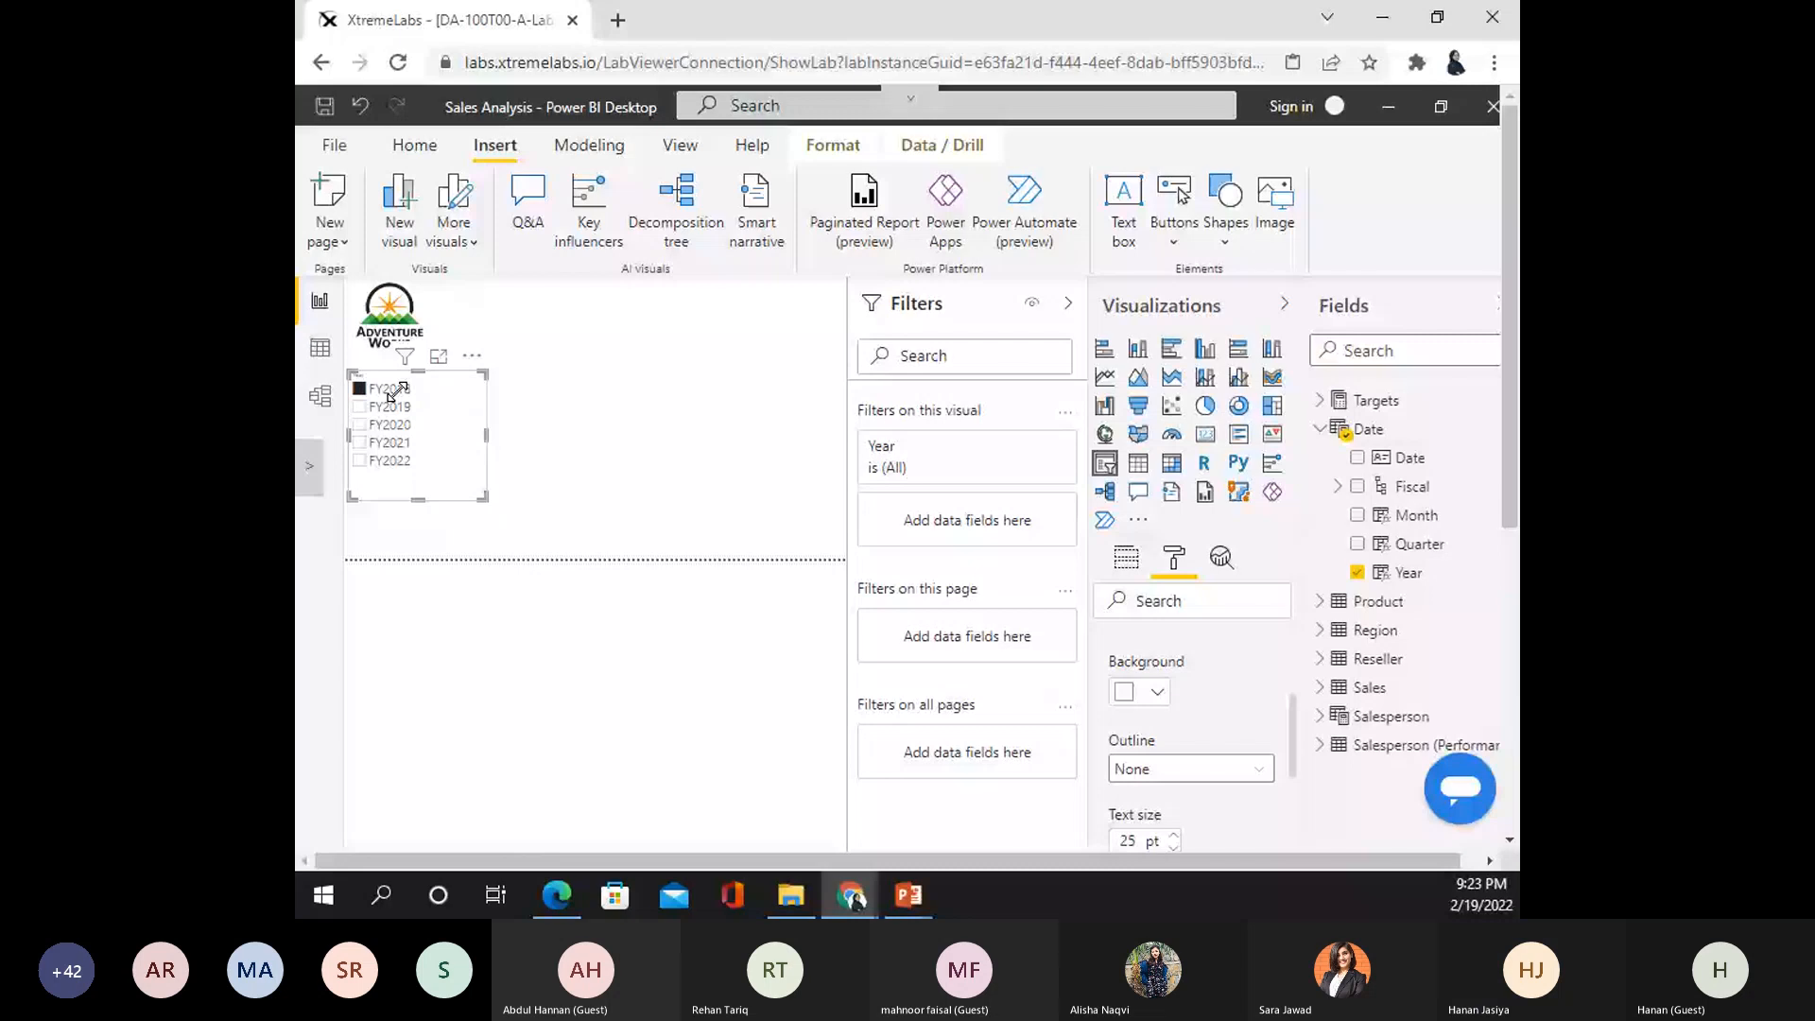
pyautogui.click(395, 390)
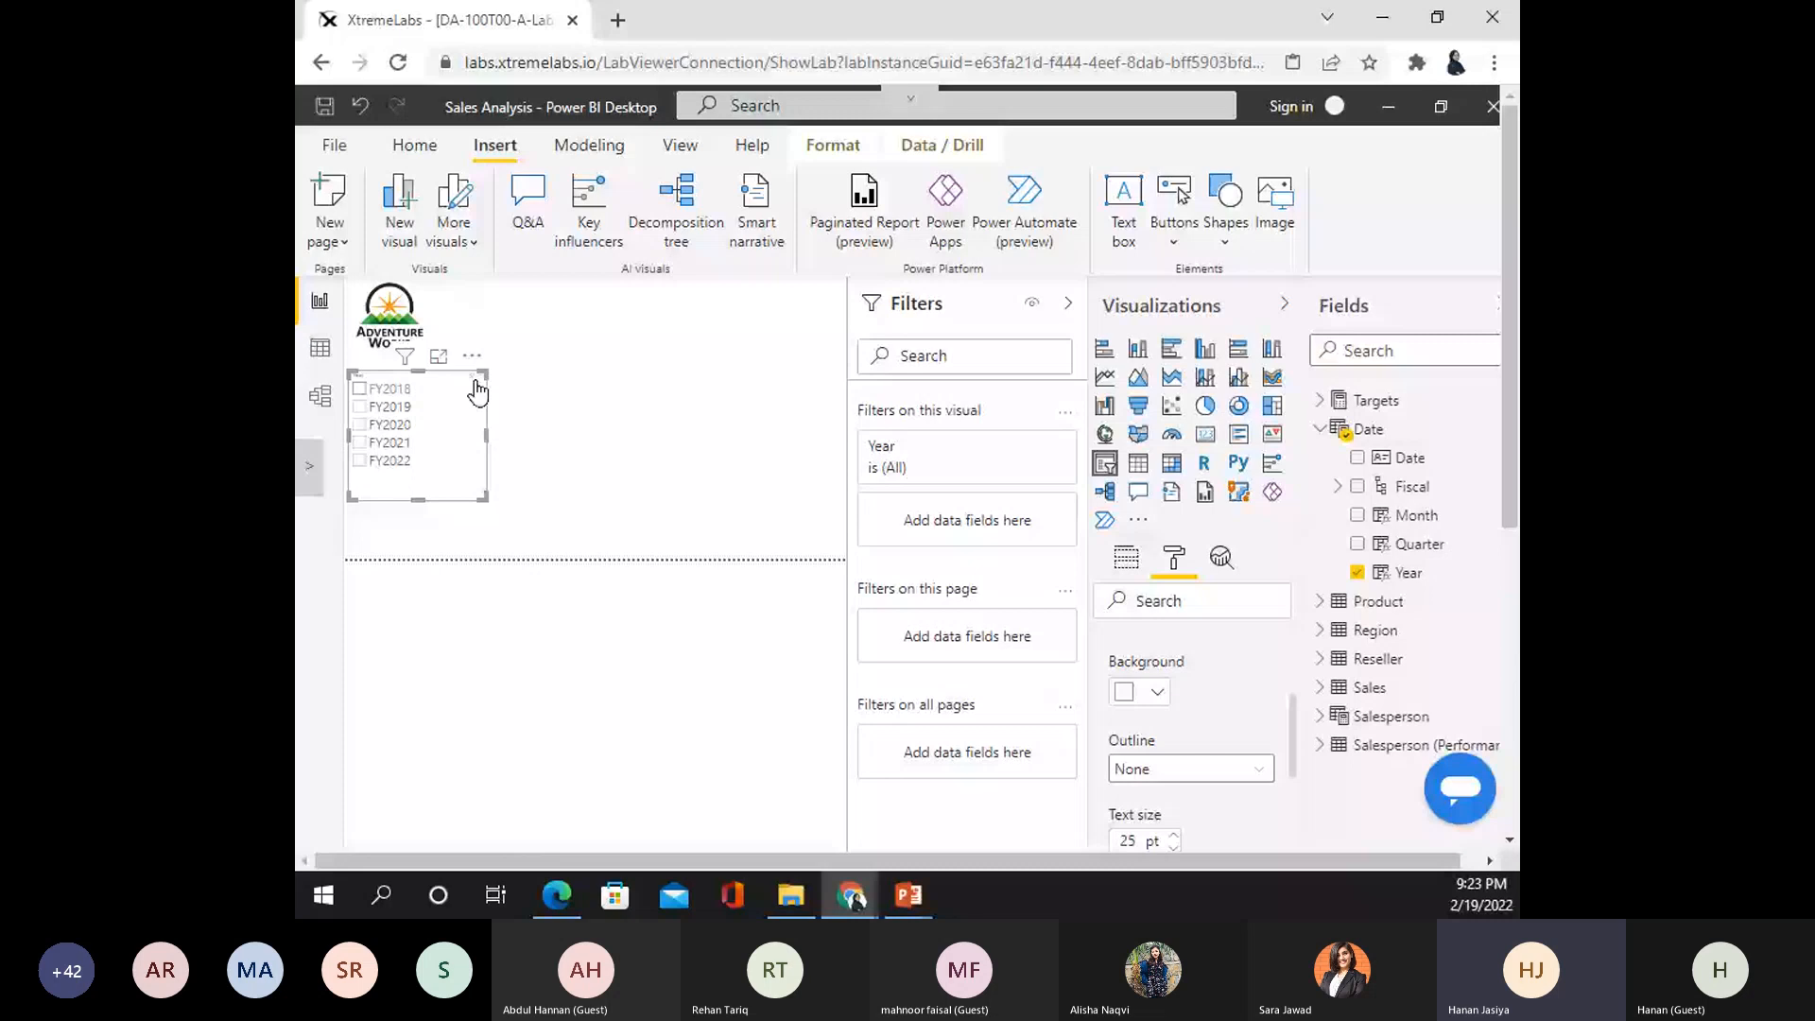
pyautogui.click(478, 392)
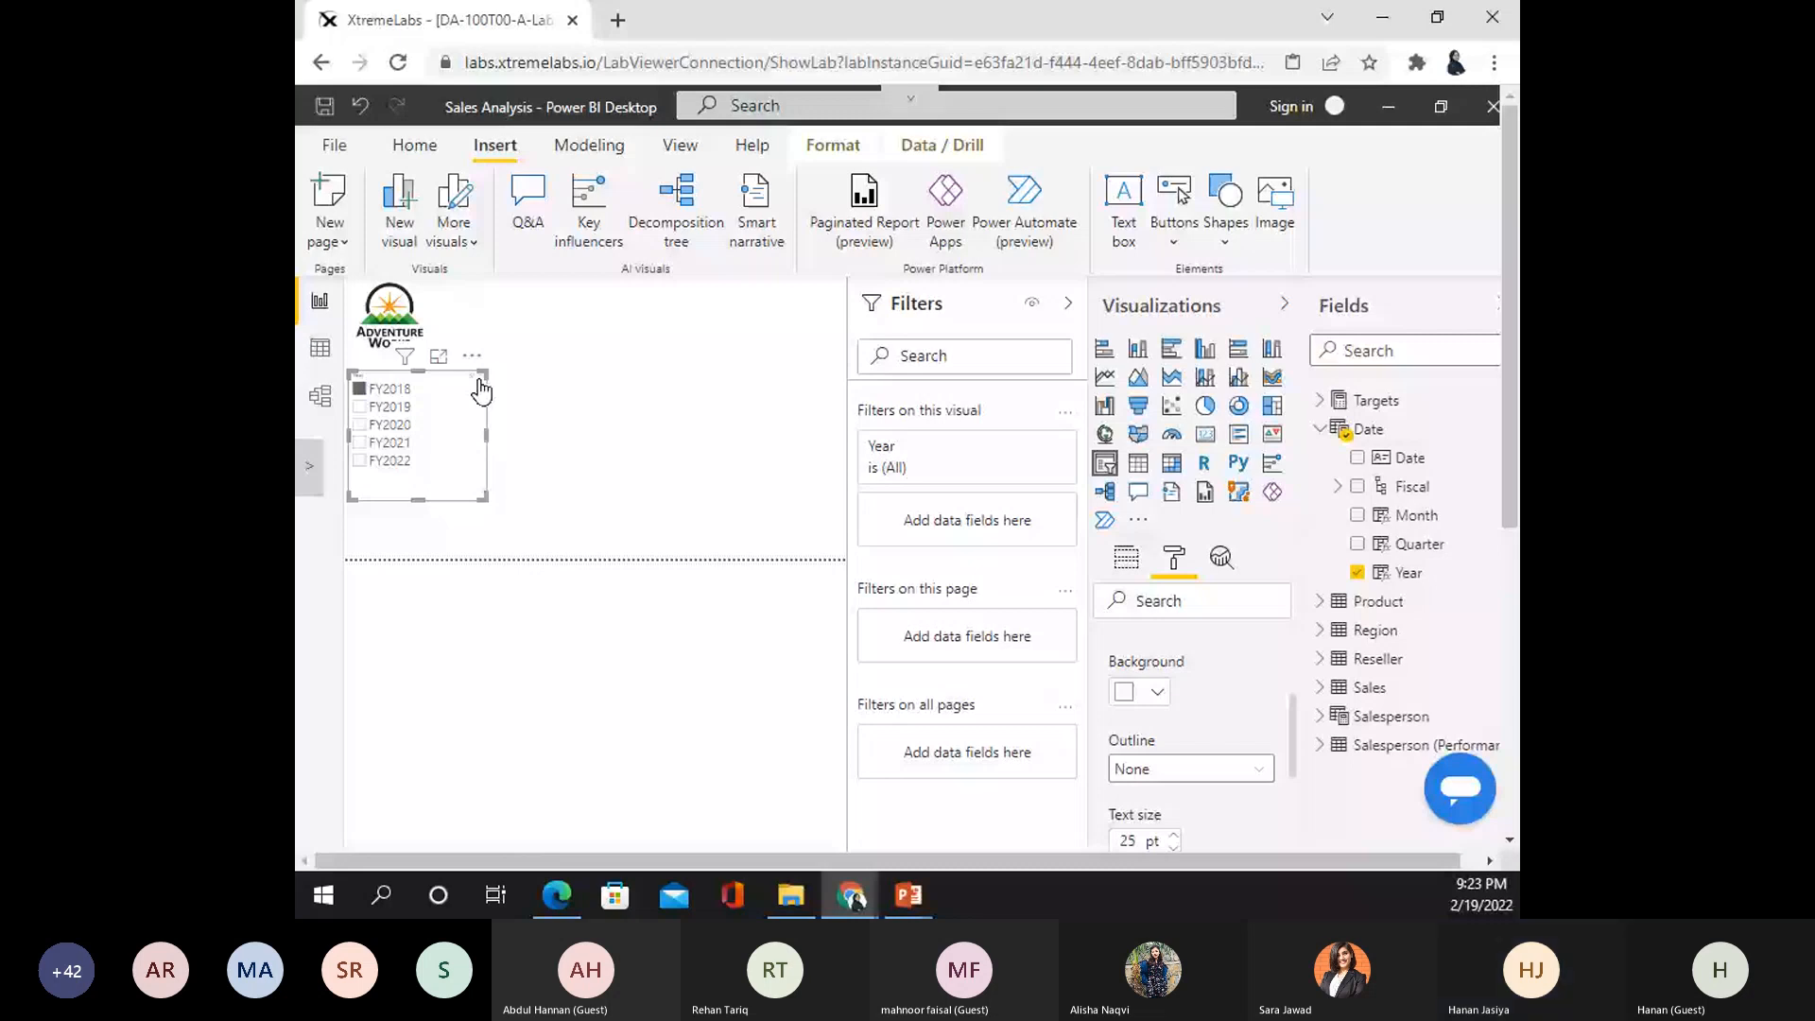
pyautogui.scroll(3, 1143, 786)
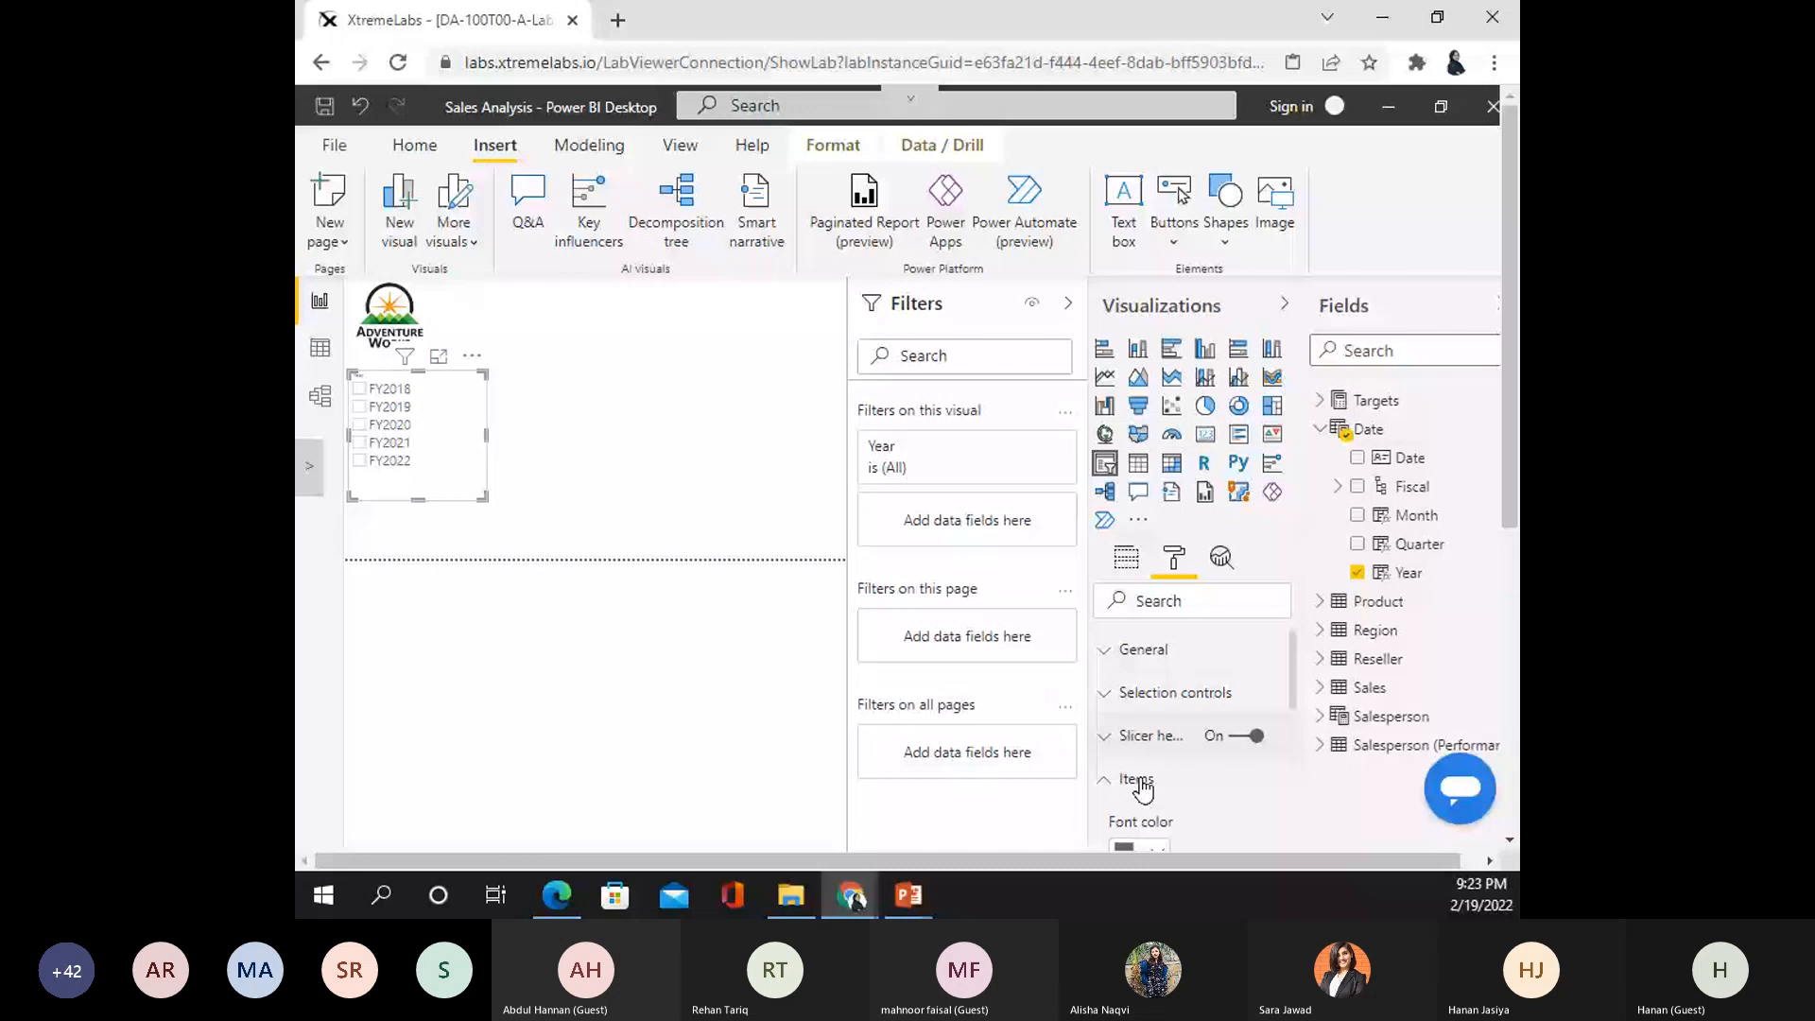
pyautogui.scroll(-3, 1268, 782)
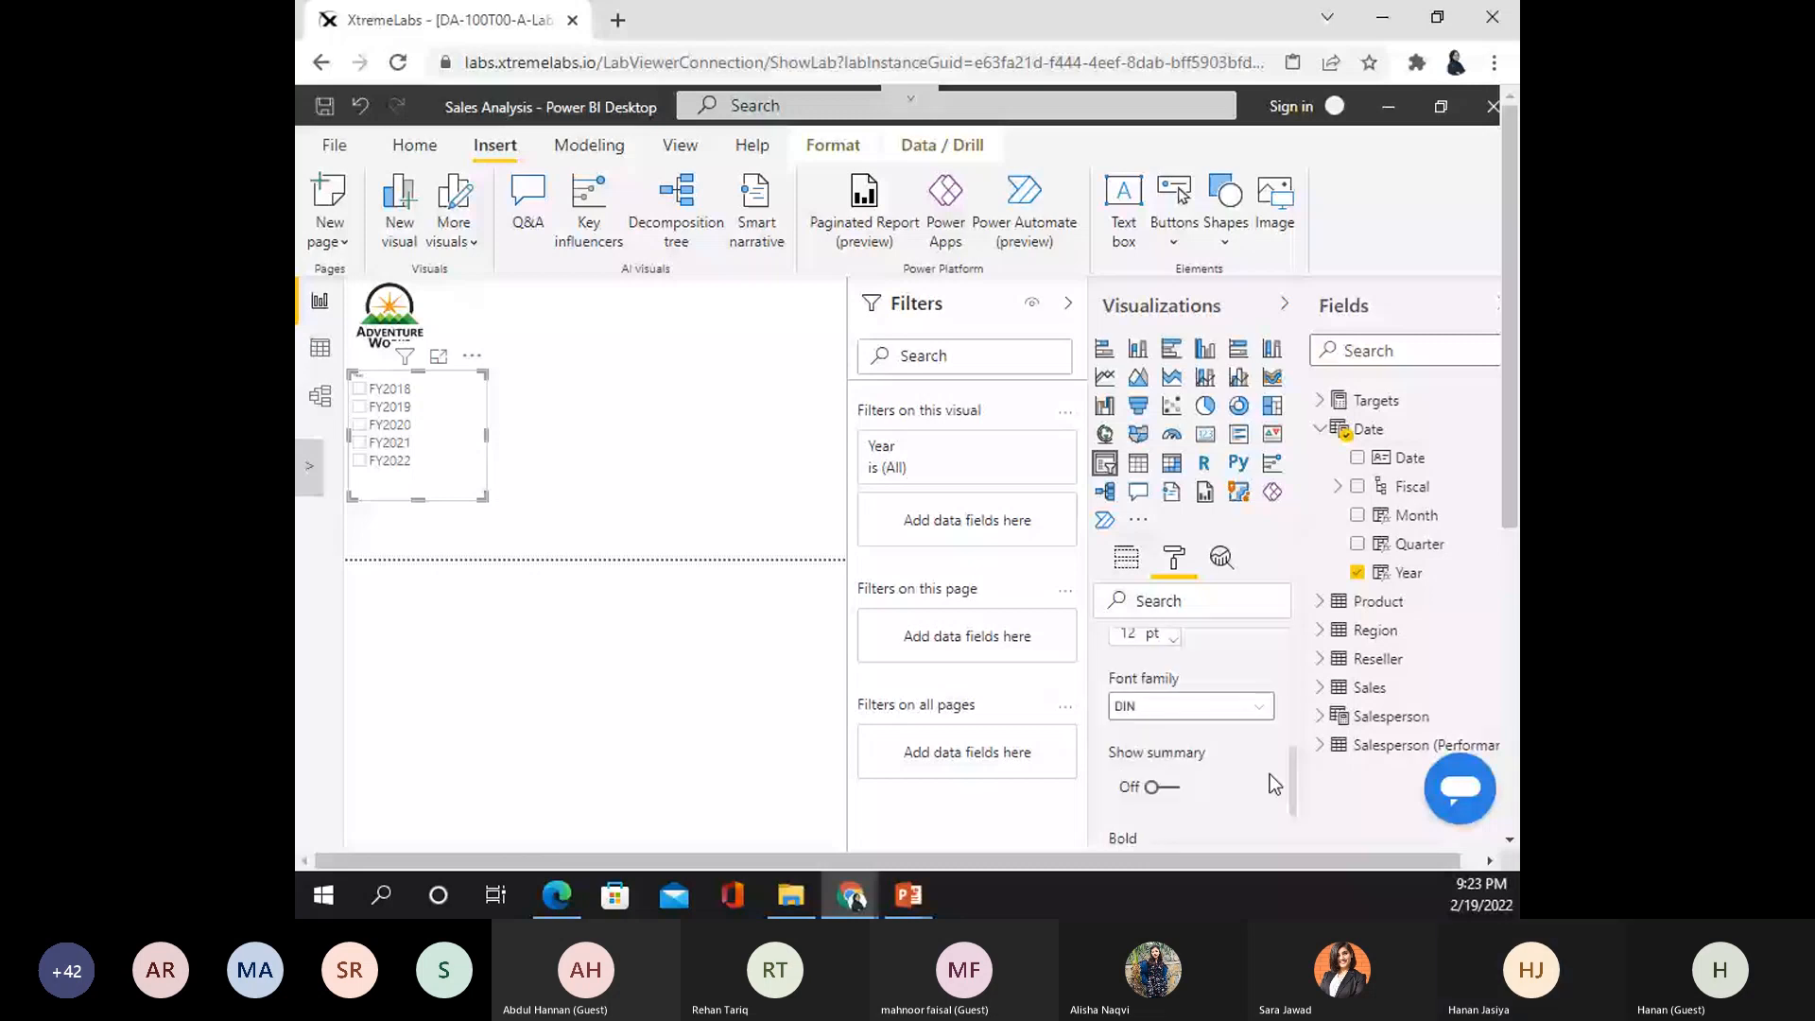
pyautogui.click(1128, 634)
pyautogui.scroll(-1, 1210, 704)
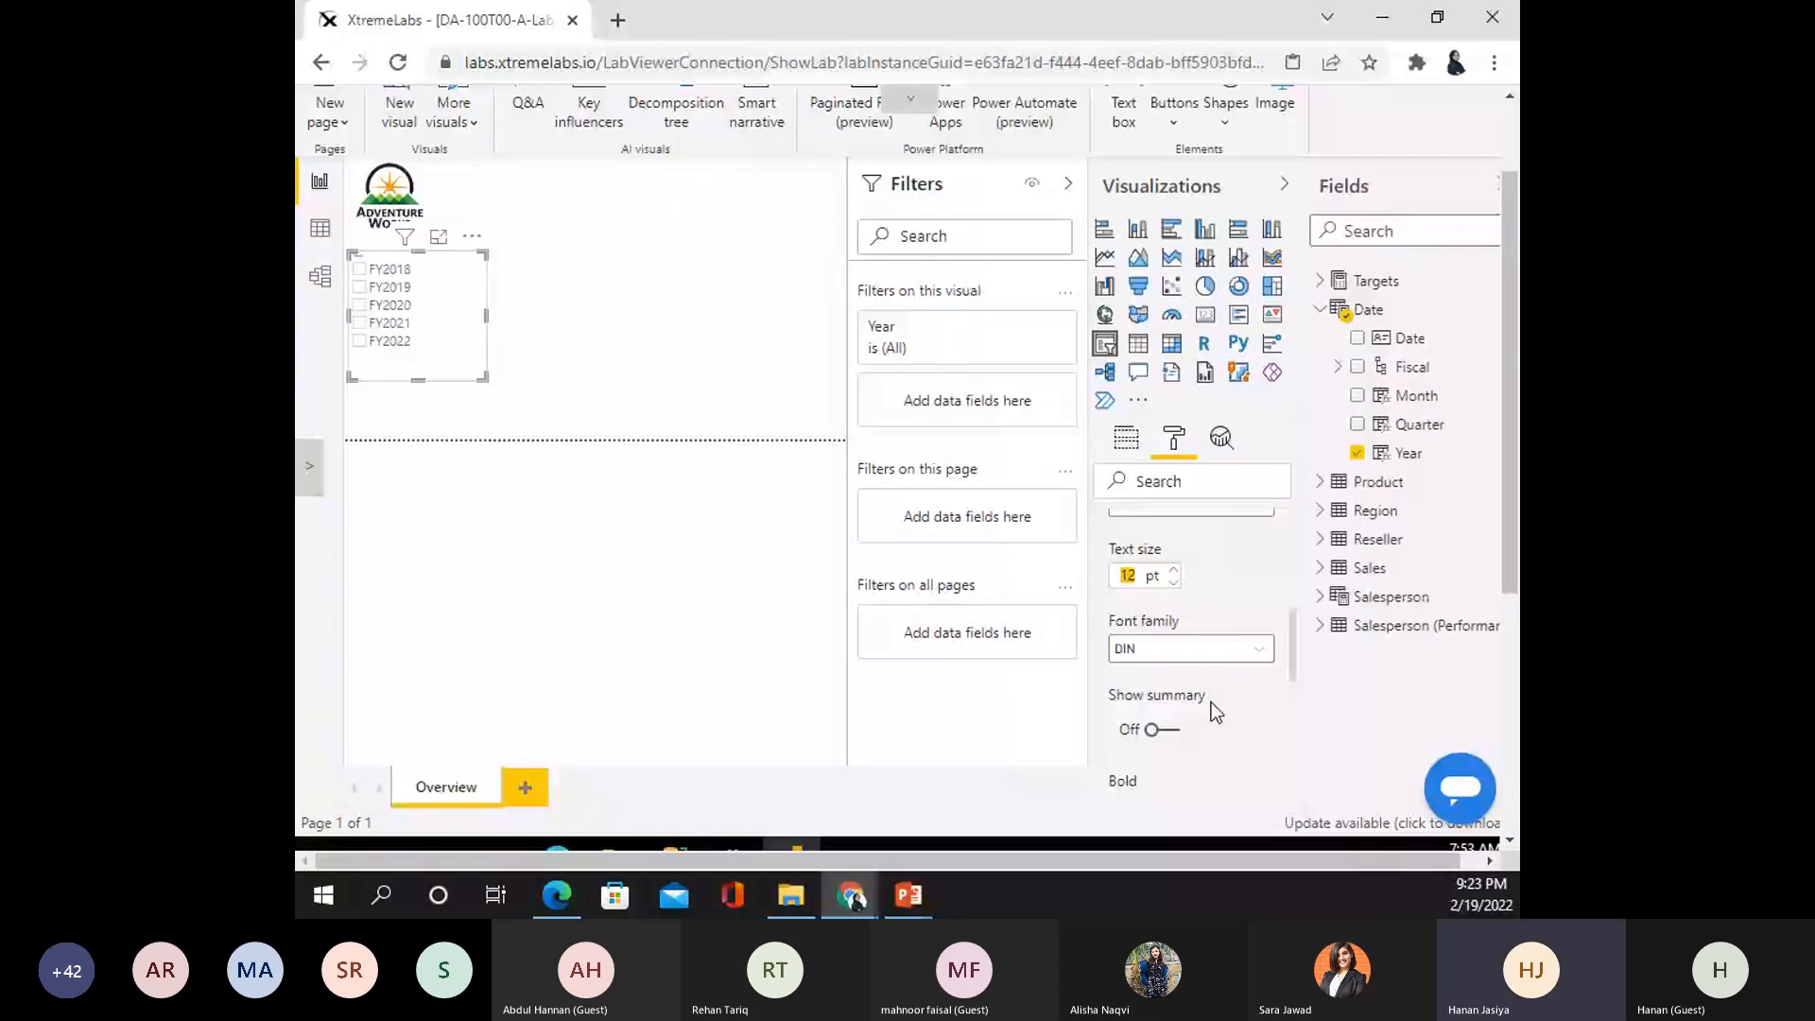
pyautogui.write('25')
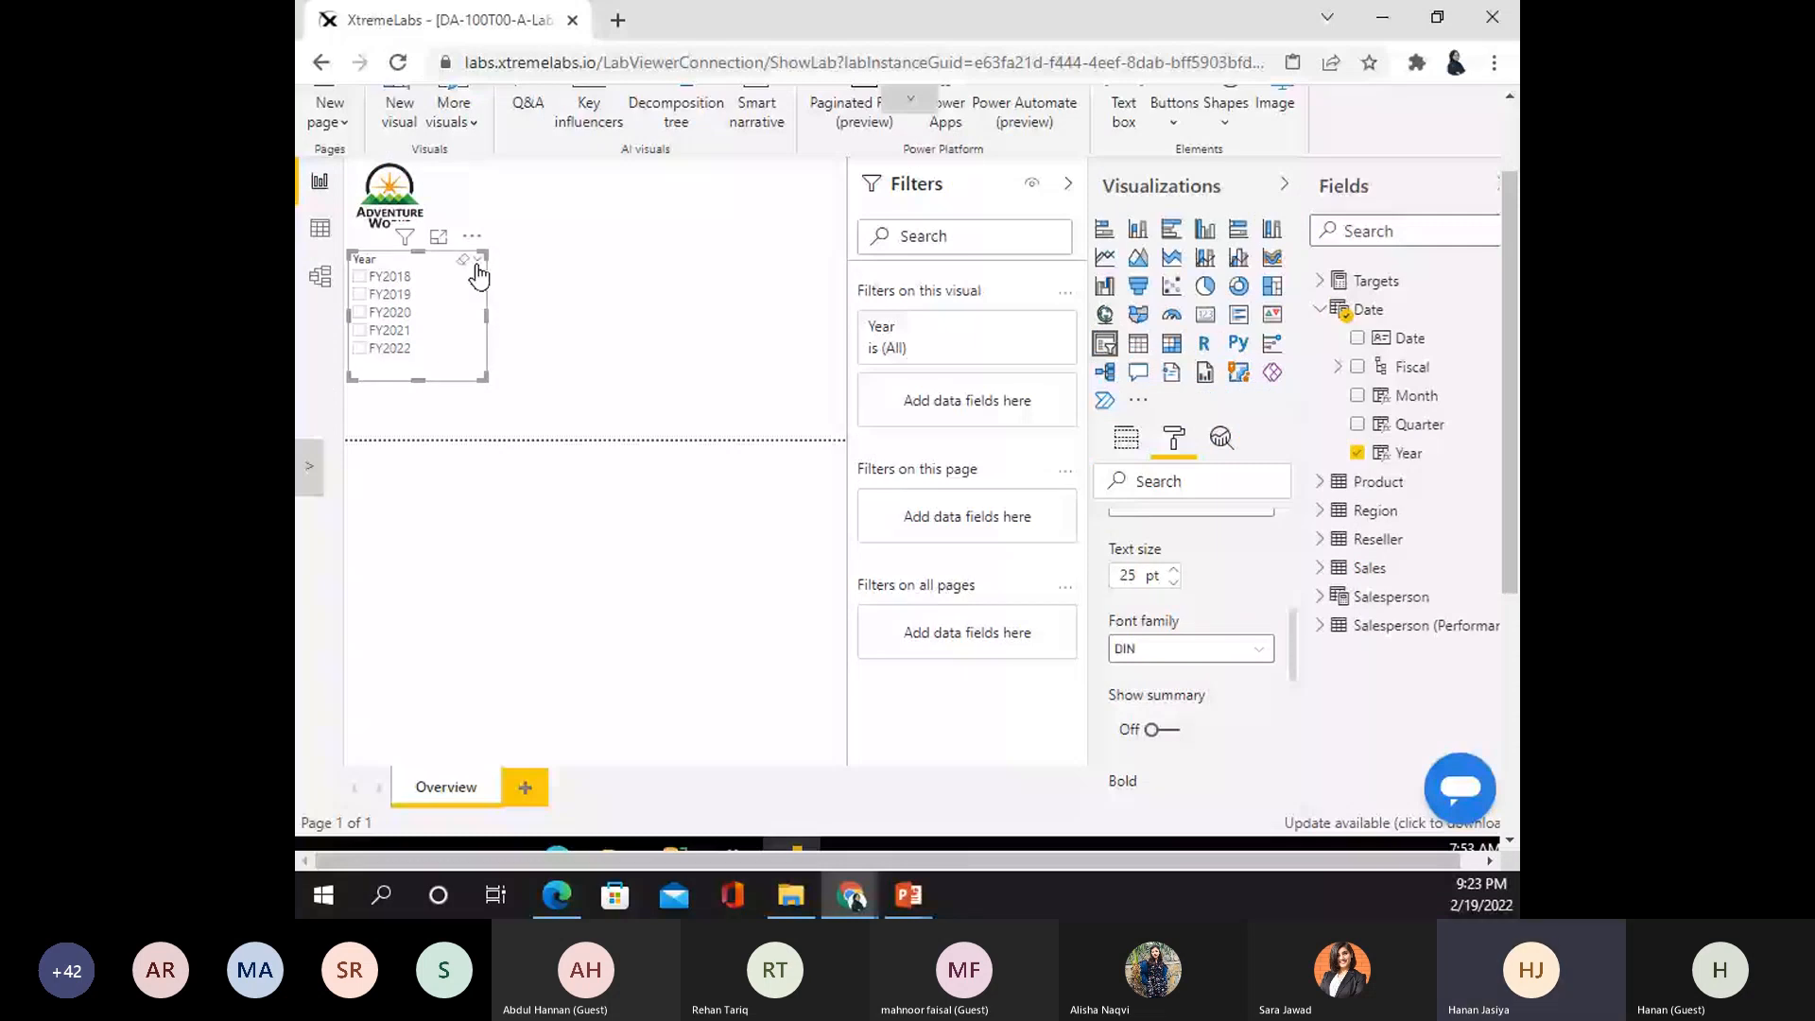
# - Switch the Year slicer to dropdown style, shrink it, and filter it to FY2020
pyautogui.click(476, 264)
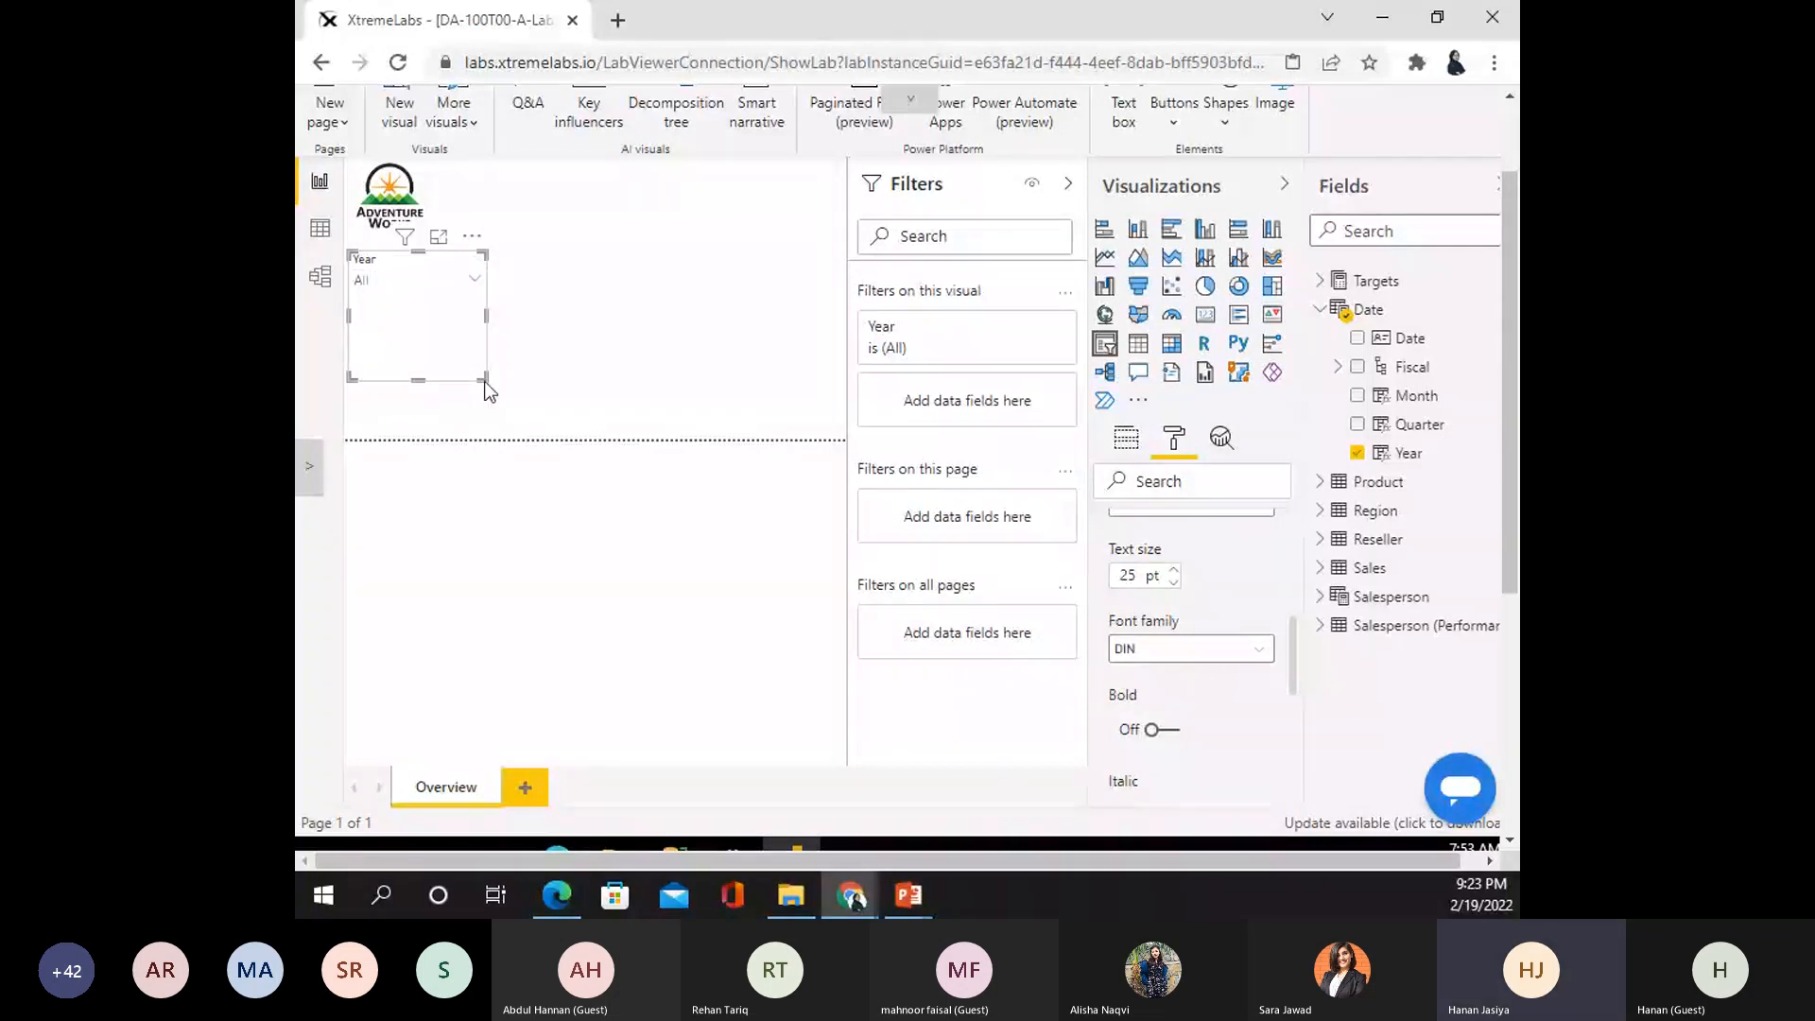
pyautogui.moveTo(485, 381); pyautogui.dragTo(457, 351)
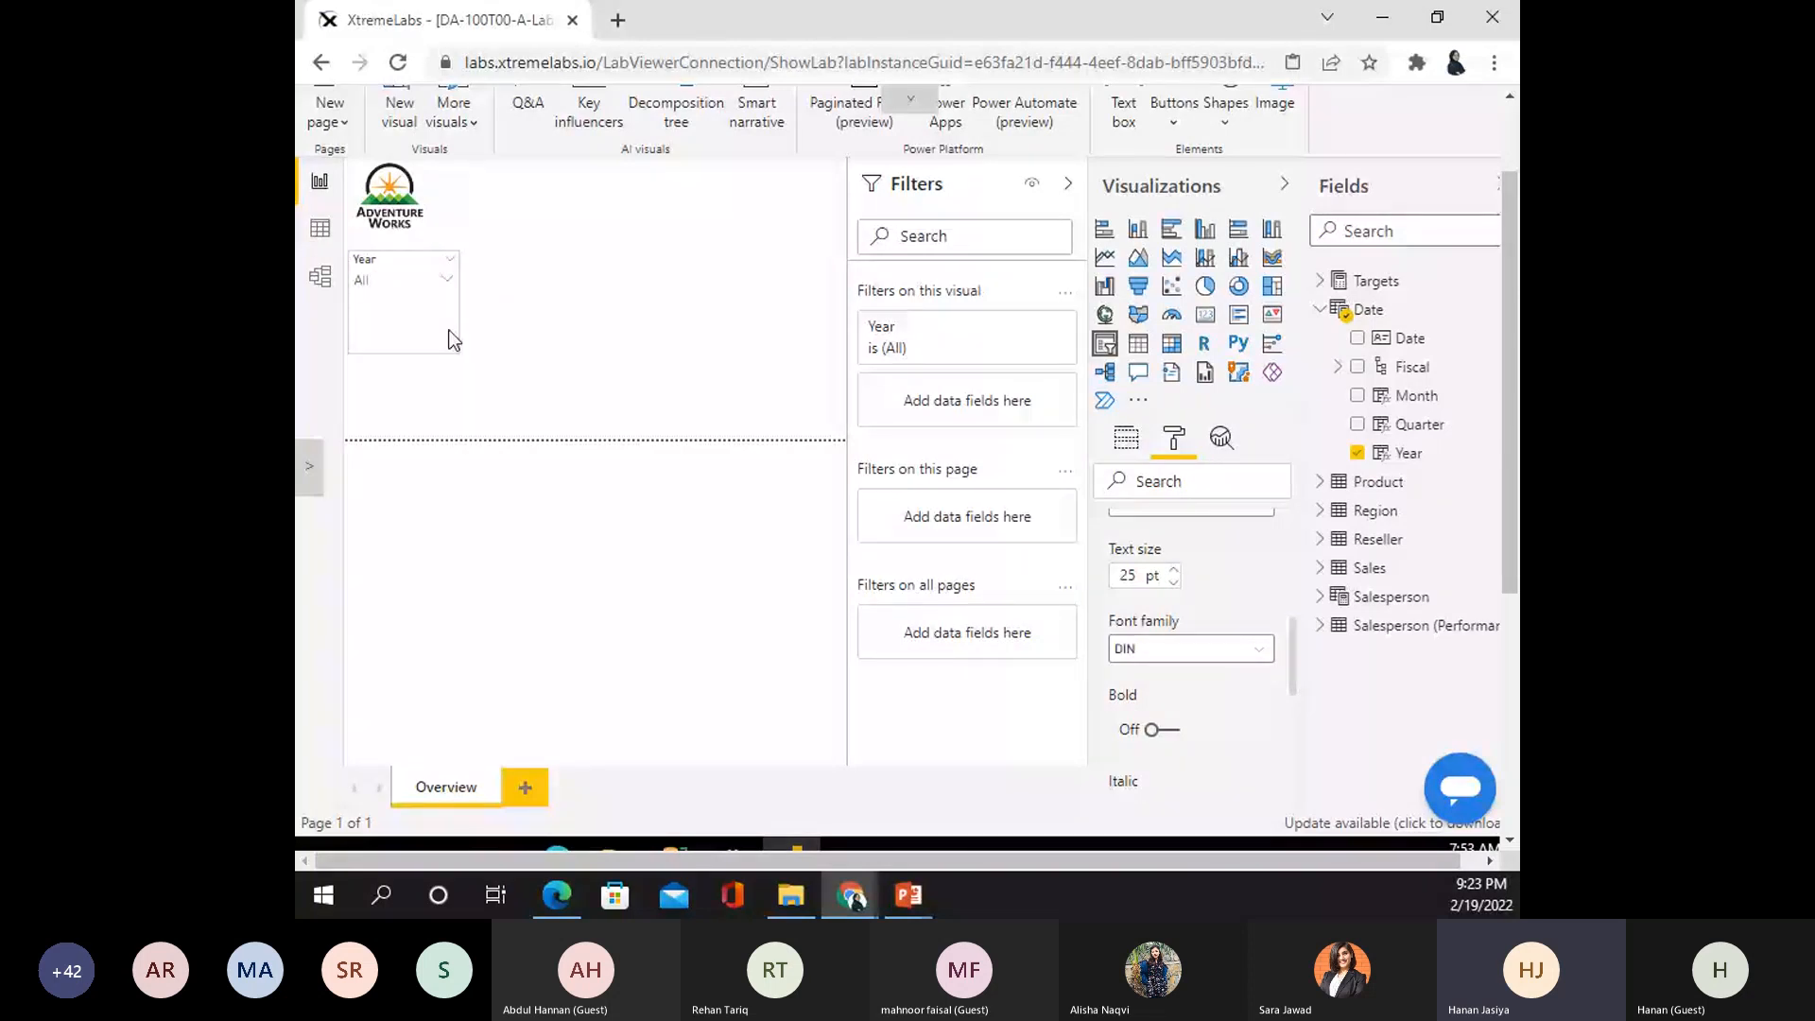
pyautogui.moveTo(449, 331); pyautogui.dragTo(447, 283)
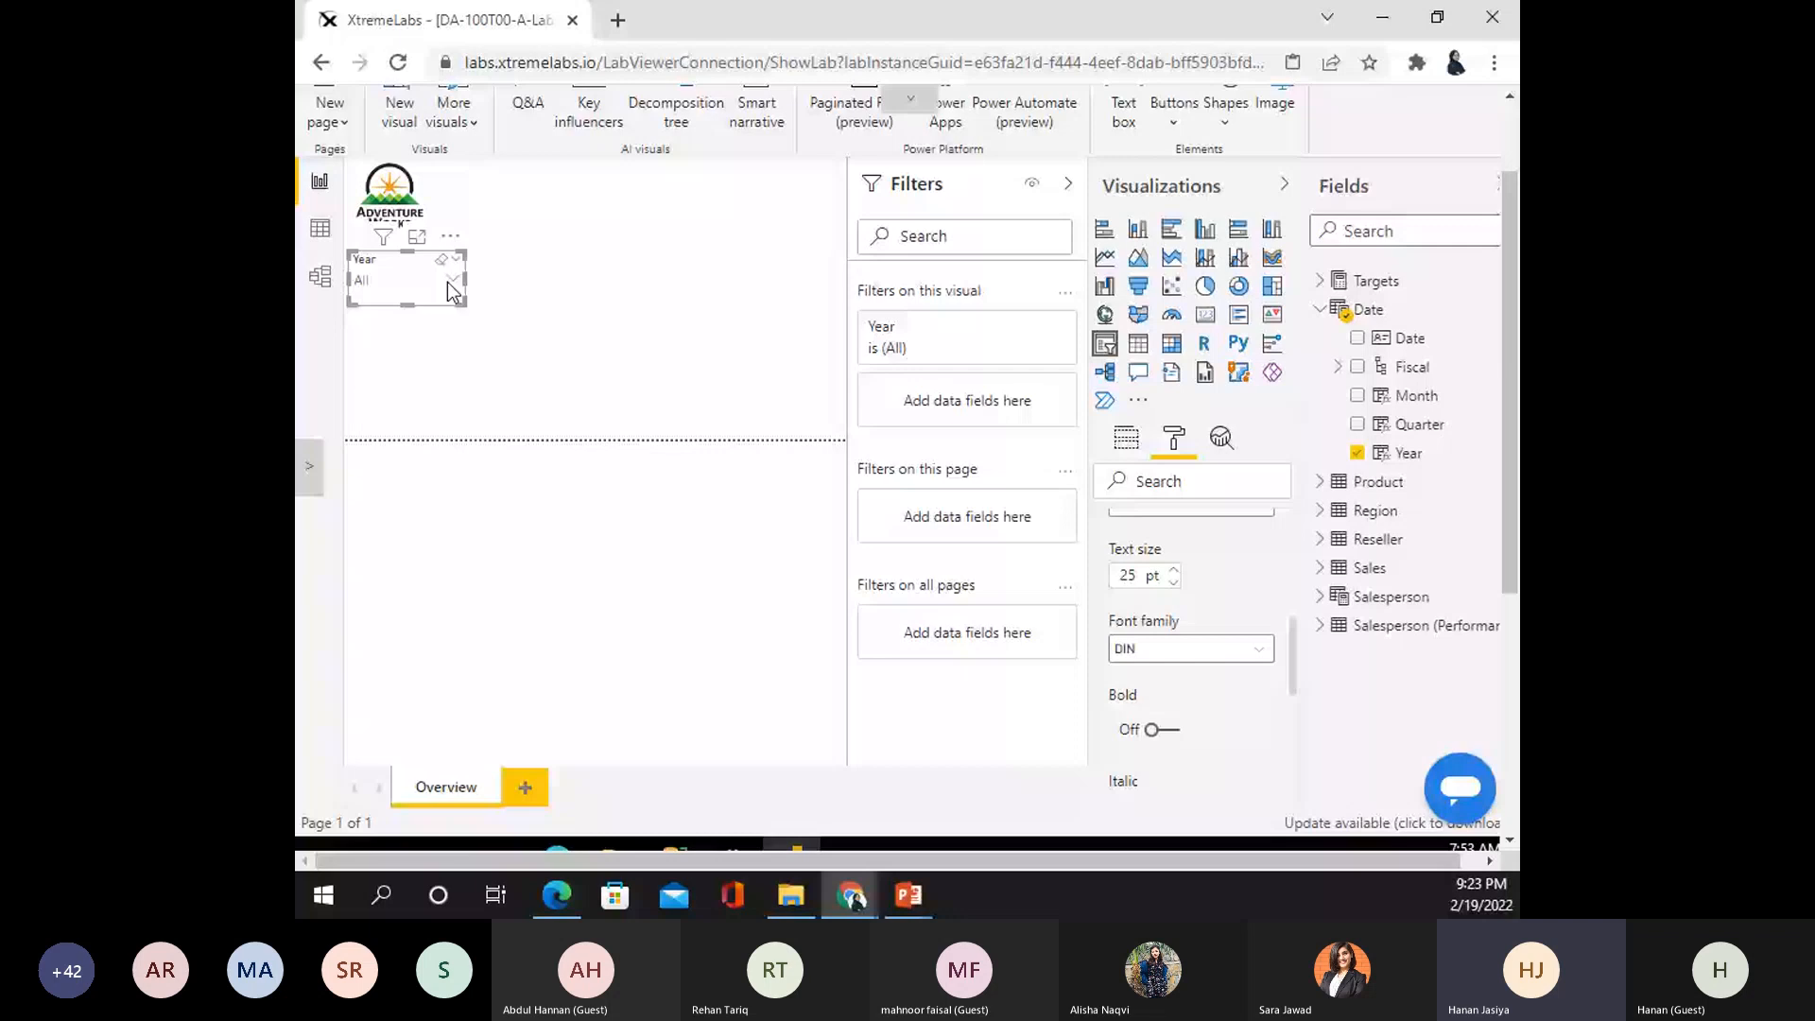
pyautogui.click(455, 281)
pyautogui.scroll(-1, 461, 293)
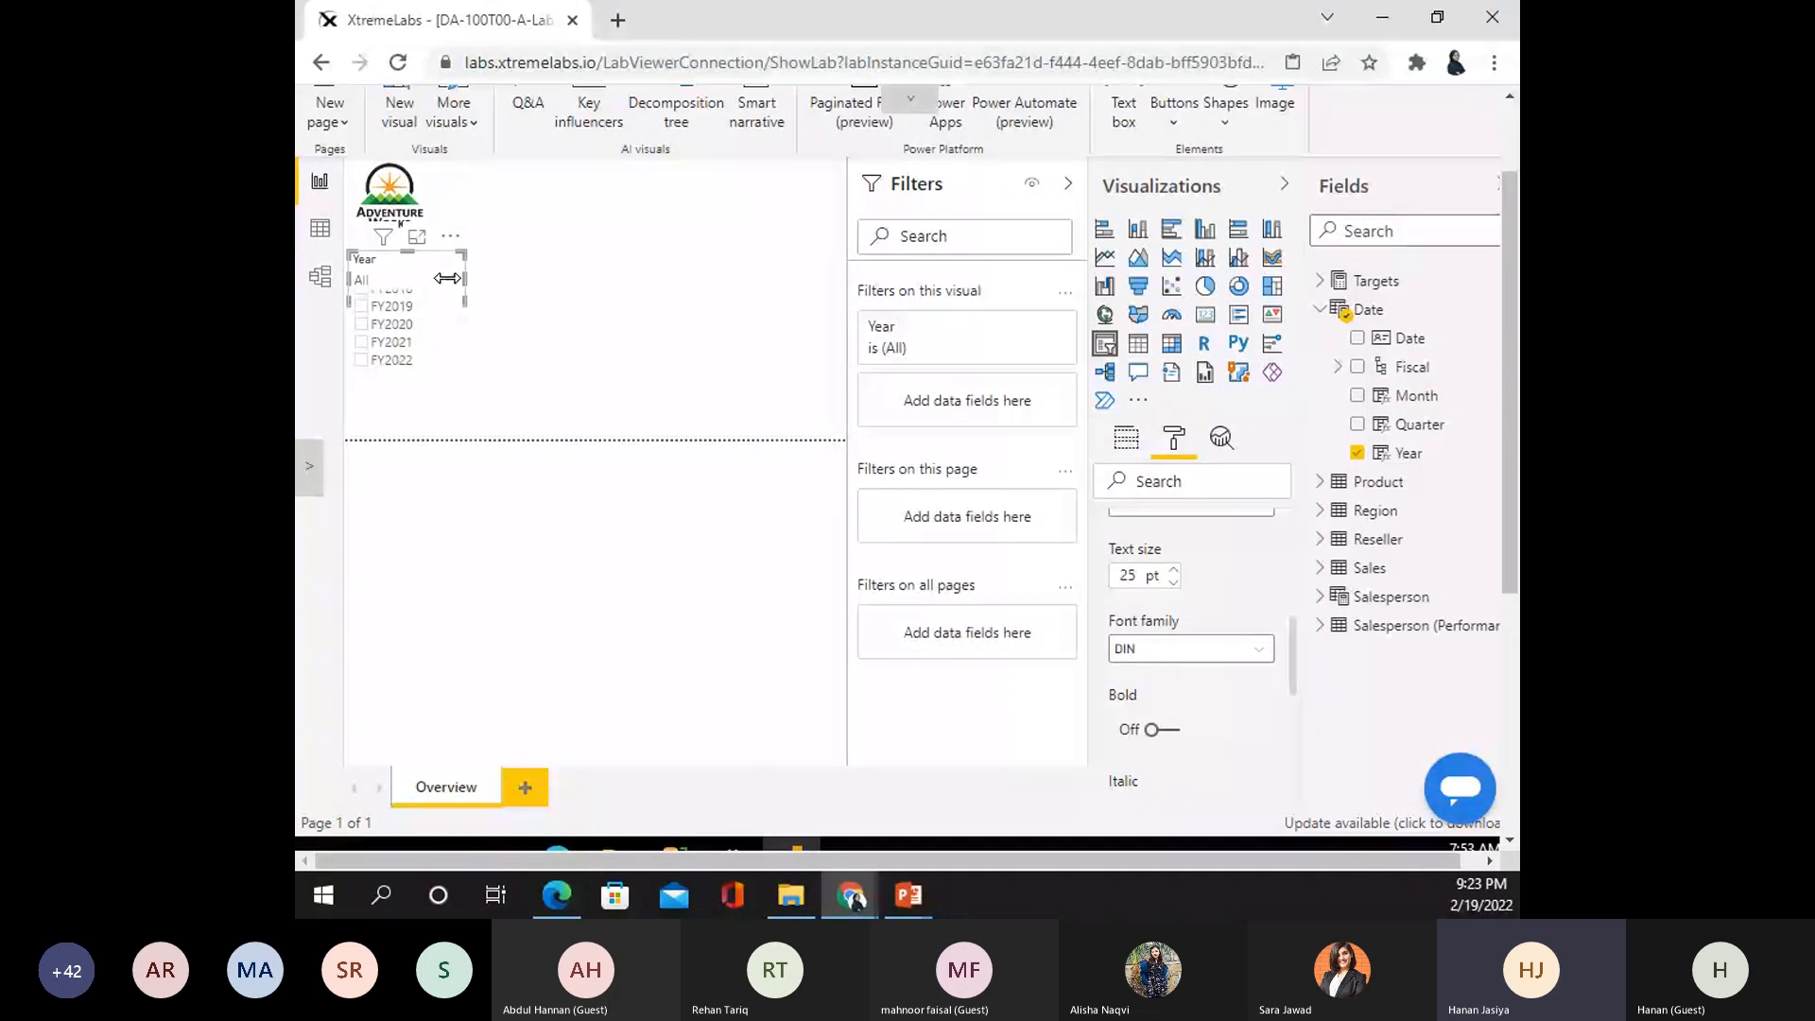
pyautogui.click(444, 279)
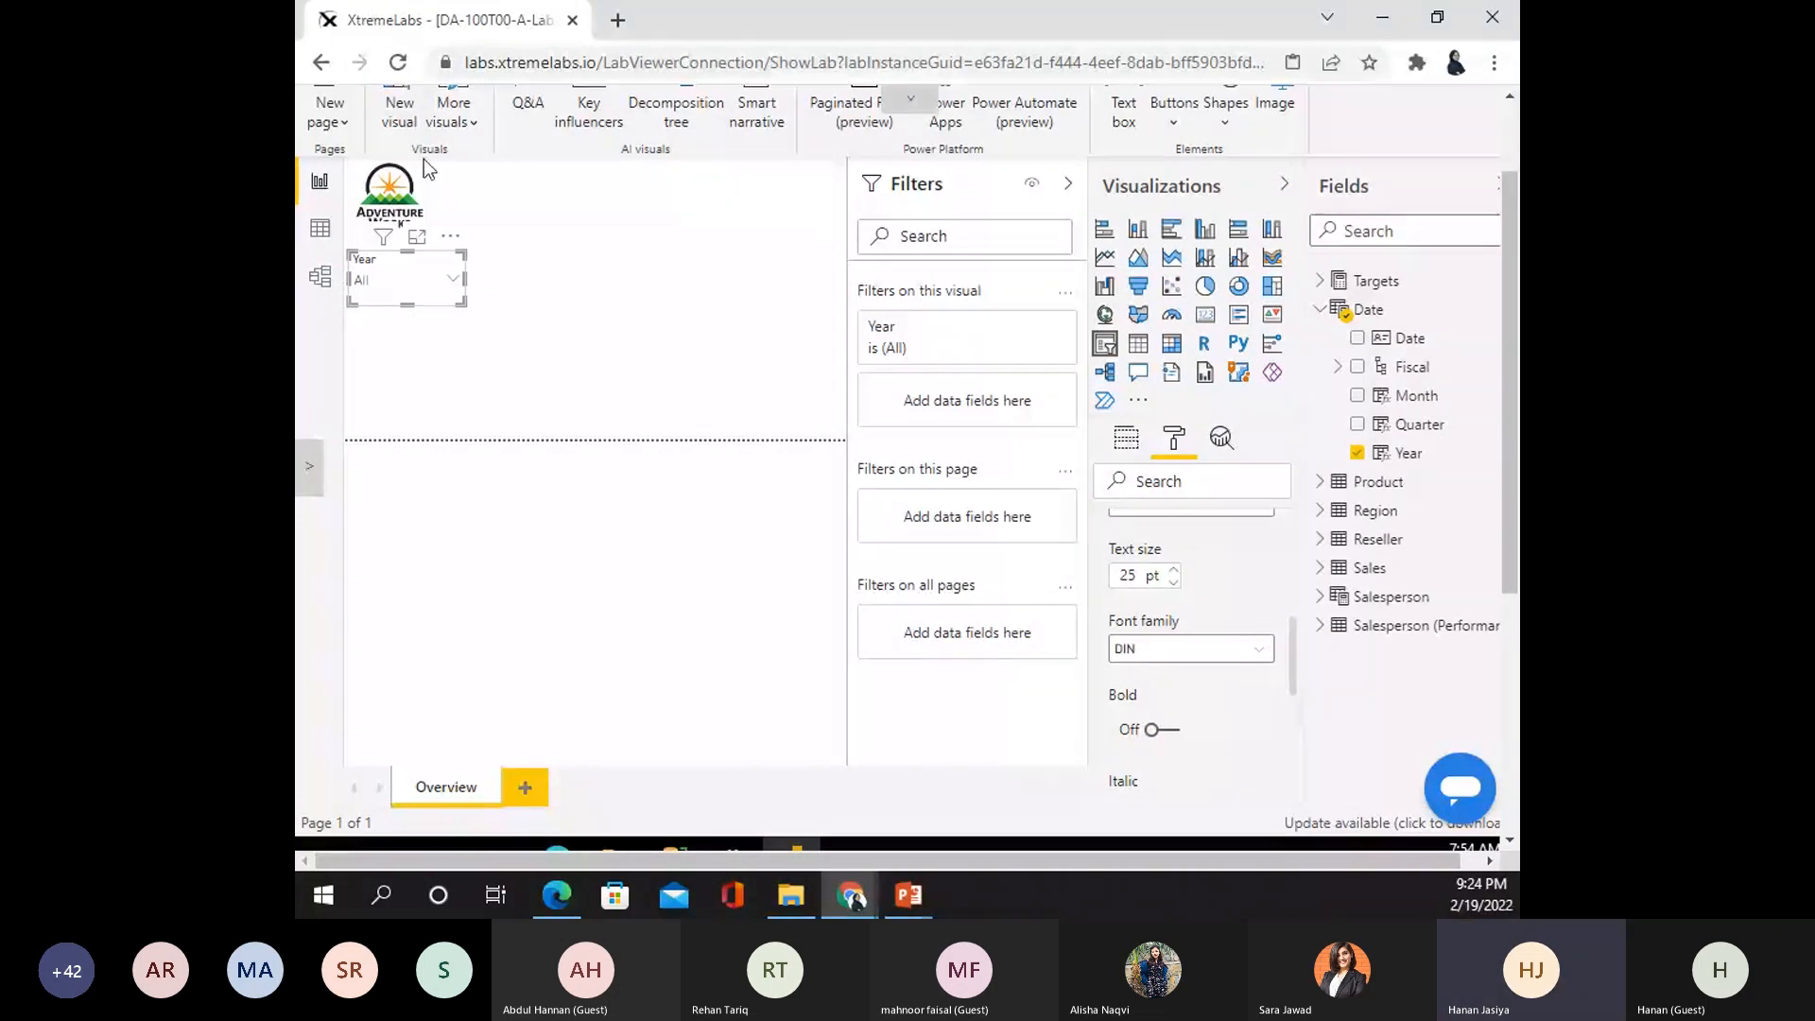
pyautogui.click(397, 279)
pyautogui.click(363, 326)
# - Add a second slicer below the Year dropdown bound to the Region table's Region field
pyautogui.click(653, 356)
pyautogui.click(1104, 343)
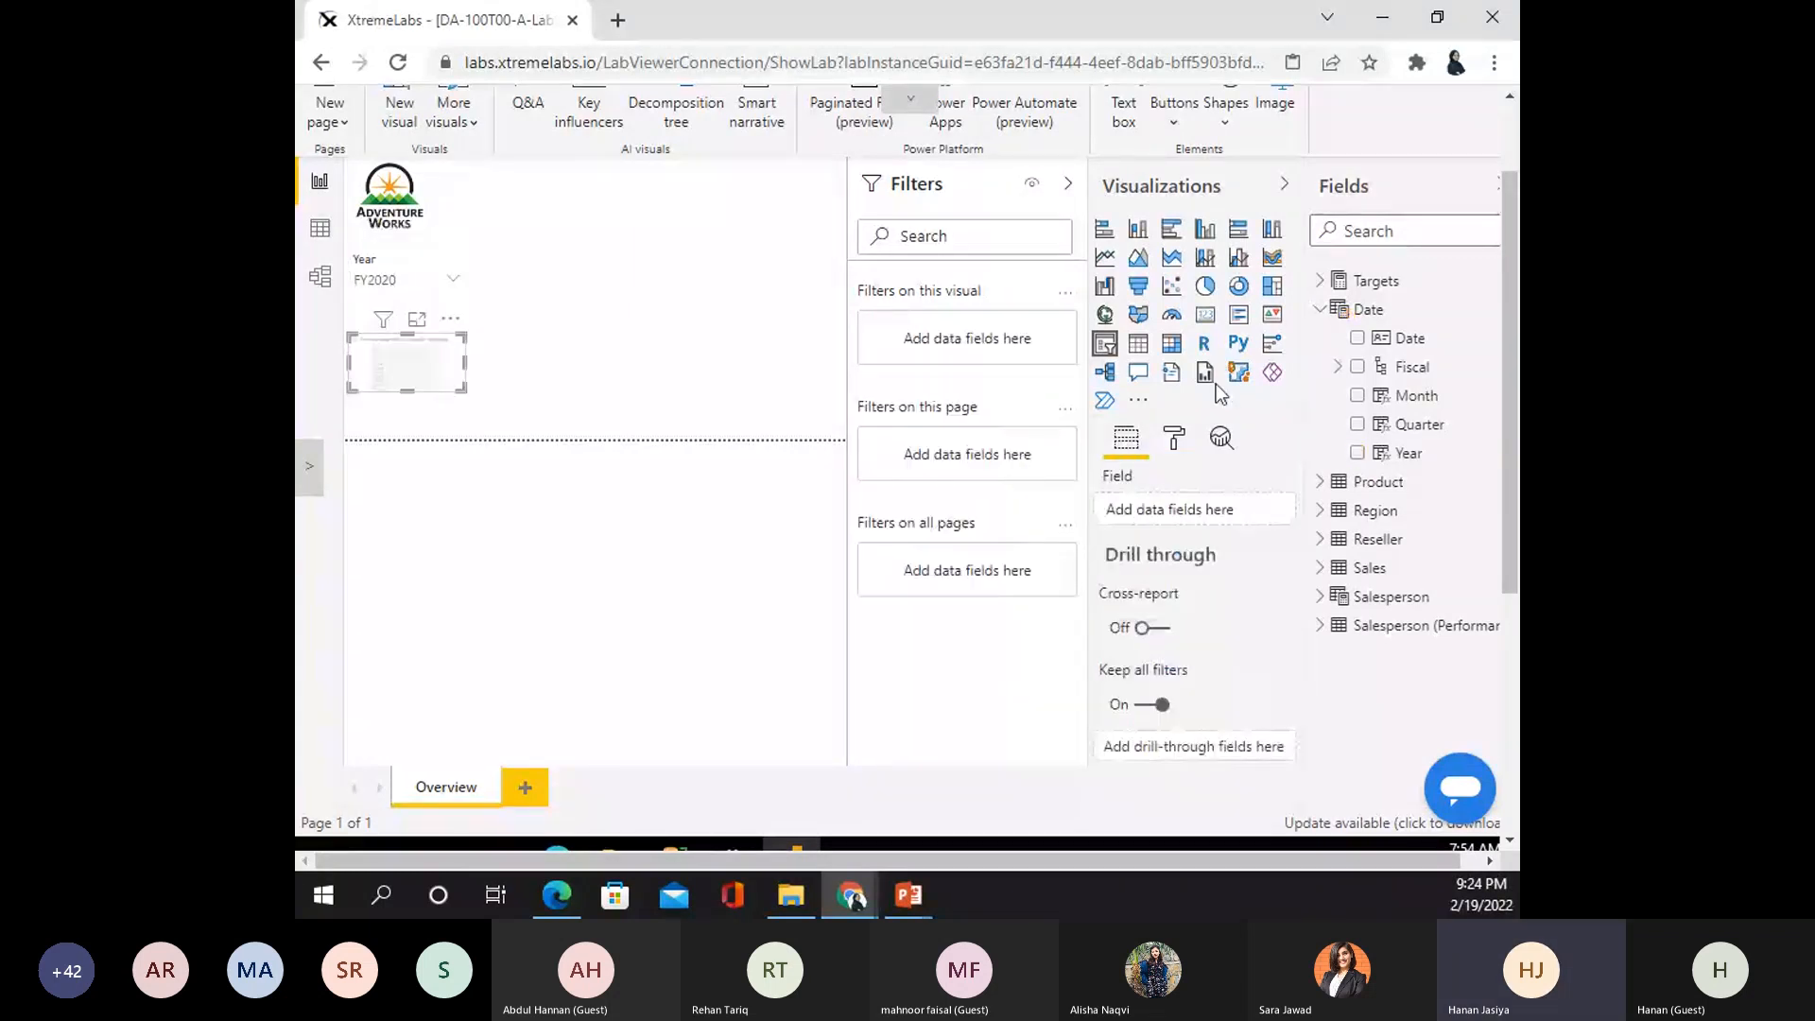
pyautogui.click(1318, 310)
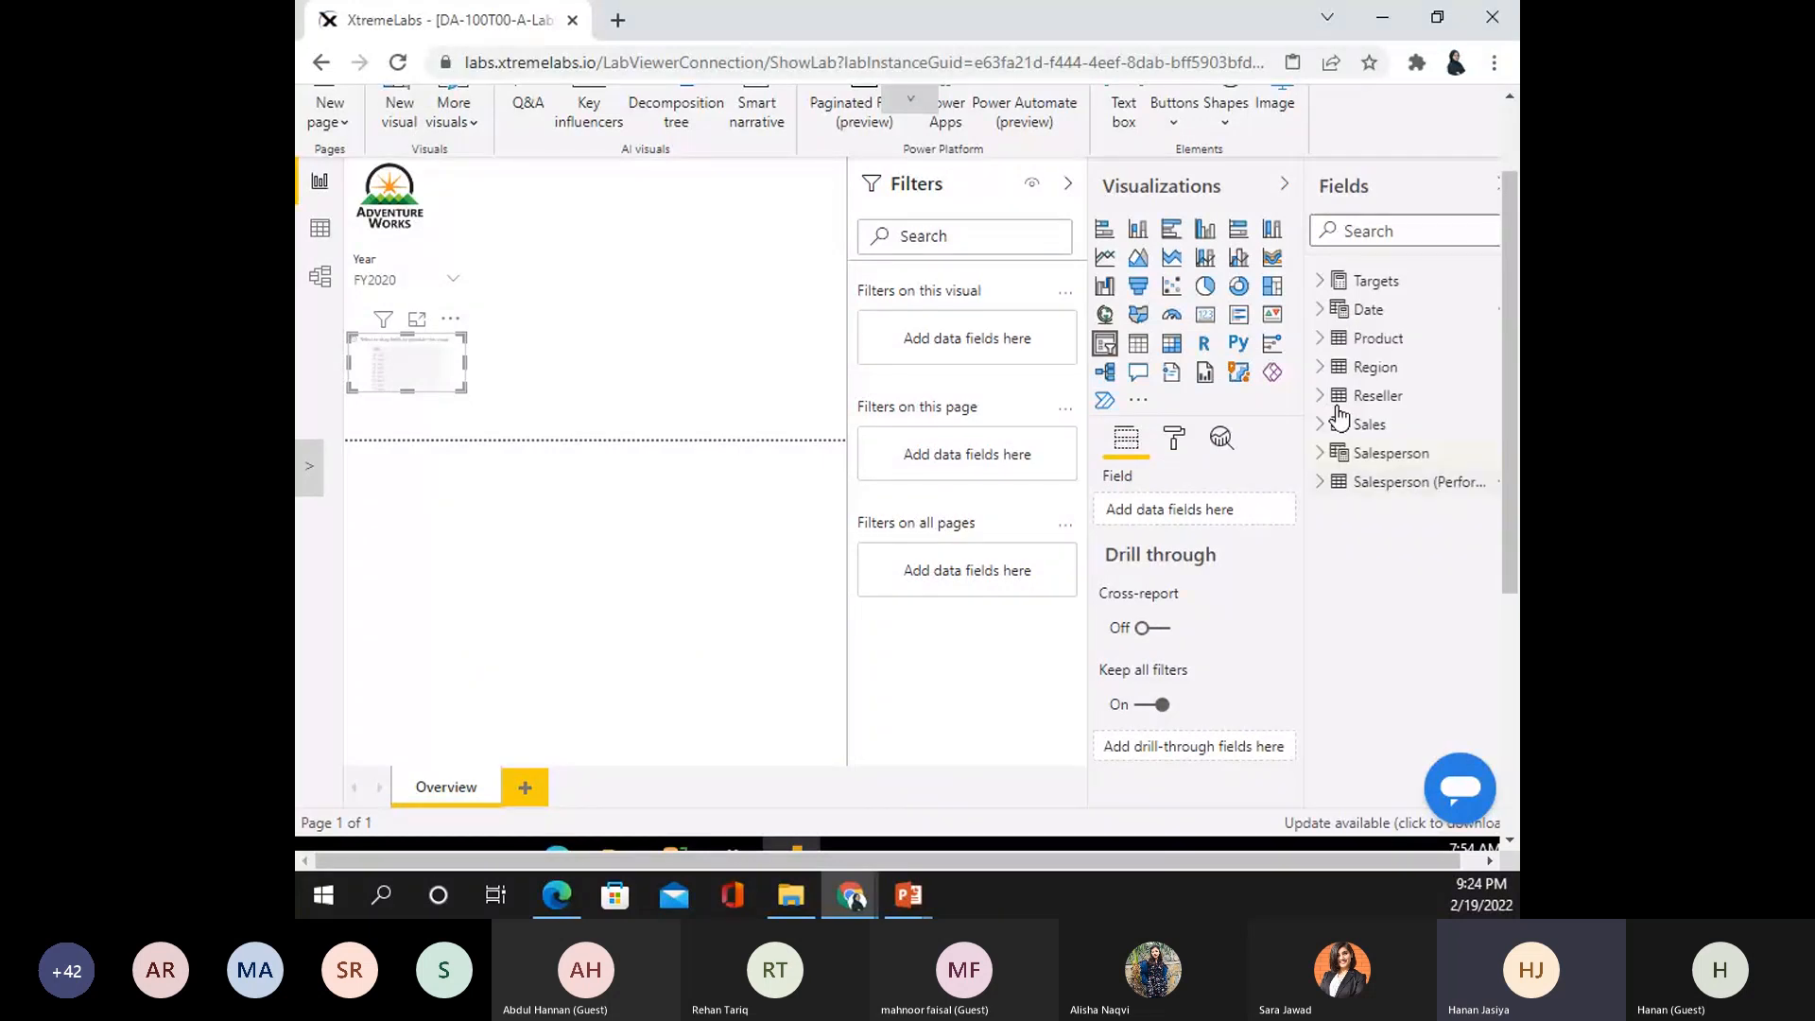
pyautogui.click(1373, 367)
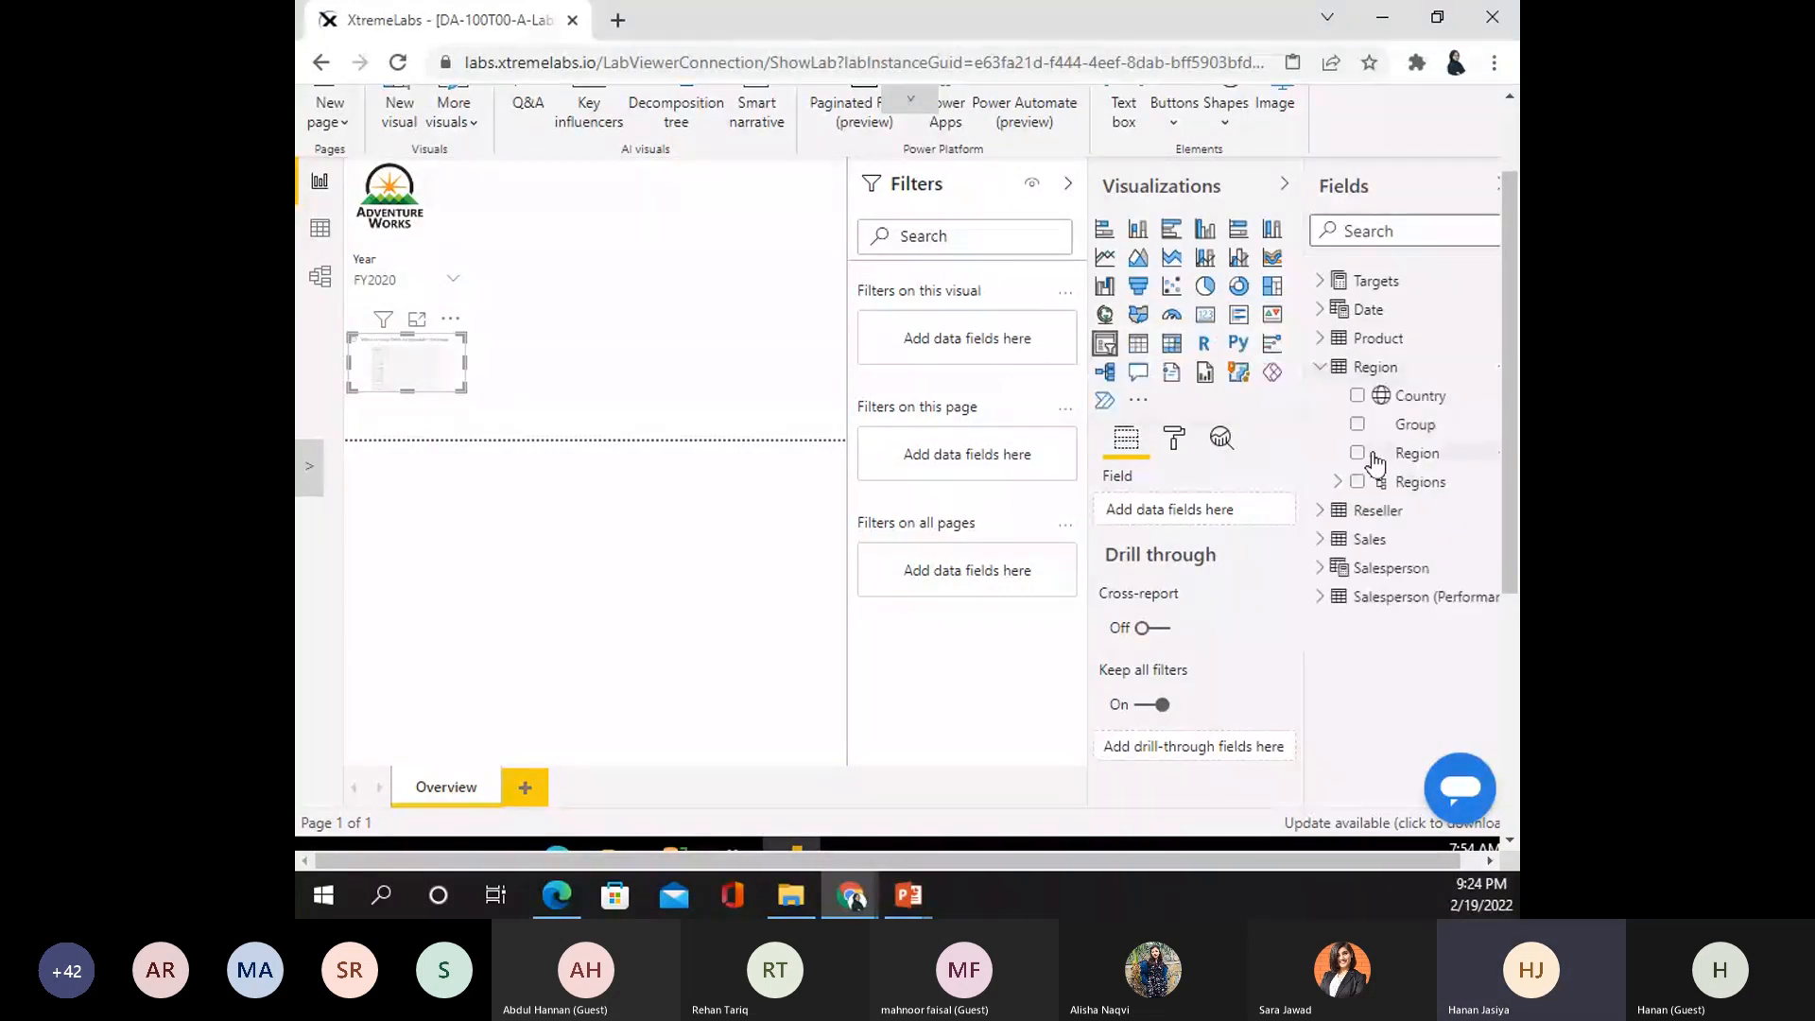
pyautogui.click(1373, 459)
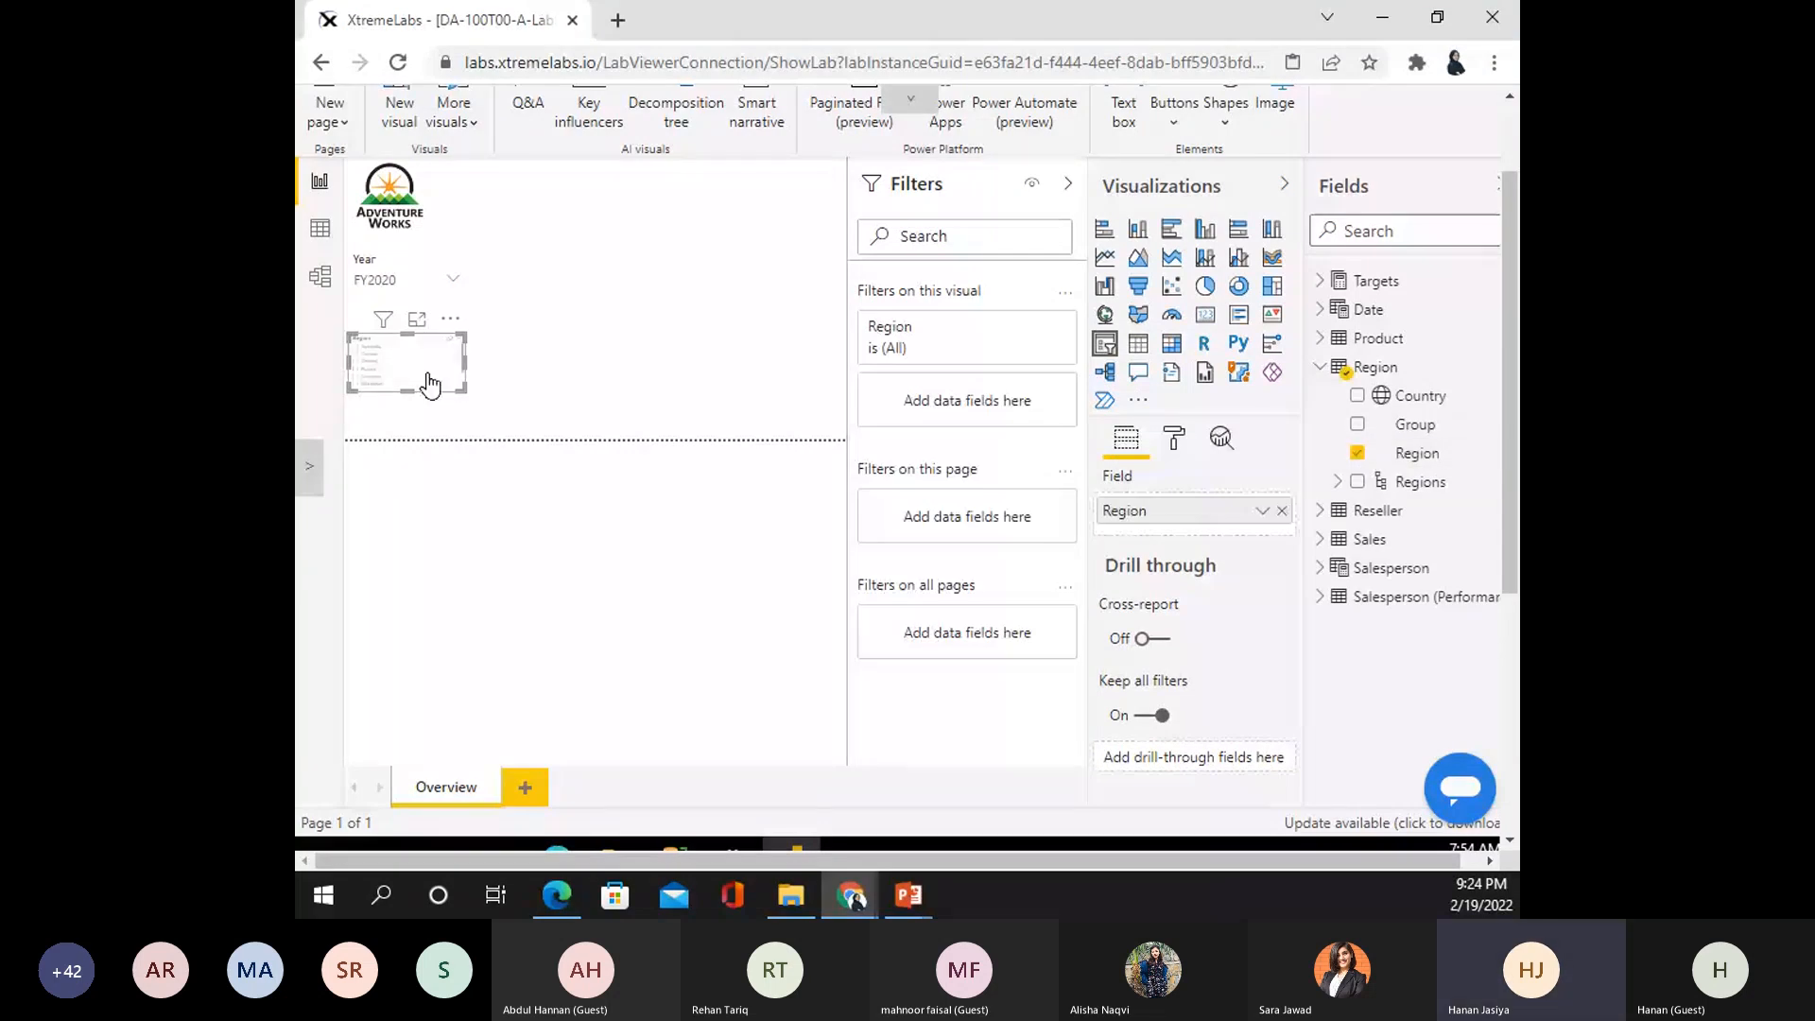
# - Set the Region slicer's item text size to 25 and make it taller to show more regions
pyautogui.click(1174, 438)
pyautogui.scroll(-10, 1186, 718)
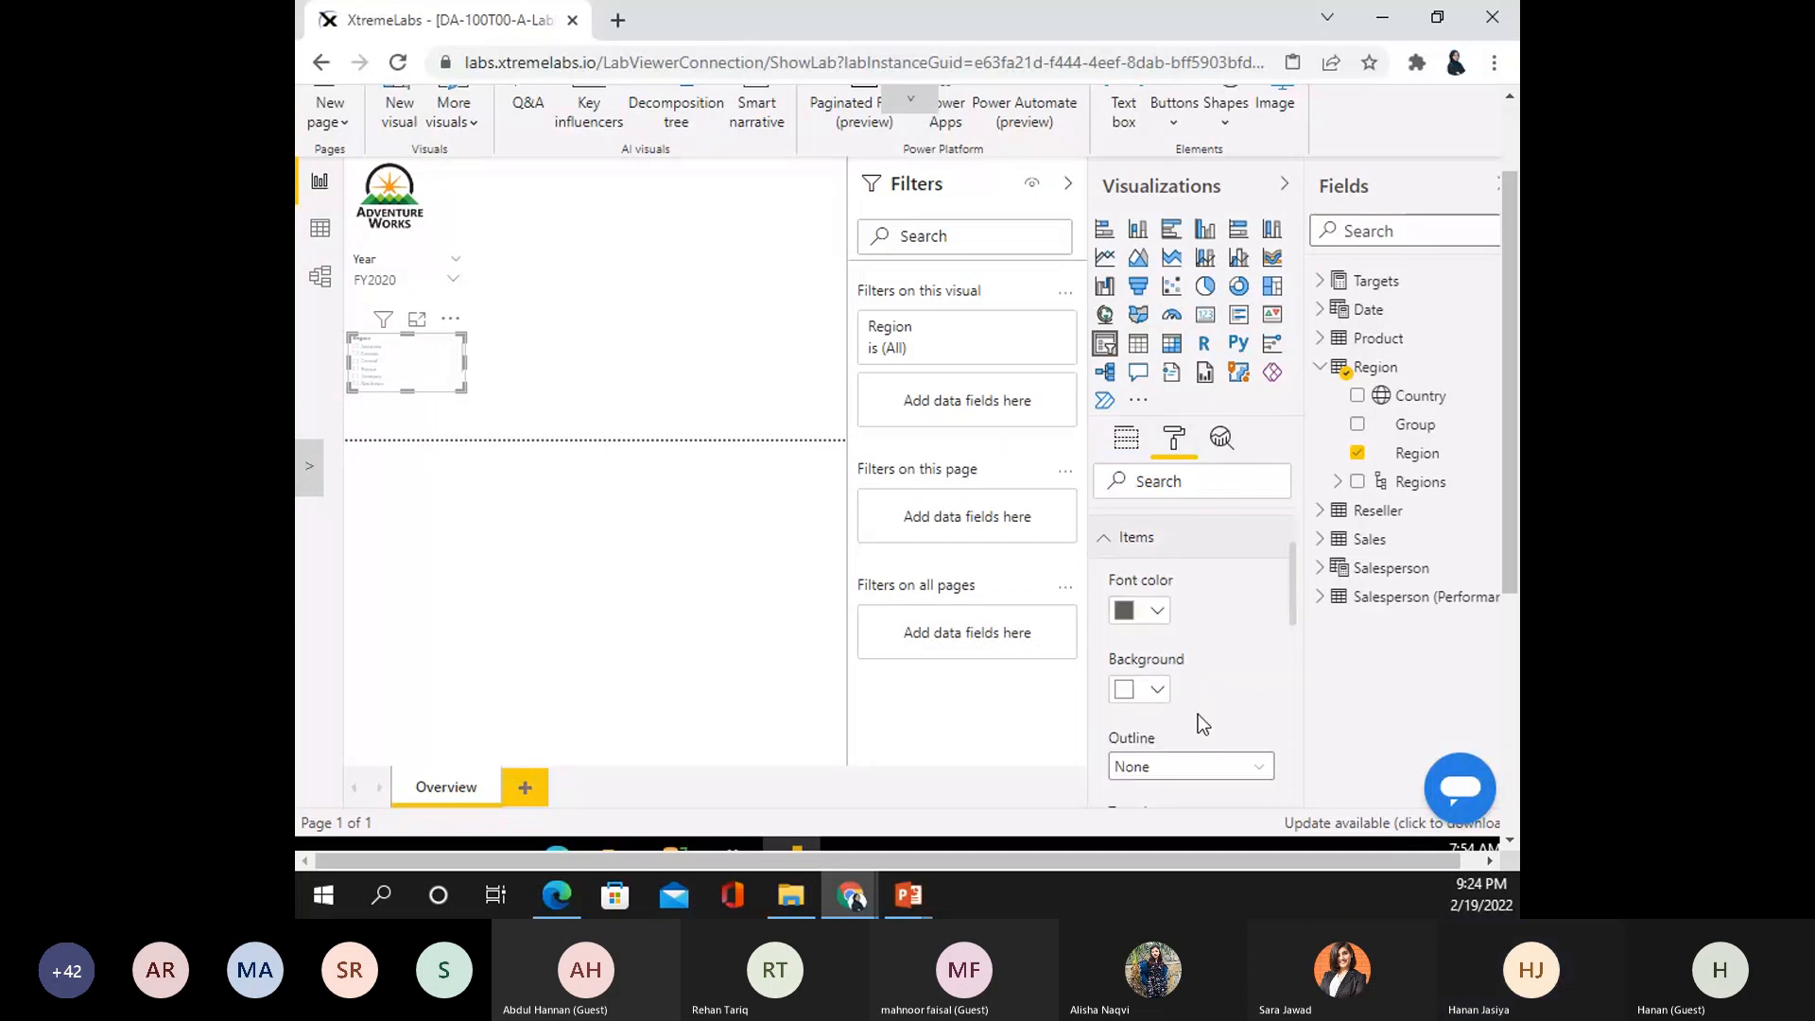
pyautogui.scroll(3, 1186, 690)
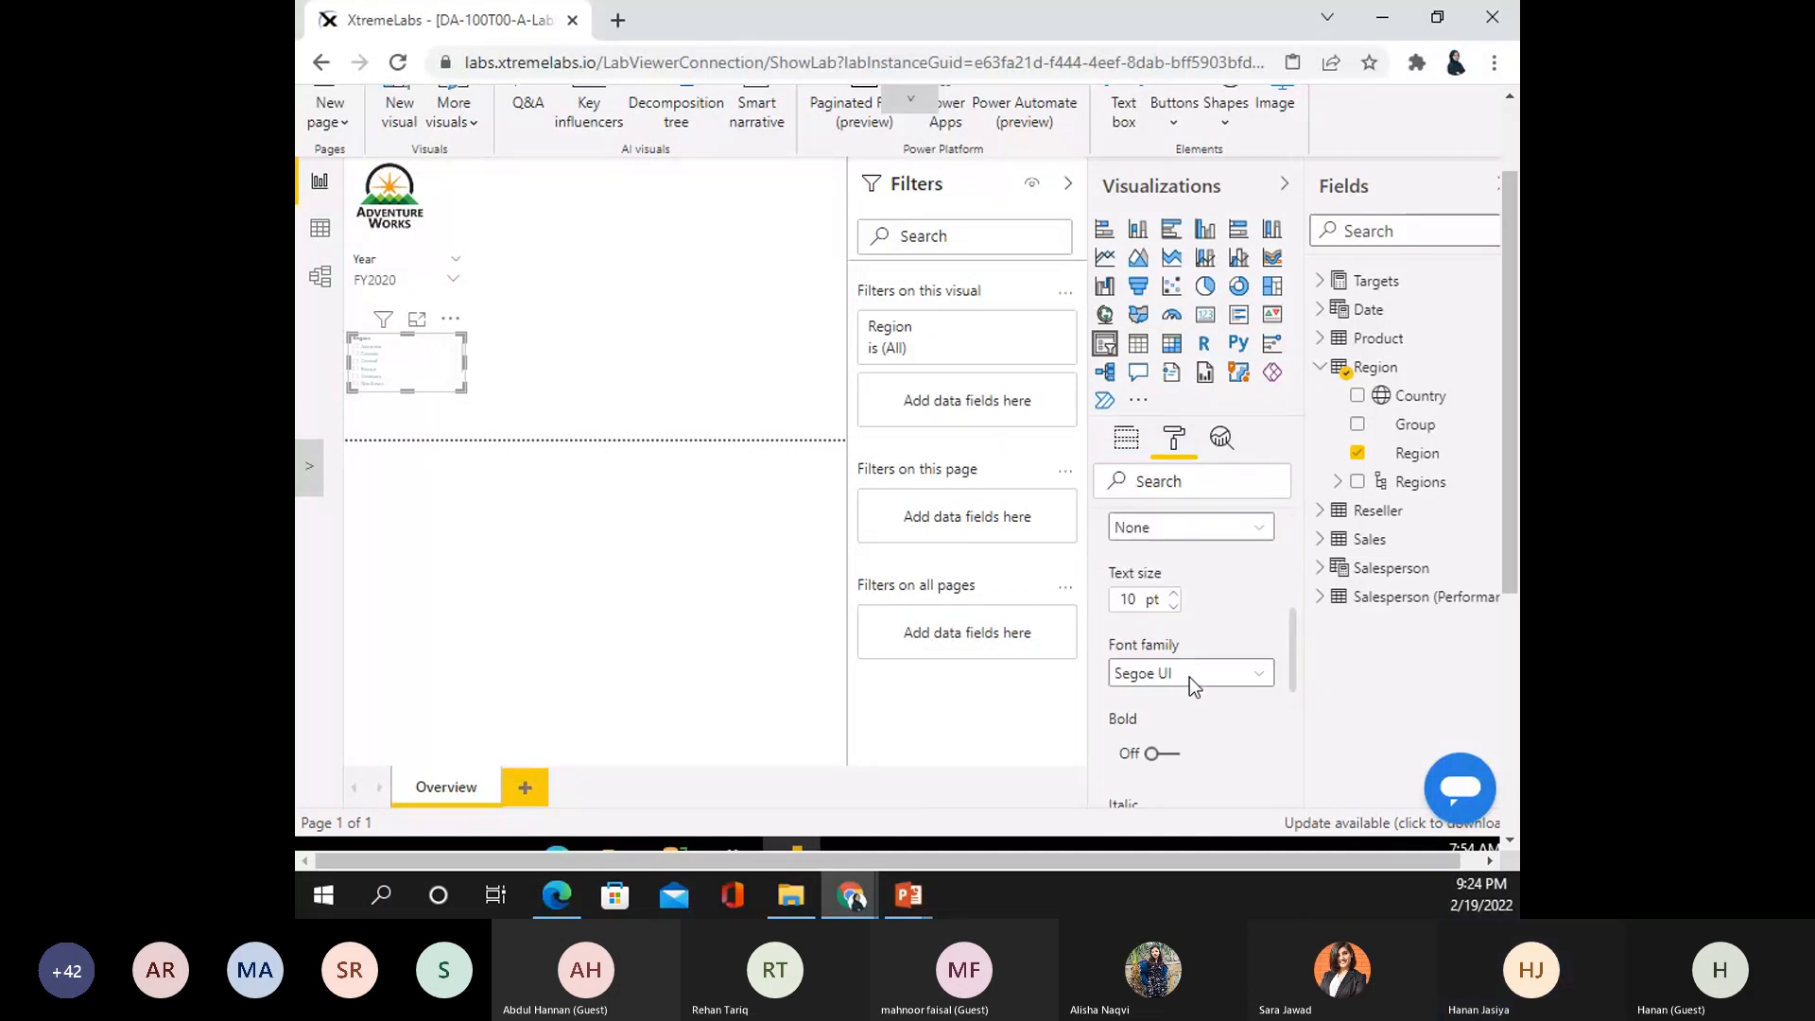
pyautogui.click(1130, 602)
pyautogui.press('BackSpace')
pyautogui.press('BackSpace')
pyautogui.write('2')
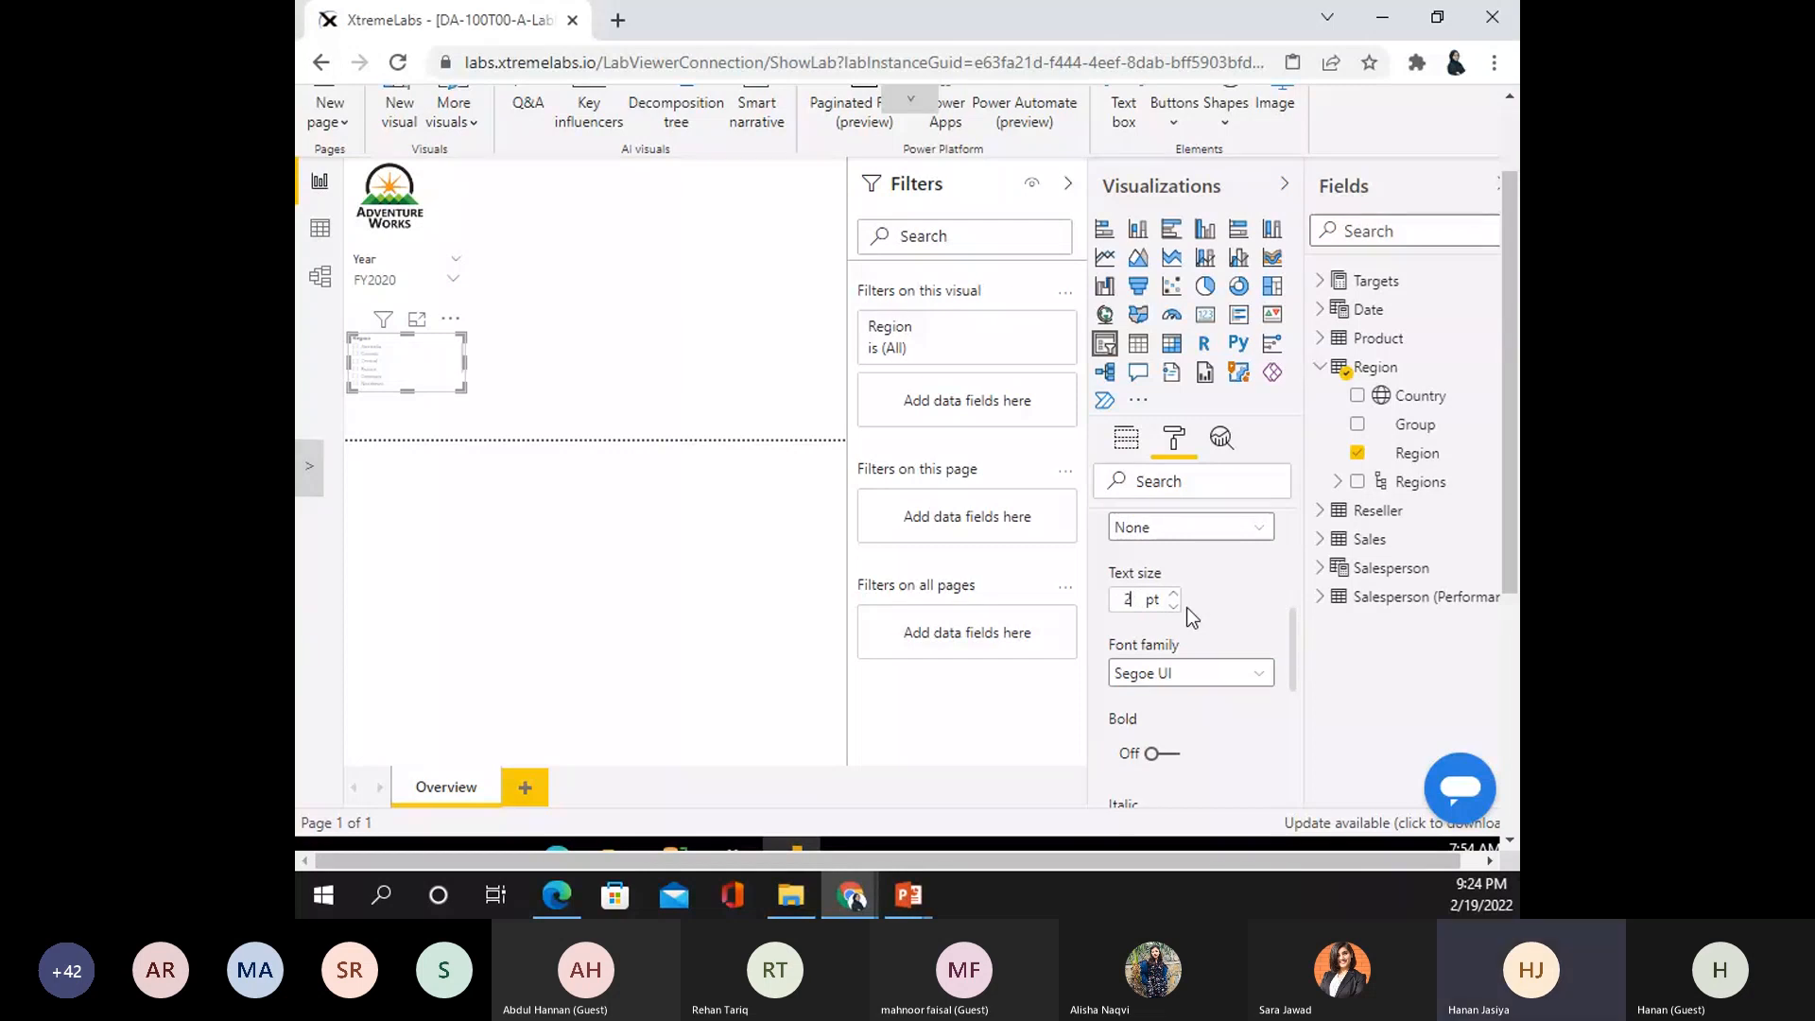
pyautogui.write('5')
pyautogui.click(502, 338)
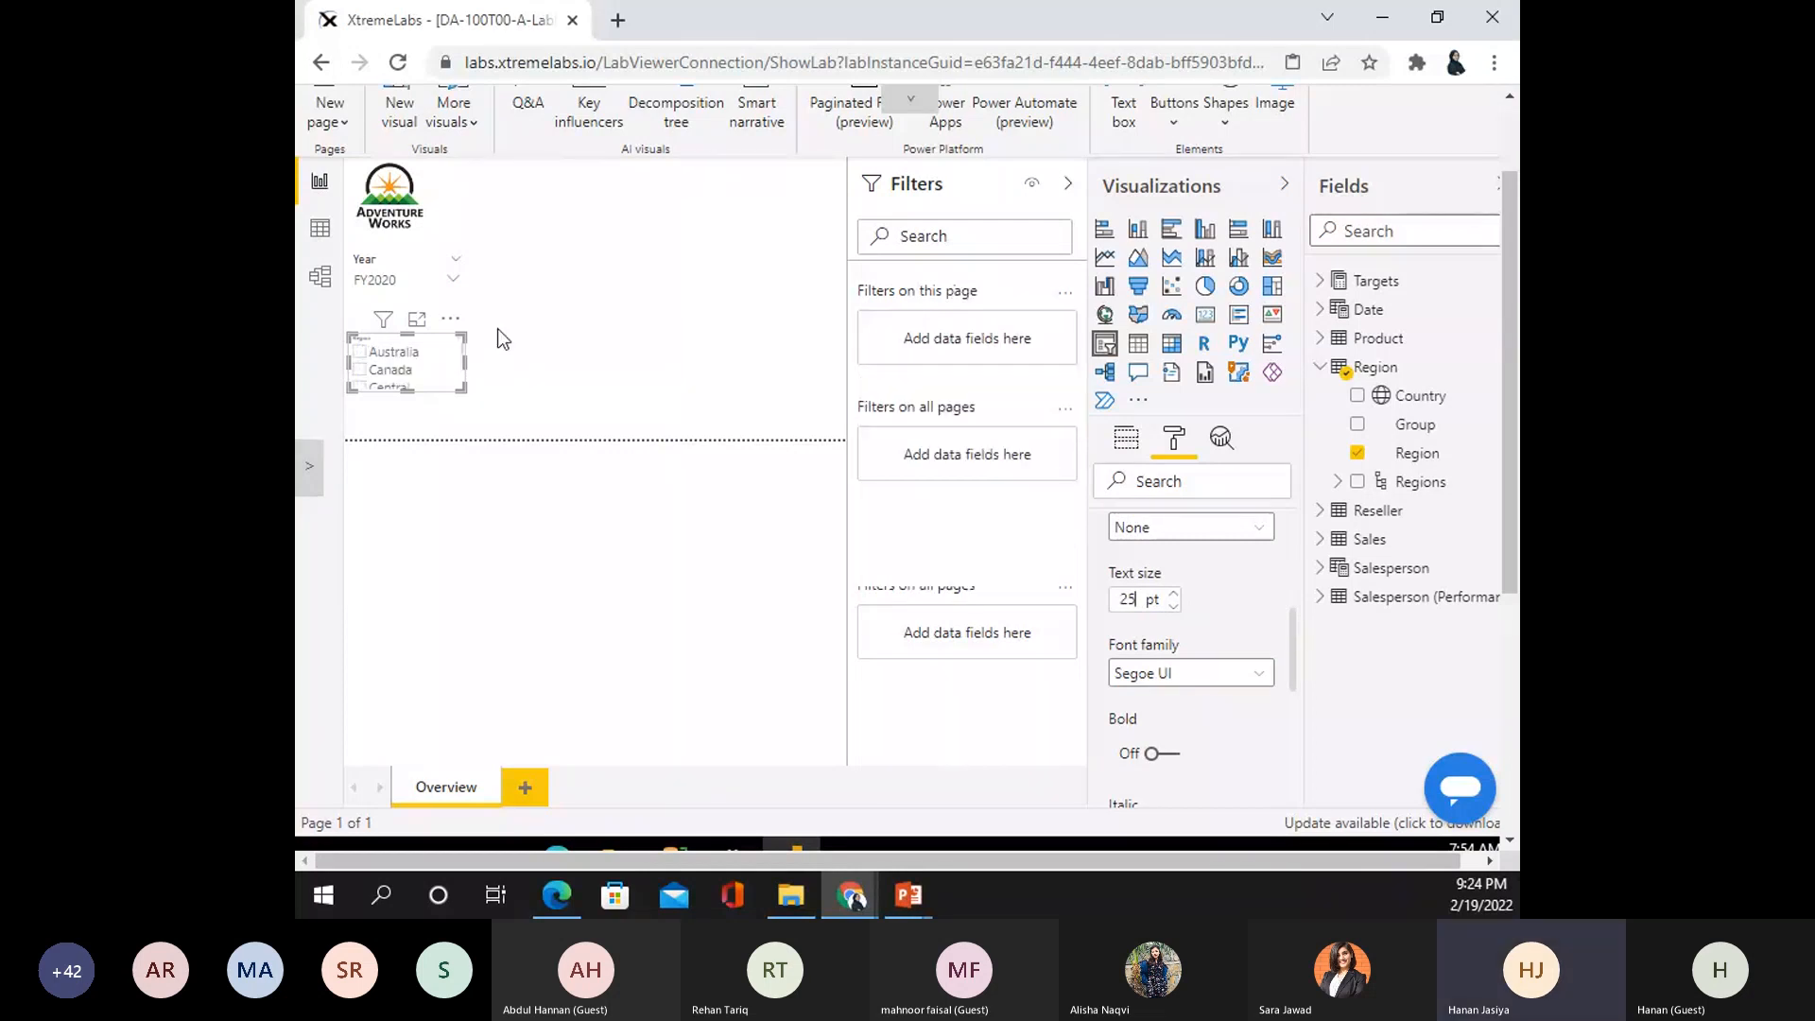
pyautogui.click(461, 385)
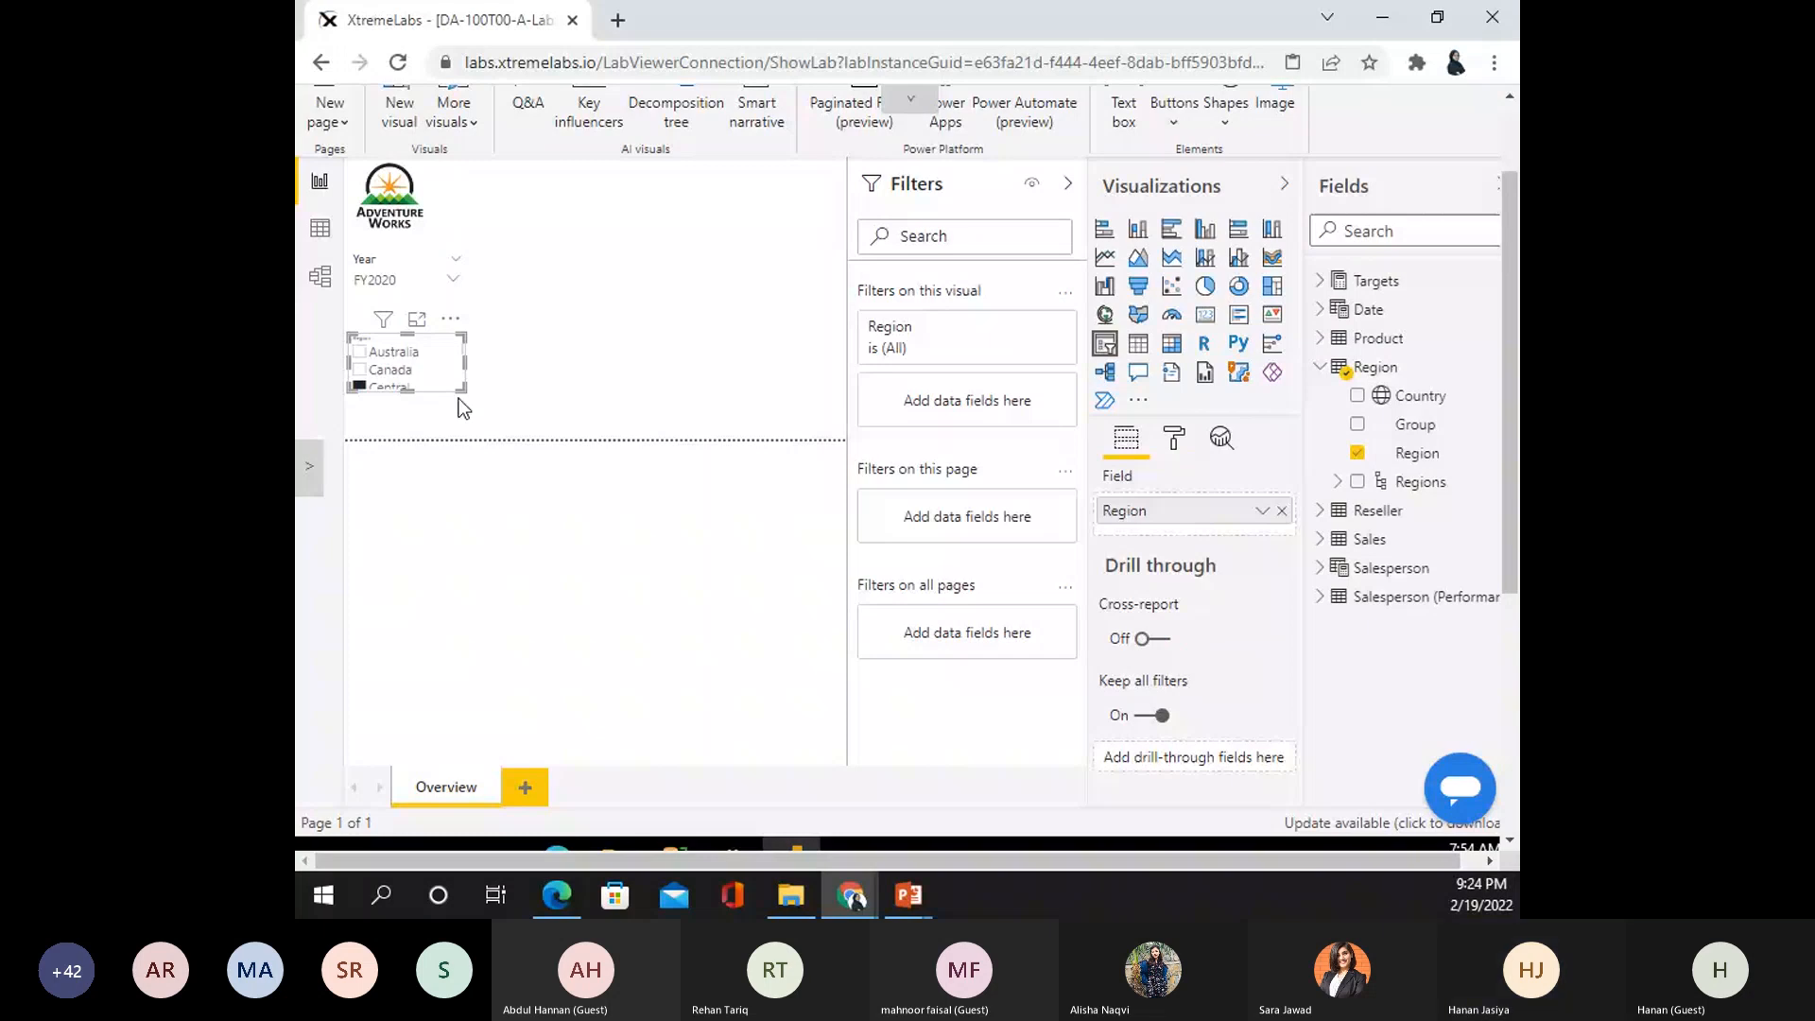
pyautogui.moveTo(458, 399); pyautogui.dragTo(459, 416)
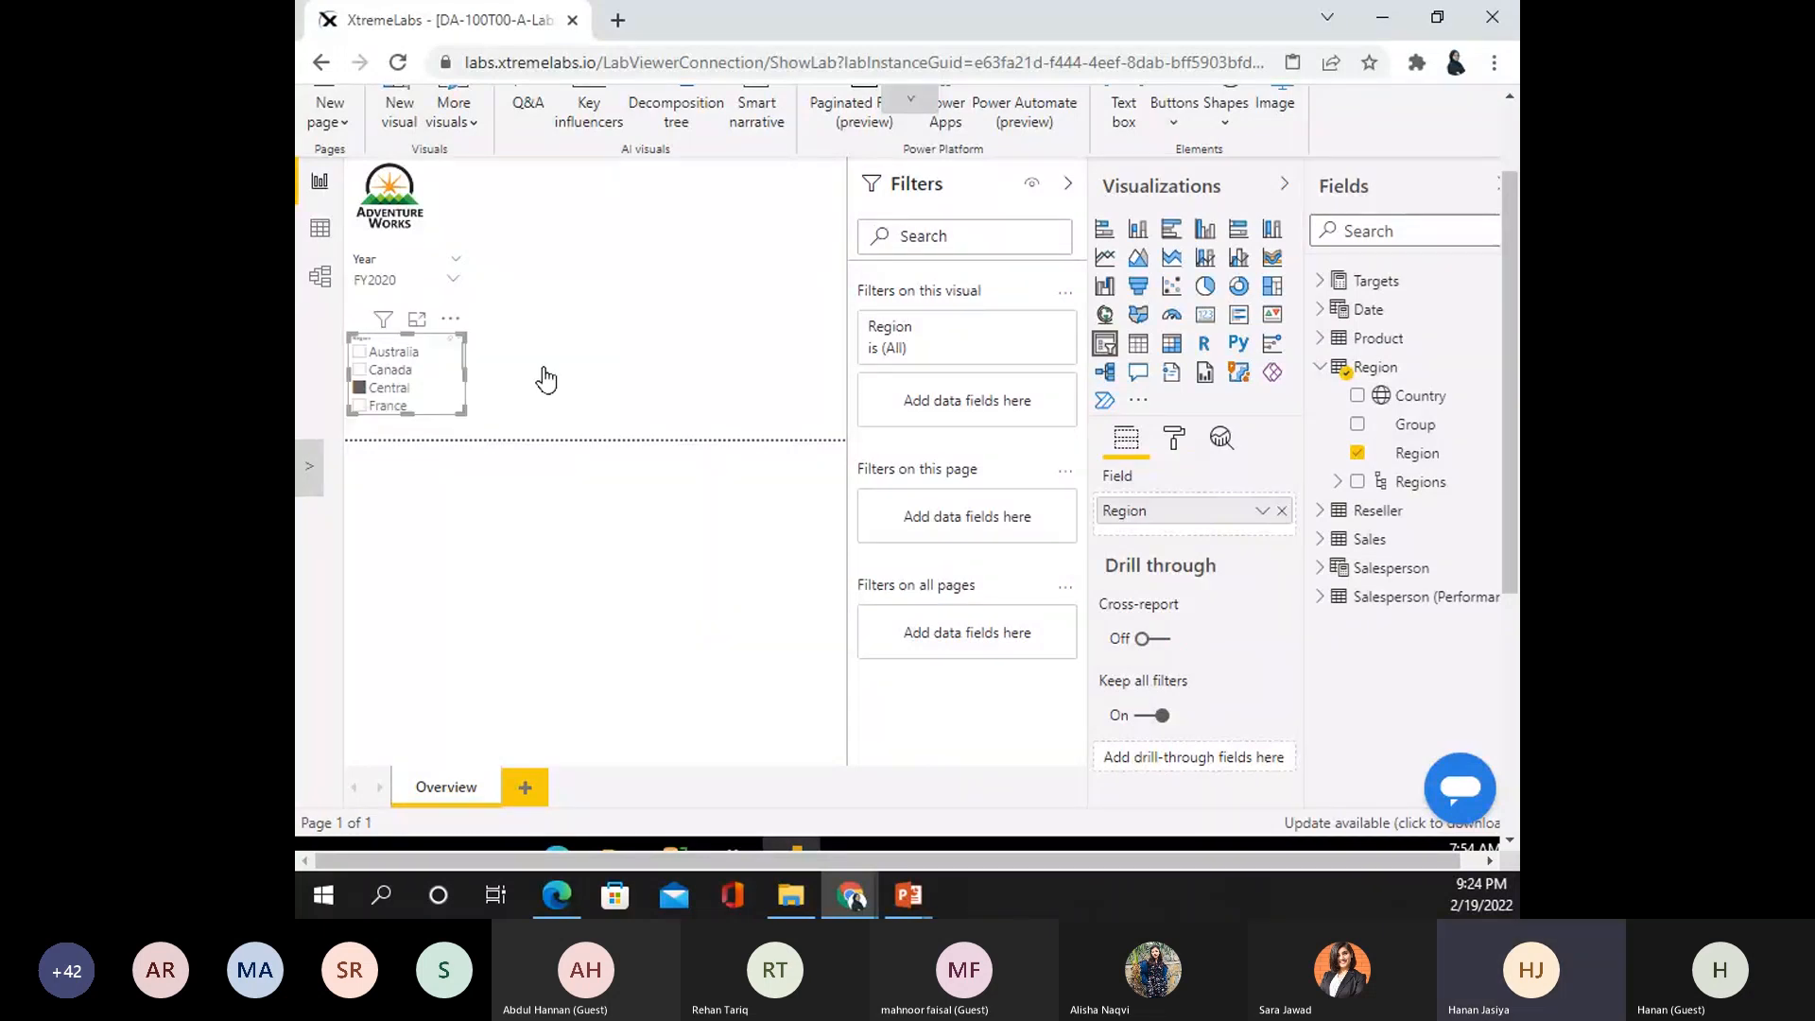
pyautogui.click(361, 388)
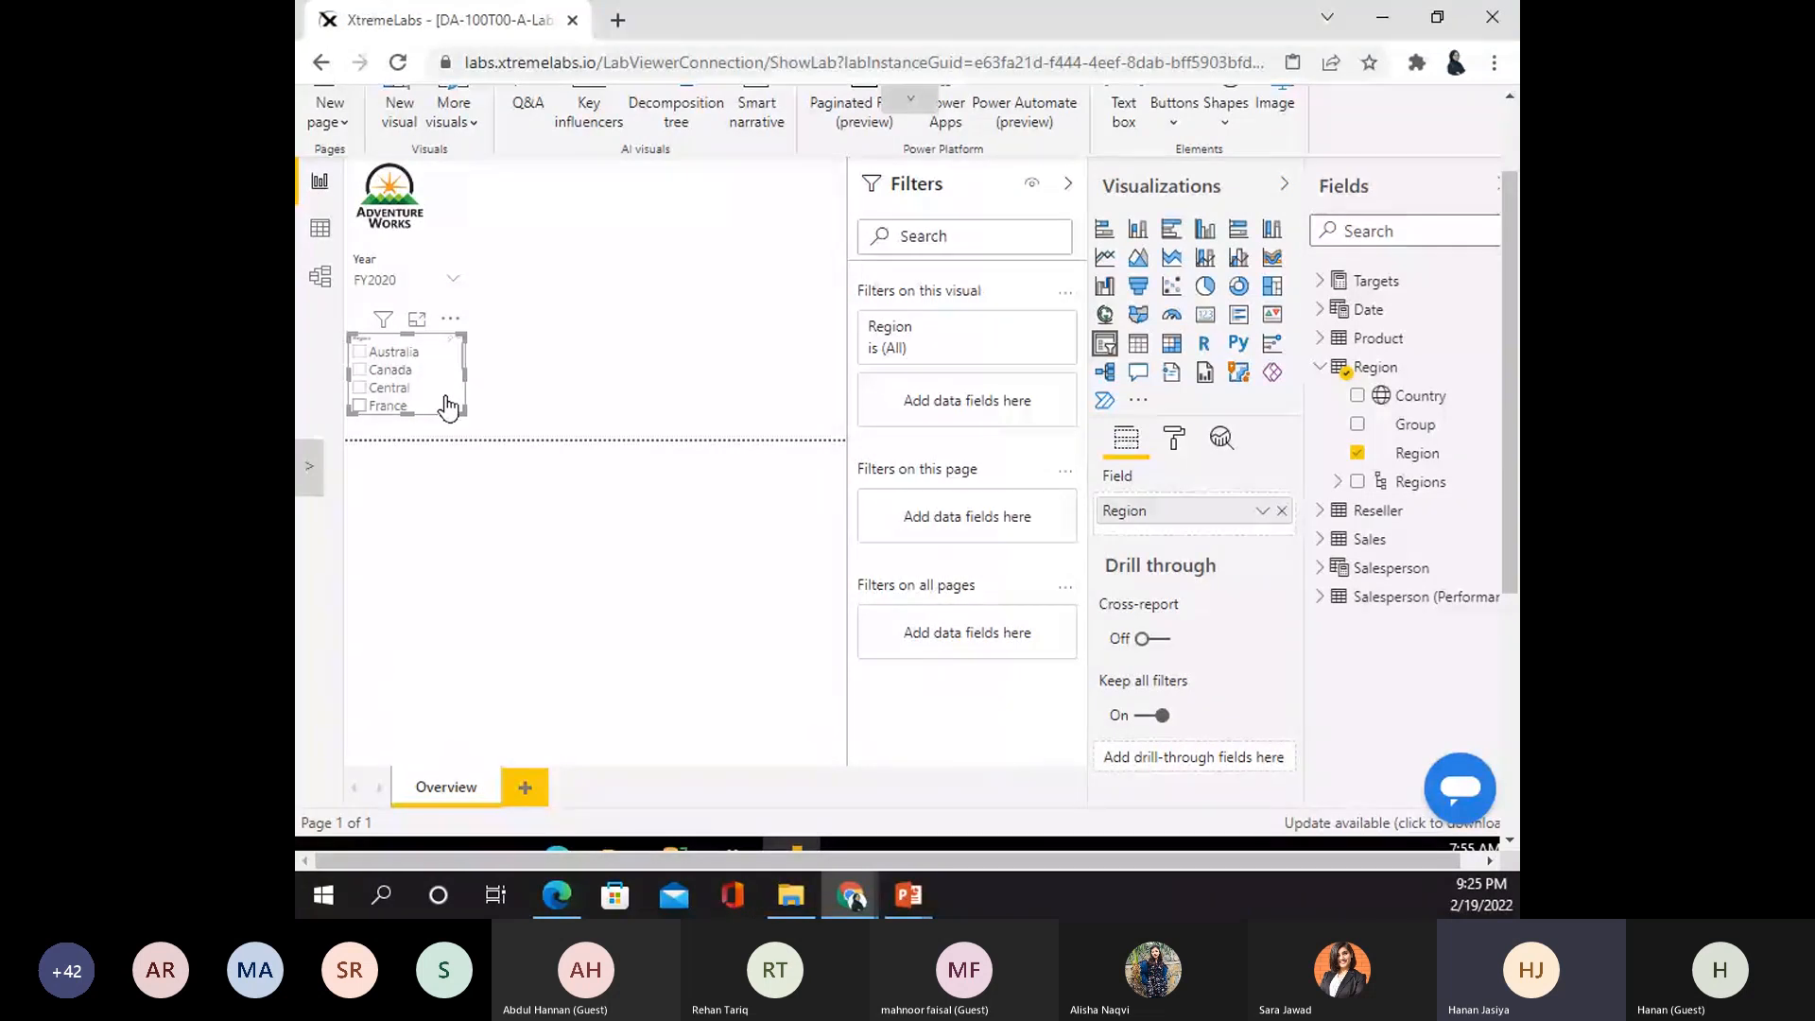
# - Turn on the Region slicer's Select all option, leaving single select switched off
pyautogui.click(1176, 449)
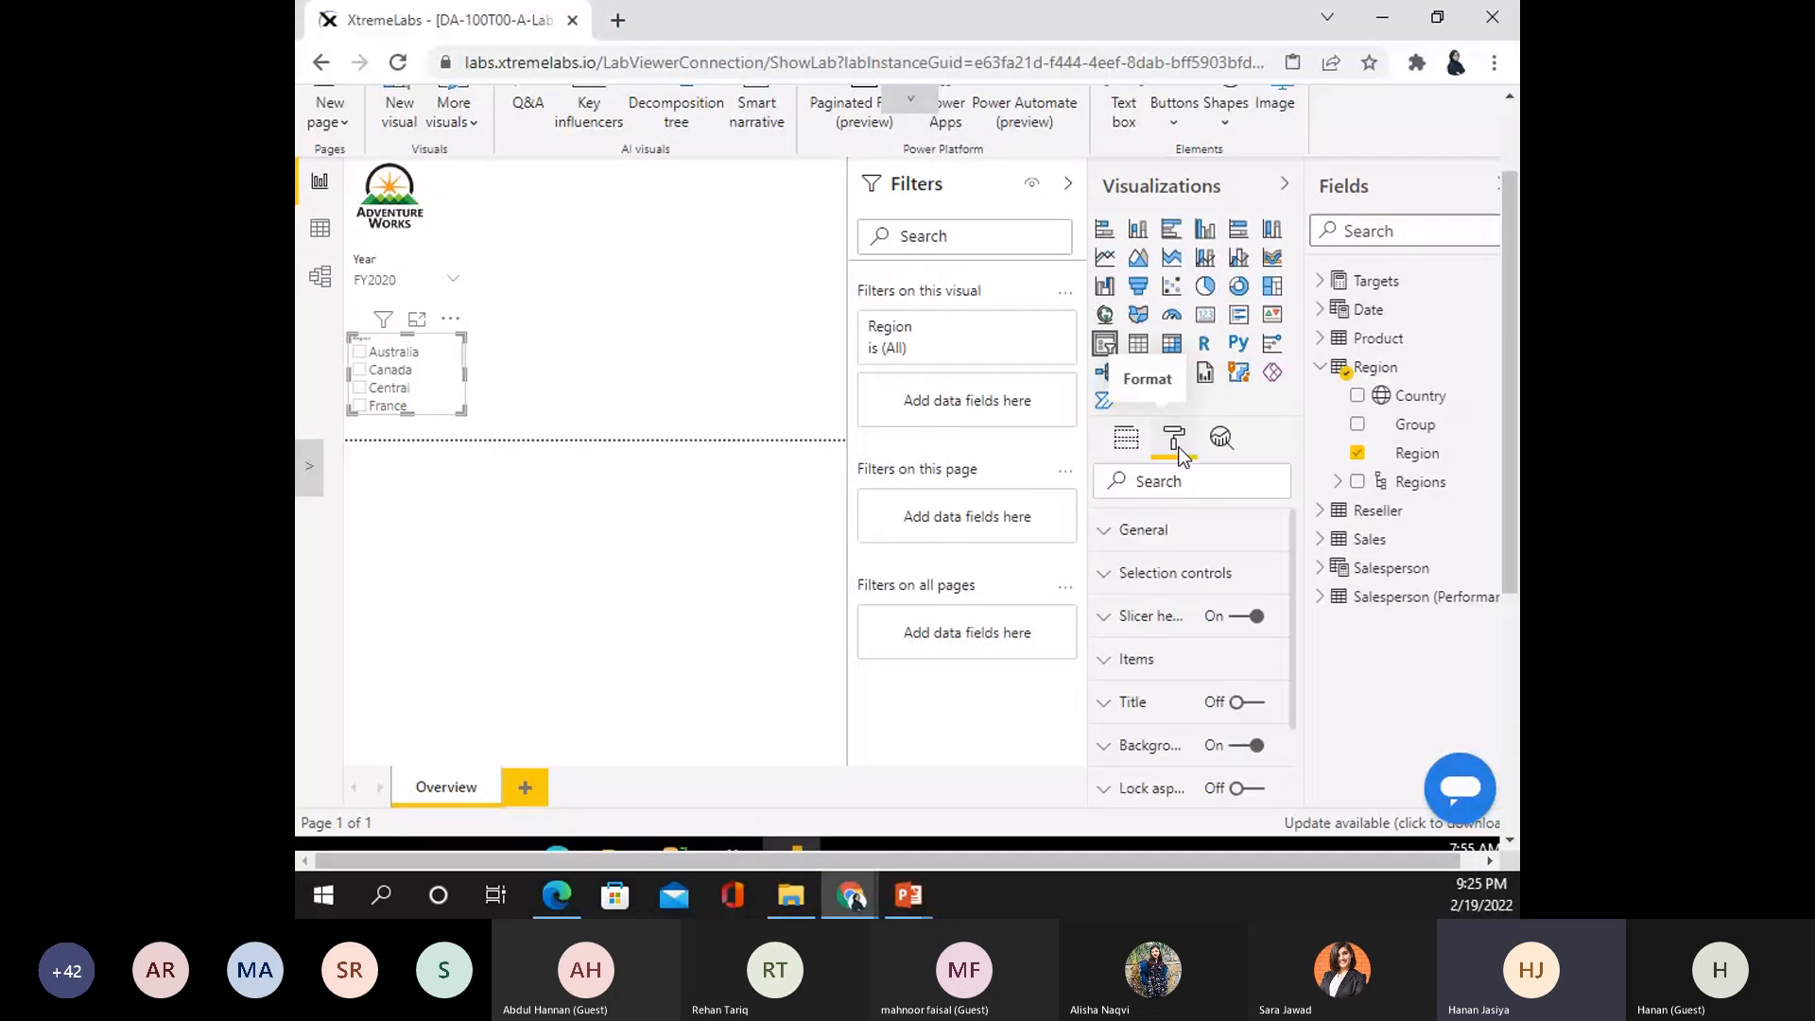
pyautogui.click(1172, 582)
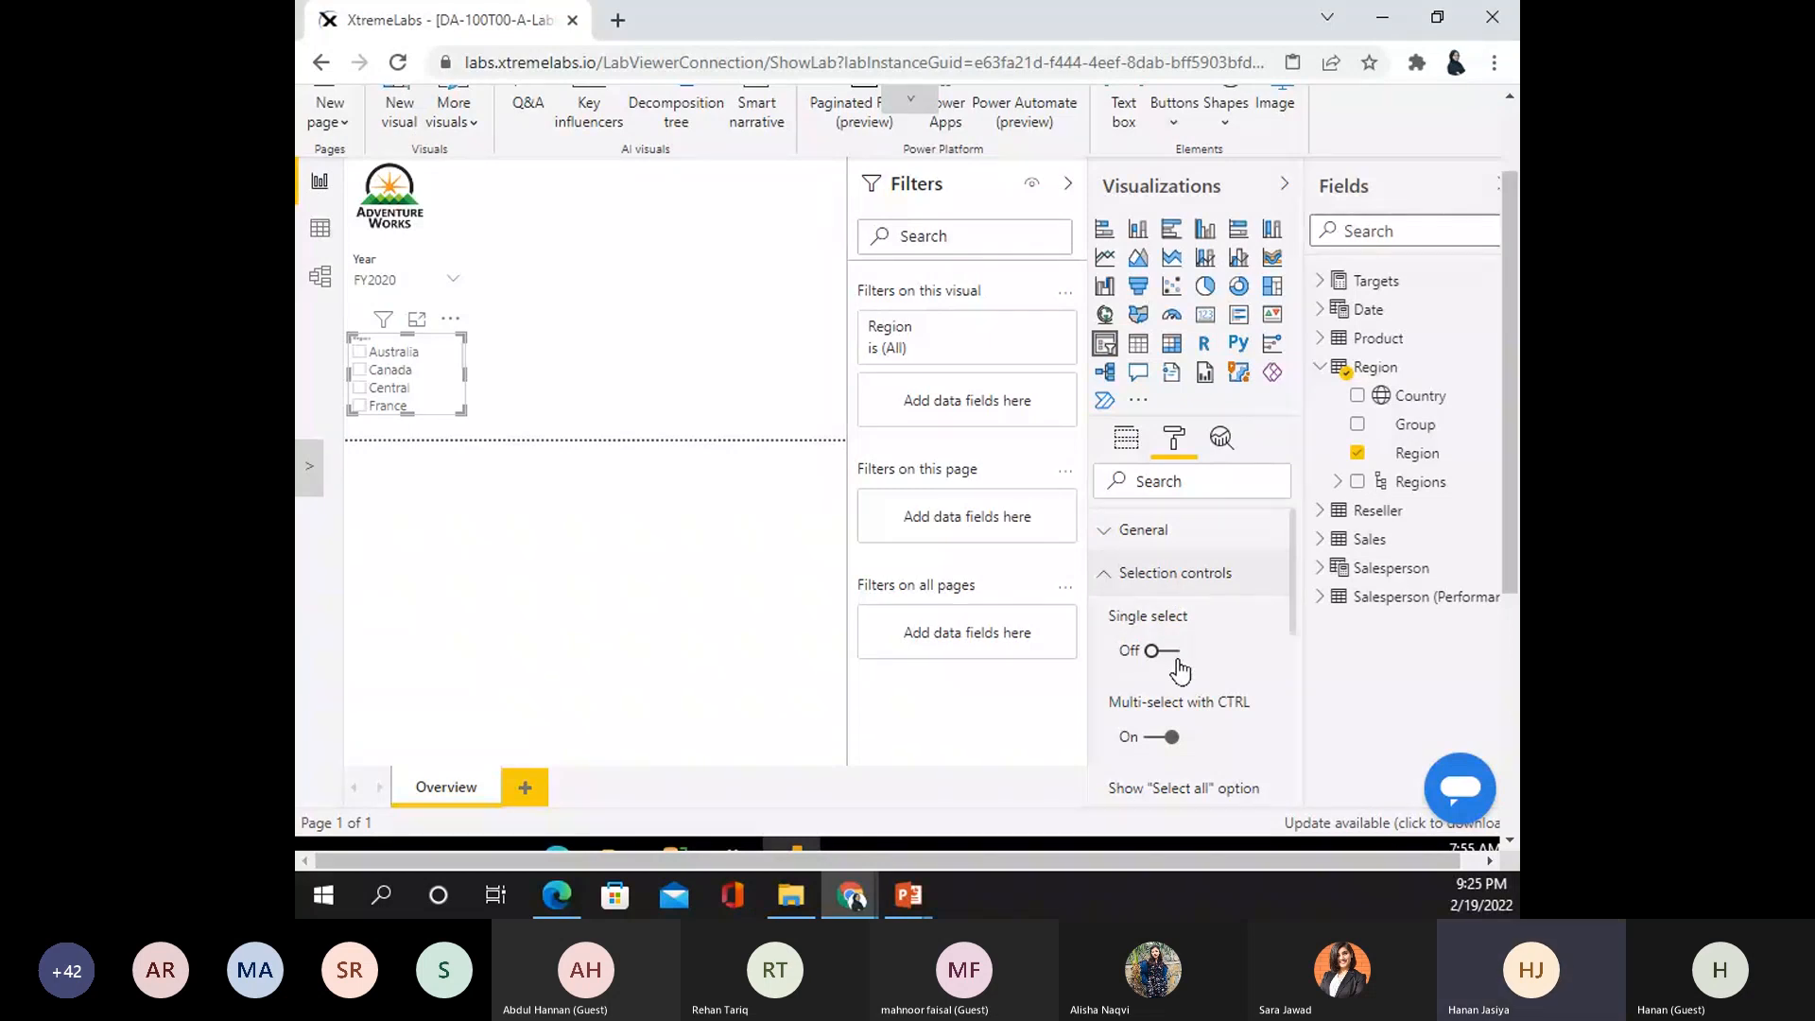
pyautogui.scroll(-3, 1180, 673)
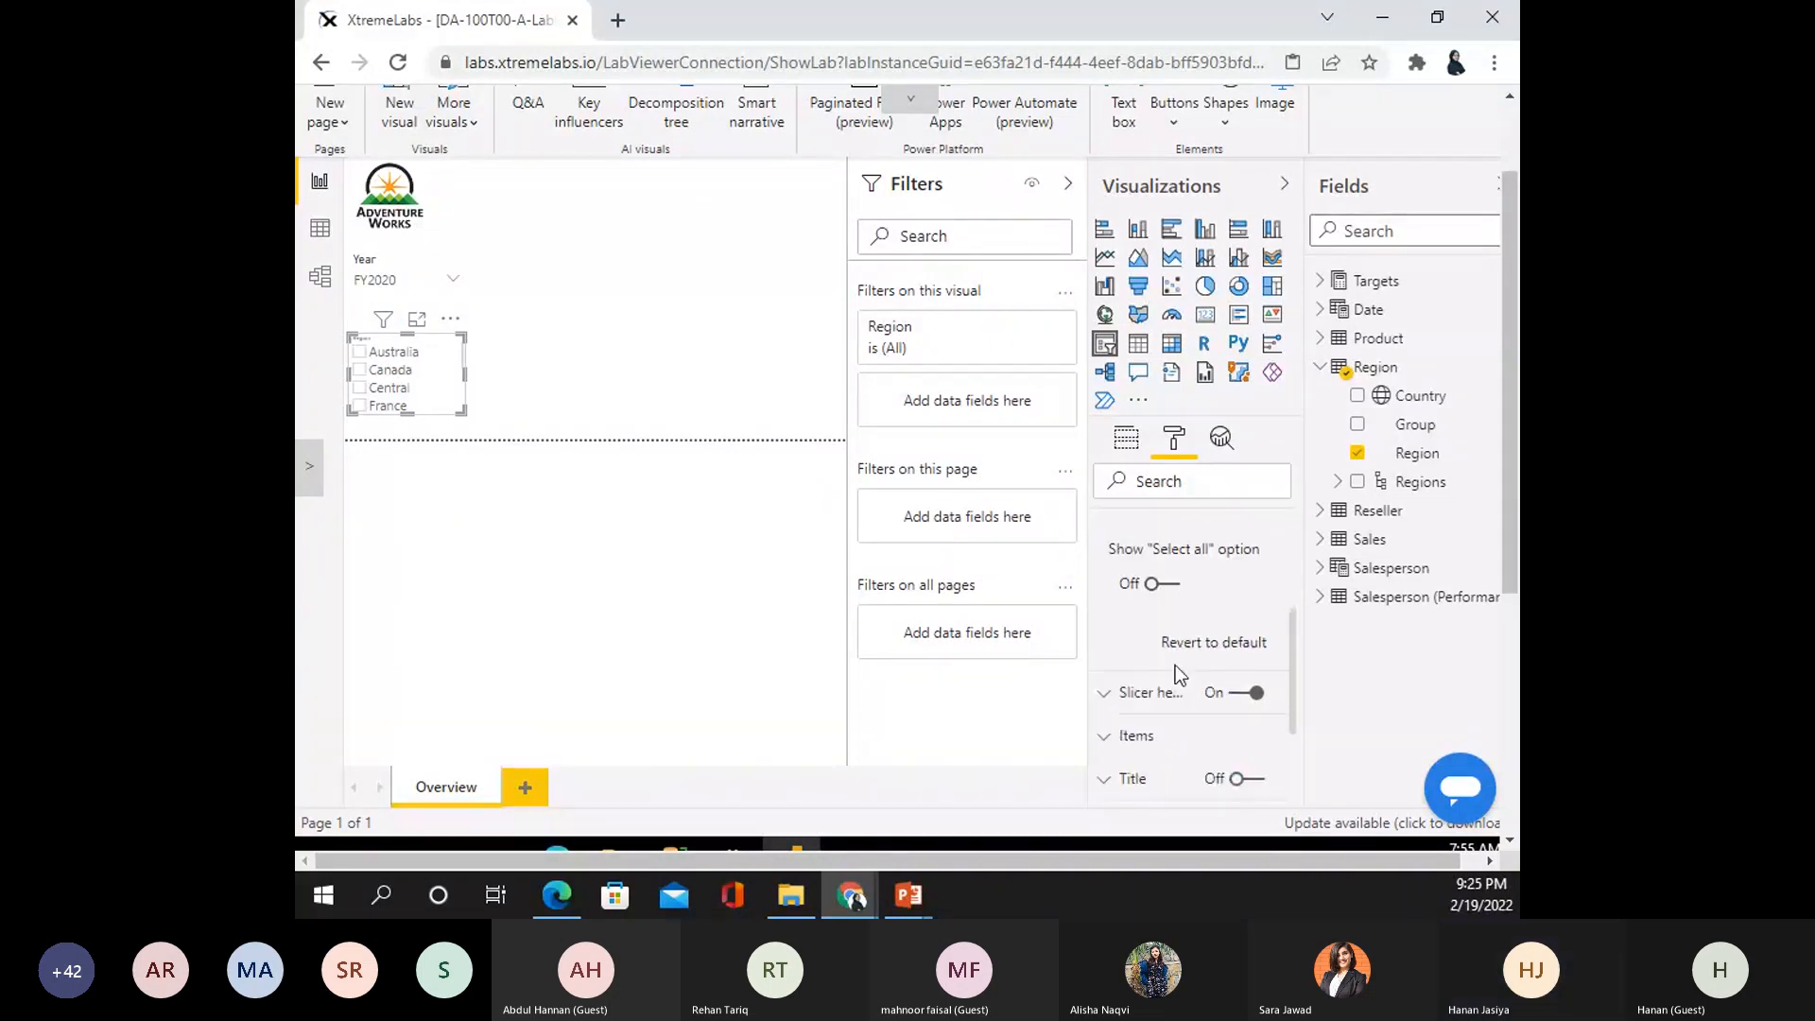
pyautogui.scroll(3, 1180, 672)
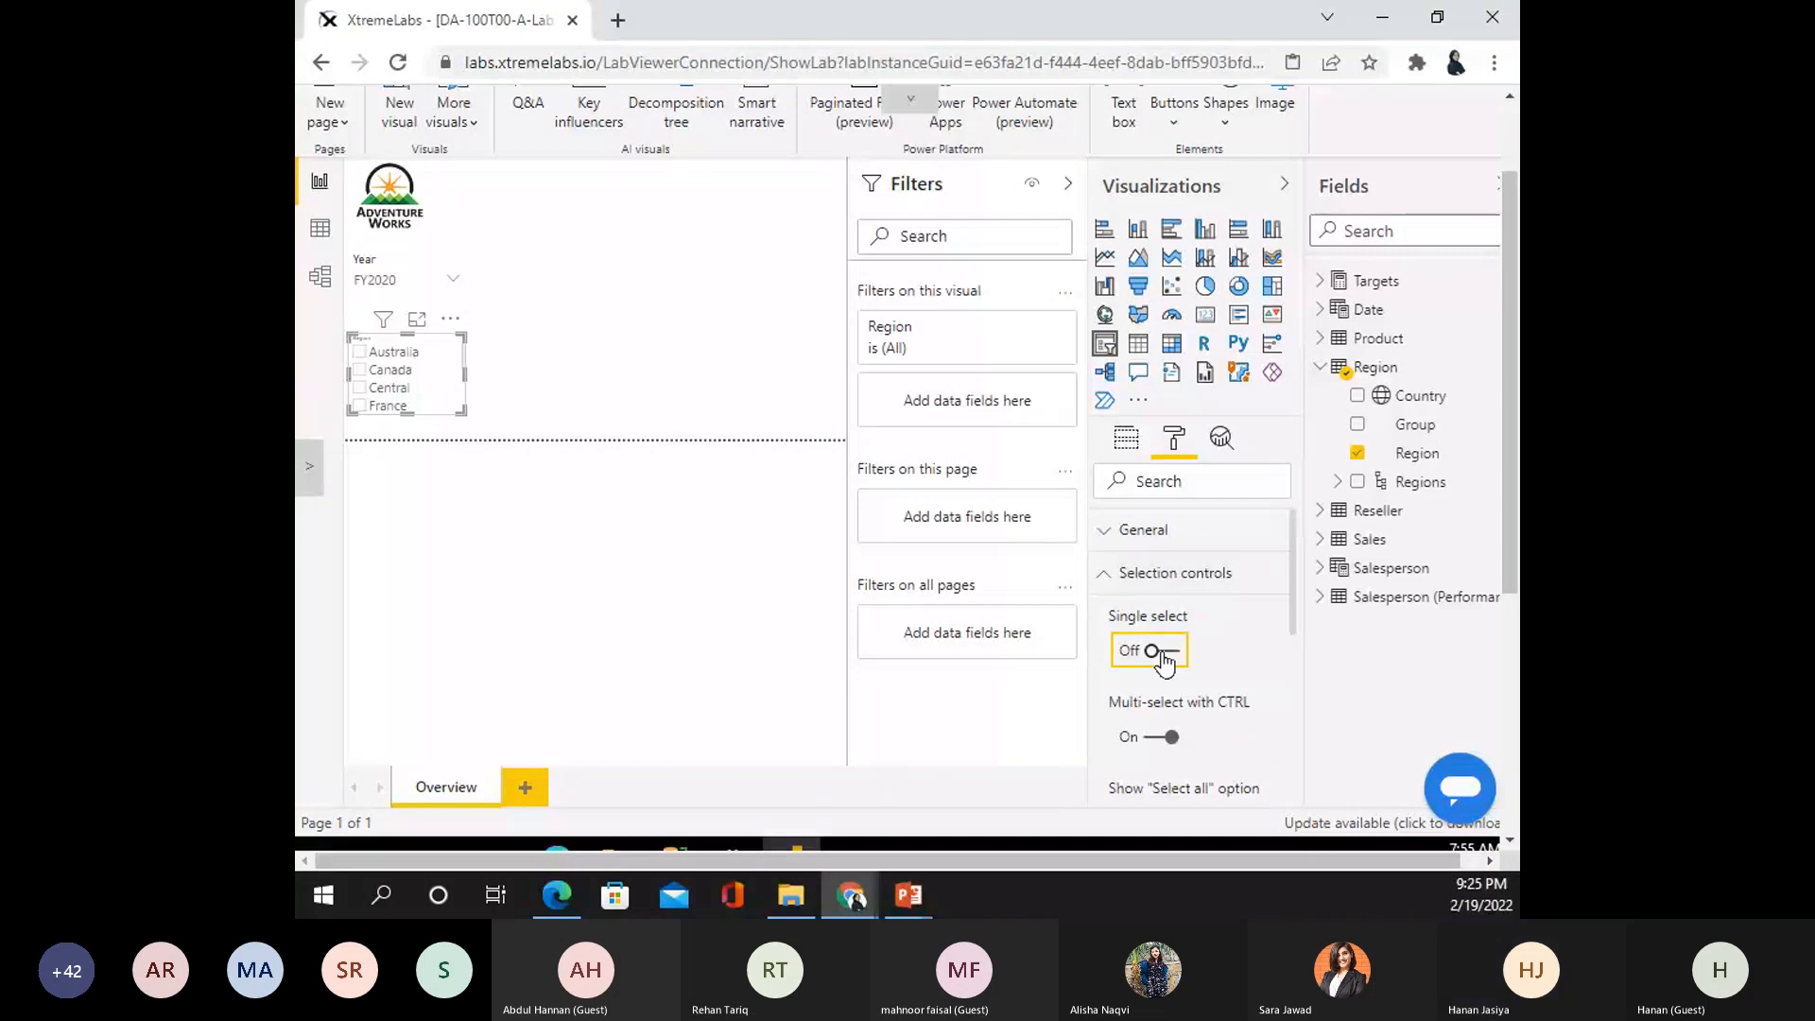
pyautogui.click(1161, 652)
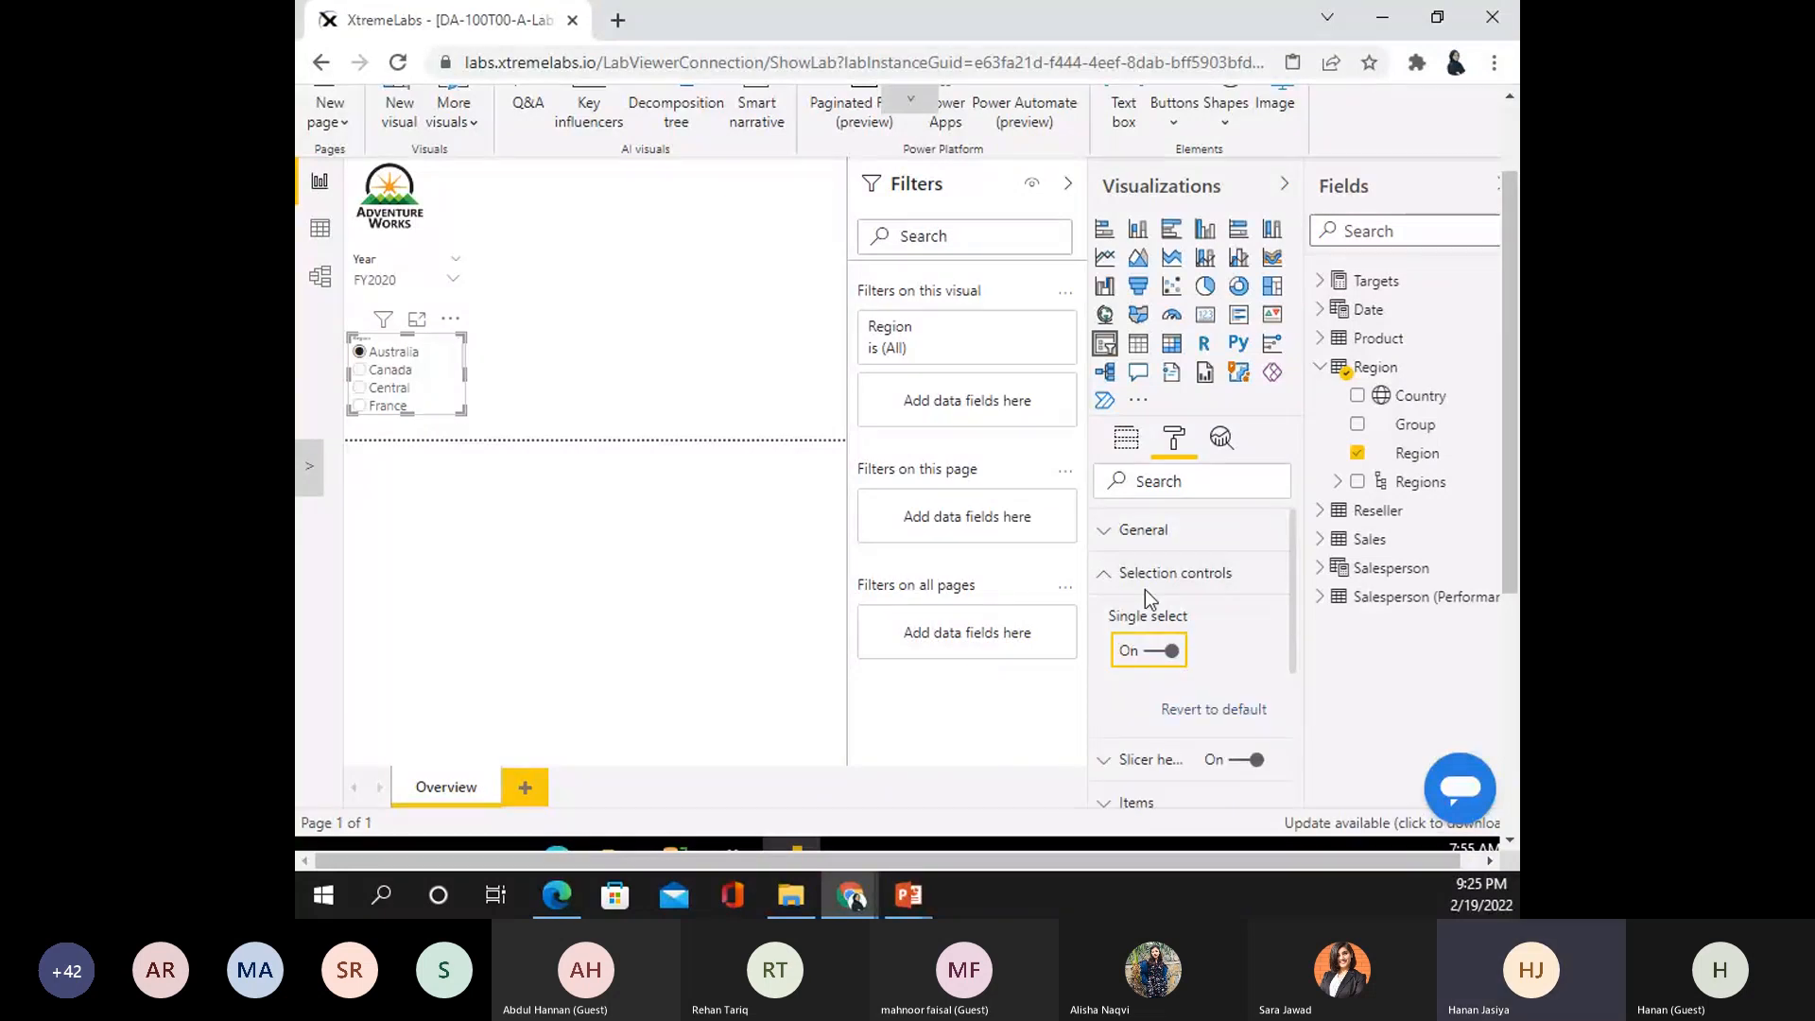
pyautogui.click(1098, 575)
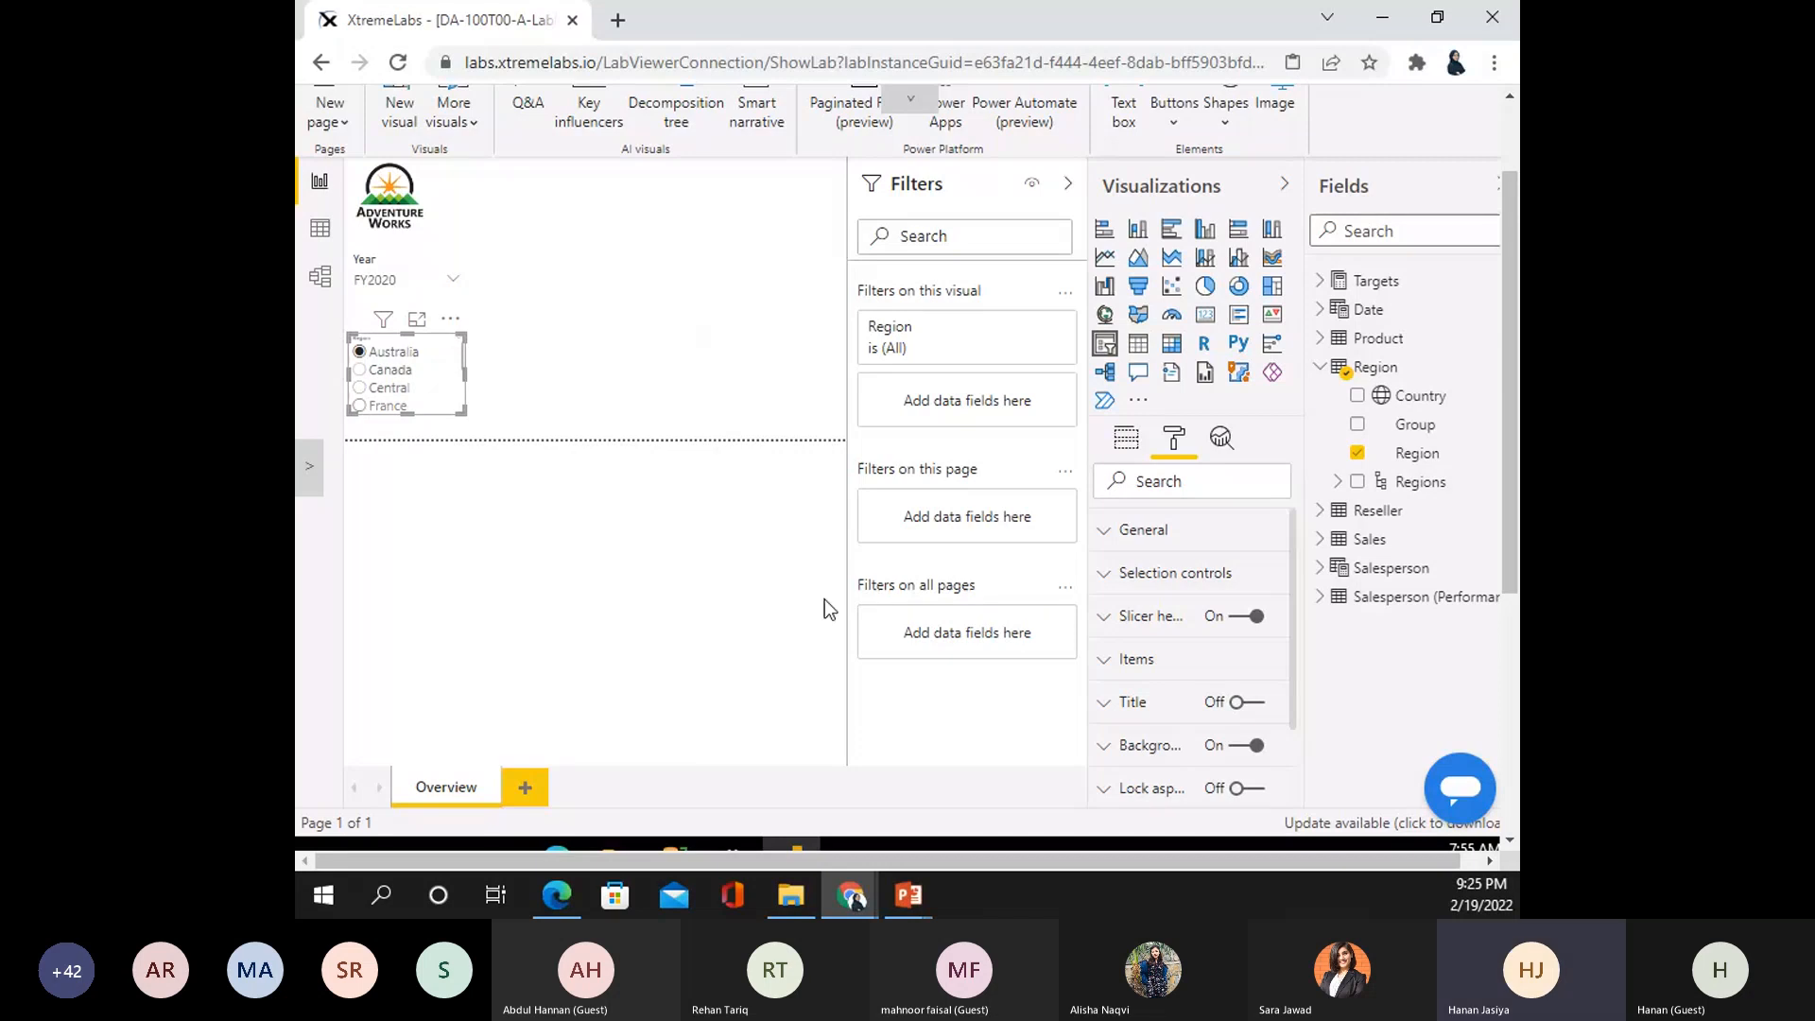
pyautogui.click(1177, 574)
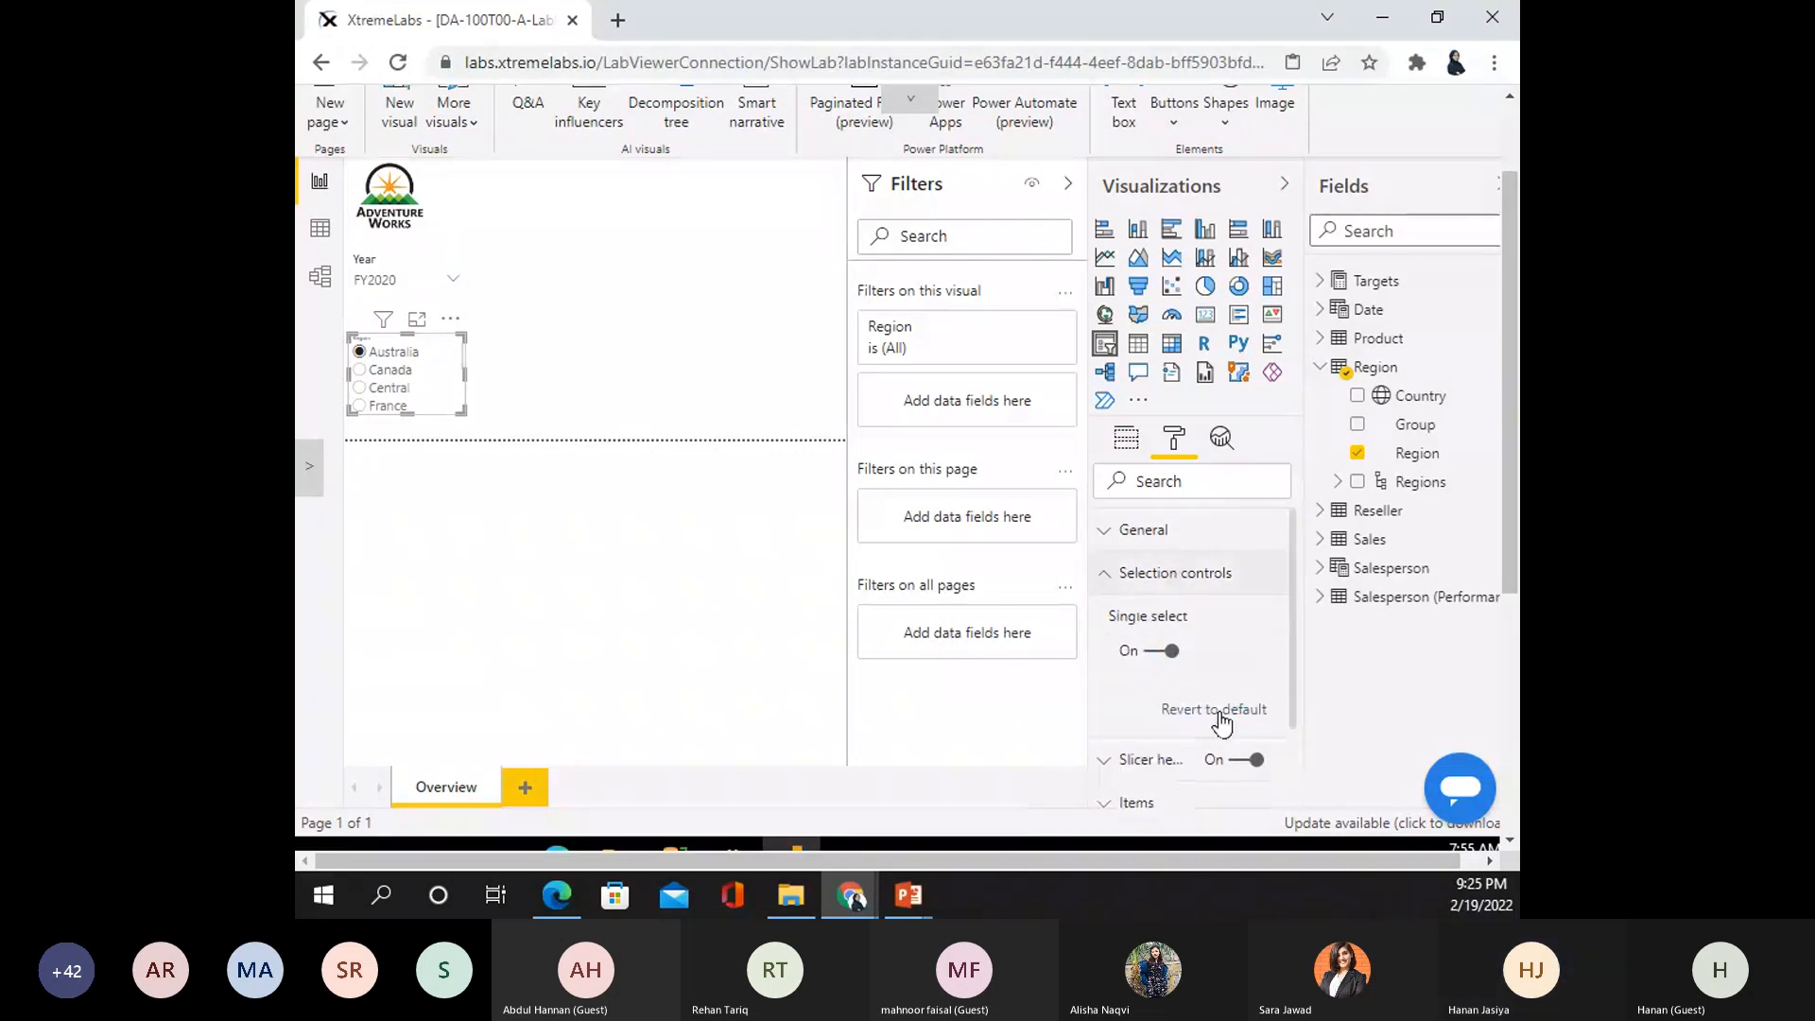
pyautogui.click(1176, 652)
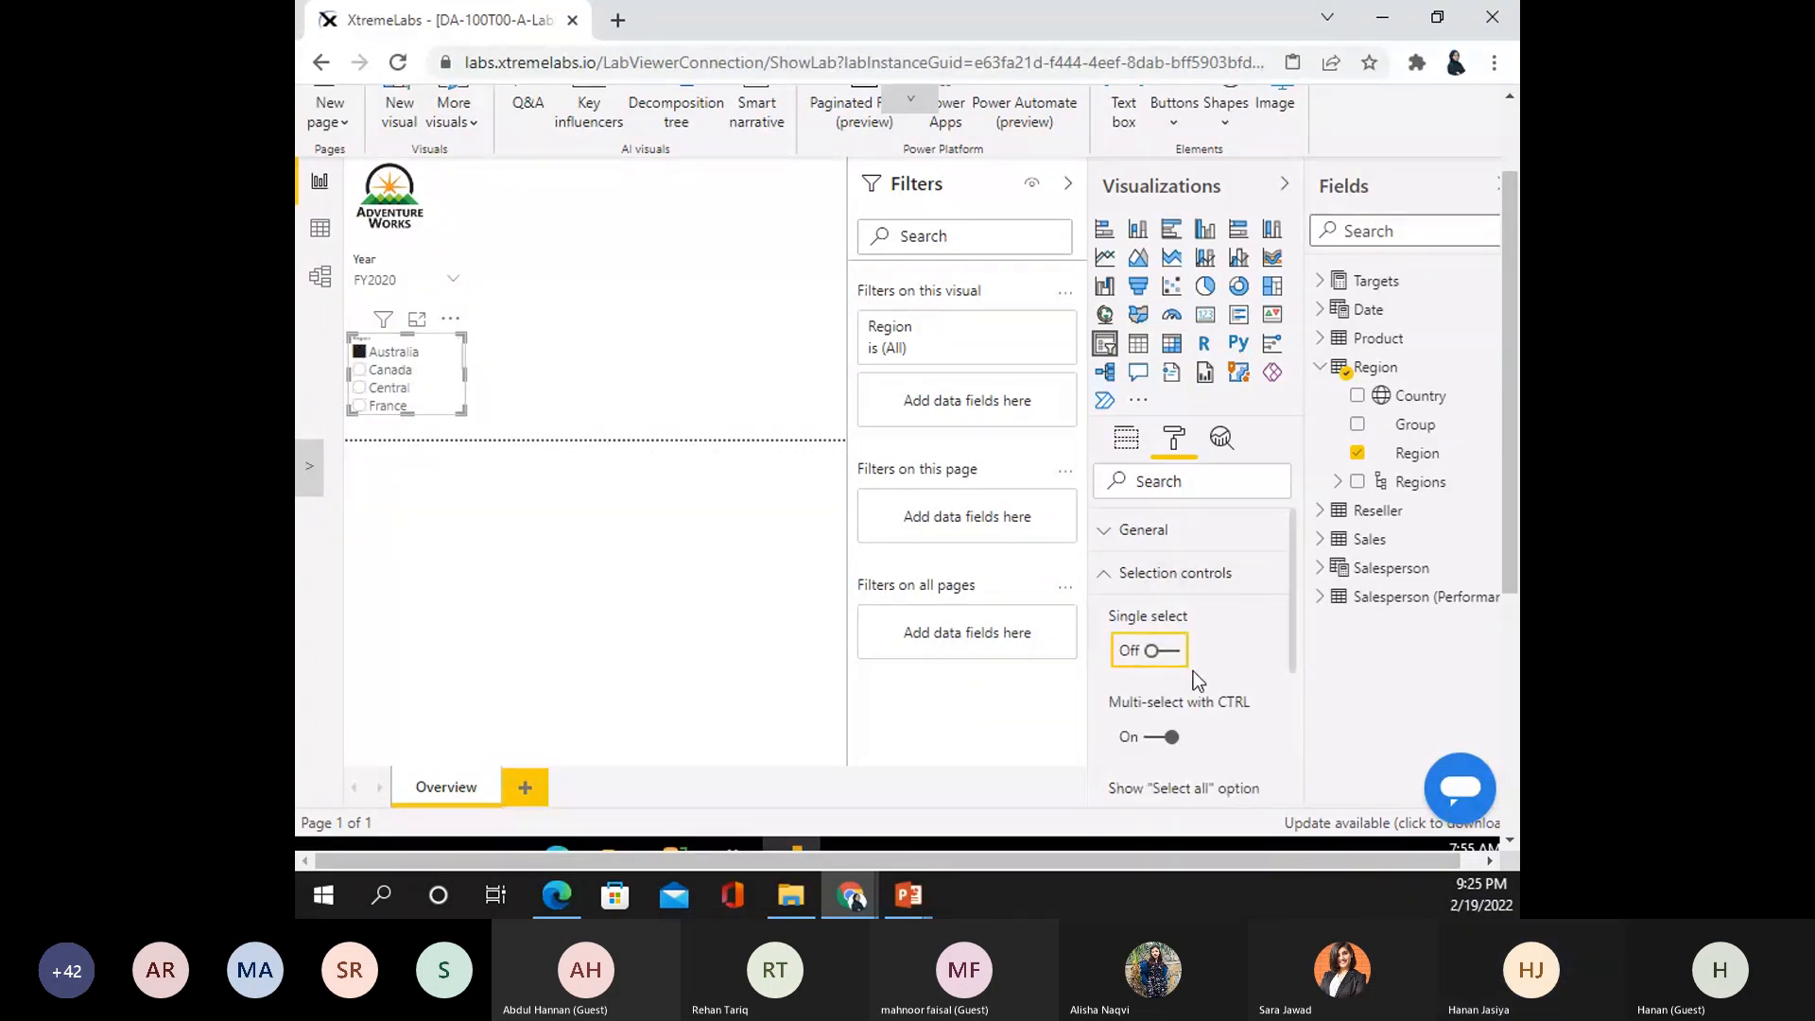
pyautogui.scroll(-3, 1177, 742)
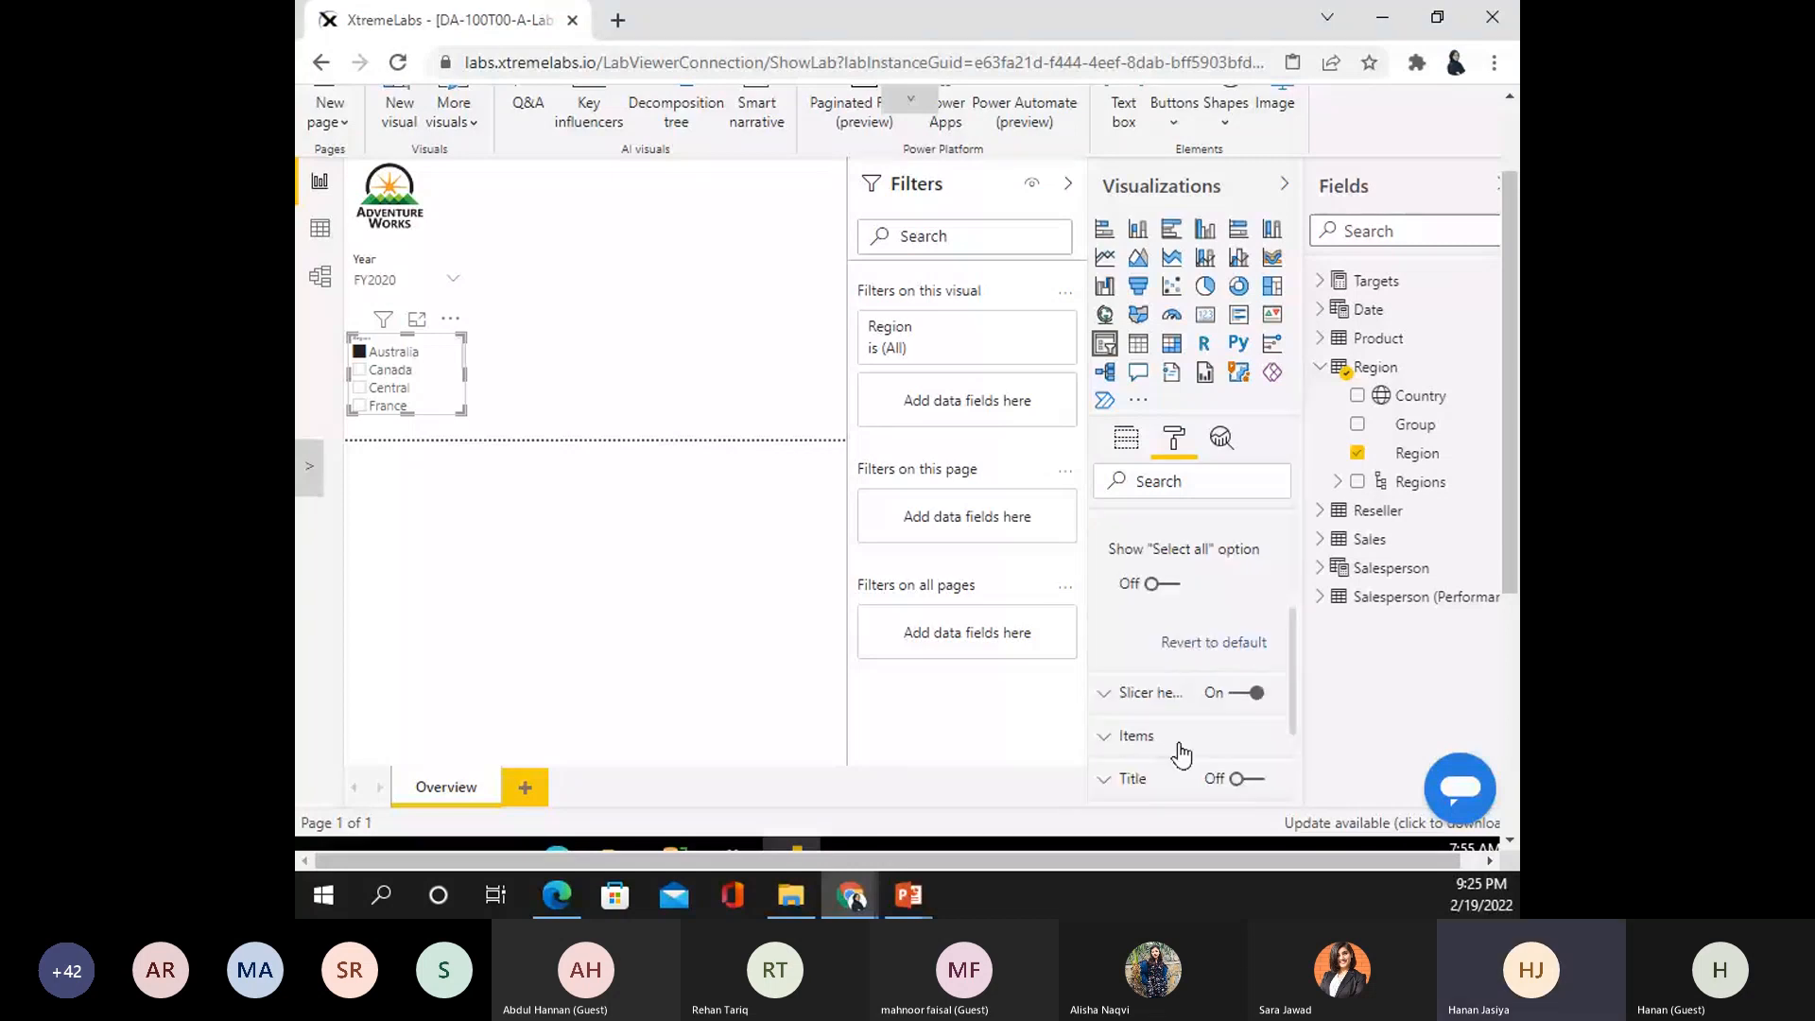
pyautogui.click(1160, 583)
pyautogui.click(361, 370)
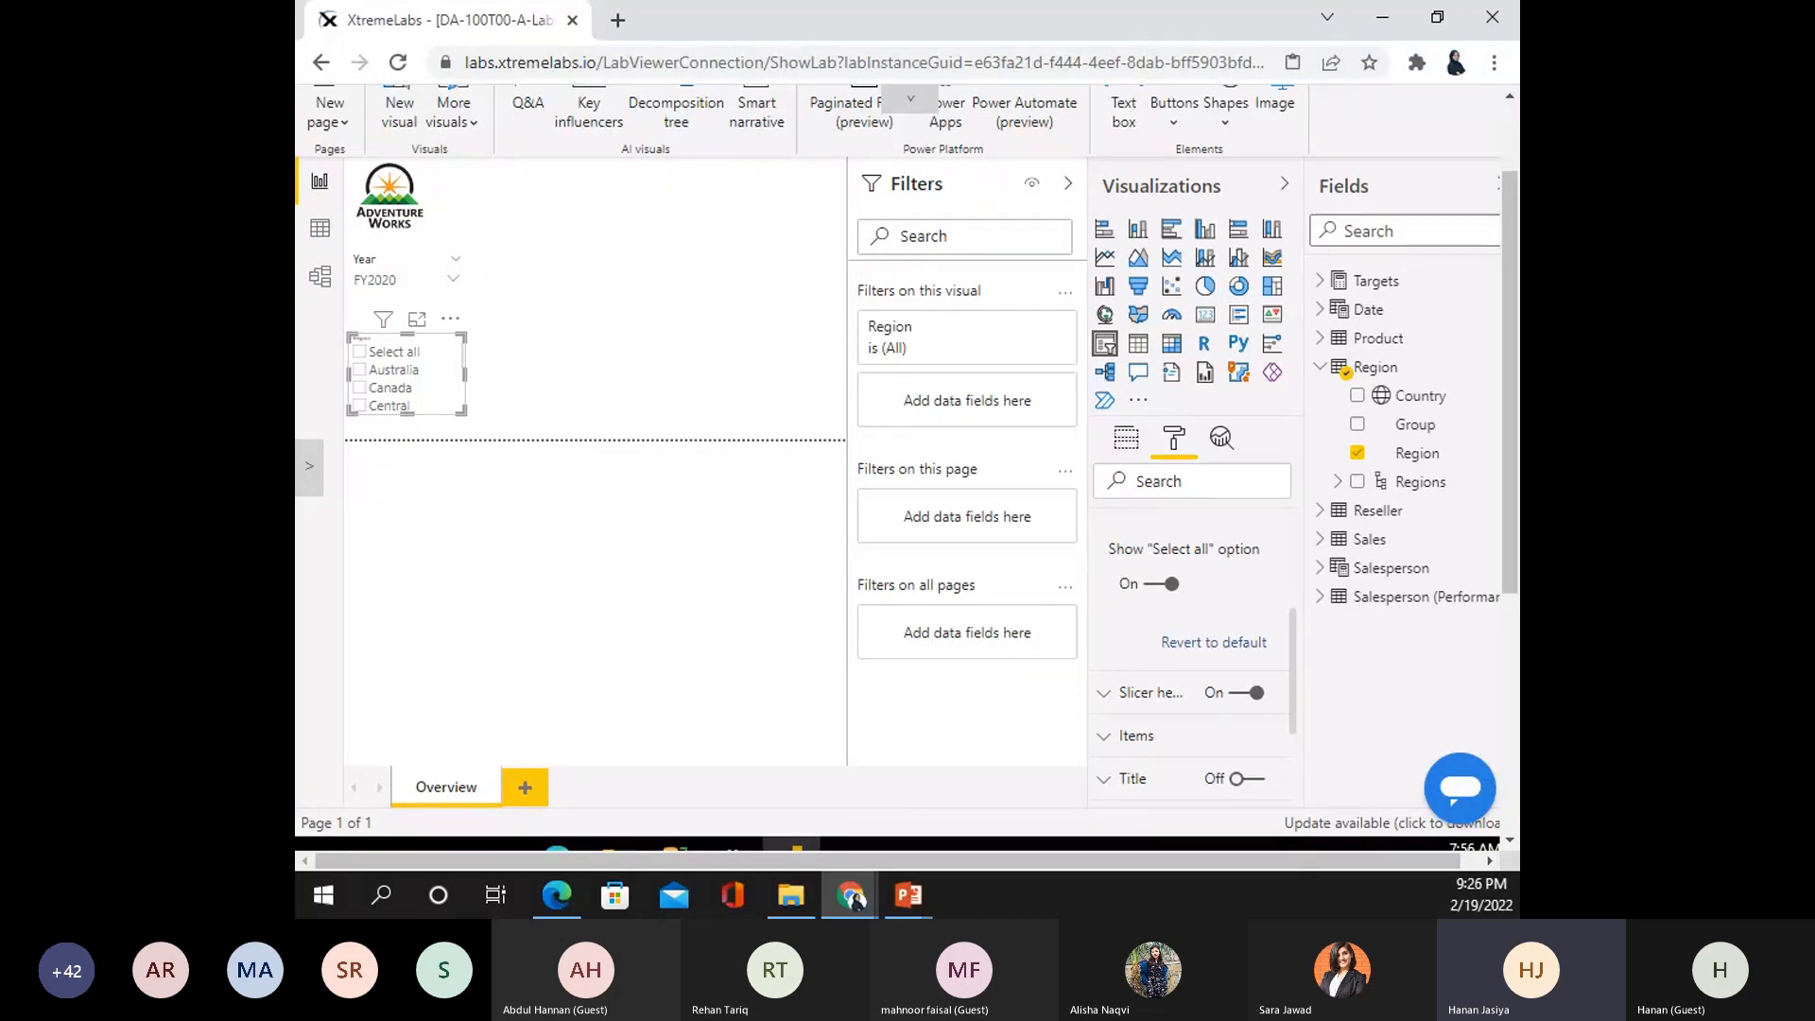
# - Add an enlarged line and stacked column chart beside the slicers with Date's Month on the shared axis
pyautogui.click(560, 350)
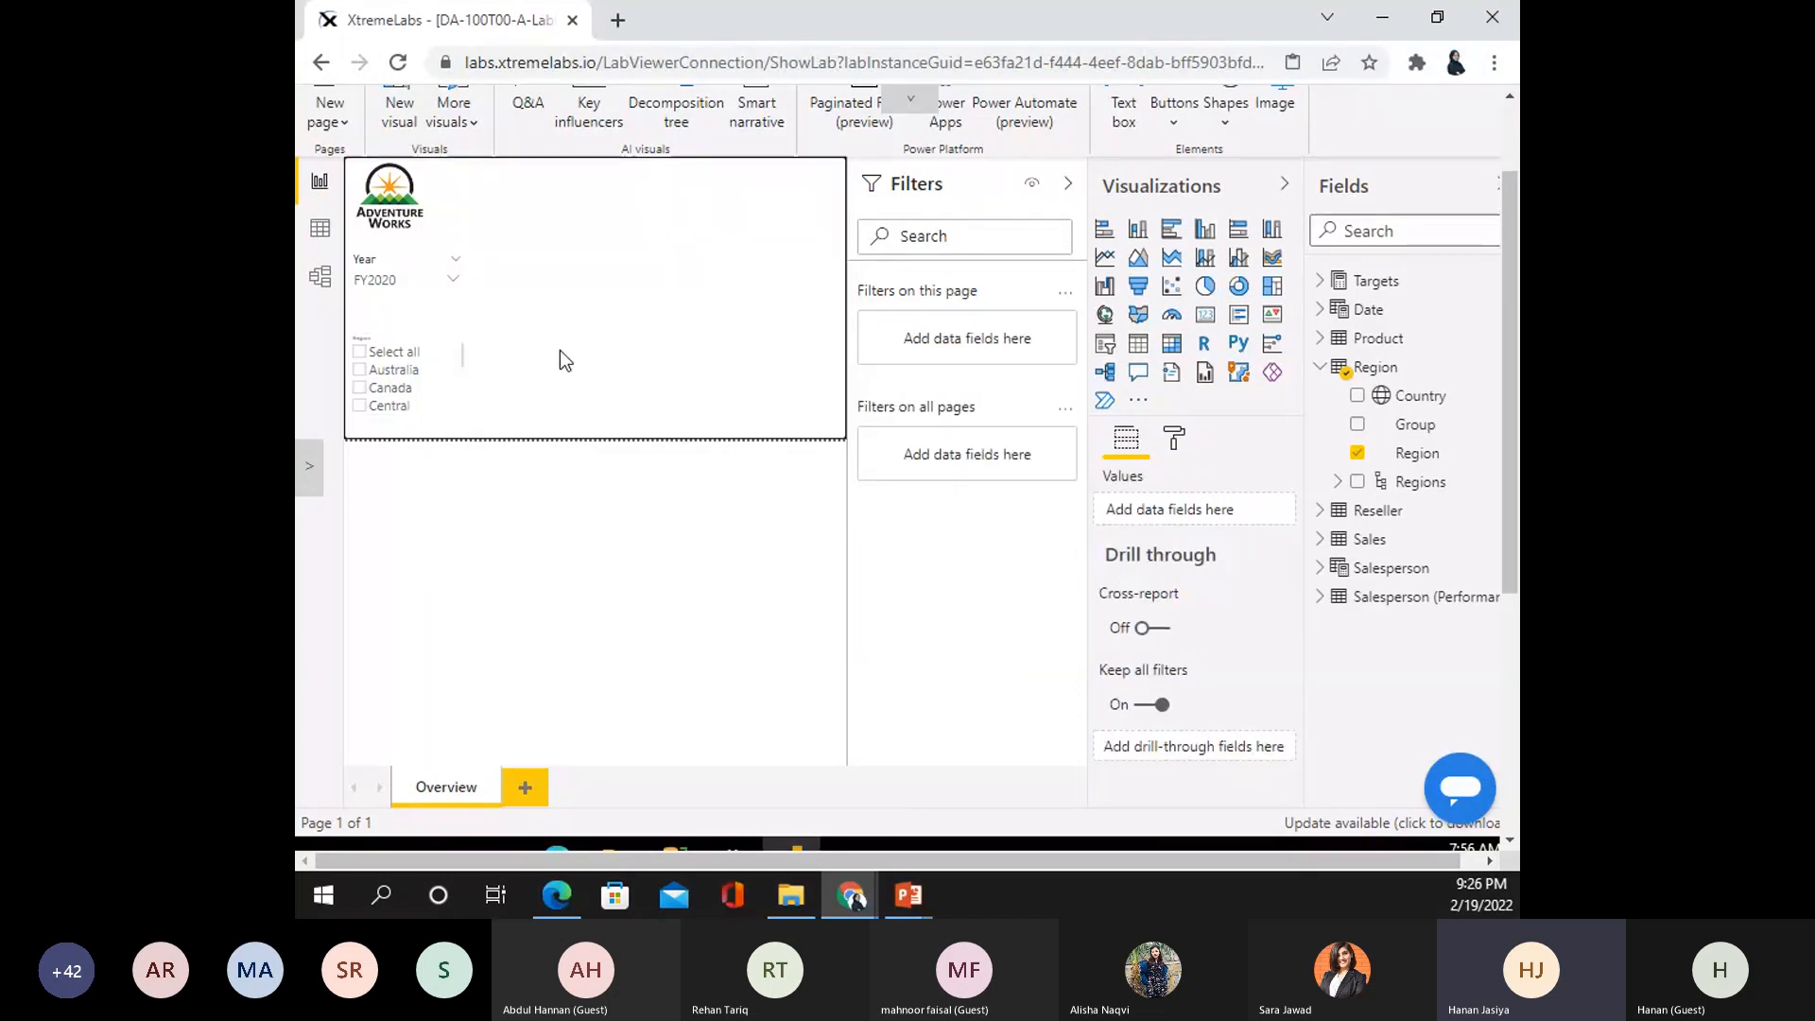
pyautogui.click(1203, 264)
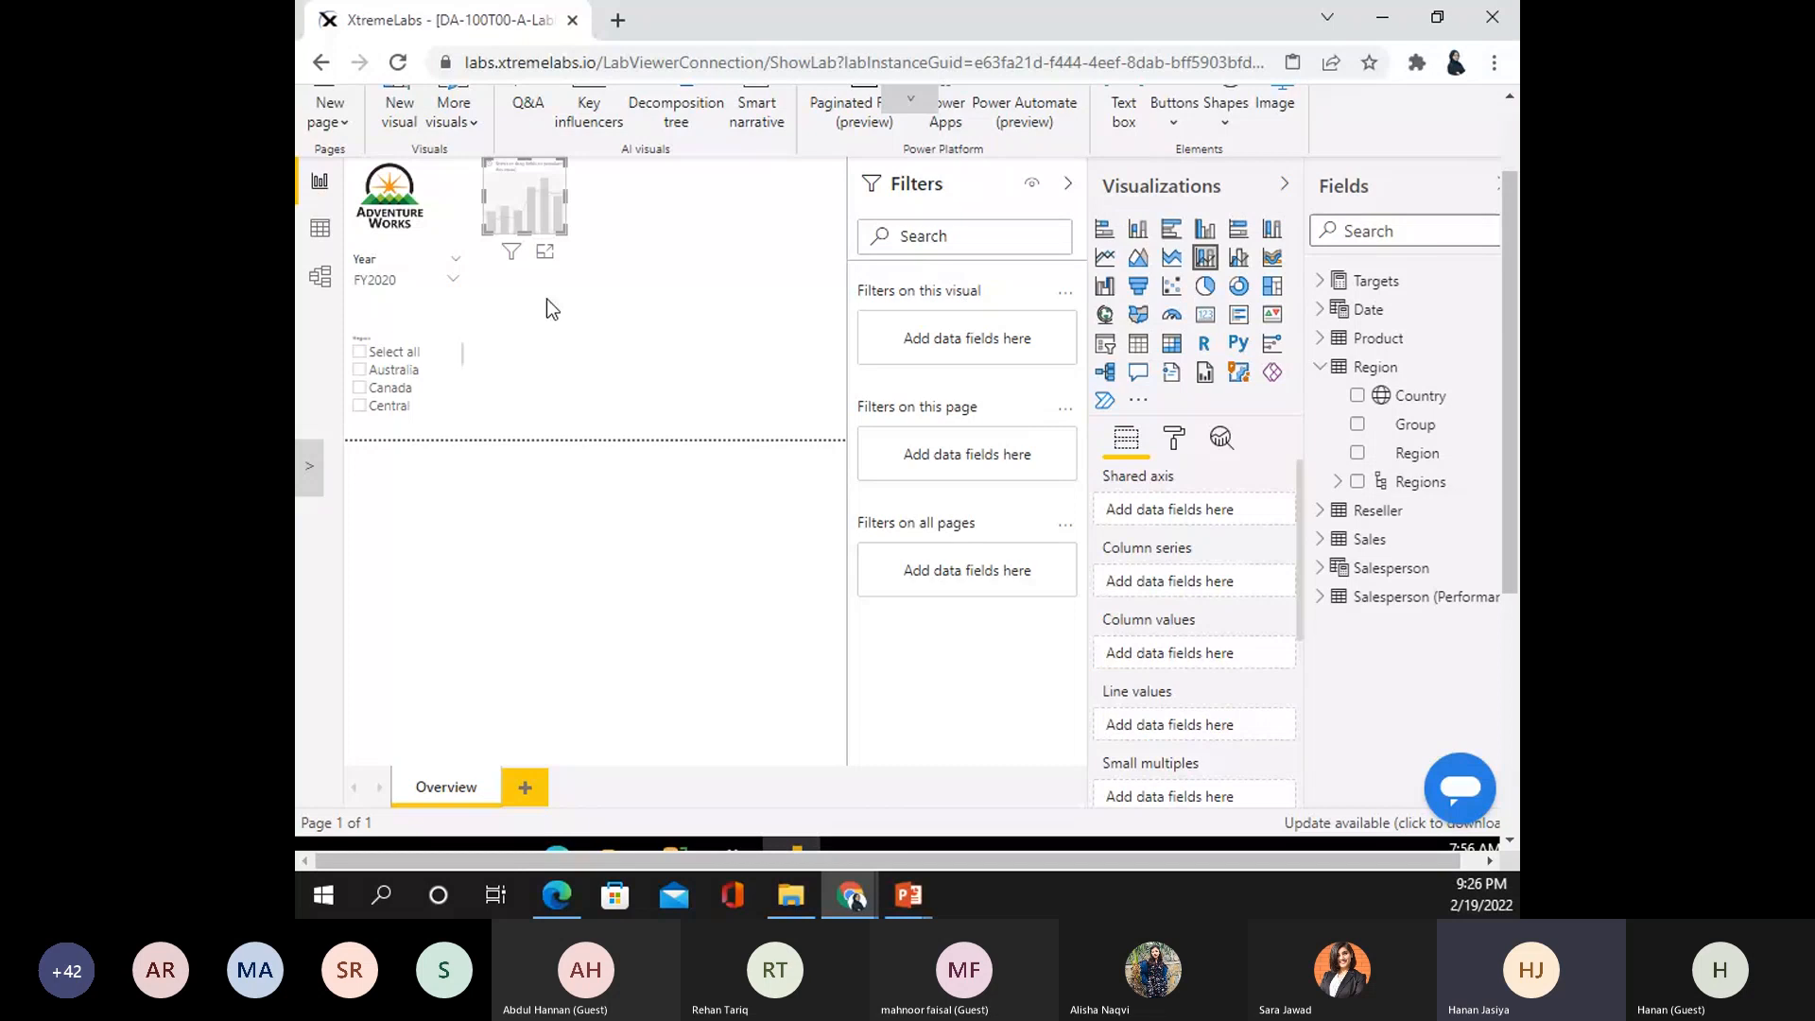
pyautogui.moveTo(566, 234); pyautogui.dragTo(842, 424)
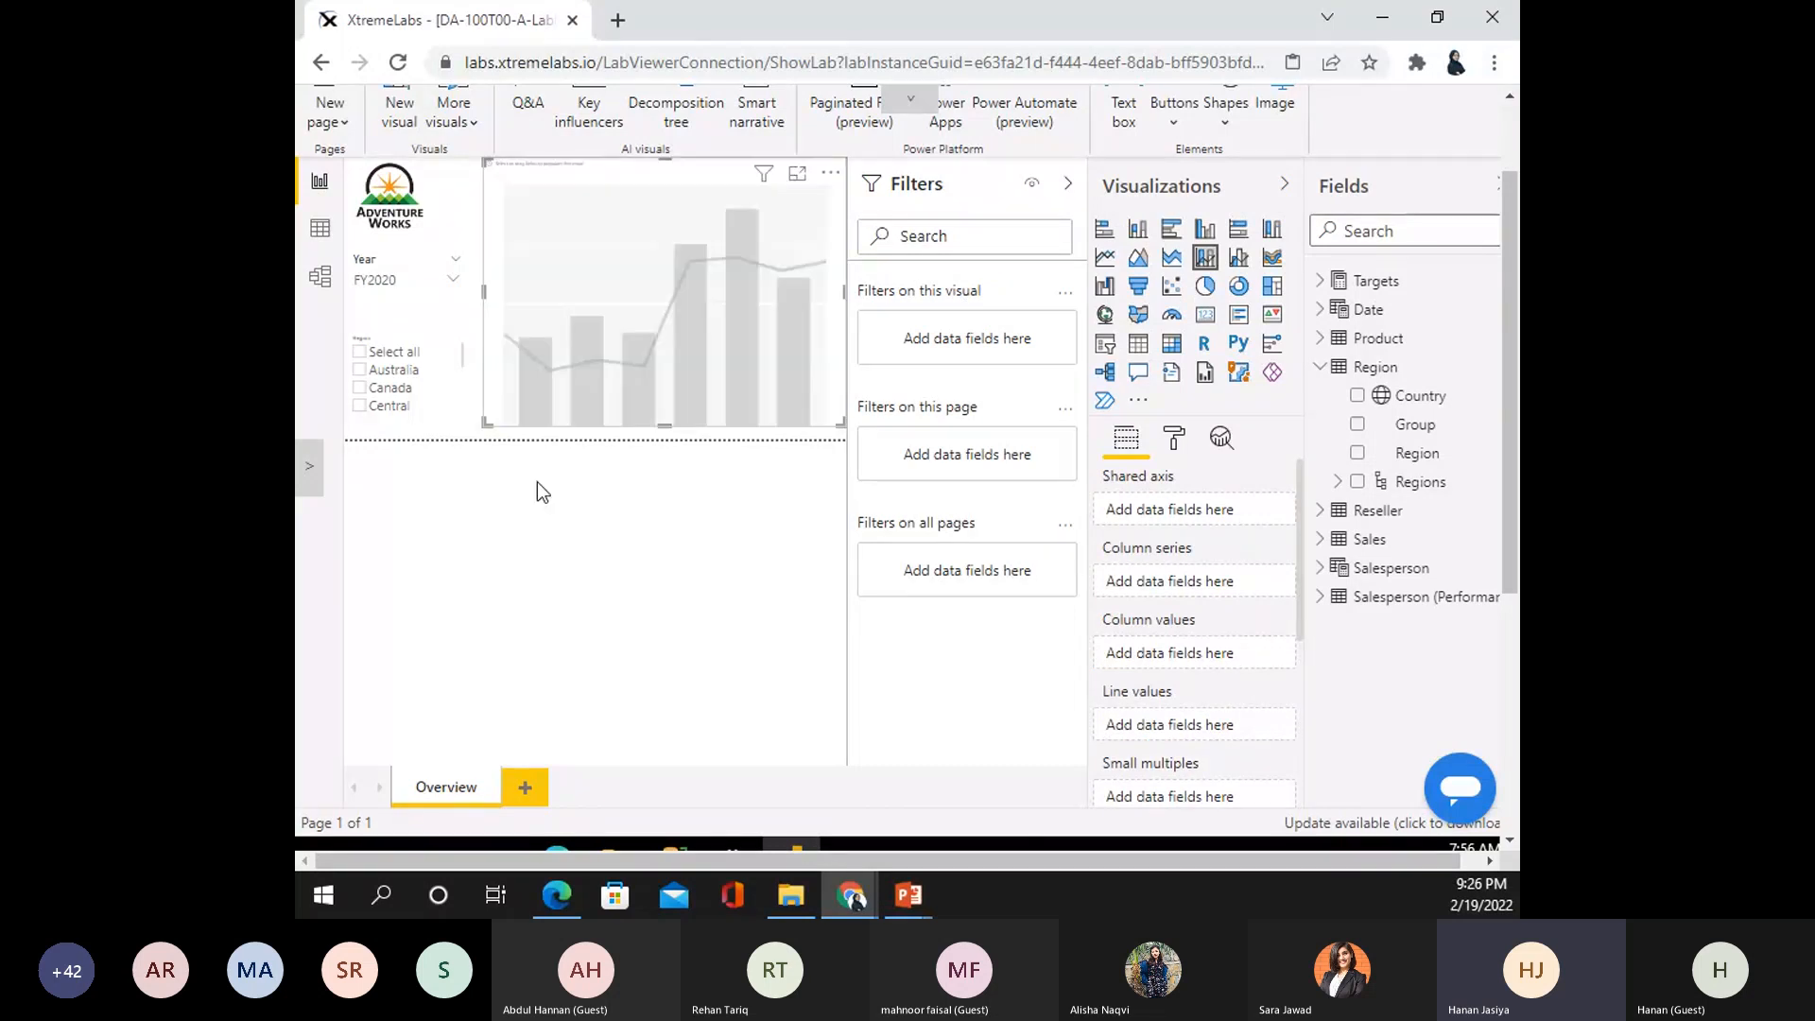
pyautogui.click(1322, 367)
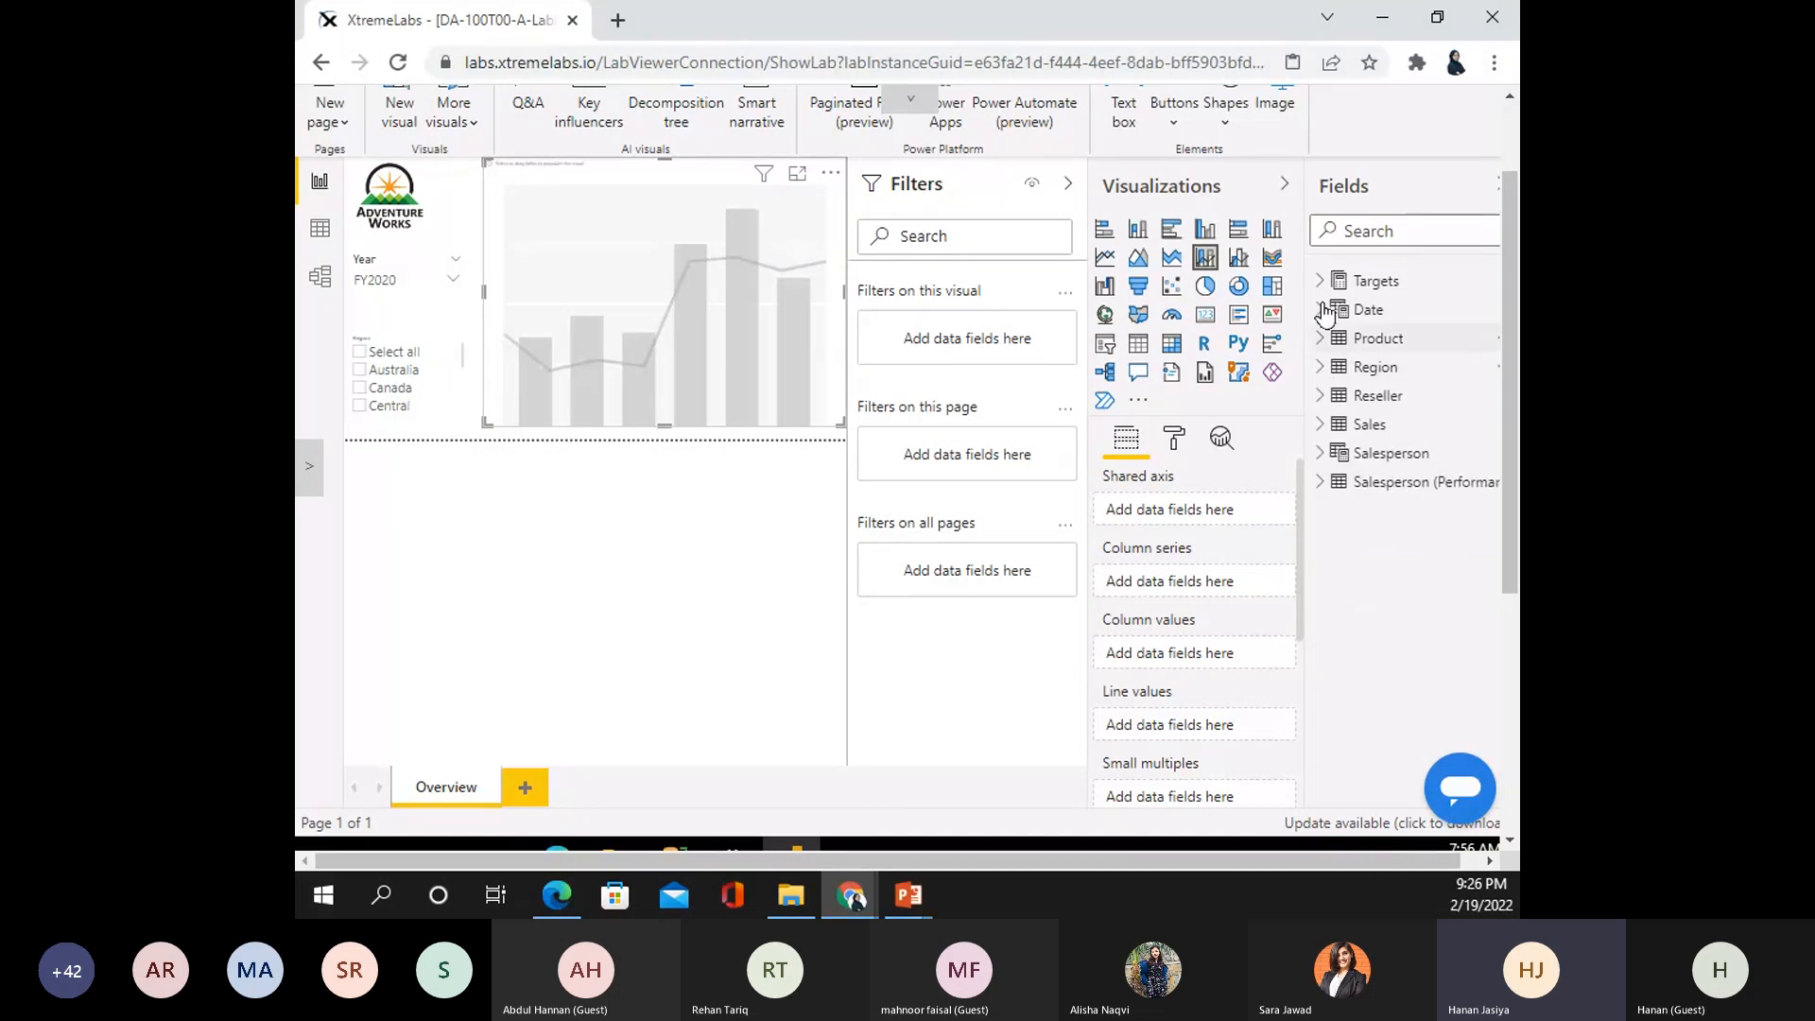
pyautogui.click(1323, 310)
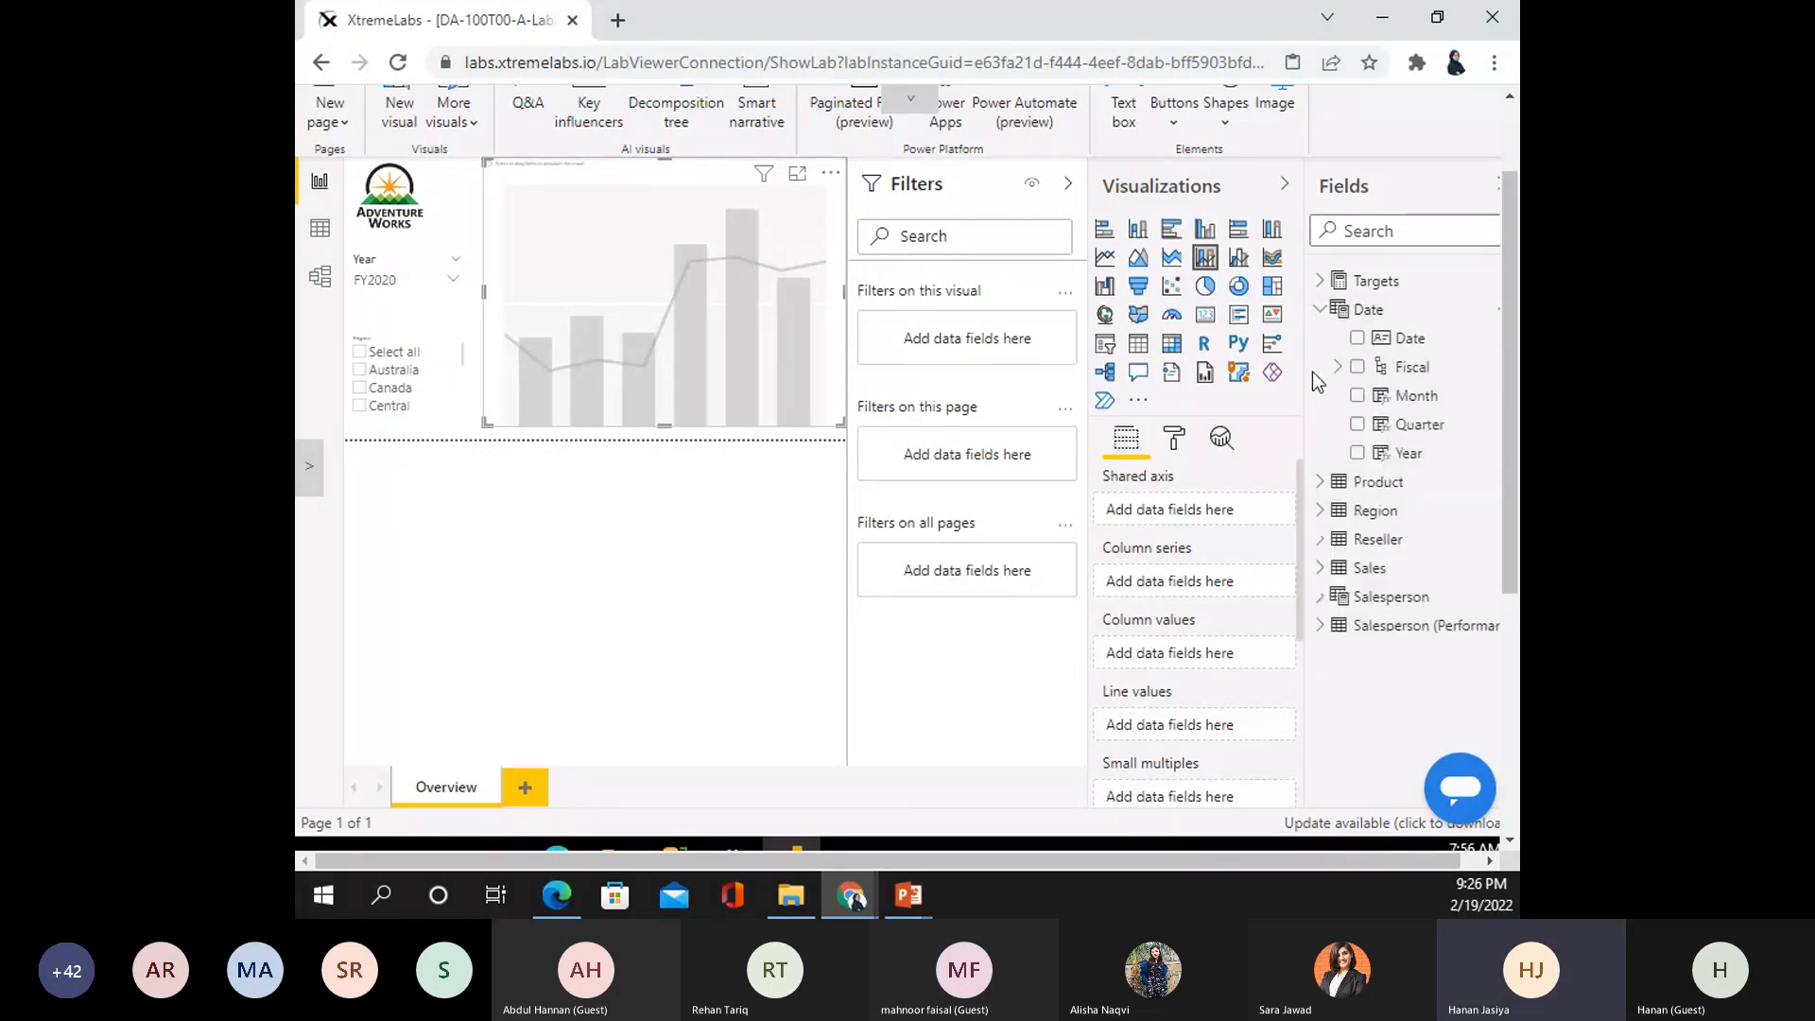
pyautogui.click(1357, 395)
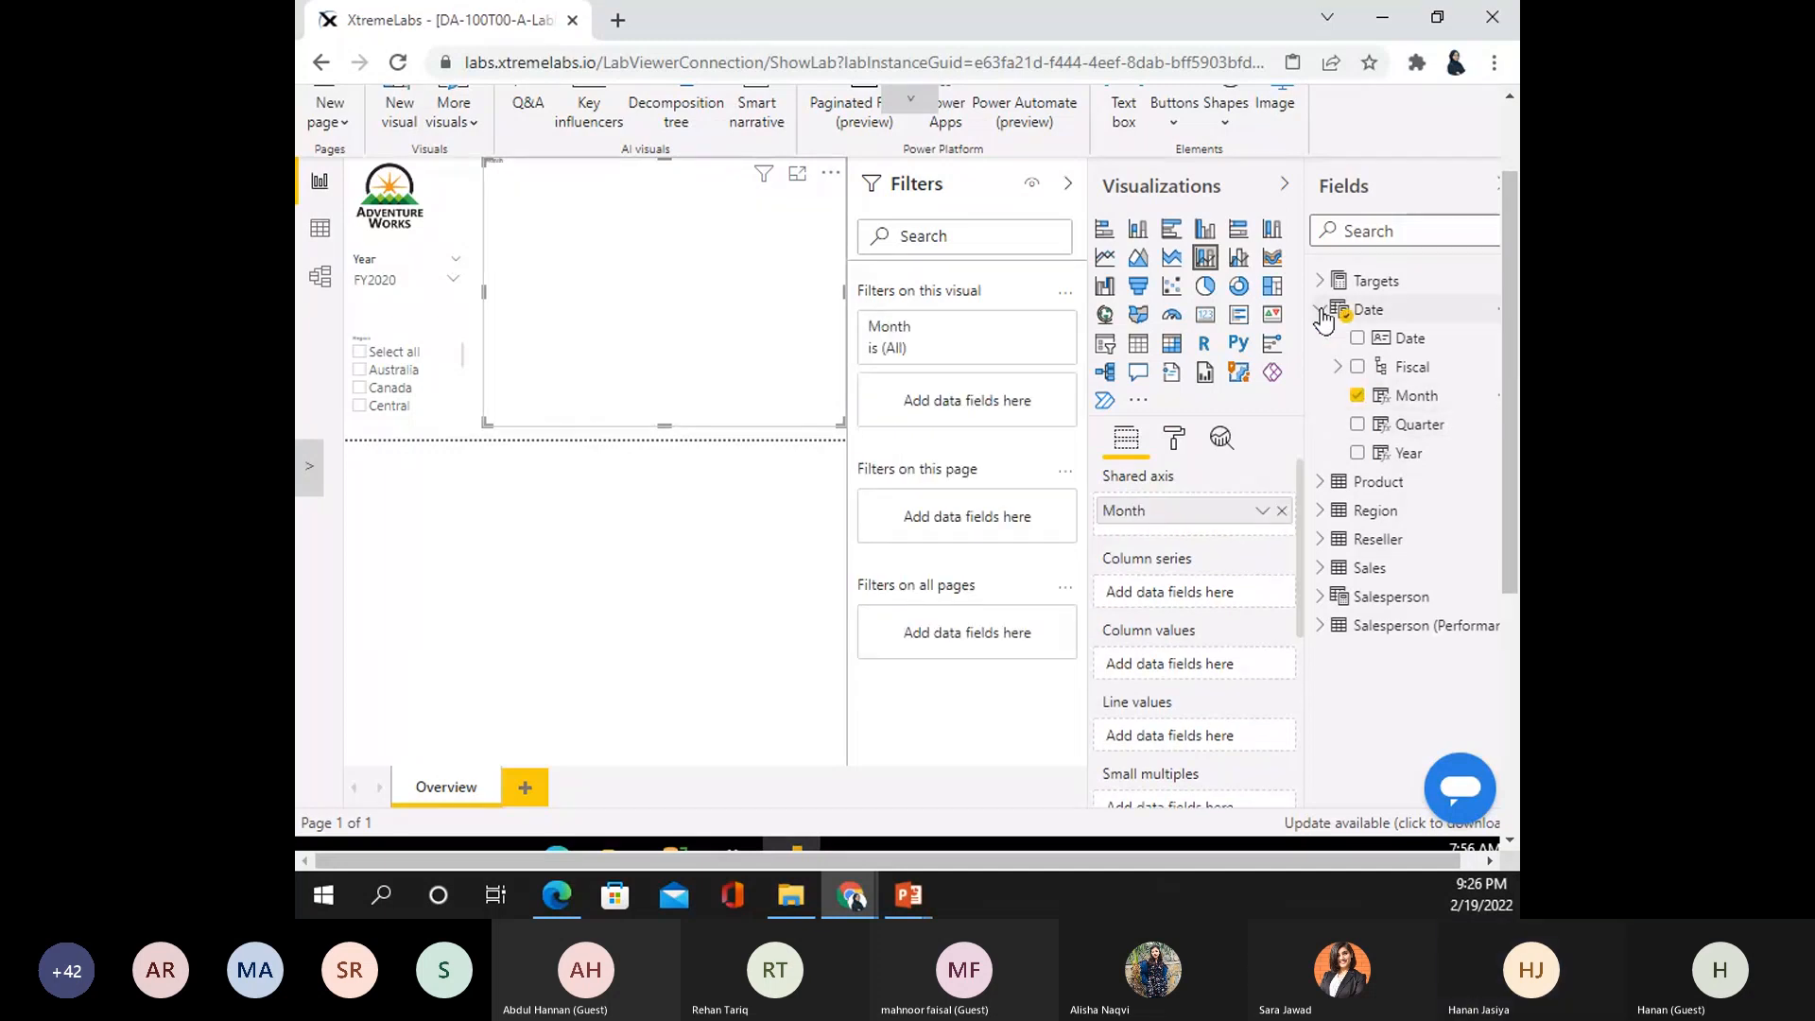
pyautogui.click(1320, 310)
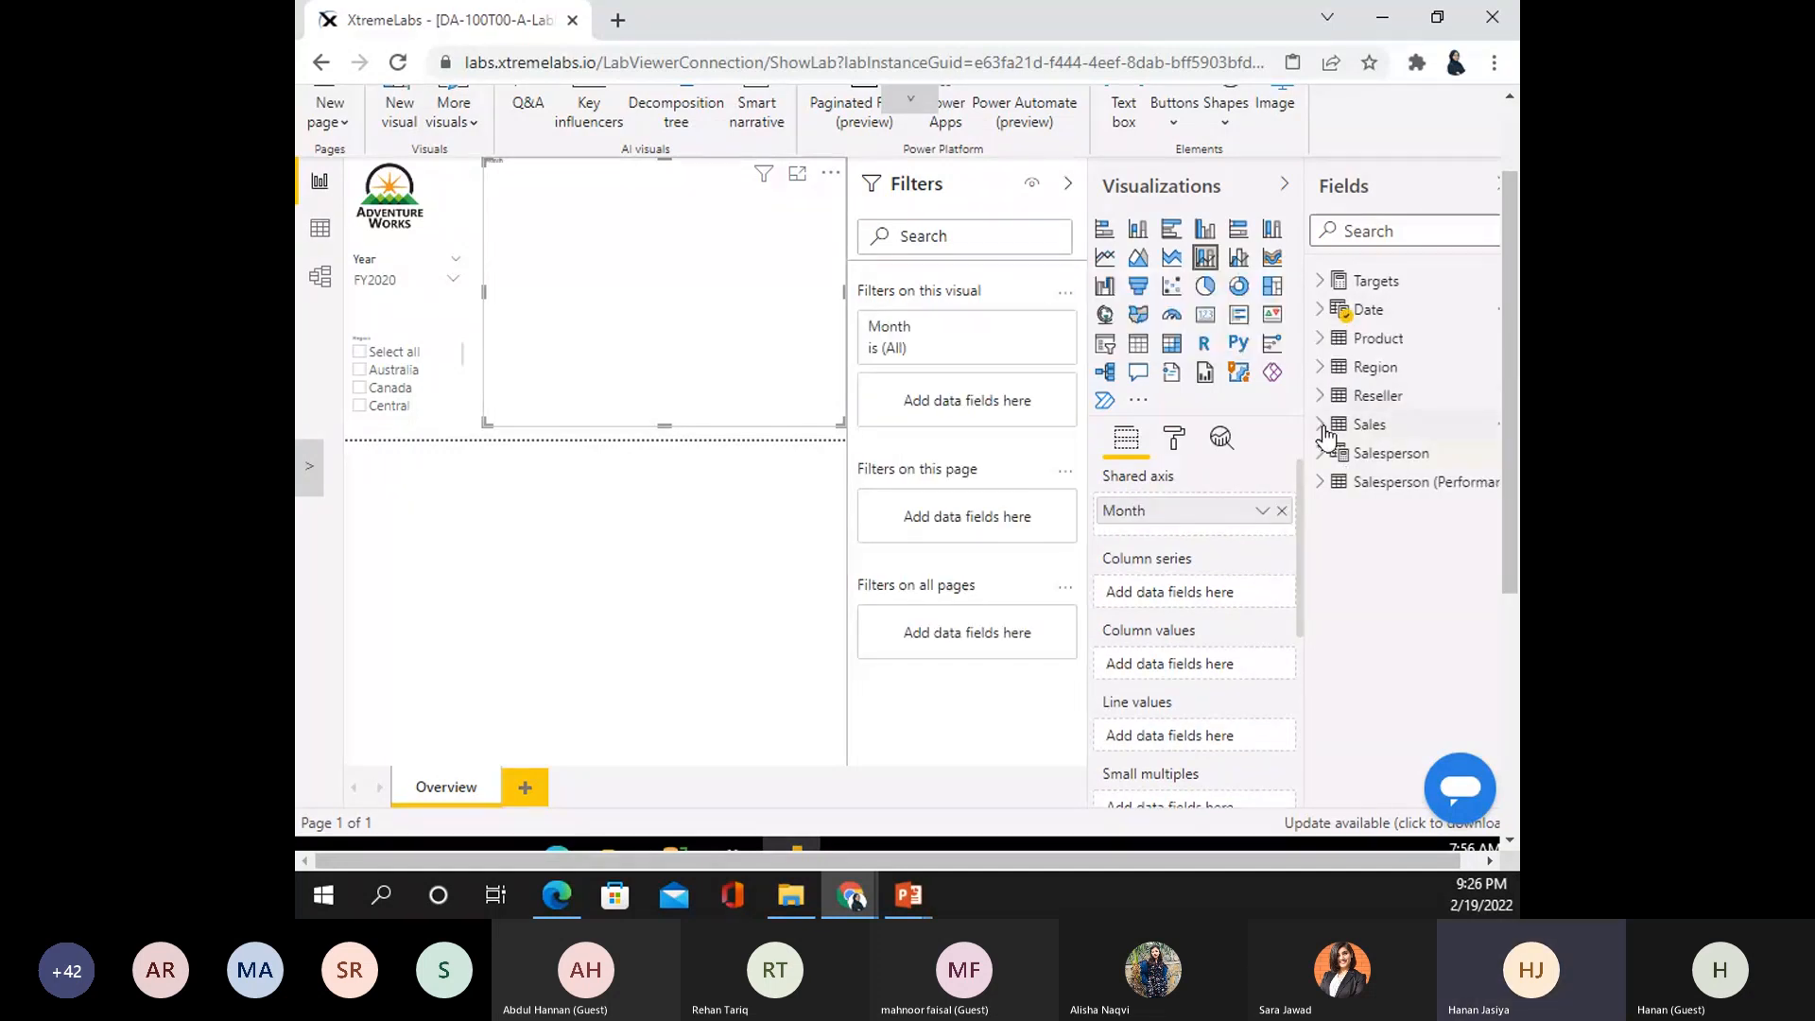
pyautogui.click(1366, 424)
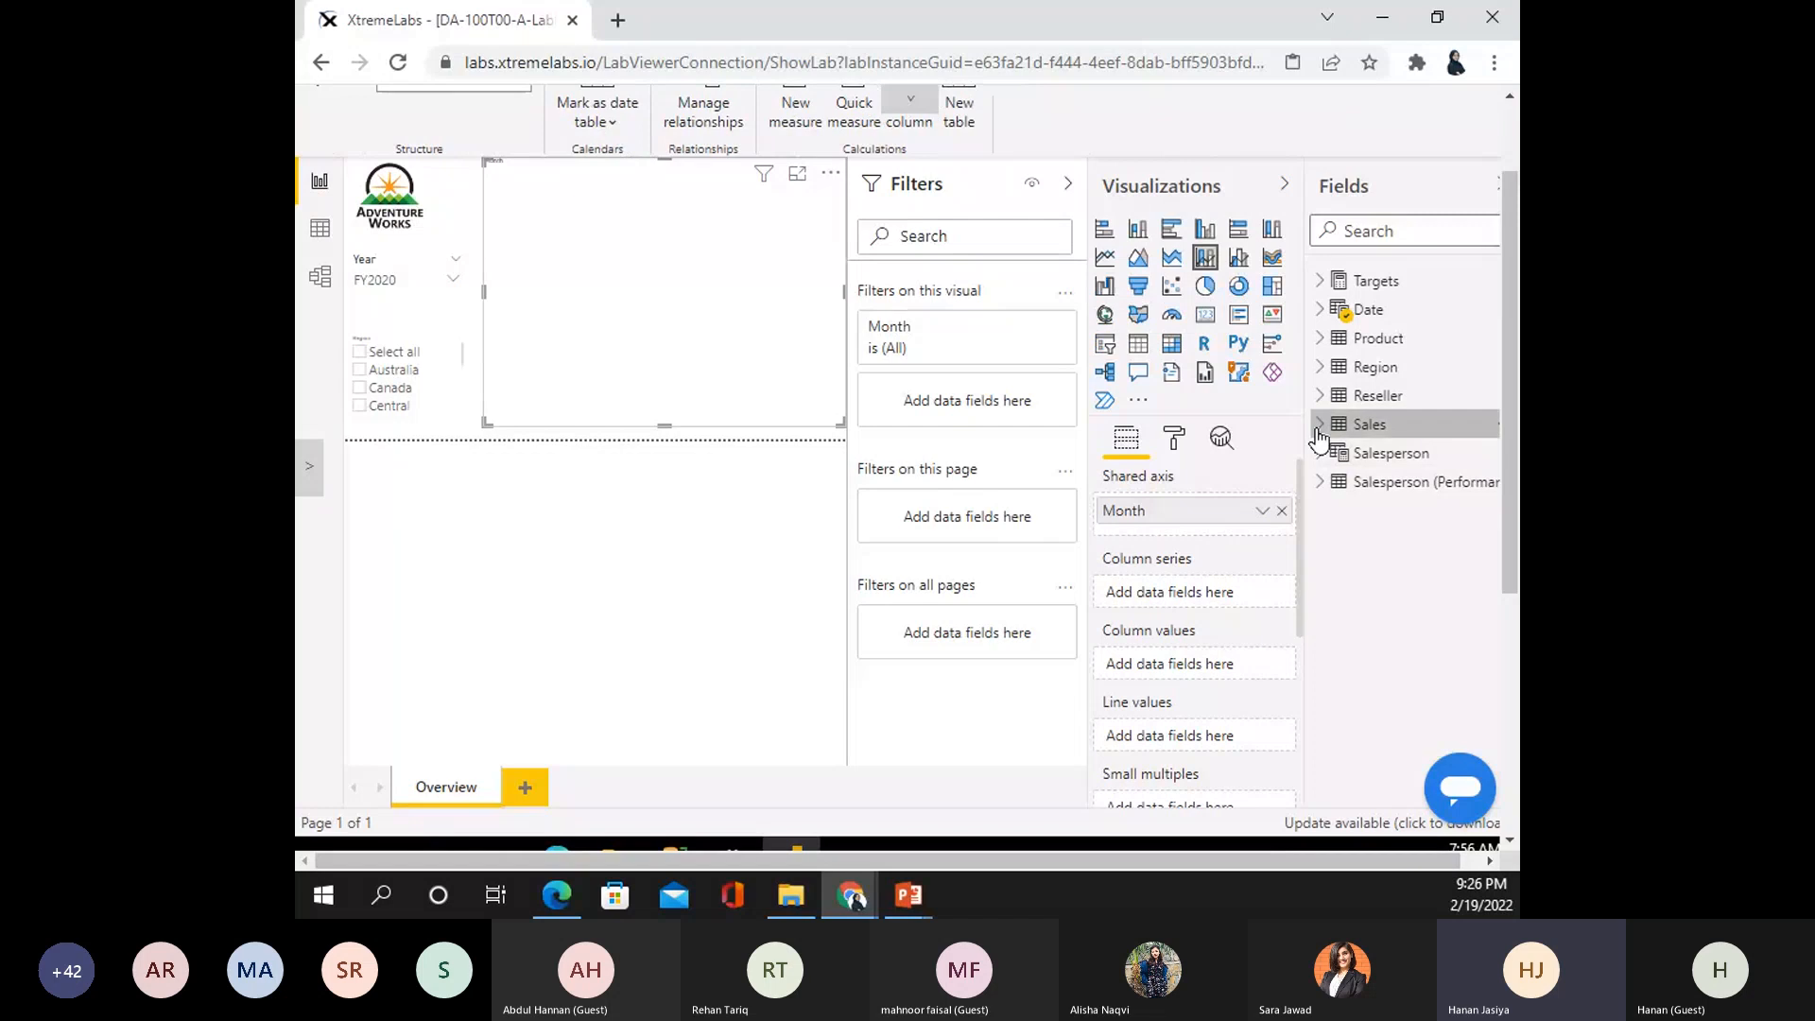
pyautogui.click(1319, 430)
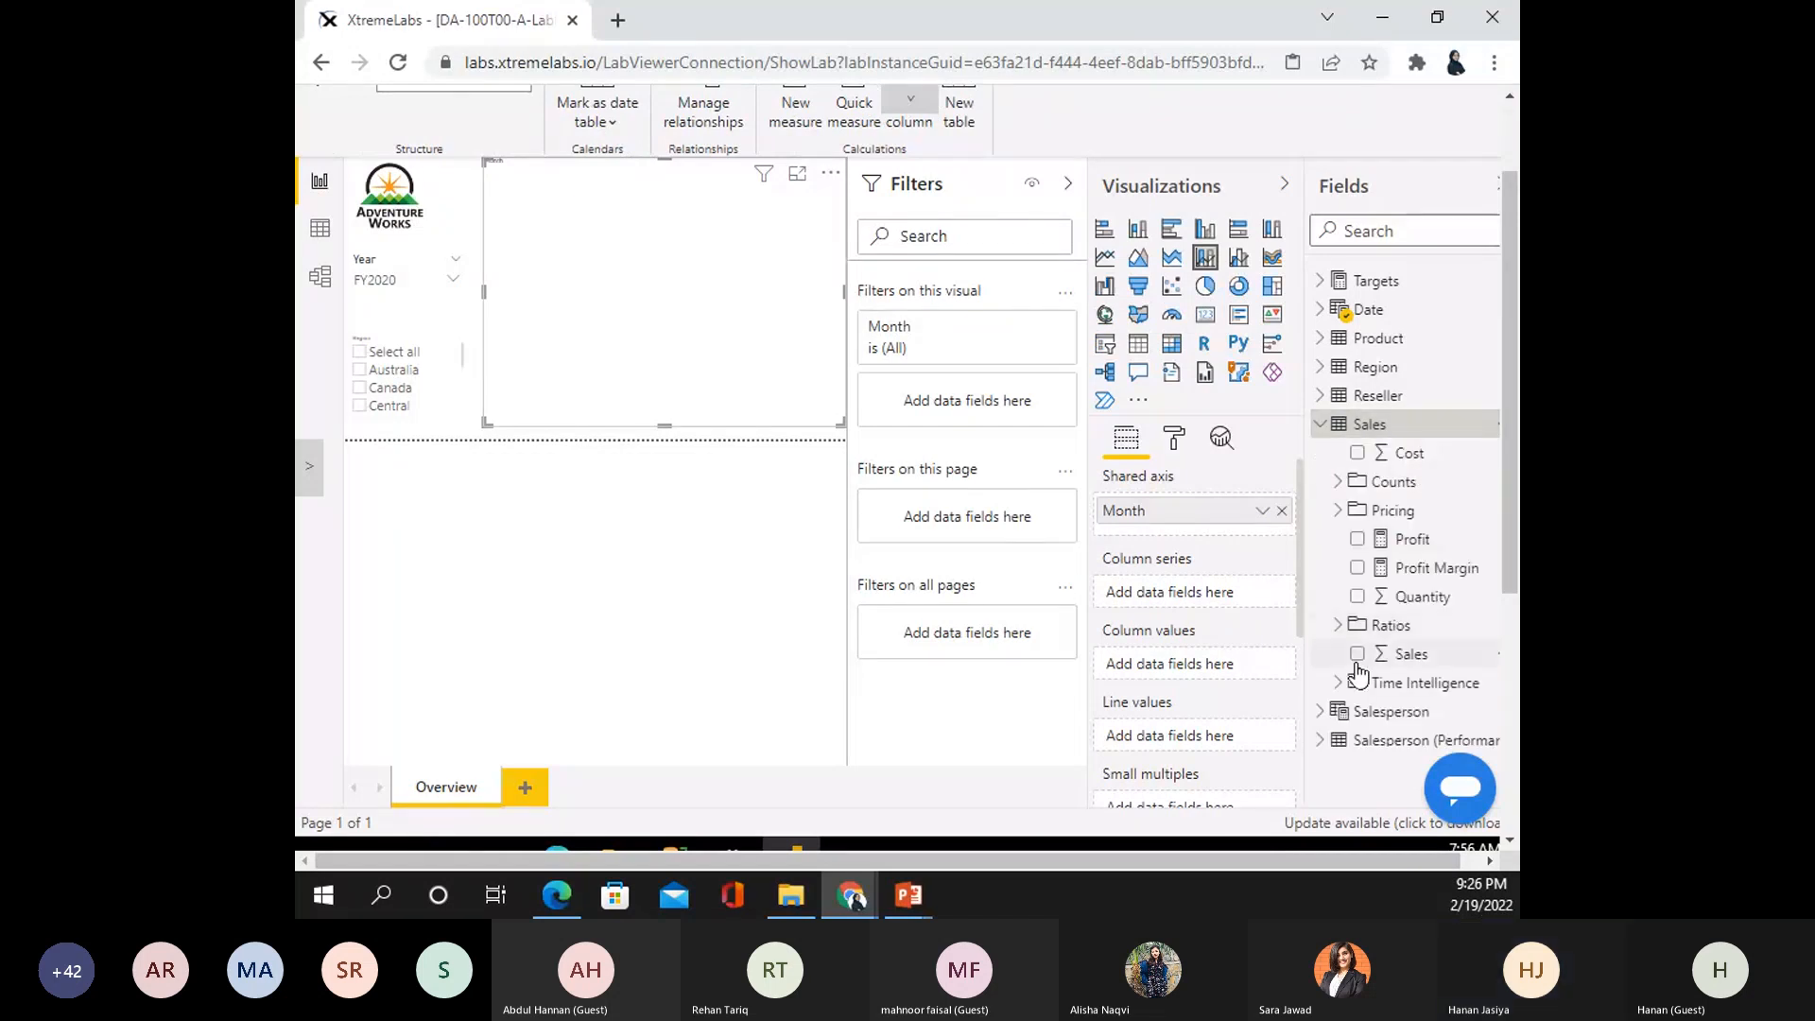
# - Put the Sales table's Sales field into the combo chart's column values to show monthly sales
pyautogui.click(1358, 654)
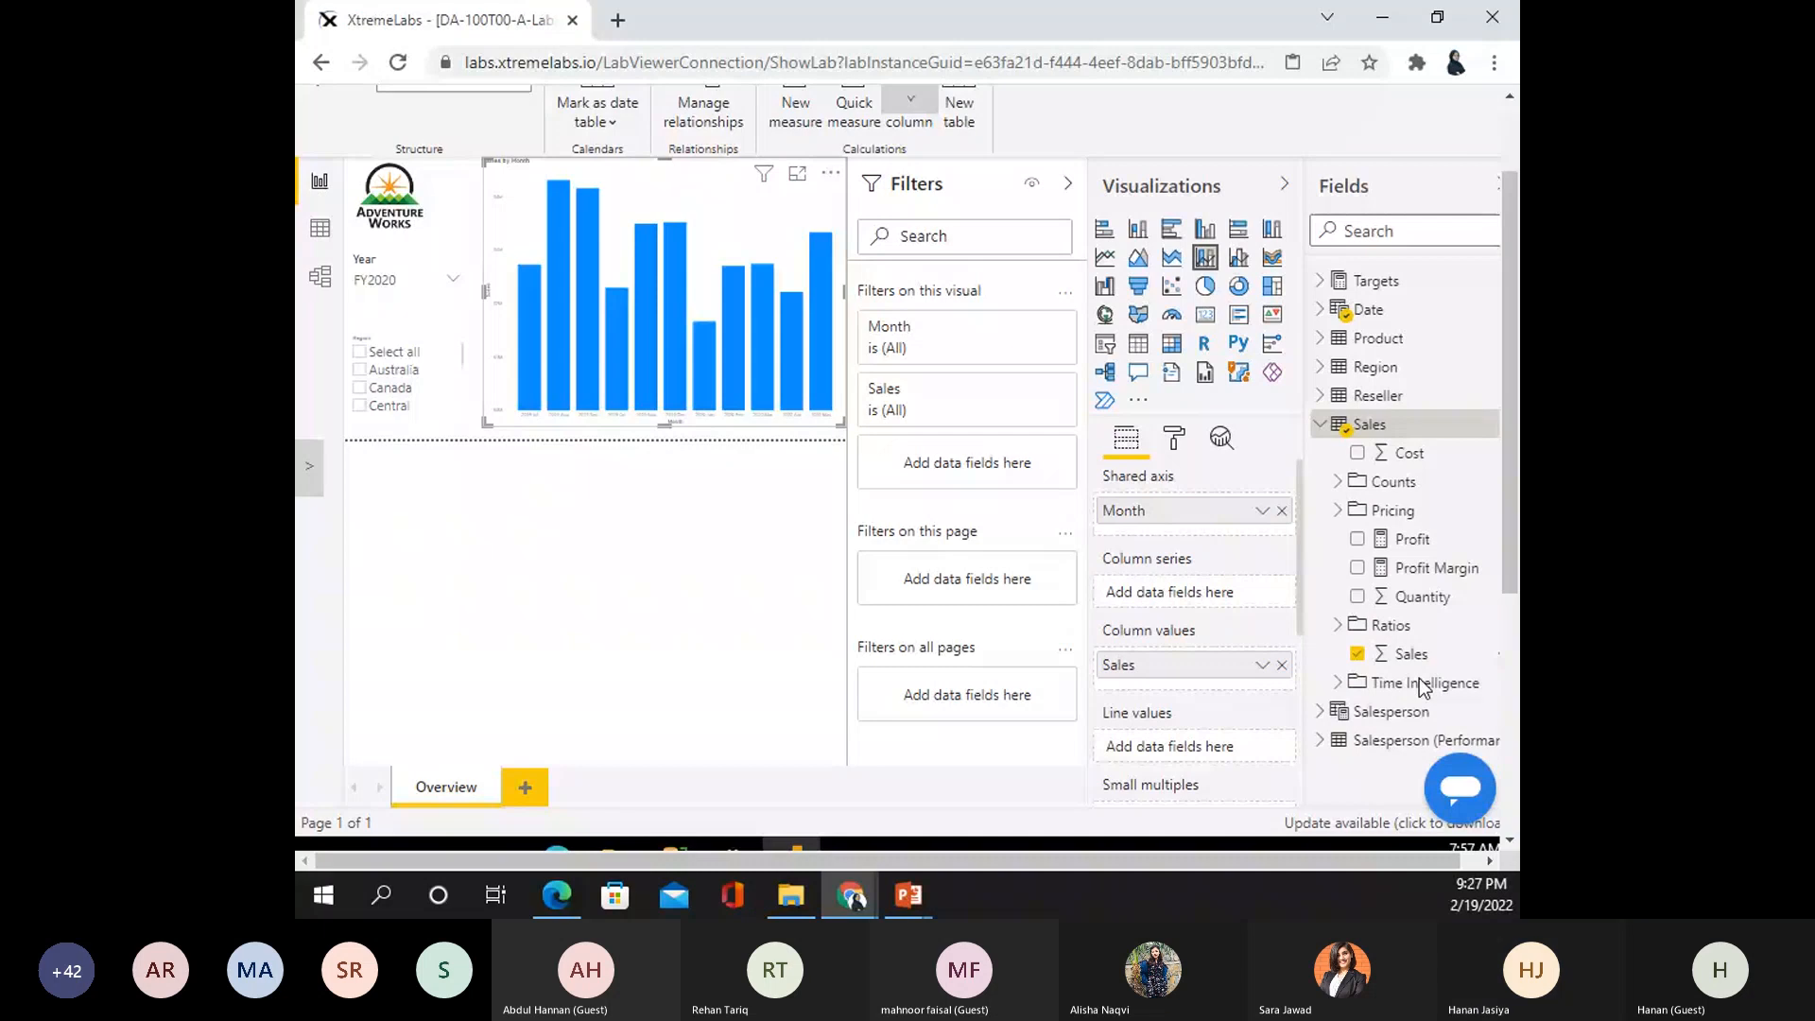
pyautogui.click(1358, 654)
pyautogui.moveTo(1342, 655); pyautogui.dragTo(1212, 657)
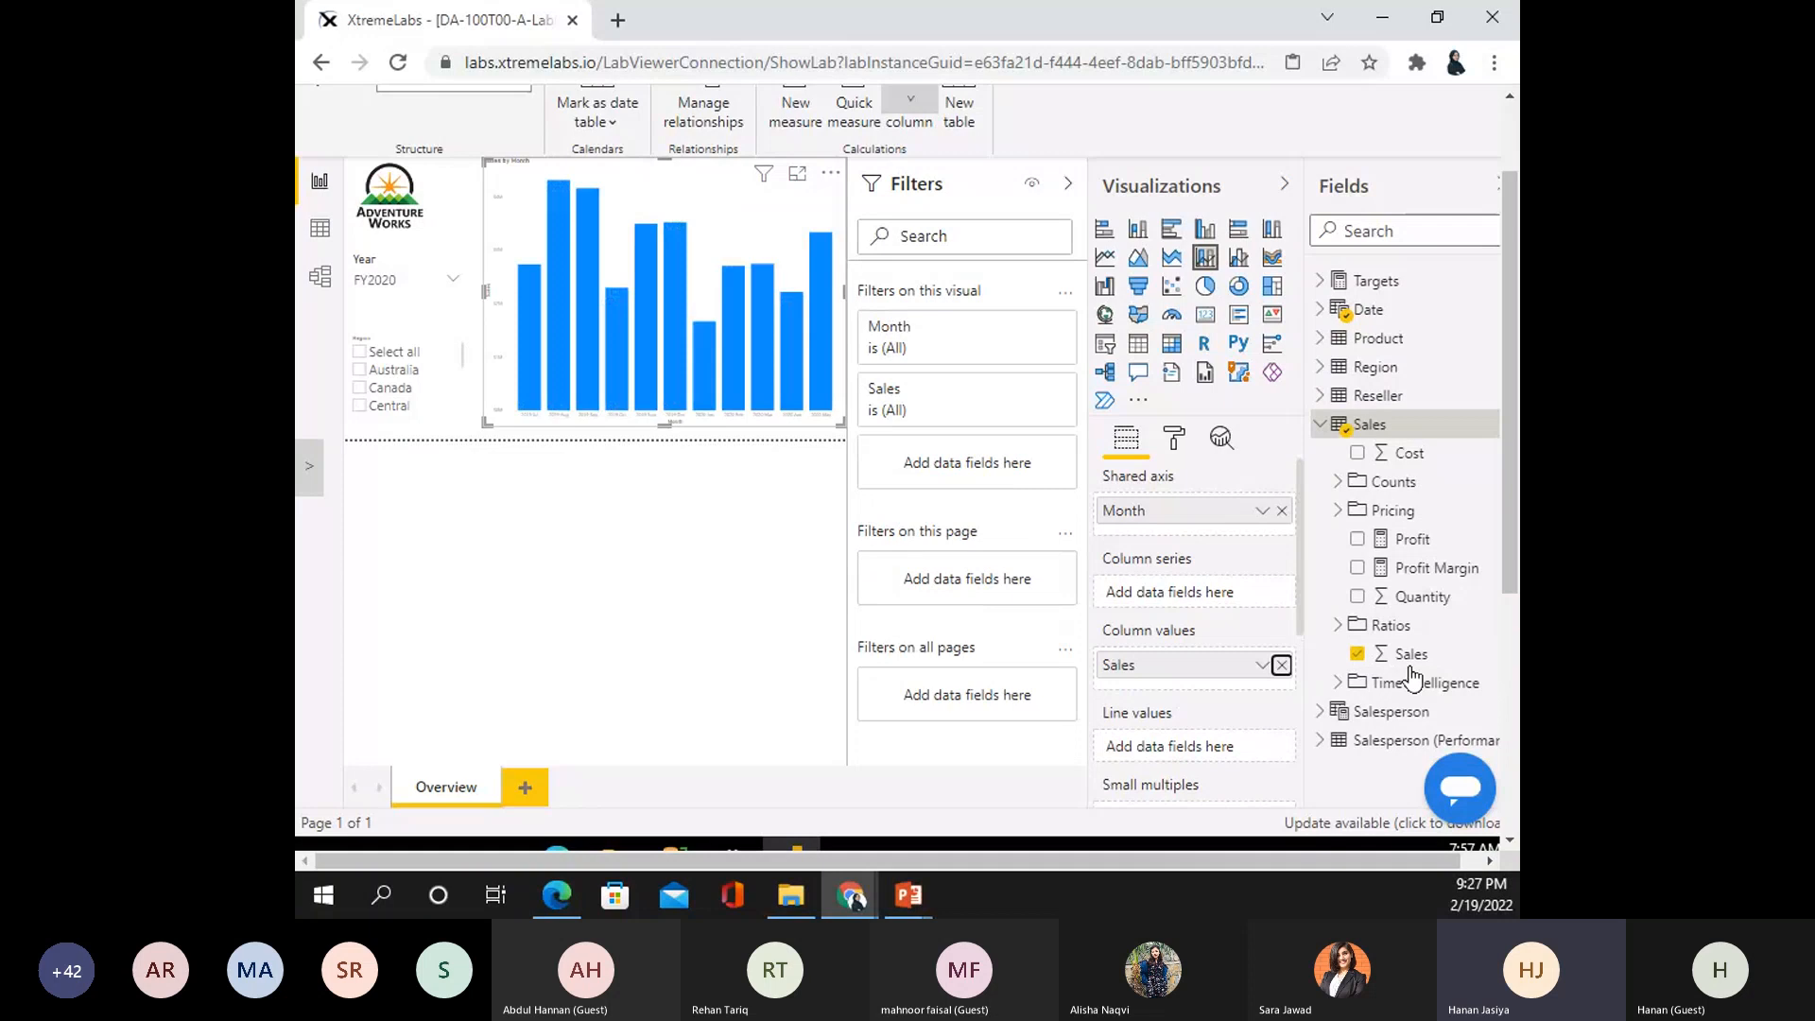
pyautogui.moveTo(1410, 659); pyautogui.dragTo(661, 296)
# - Check the Month field's options, then resize the Sales by Month combo chart into a compact upper-right box
pyautogui.click(1261, 515)
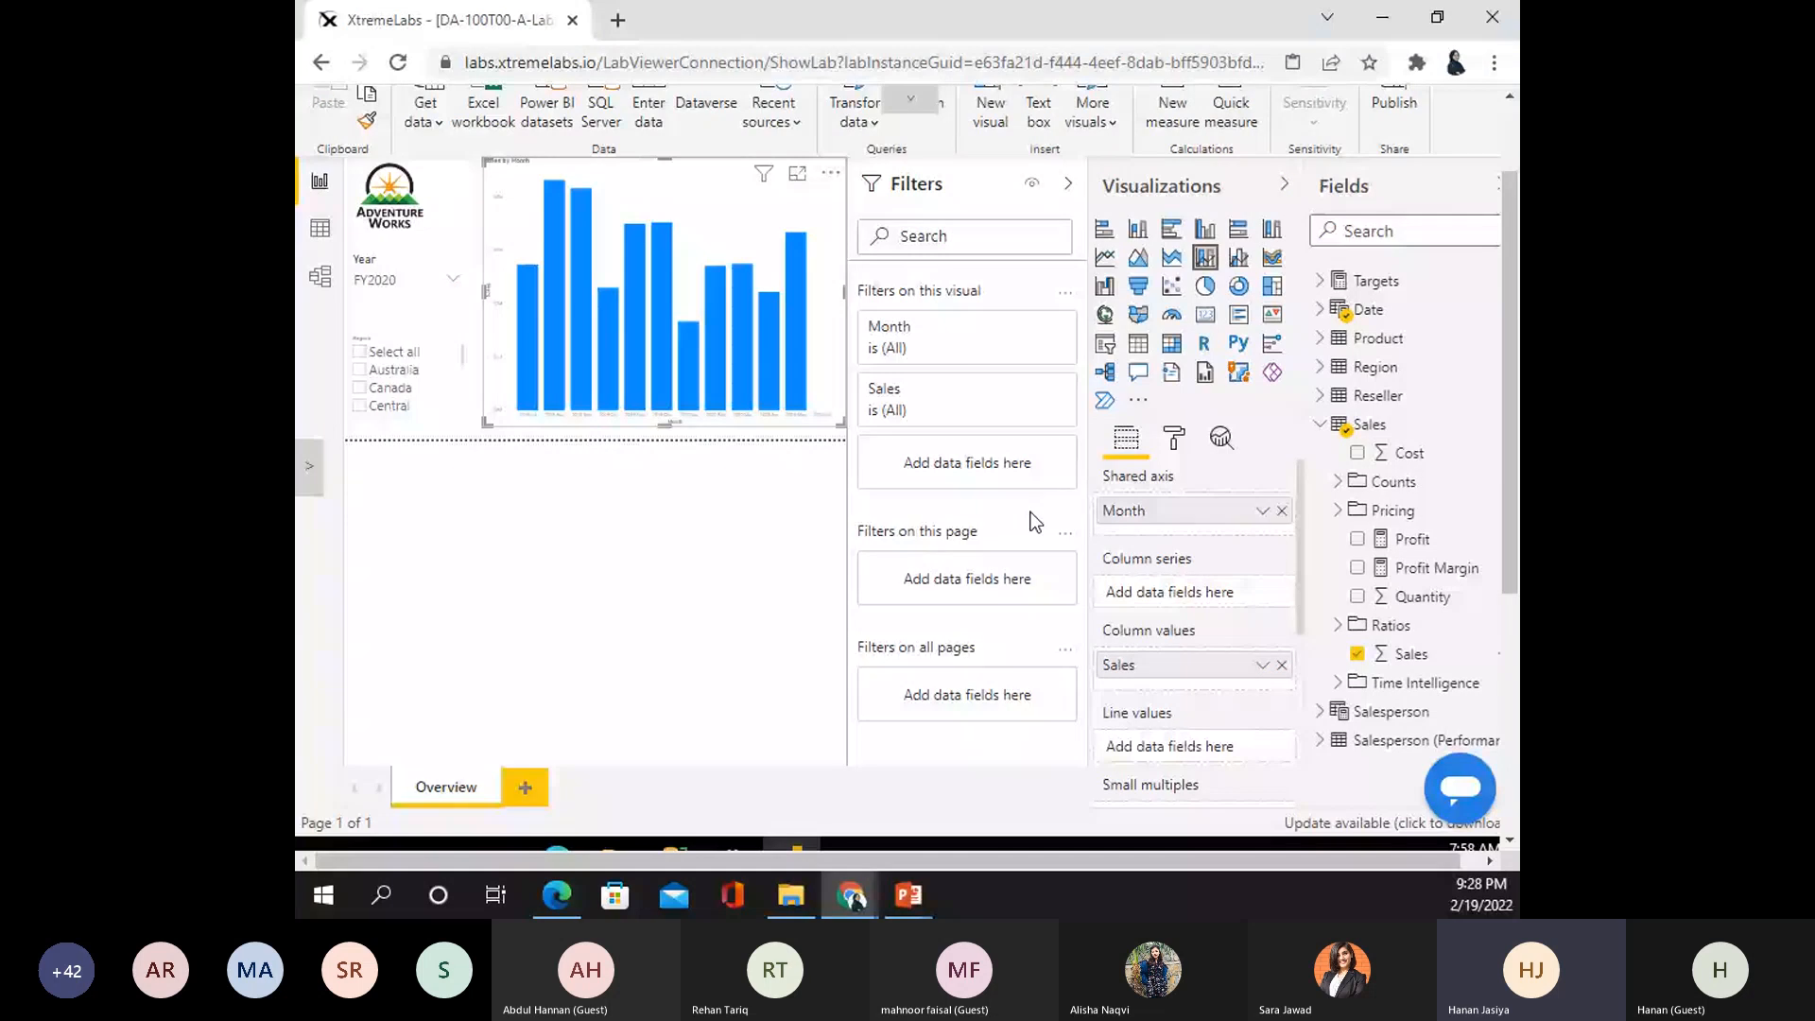
pyautogui.click(1263, 512)
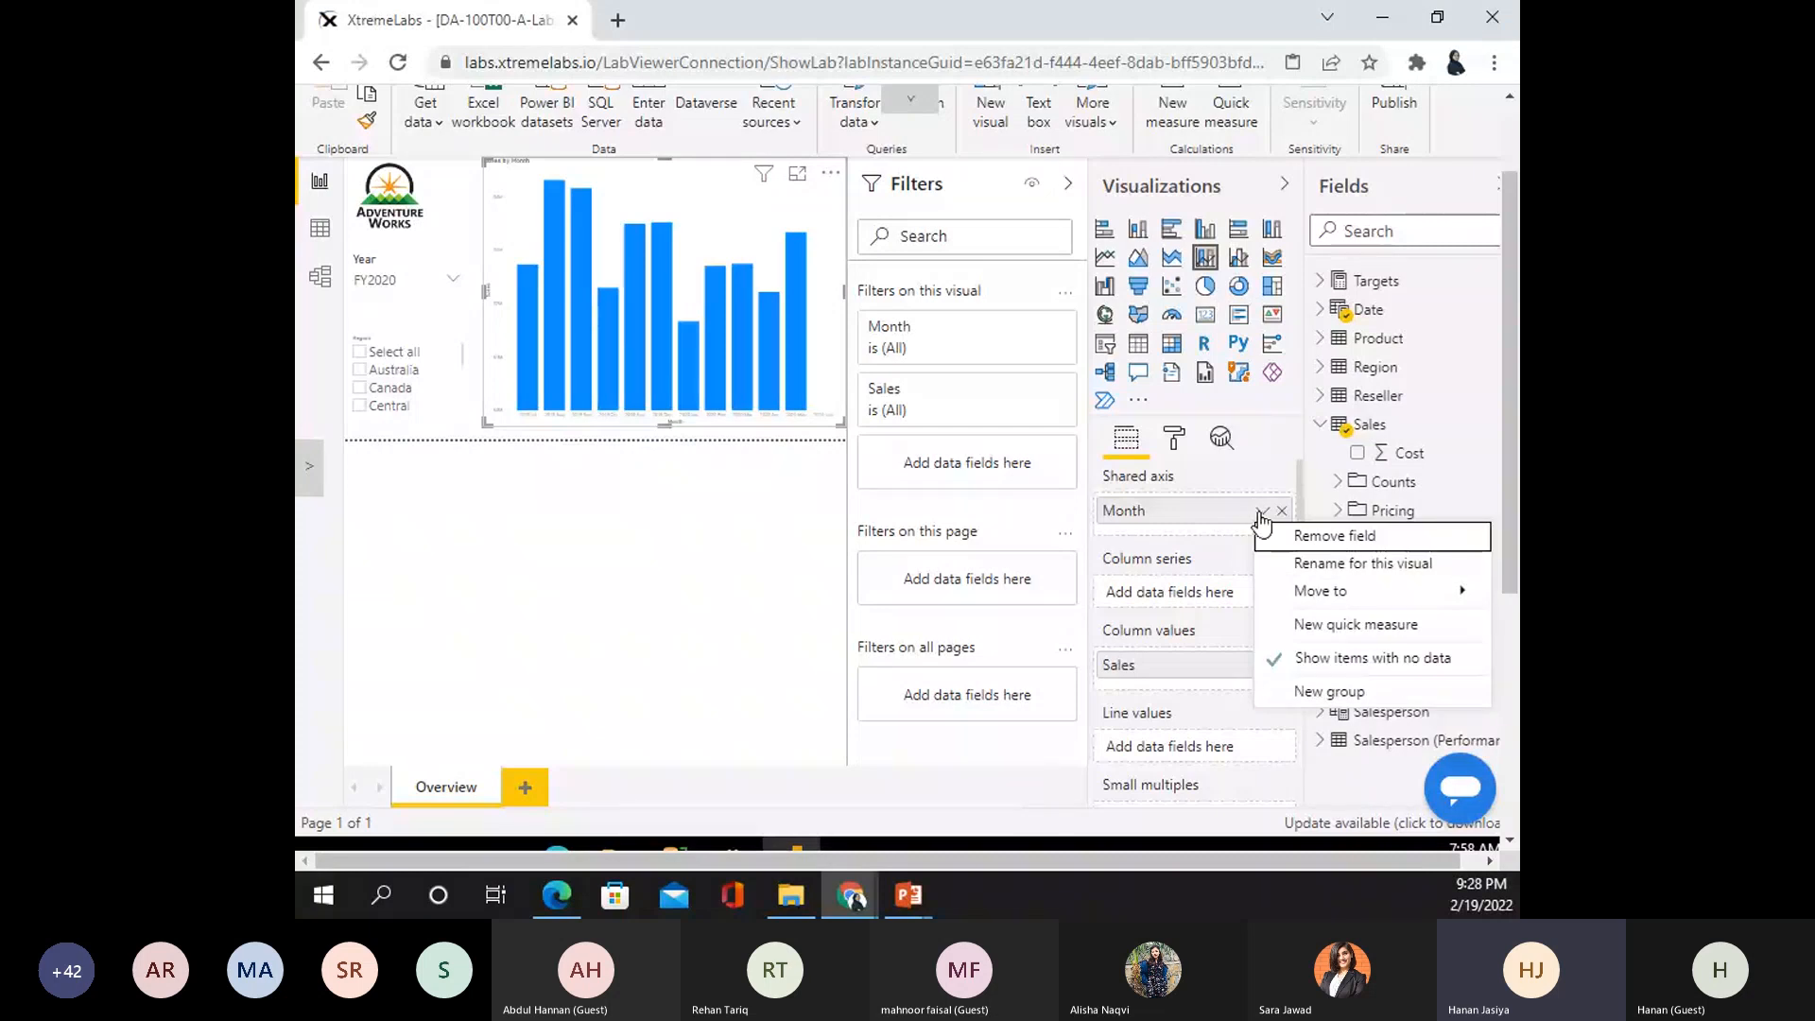
pyautogui.click(1262, 512)
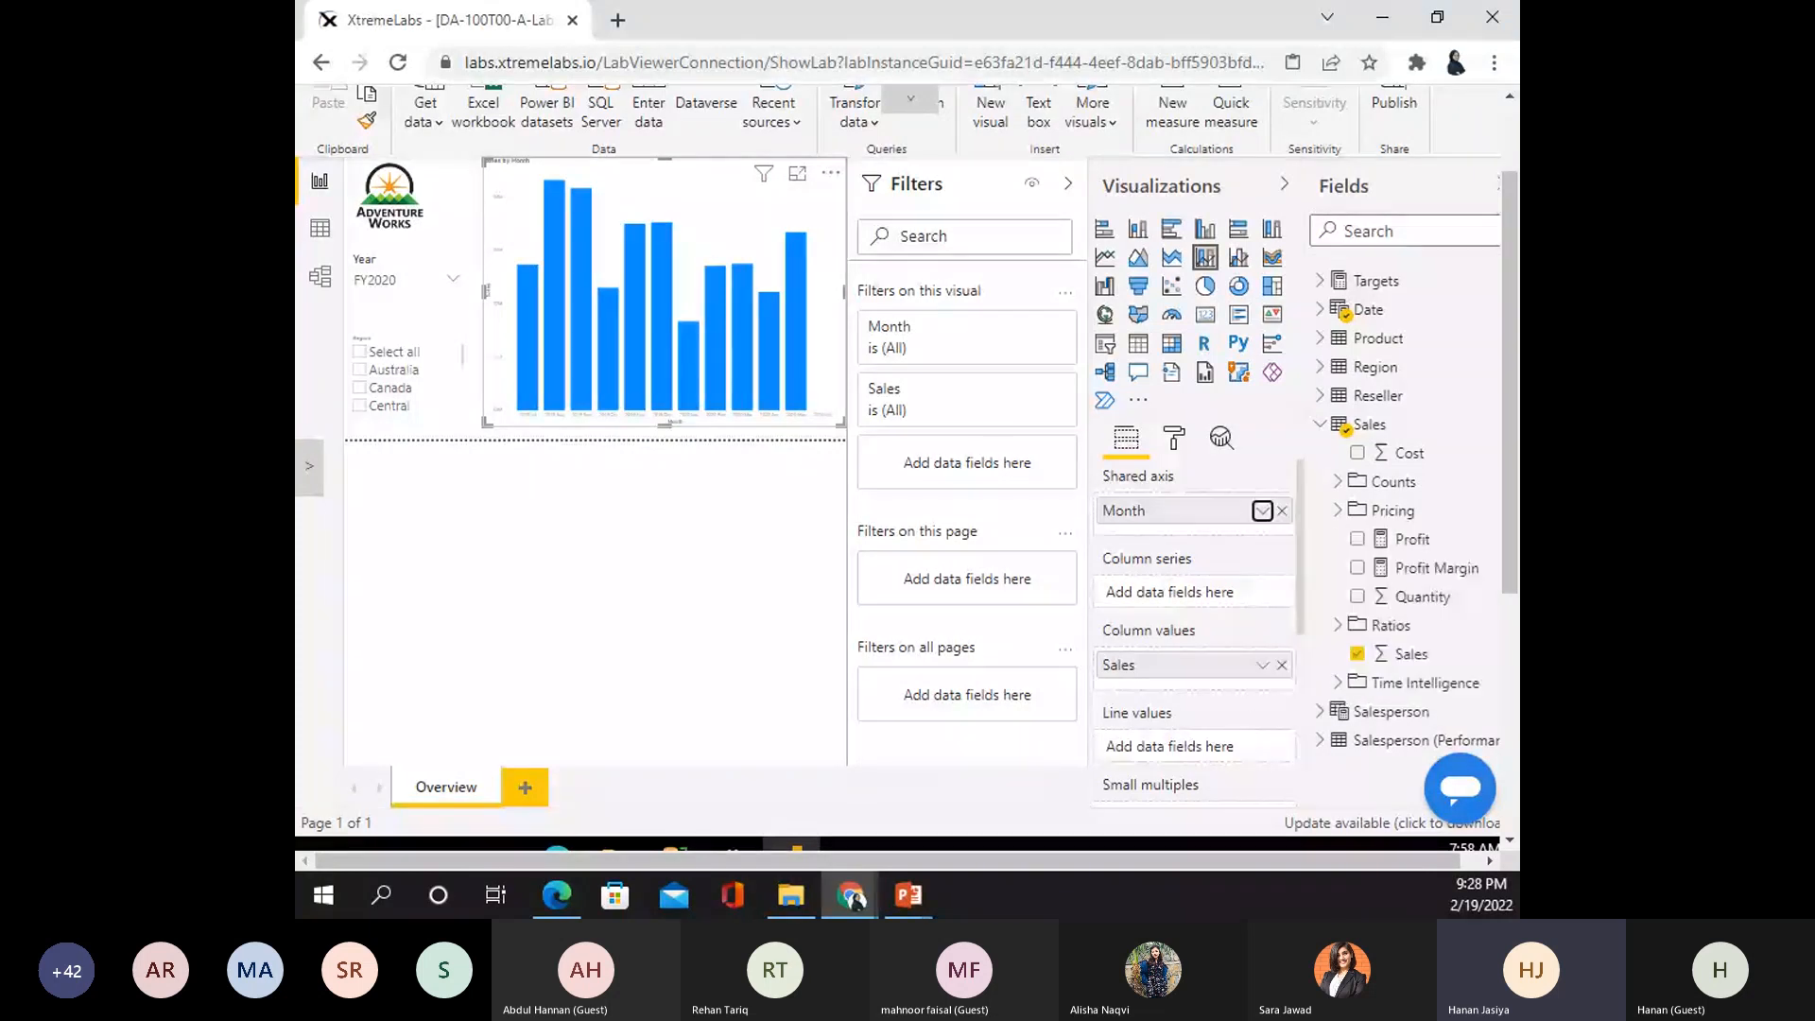
pyautogui.click(1262, 512)
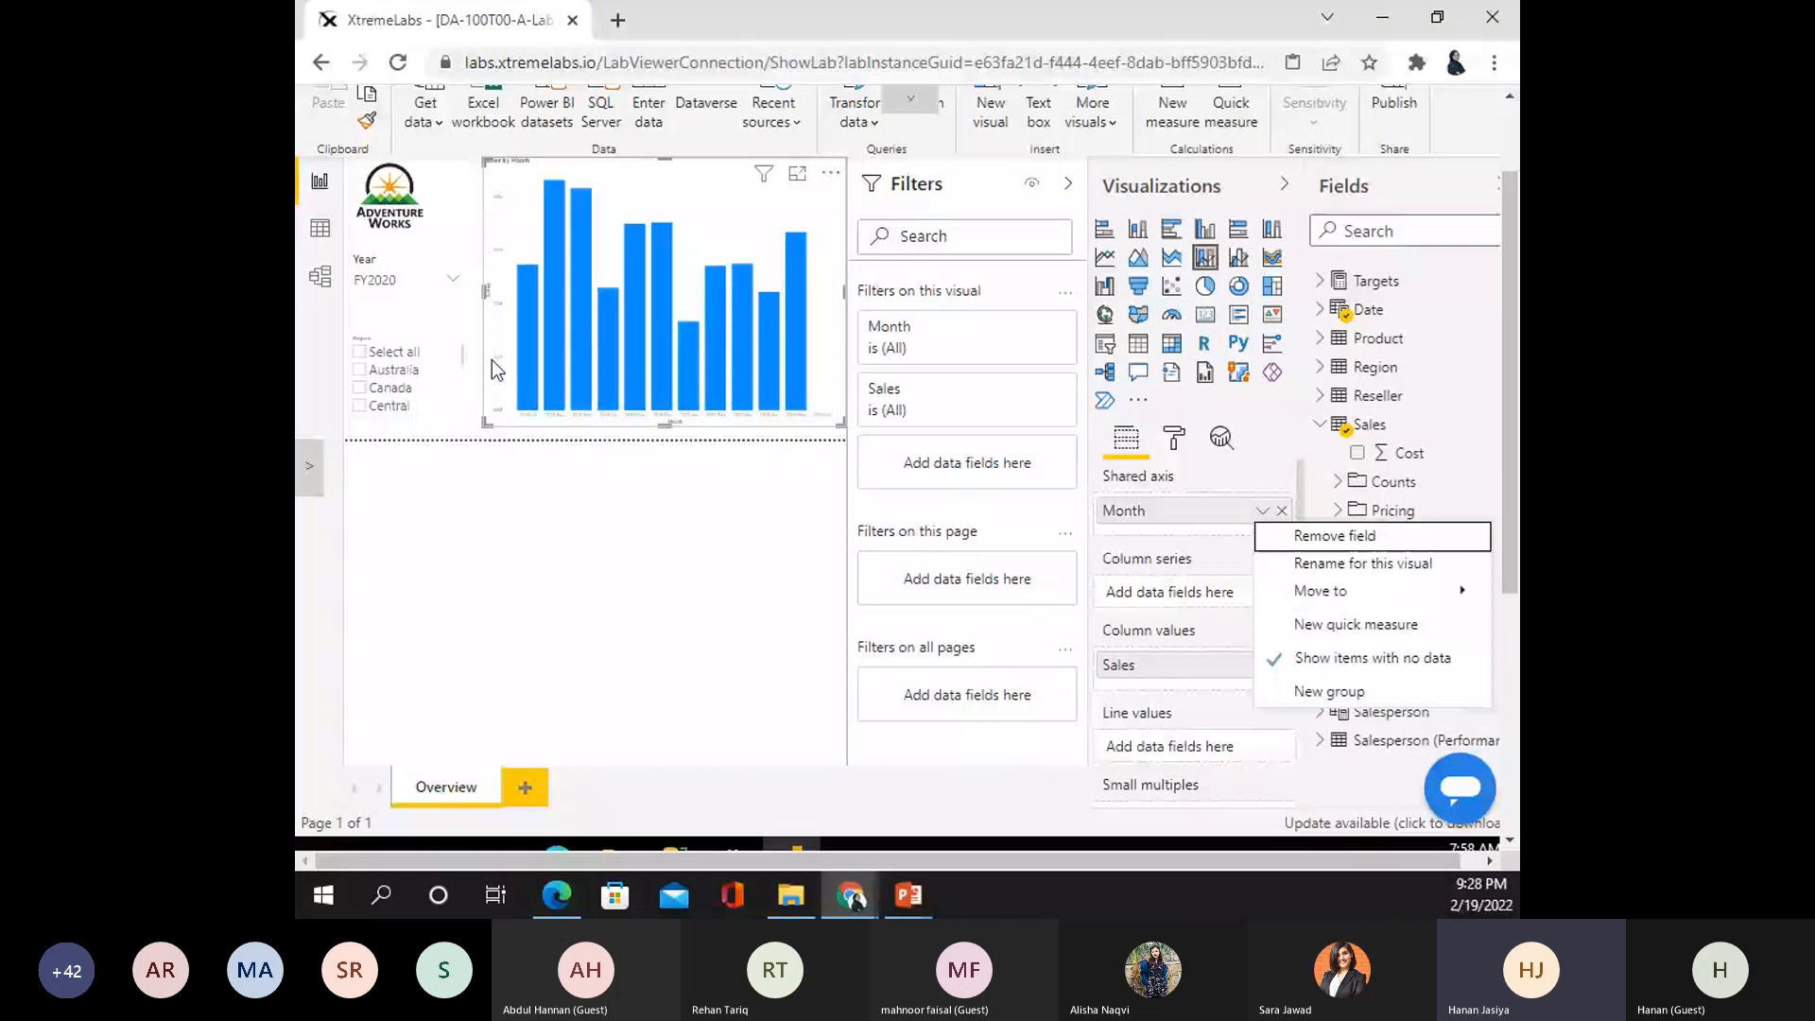
pyautogui.click(487, 385)
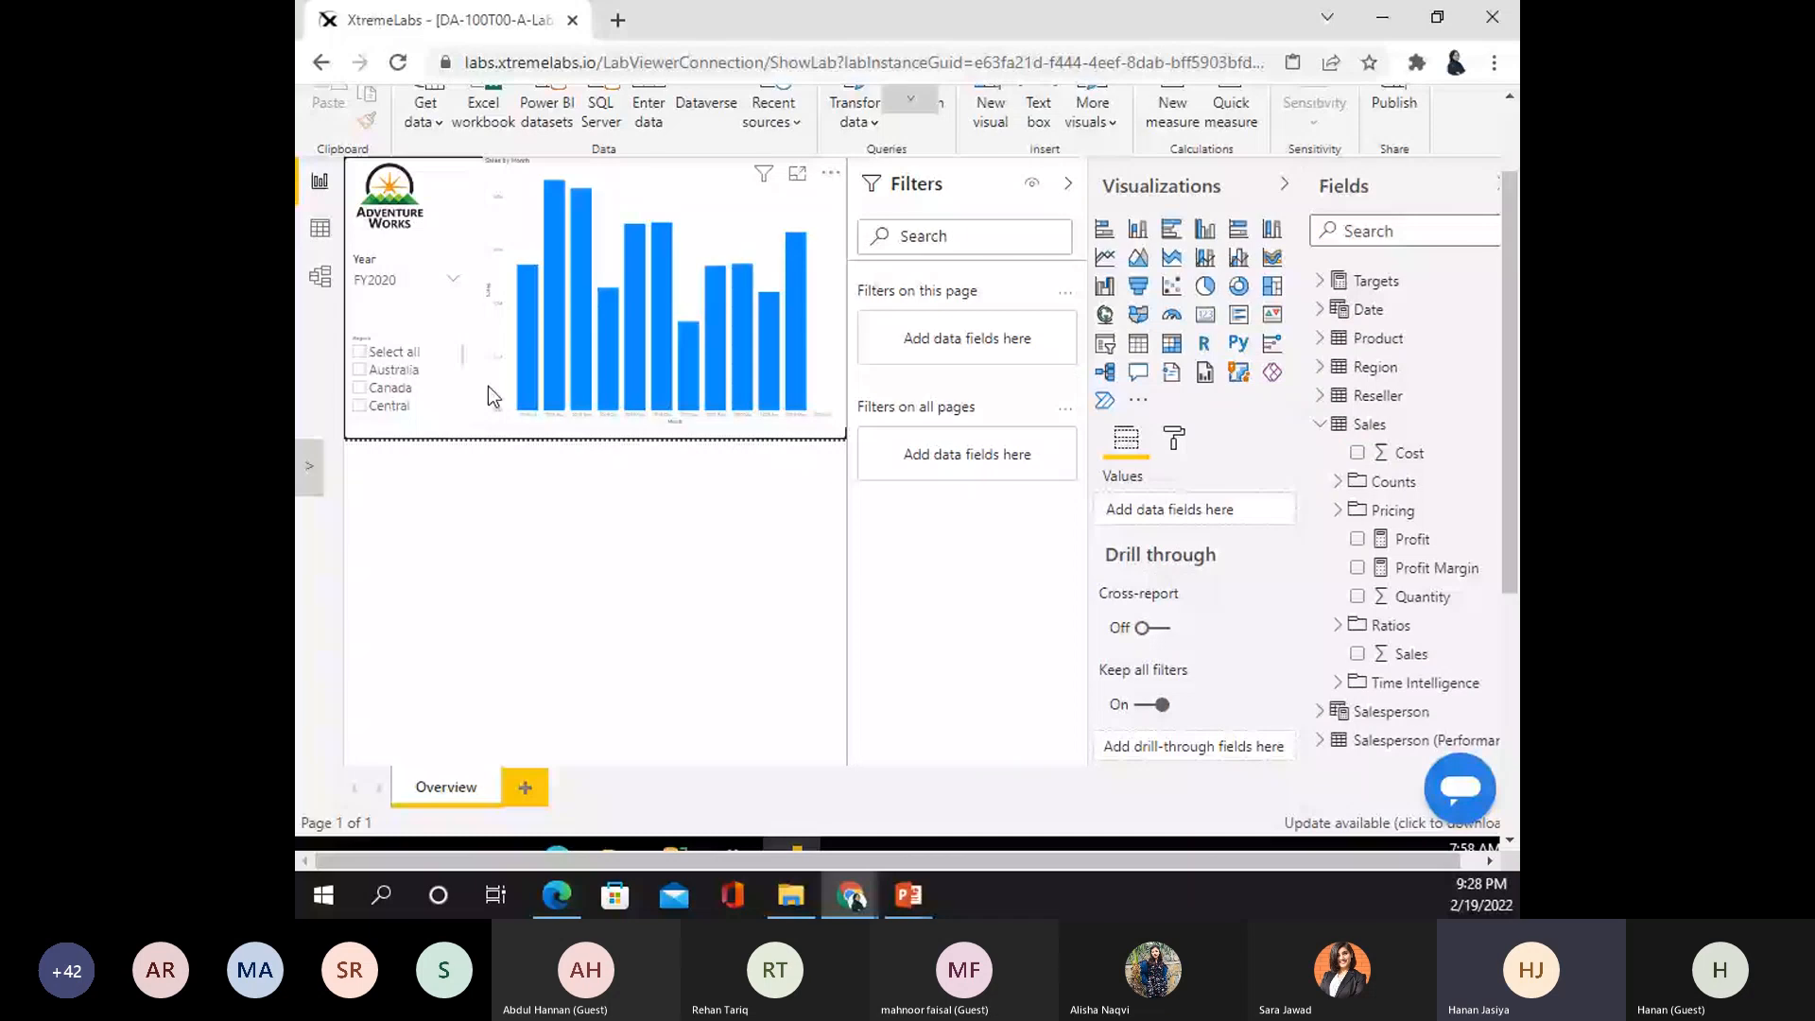
pyautogui.moveTo(484, 435); pyautogui.dragTo(607, 297)
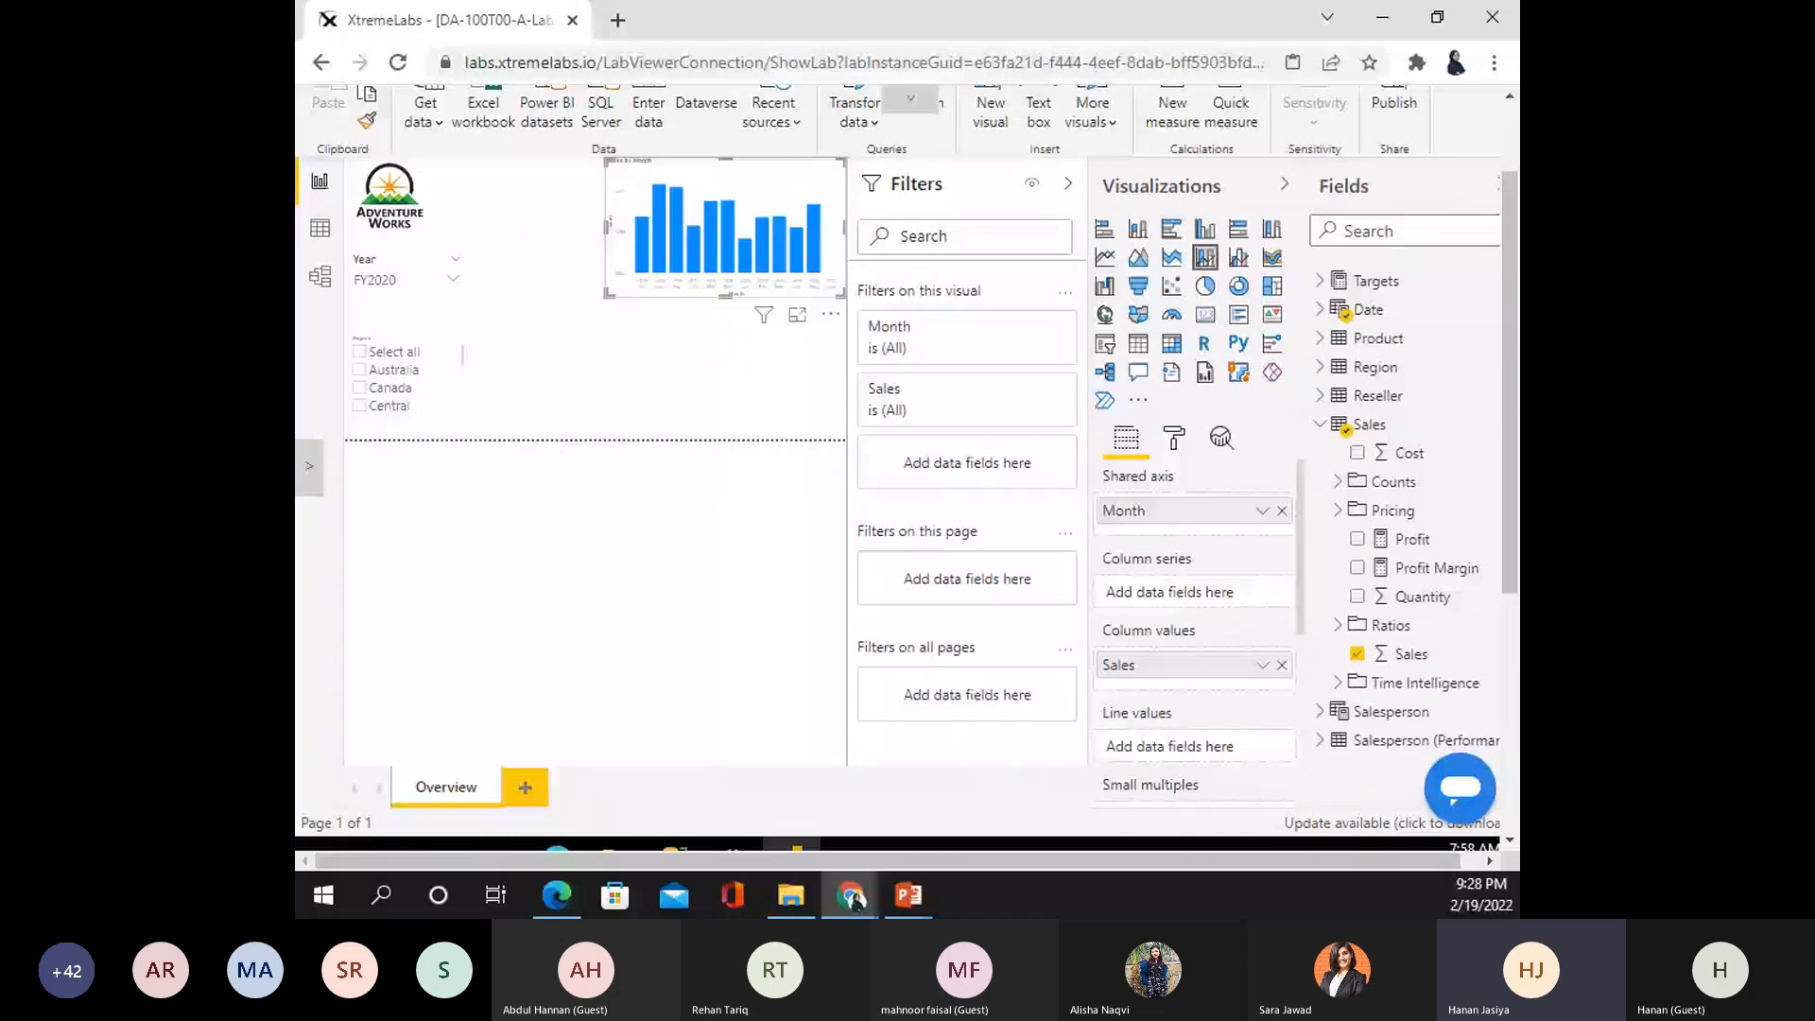
pyautogui.click(689, 372)
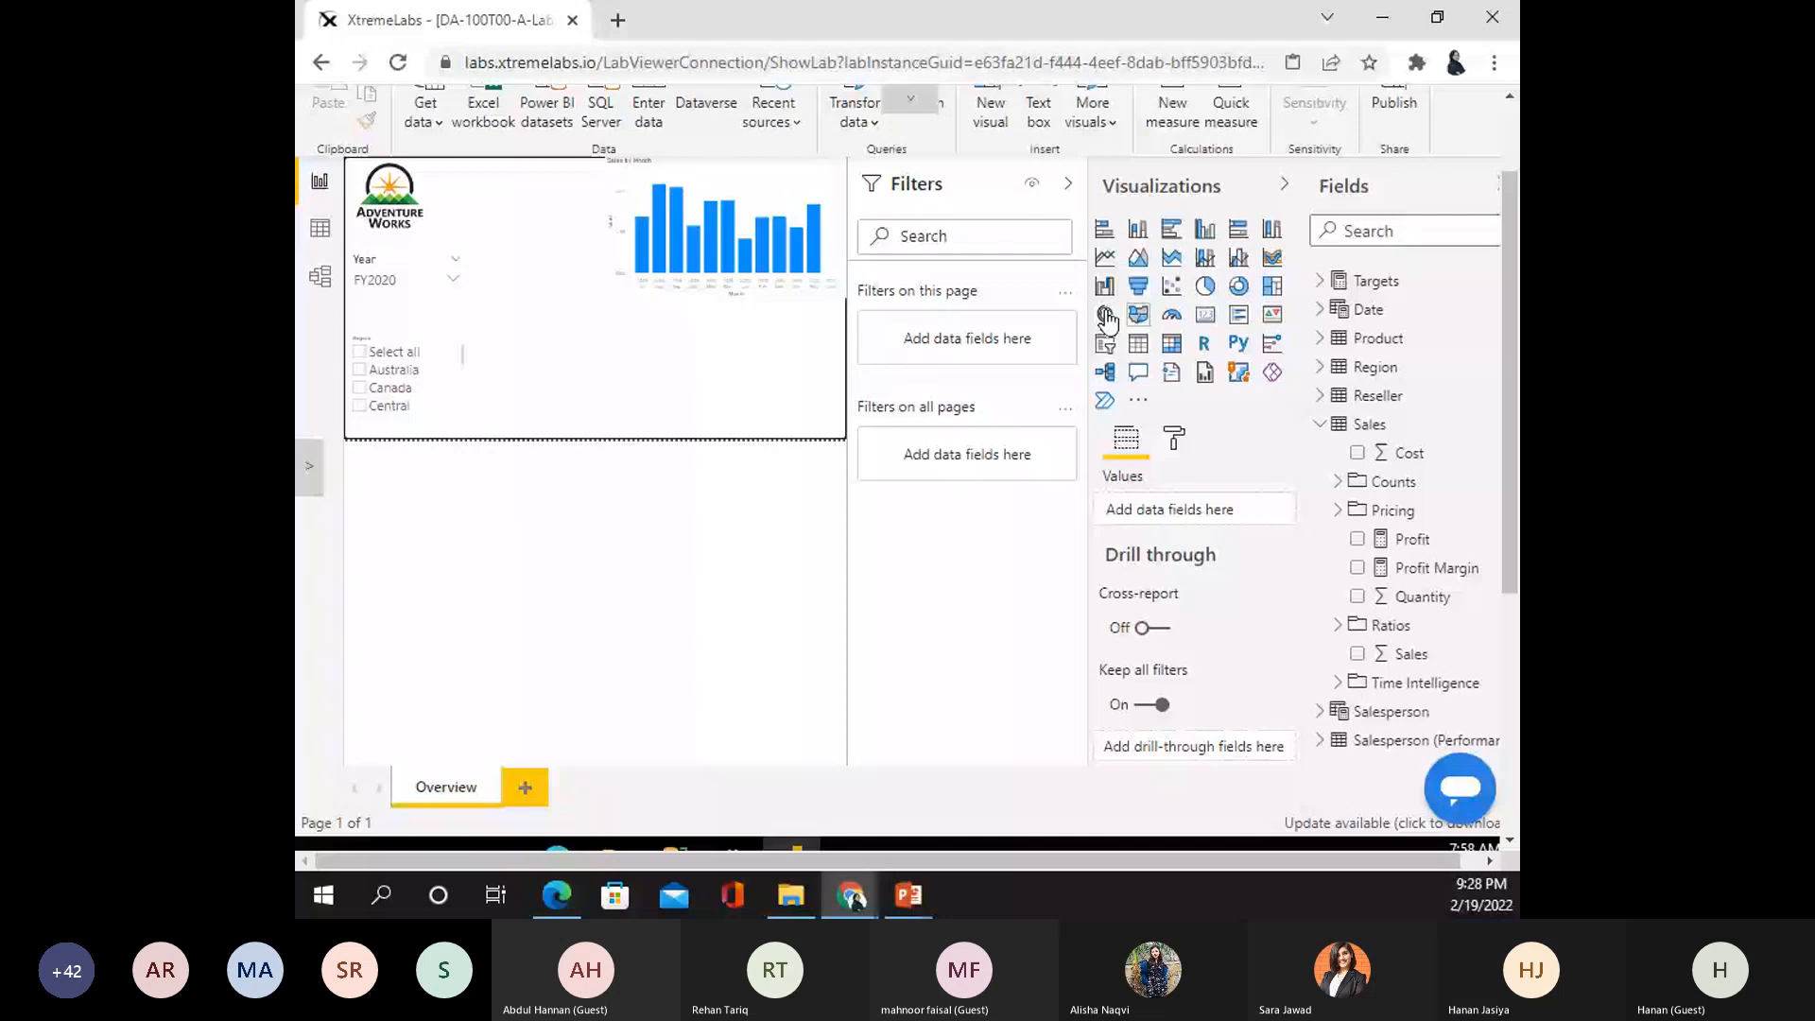
# - Add a map visual using Region's Country as its location
pyautogui.click(1105, 316)
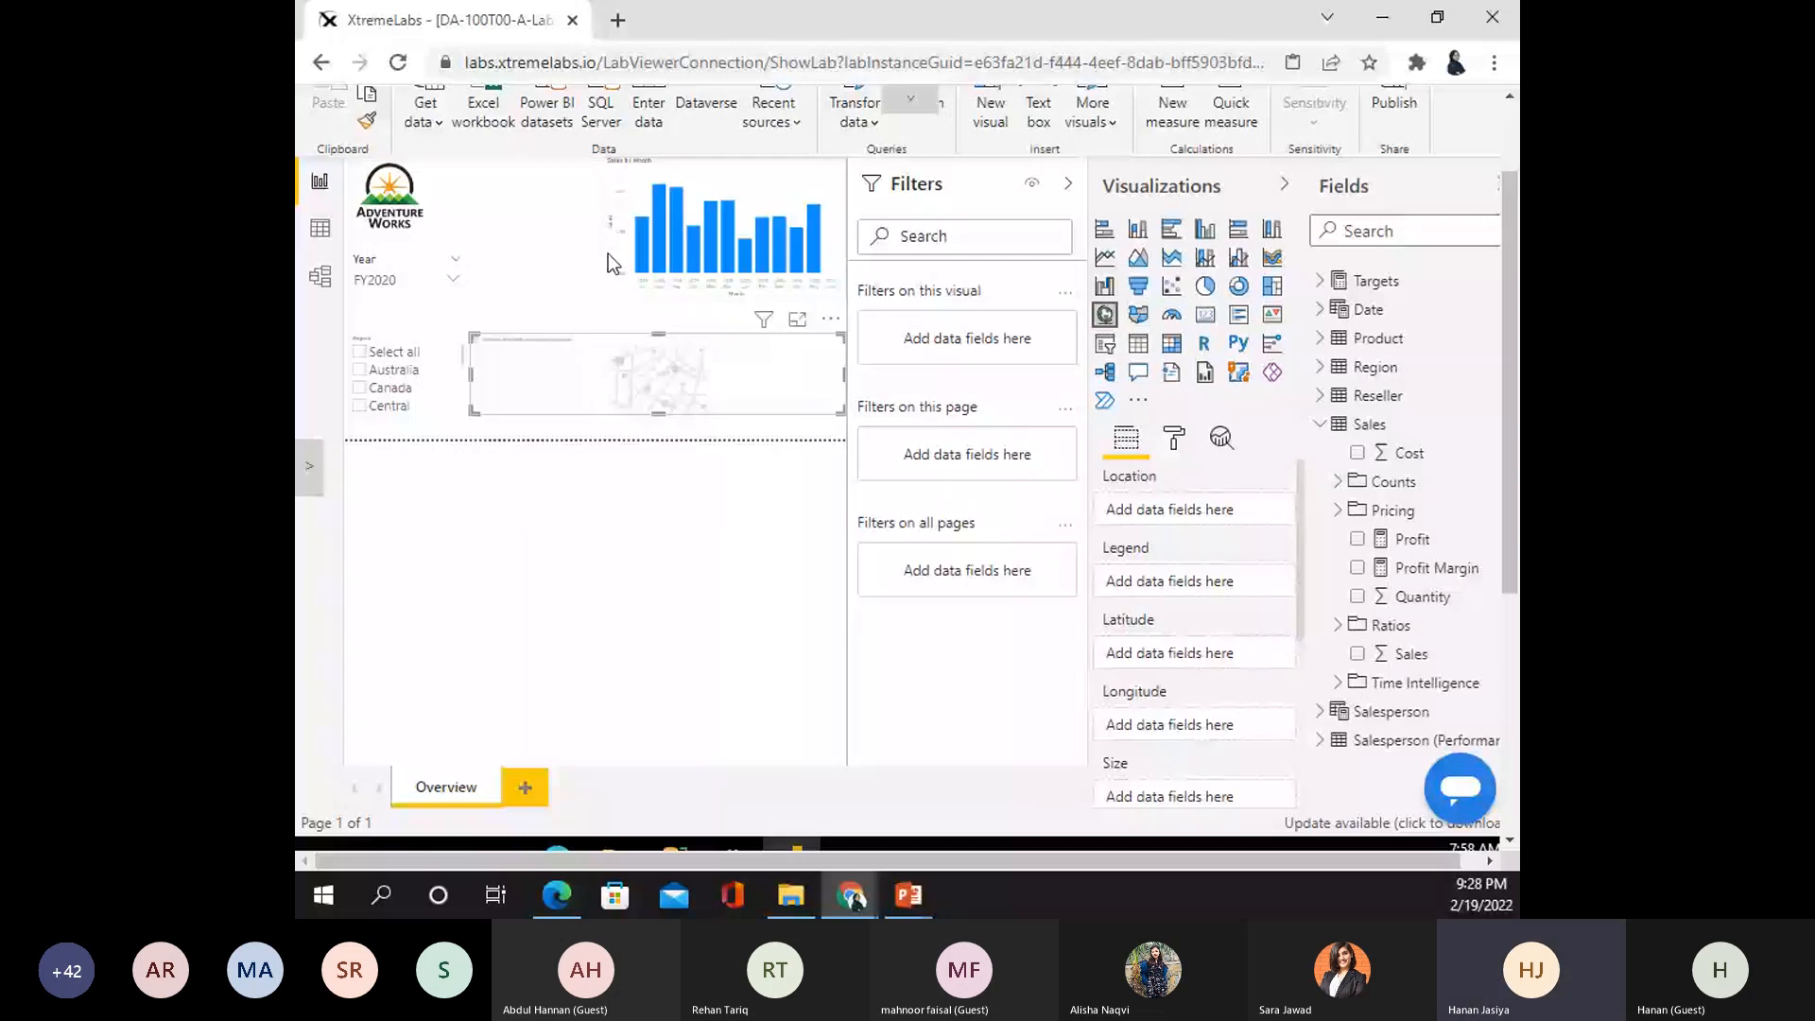
pyautogui.click(608, 253)
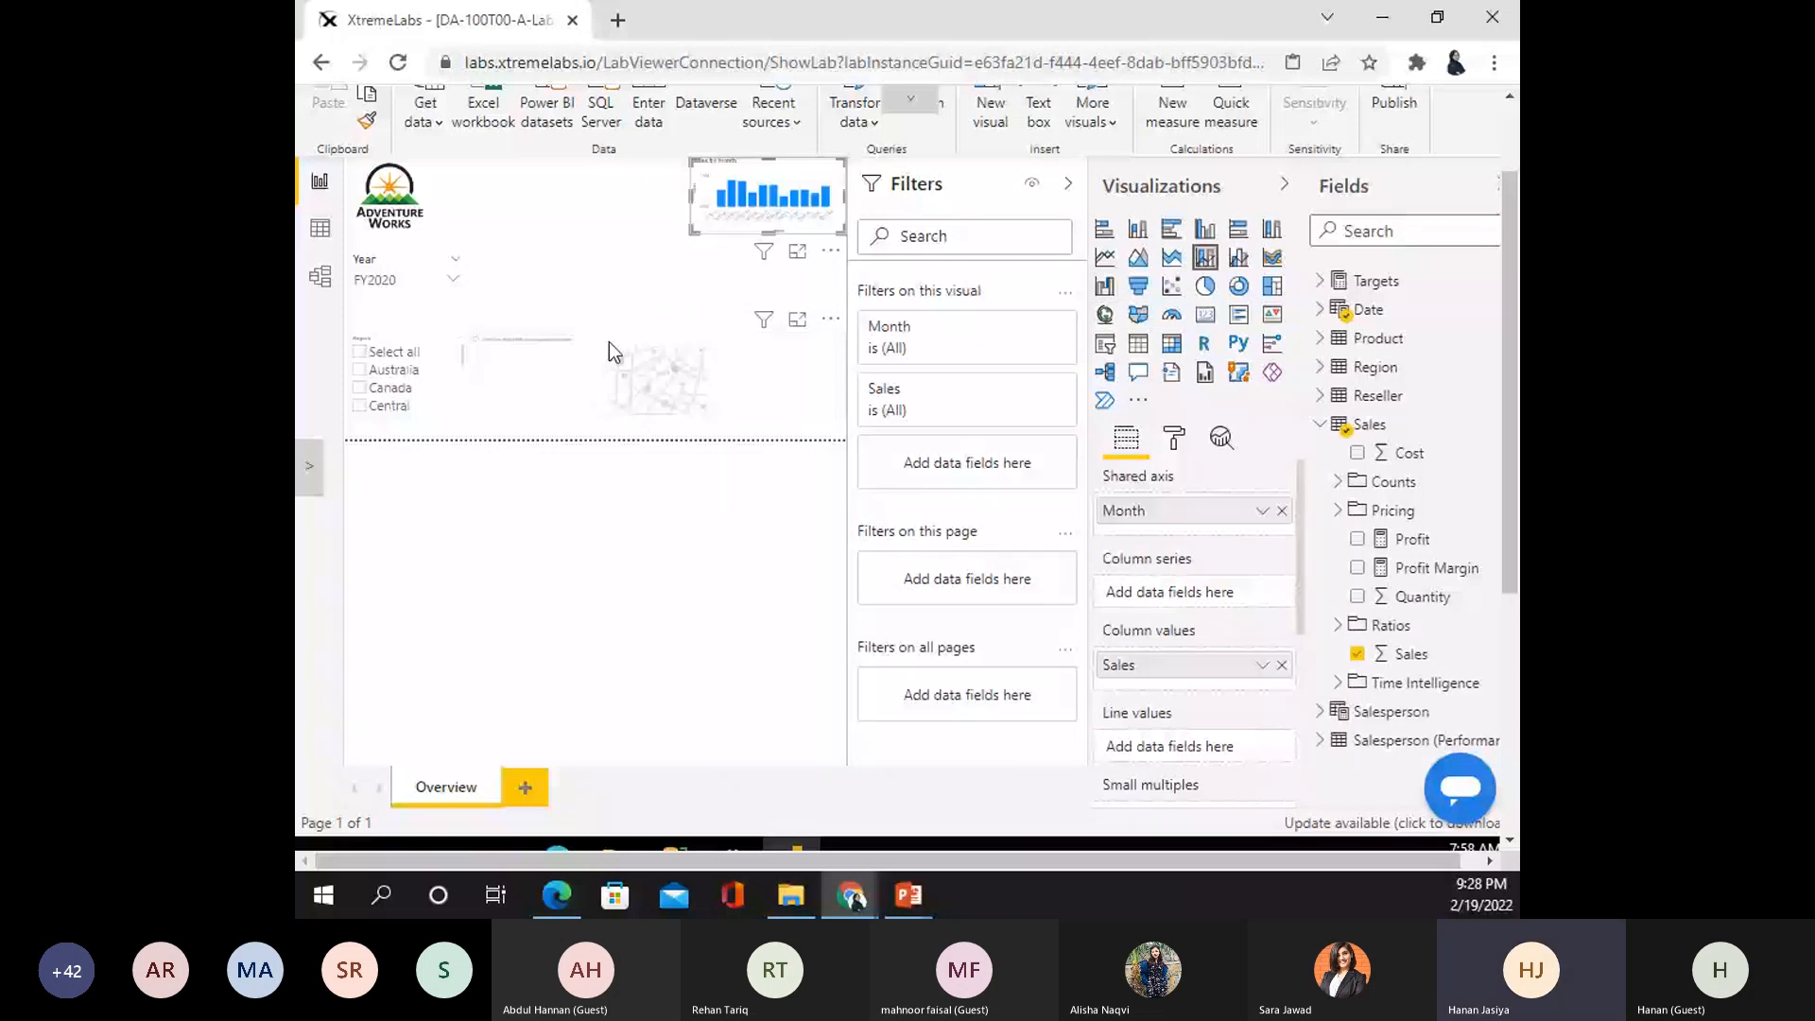
pyautogui.click(609, 342)
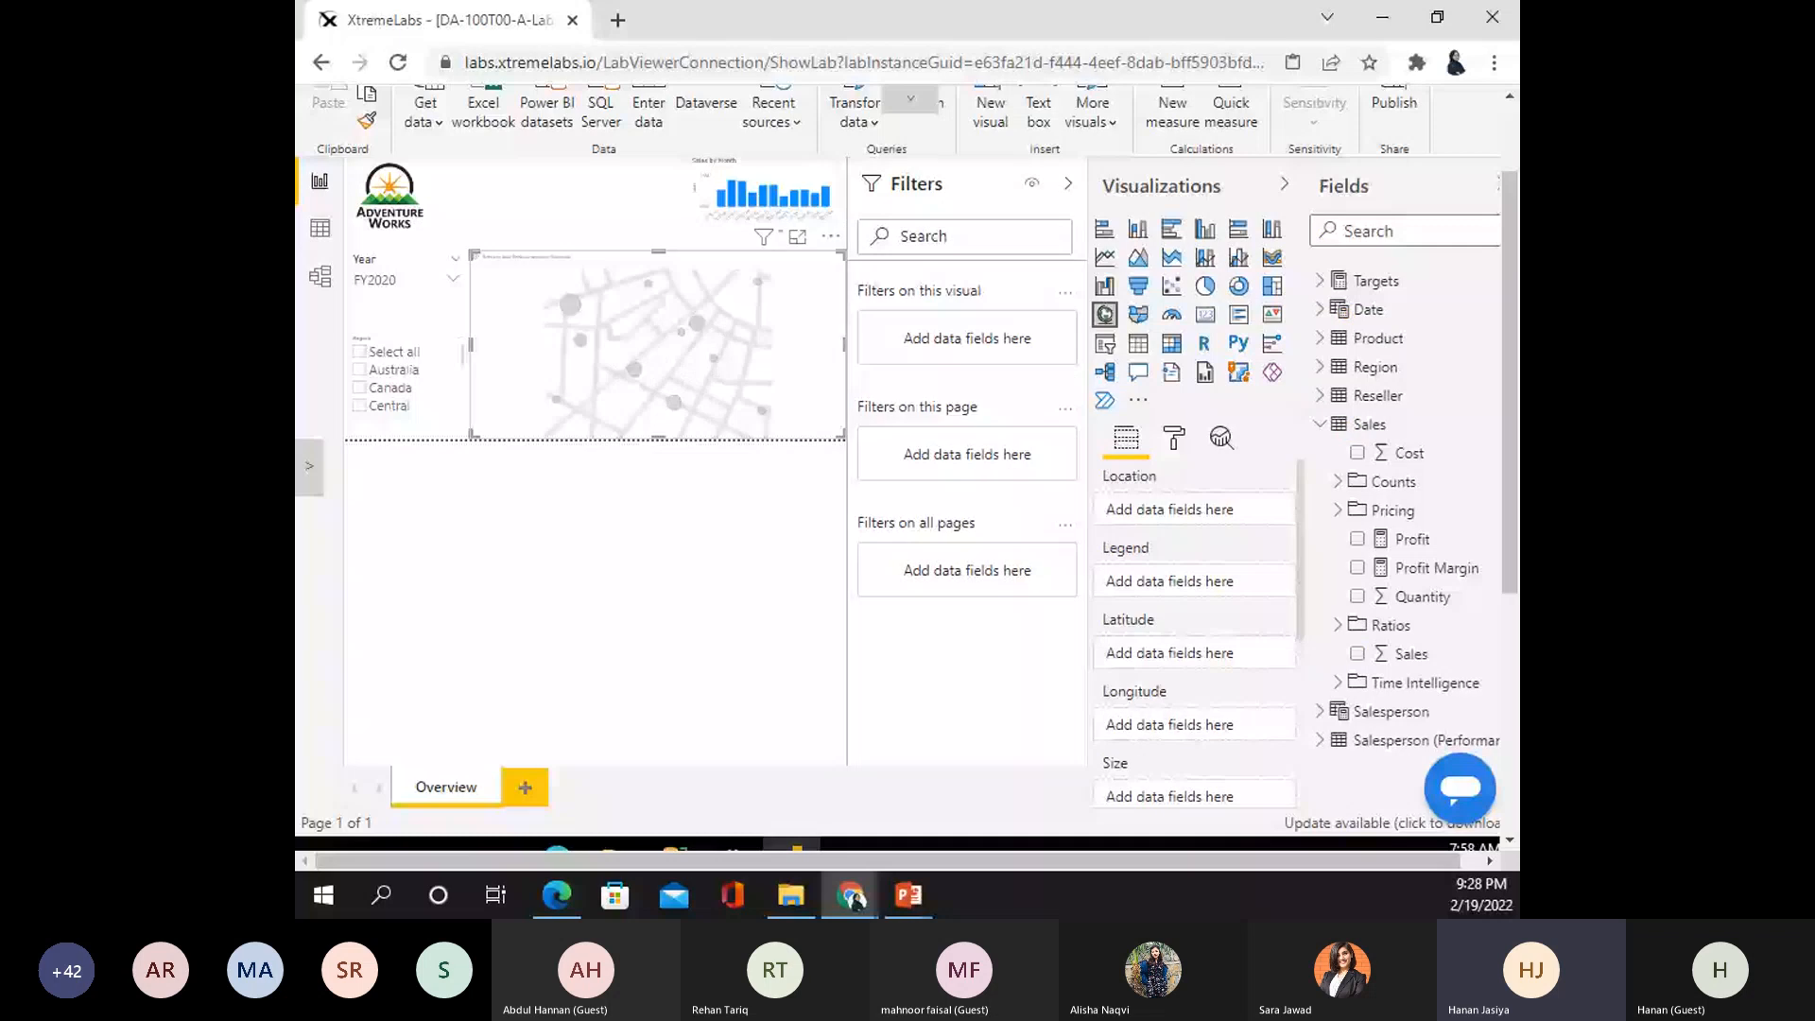
pyautogui.click(1323, 424)
pyautogui.click(1320, 367)
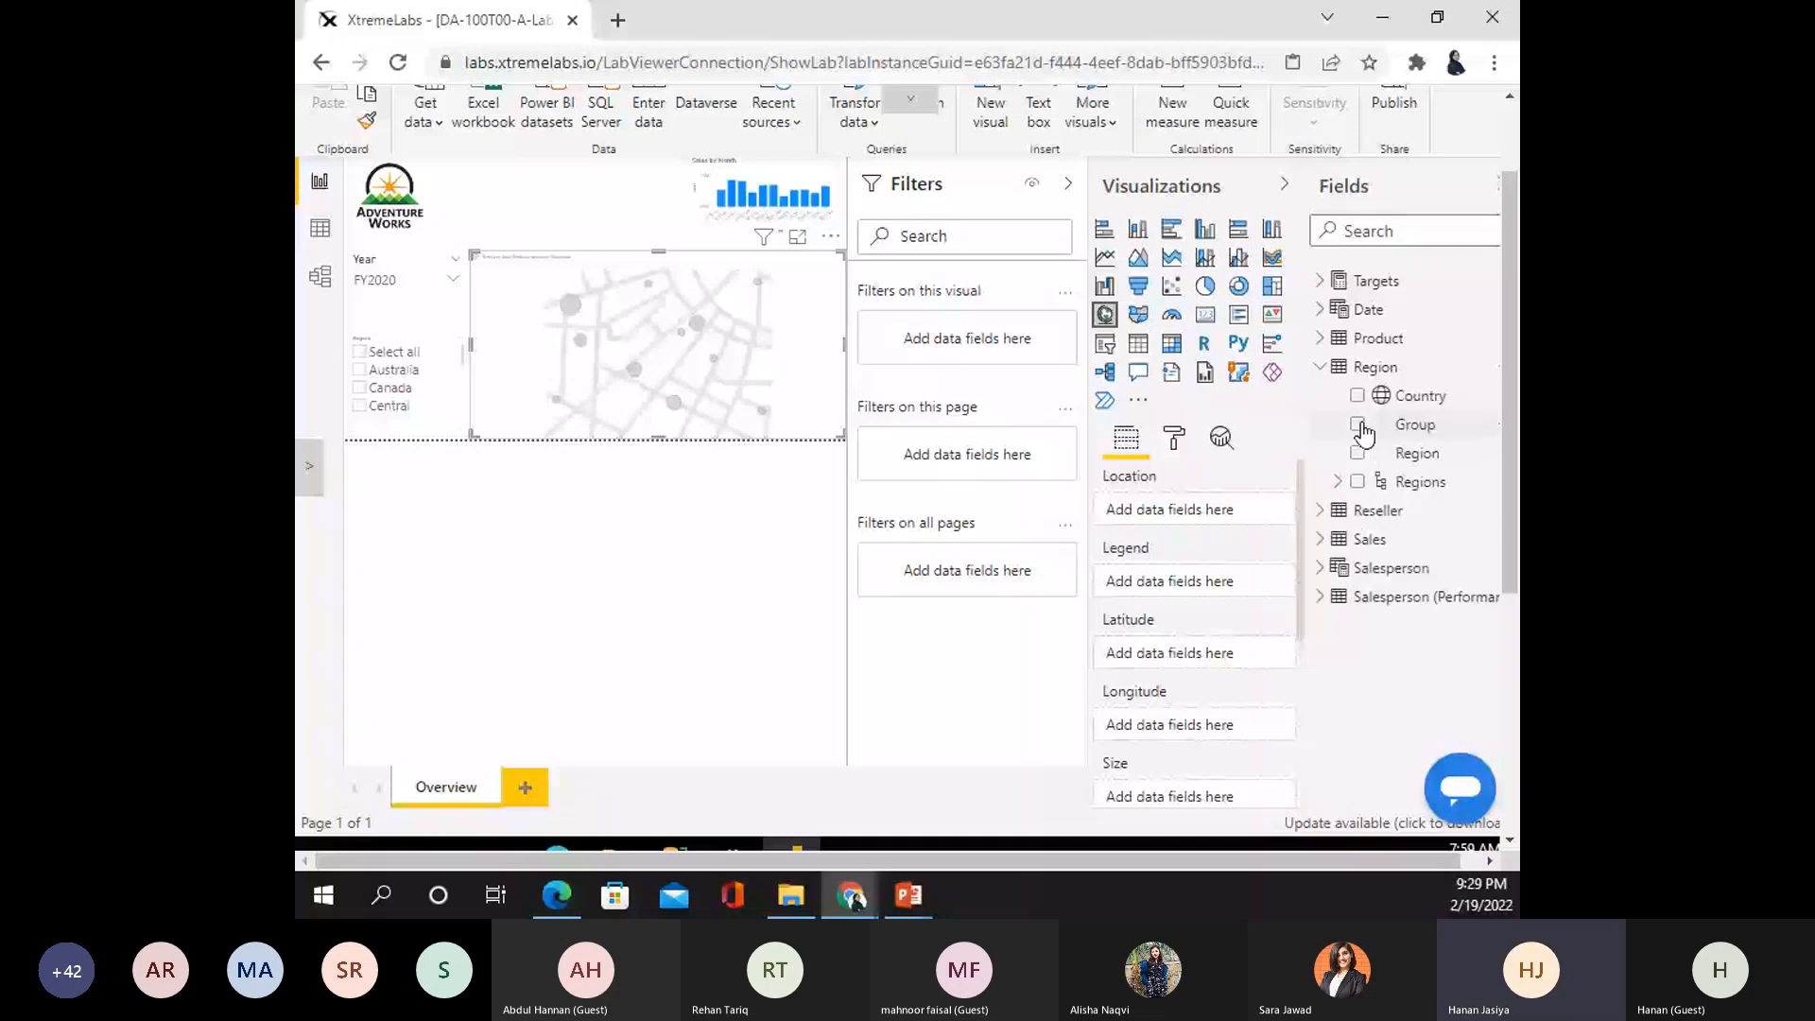
pyautogui.click(1358, 395)
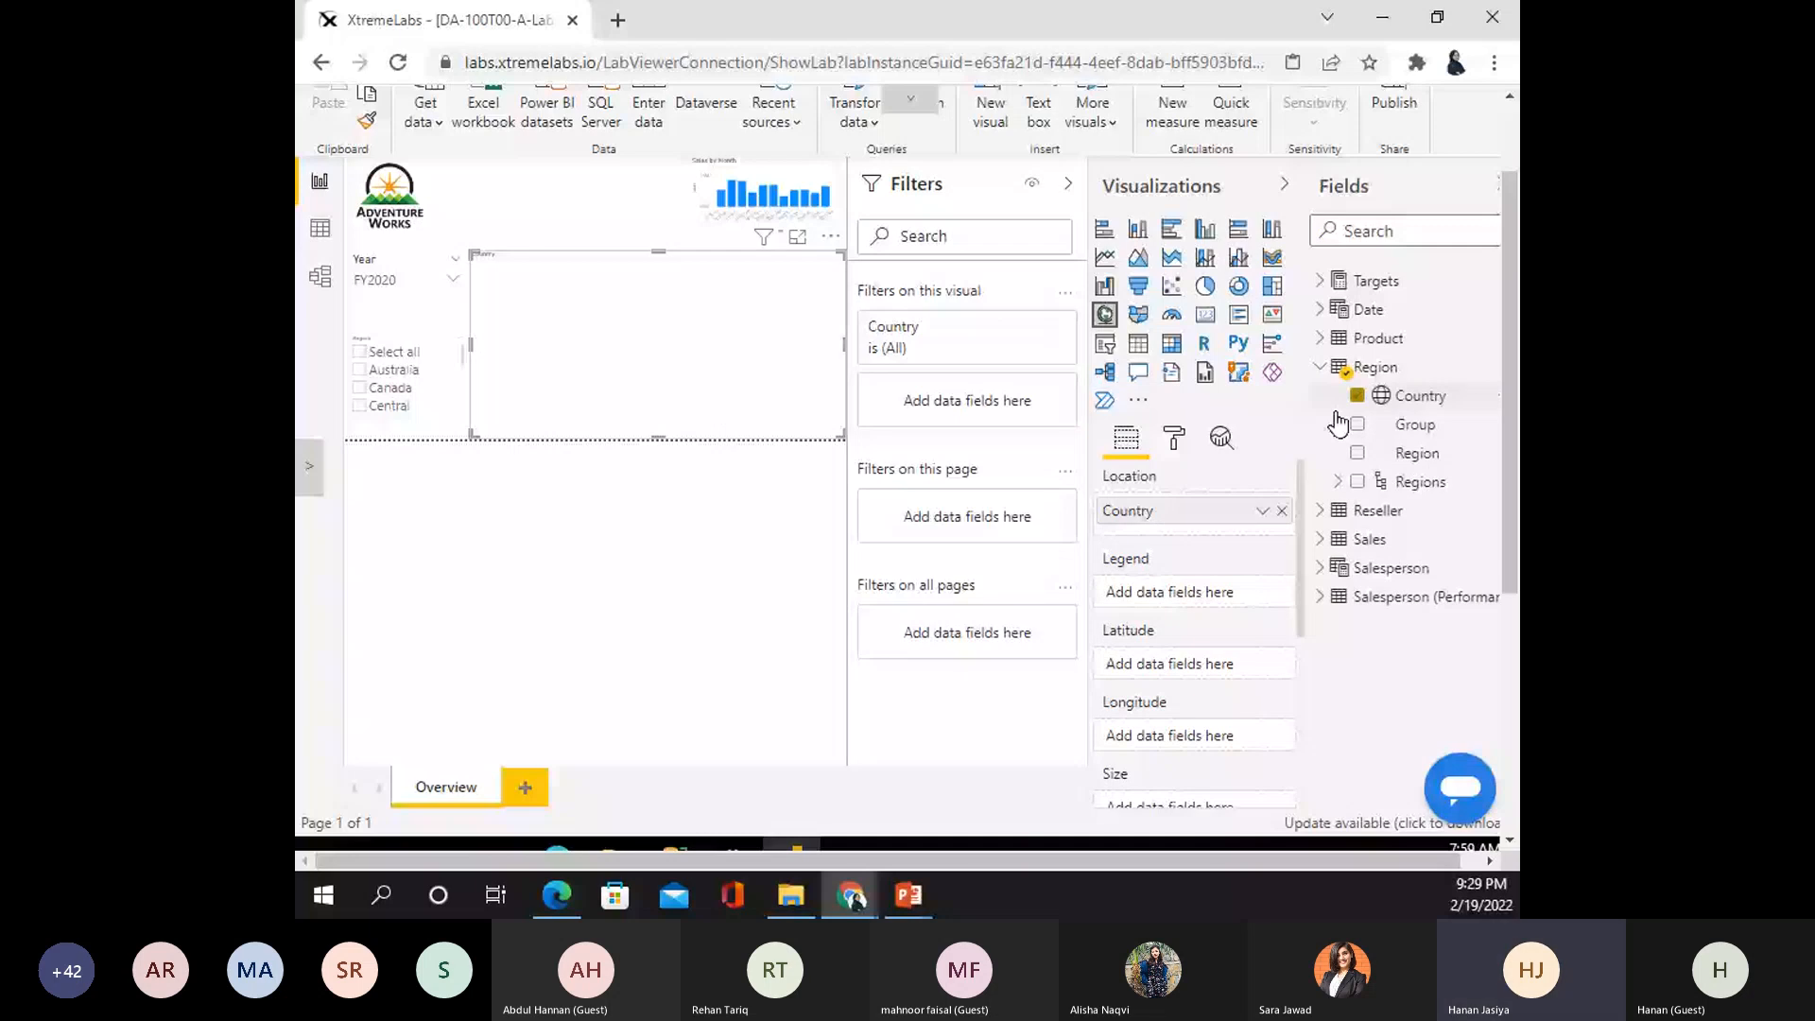
# - Use Product Category as the map legend and Sales as the bubble size
pyautogui.click(1320, 340)
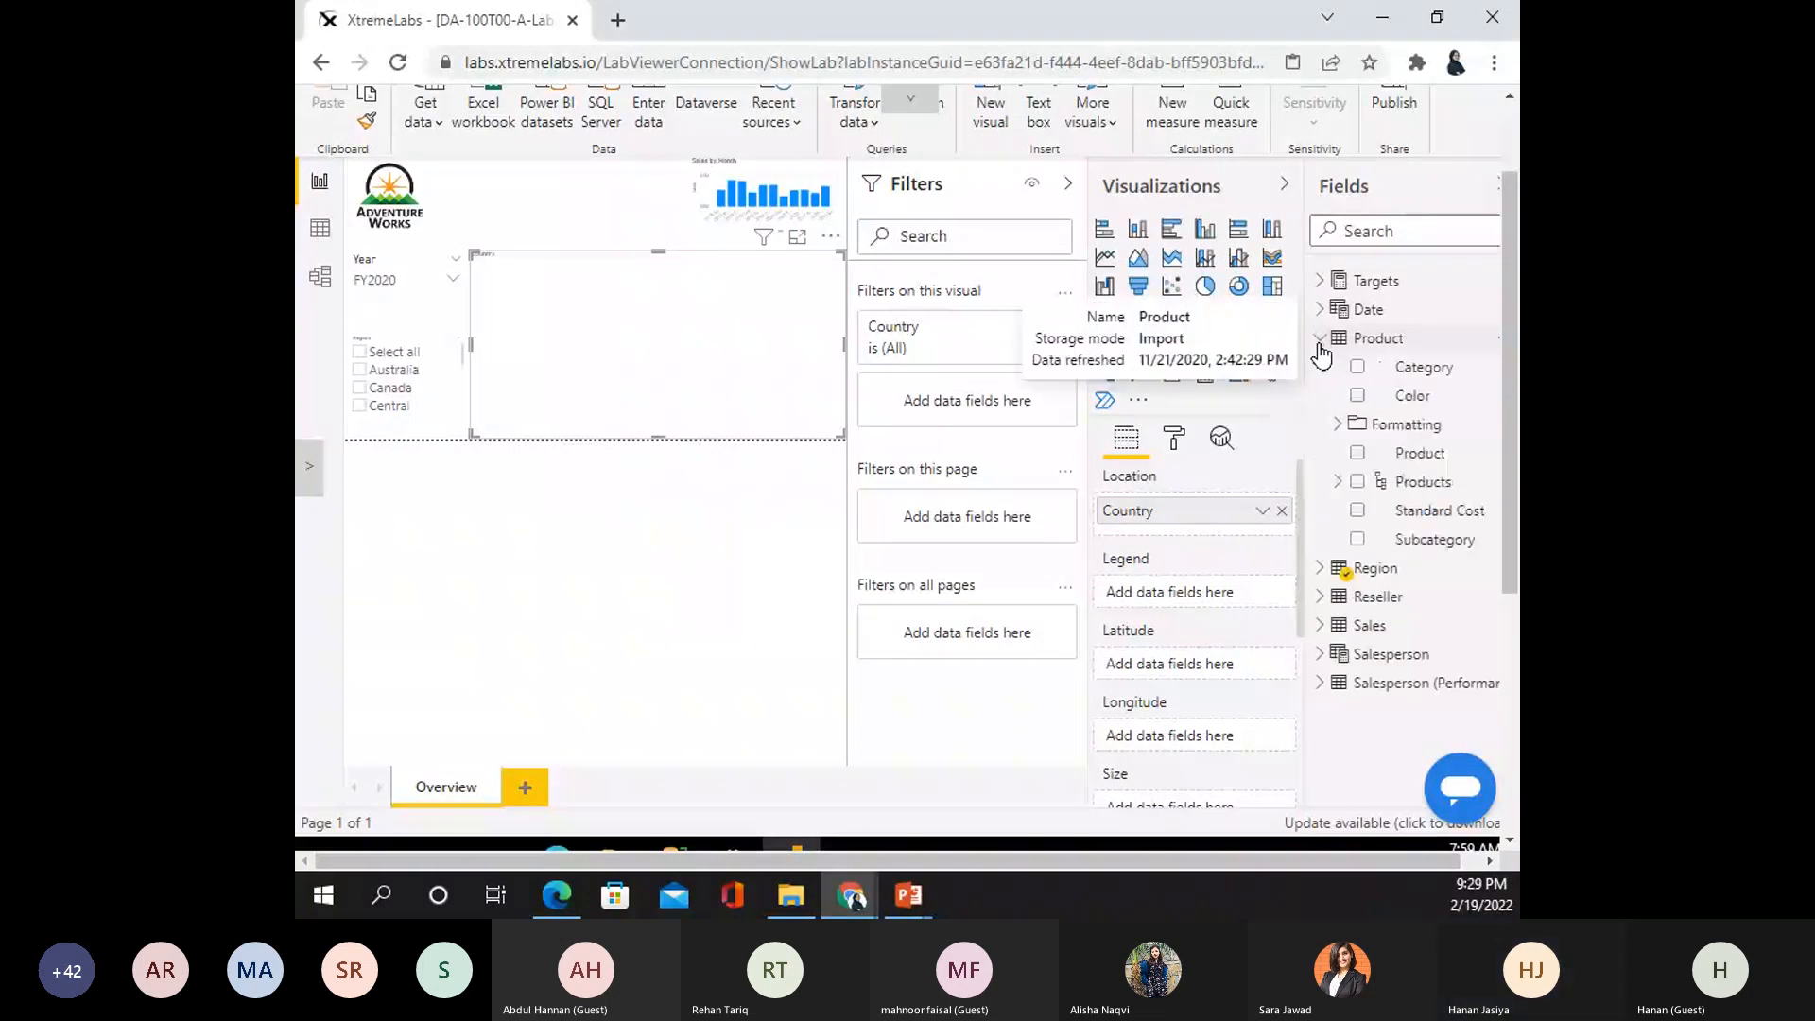
pyautogui.click(1356, 368)
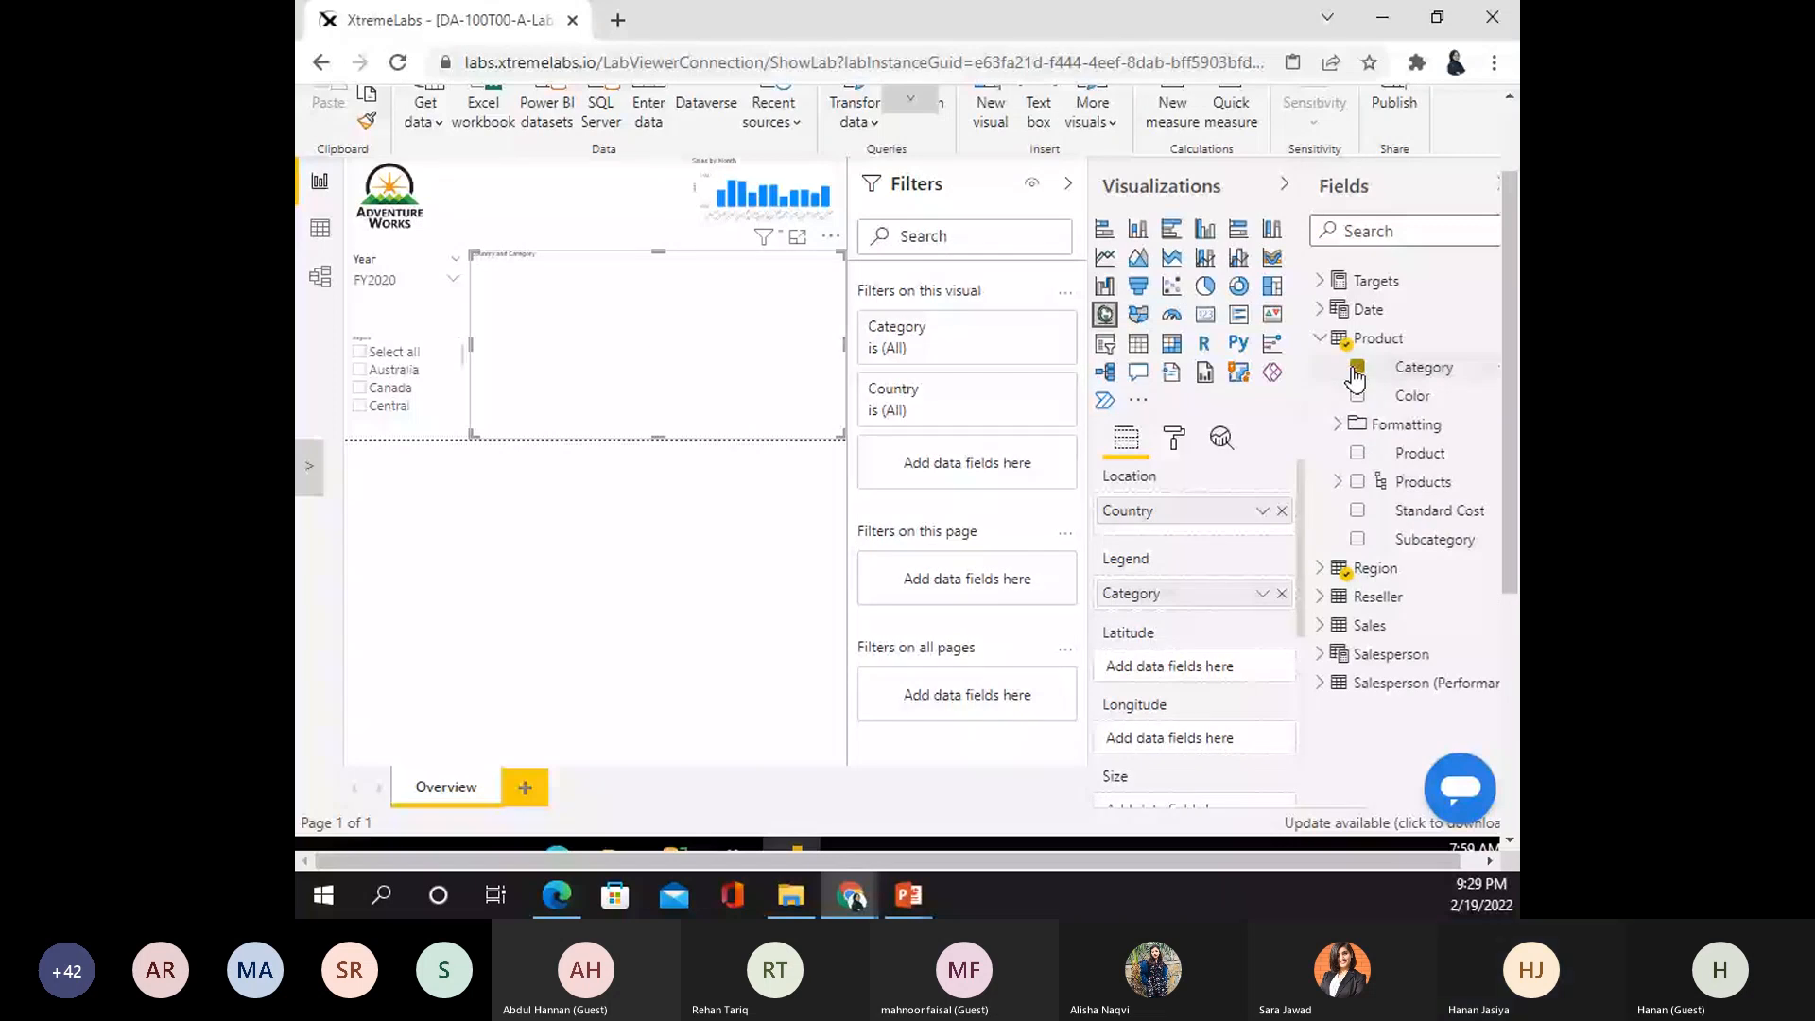
pyautogui.click(1320, 338)
pyautogui.click(1320, 424)
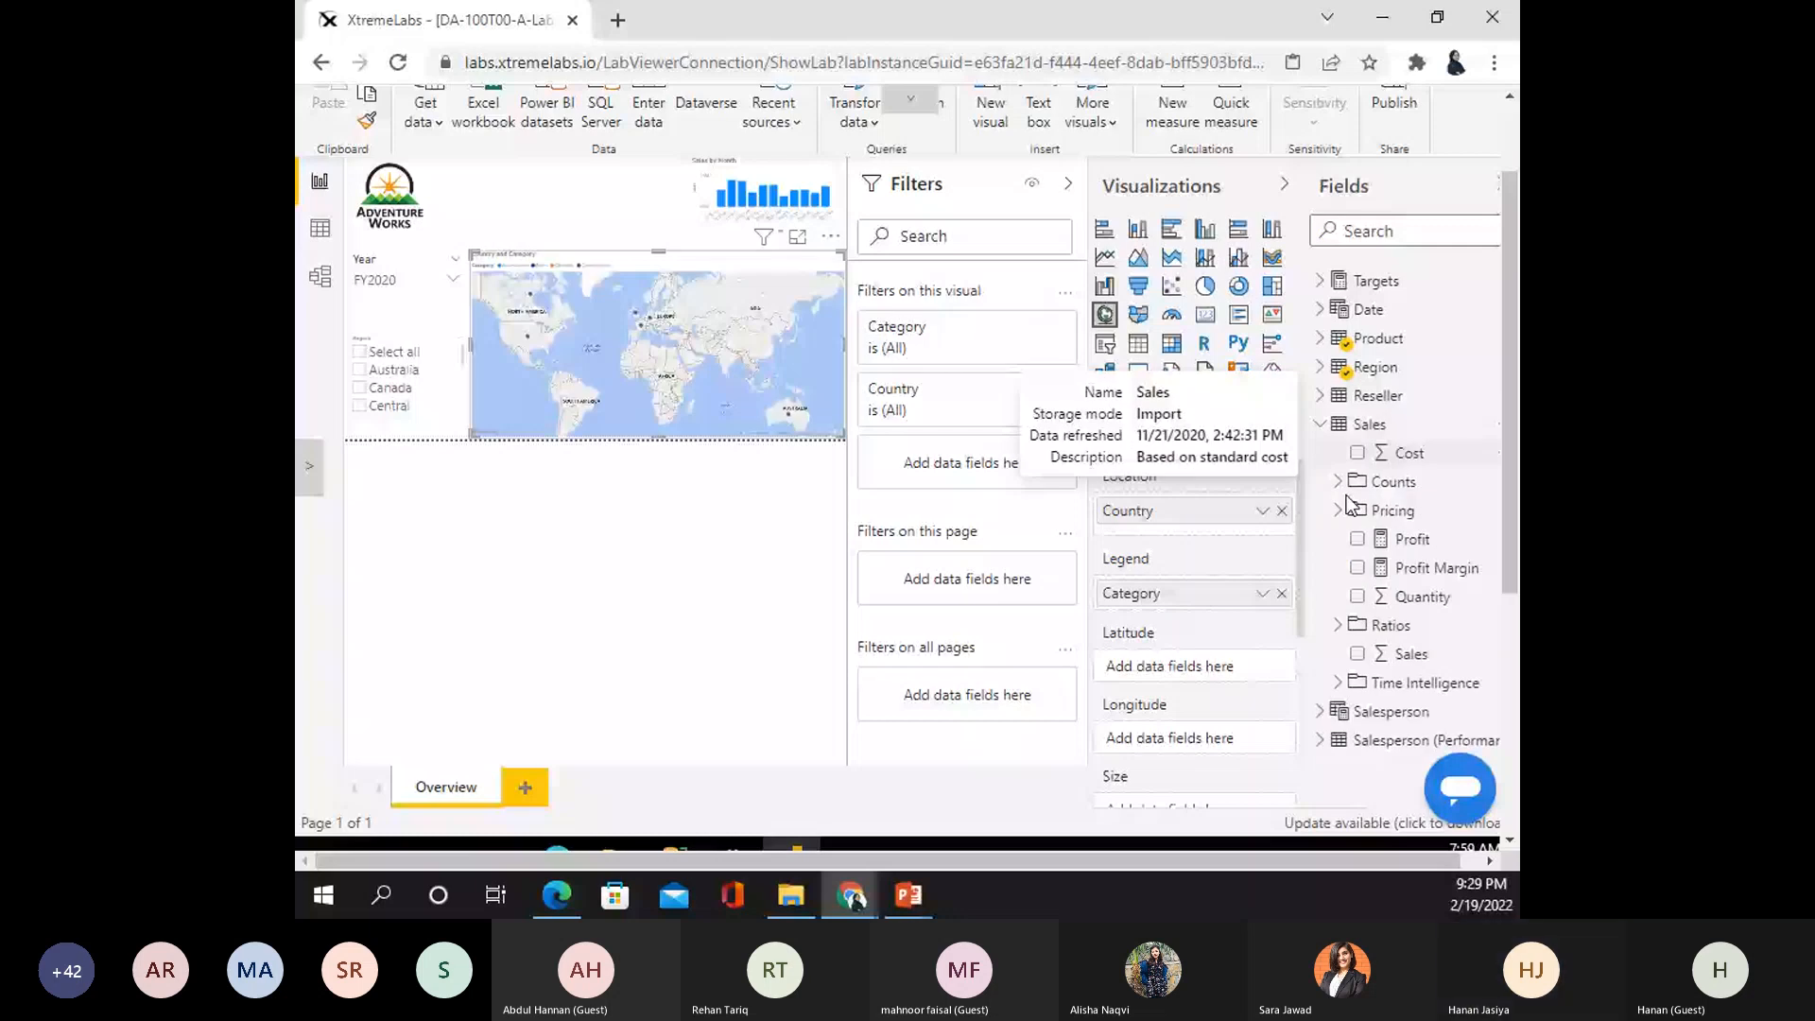
pyautogui.click(1358, 654)
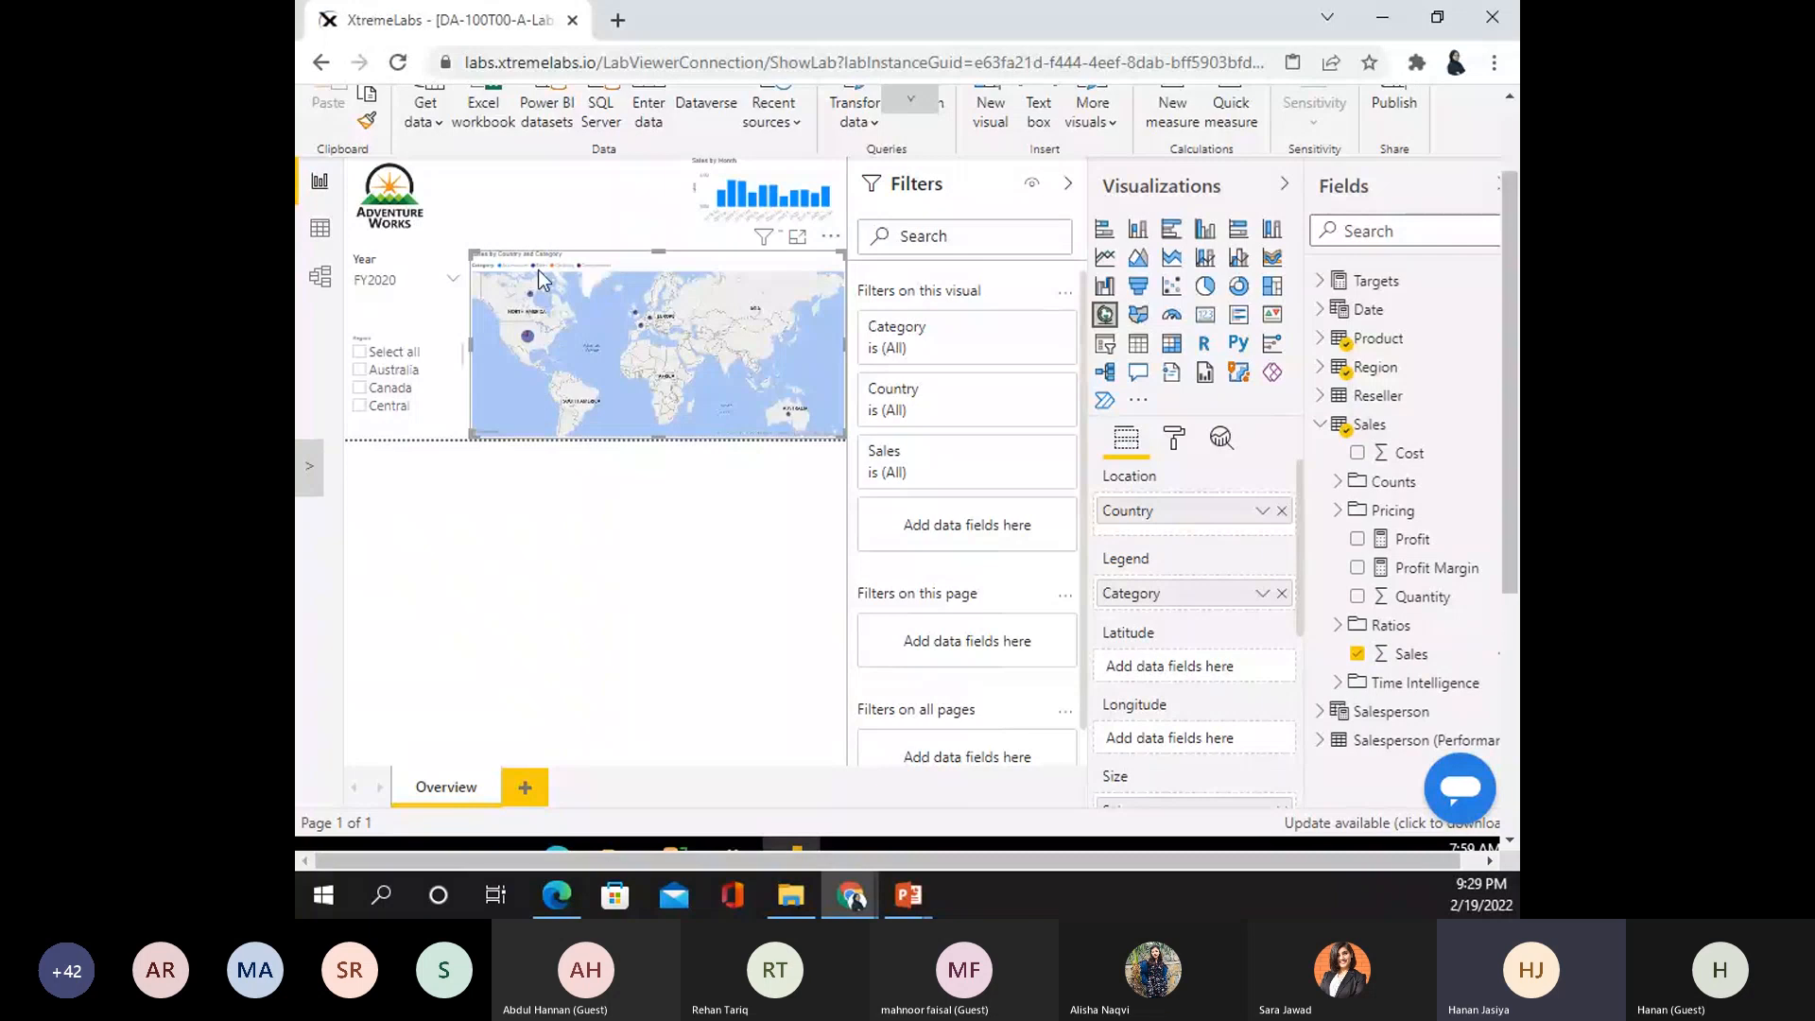
pyautogui.moveTo(529, 342)
pyautogui.moveTo(649, 326)
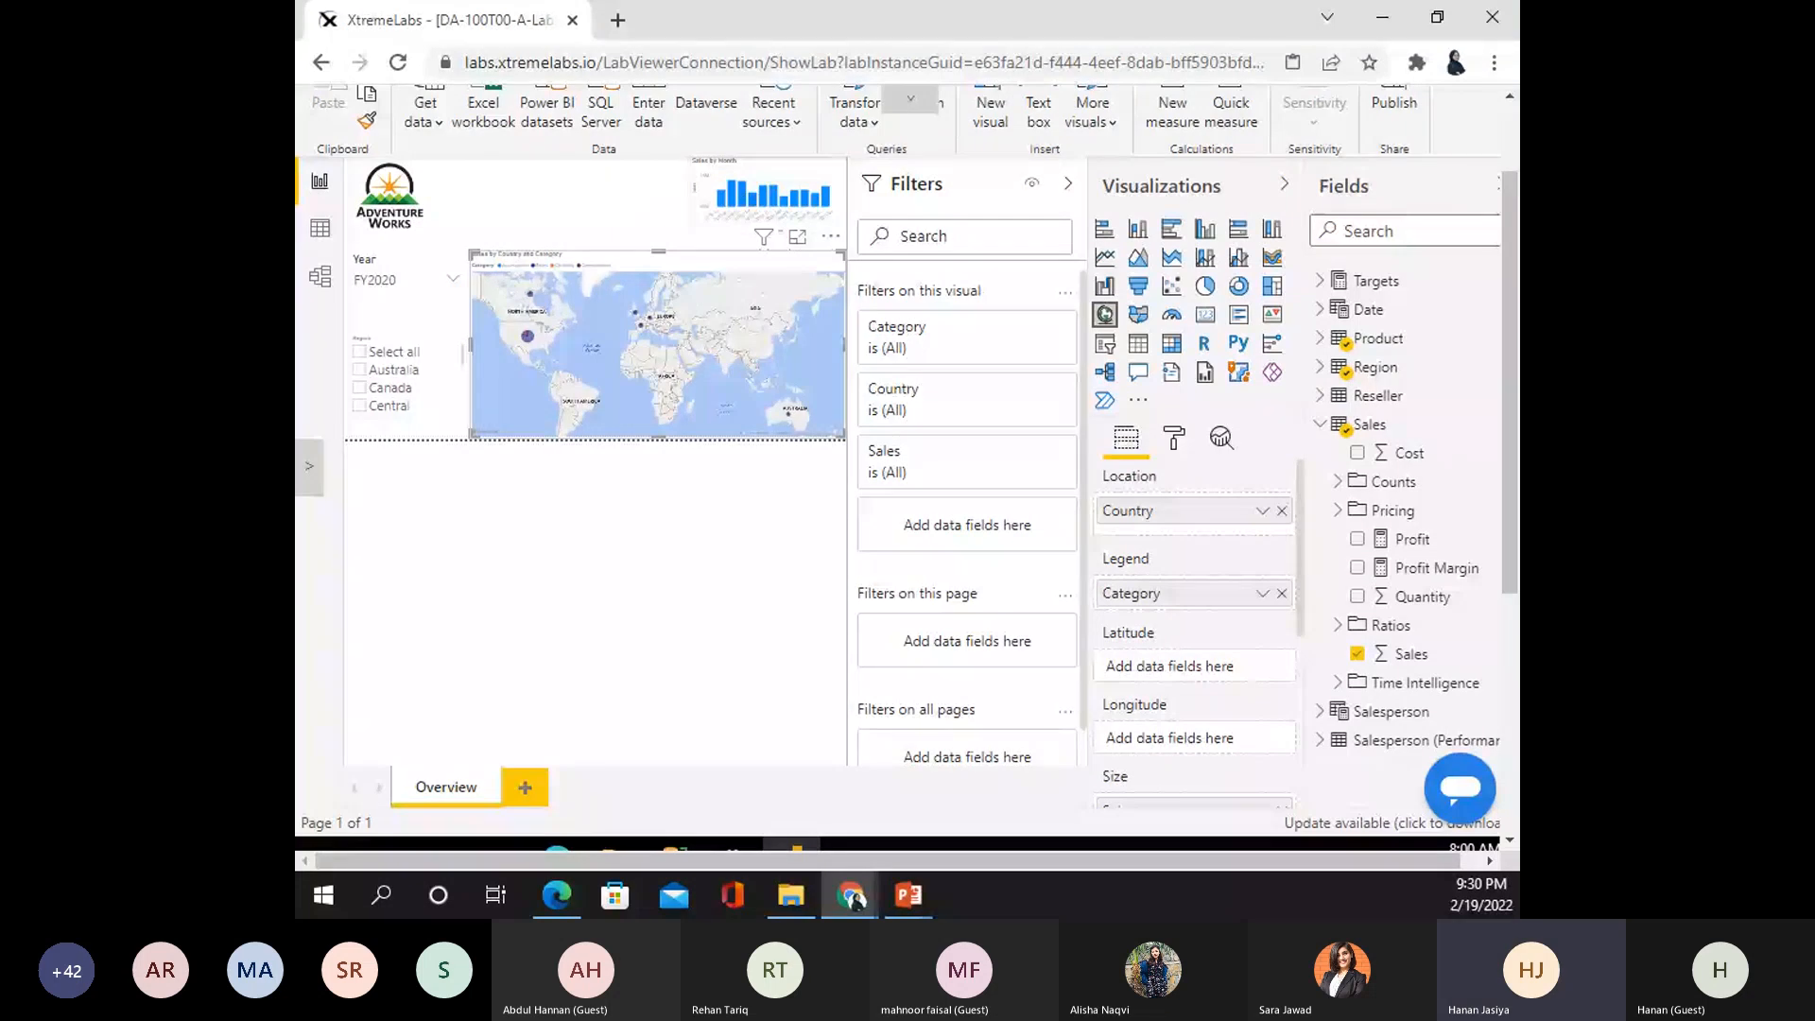
pyautogui.click(846, 242)
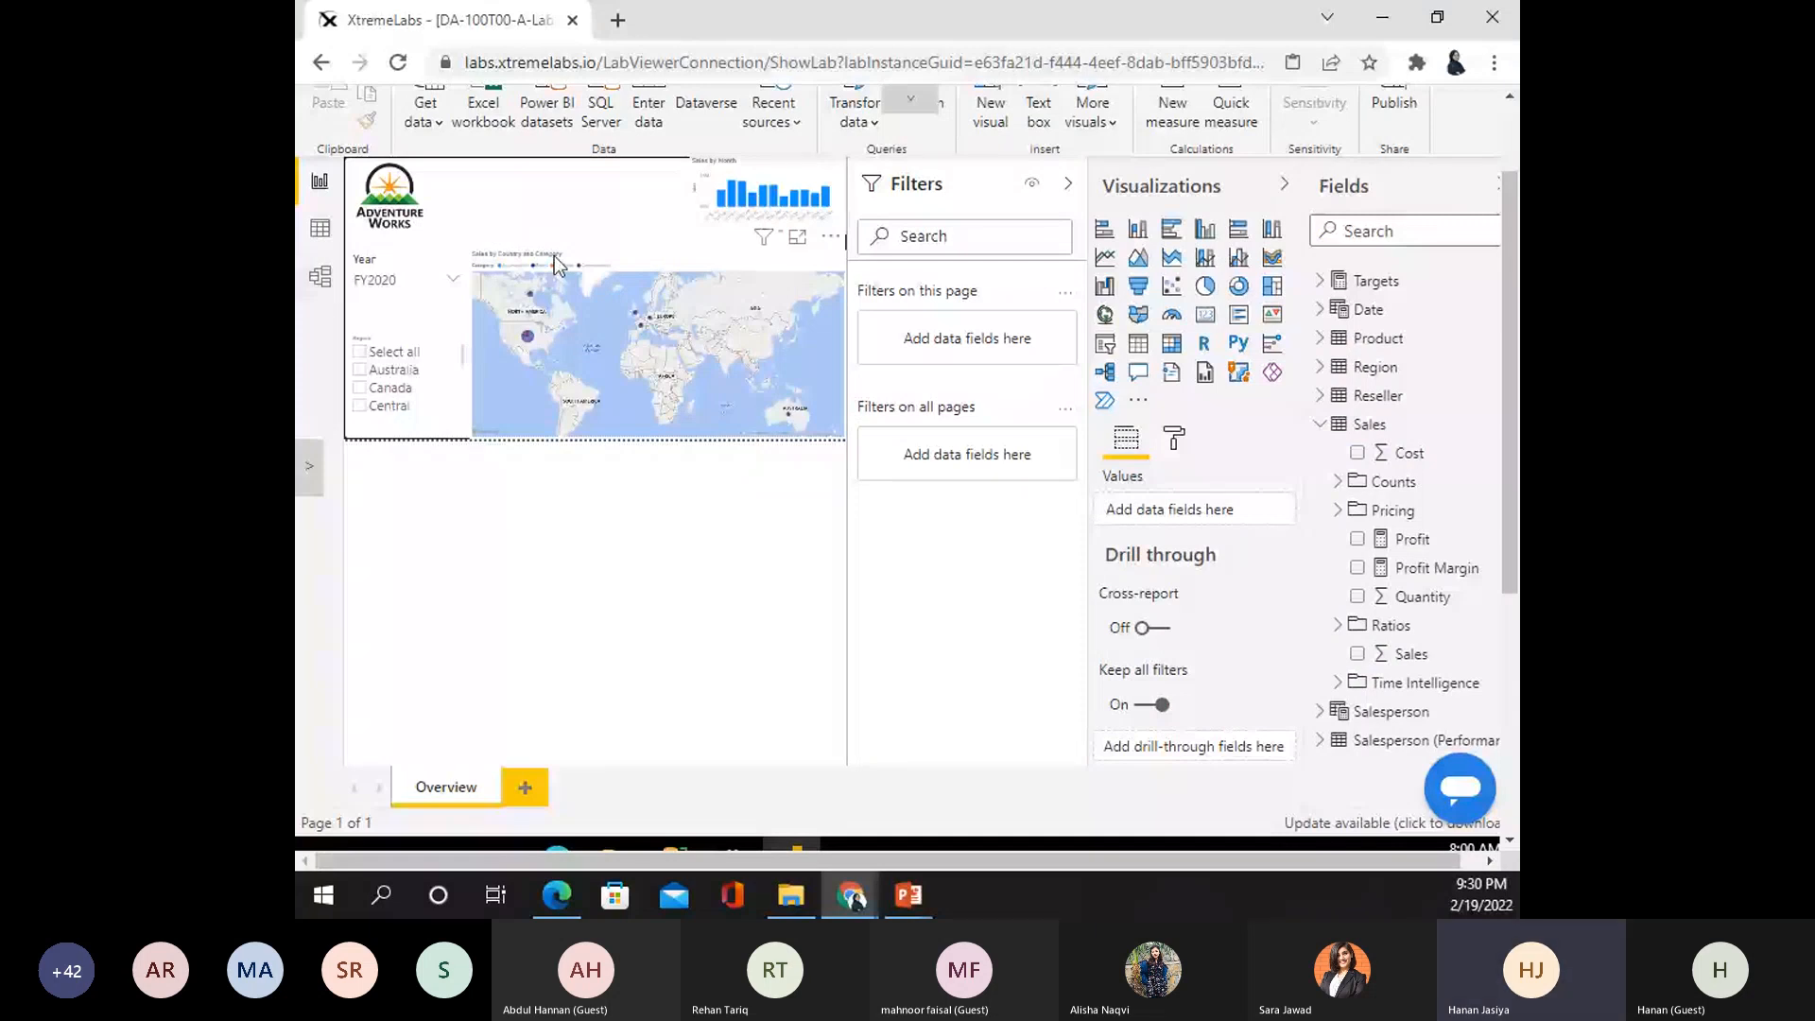
# - Move the map to the right edge and narrow the Sales by Month chart beside it
pyautogui.moveTo(559, 265); pyautogui.dragTo(807, 355)
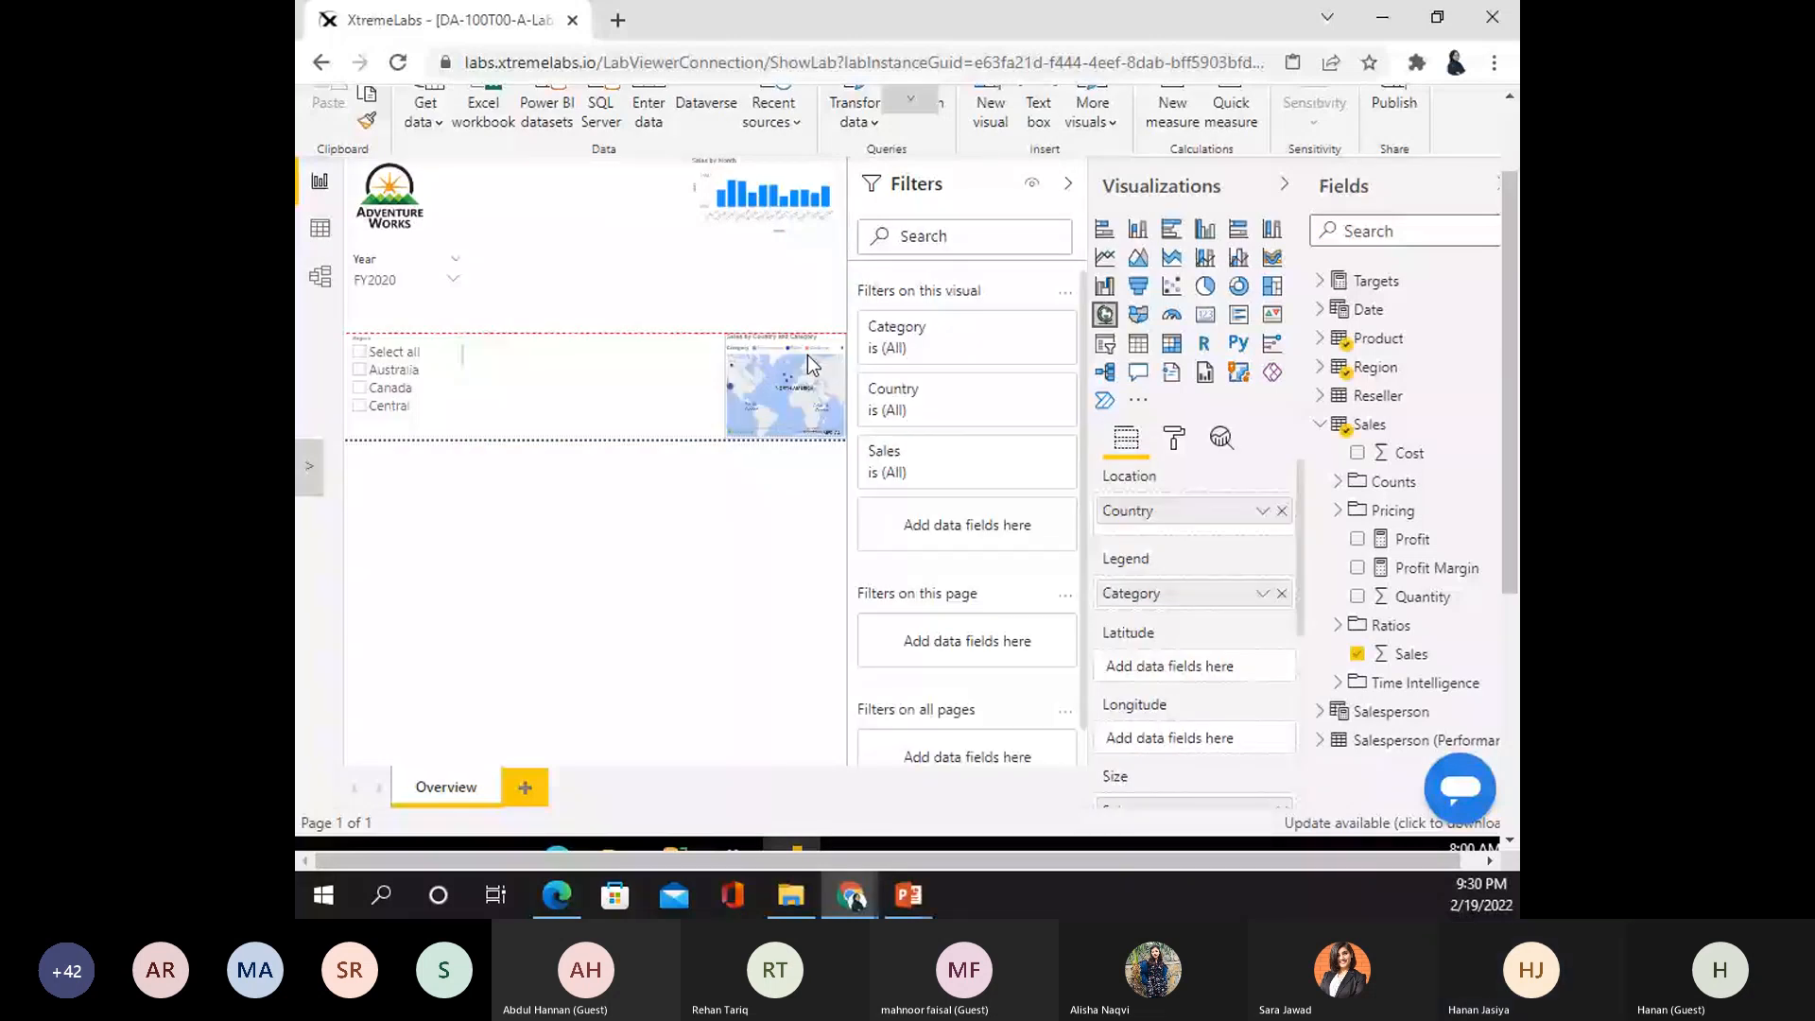
pyautogui.click(724, 189)
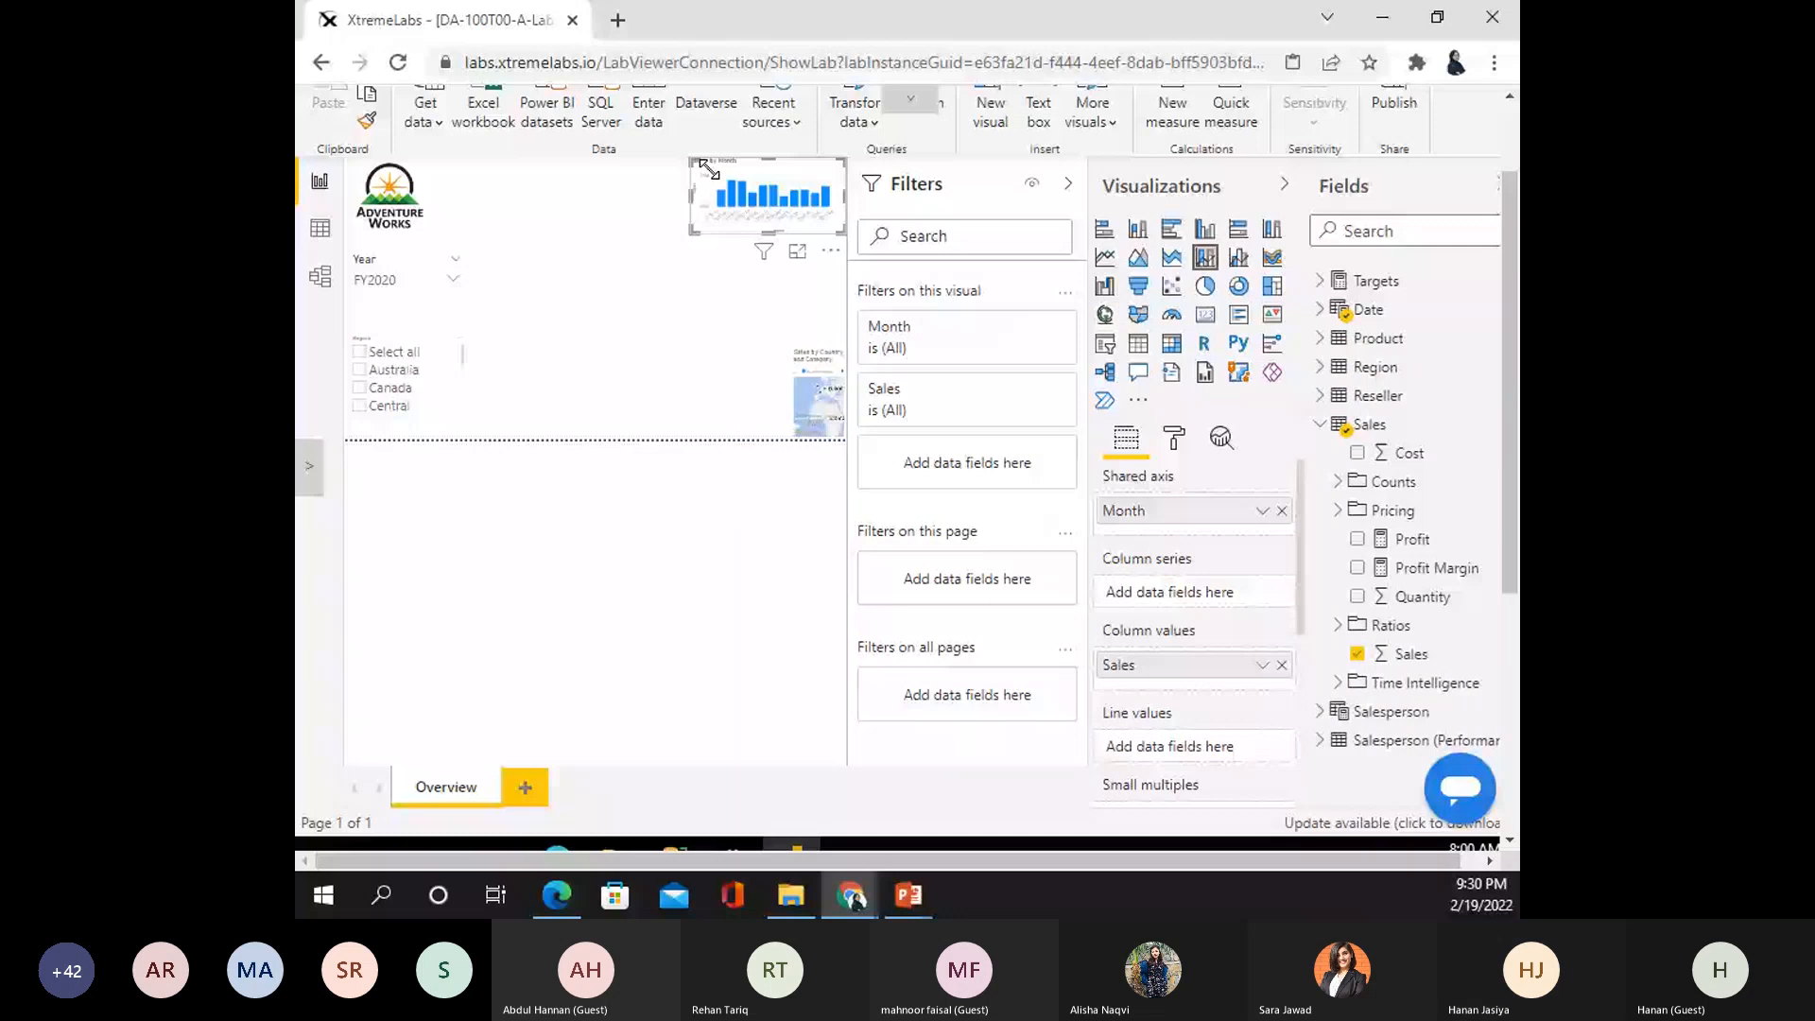
pyautogui.moveTo(709, 170); pyautogui.dragTo(808, 177)
pyautogui.click(450, 322)
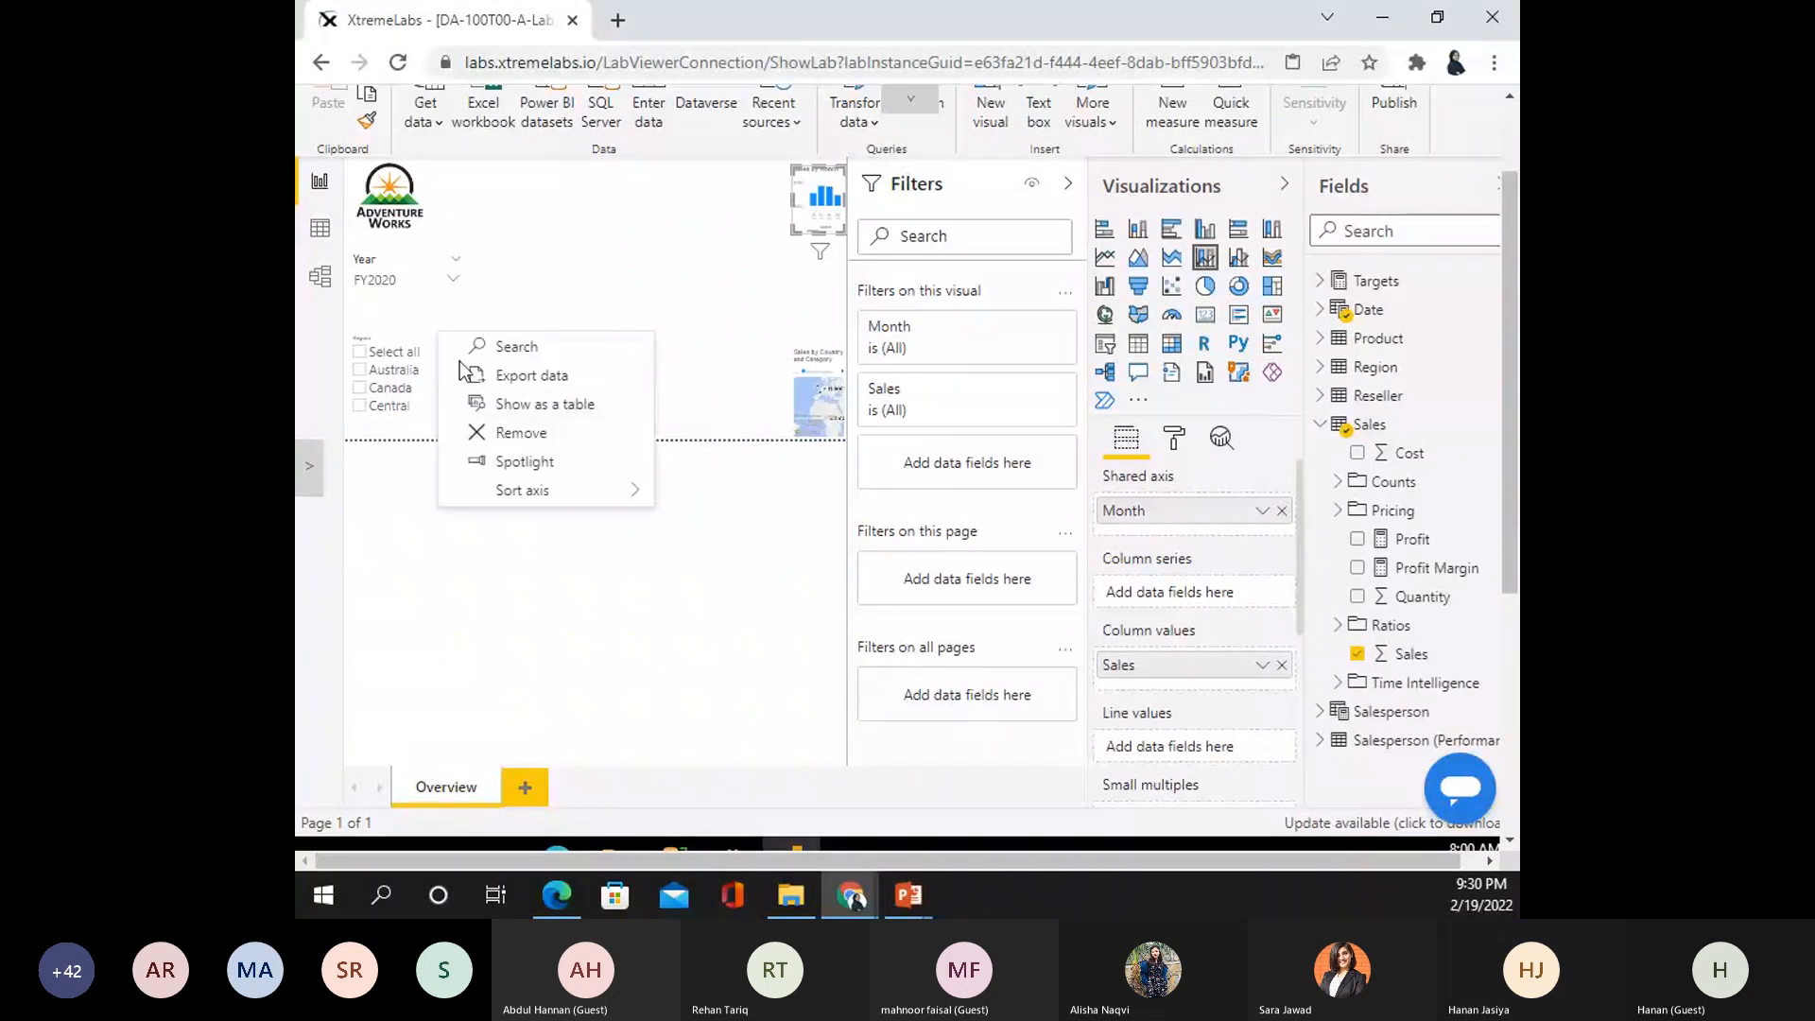
pyautogui.press('Escape')
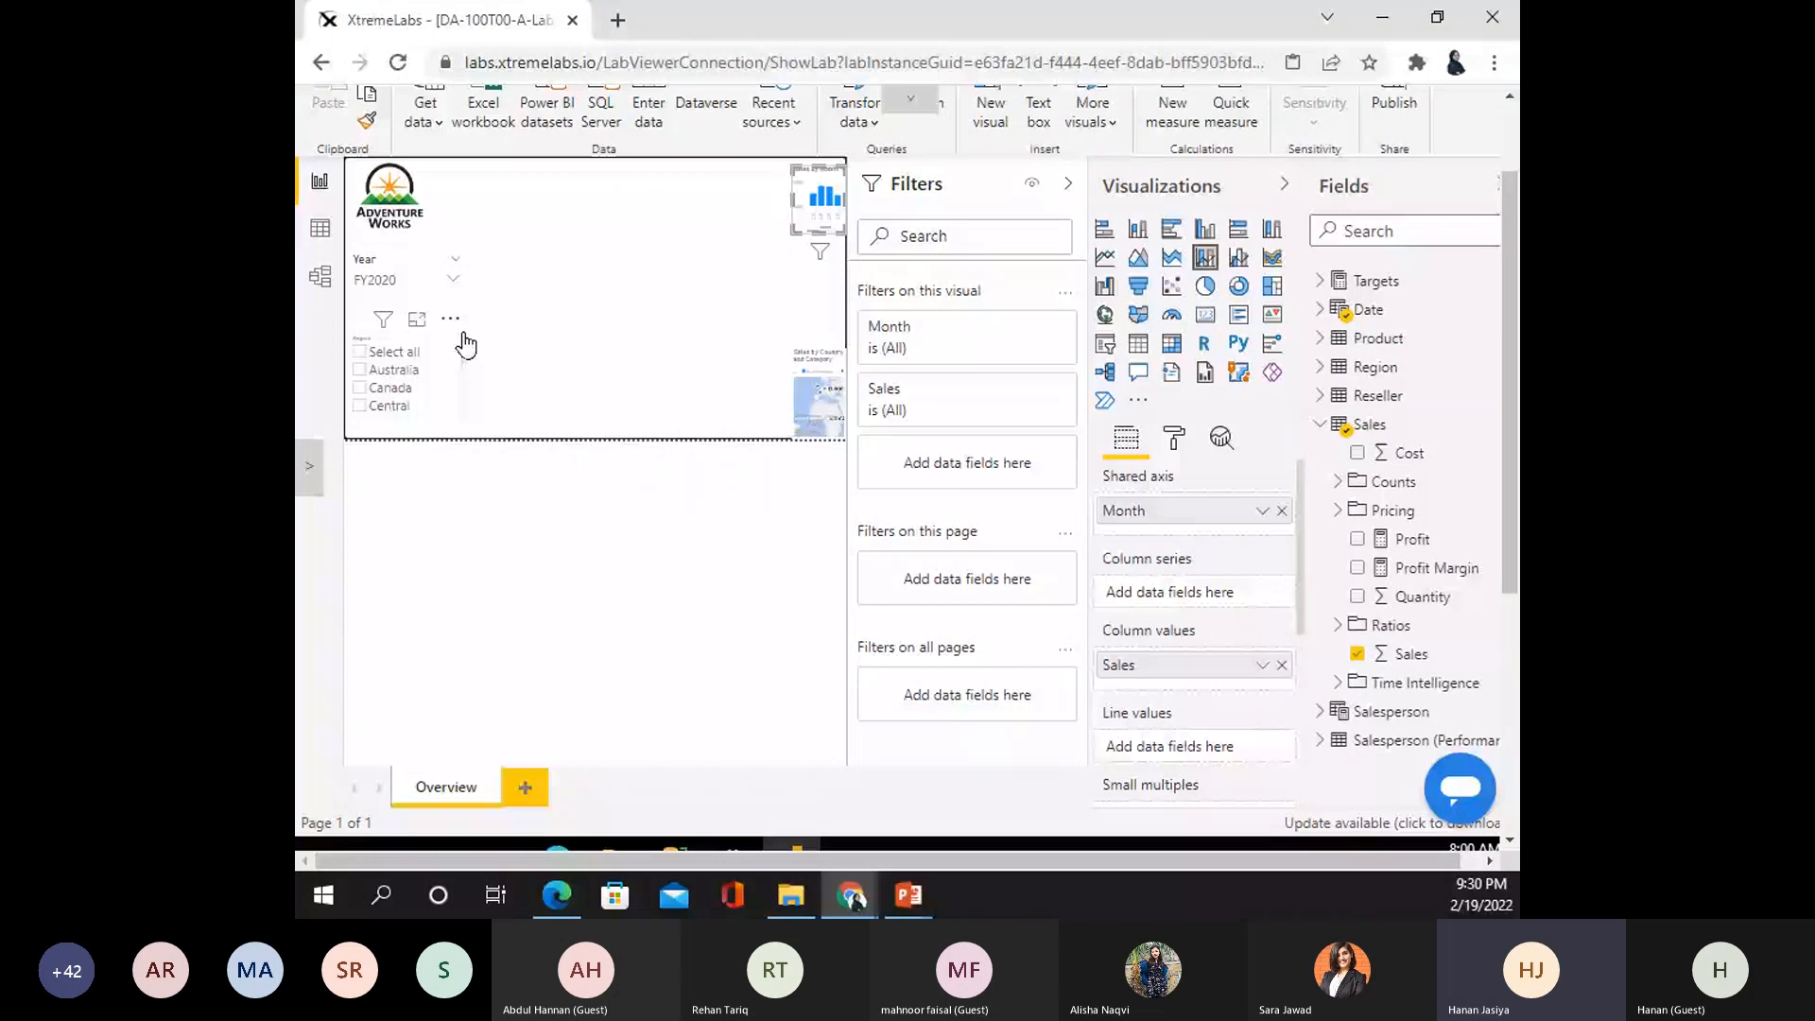
pyautogui.click(440, 349)
pyautogui.click(794, 344)
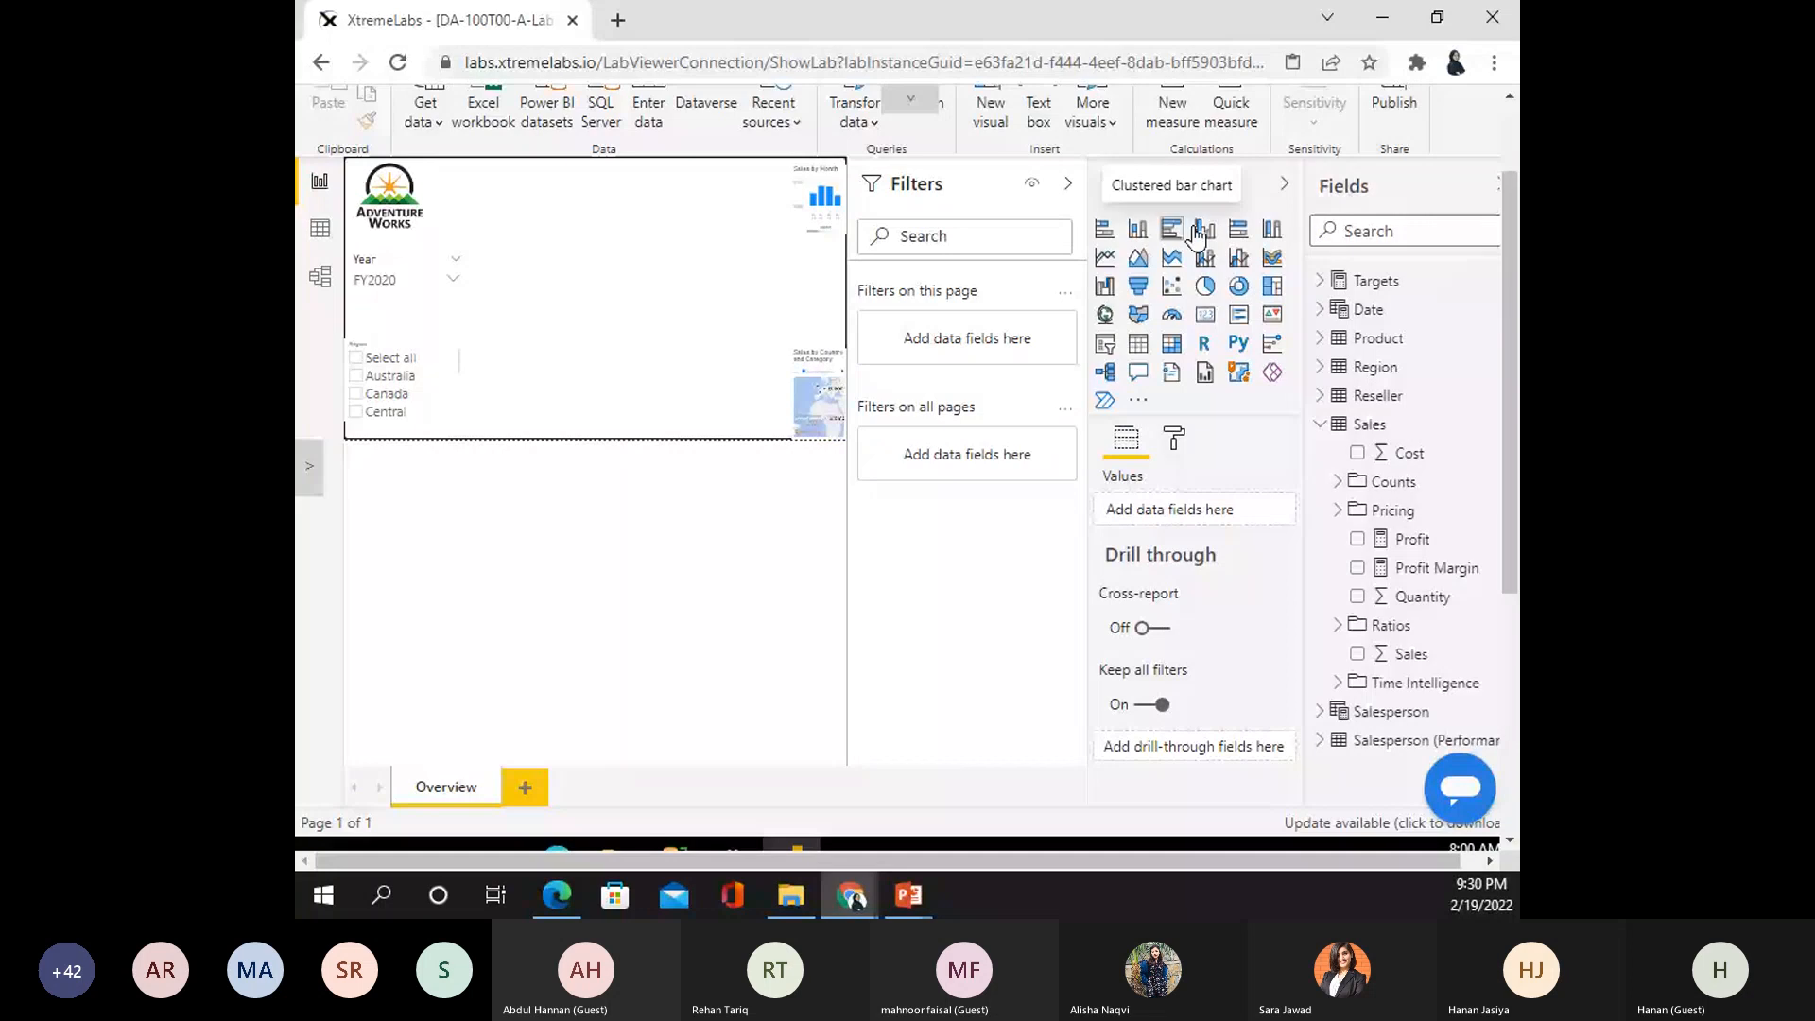
# - Add a stacked bar chart to the page and enlarge it
pyautogui.click(1135, 241)
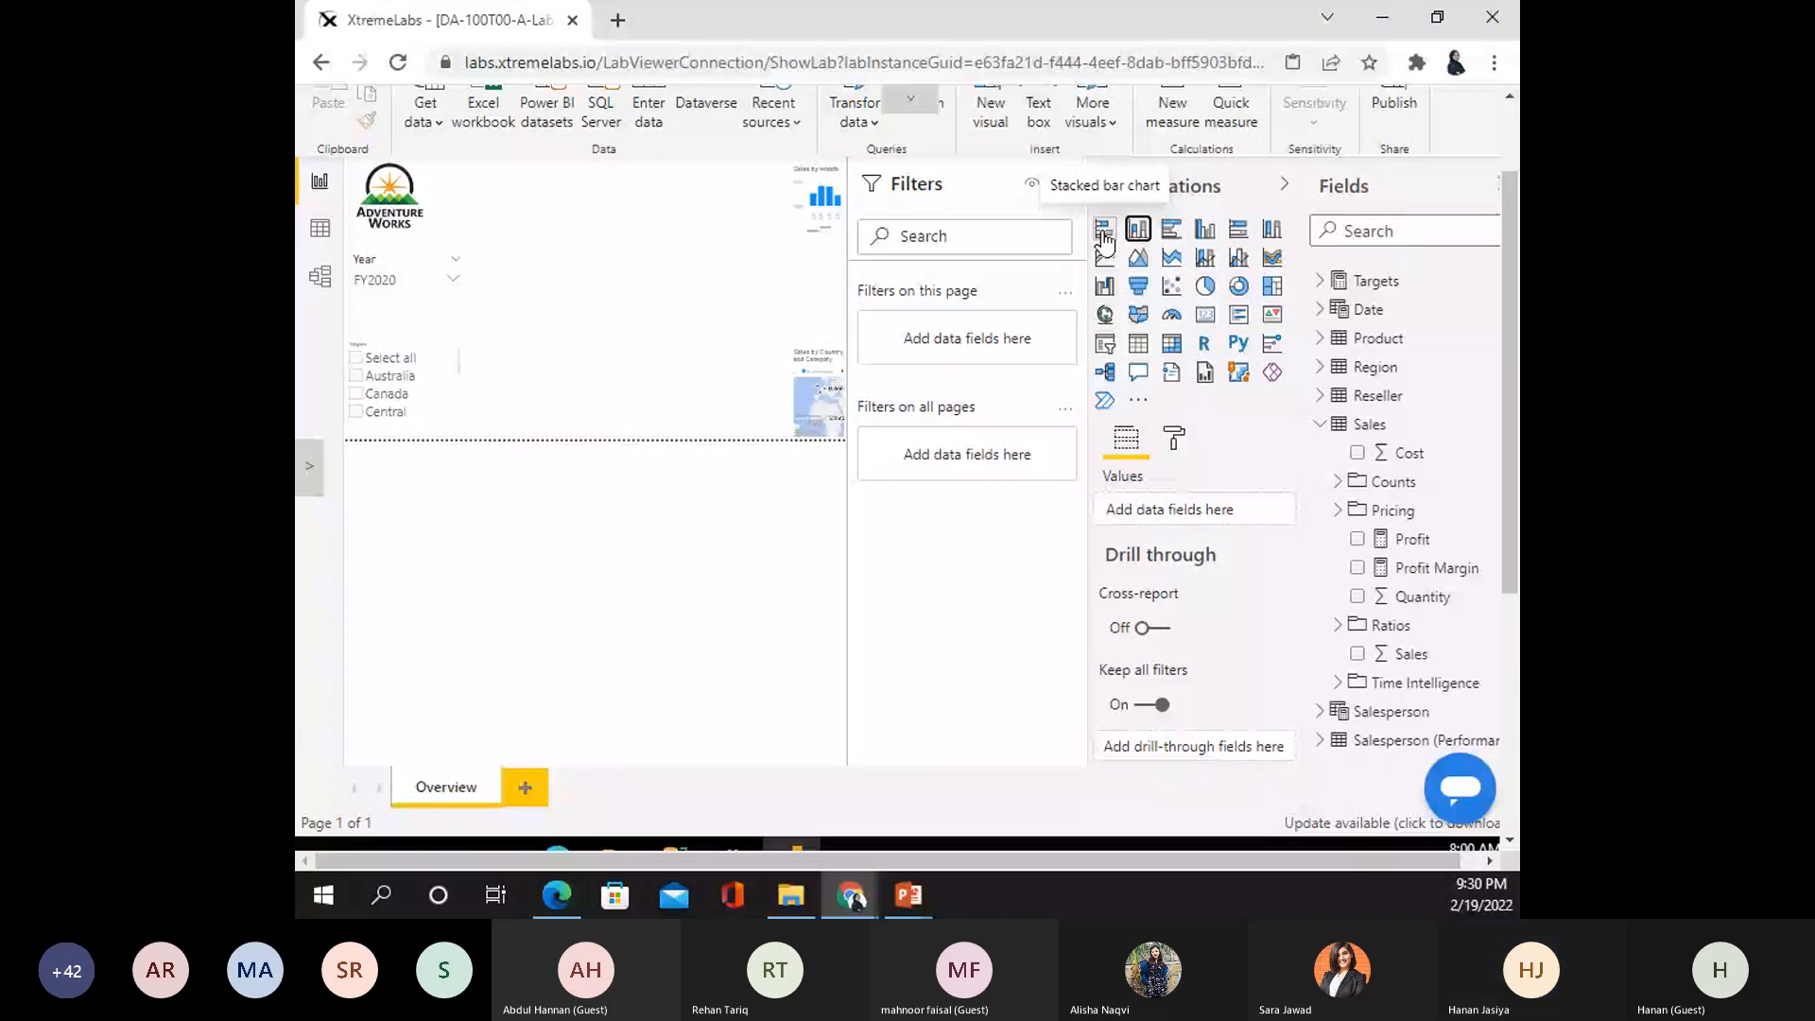
pyautogui.click(1104, 233)
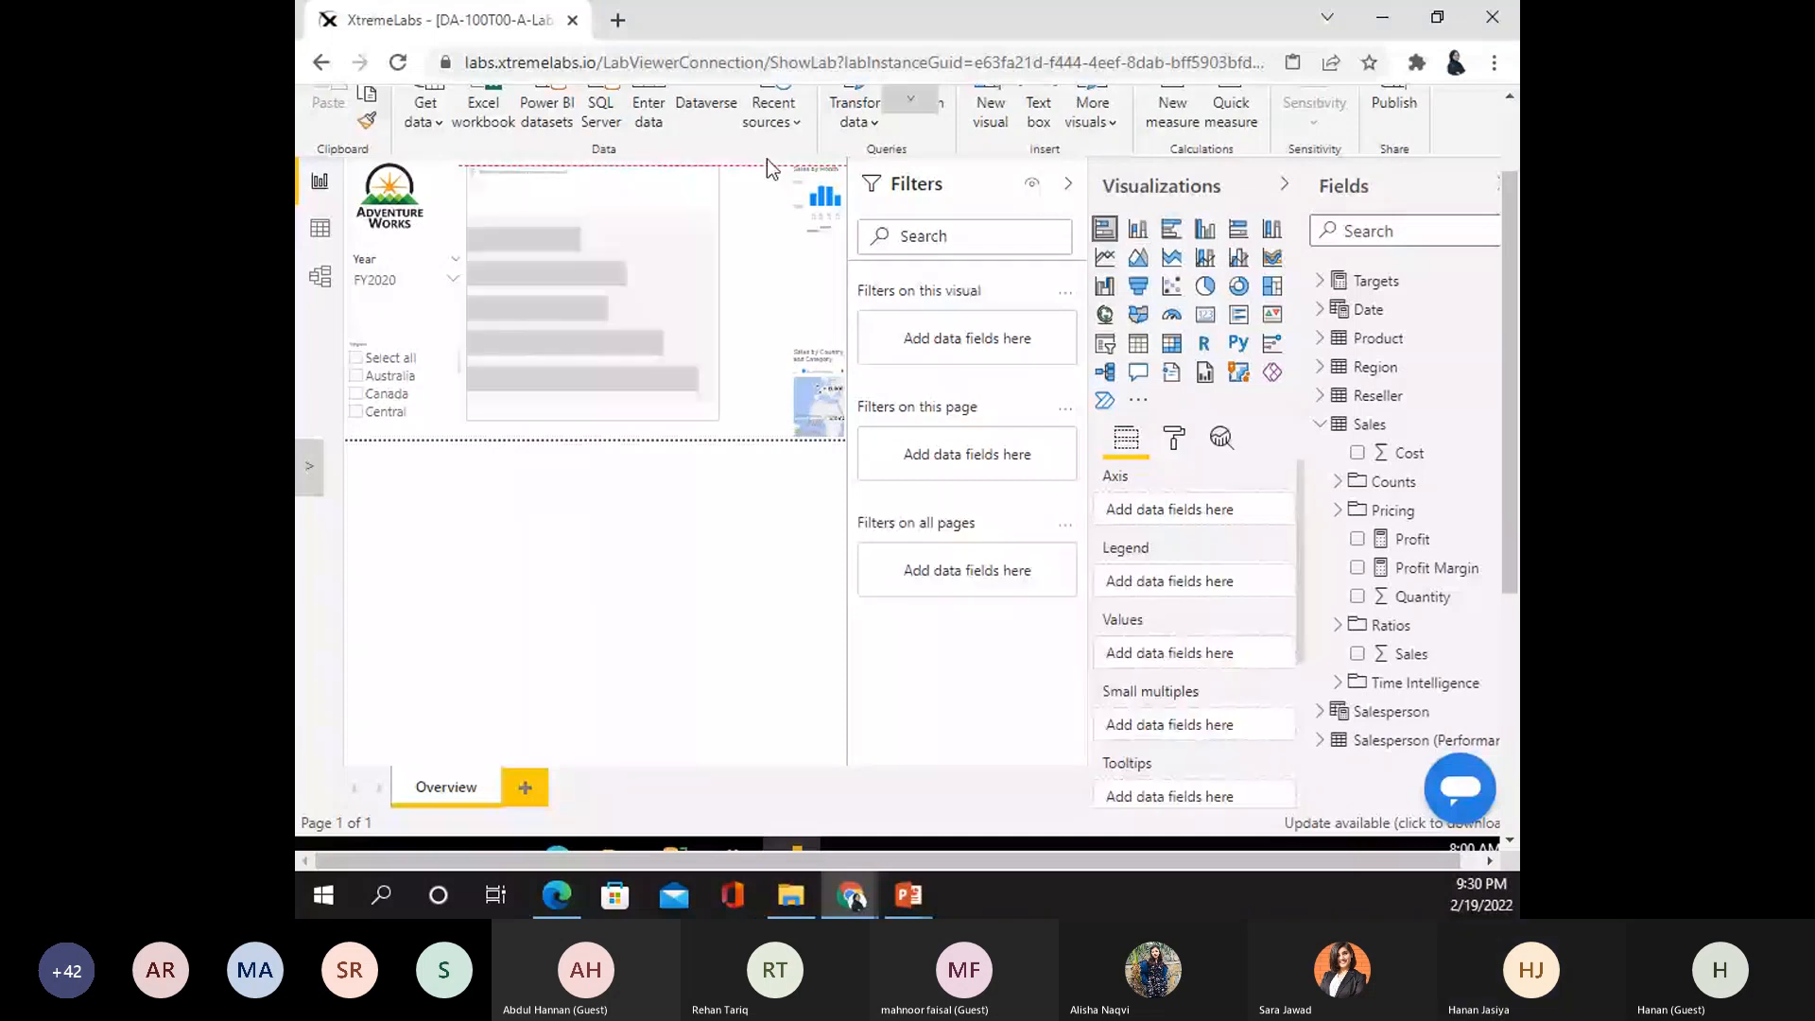
pyautogui.moveTo(767, 158); pyautogui.dragTo(794, 195)
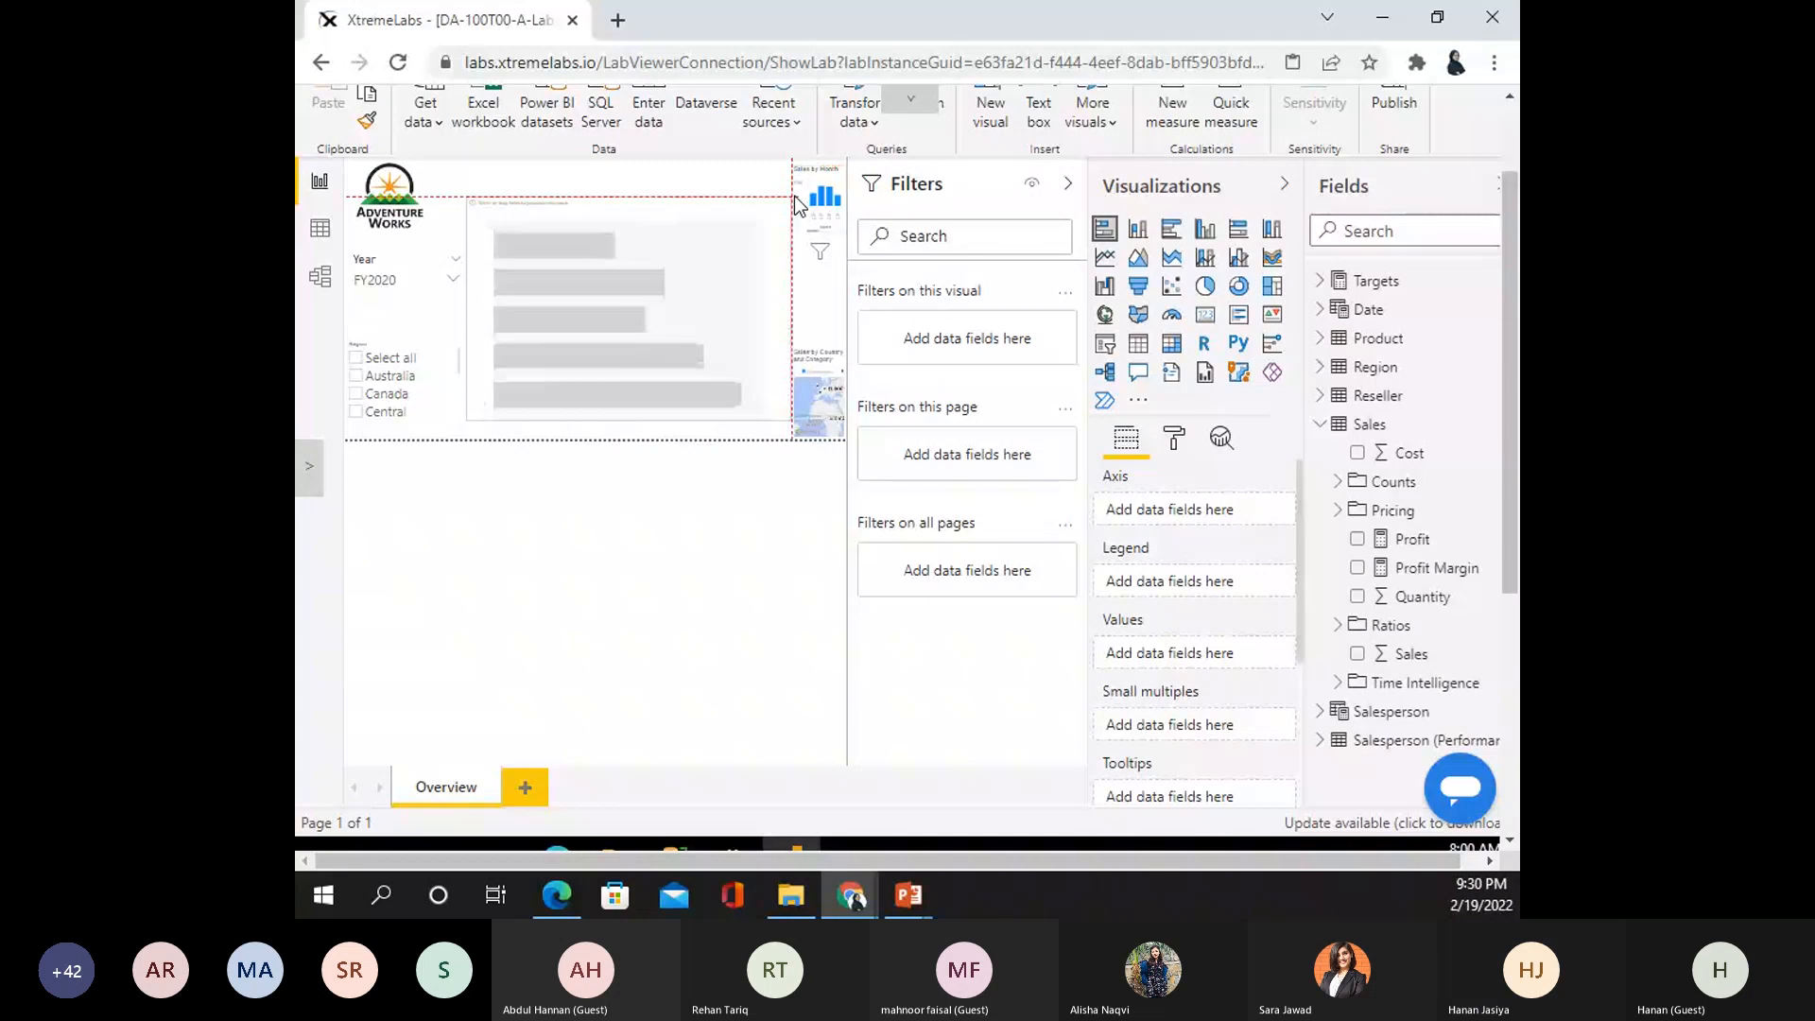
pyautogui.moveTo(794, 196); pyautogui.dragTo(804, 177)
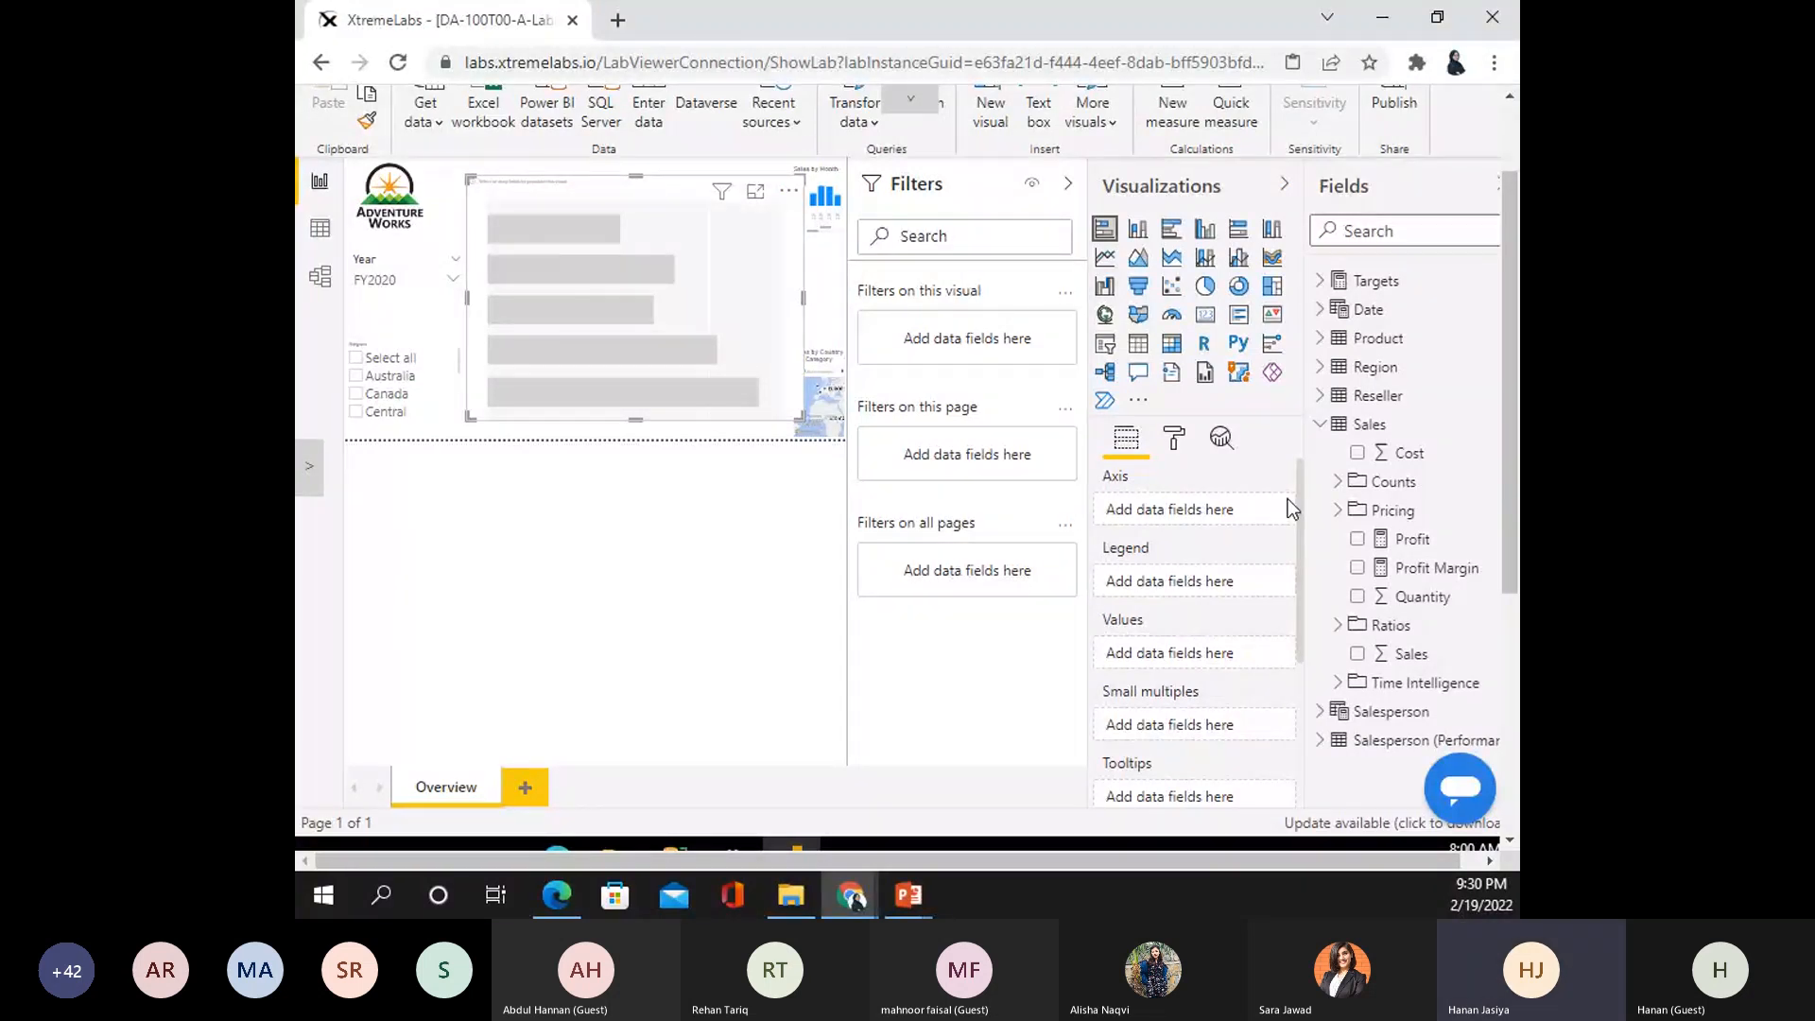
# - Put Product Category on the bar chart's axis and Sales Quantity as its values
pyautogui.click(1318, 430)
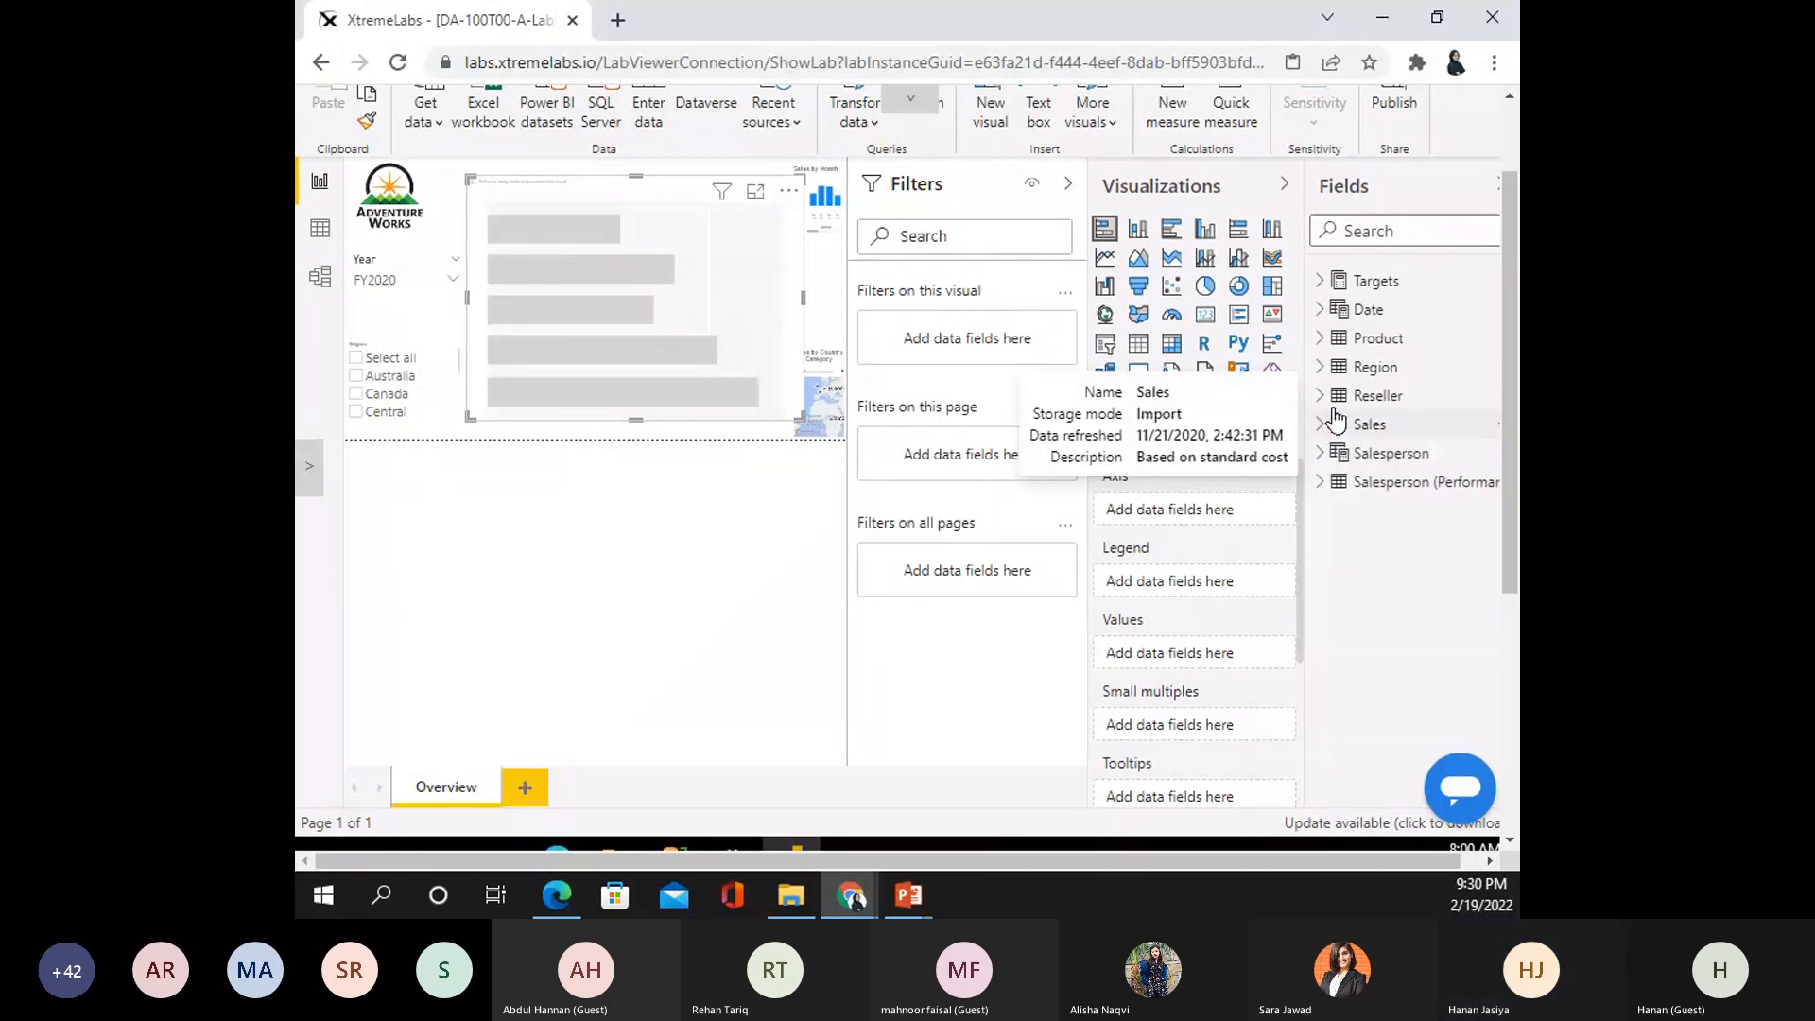
pyautogui.click(1323, 338)
pyautogui.click(1356, 369)
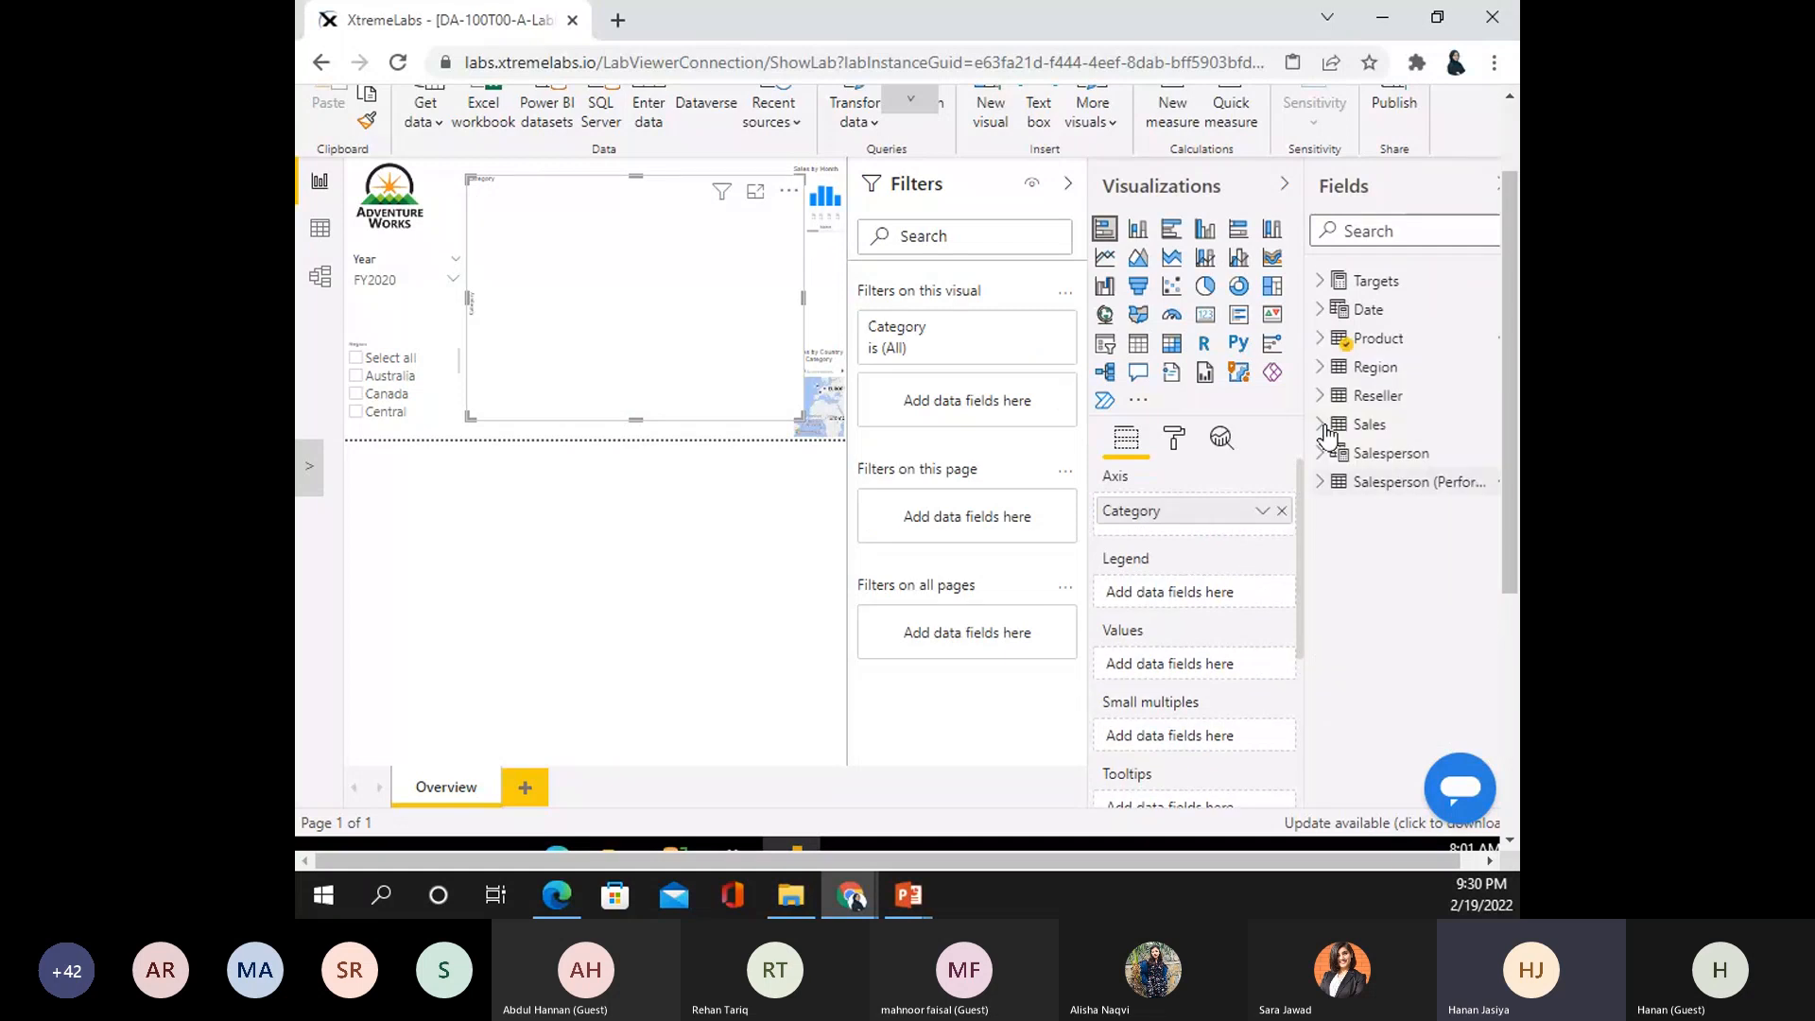
pyautogui.click(1323, 425)
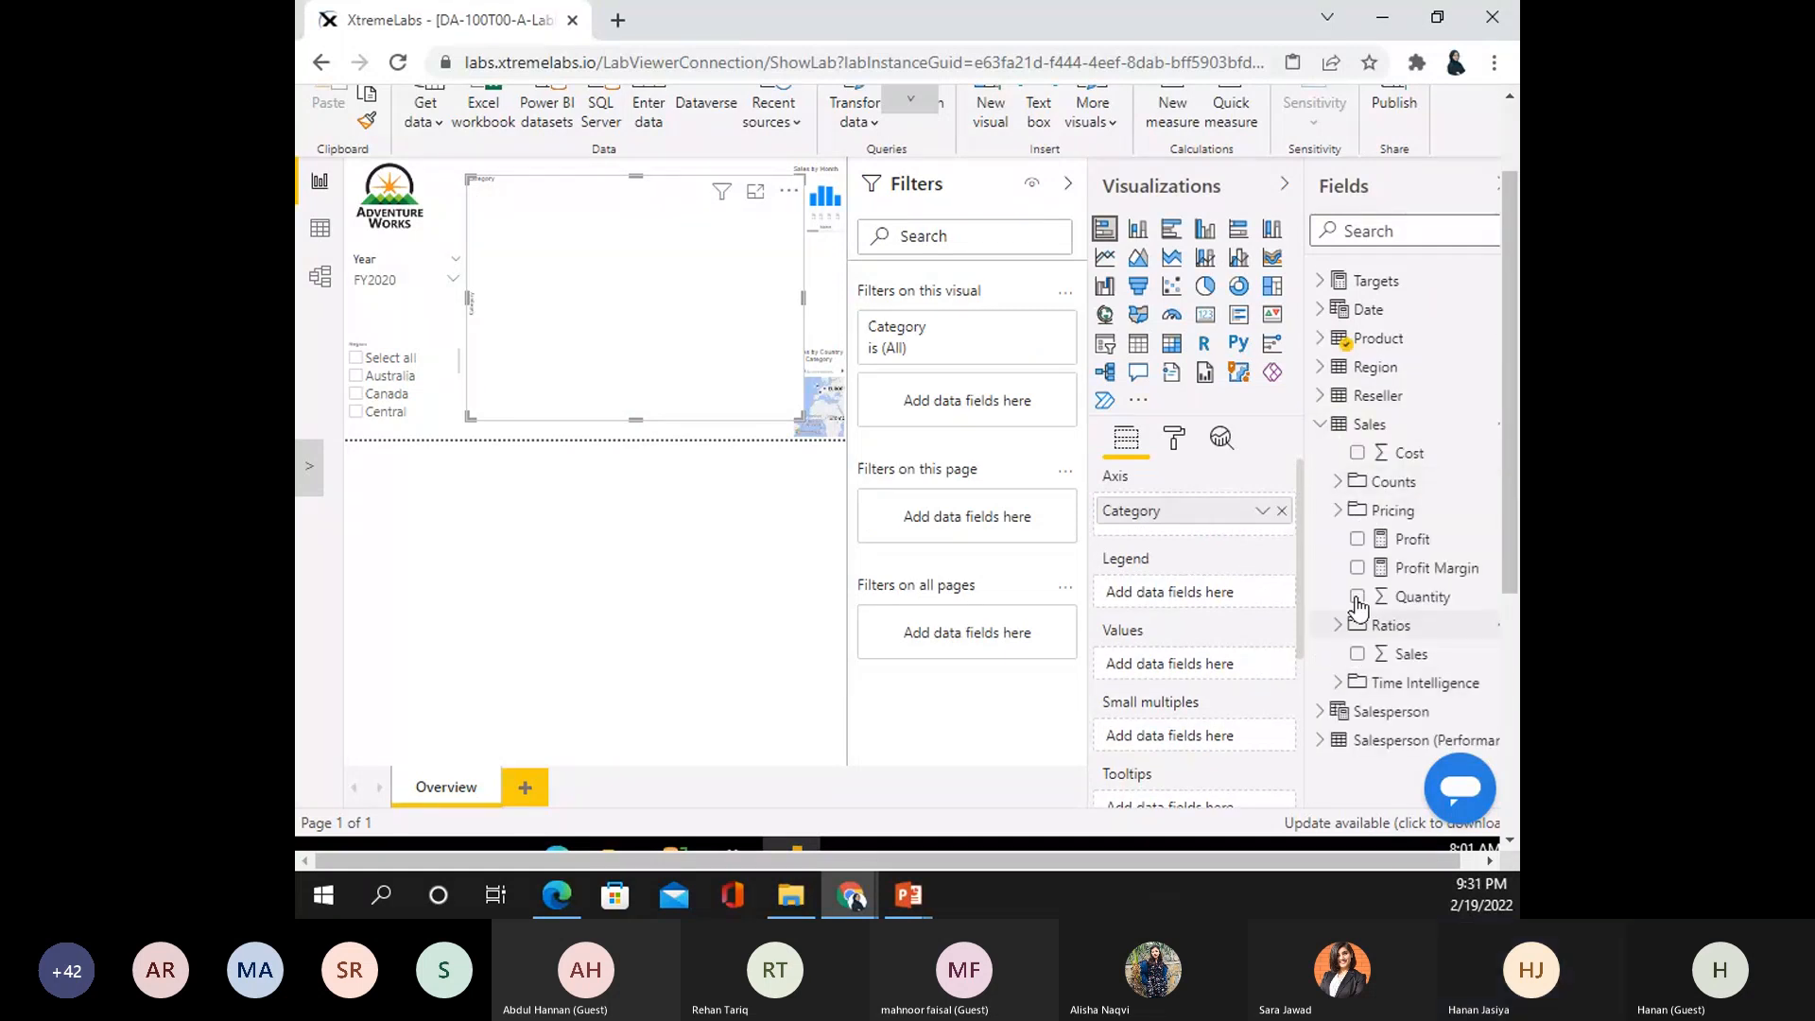
pyautogui.click(1358, 596)
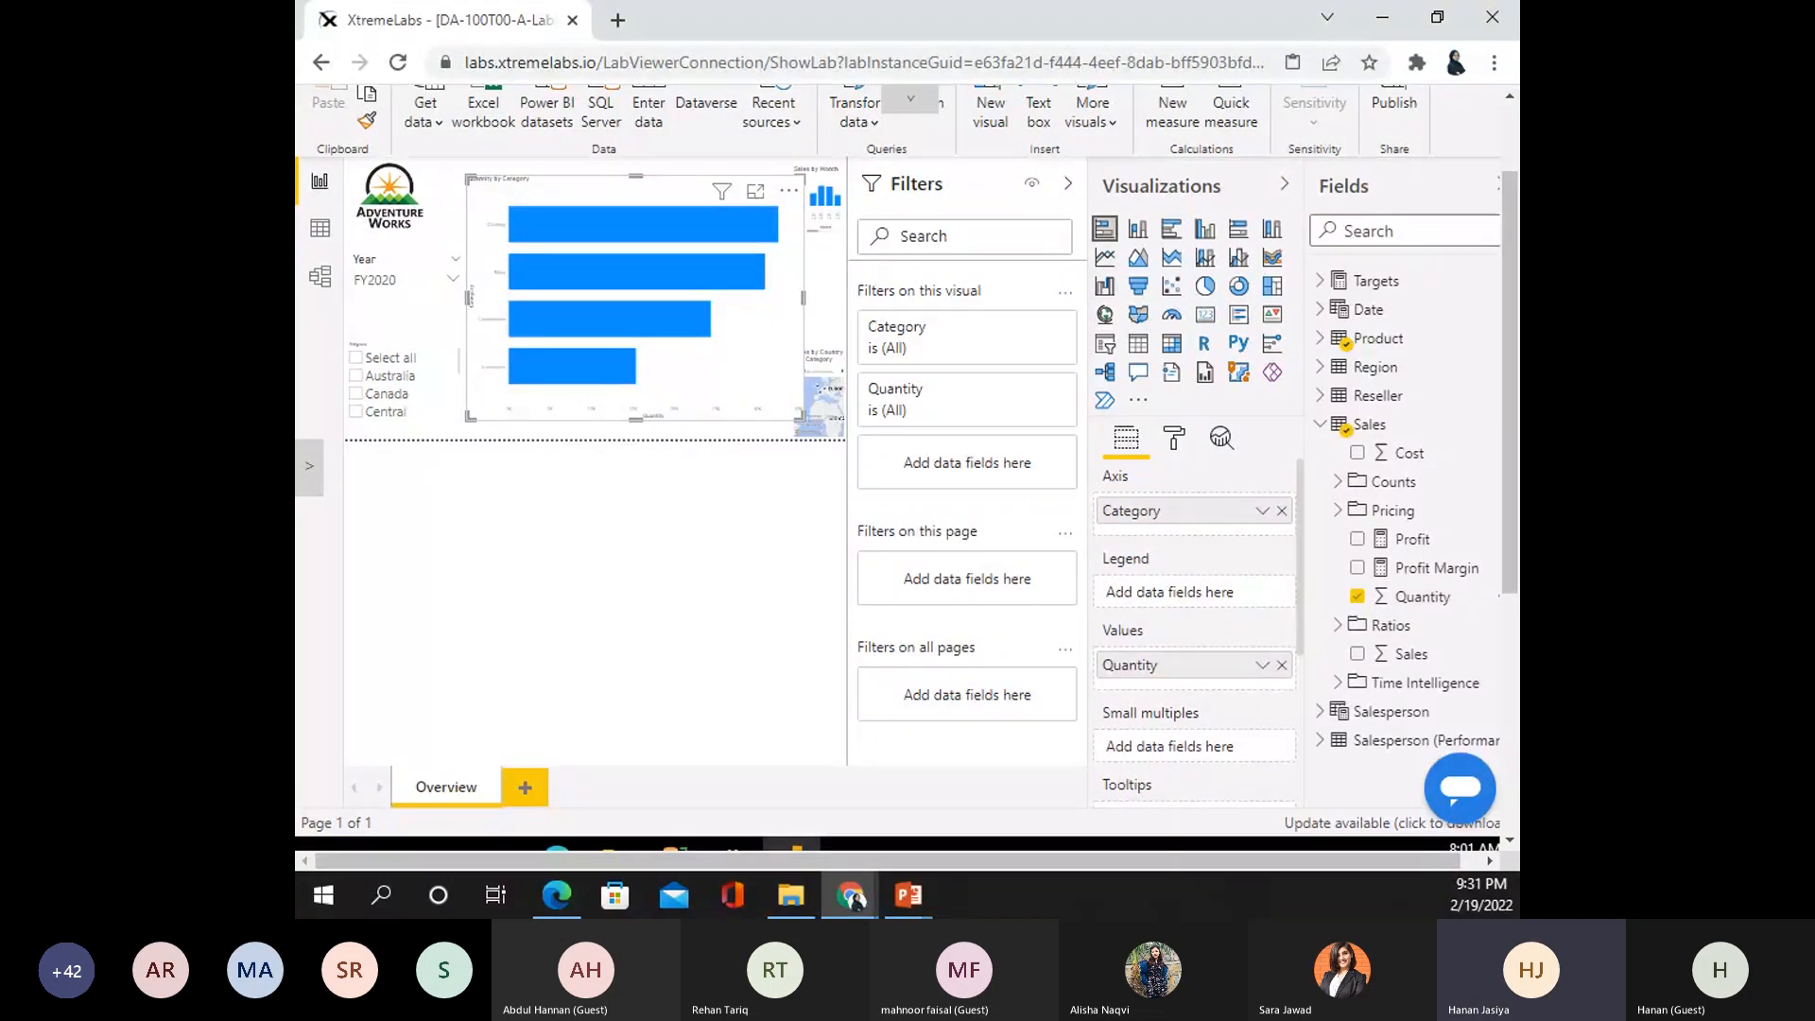
# - Give the bar colours a conditional gradient with an added middle colour
pyautogui.click(1173, 440)
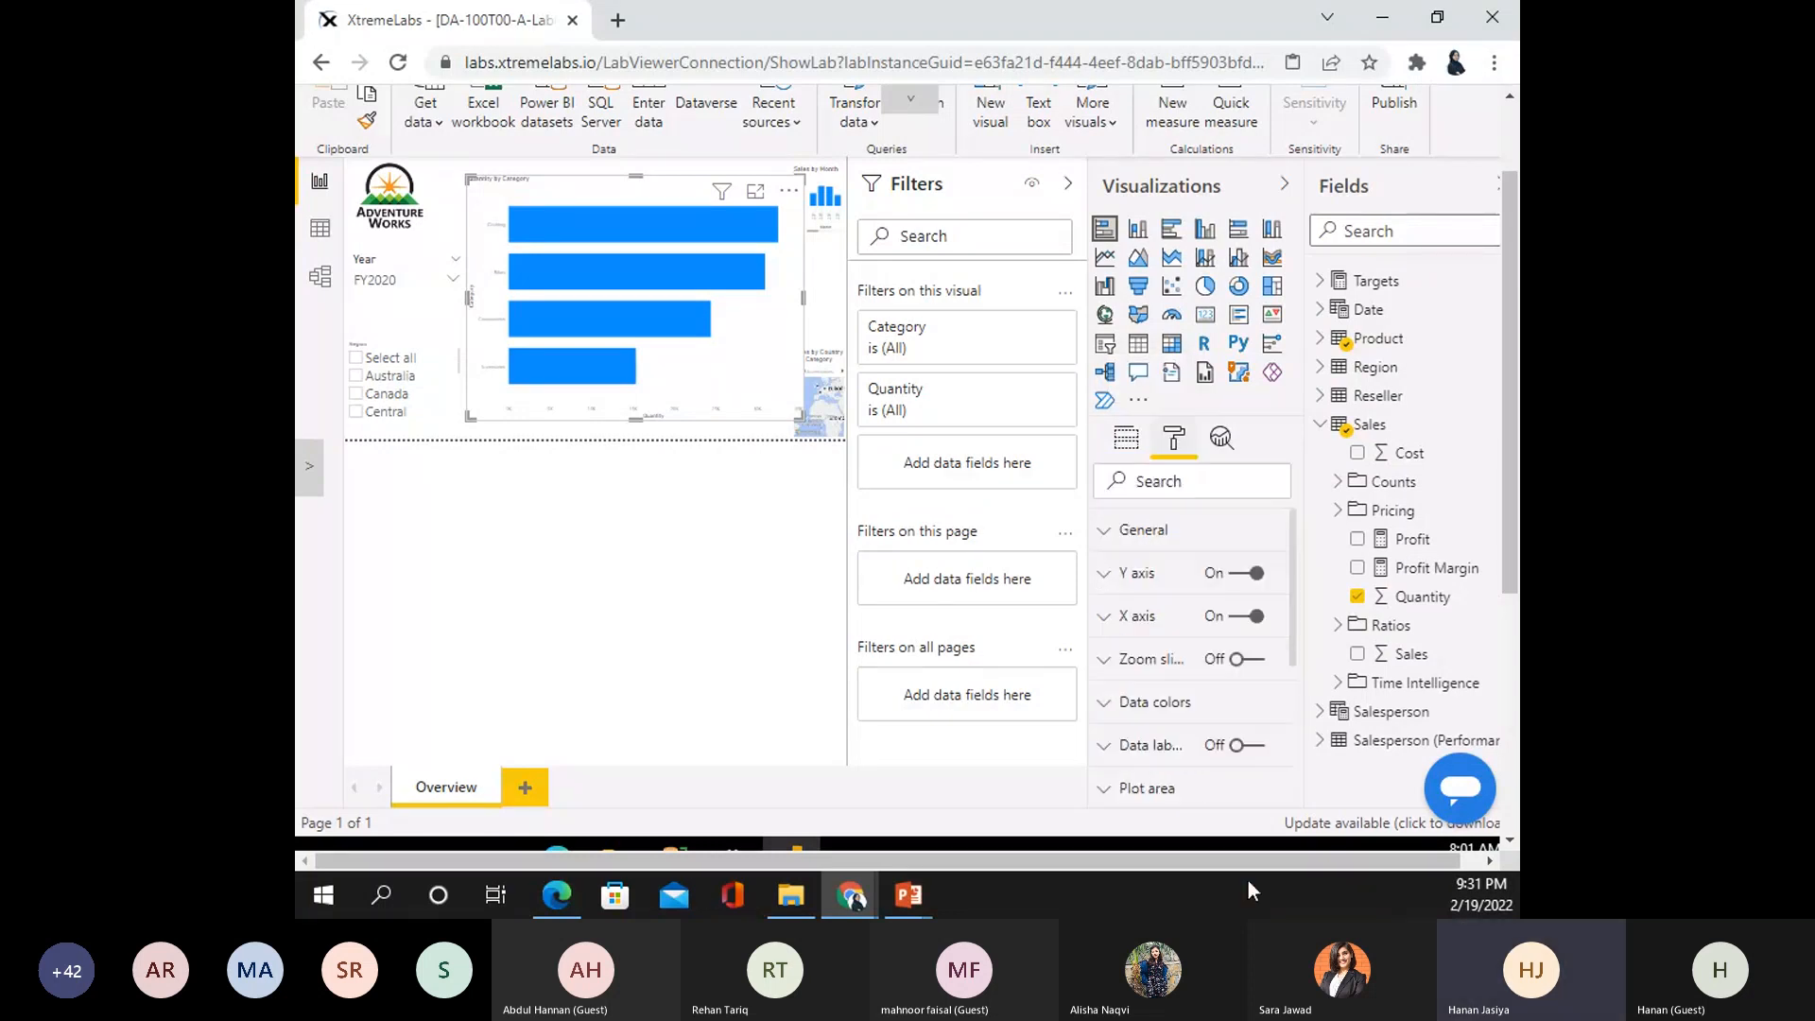
pyautogui.click(1131, 705)
pyautogui.click(1188, 539)
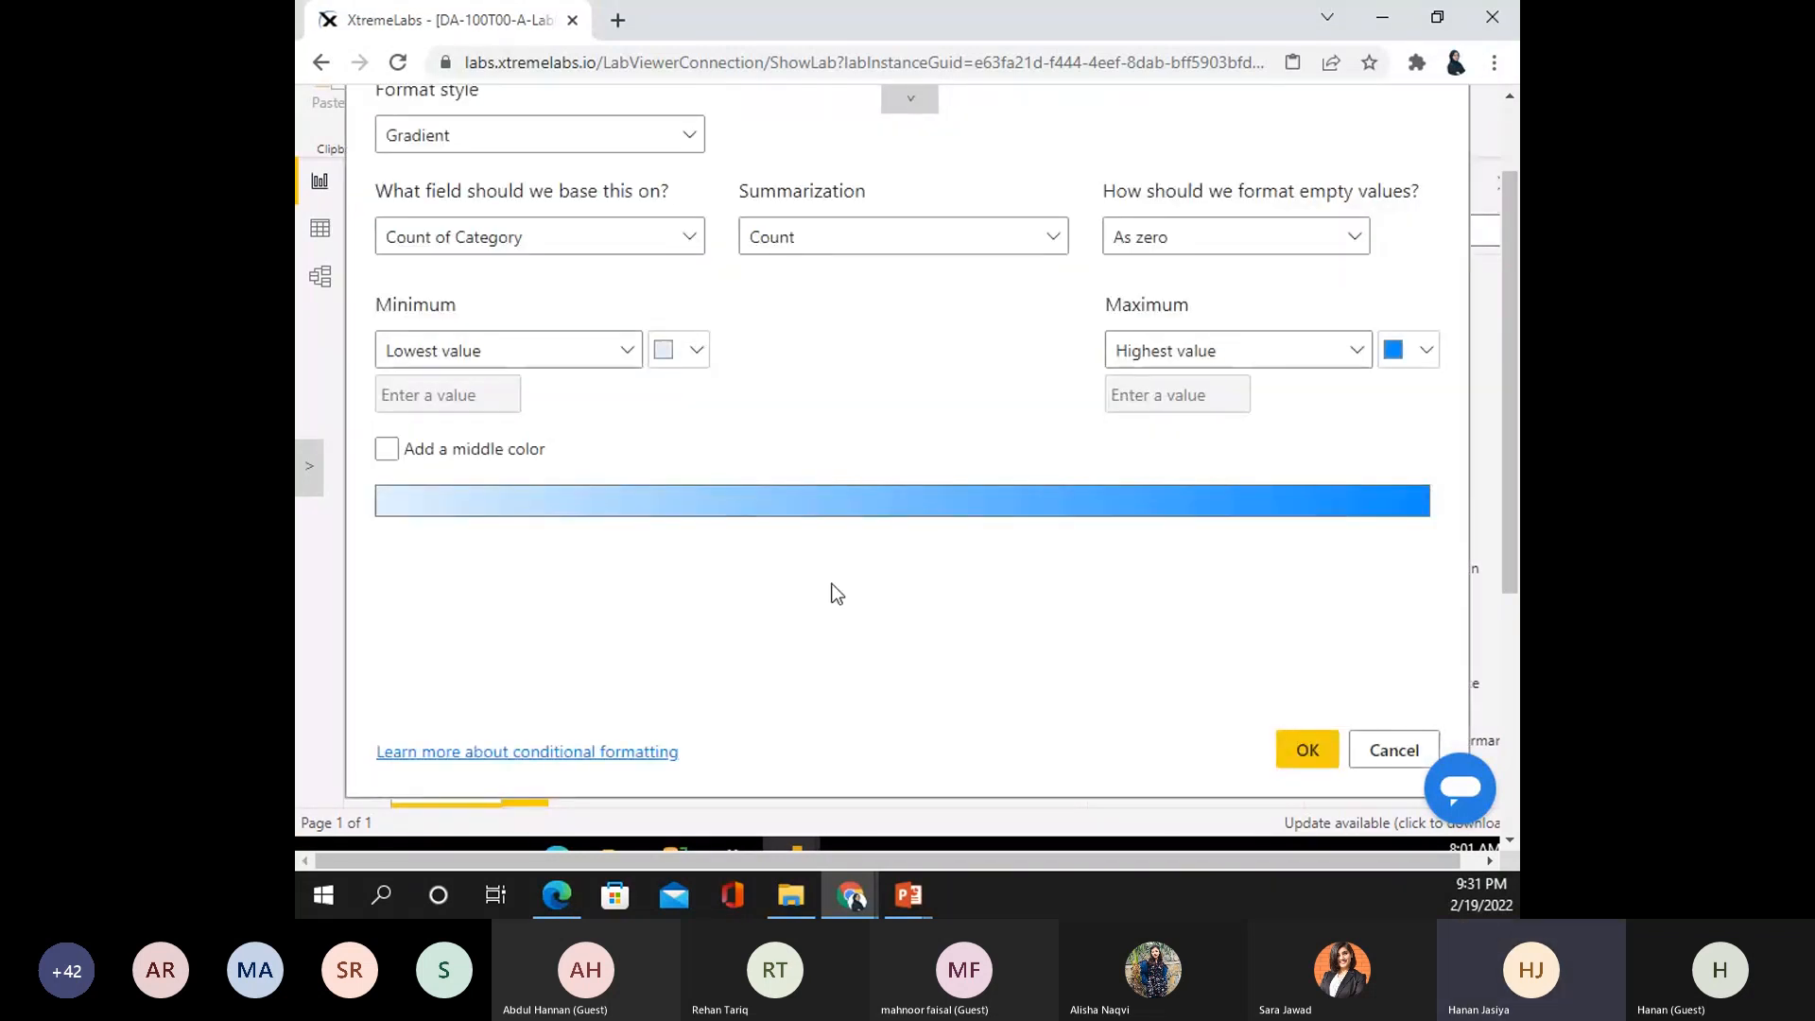
pyautogui.click(386, 450)
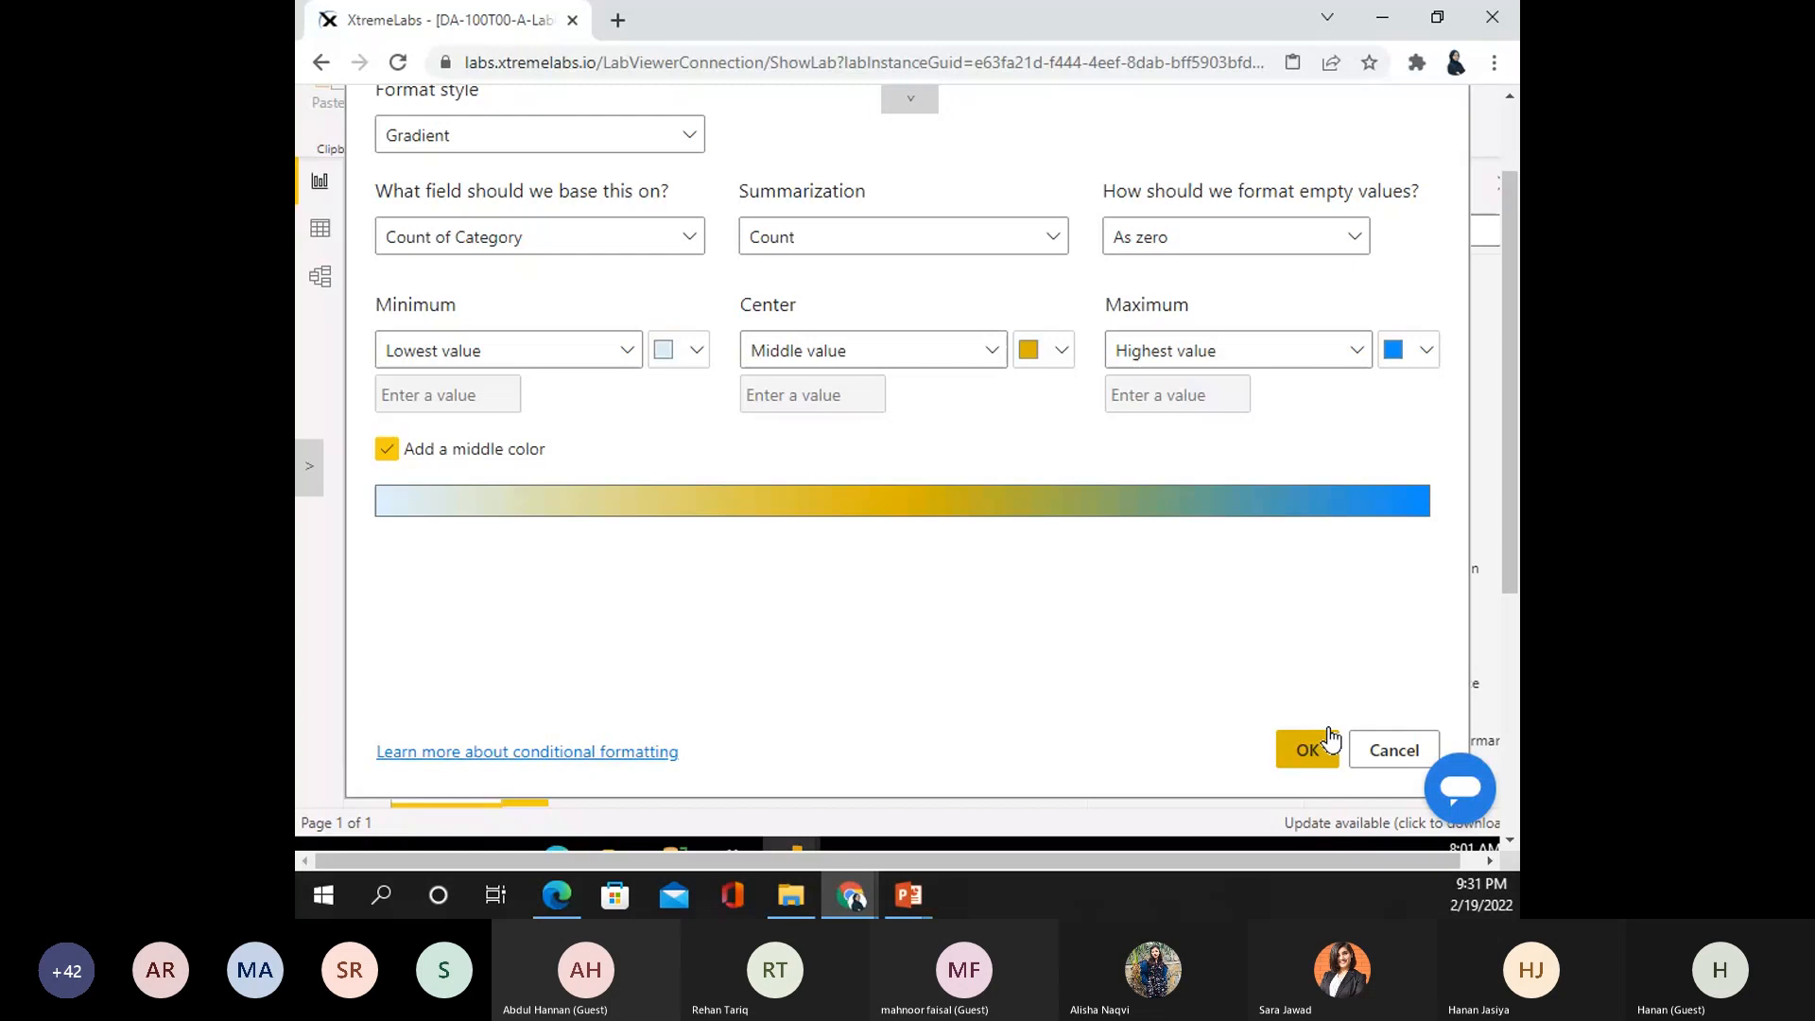
pyautogui.click(1309, 749)
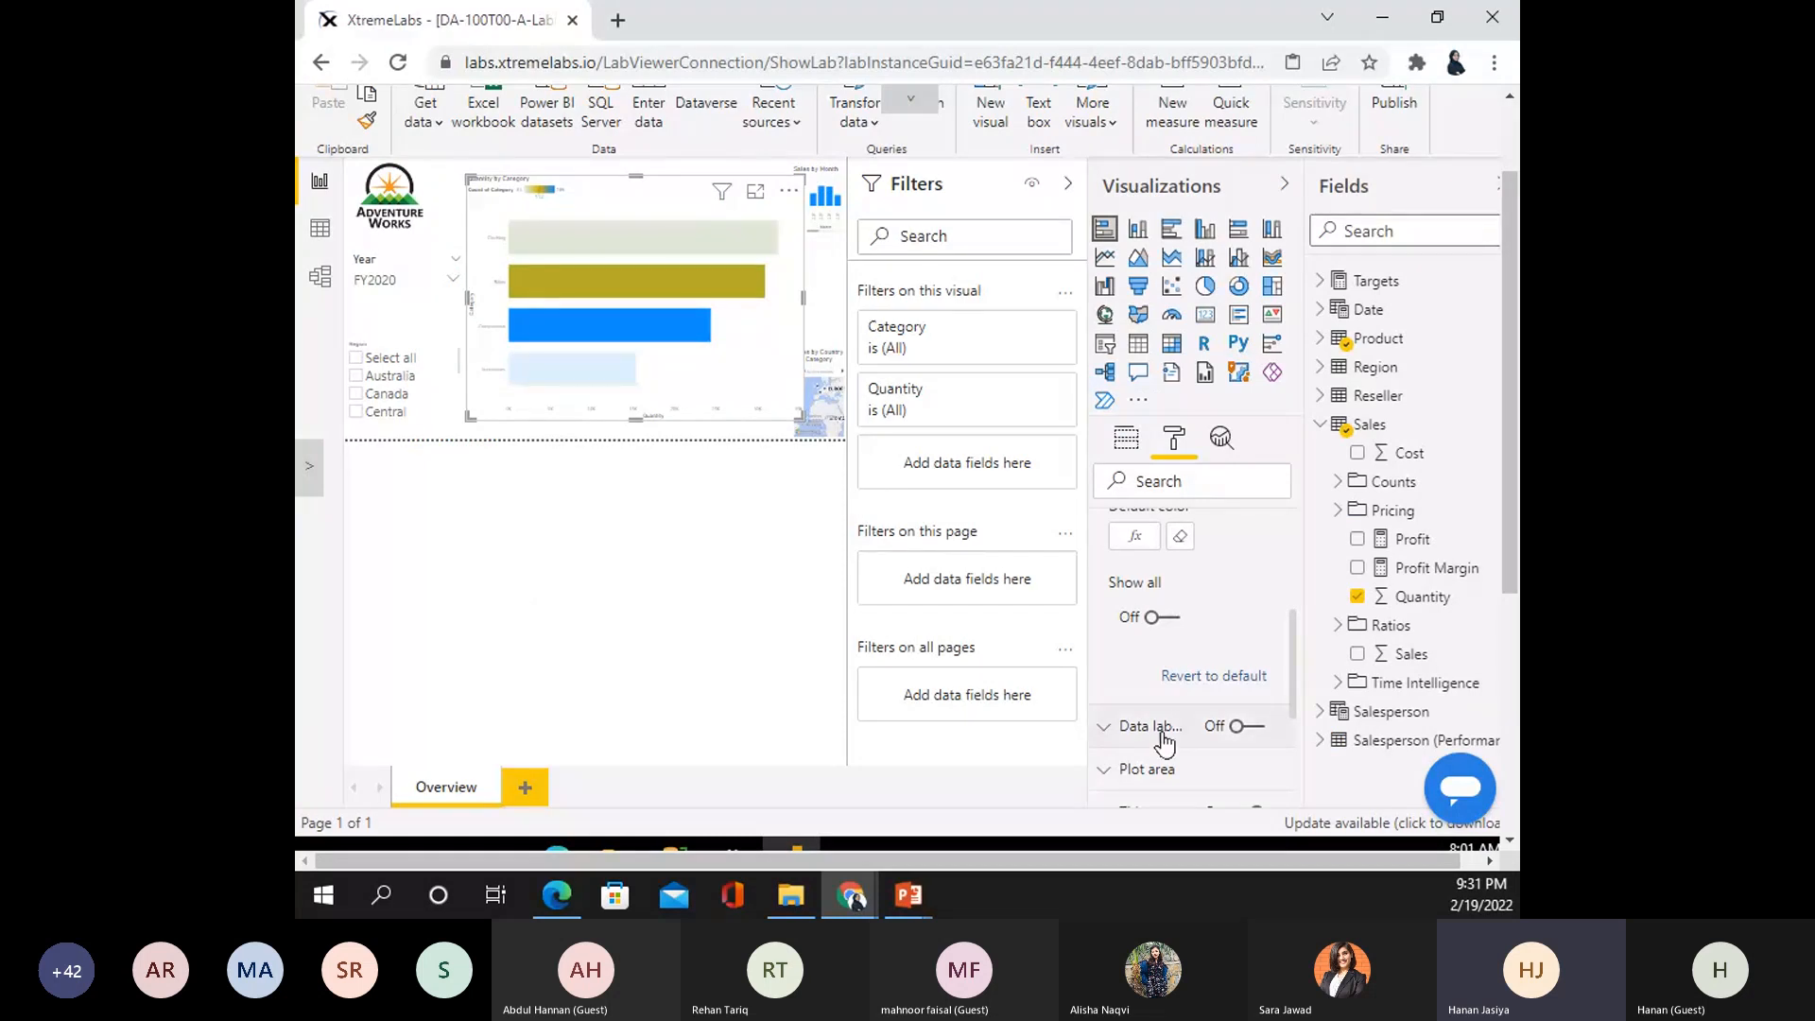
# - Turn on data labels for the Quantity by Category bars
pyautogui.click(1250, 727)
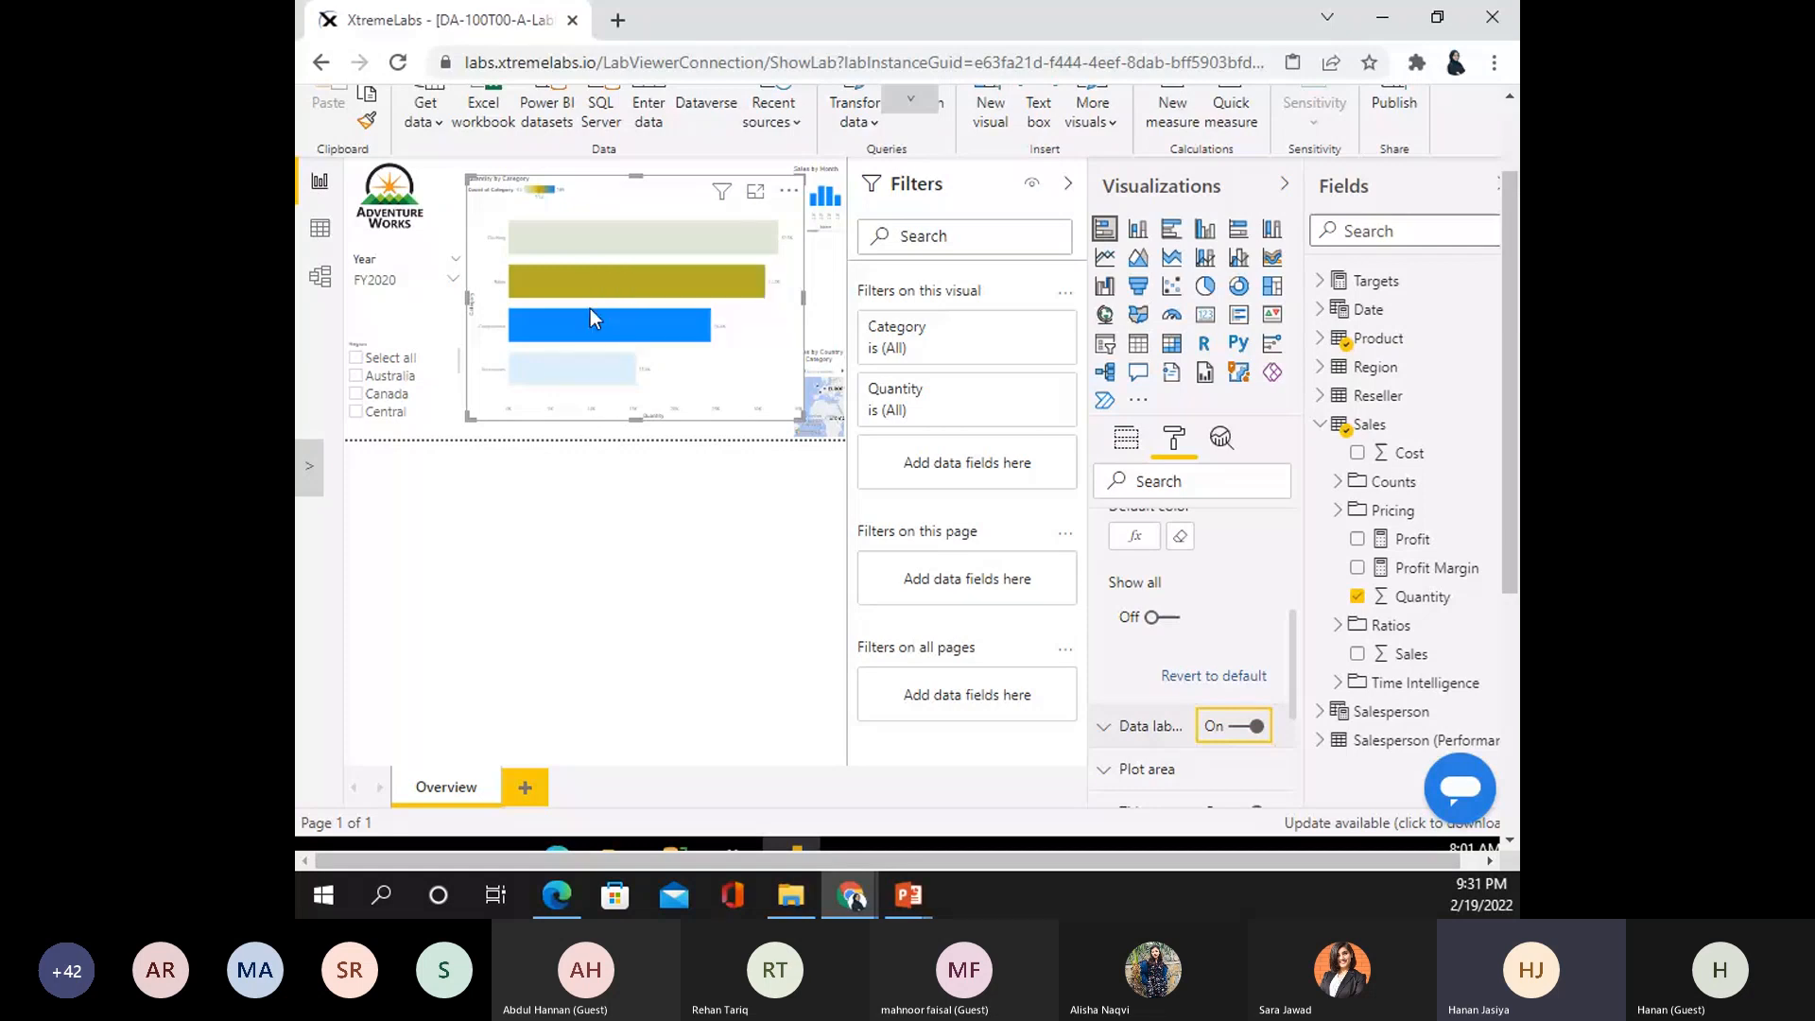
pyautogui.moveTo(593, 277)
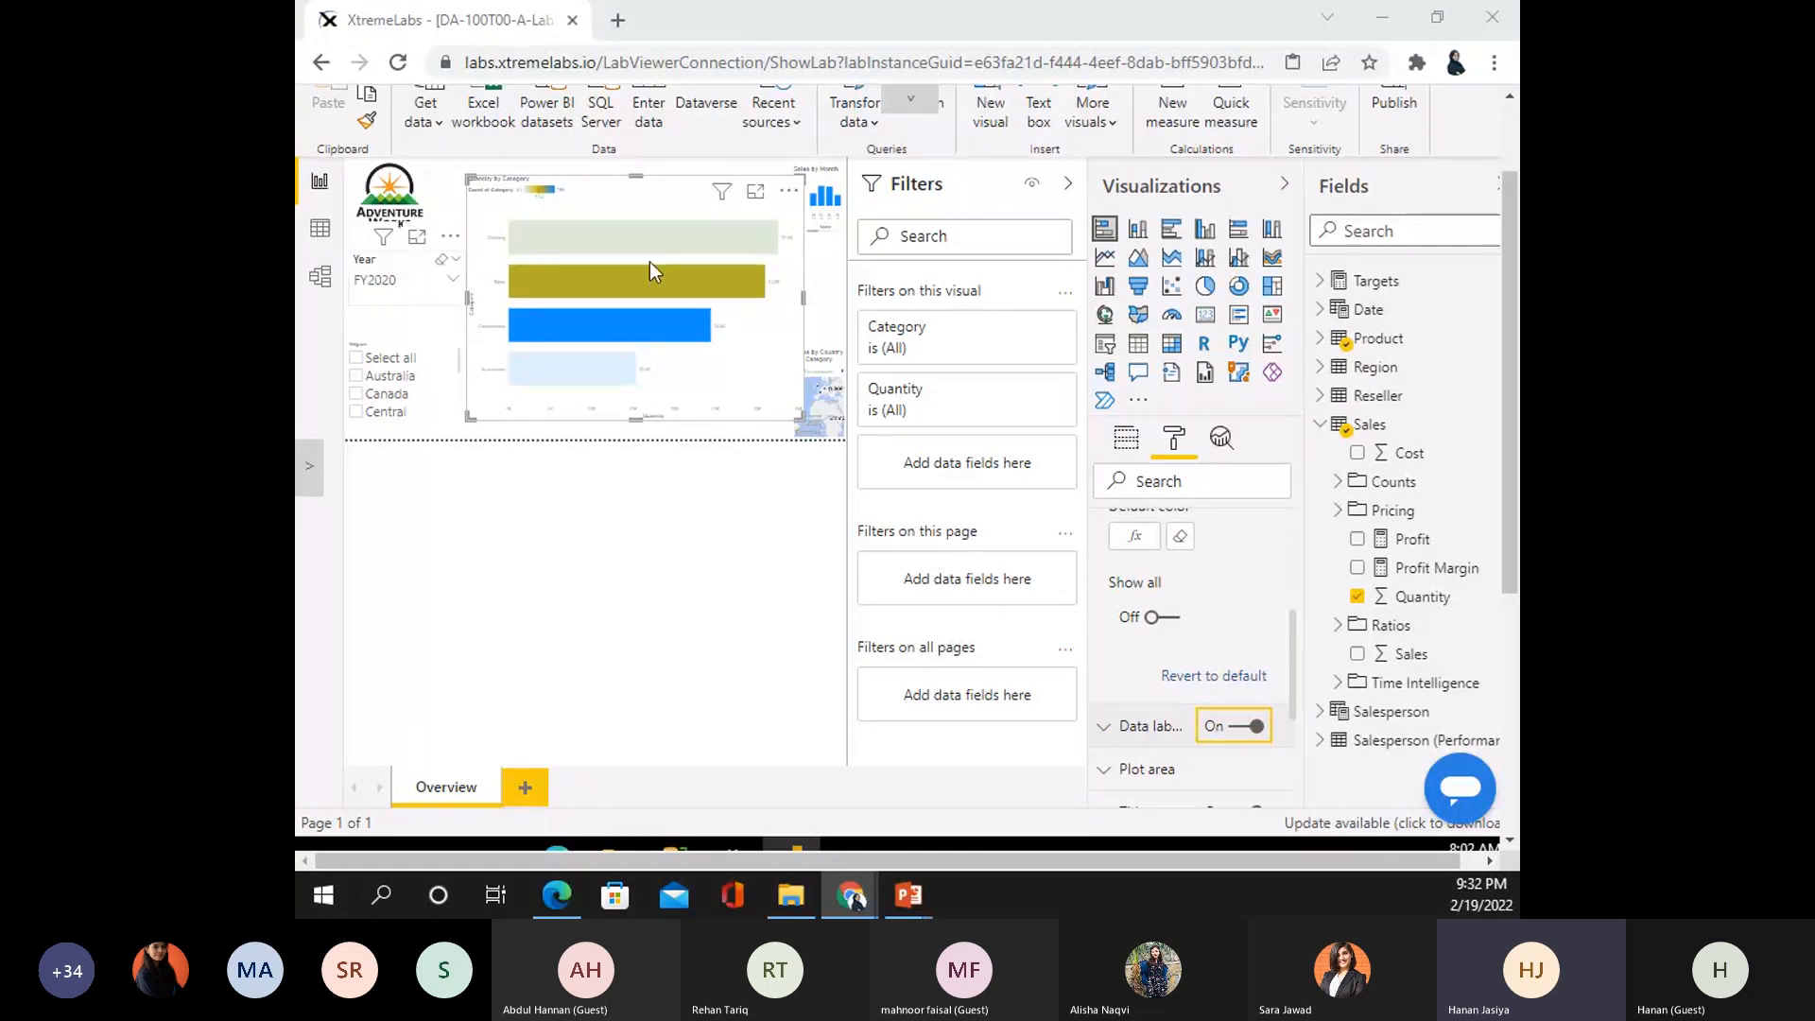
pyautogui.click(393, 285)
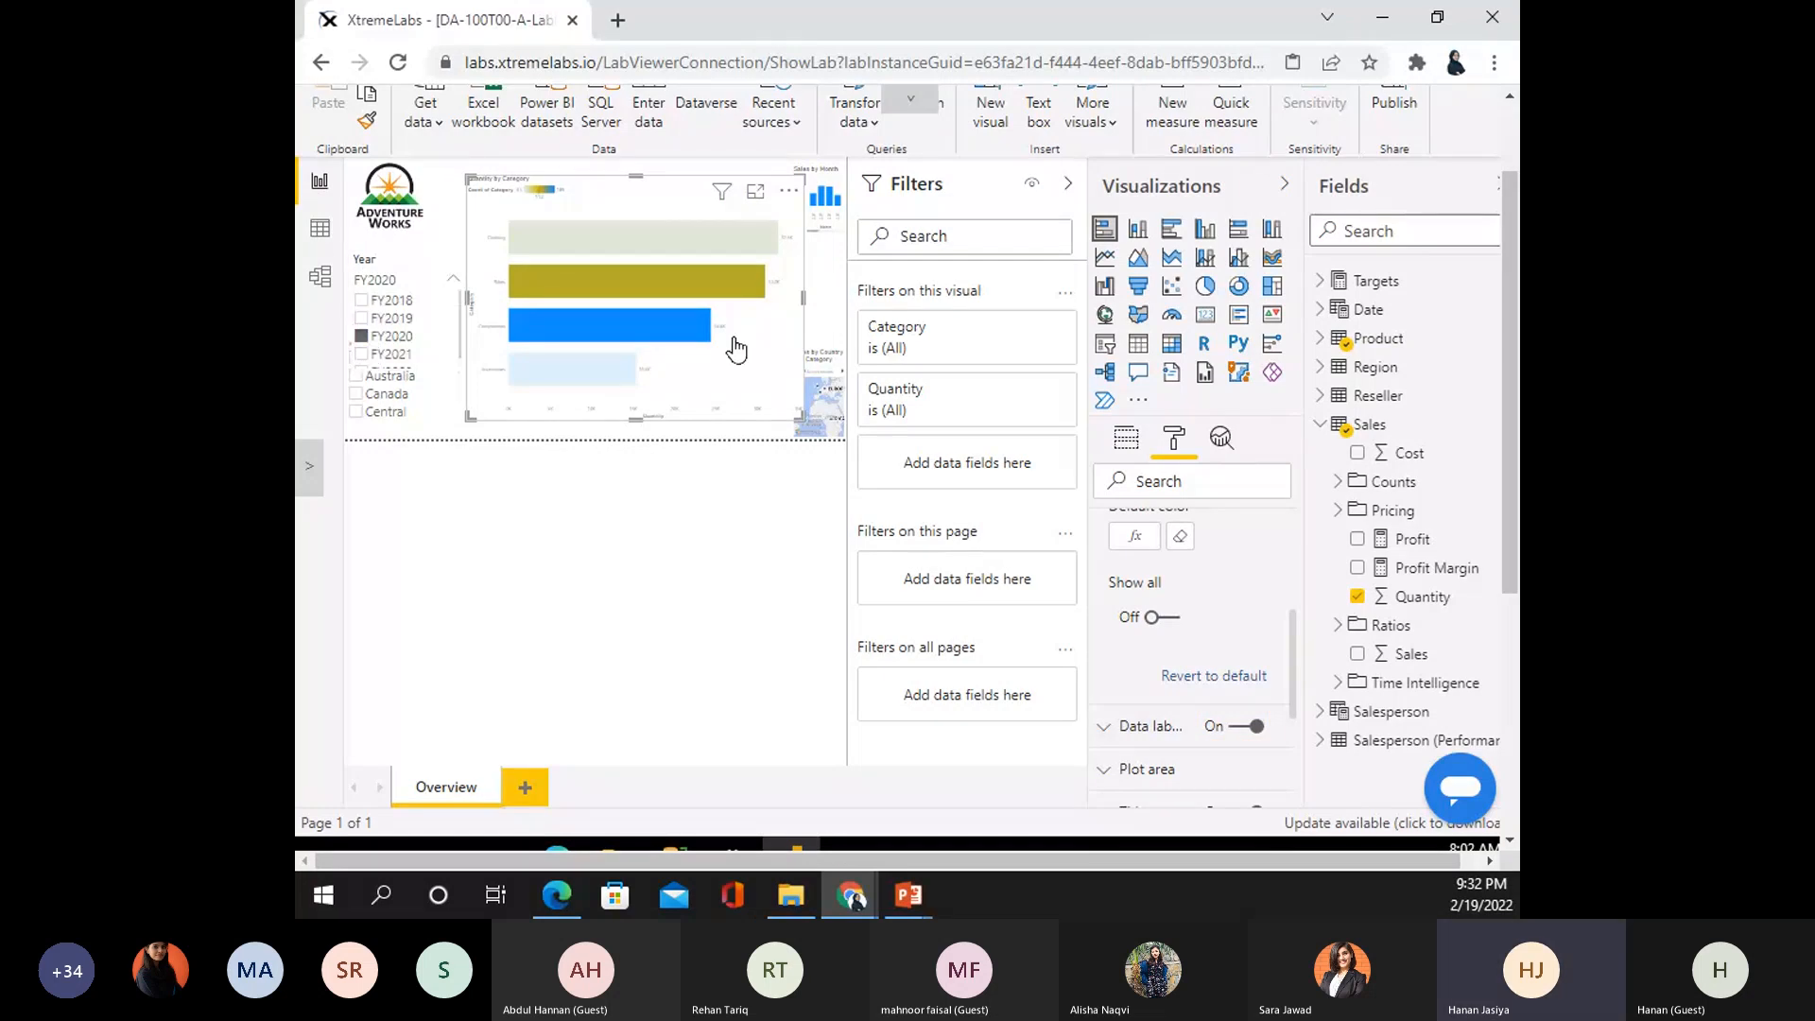
pyautogui.click(363, 336)
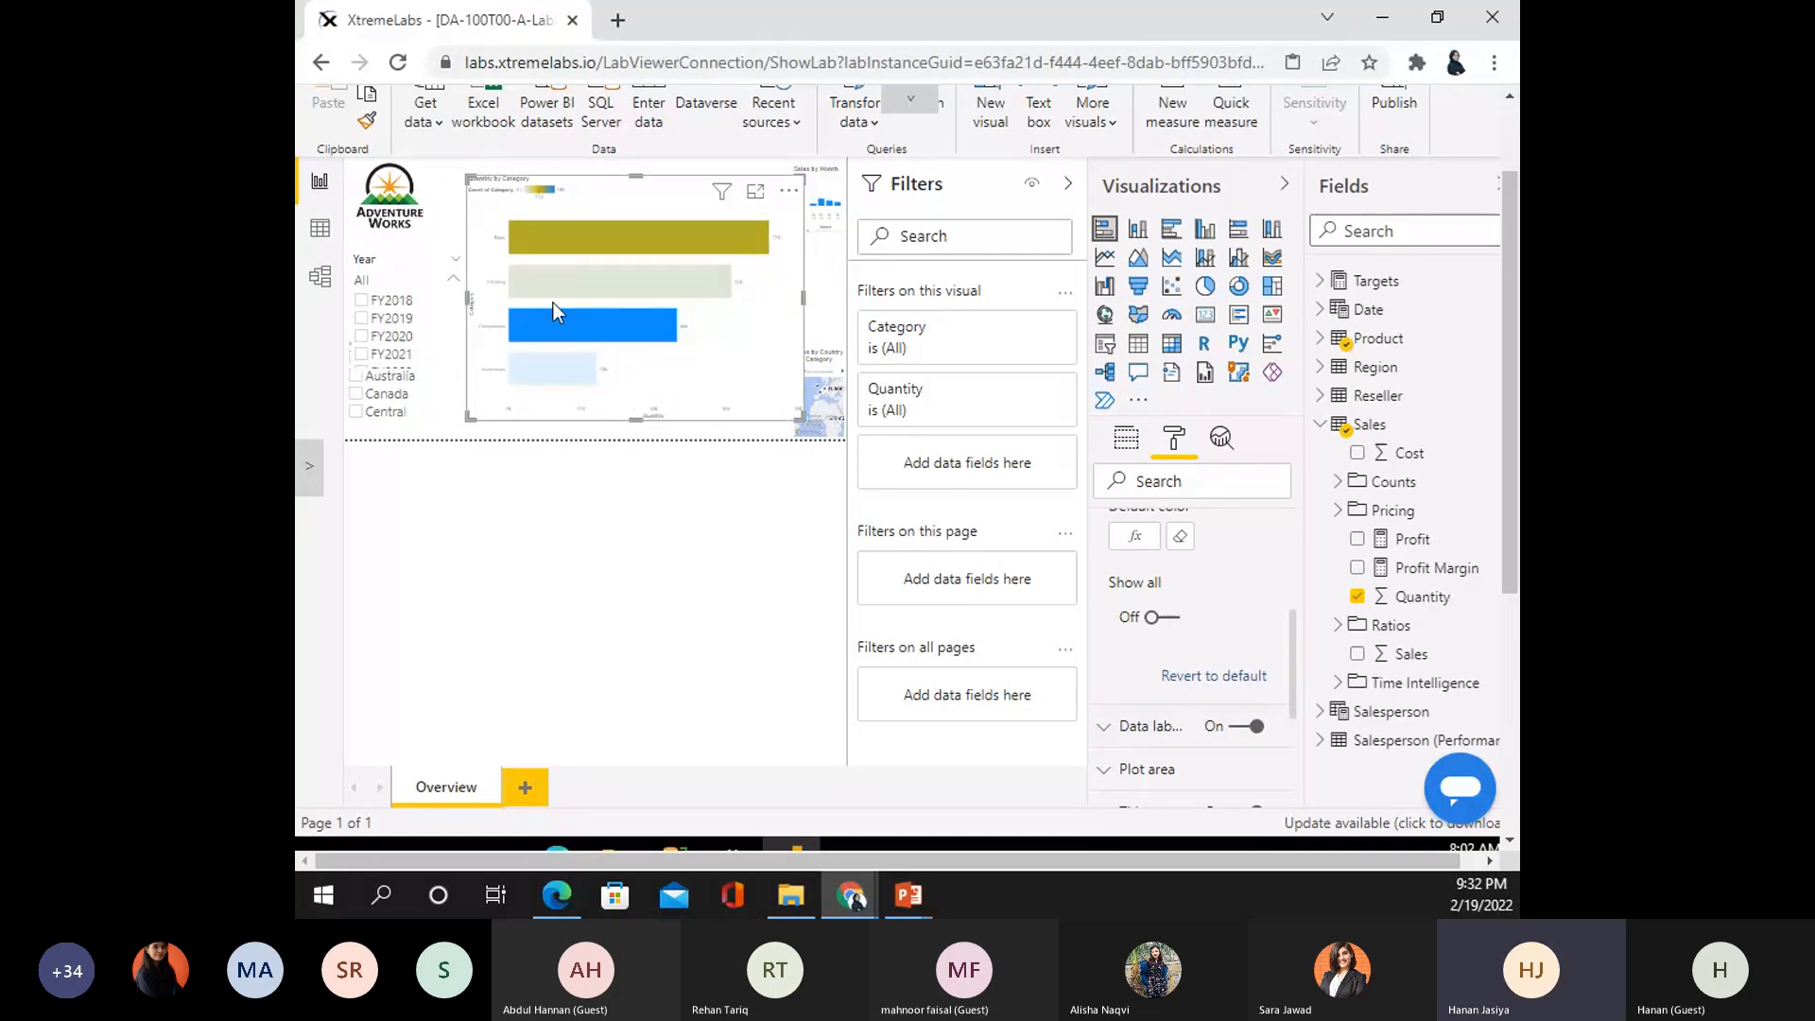
pyautogui.click(365, 338)
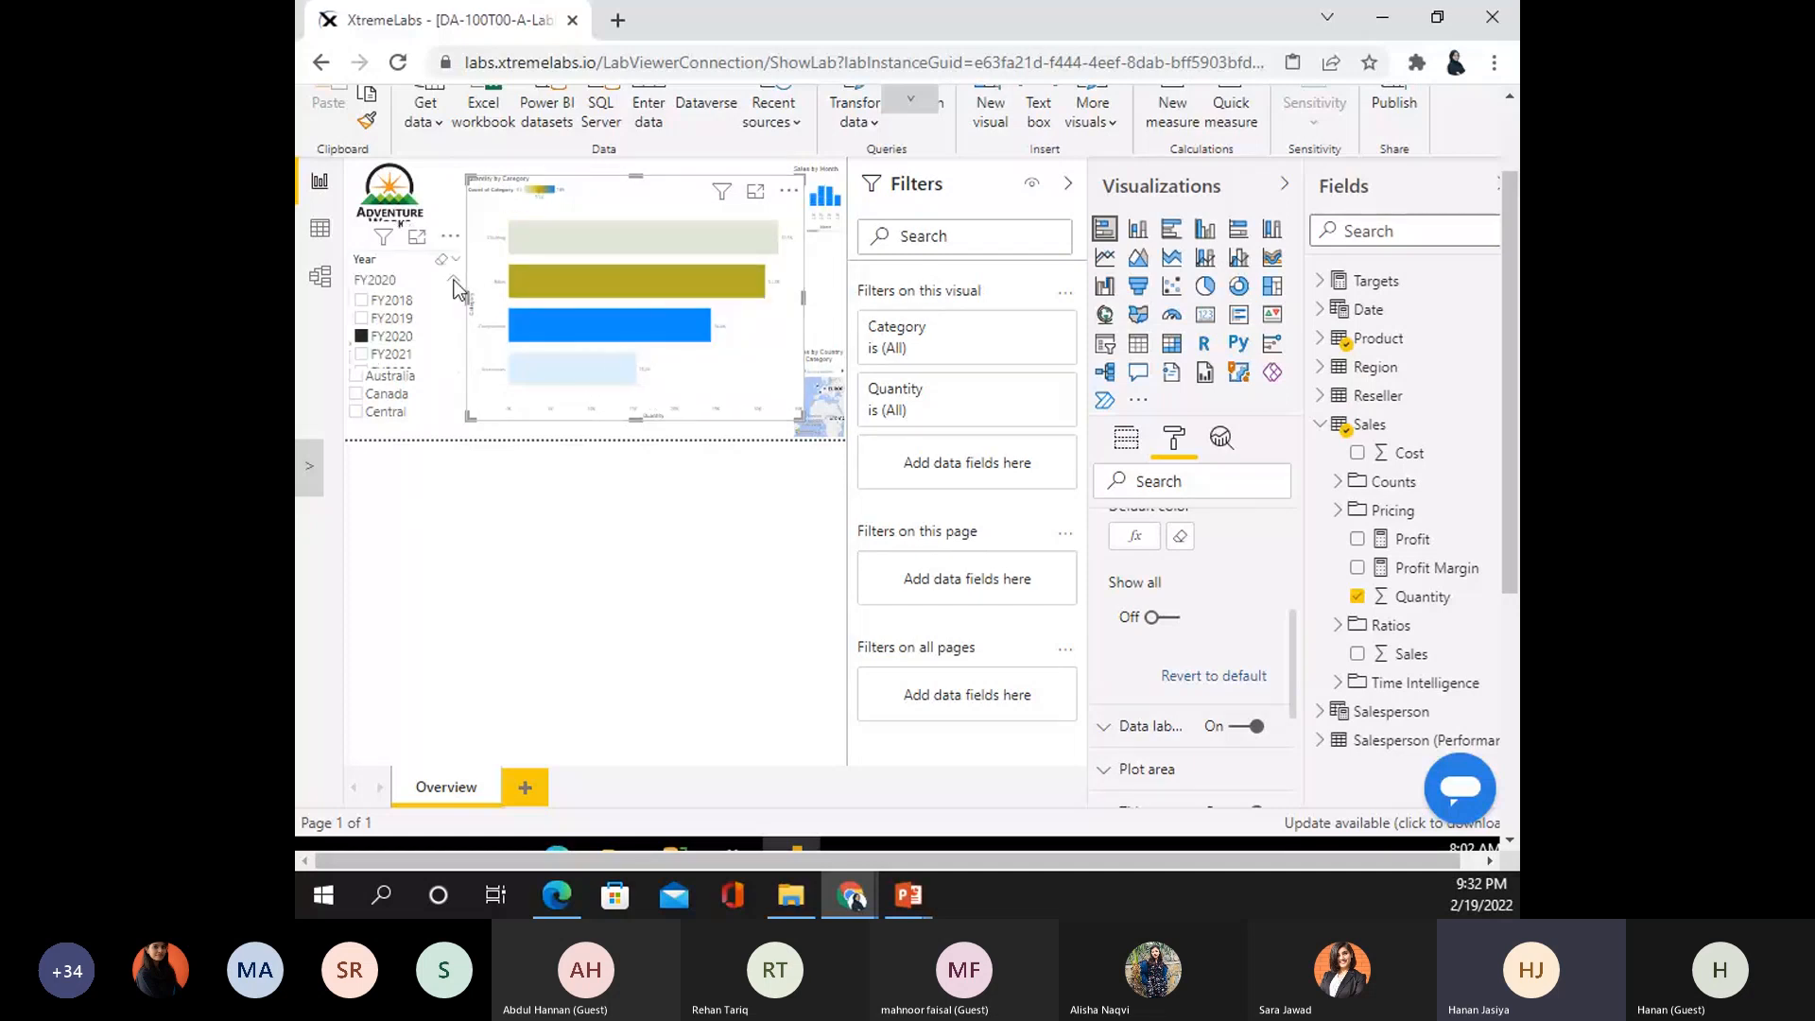
pyautogui.click(454, 282)
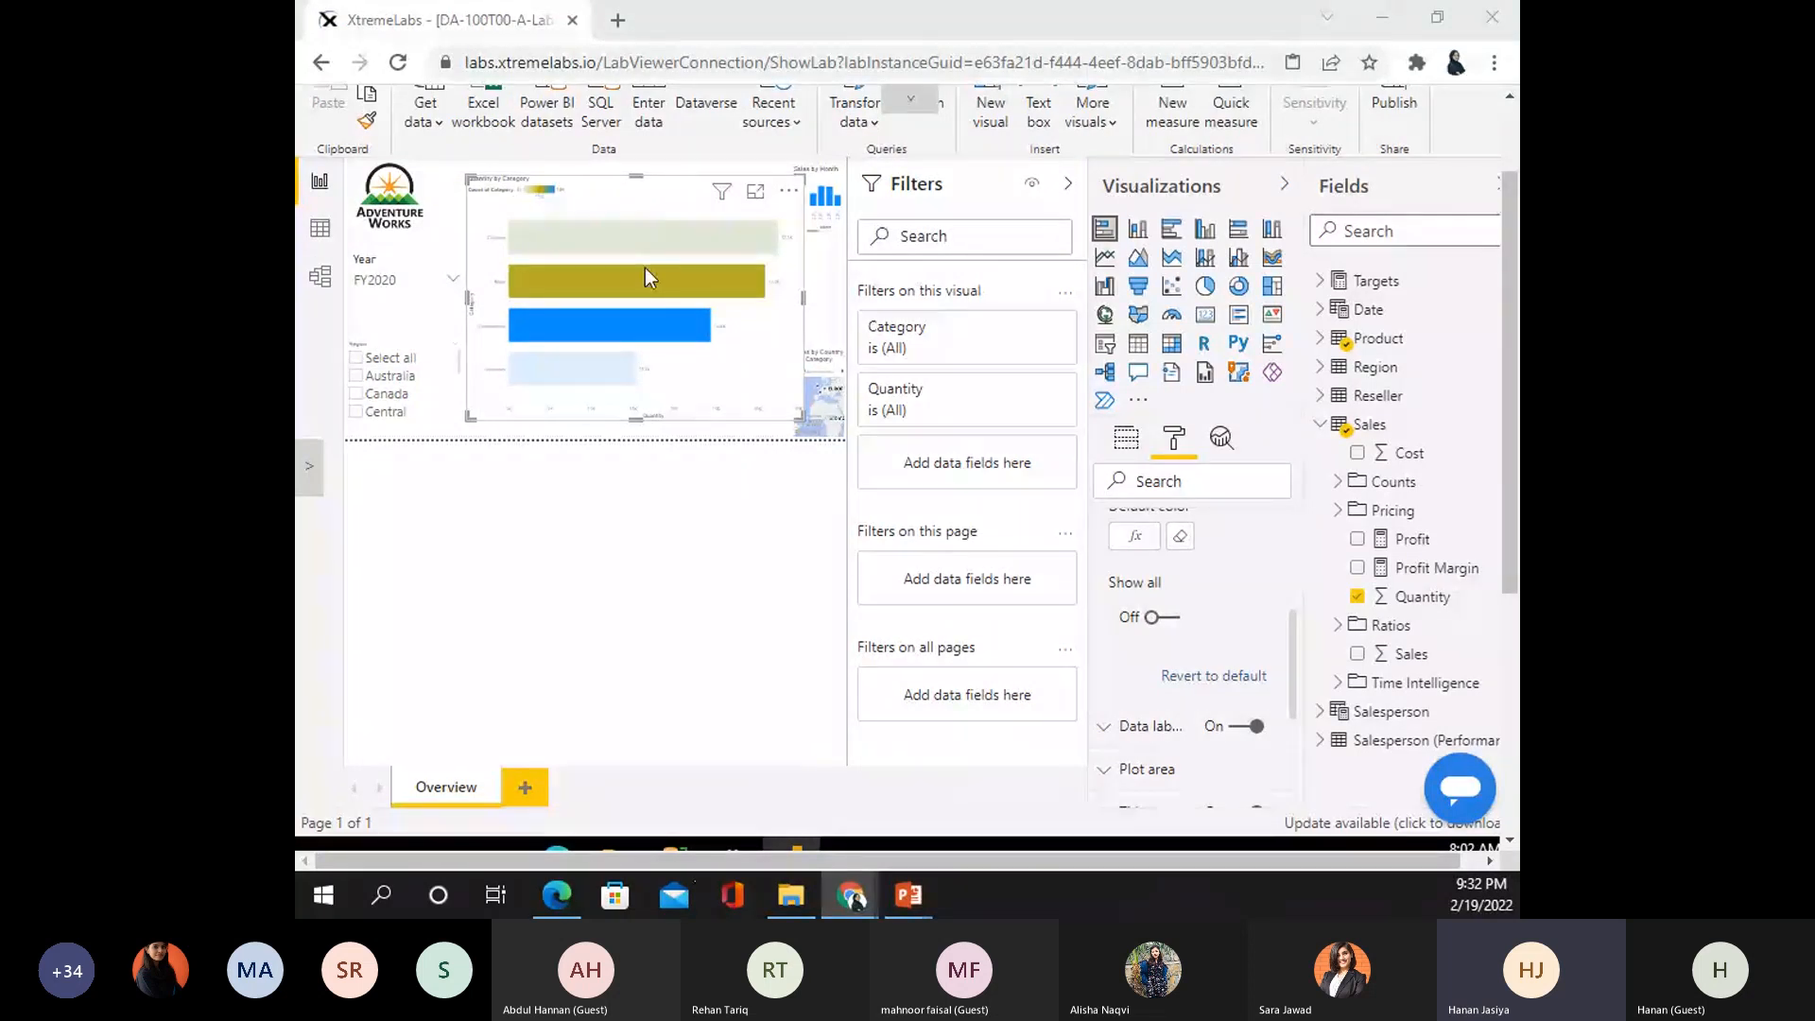
pyautogui.click(531, 798)
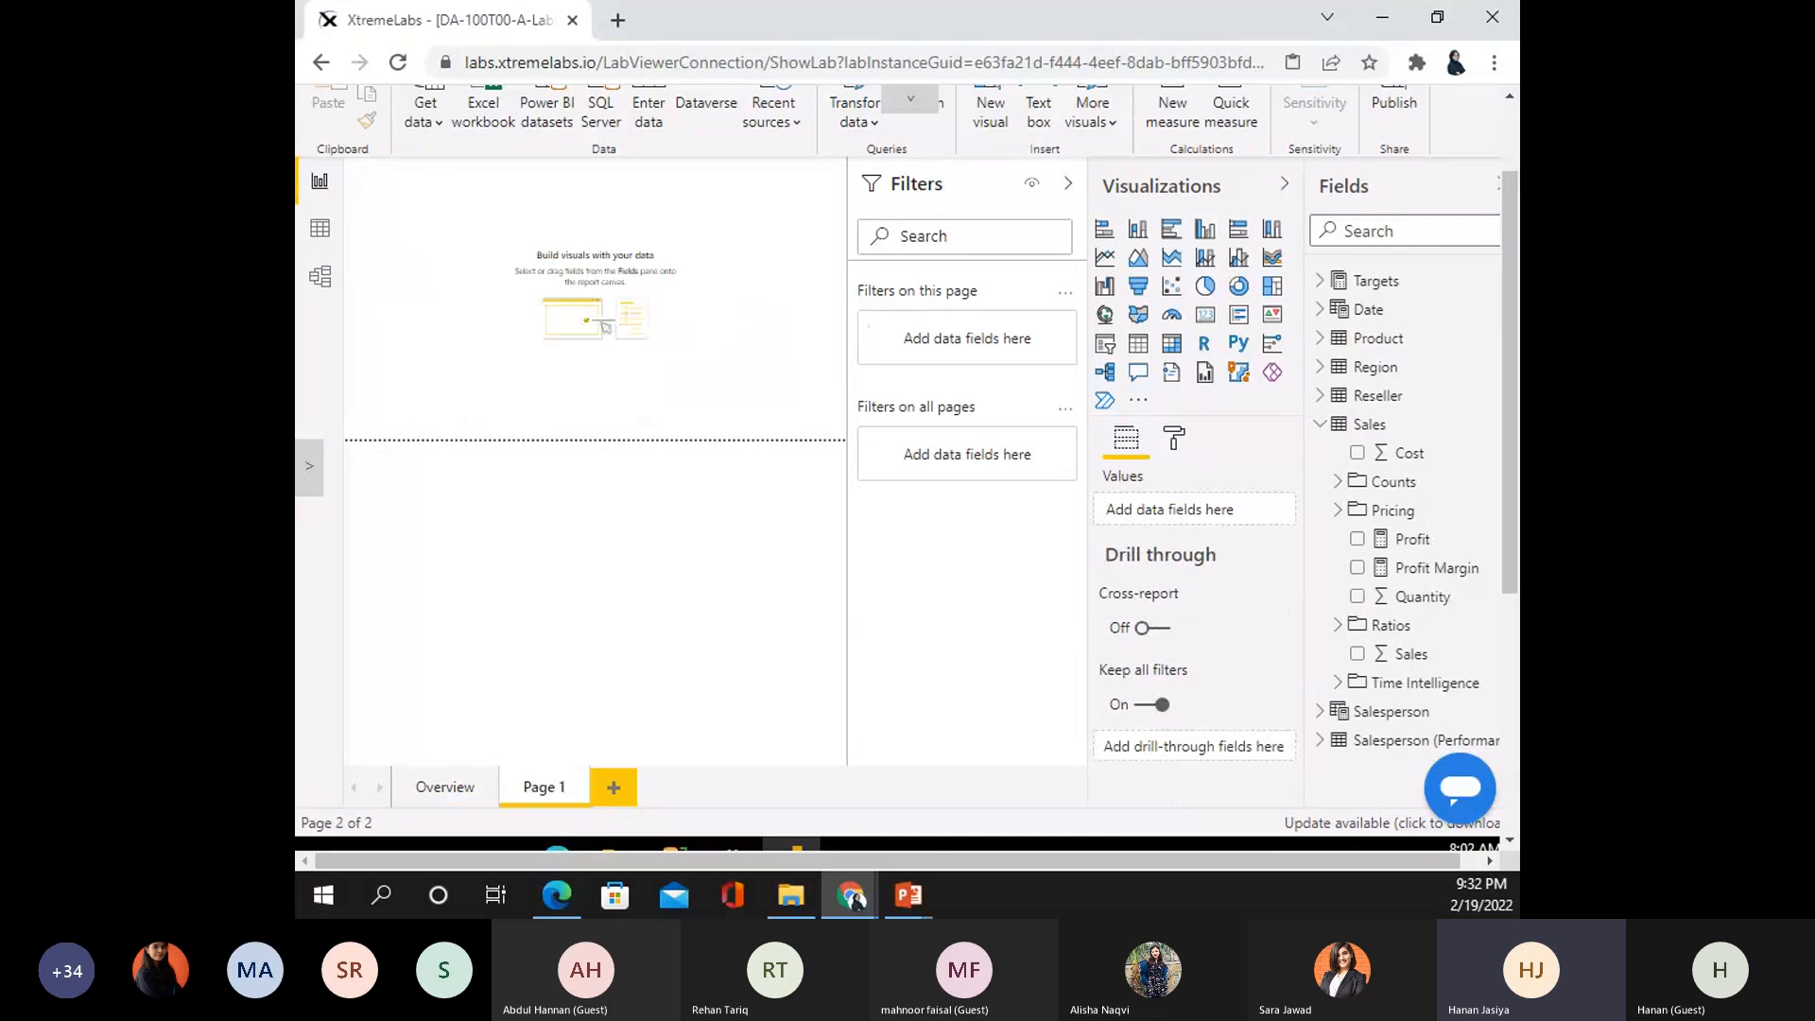
# - Rename the new page to 'Profit' and place an empty slicer on it
pyautogui.doubleClick(565, 792)
pyautogui.write('Profit')
pyautogui.press('Return')
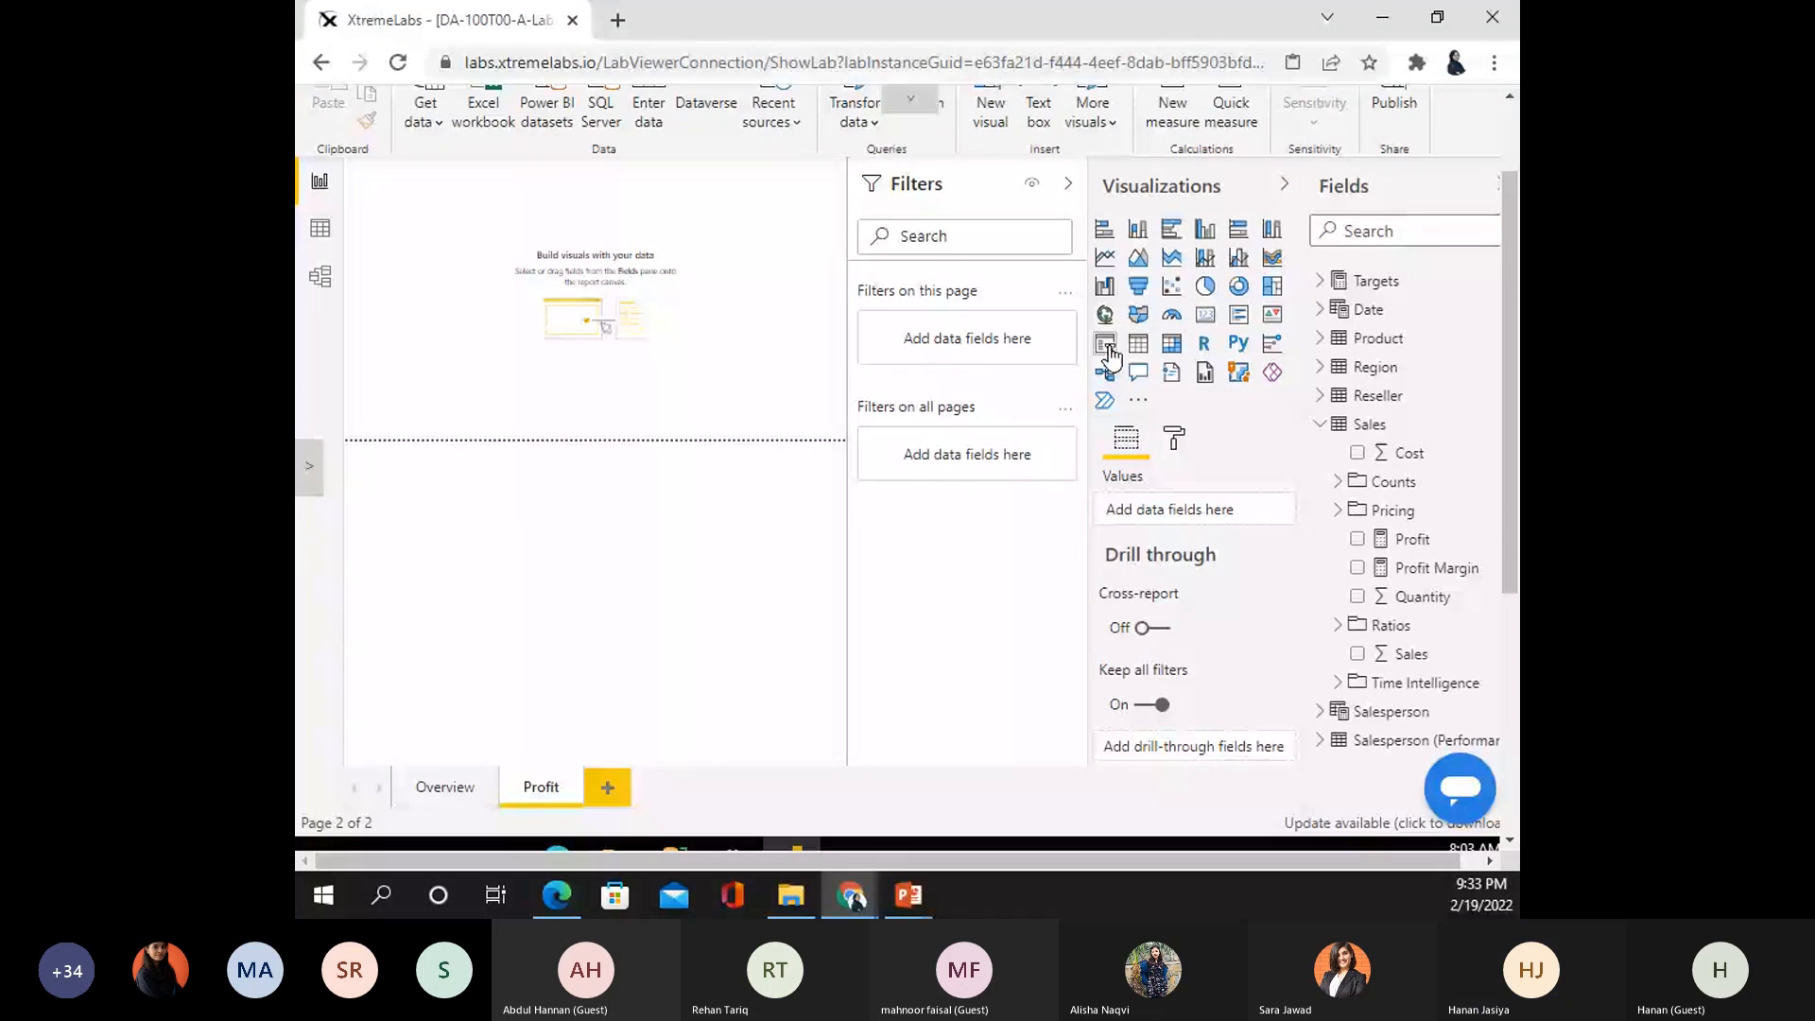
pyautogui.click(1109, 356)
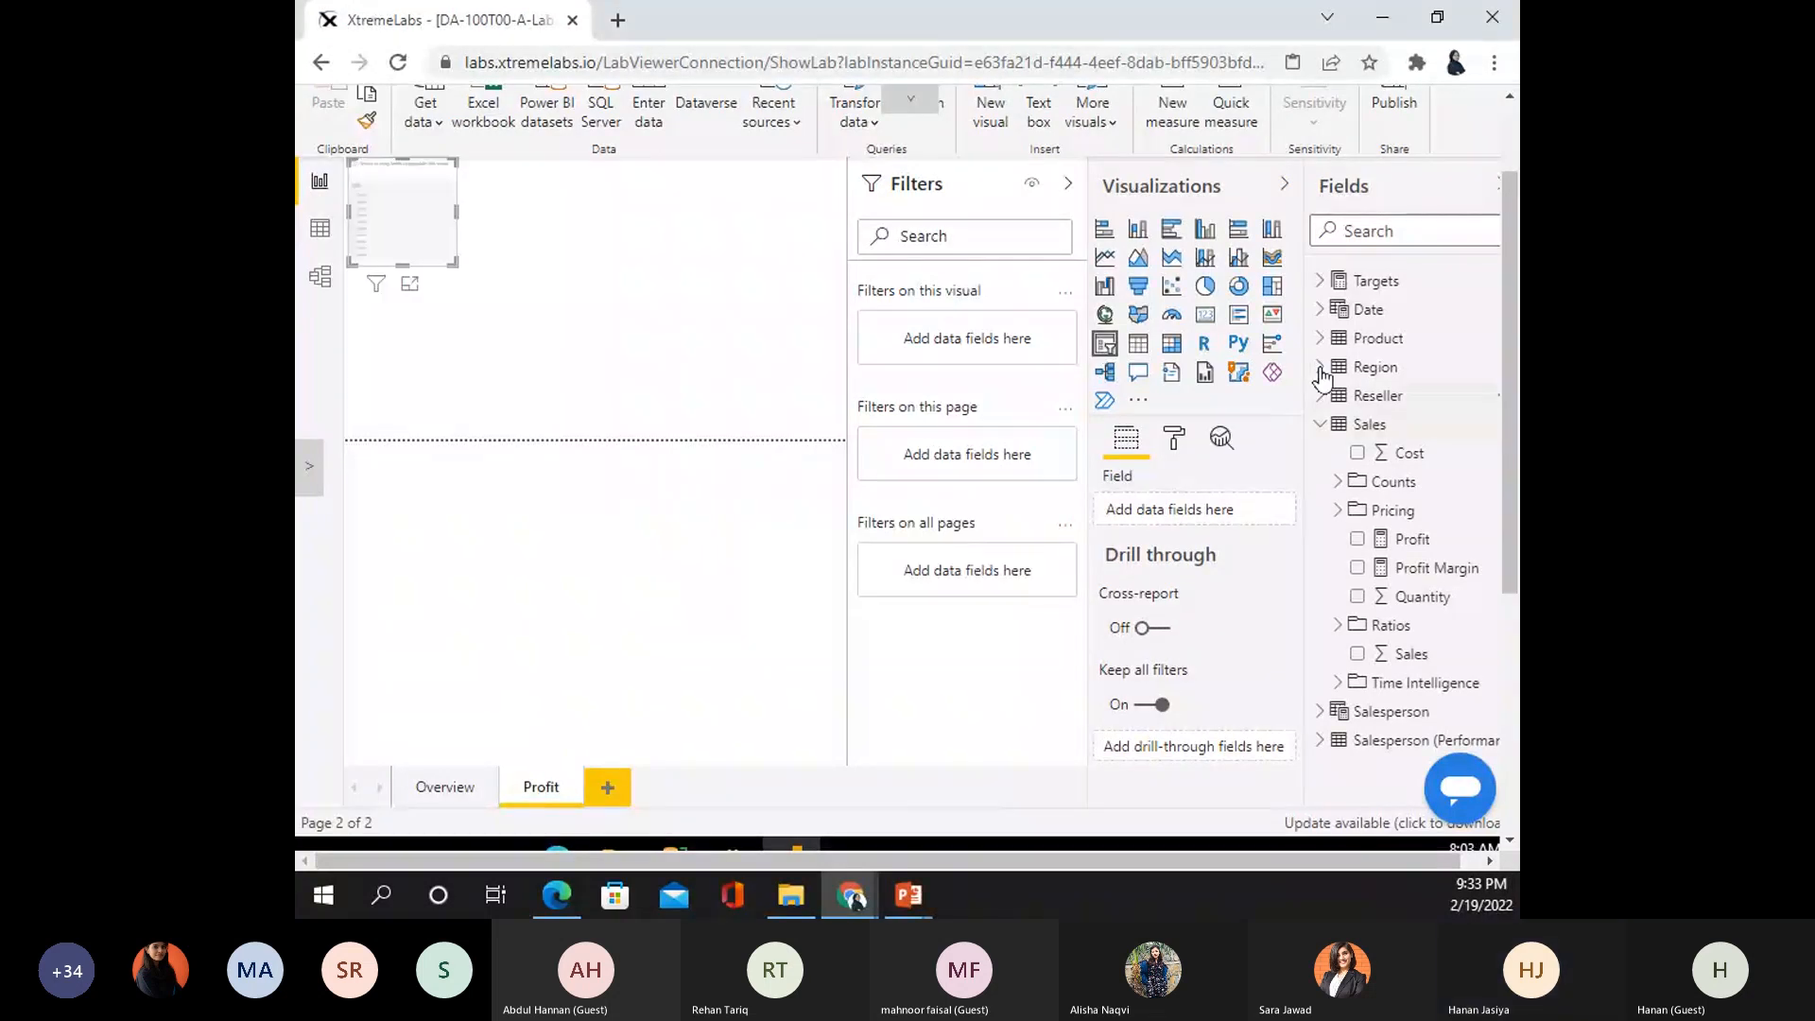
# - Set the slicer to the Region field and turn on its Select all option
pyautogui.click(1321, 368)
pyautogui.click(1365, 455)
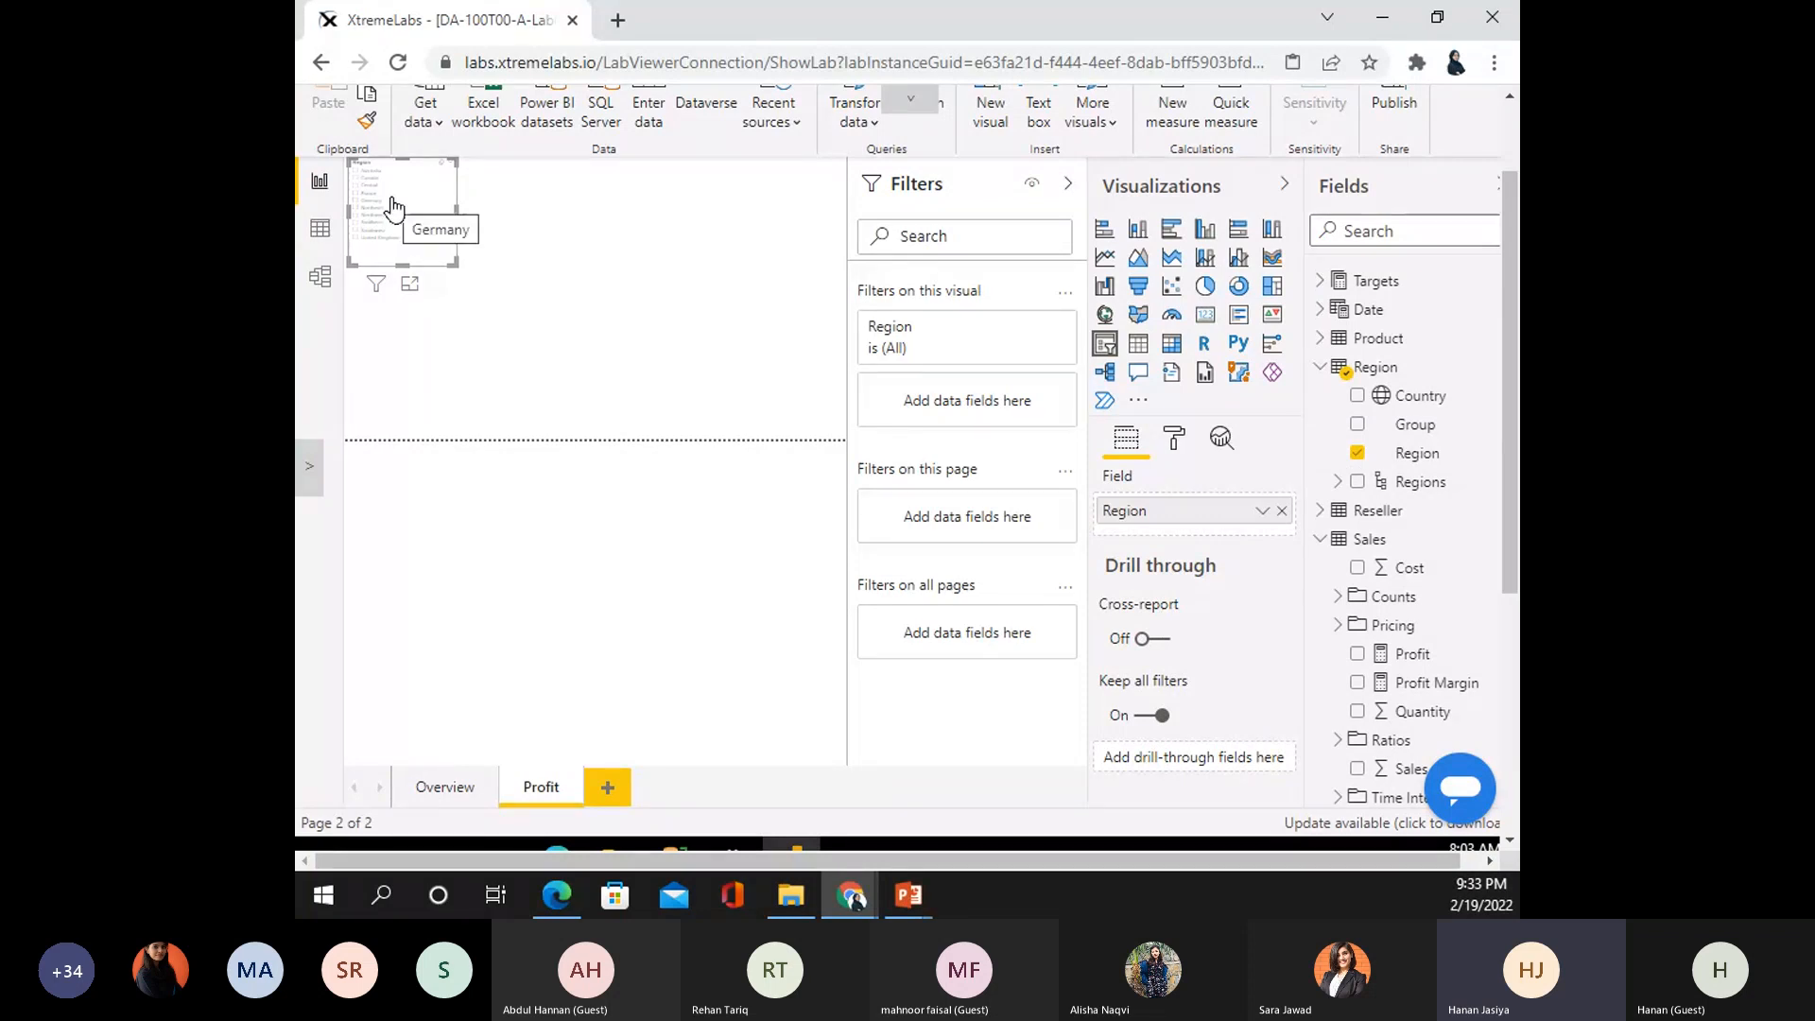
pyautogui.click(1174, 439)
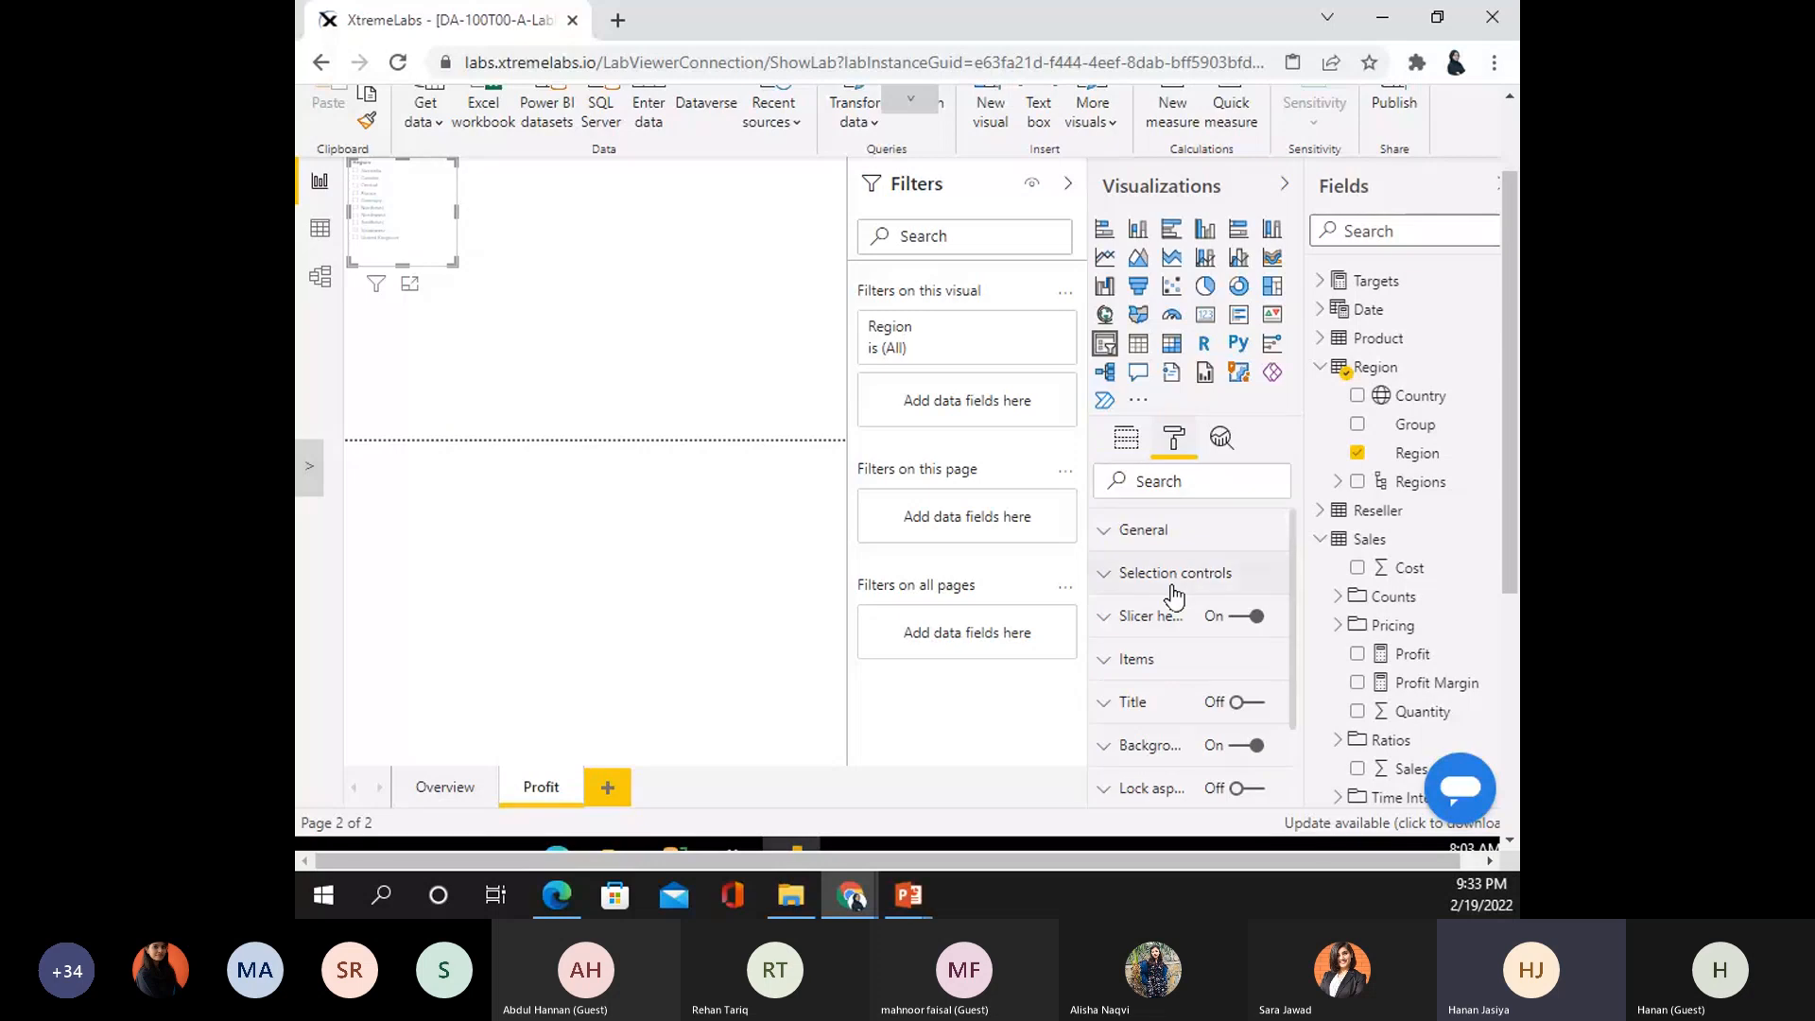
pyautogui.click(1175, 578)
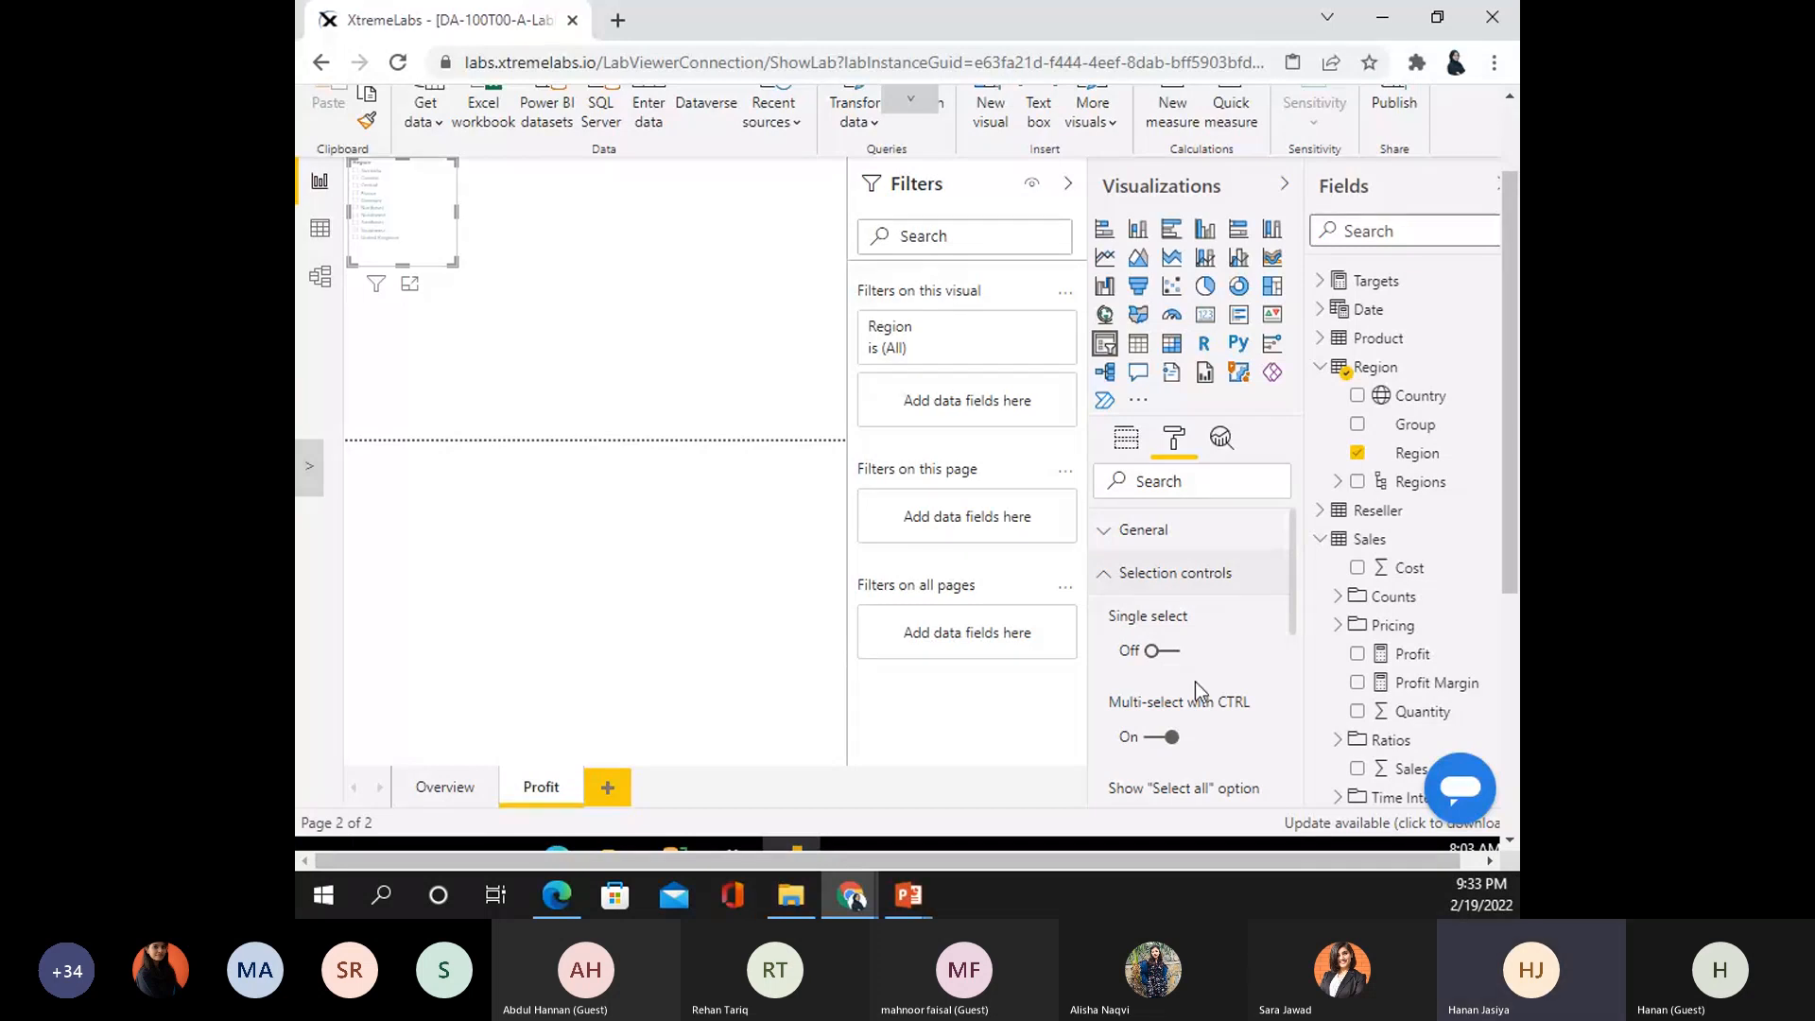
pyautogui.scroll(-3, 1194, 682)
pyautogui.click(1161, 583)
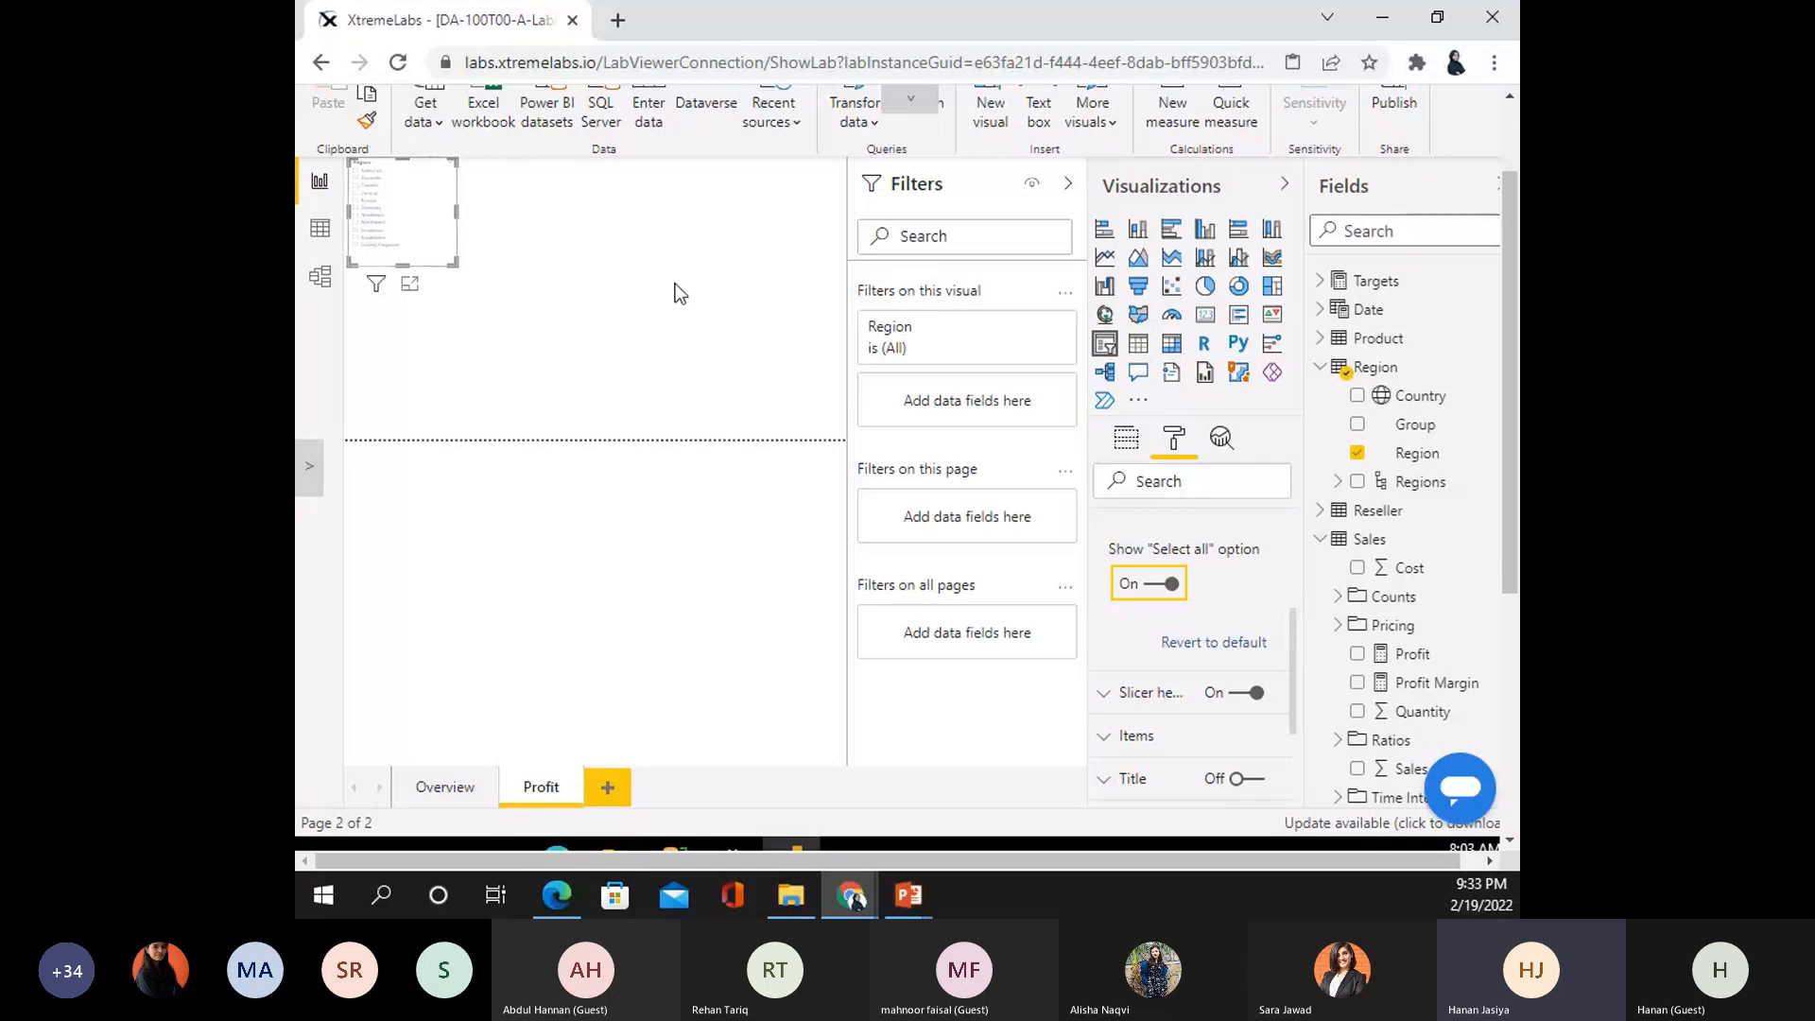
pyautogui.click(553, 308)
# - Place a matrix spanning the top of the Profit page, with Fiscal Year-Quarter-Month rows from Date
pyautogui.click(1172, 342)
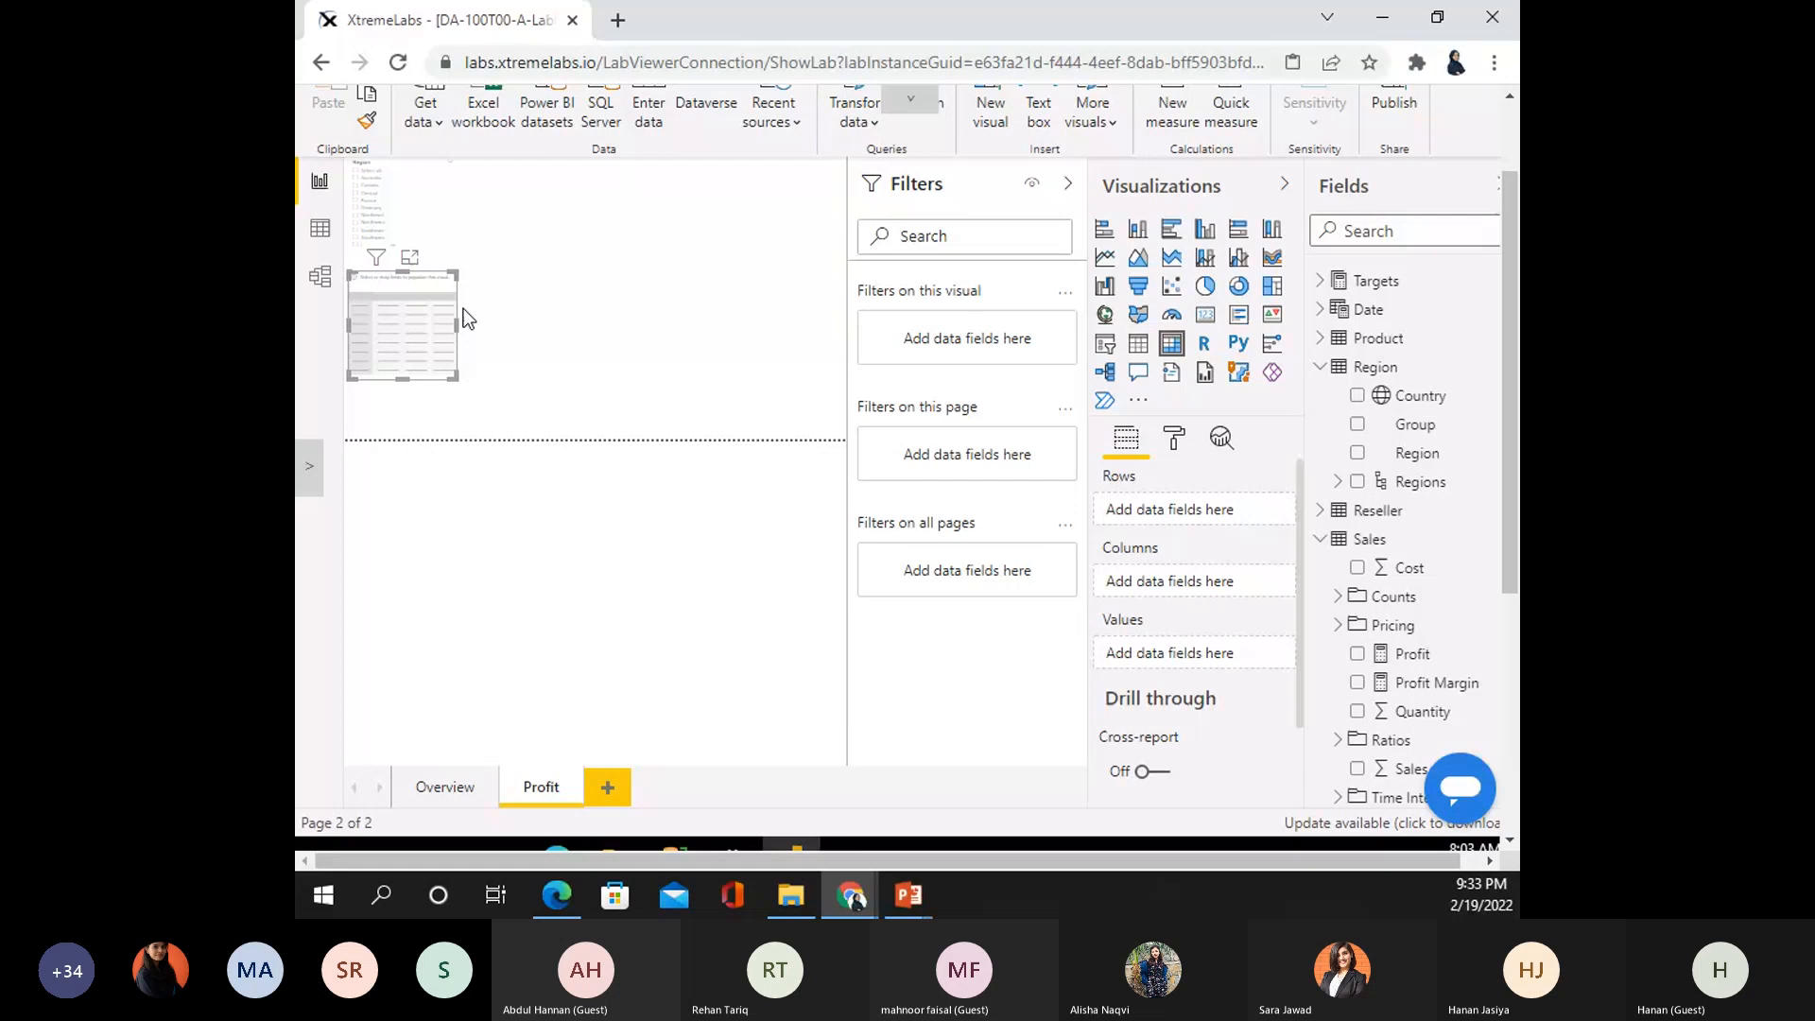
pyautogui.moveTo(463, 308); pyautogui.dragTo(763, 206)
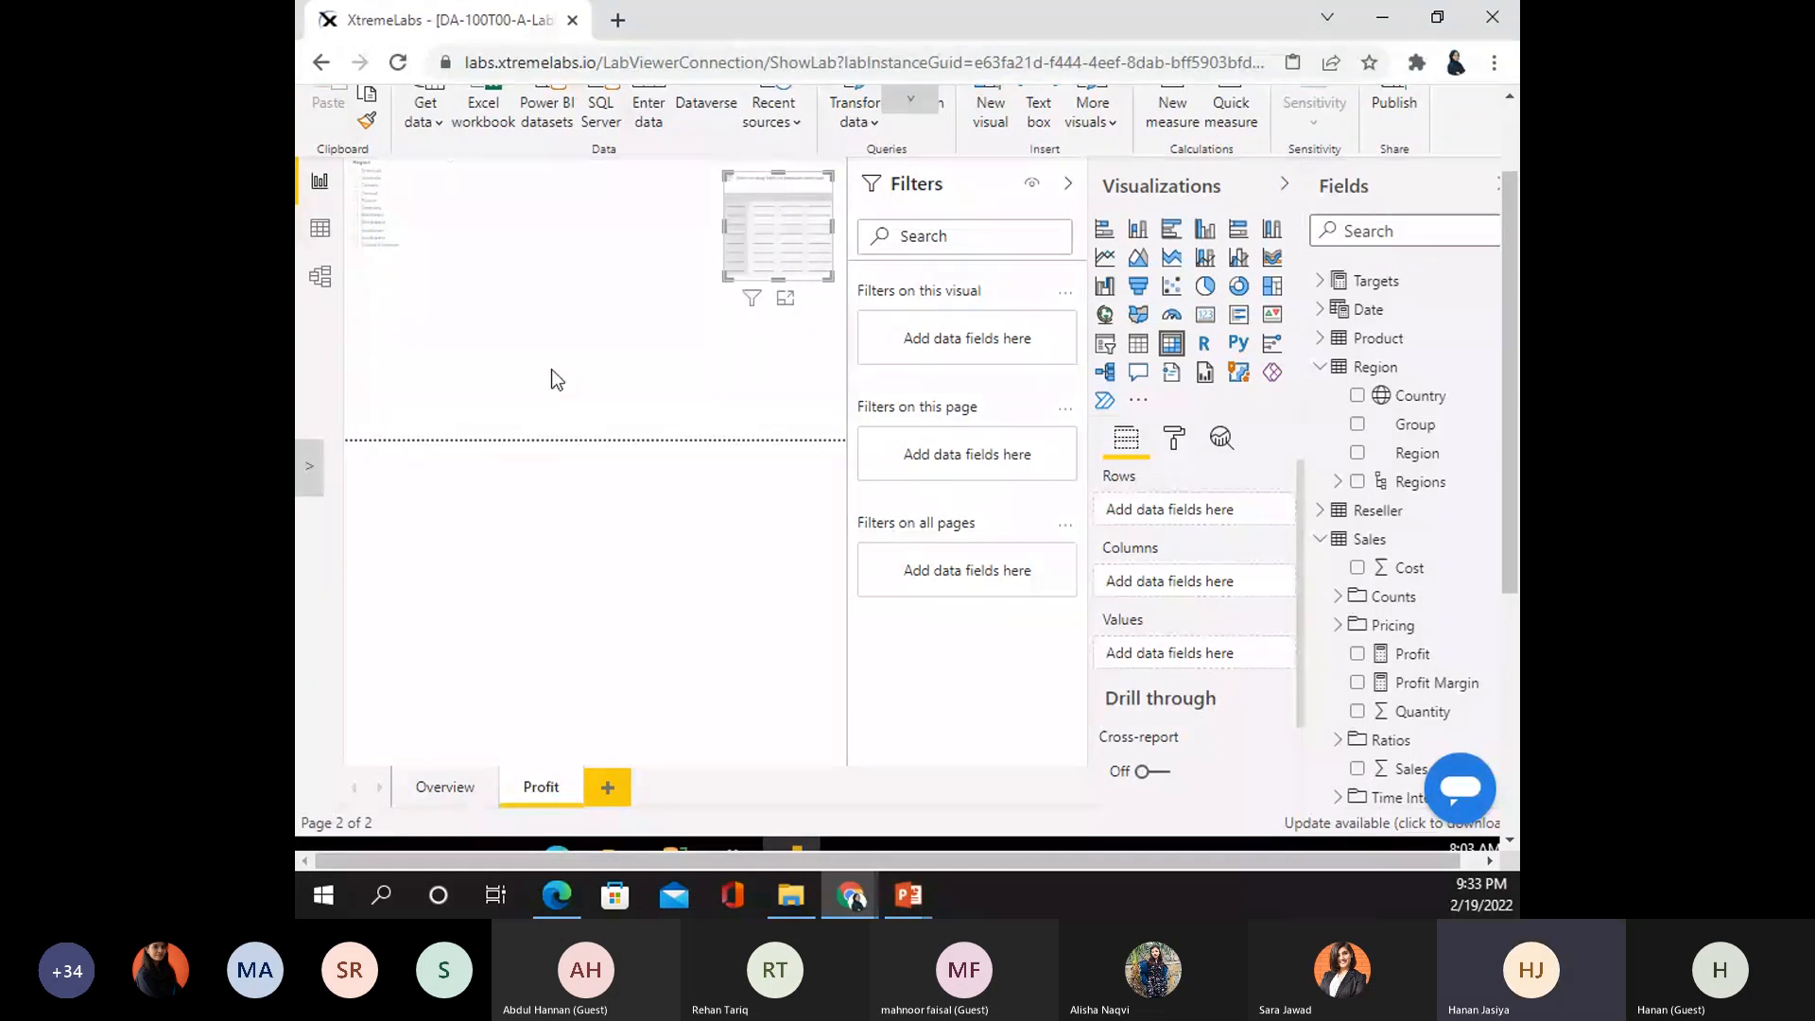
pyautogui.moveTo(727, 277); pyautogui.dragTo(471, 404)
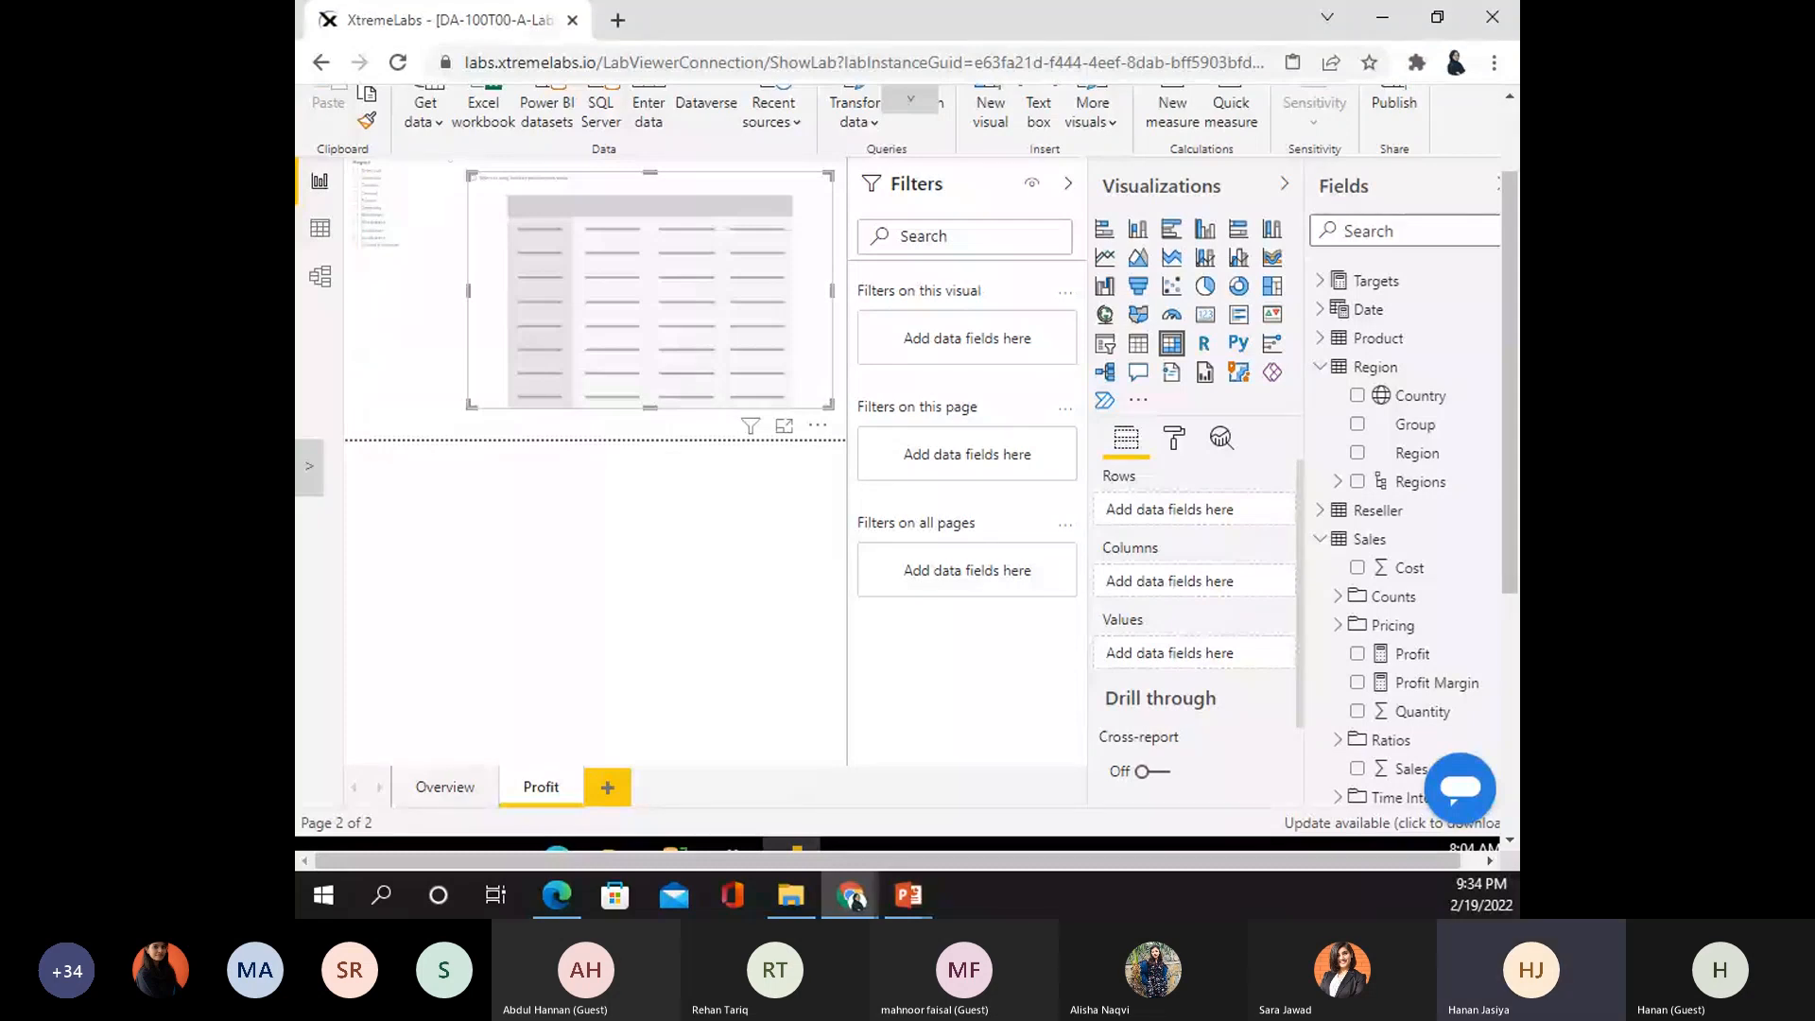
pyautogui.click(1319, 368)
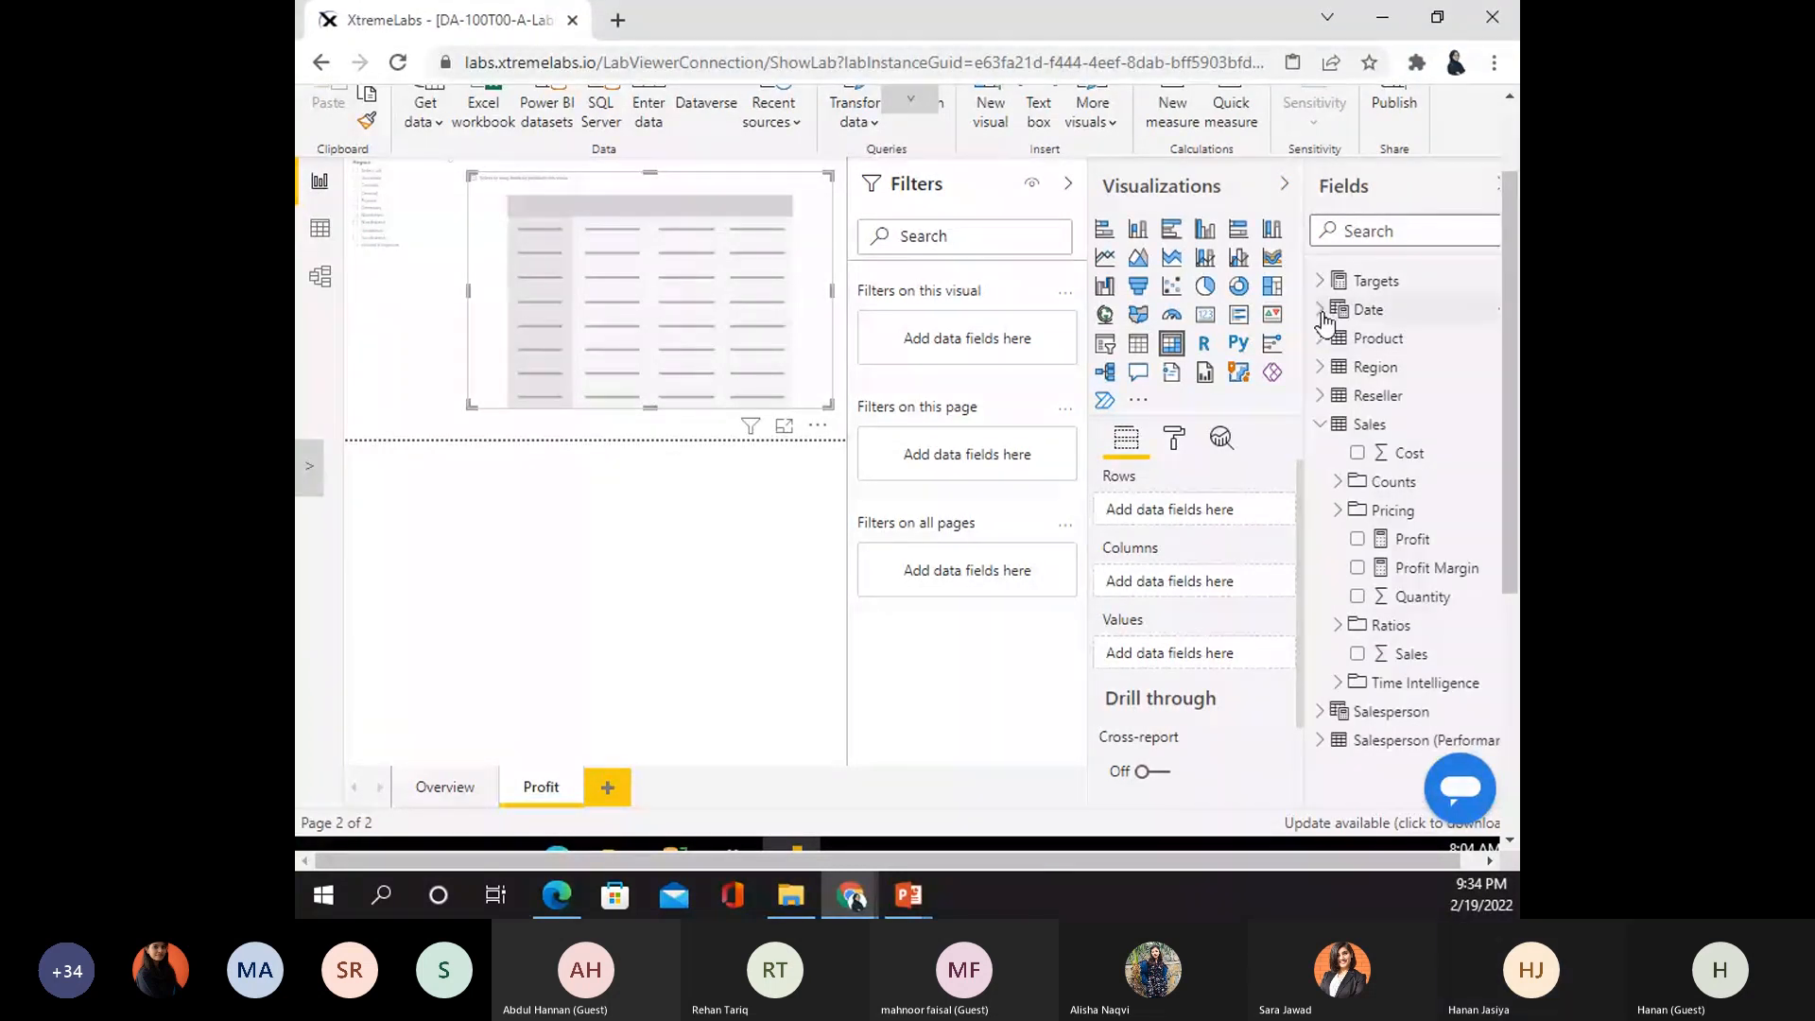
pyautogui.click(1321, 312)
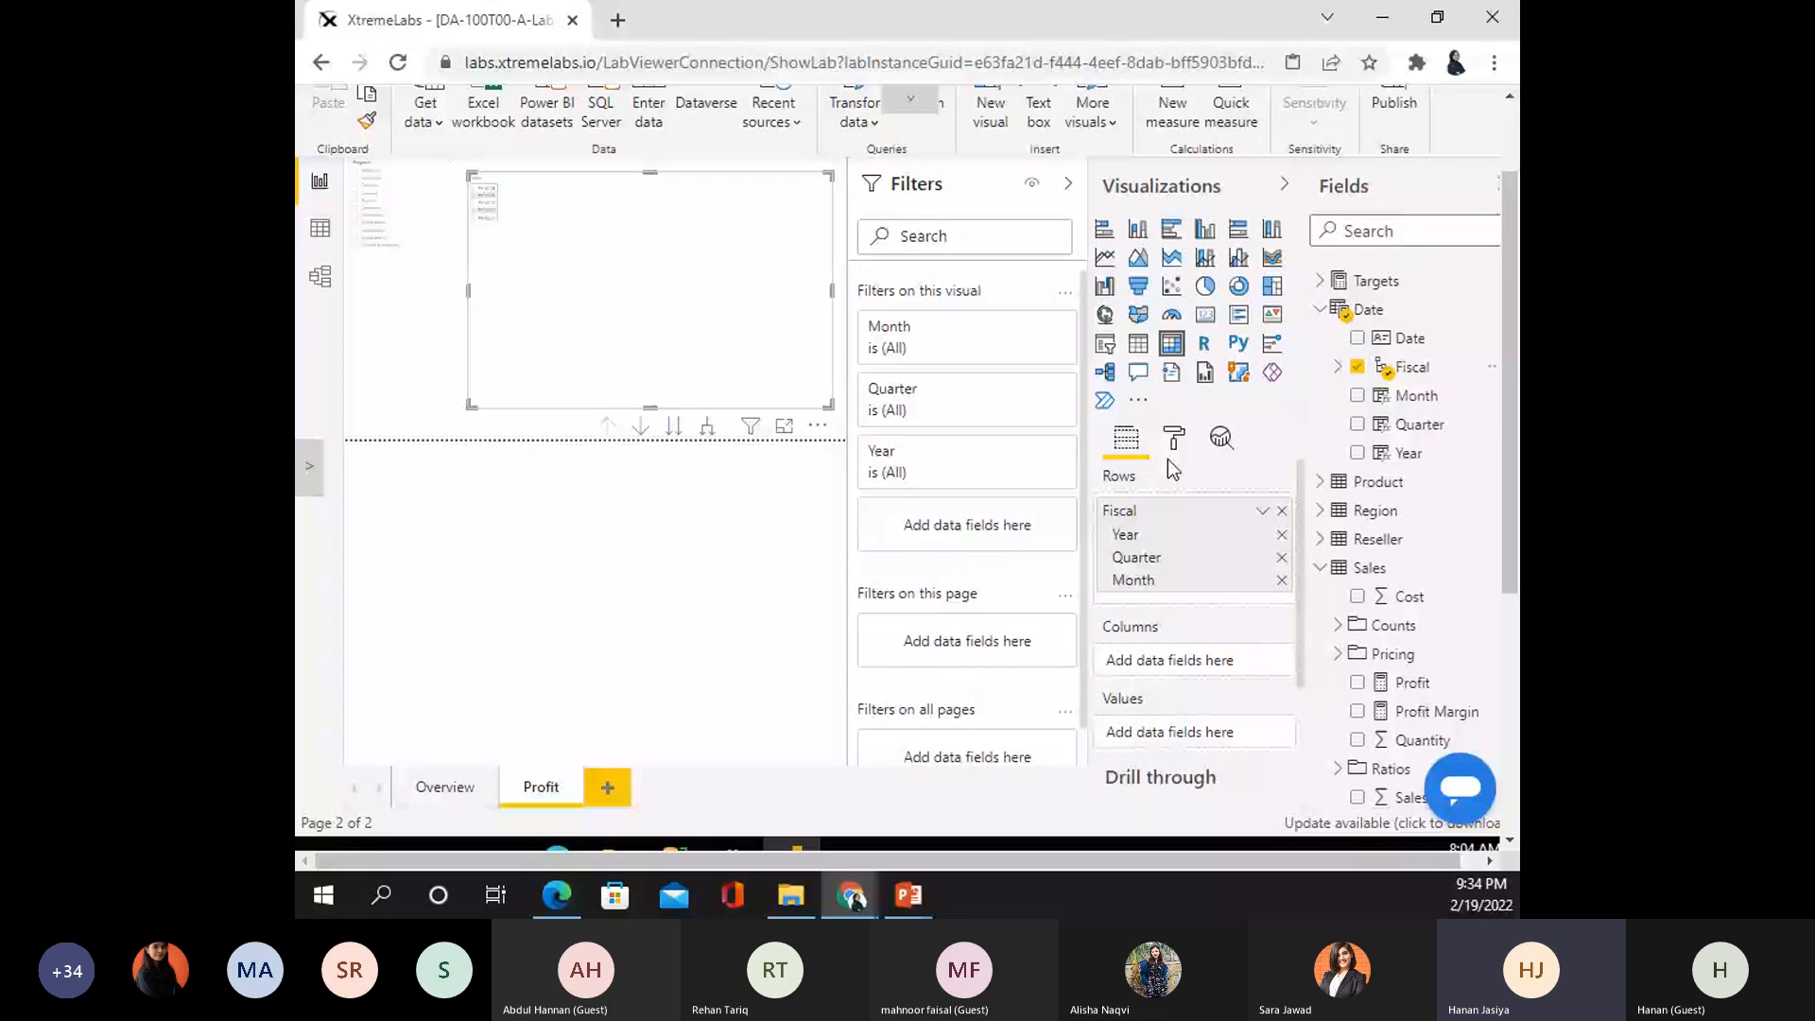
# - Add Orders, Sales and Cost as the matrix's value columns
pyautogui.click(1321, 309)
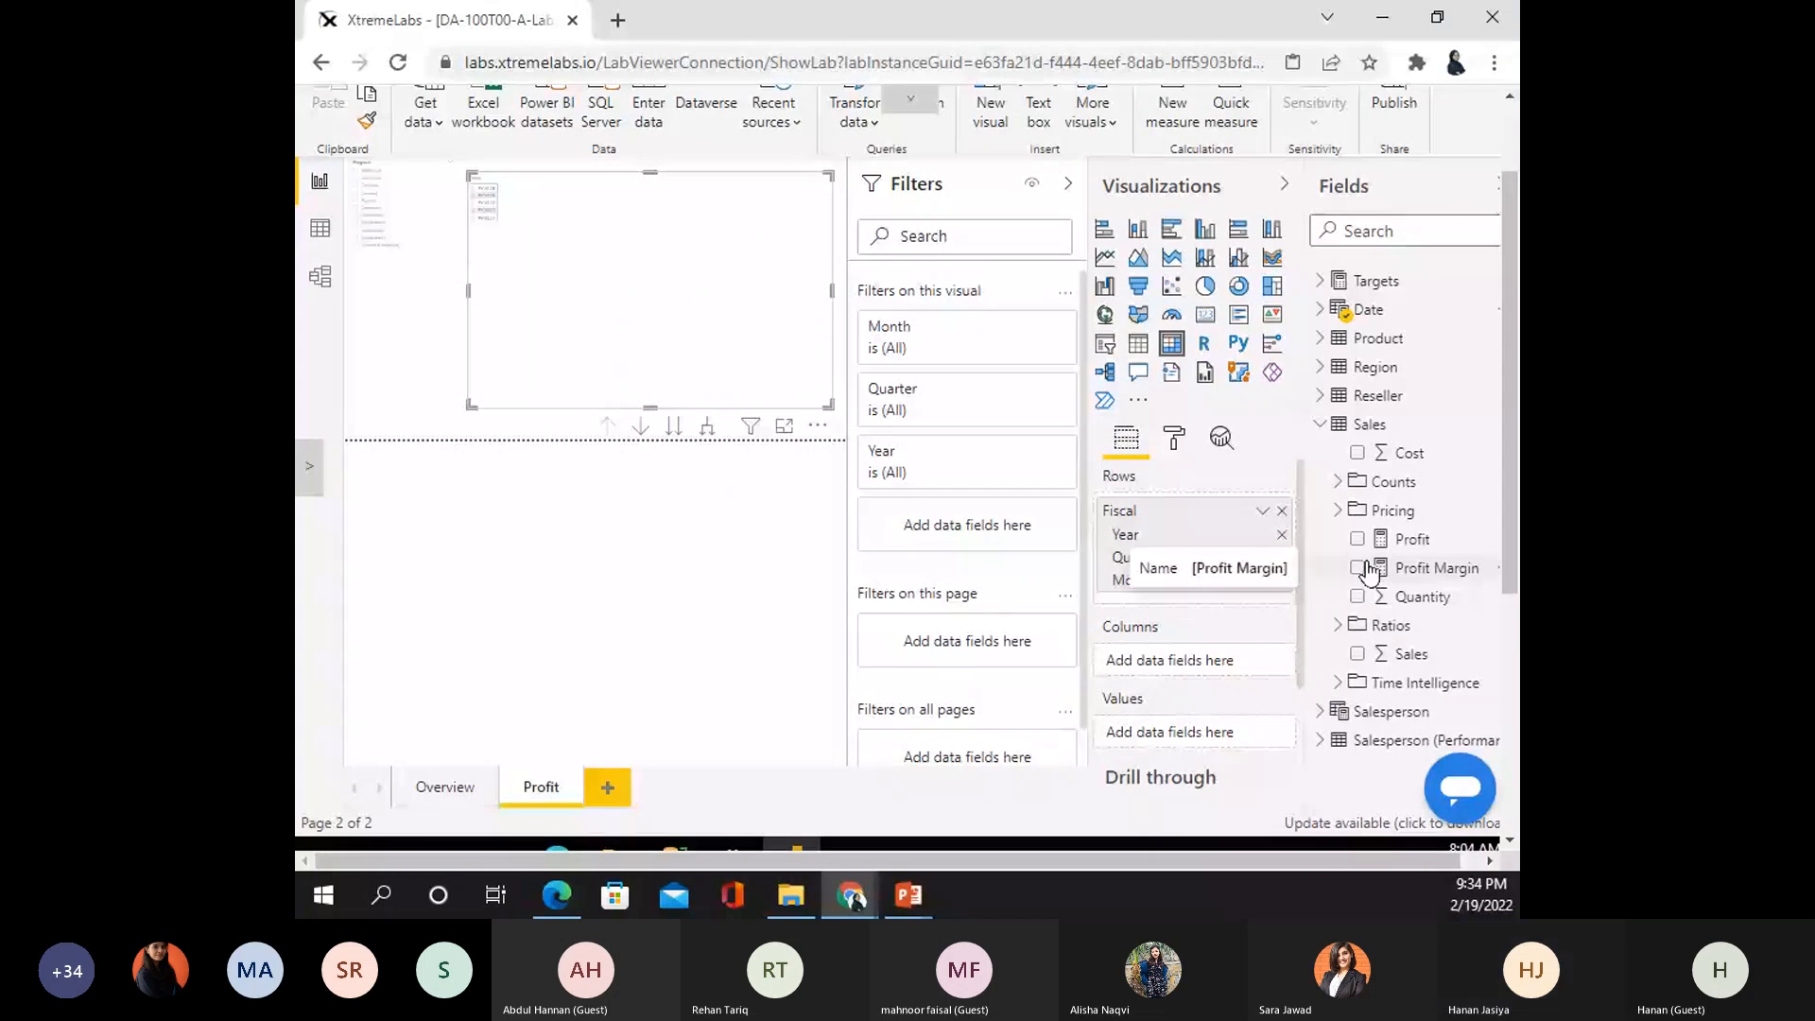
pyautogui.click(1338, 483)
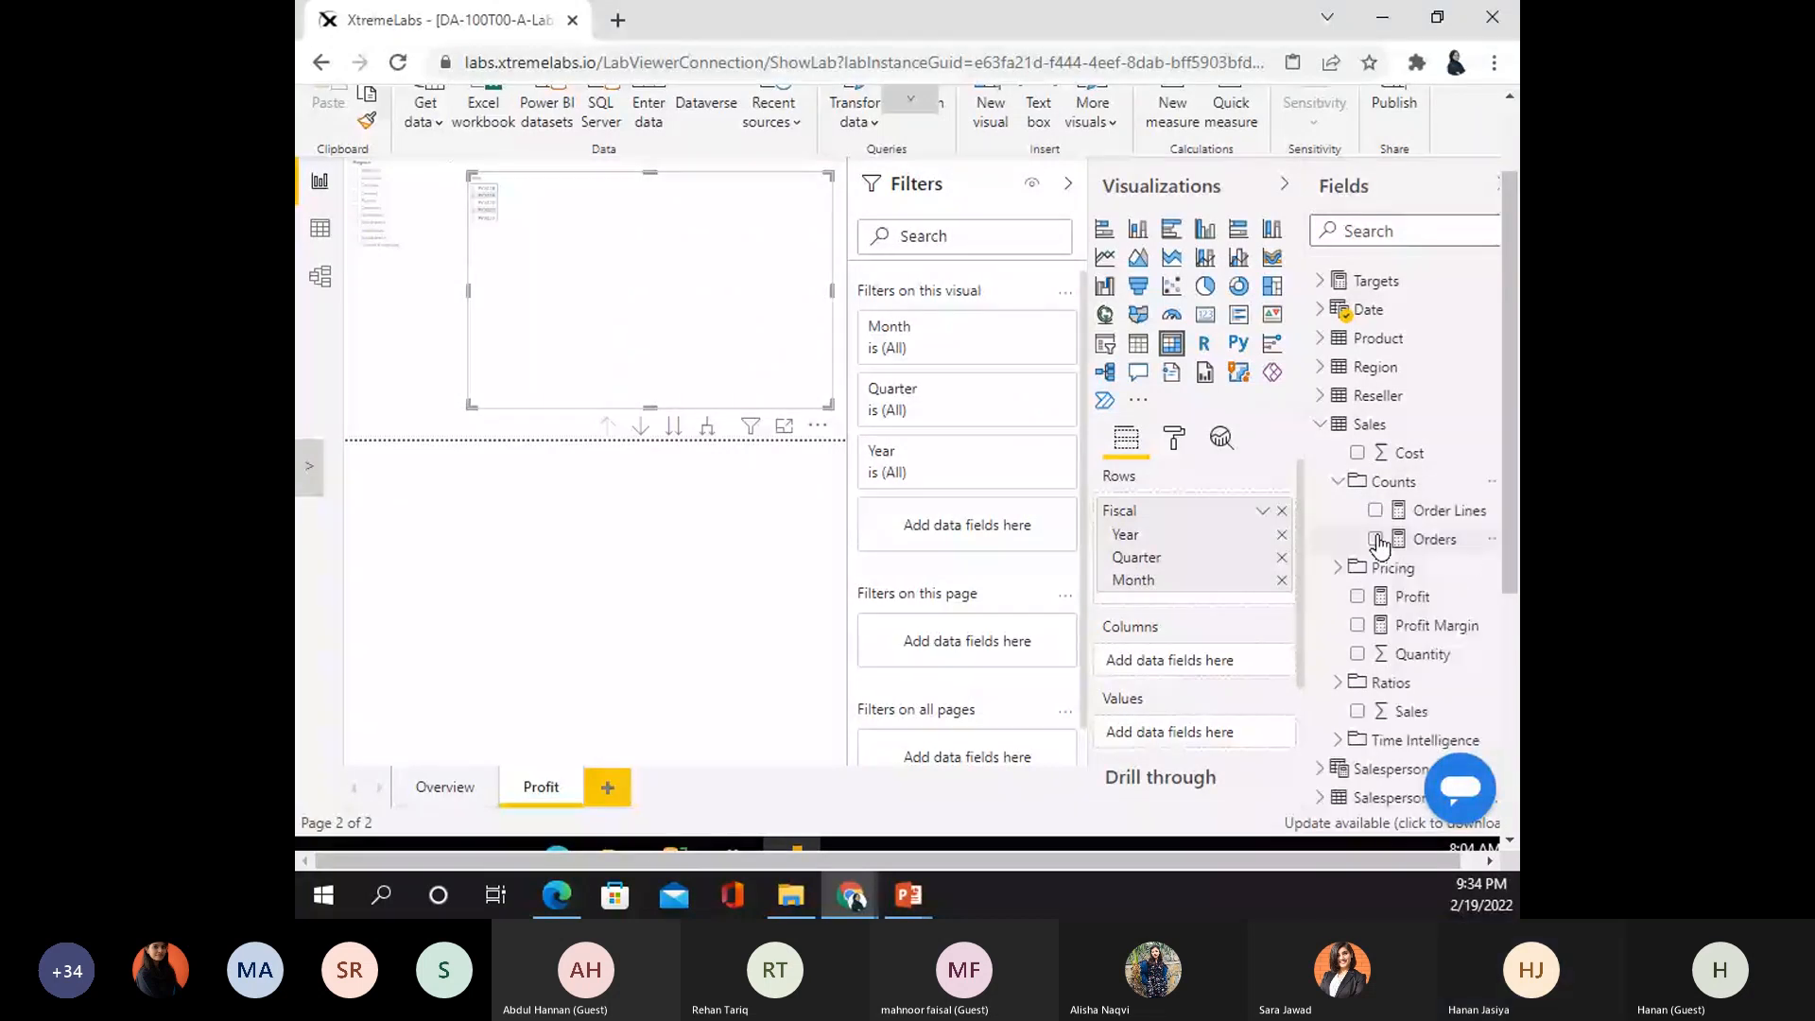
pyautogui.click(1375, 539)
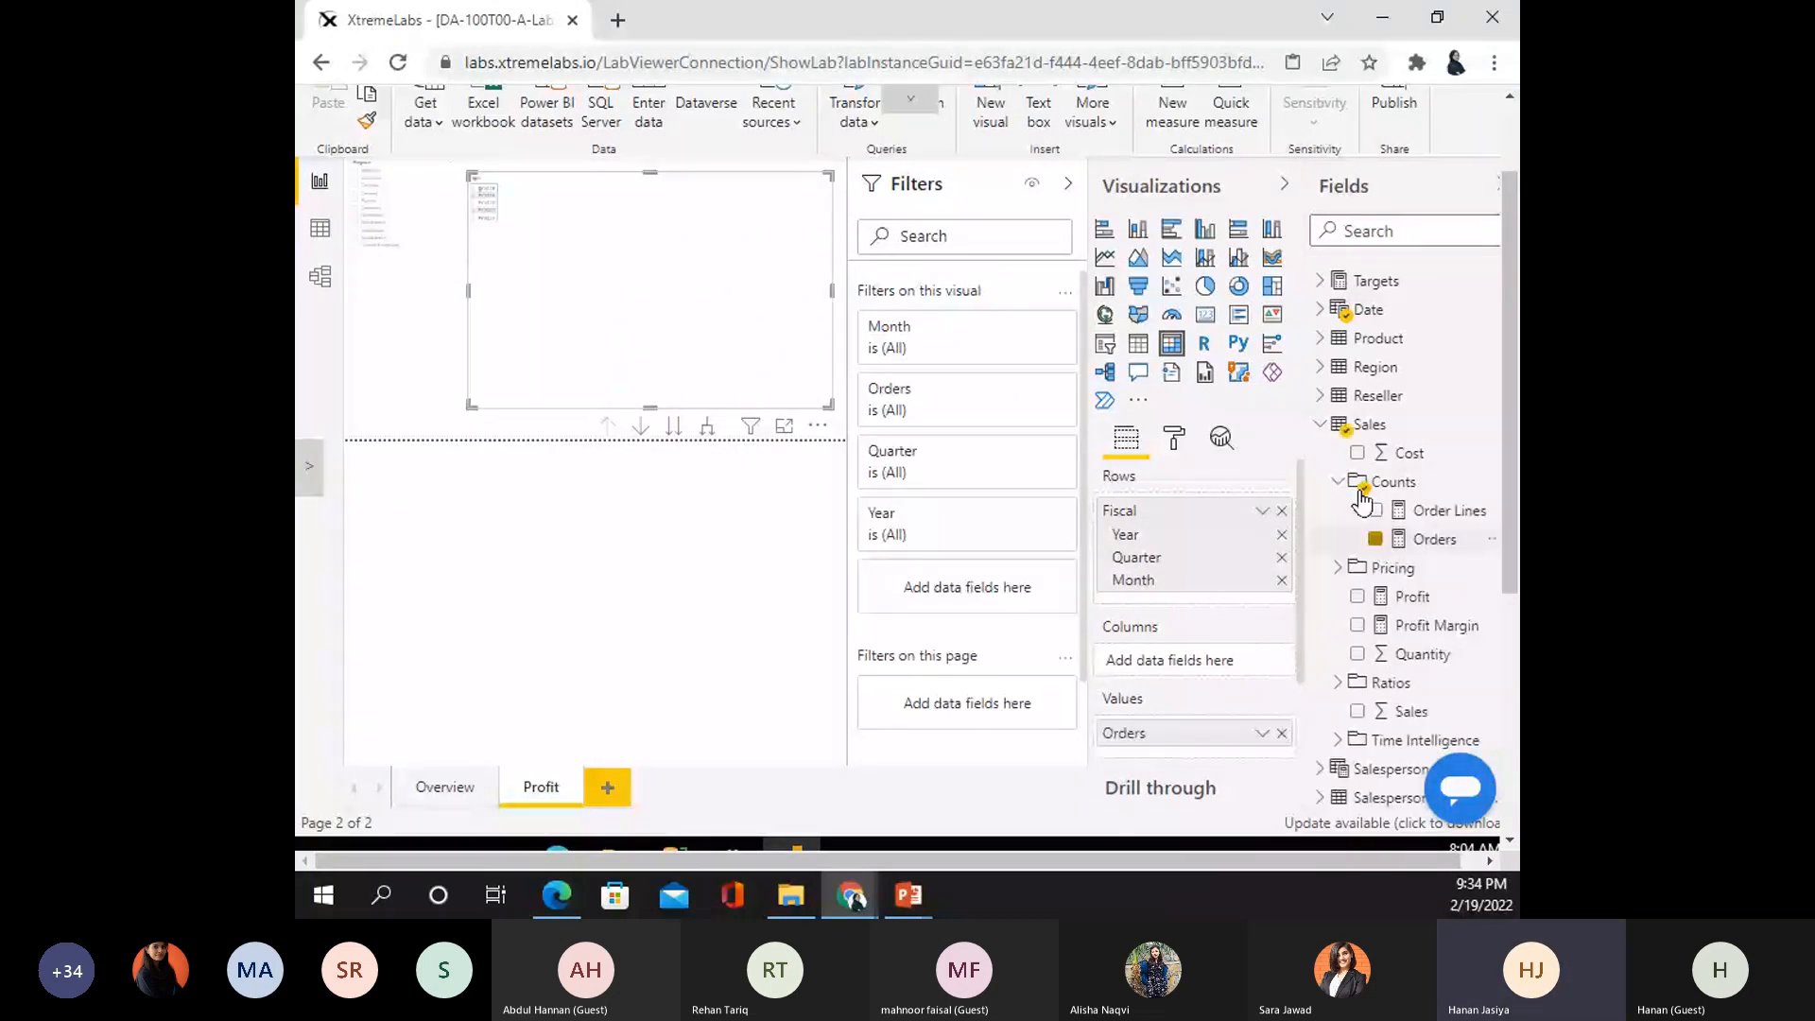
pyautogui.click(1360, 487)
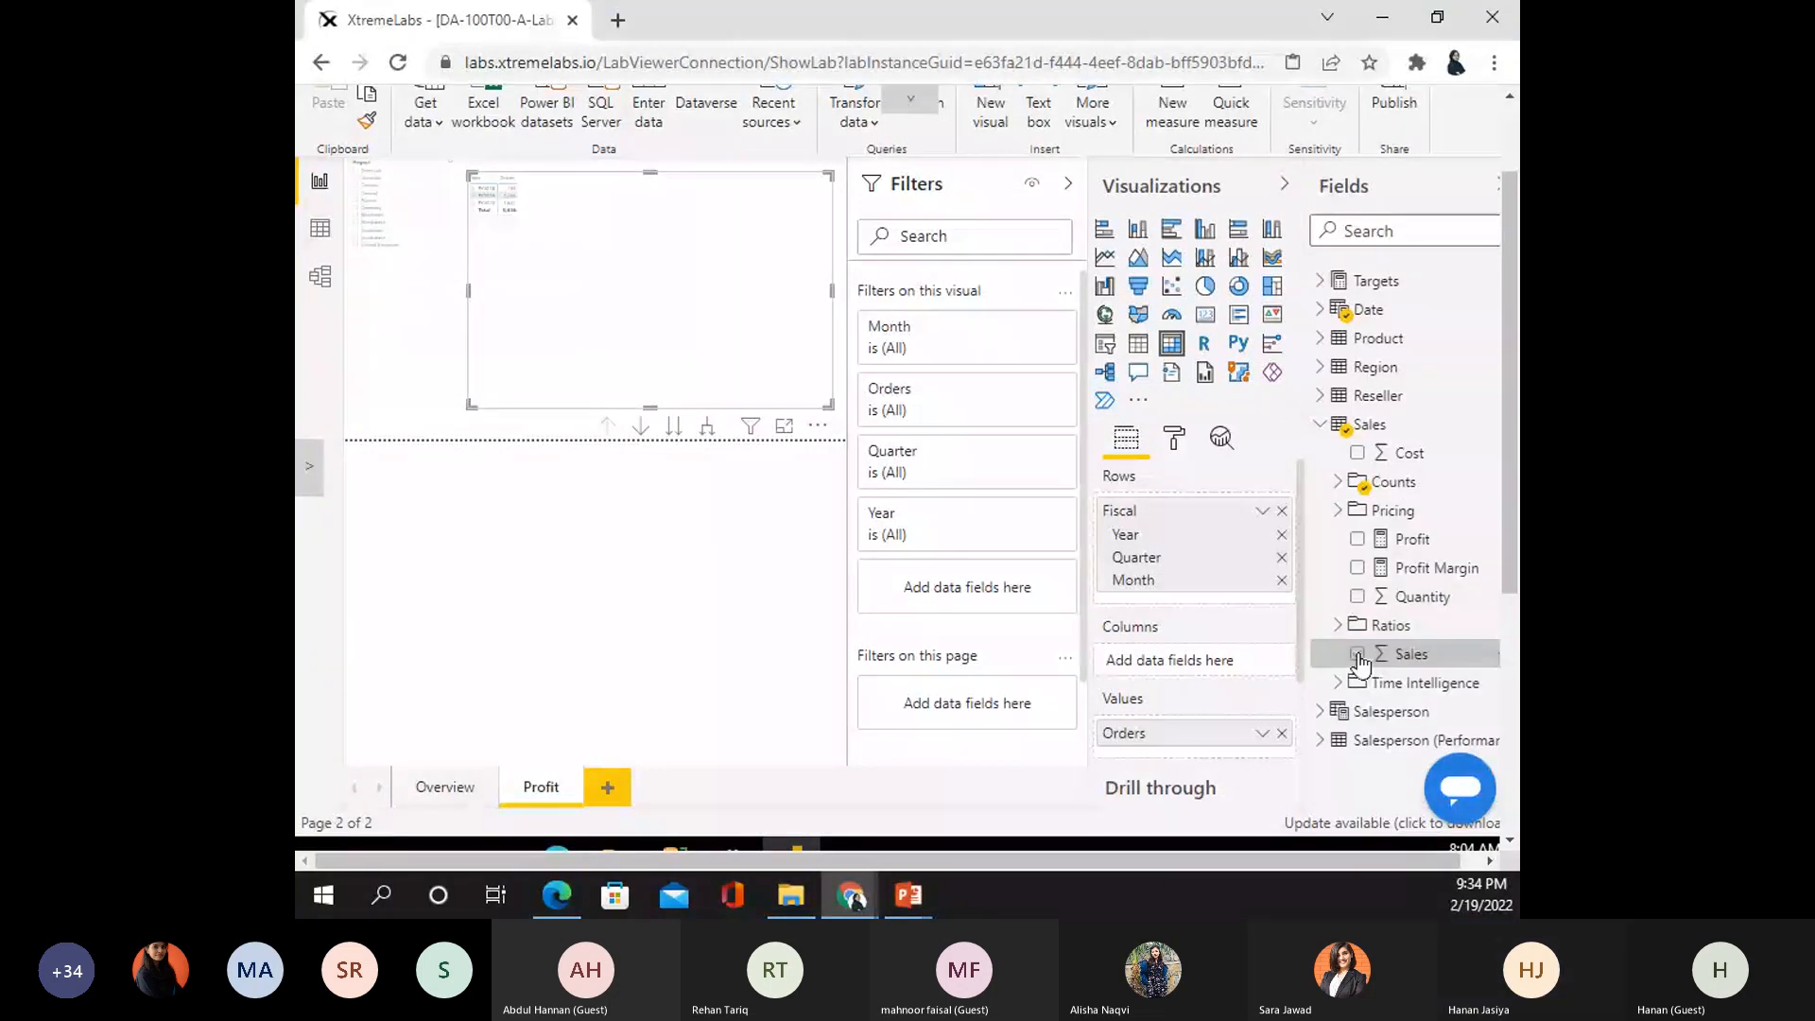
pyautogui.click(1357, 654)
pyautogui.click(1358, 454)
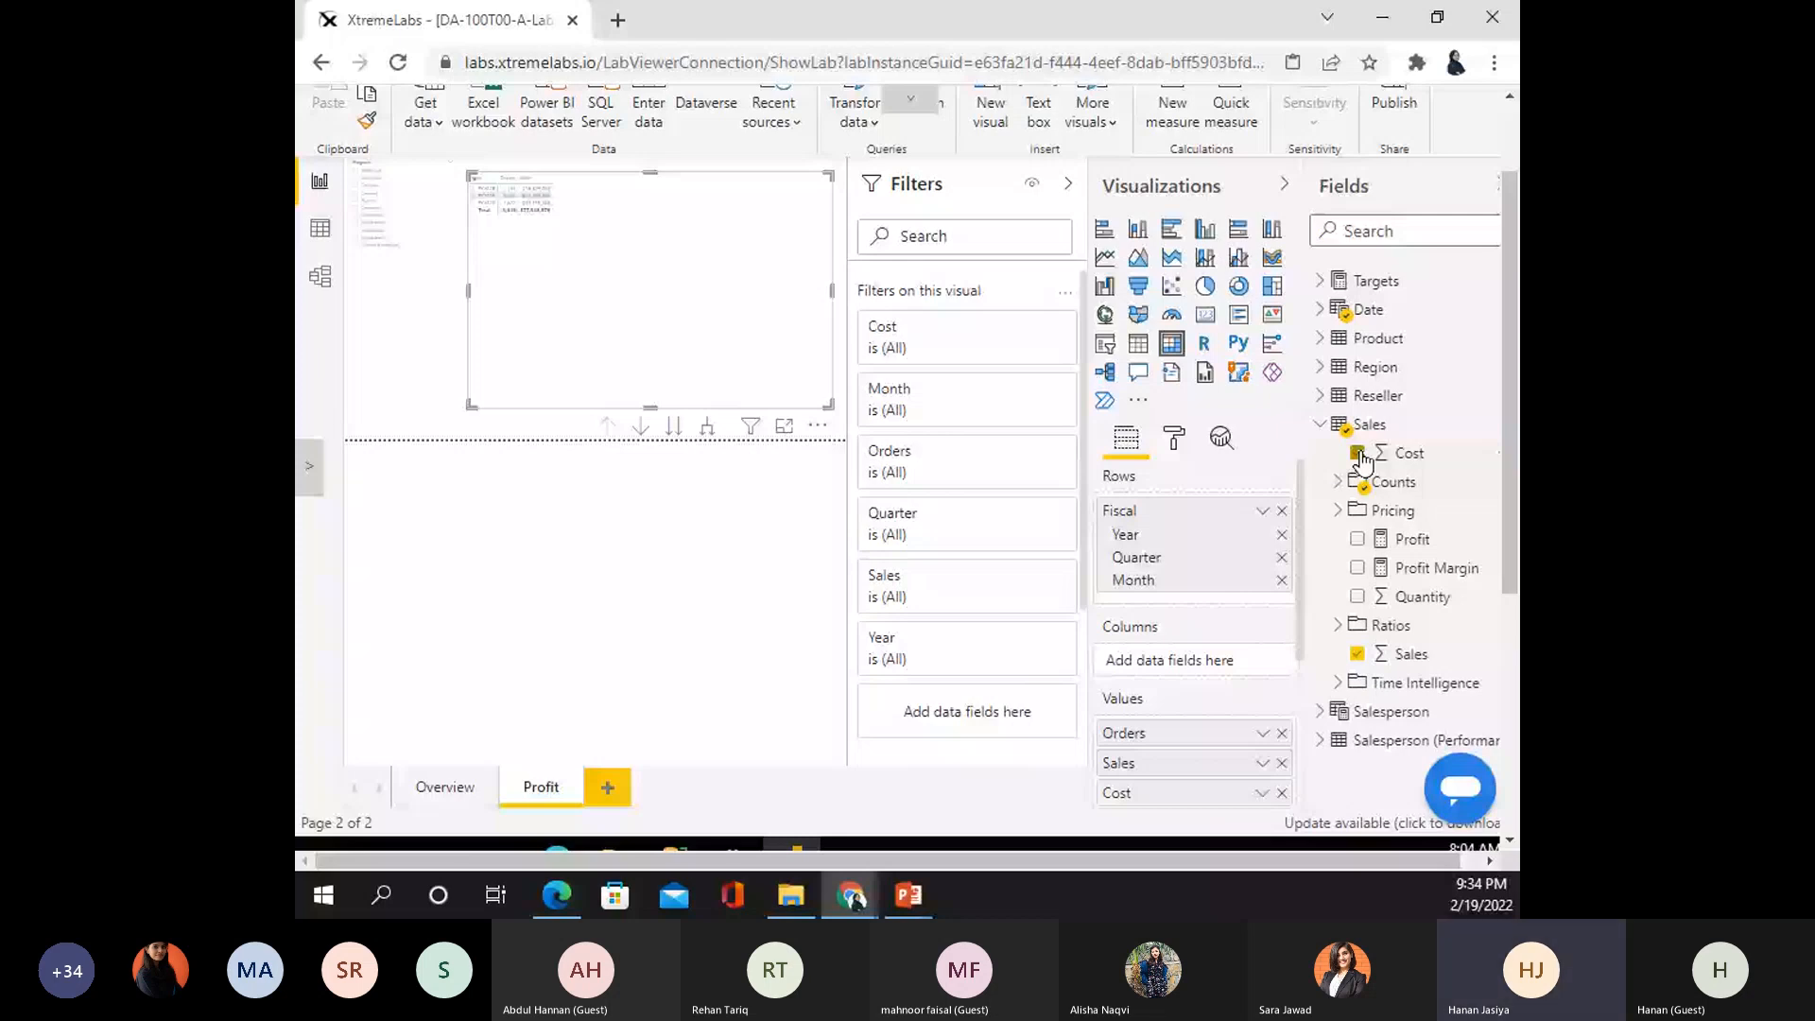
# - Add Profit and Profit Margin to the matrix values
pyautogui.click(1358, 539)
pyautogui.click(1357, 568)
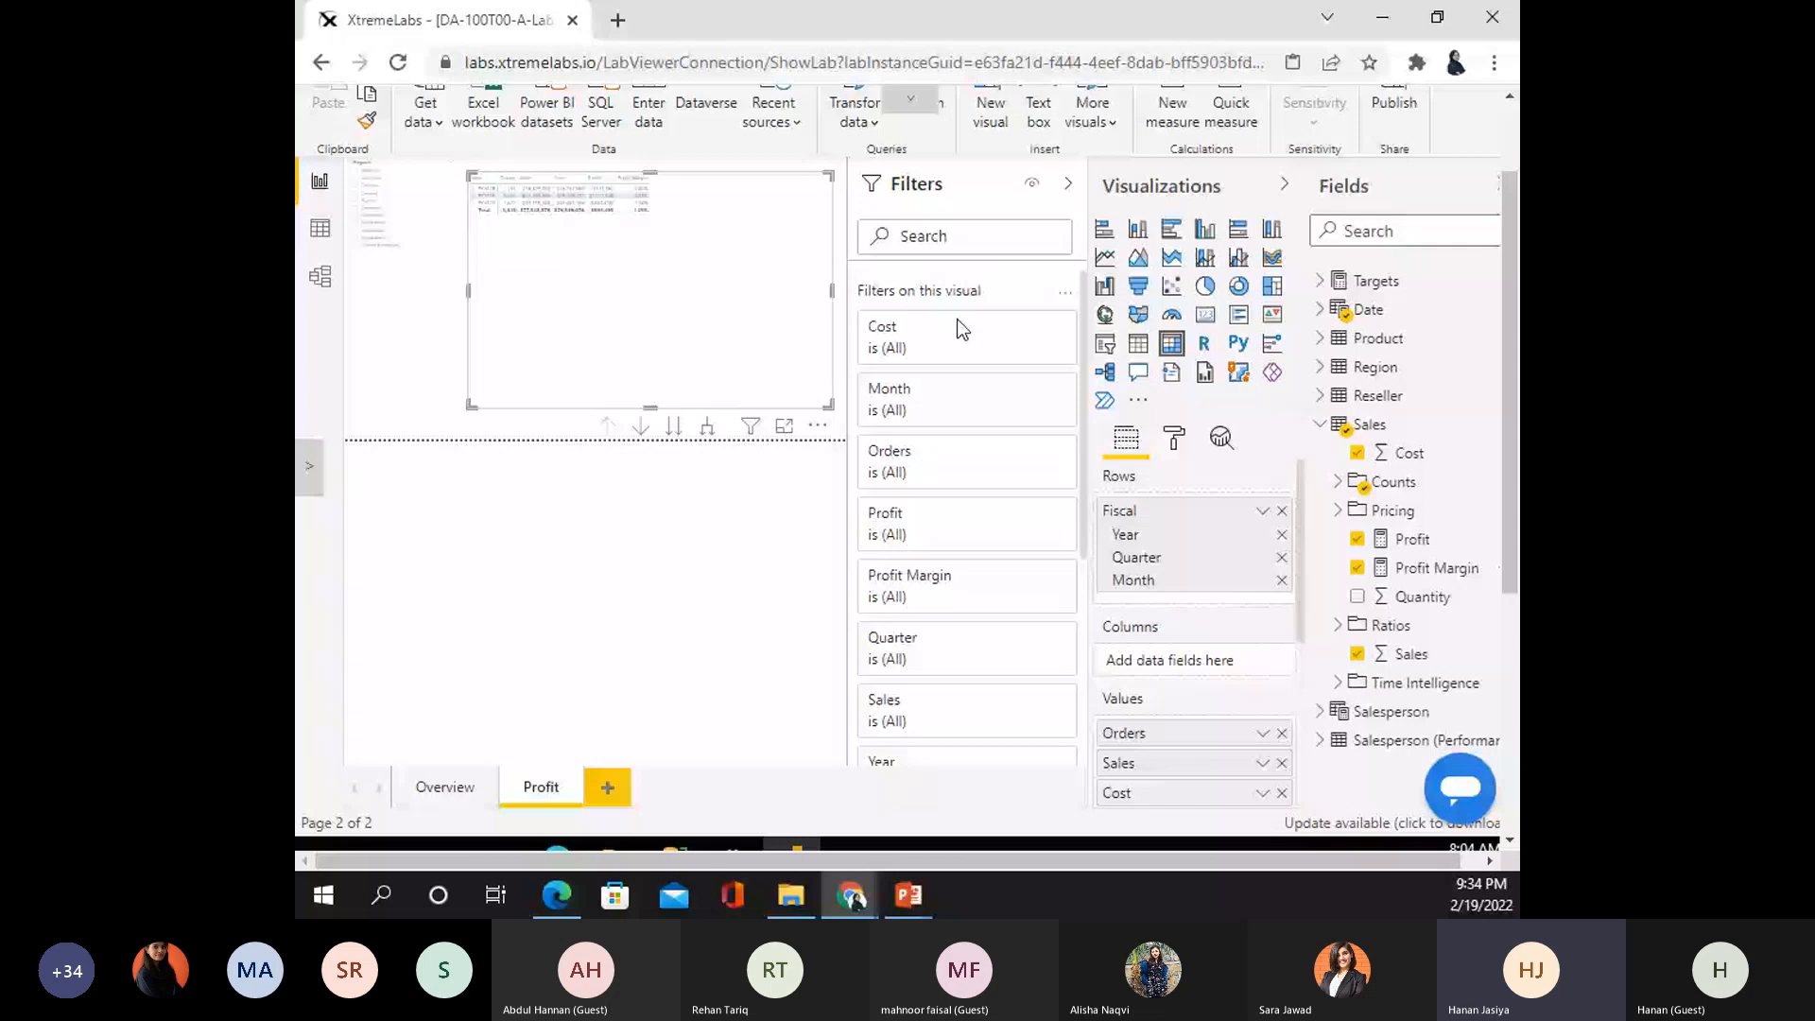
pyautogui.moveTo(980, 360)
pyautogui.scroll(-4, 950, 578)
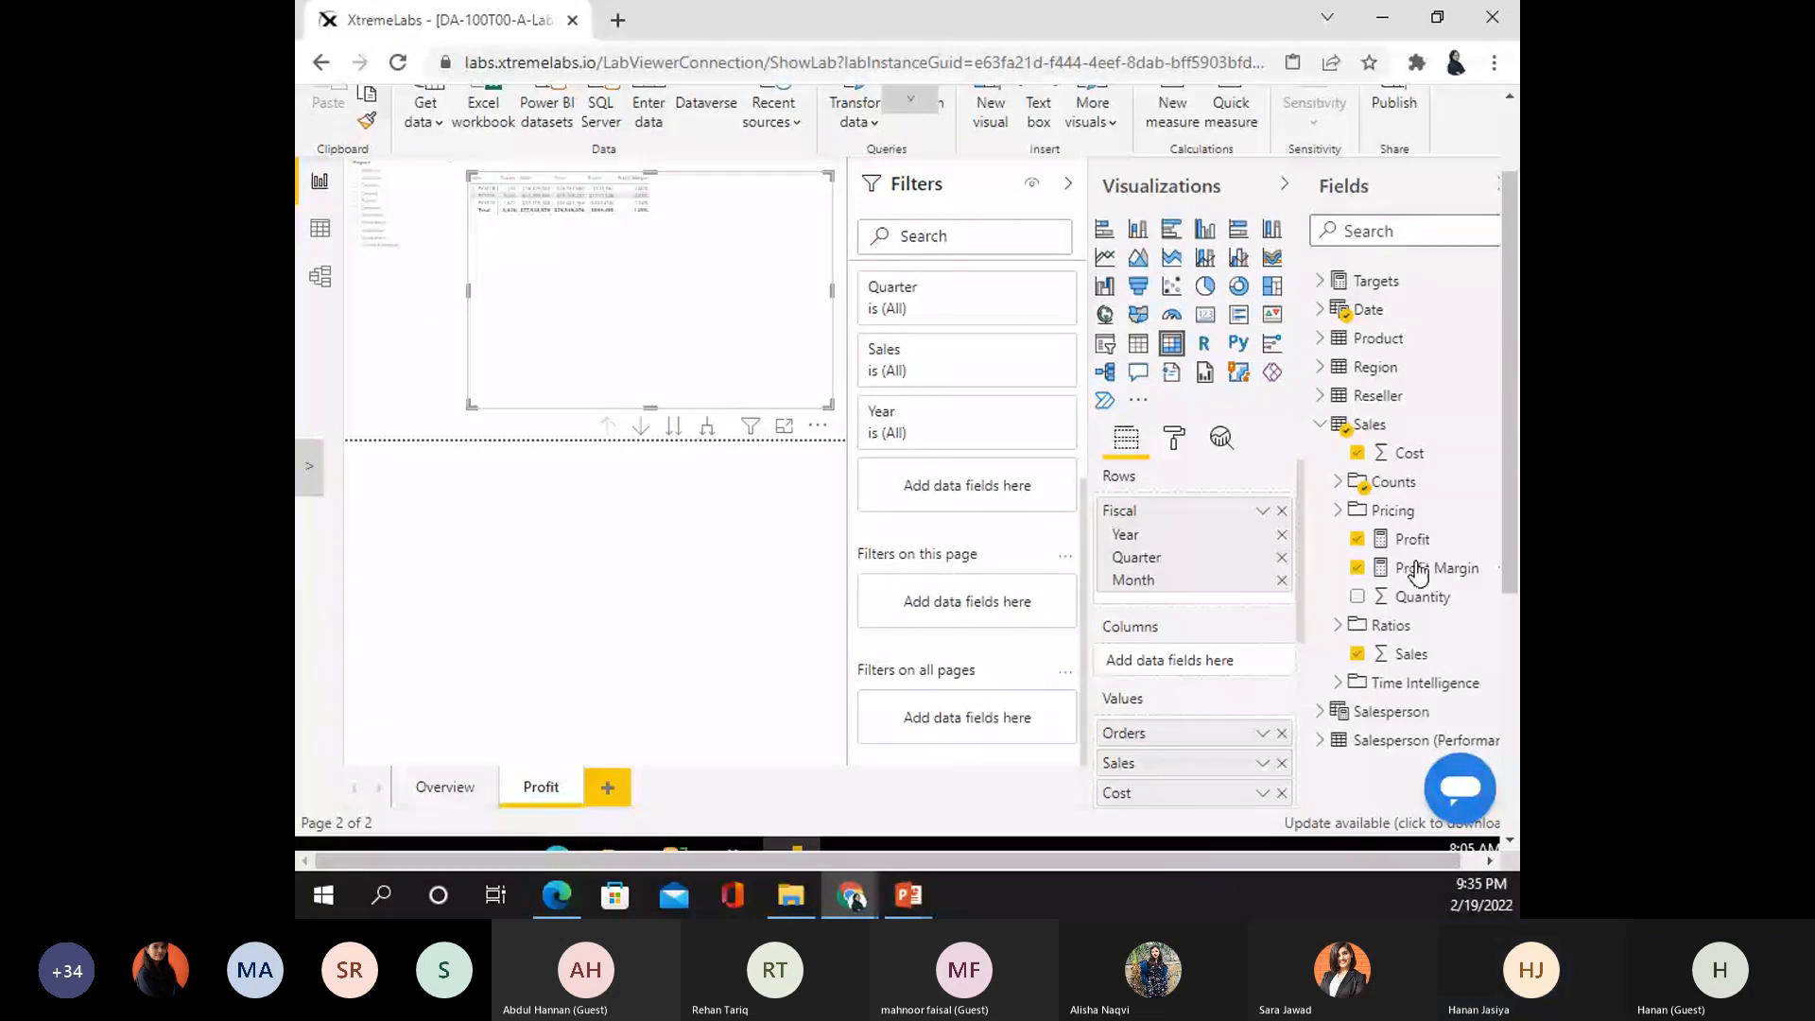
# - Add Product's Category as a page-level filter left on all categories, then shrink the matrix slightly
pyautogui.click(1320, 424)
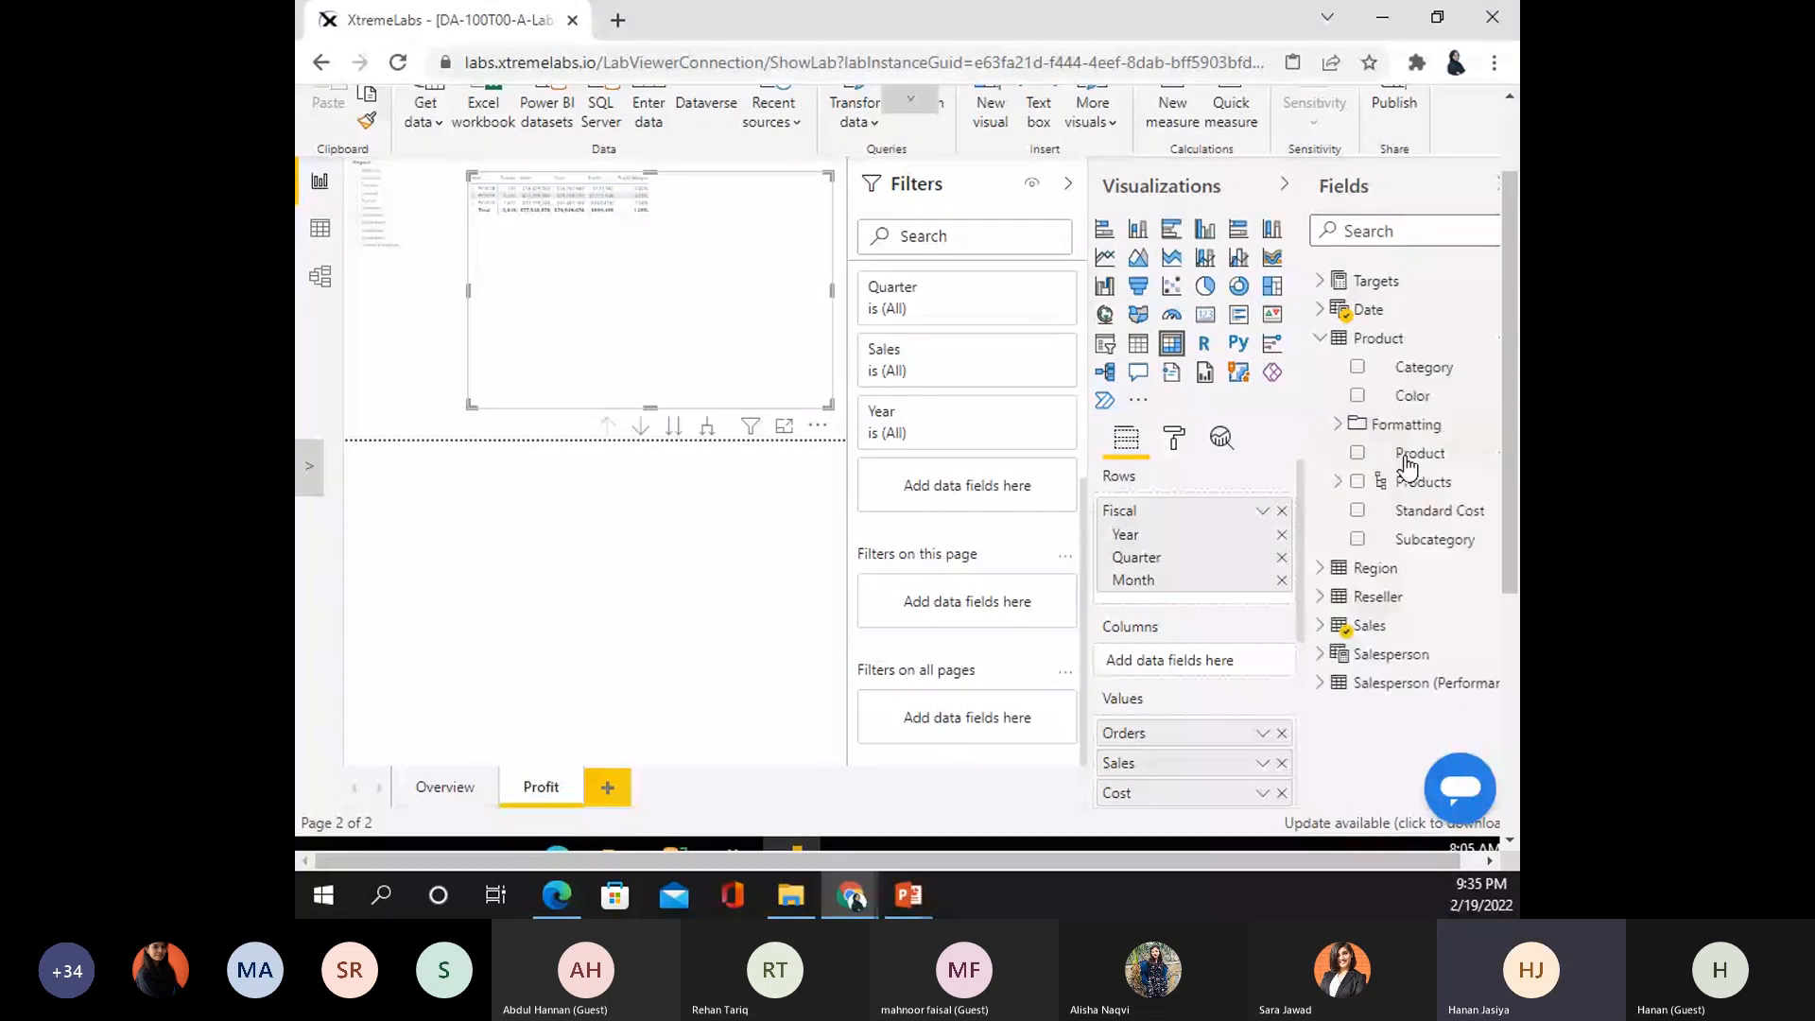
pyautogui.moveTo(1423, 367); pyautogui.dragTo(974, 592)
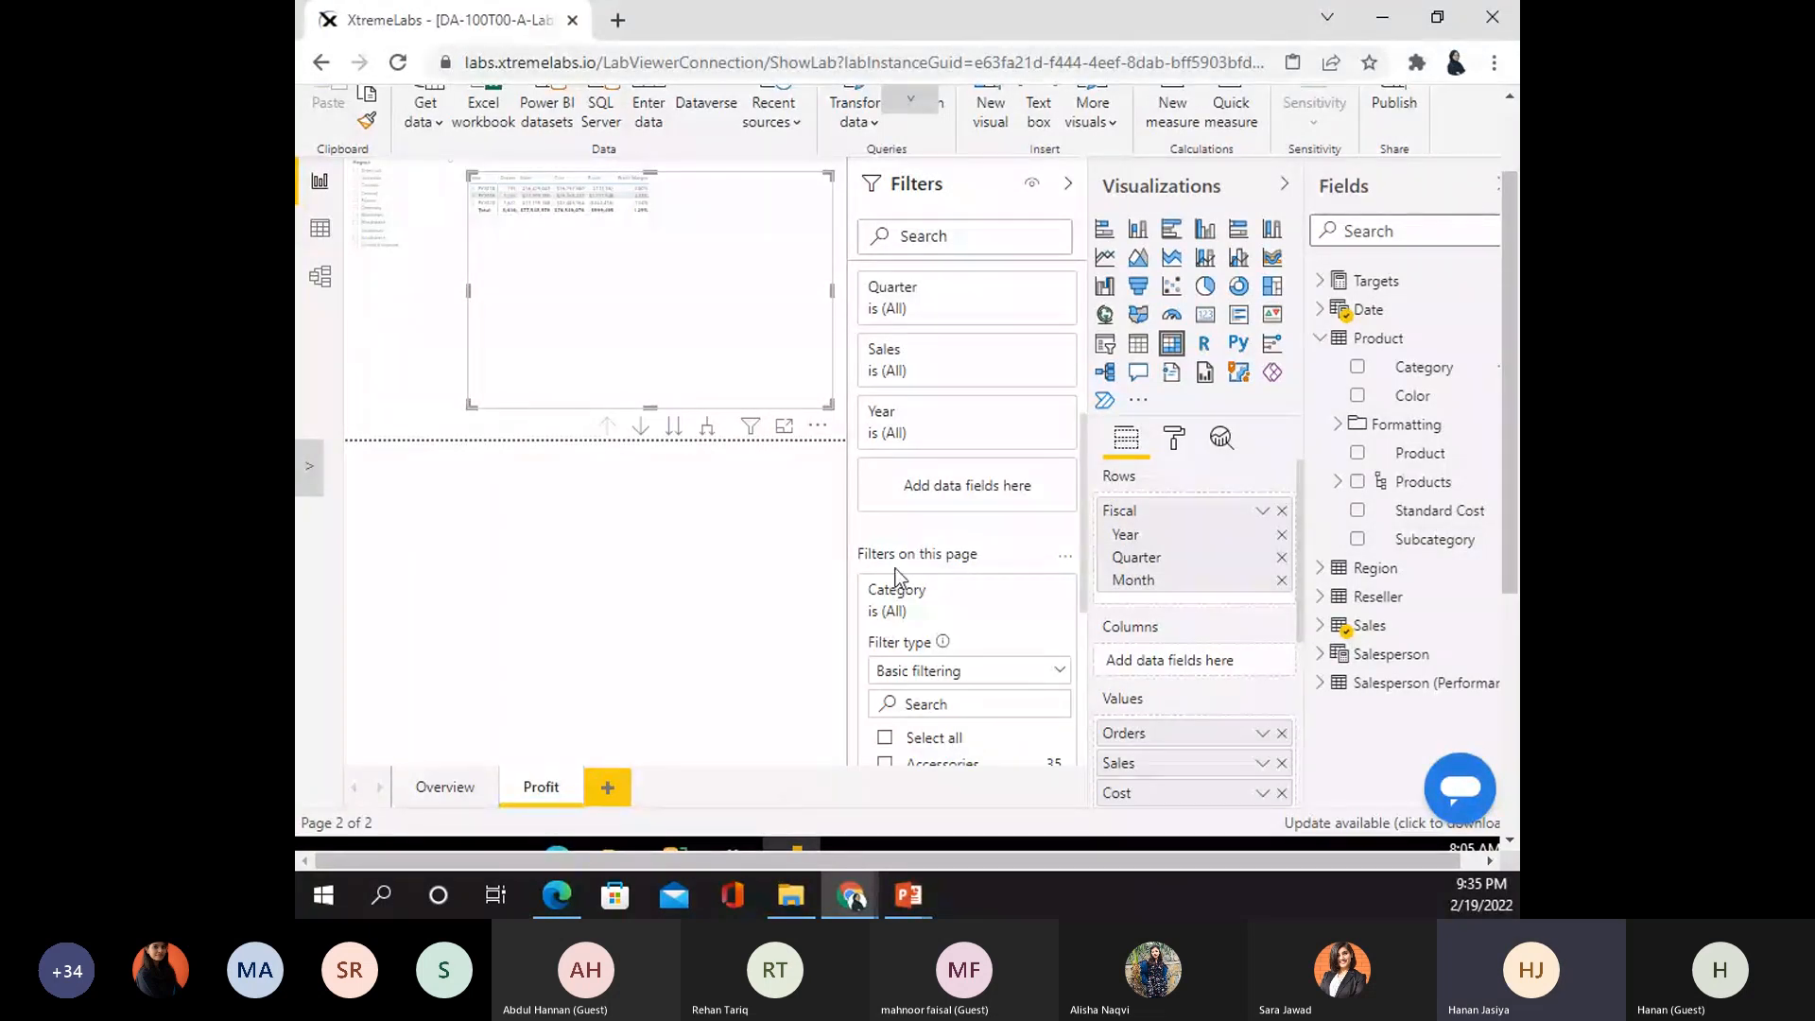
pyautogui.scroll(-3, 945, 662)
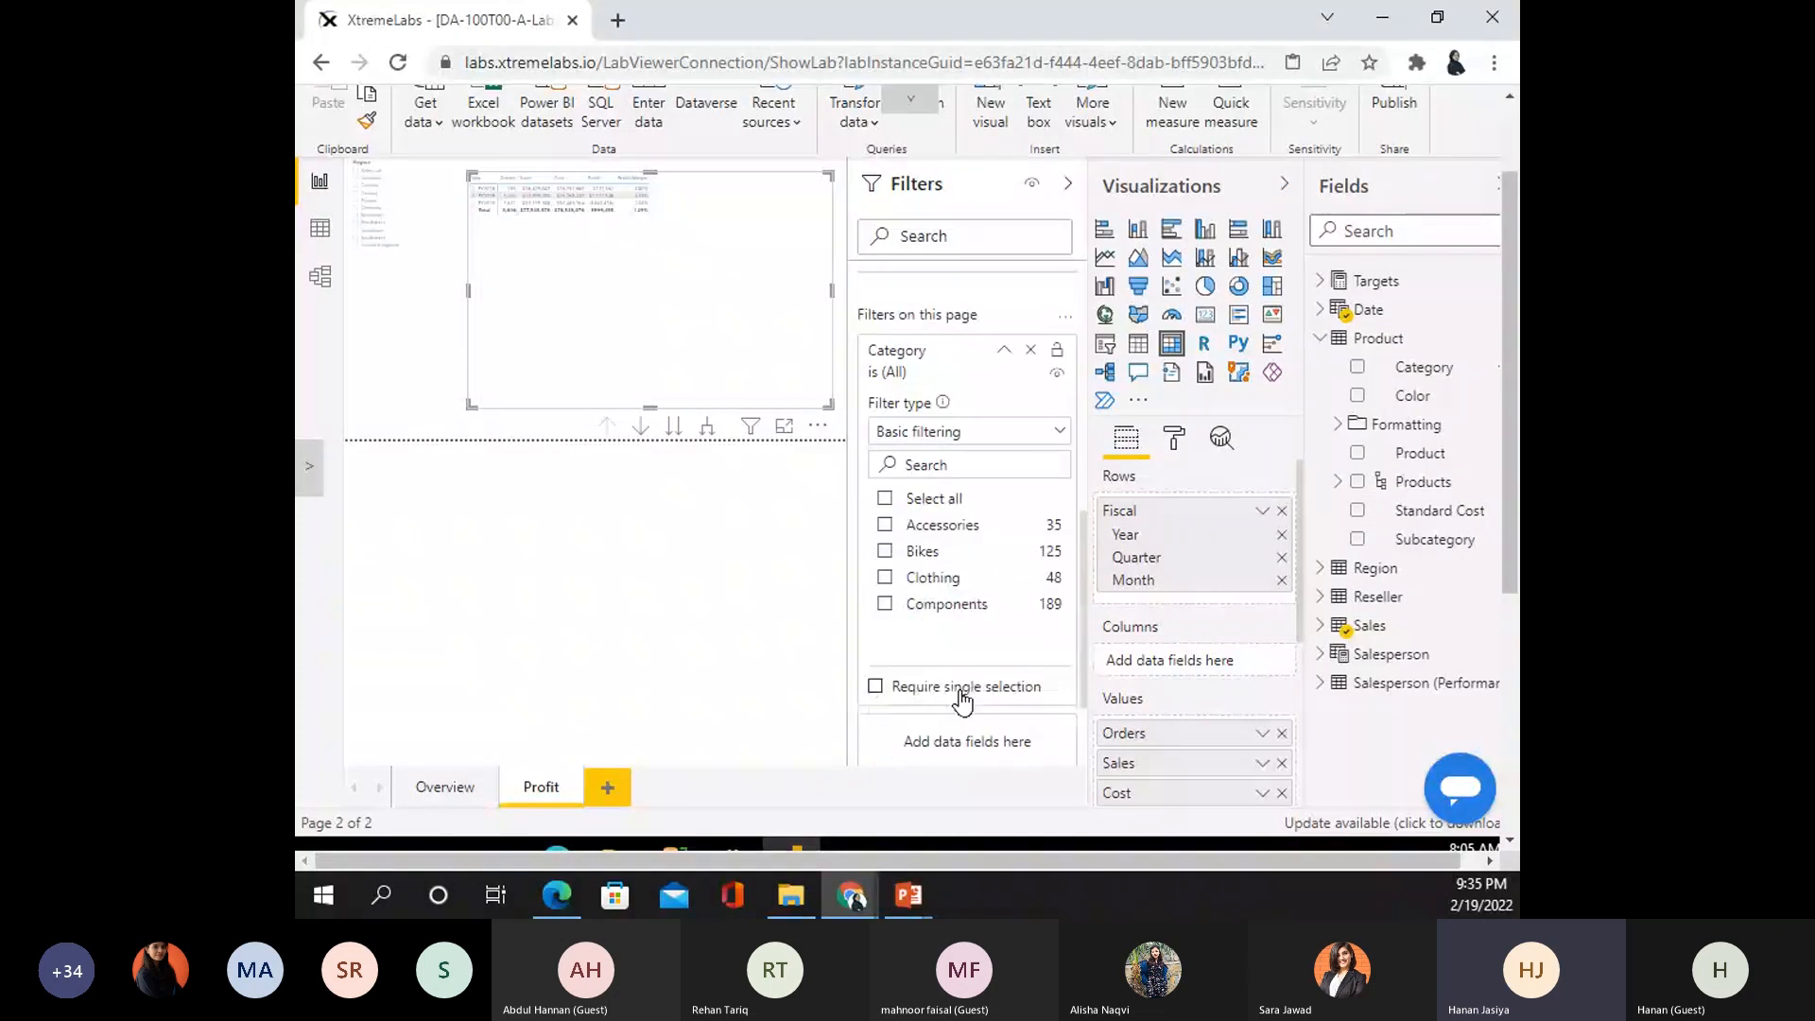
pyautogui.click(886, 552)
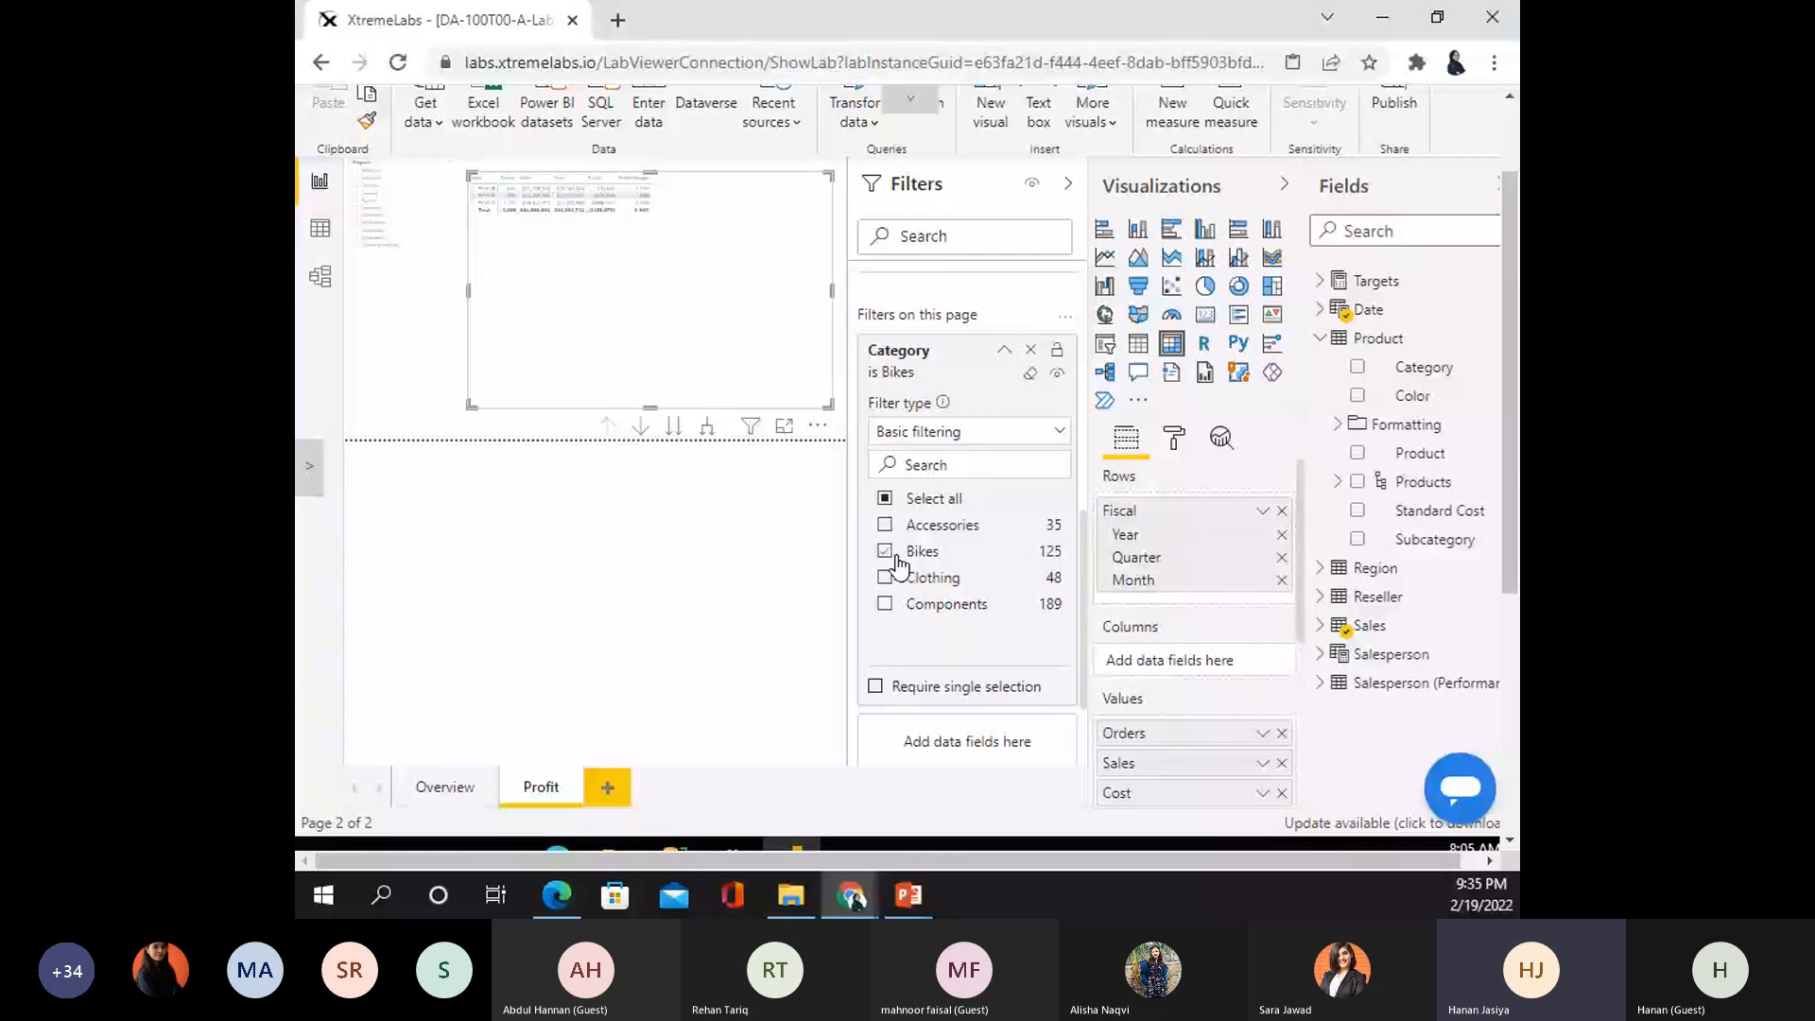
pyautogui.click(896, 559)
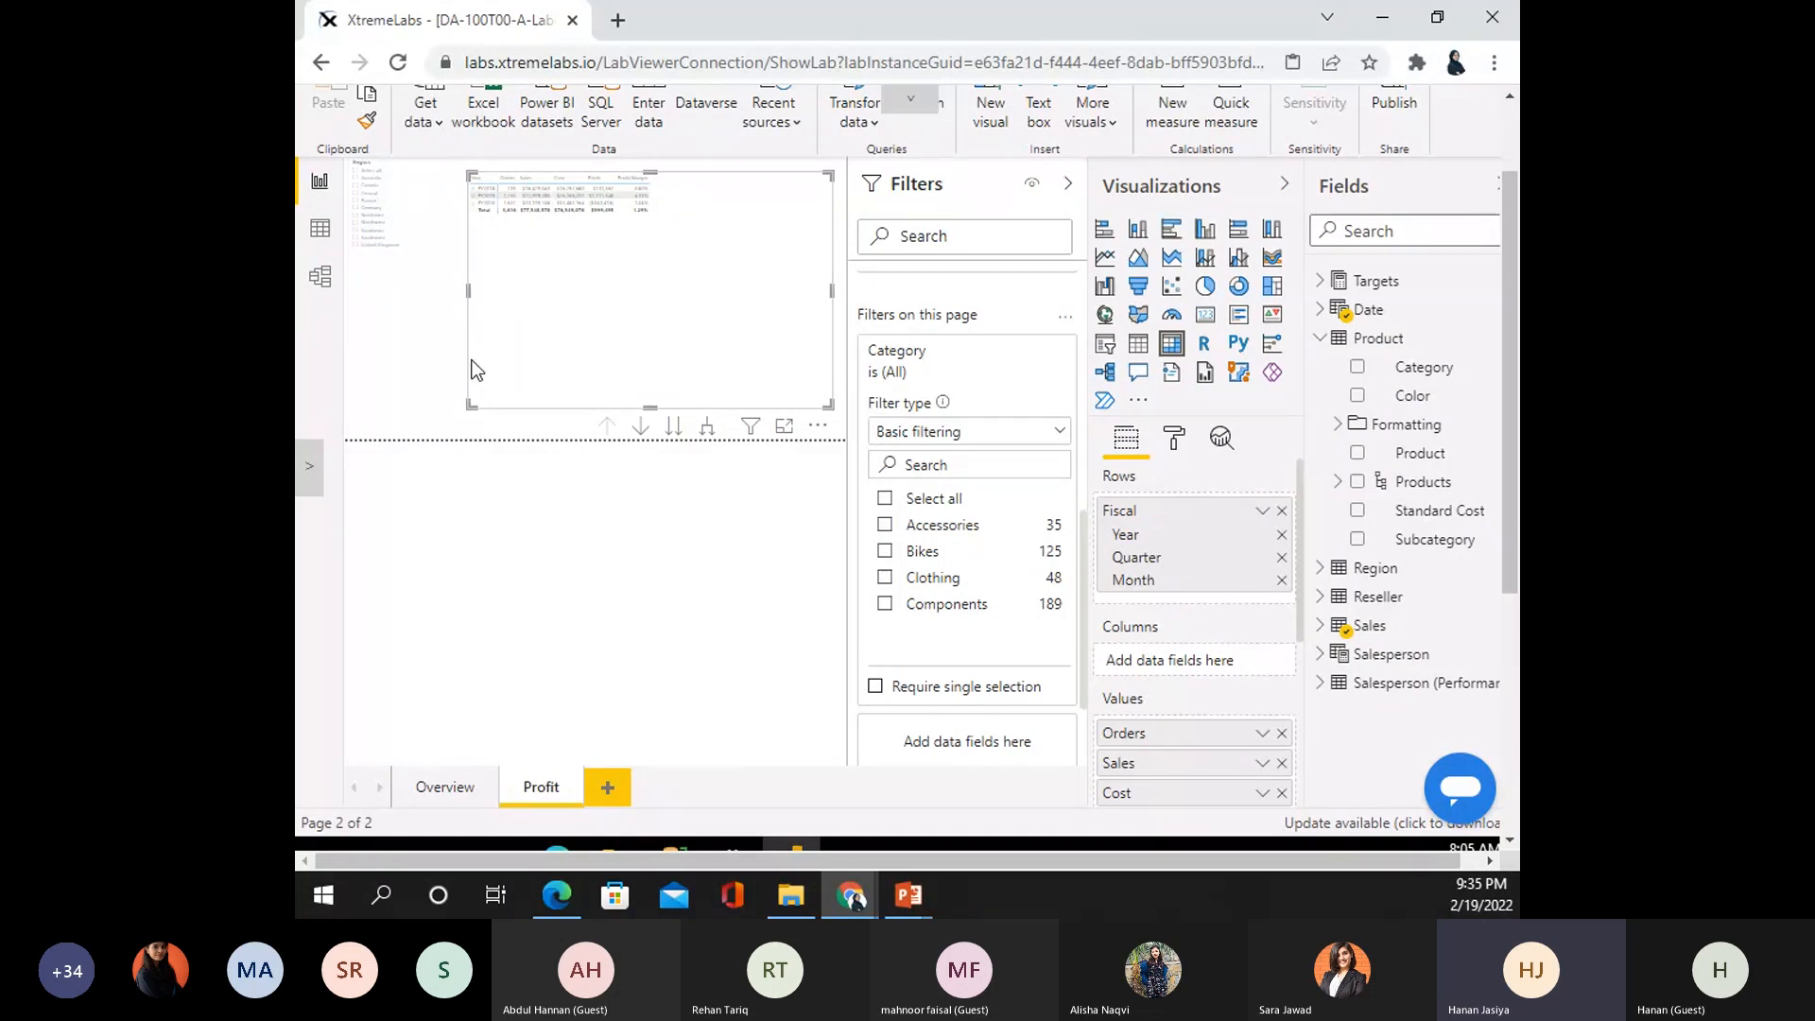
pyautogui.moveTo(470, 405); pyautogui.dragTo(506, 383)
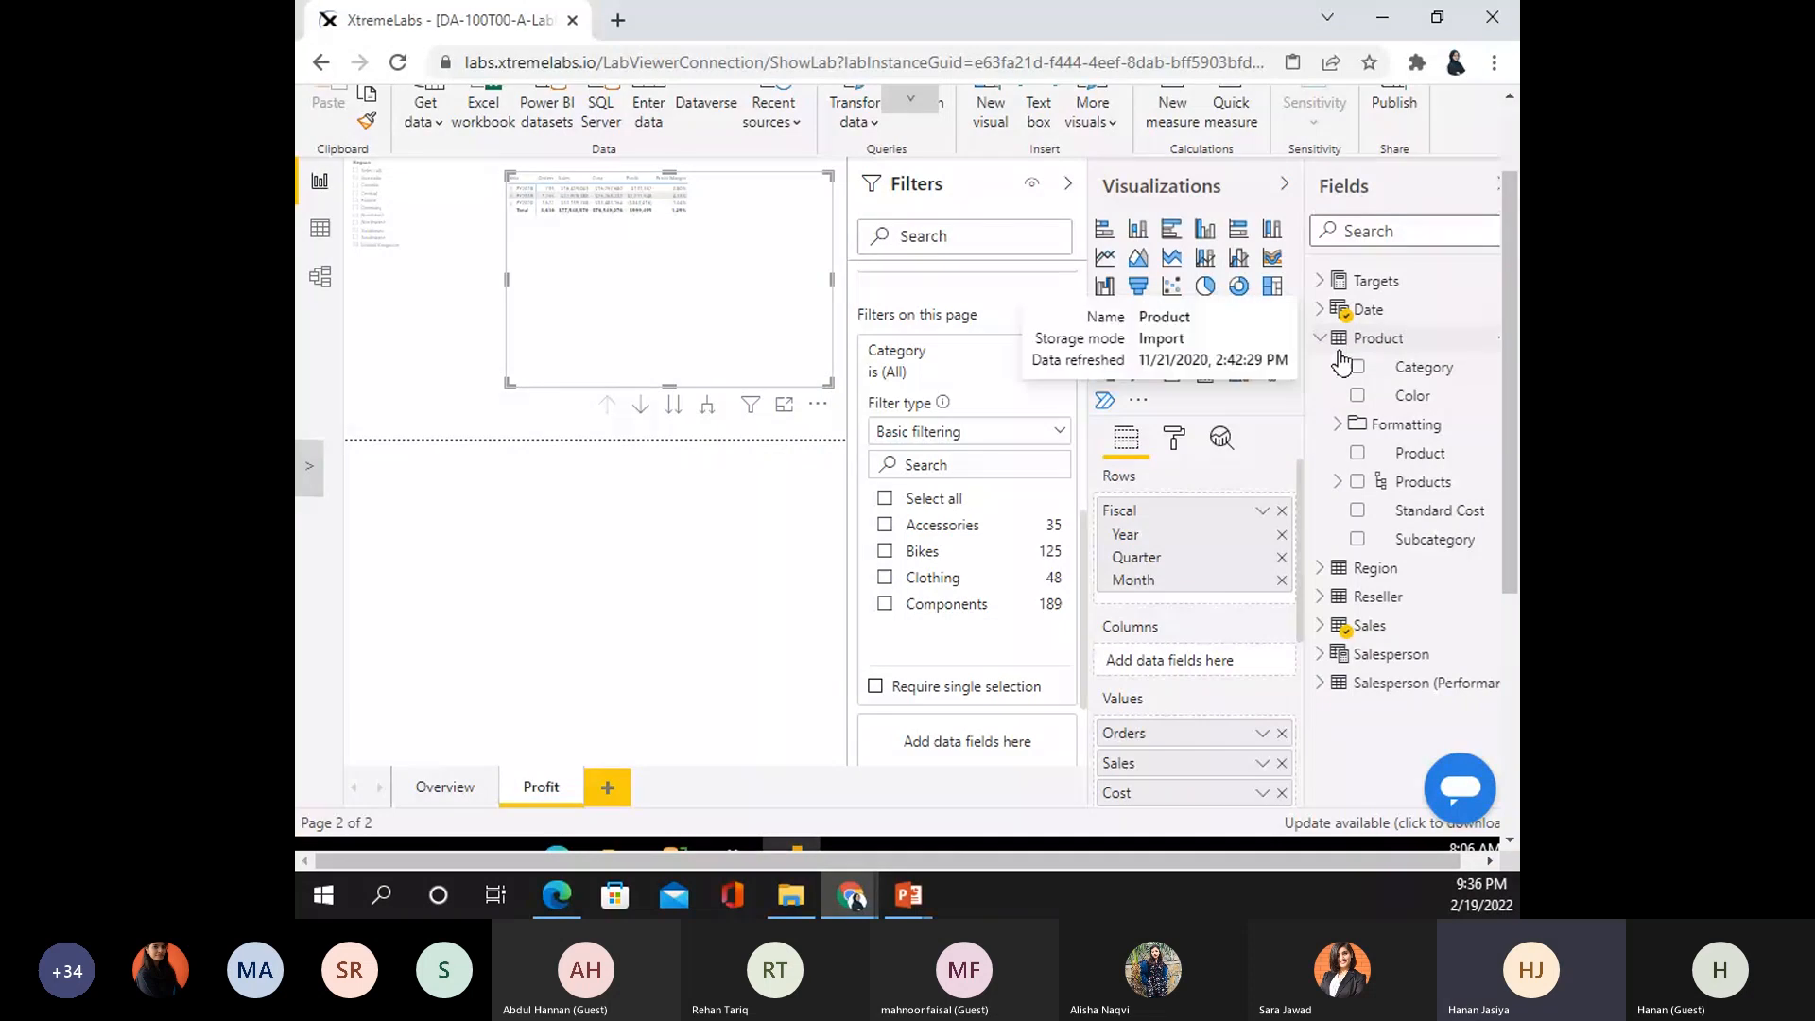
# - Put Subcategory in the matrix columns and add Subcategory as a page-level filter
pyautogui.click(1358, 539)
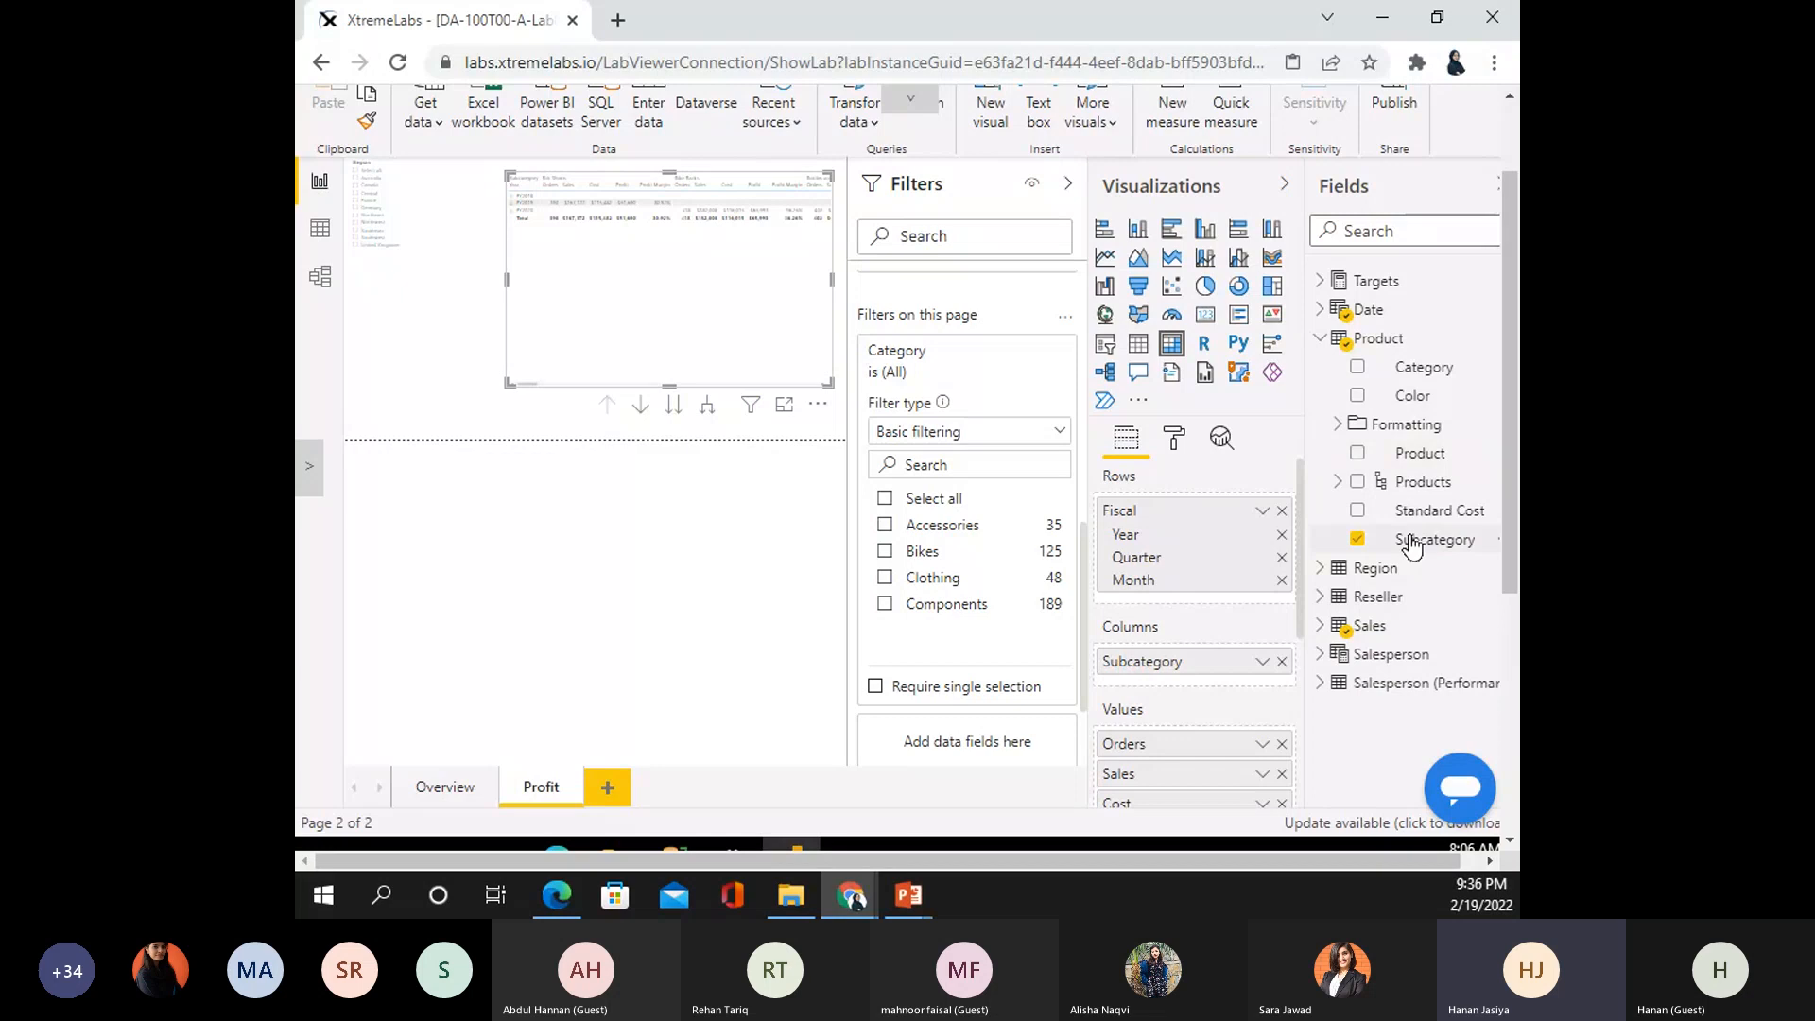
pyautogui.moveTo(1411, 546); pyautogui.dragTo(970, 359)
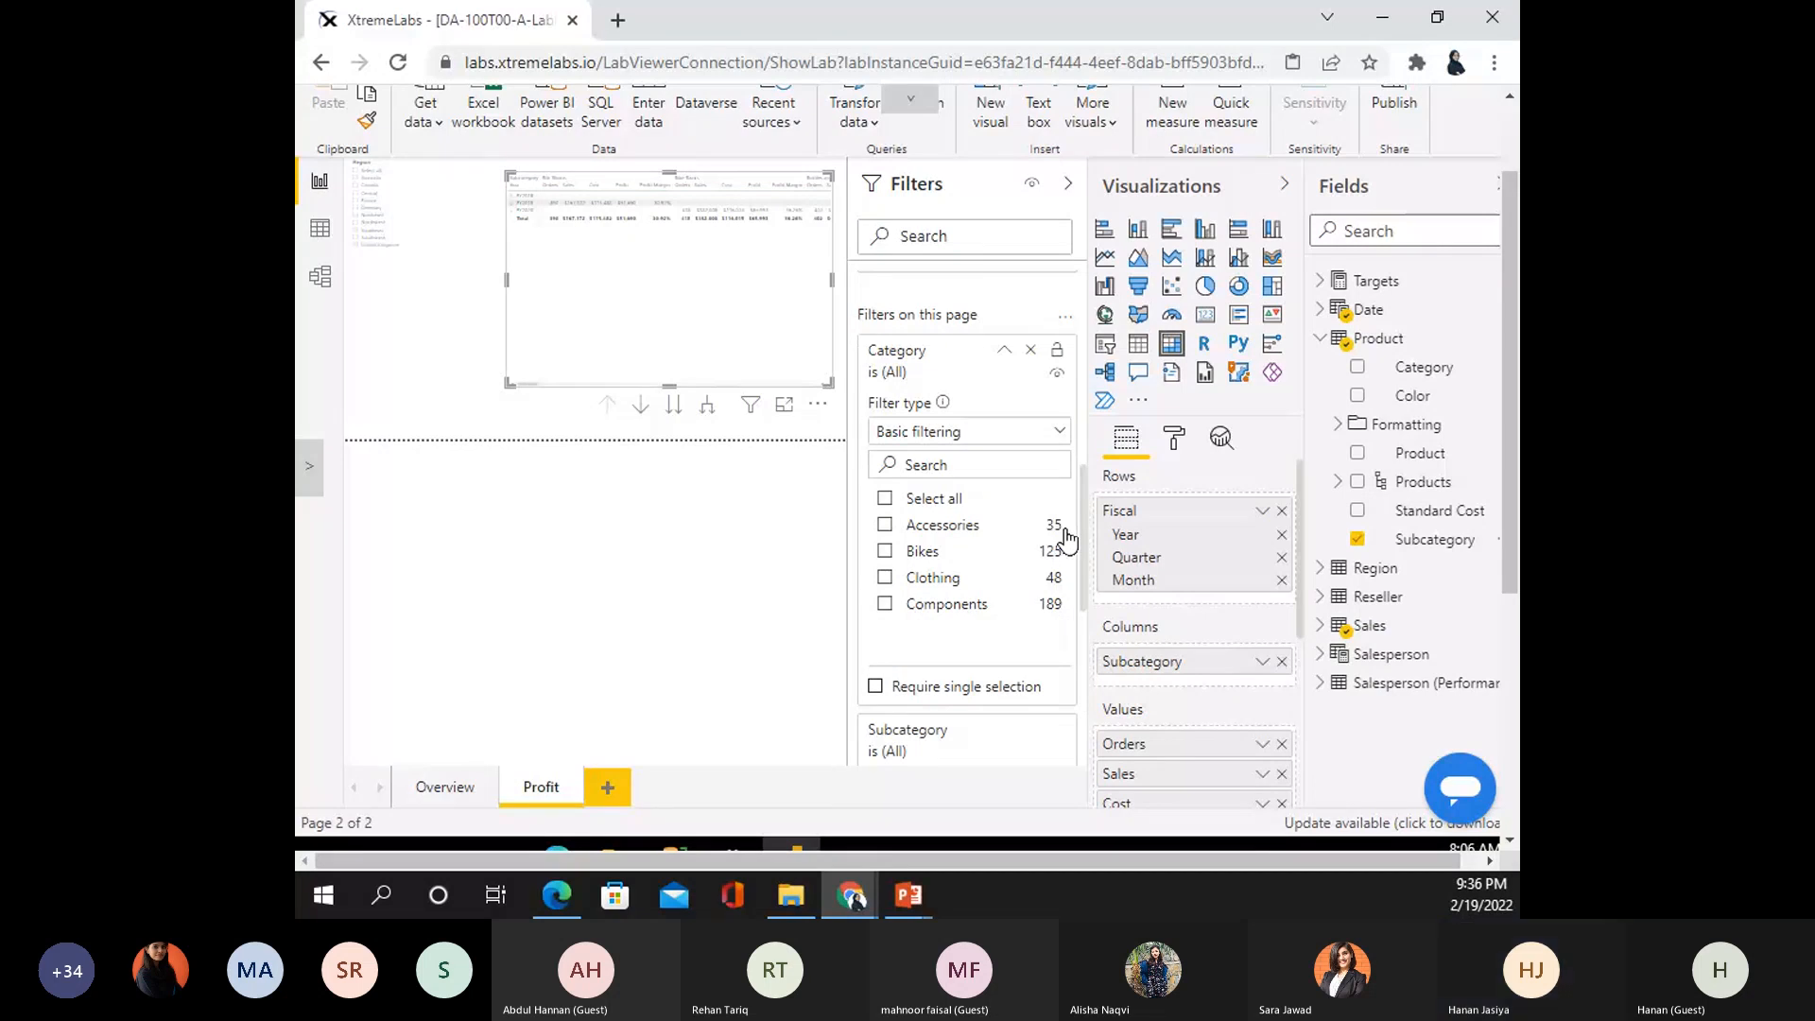
pyautogui.moveTo(1419, 453); pyautogui.dragTo(1288, 532)
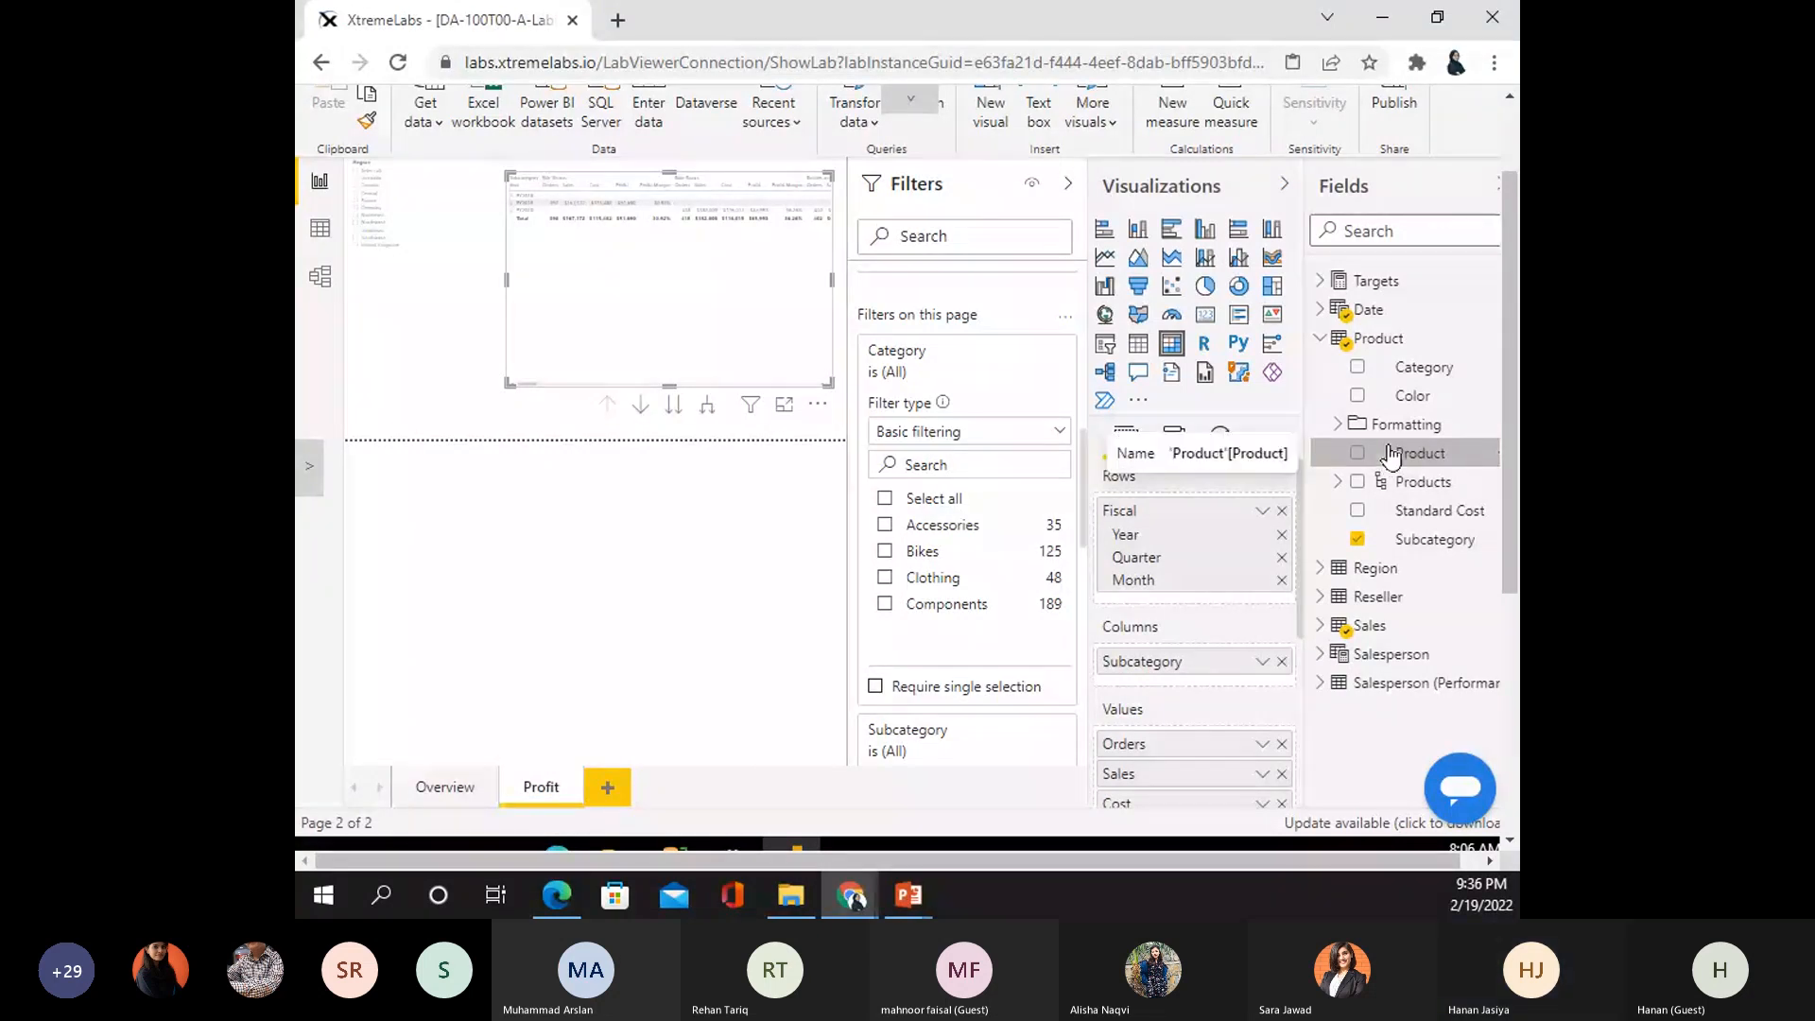
pyautogui.moveTo(1412, 395); pyautogui.dragTo(993, 510)
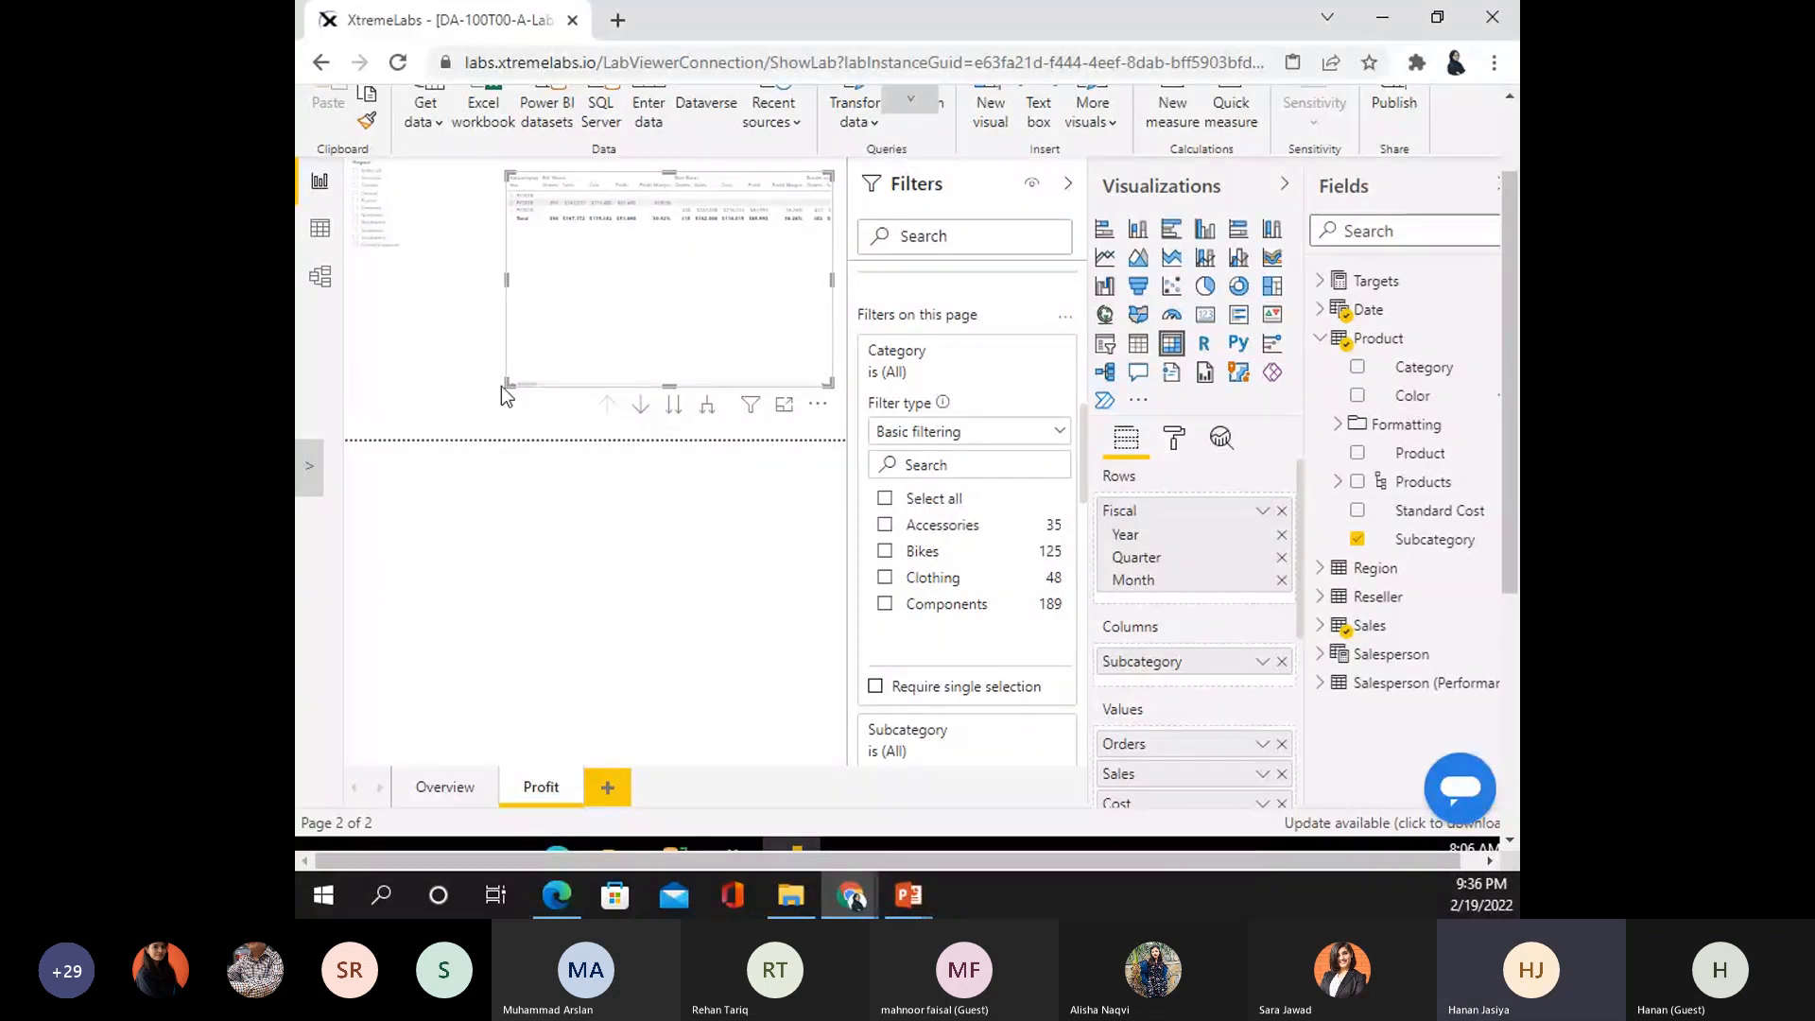
# - Narrow the matrix toward the page's right side and bring up its formatting options
pyautogui.moveTo(508, 386); pyautogui.dragTo(612, 381)
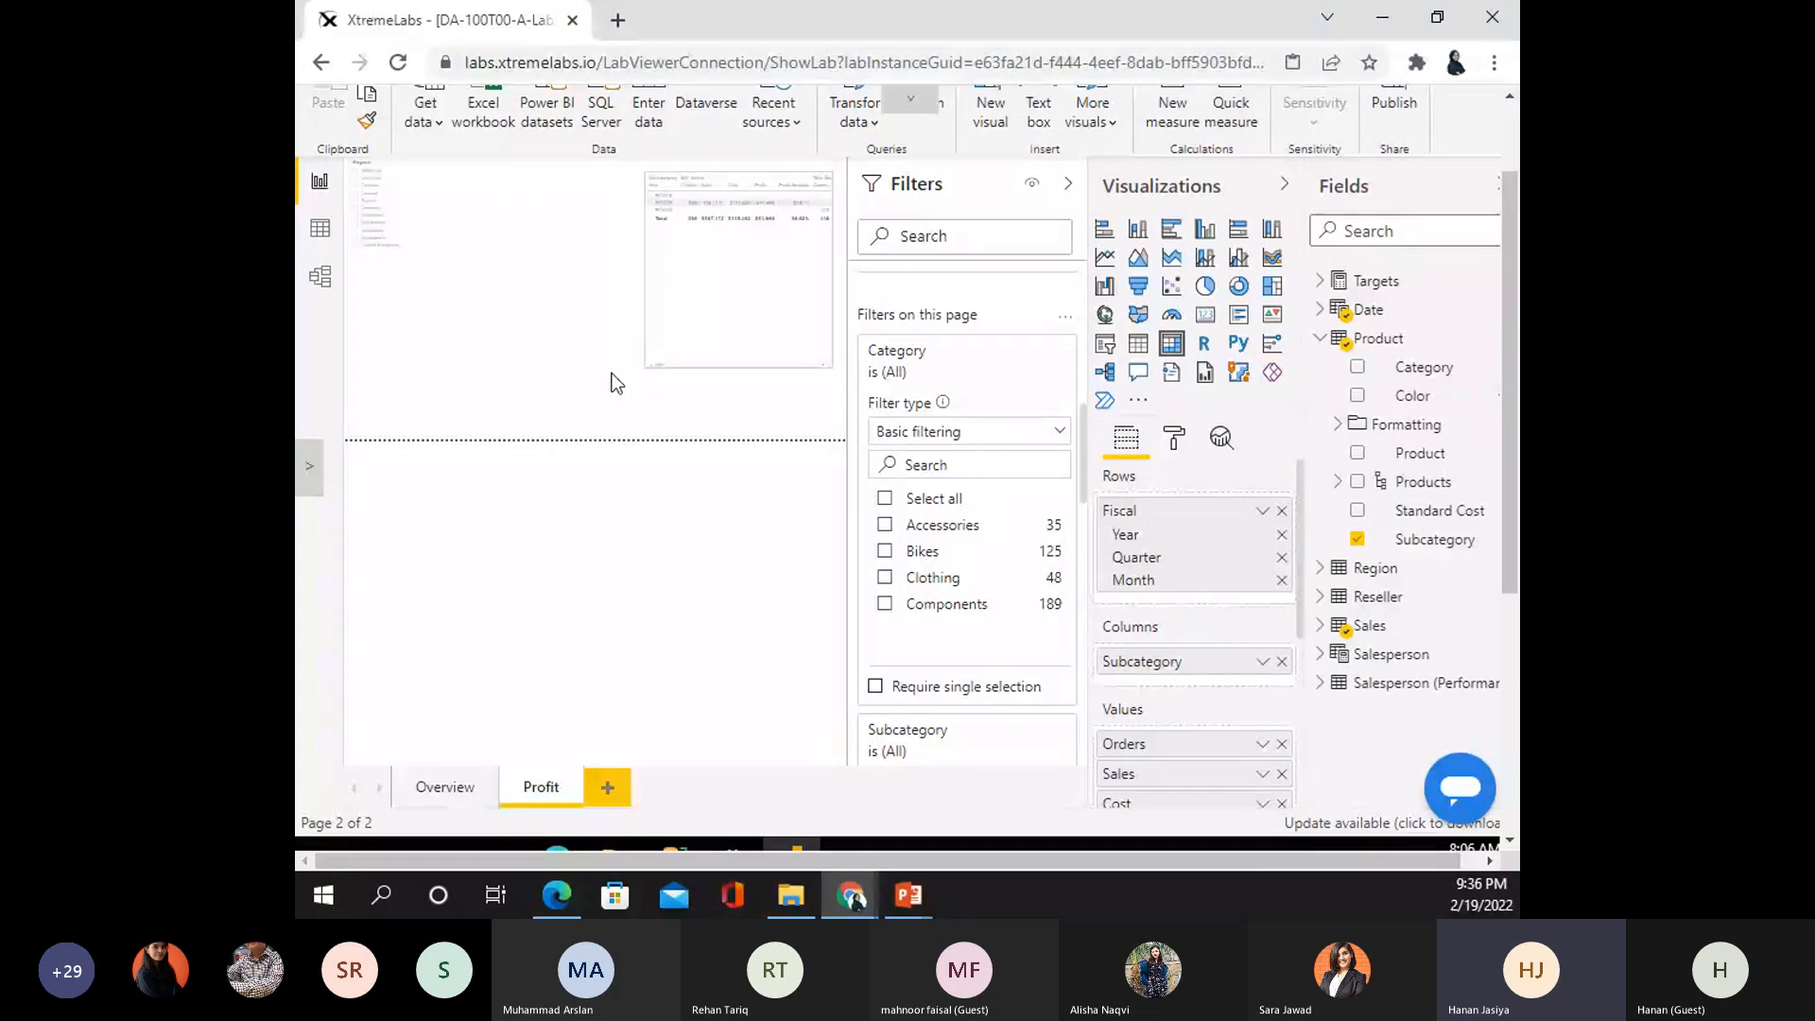
pyautogui.click(1174, 439)
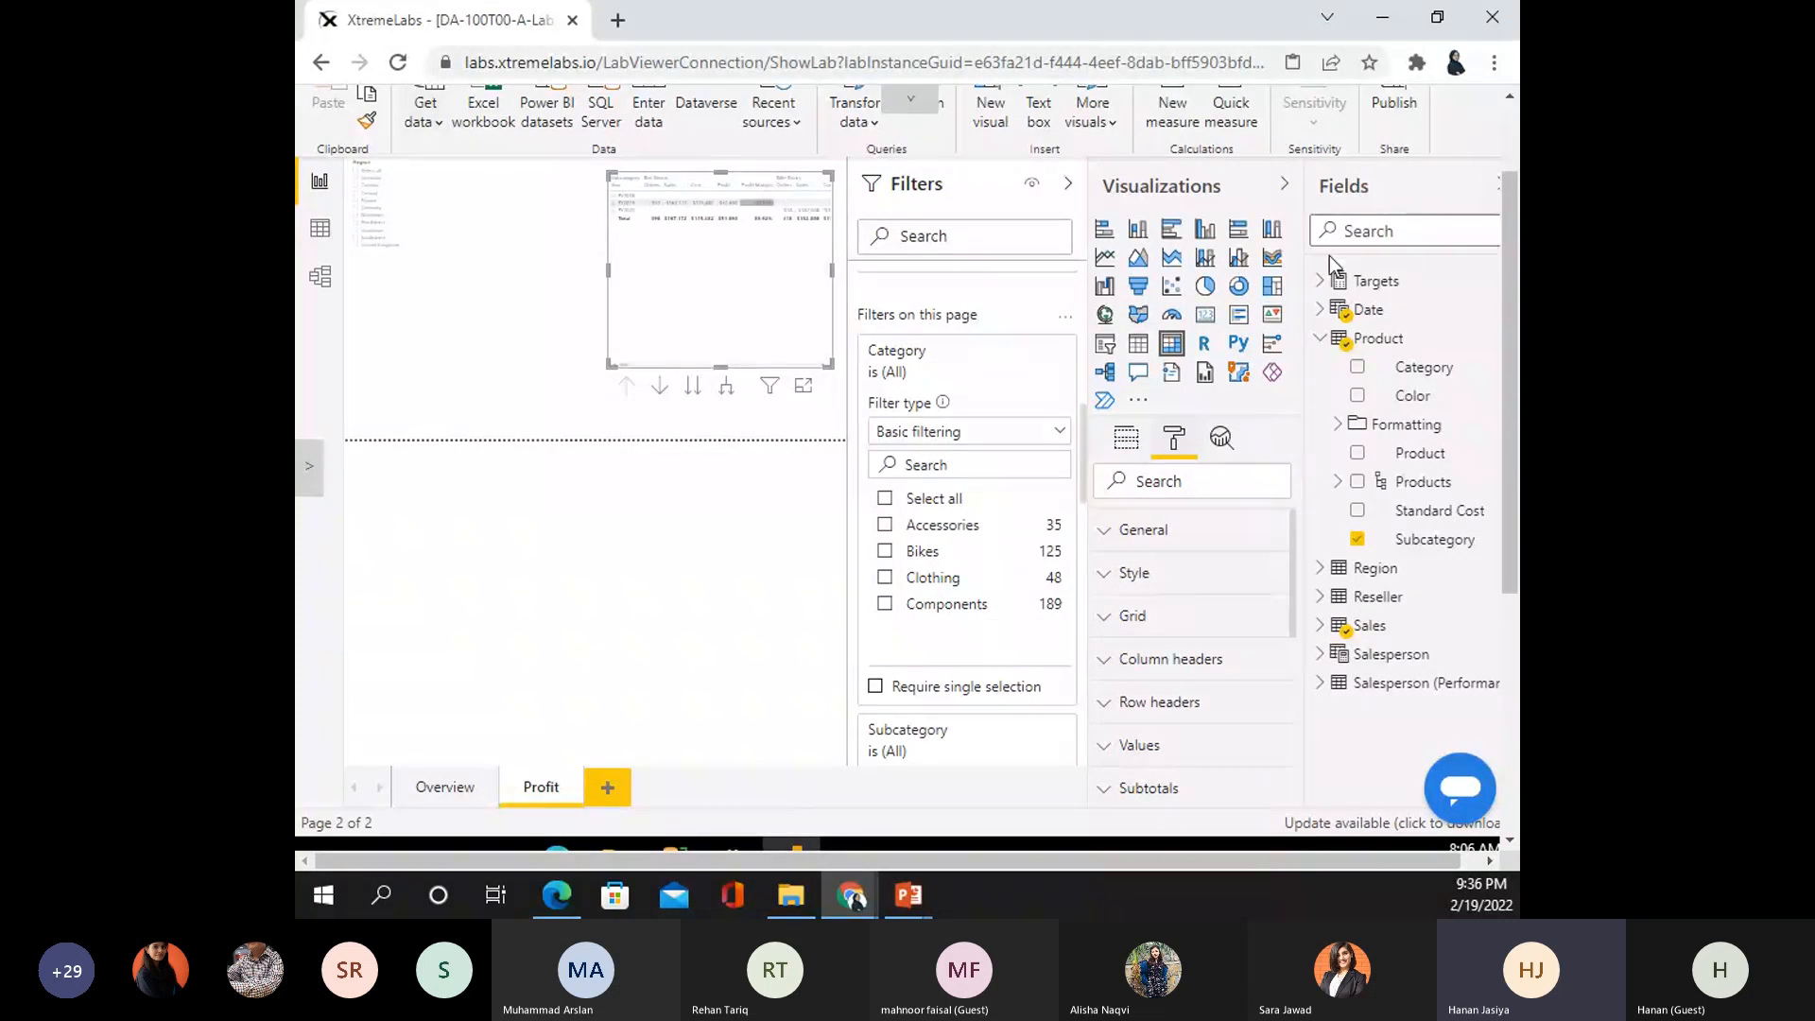
pyautogui.scroll(1, 1329, 256)
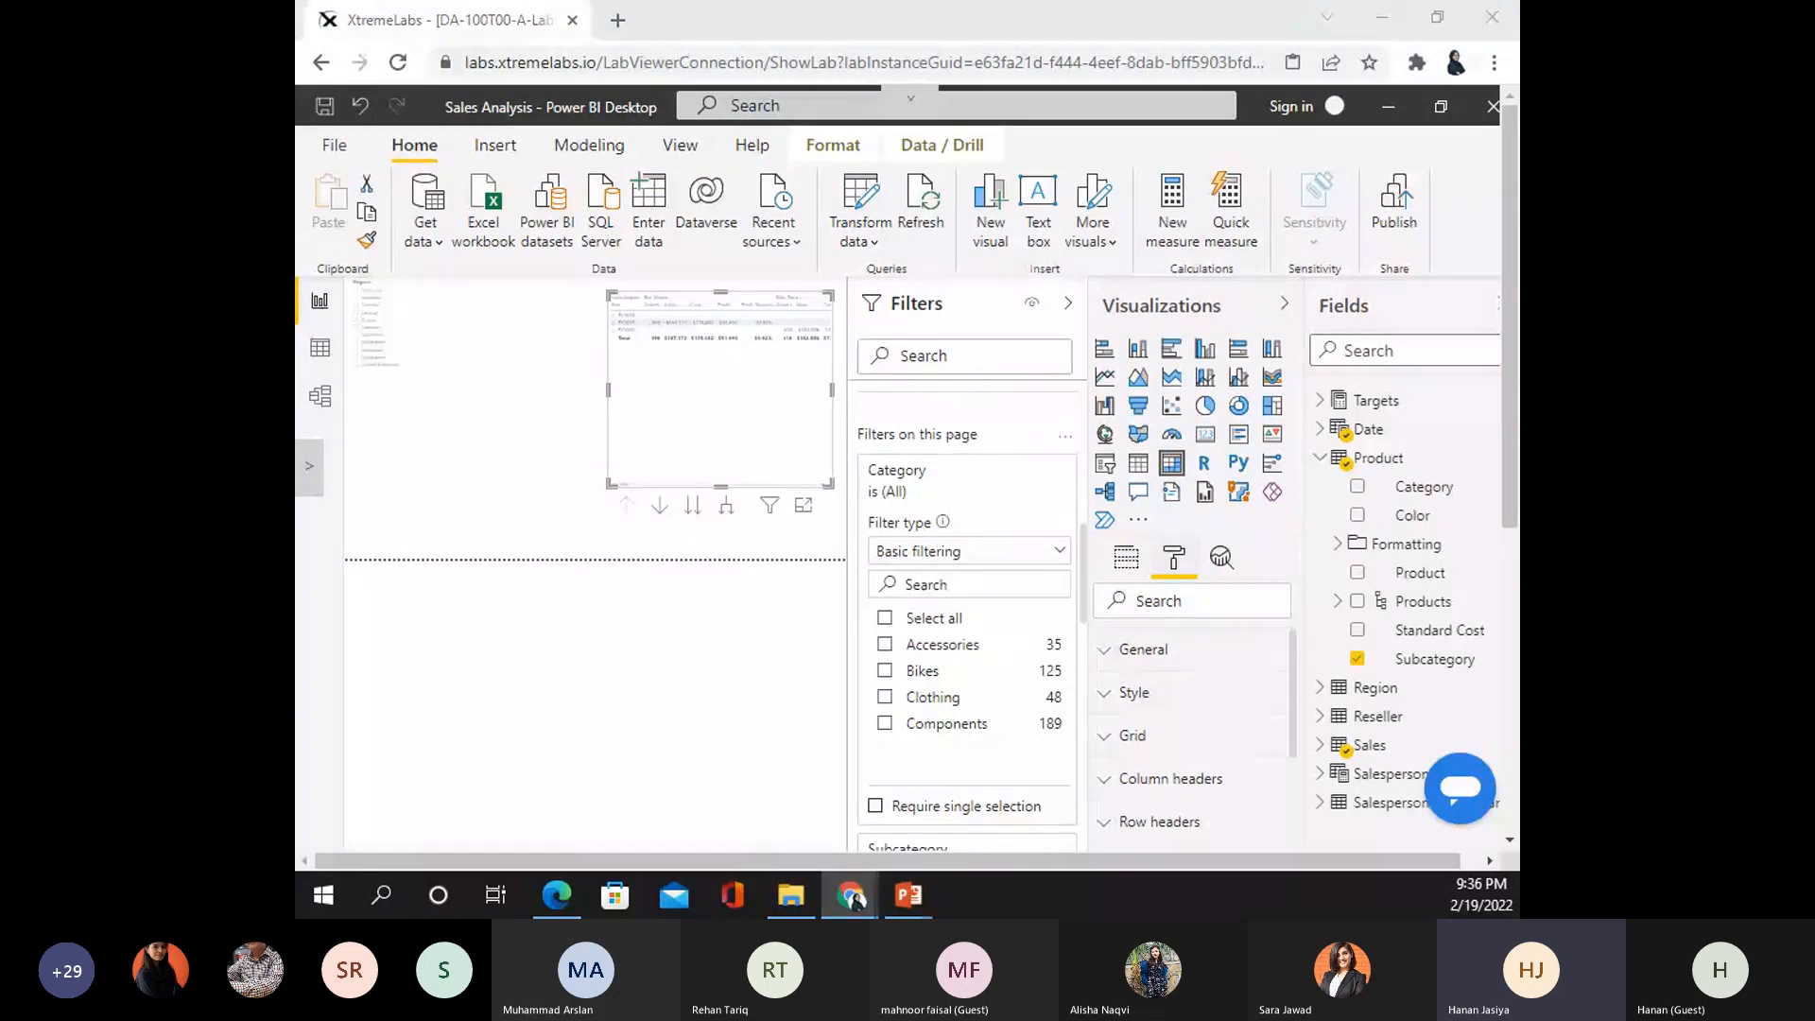
# - Open Sales Analysis.pbix from D:\DA-100\Labs\07-design-report-in-power-bi-desktop\Solution
pyautogui.click(336, 147)
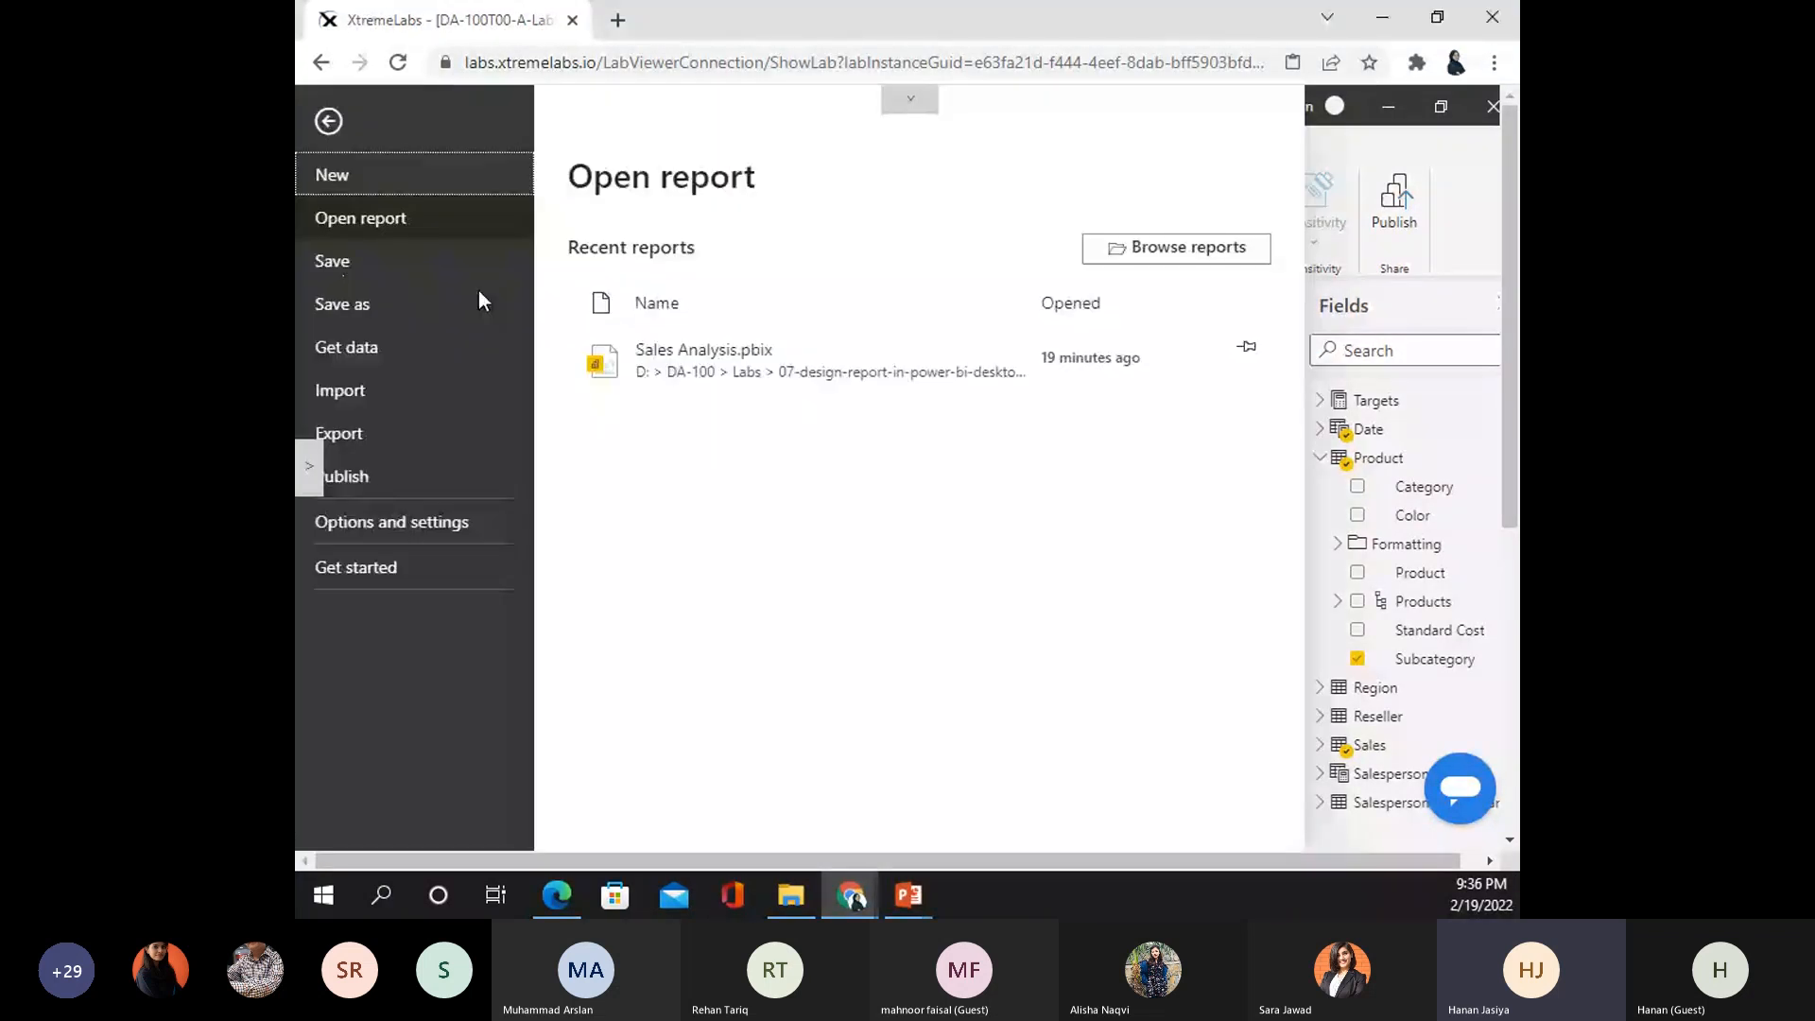
pyautogui.click(1187, 255)
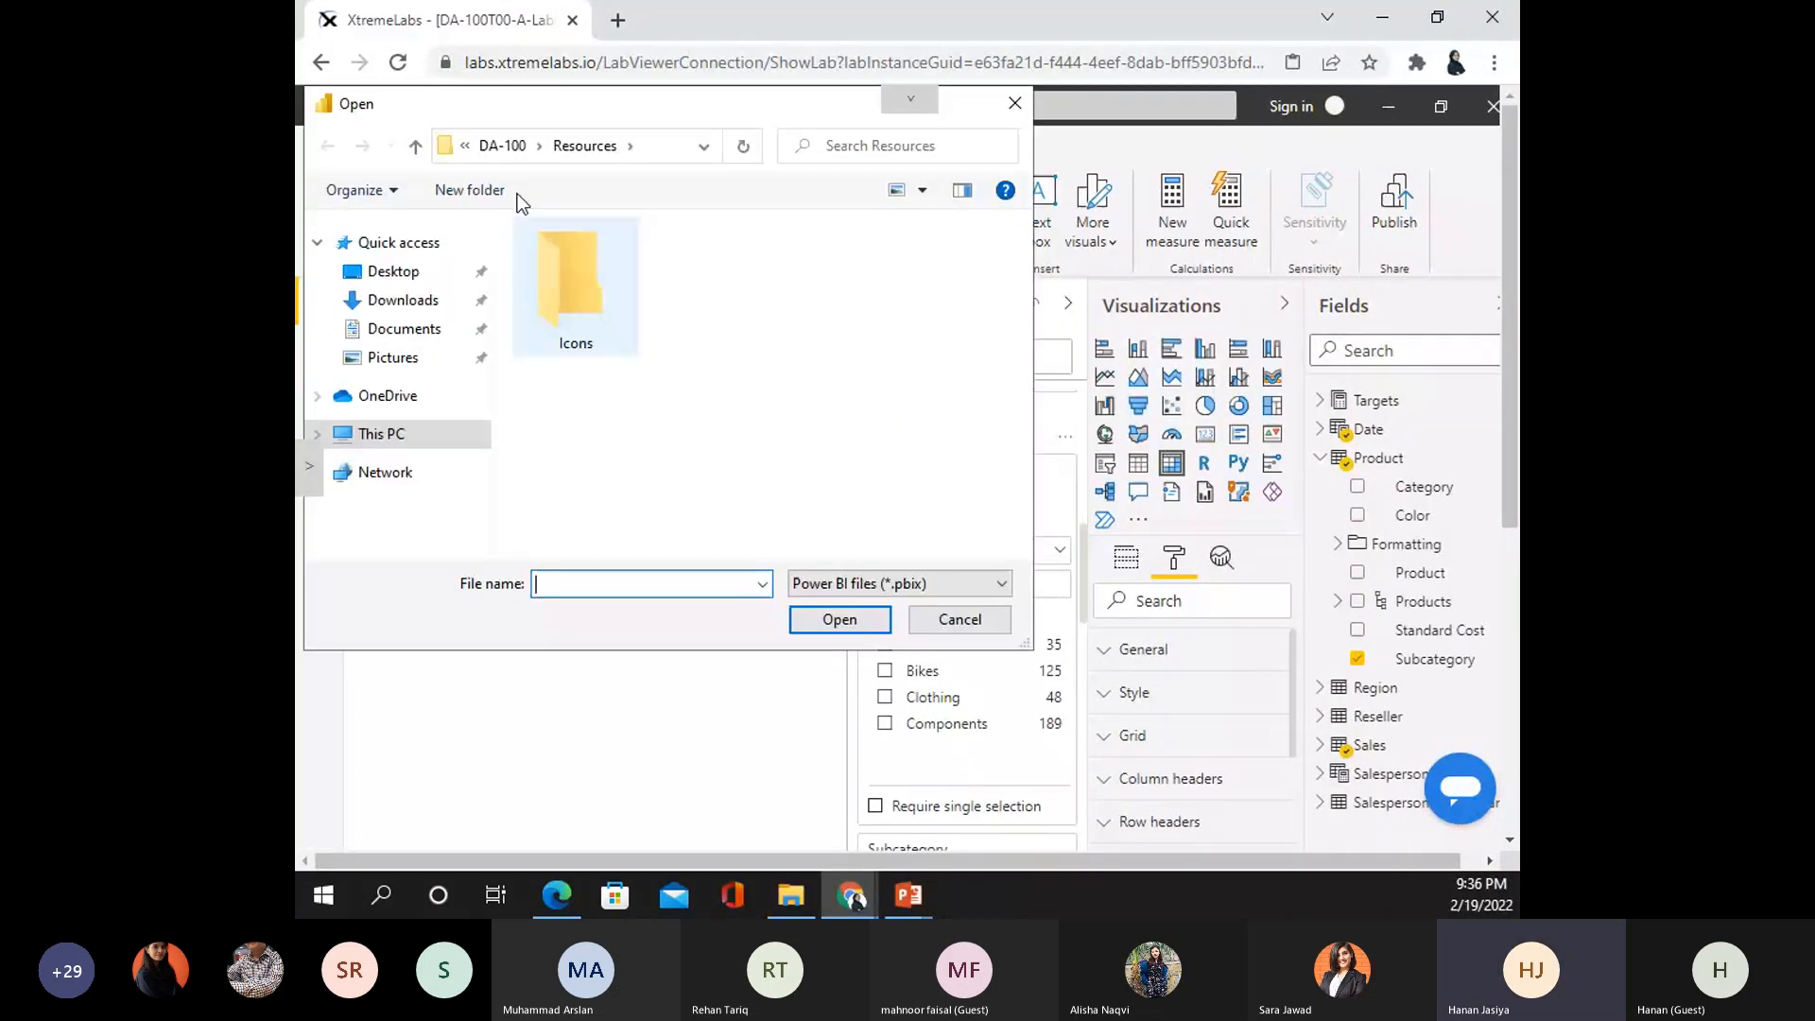
pyautogui.click(381, 434)
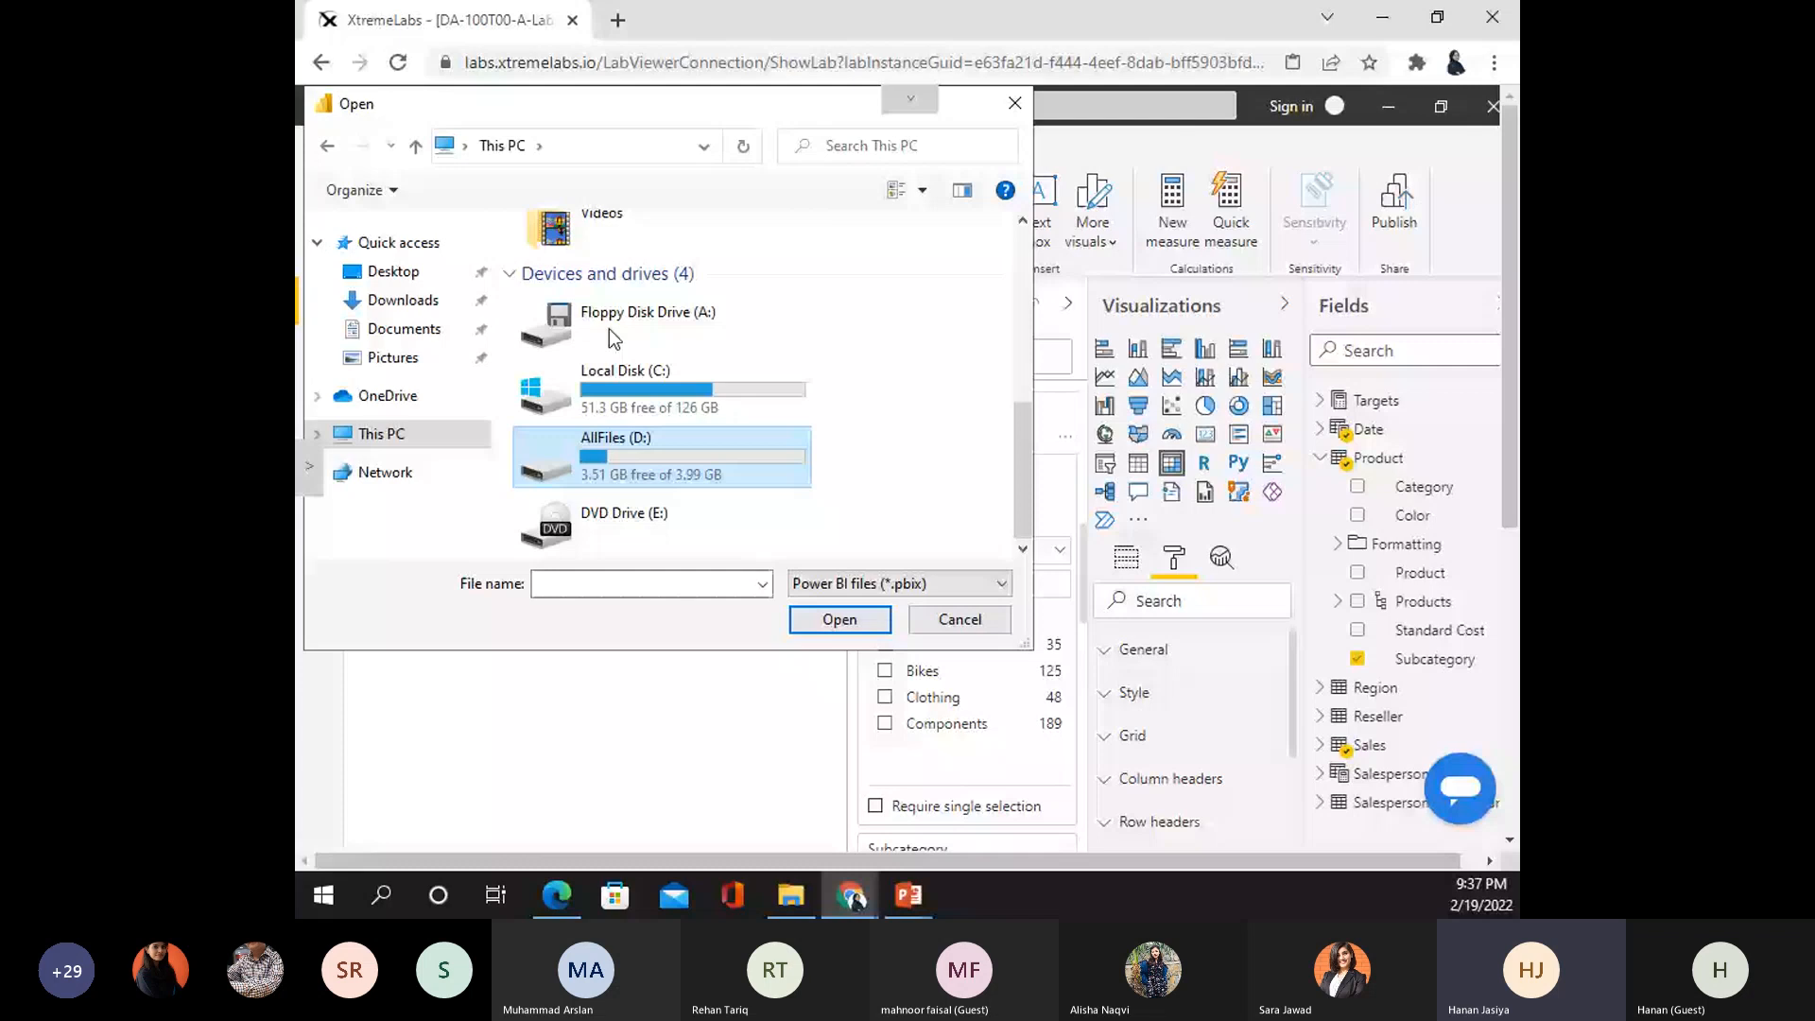
pyautogui.doubleClick(615, 456)
pyautogui.doubleClick(569, 260)
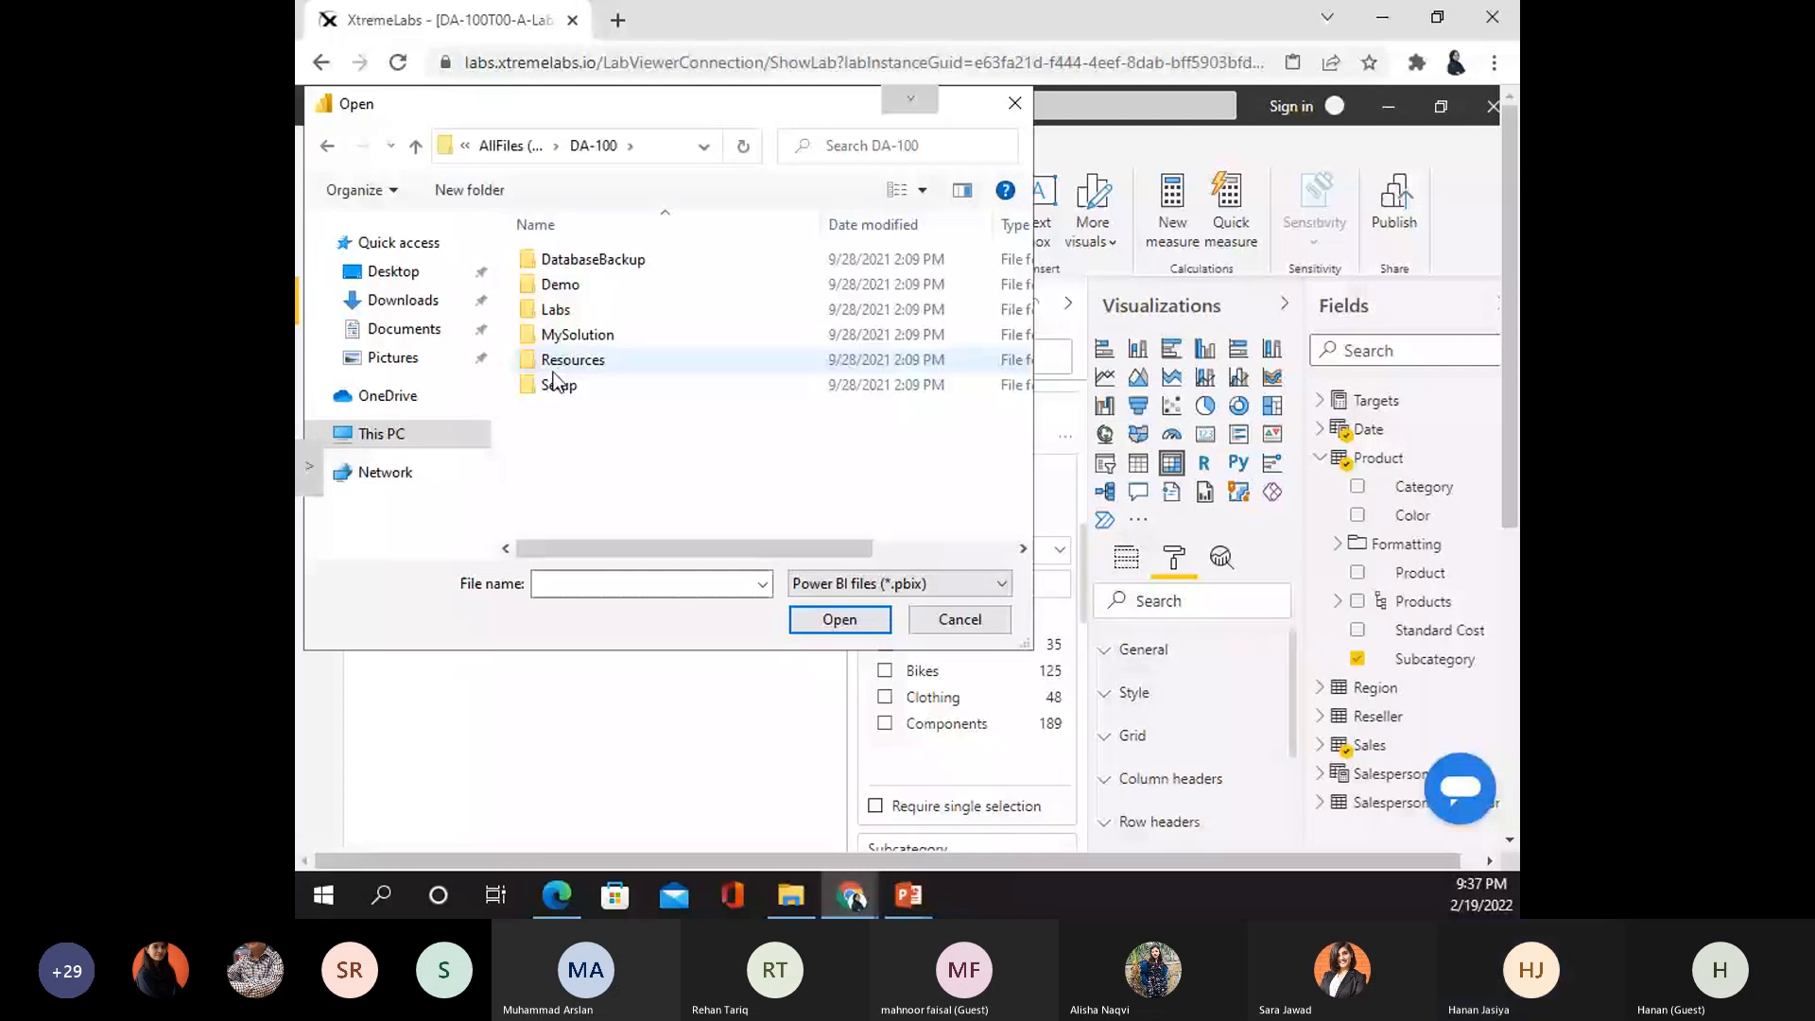
pyautogui.doubleClick(567, 312)
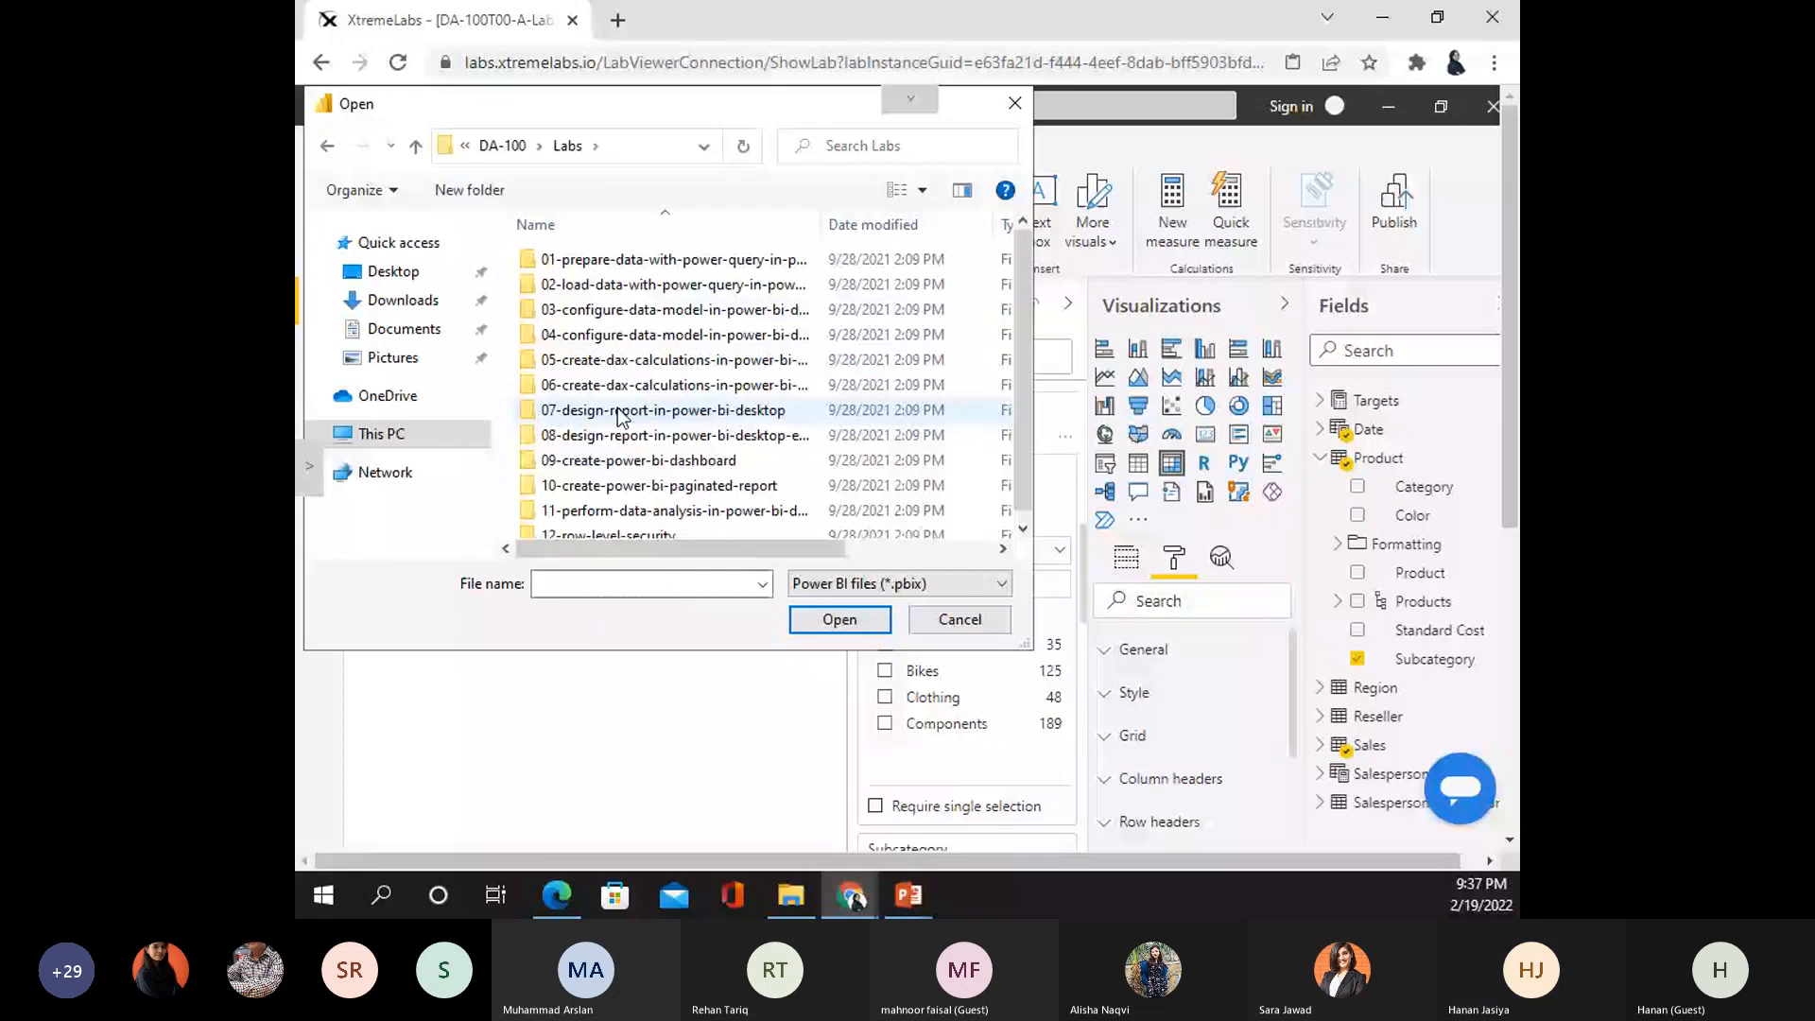
pyautogui.doubleClick(621, 413)
pyautogui.doubleClick(576, 260)
pyautogui.click(599, 260)
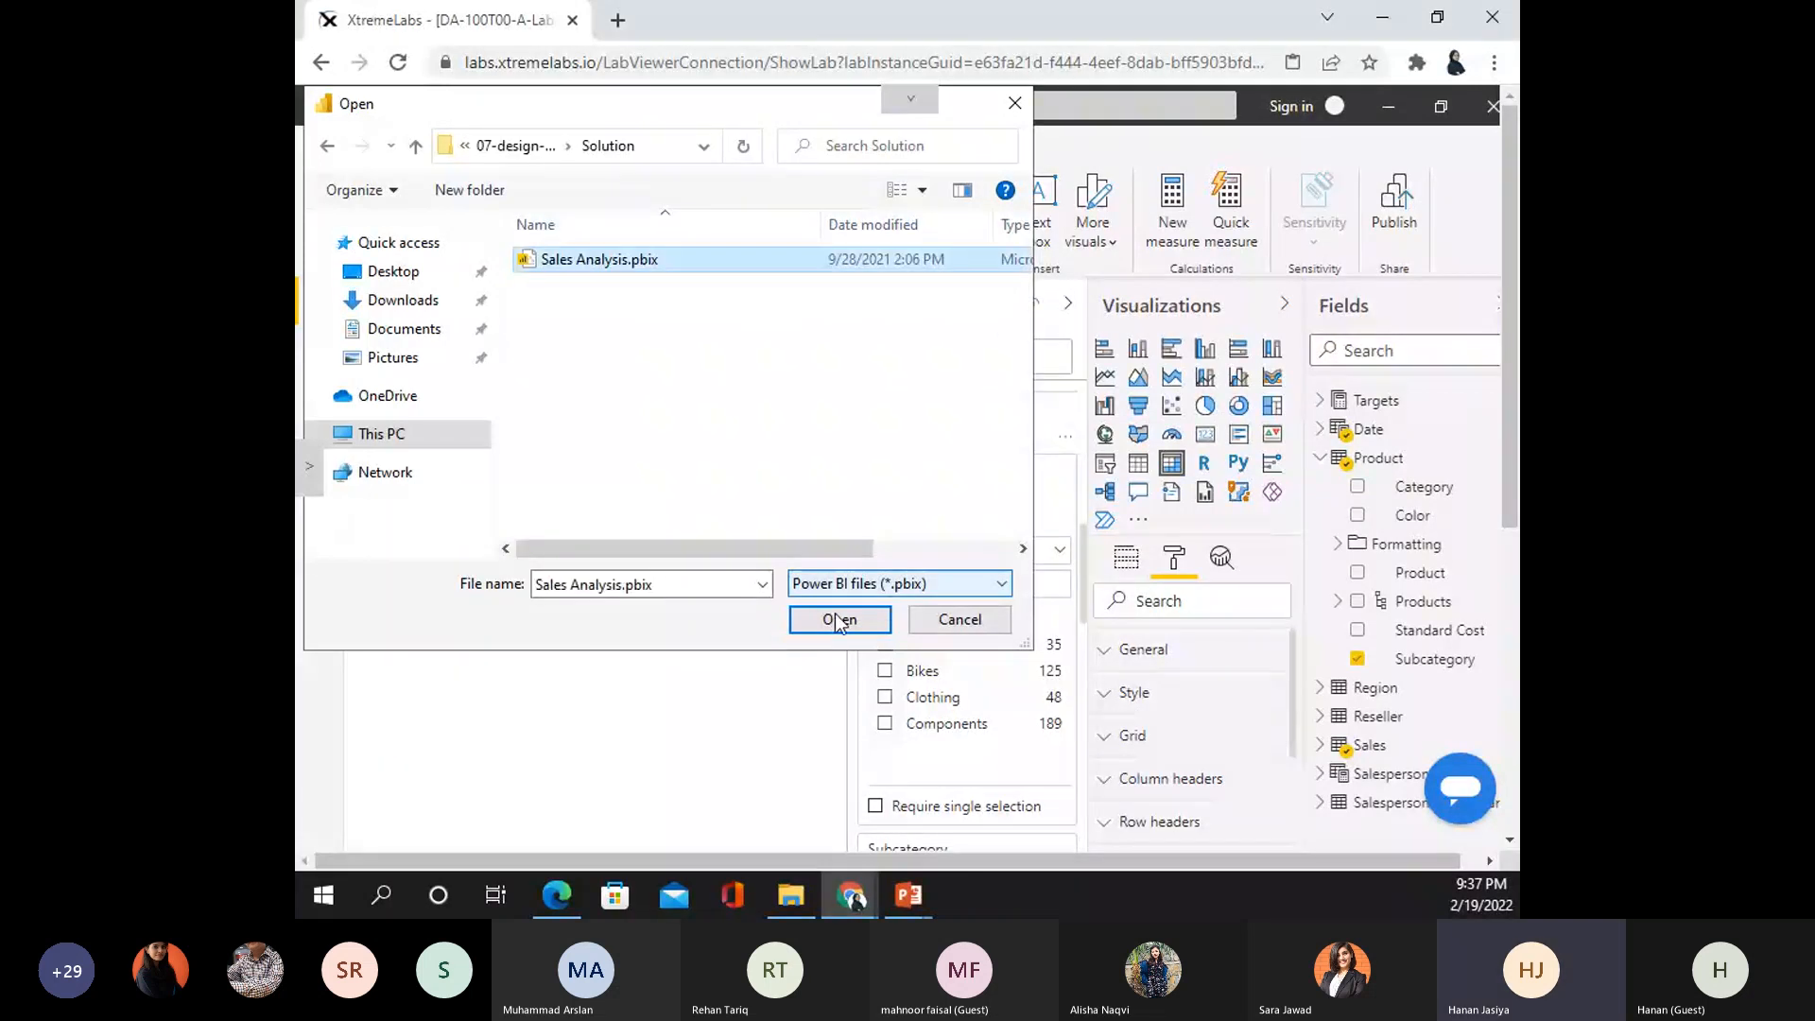
pyautogui.click(838, 621)
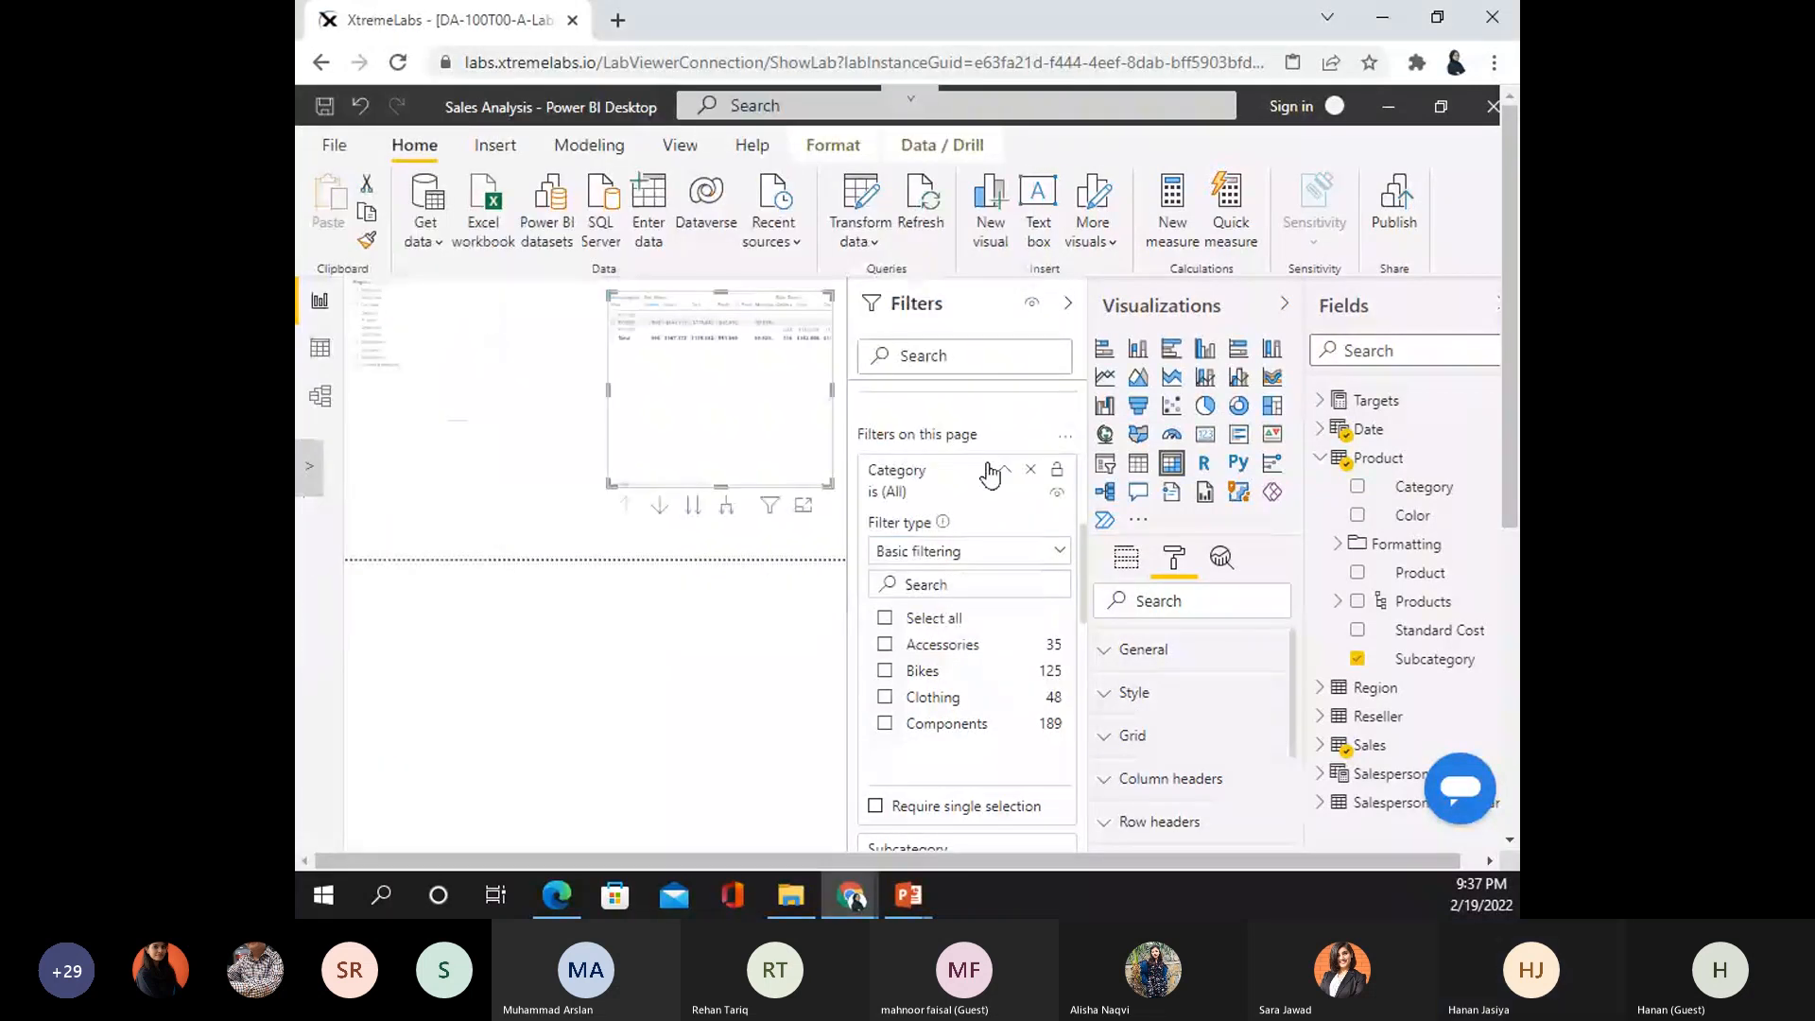
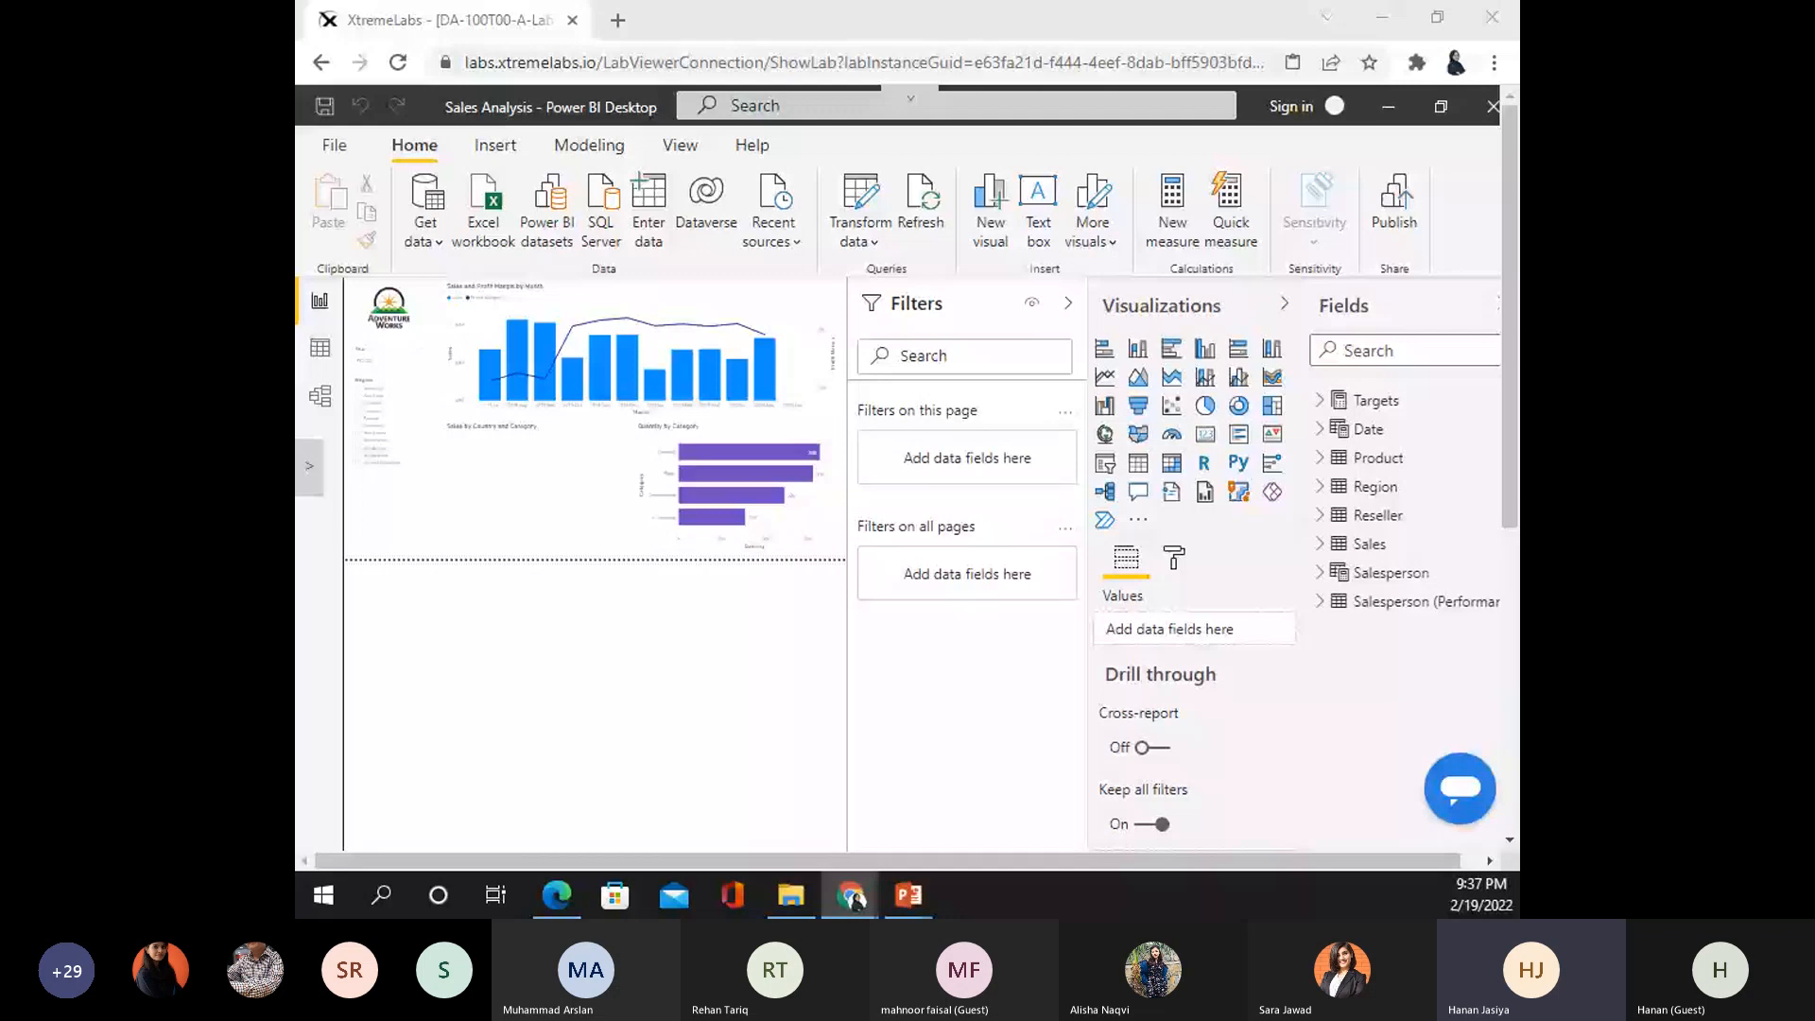
# - Go to the Profit page, then My Performance, and select its Sales and Target by Month chart
pyautogui.scroll(-2, 829, 436)
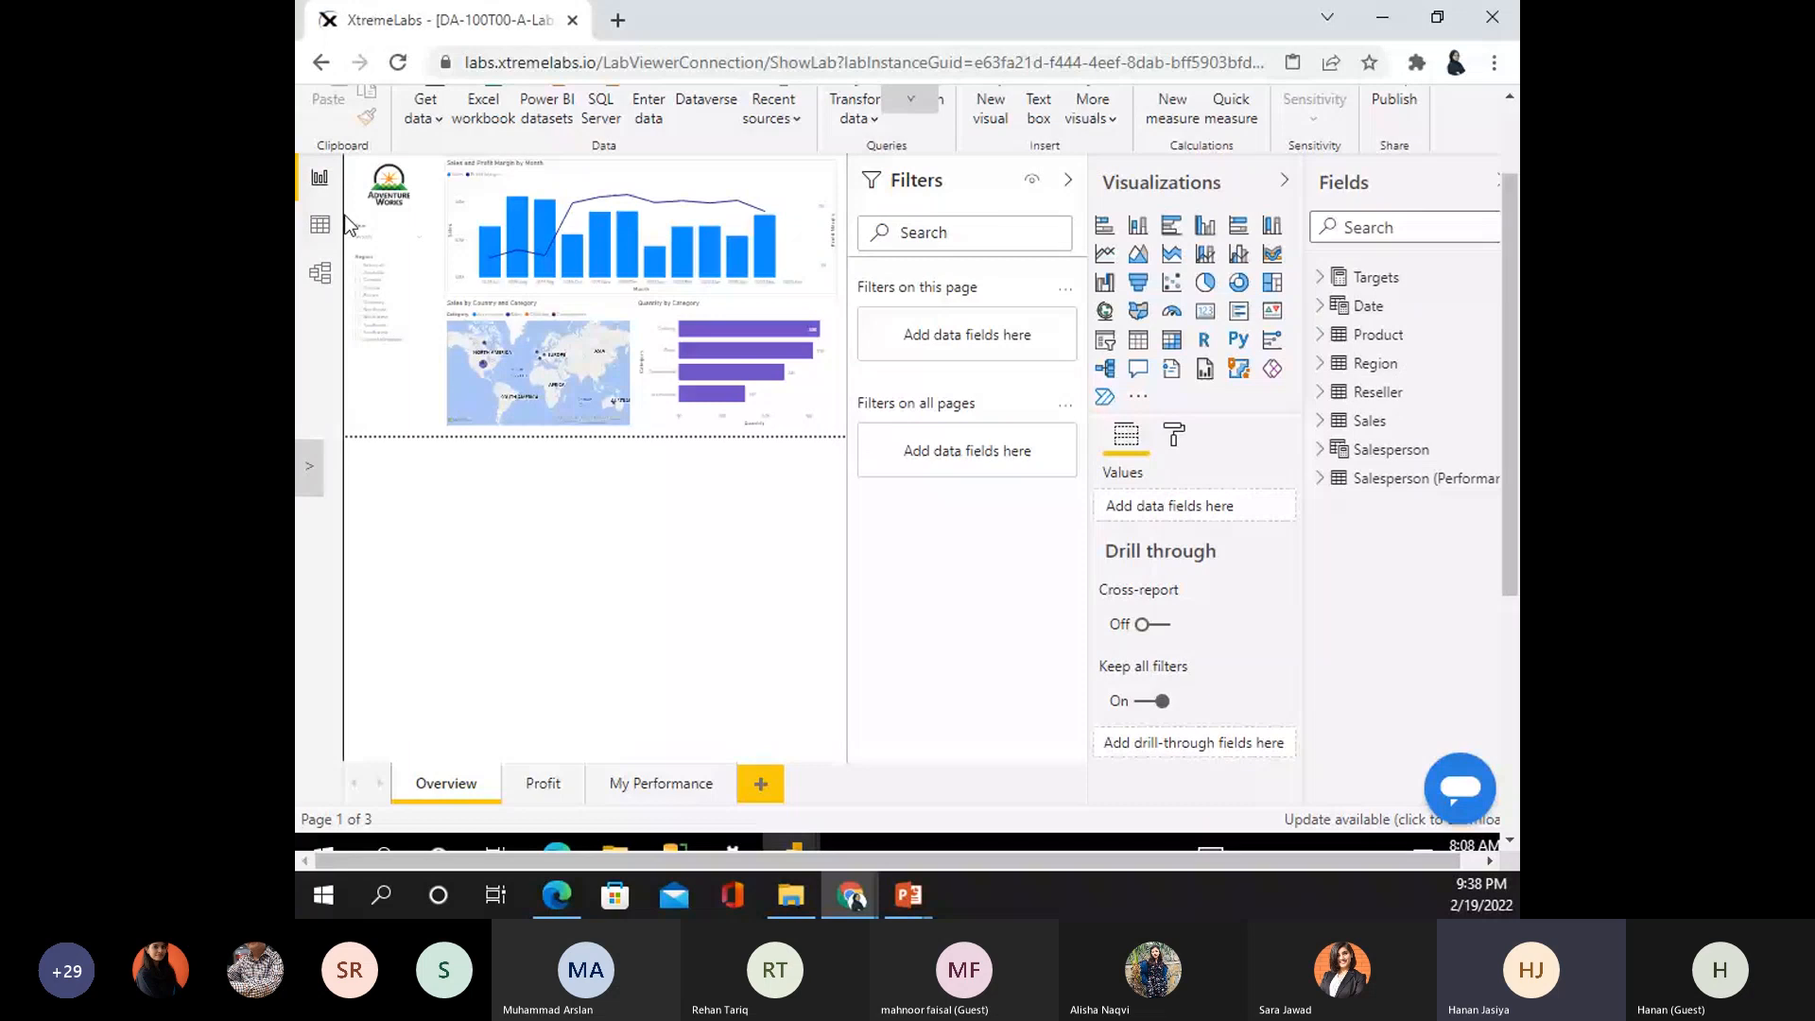
pyautogui.click(542, 784)
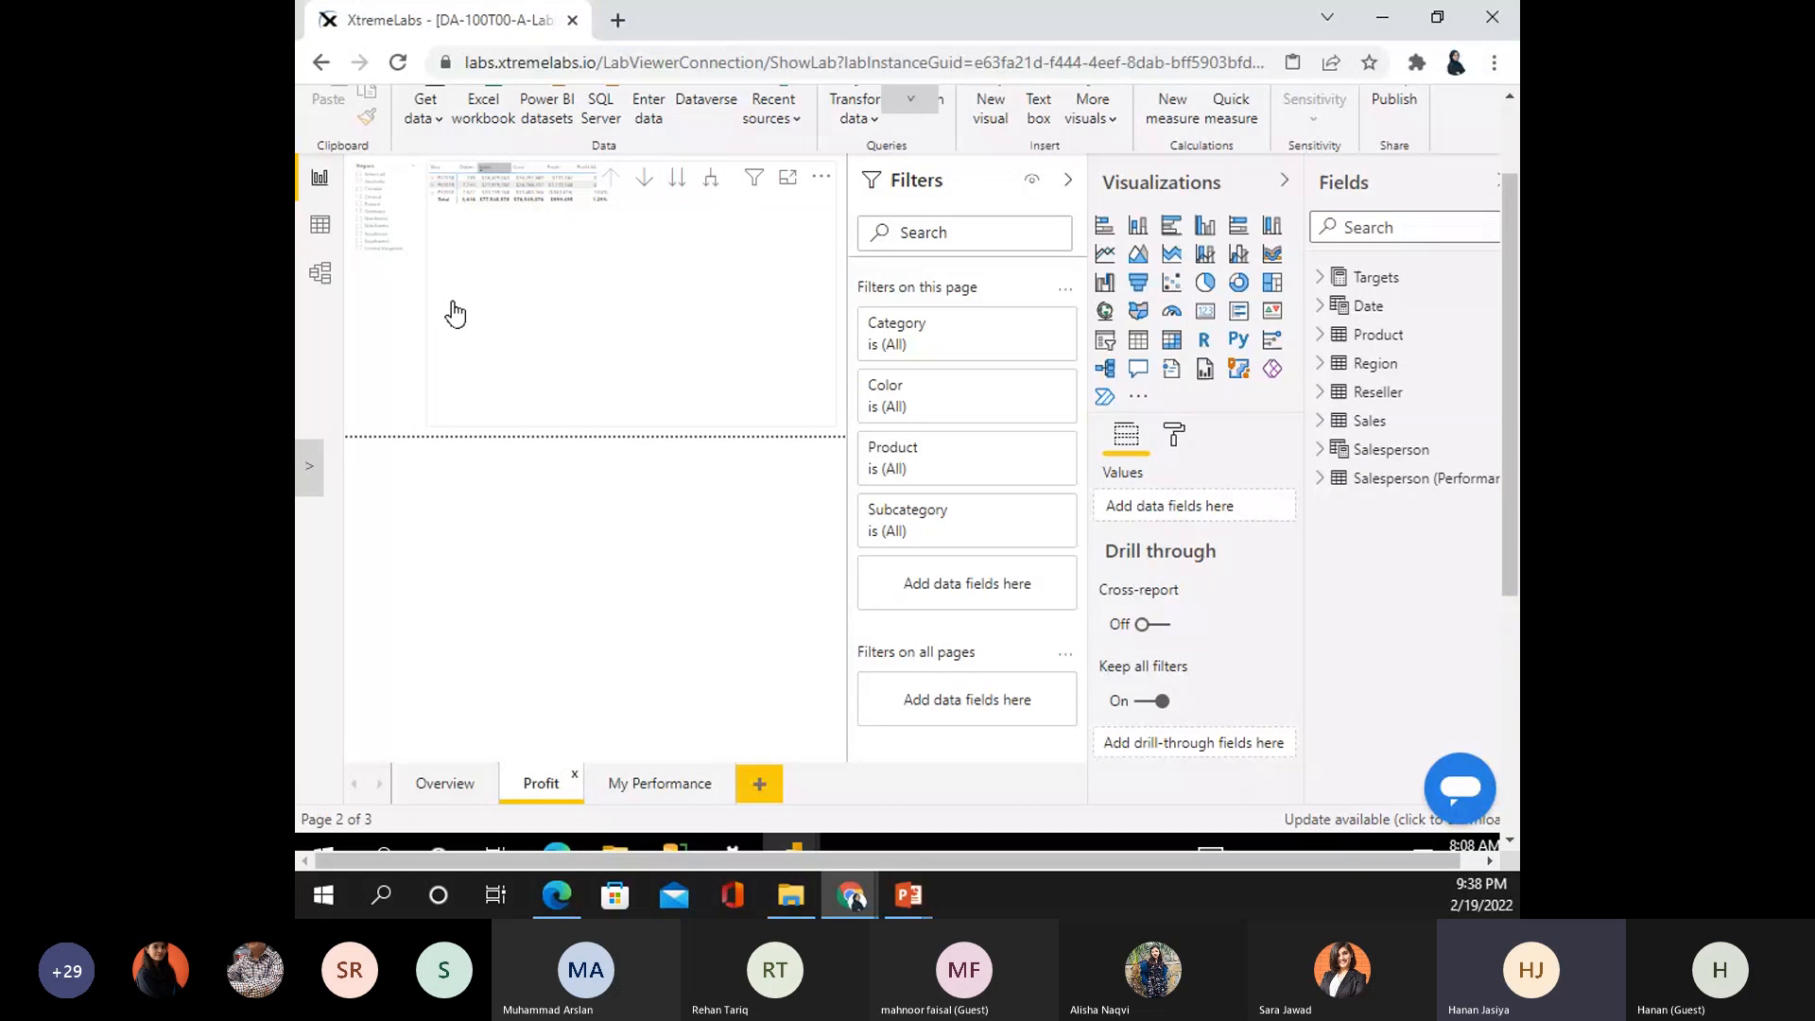
pyautogui.click(629, 791)
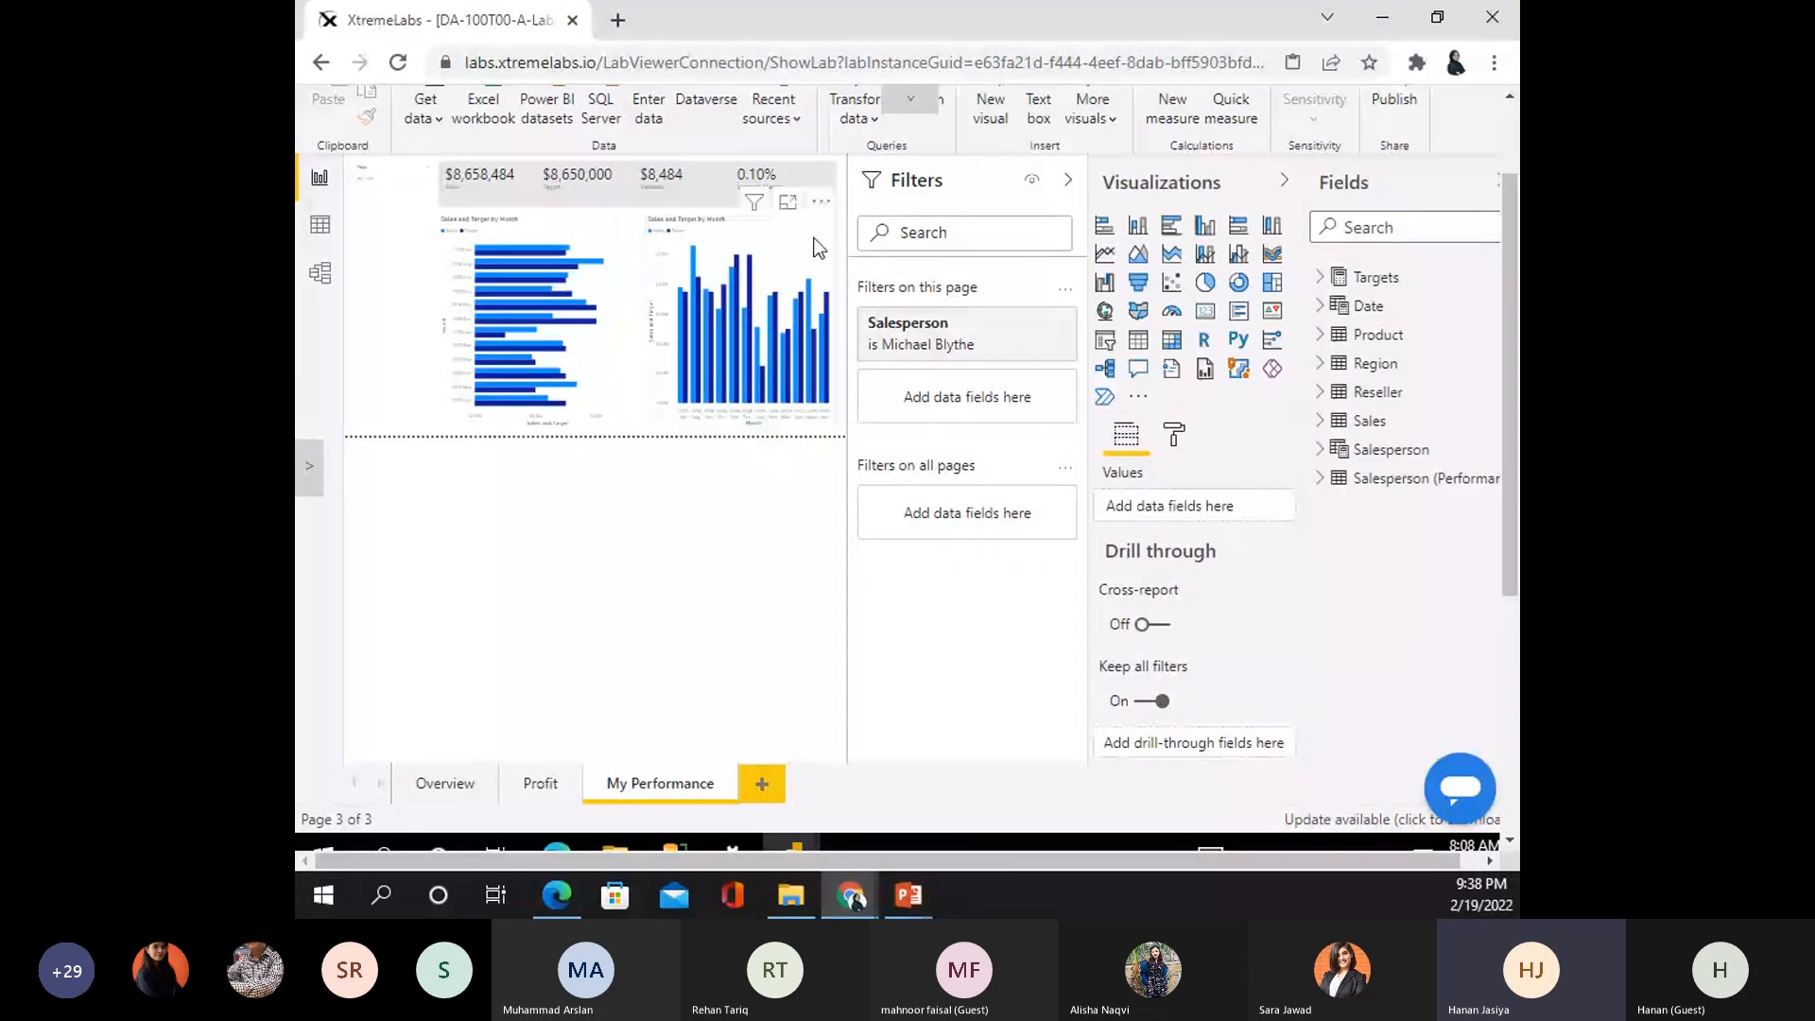
pyautogui.click(775, 255)
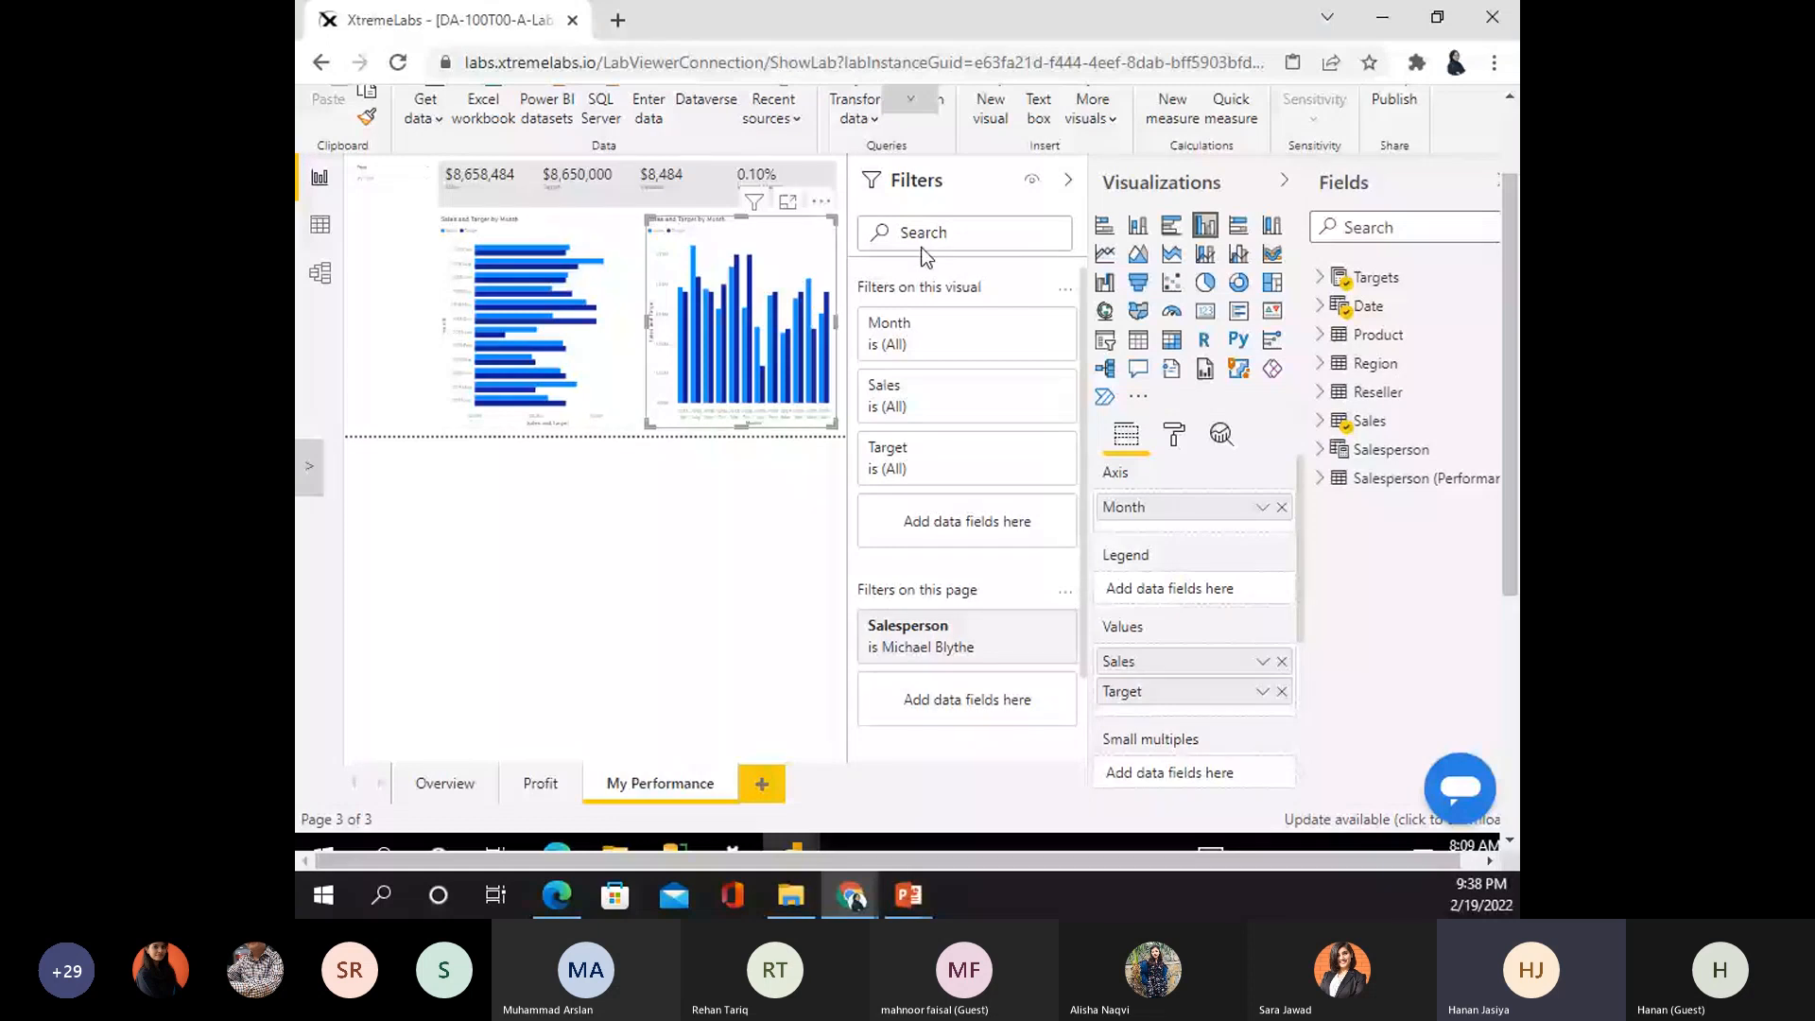
# - Try a 2018 Nov cross-filter, clear it, then filter to 2019 Apr ($704,571 vs $750,000 target)
pyautogui.click(598, 283)
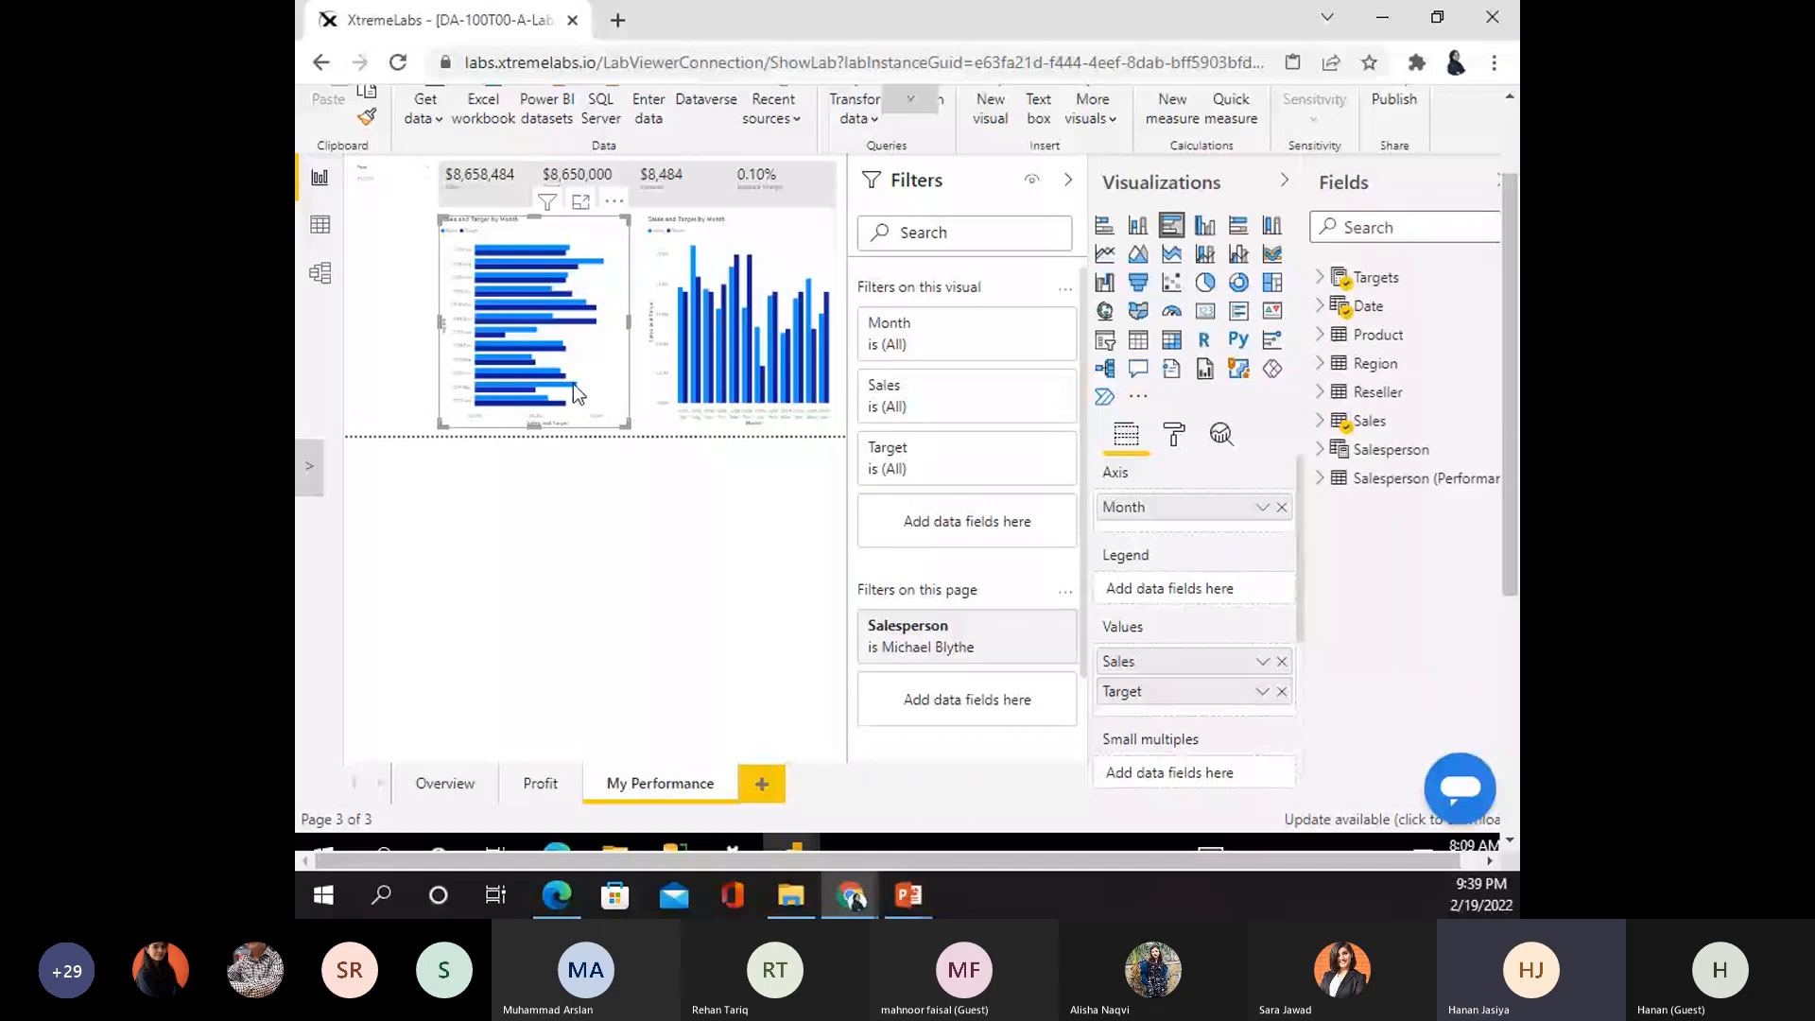
pyautogui.click(504, 202)
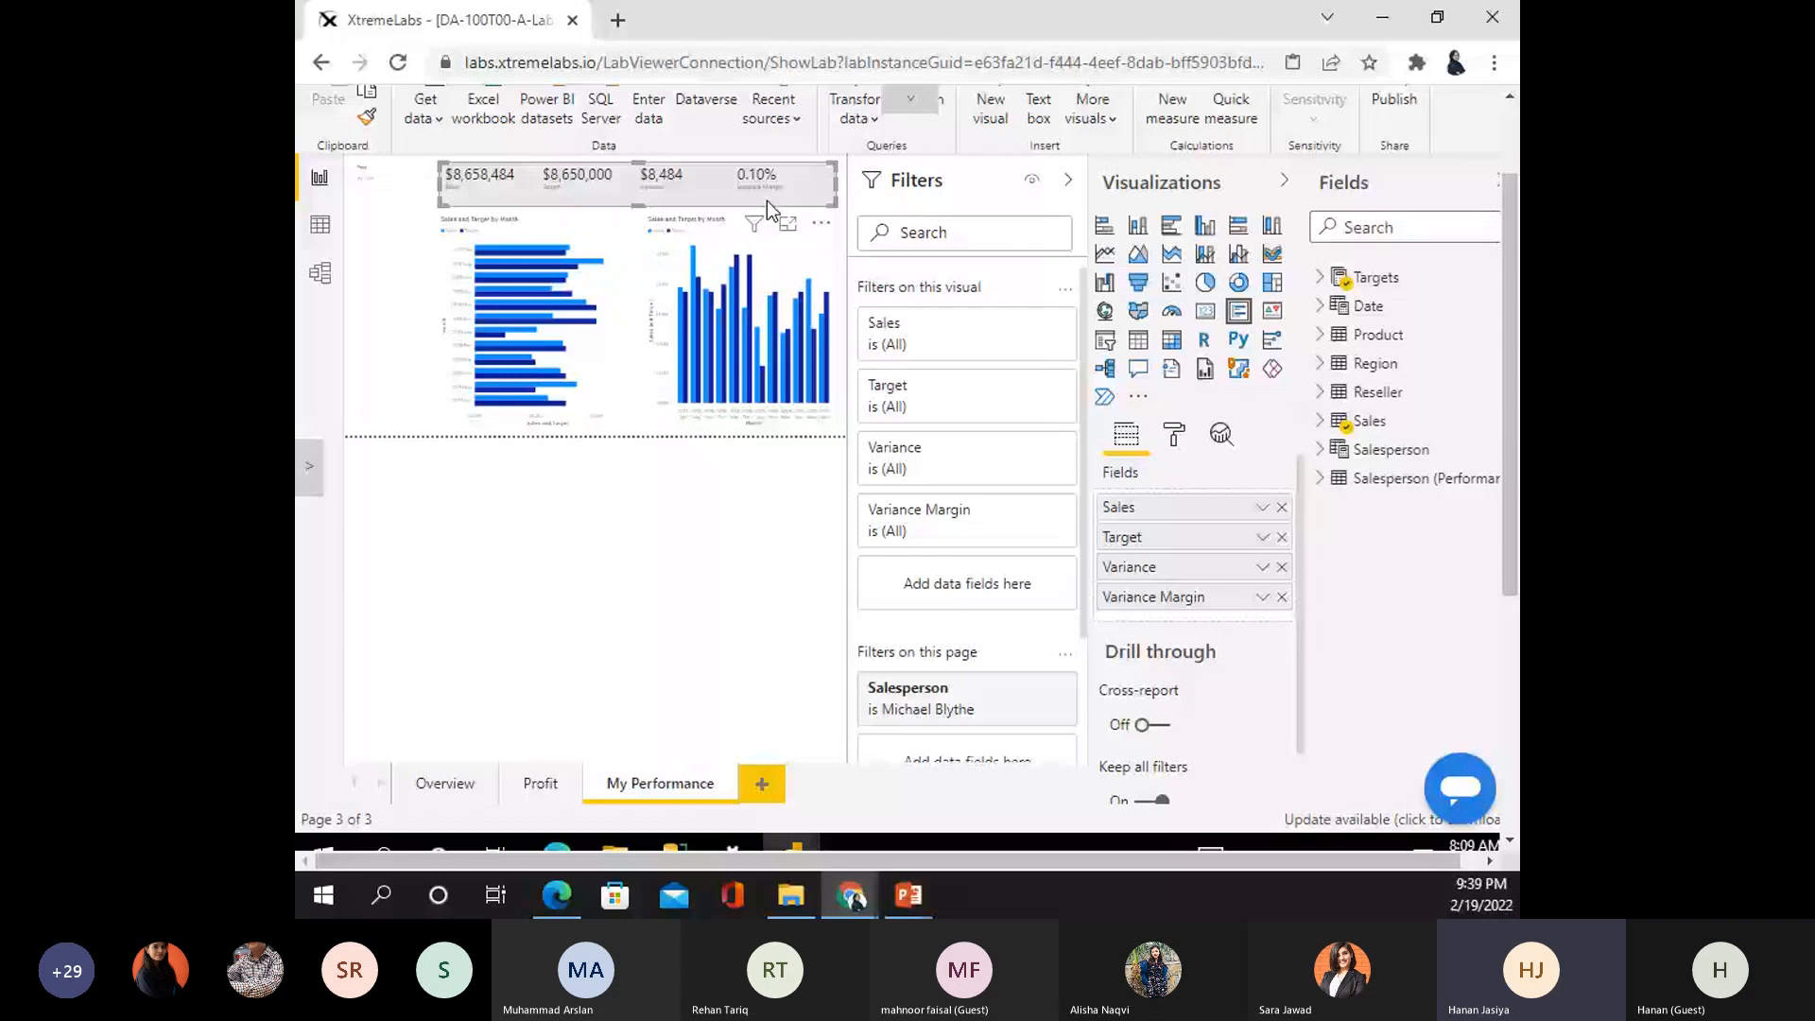
pyautogui.click(497, 308)
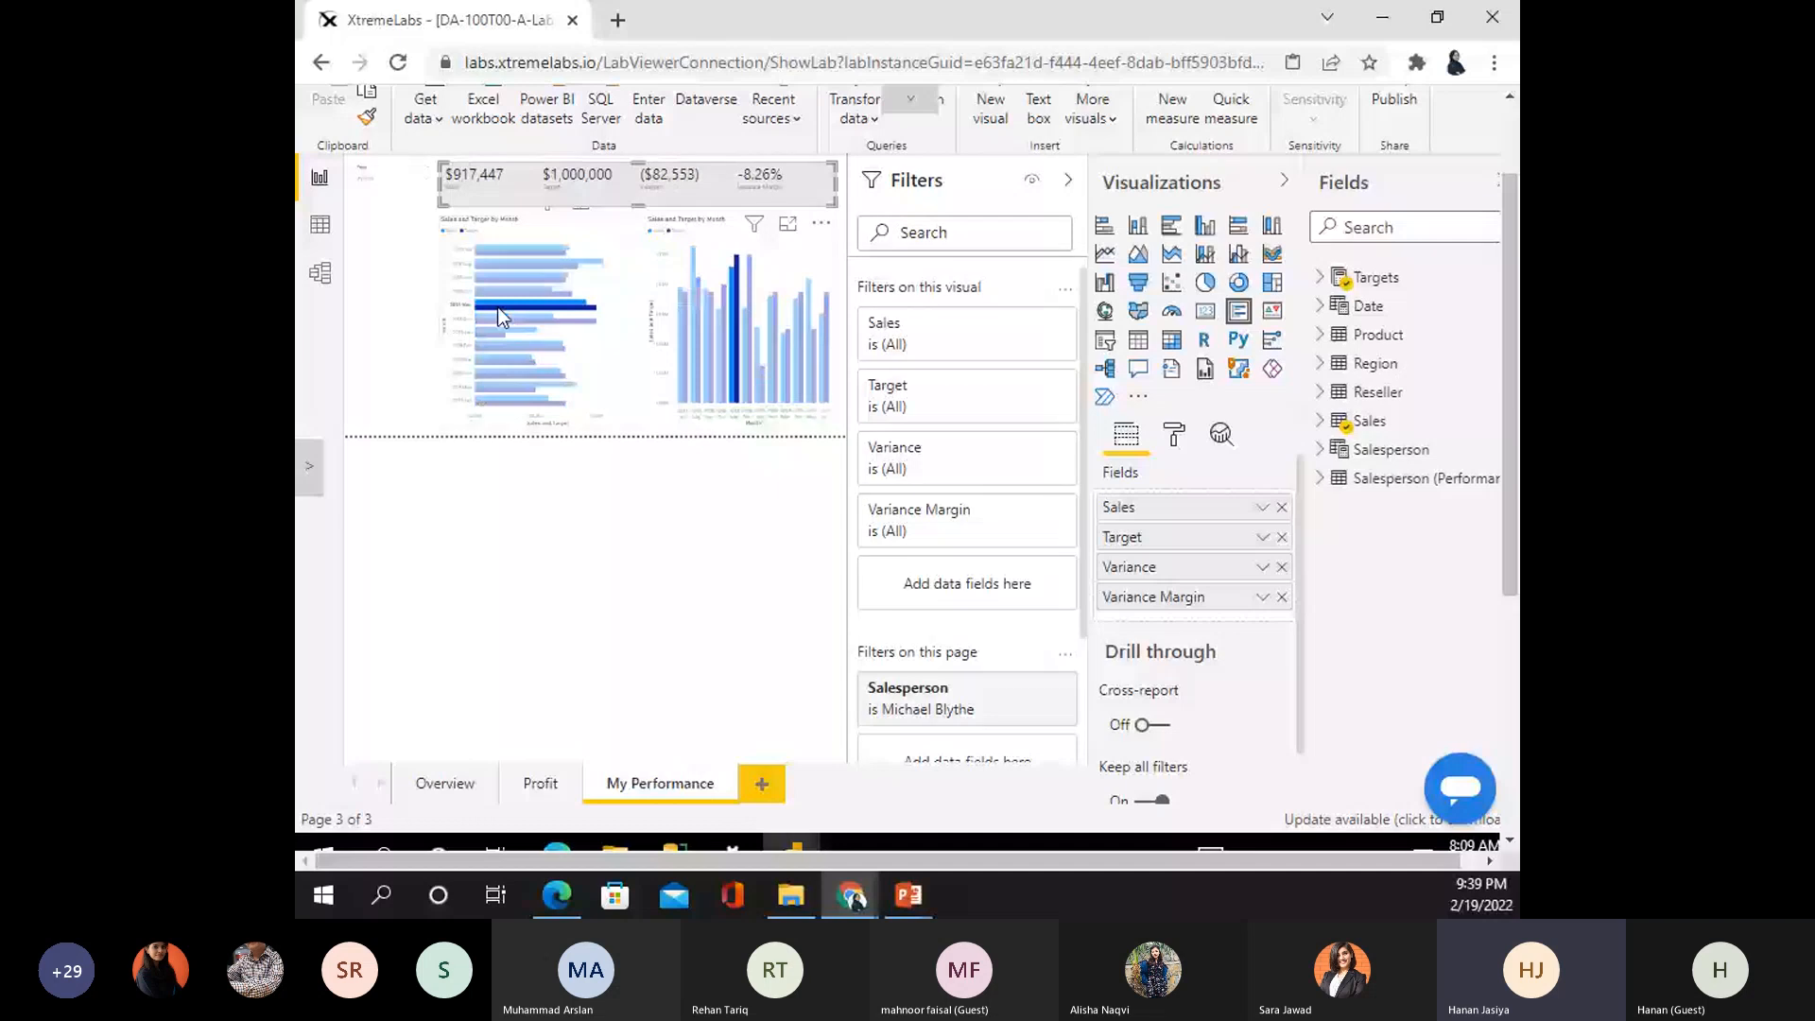
pyautogui.moveTo(528, 317)
pyautogui.click(519, 308)
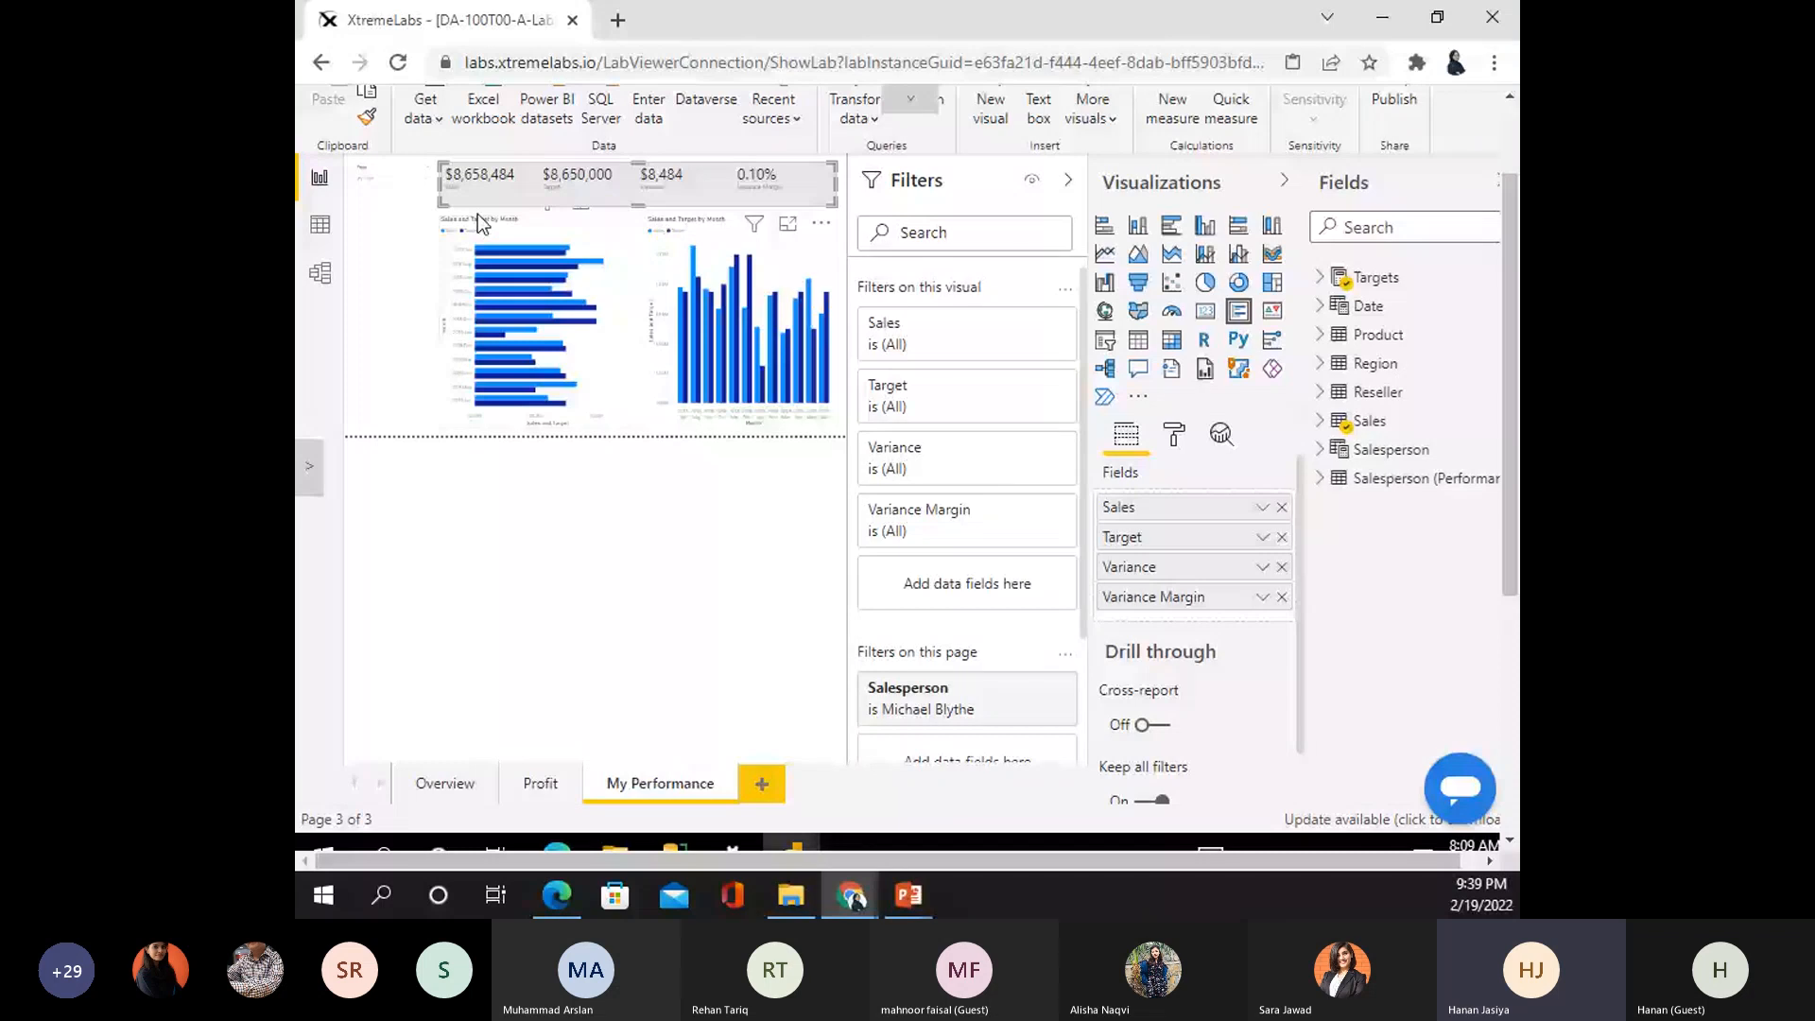
pyautogui.click(507, 280)
pyautogui.click(535, 378)
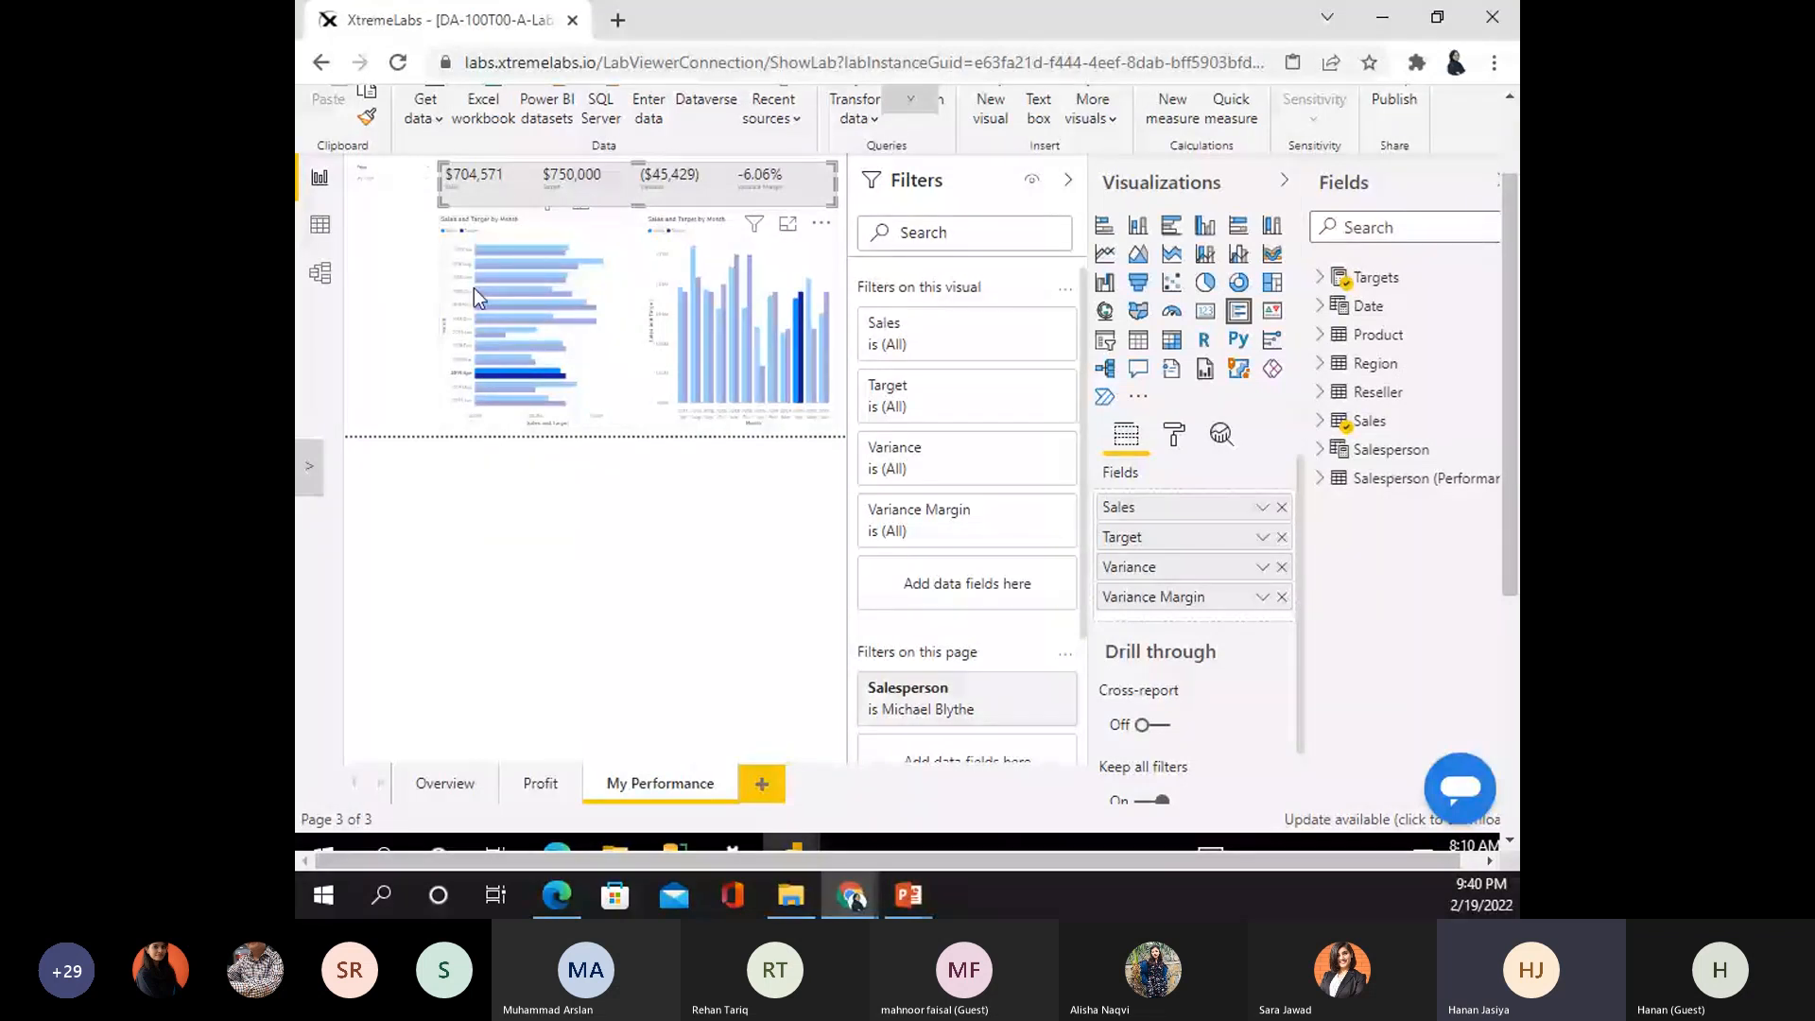
pyautogui.scroll(1, 1506, 310)
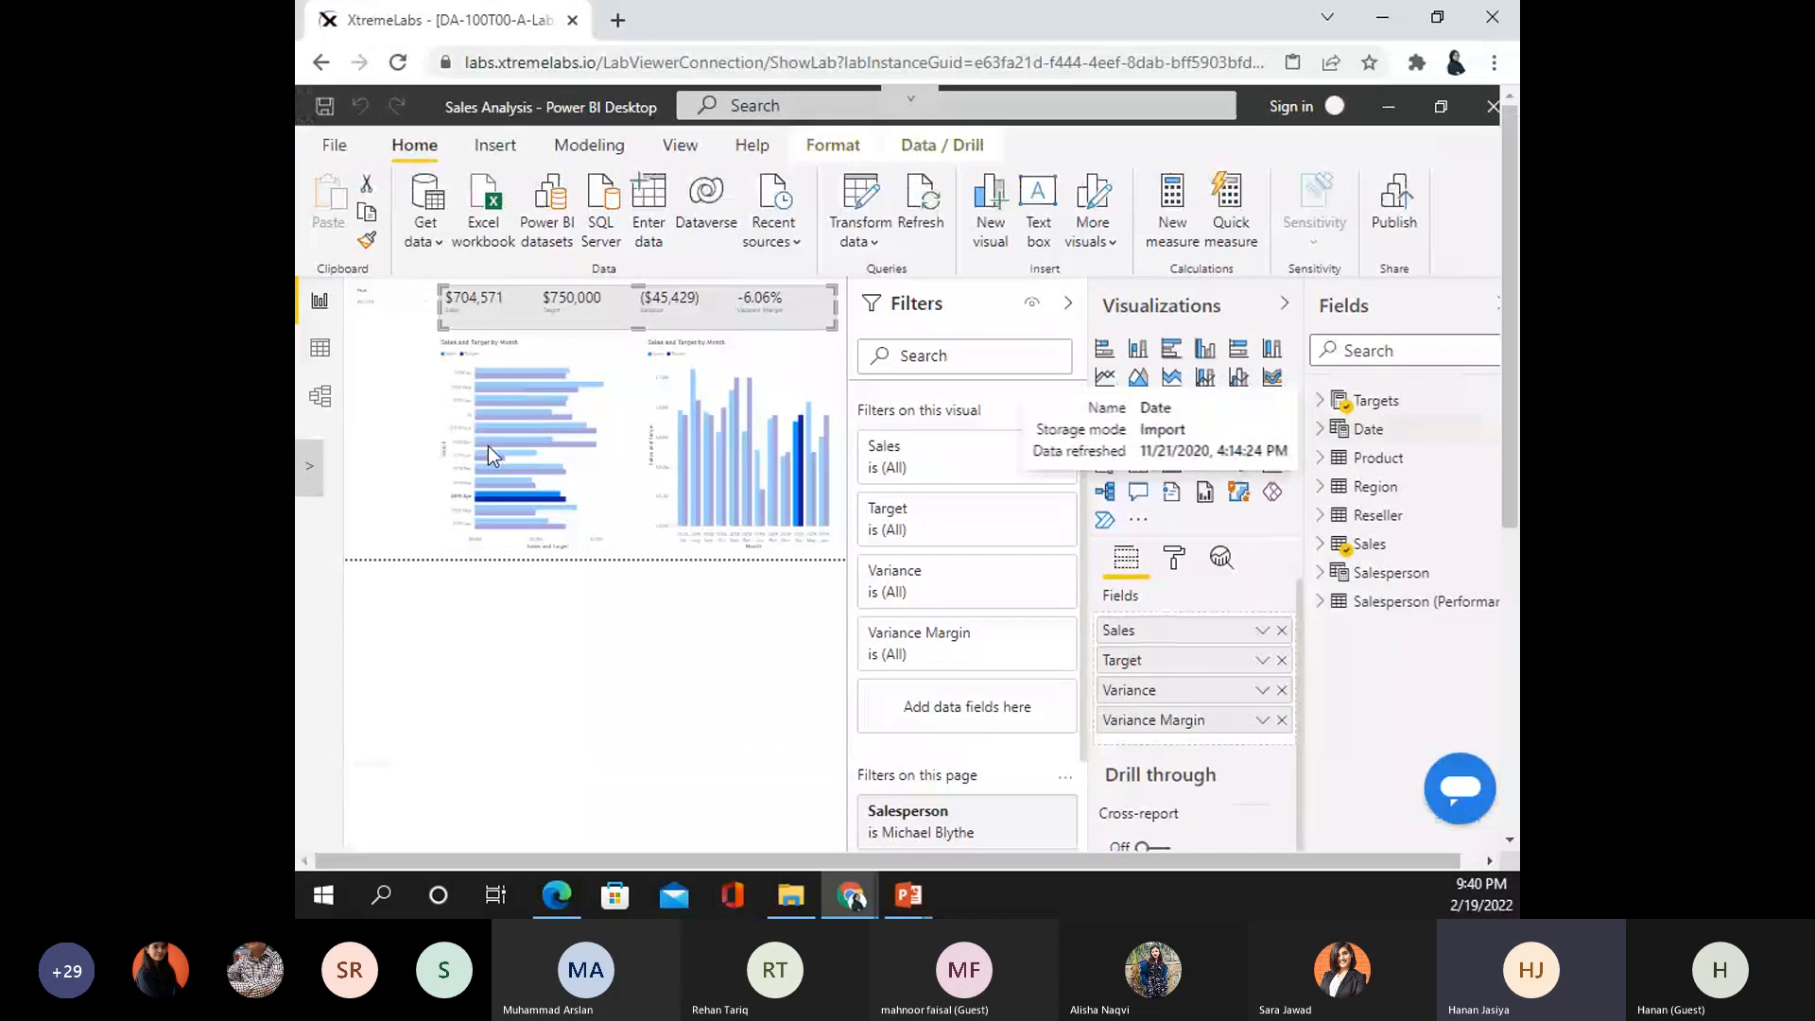
# - Browse to the 08-design-report Solution folder and open Sales Analysis.pbix
pyautogui.click(334, 144)
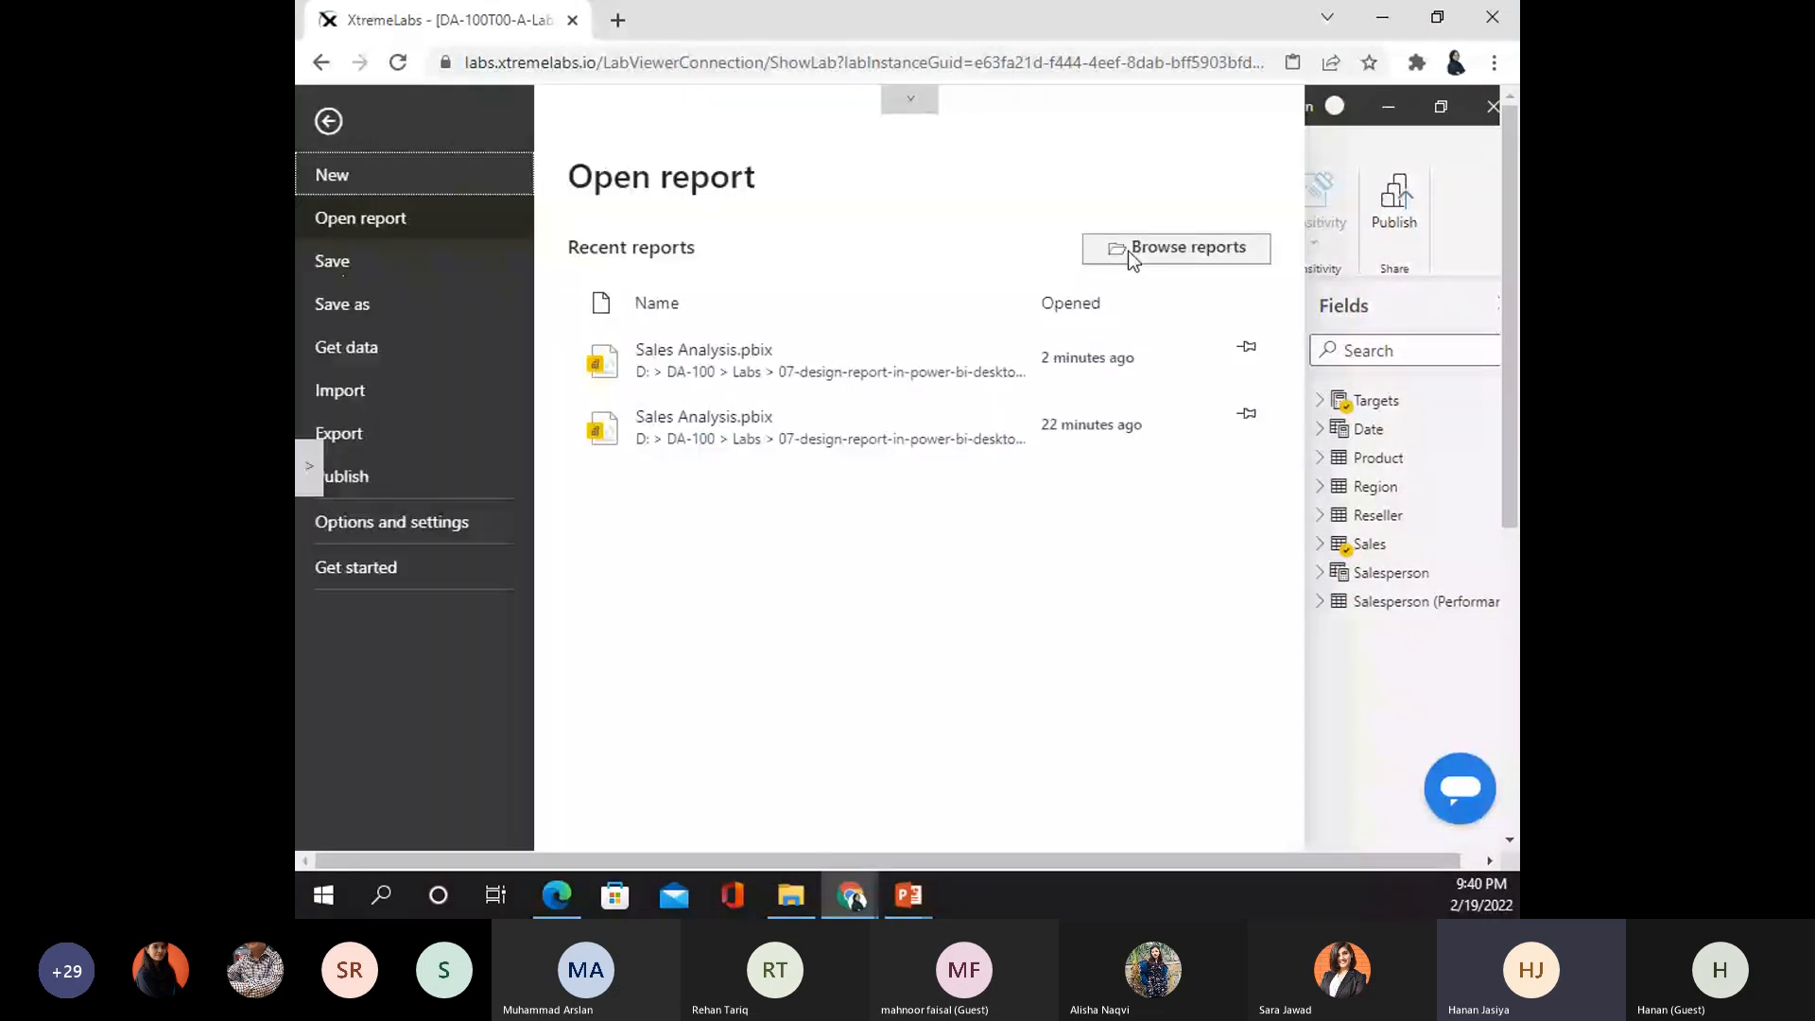
pyautogui.click(1127, 252)
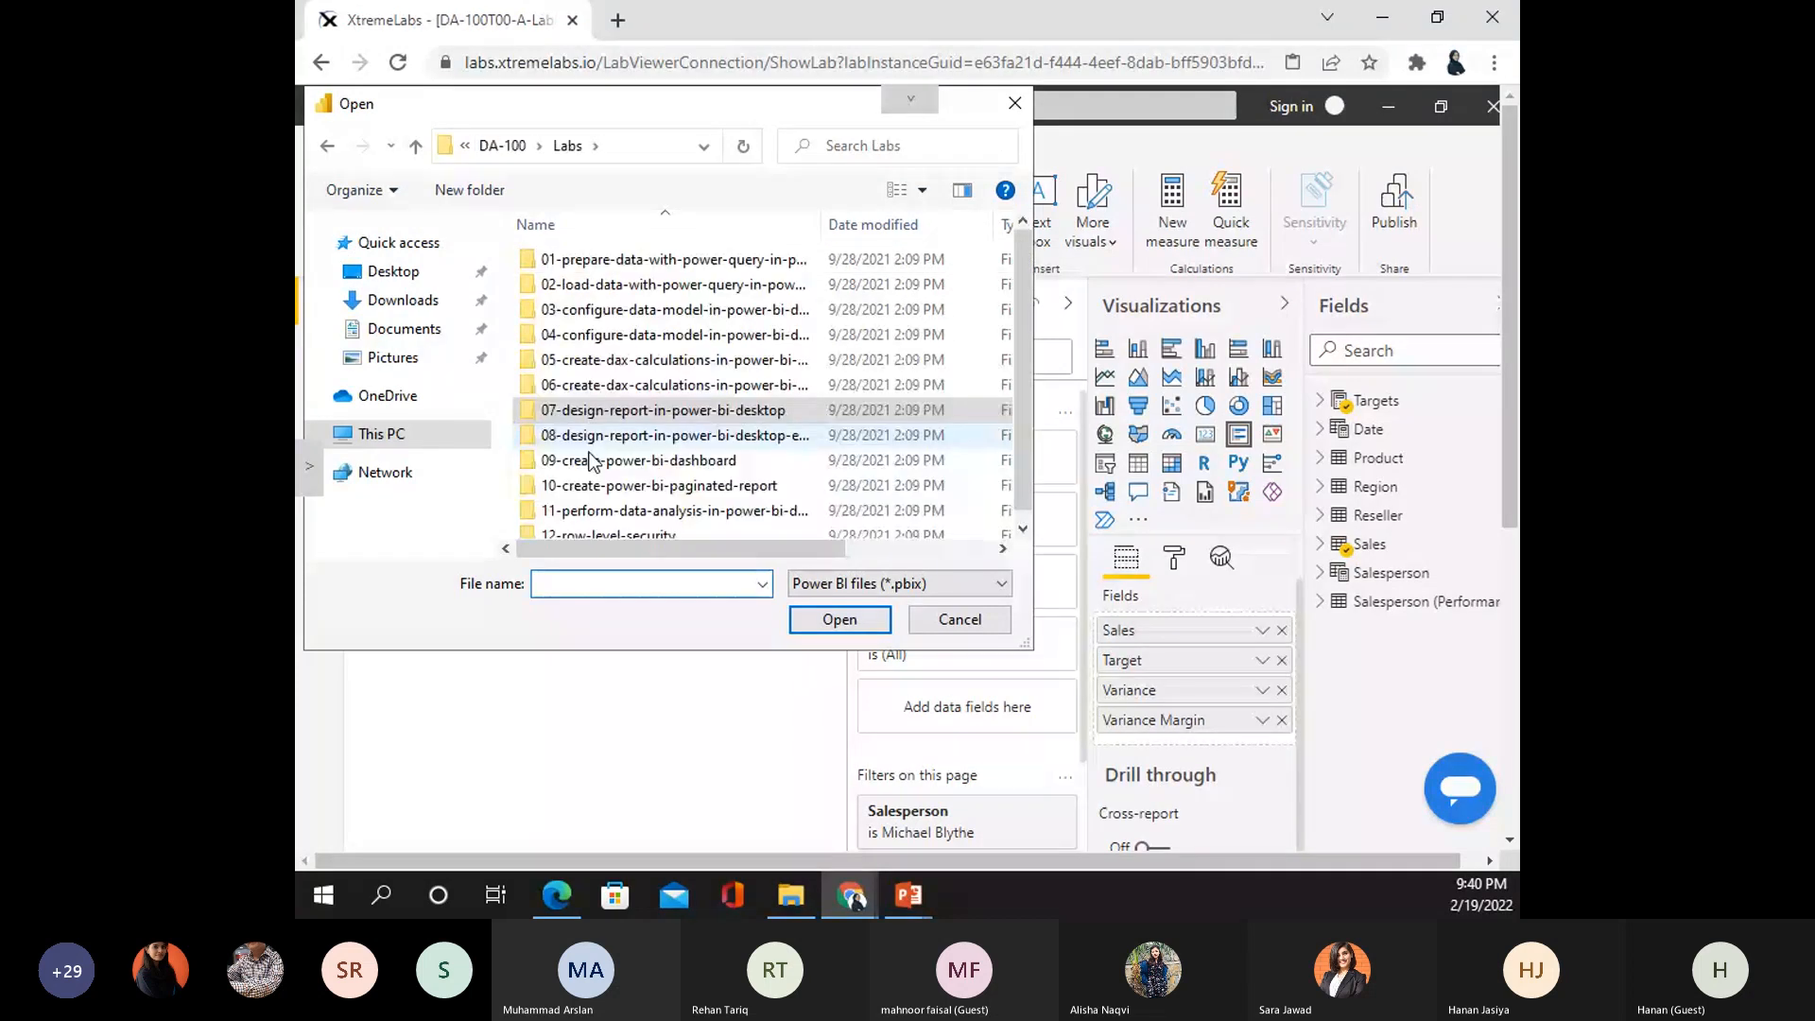
pyautogui.doubleClick(588, 441)
pyautogui.doubleClick(598, 261)
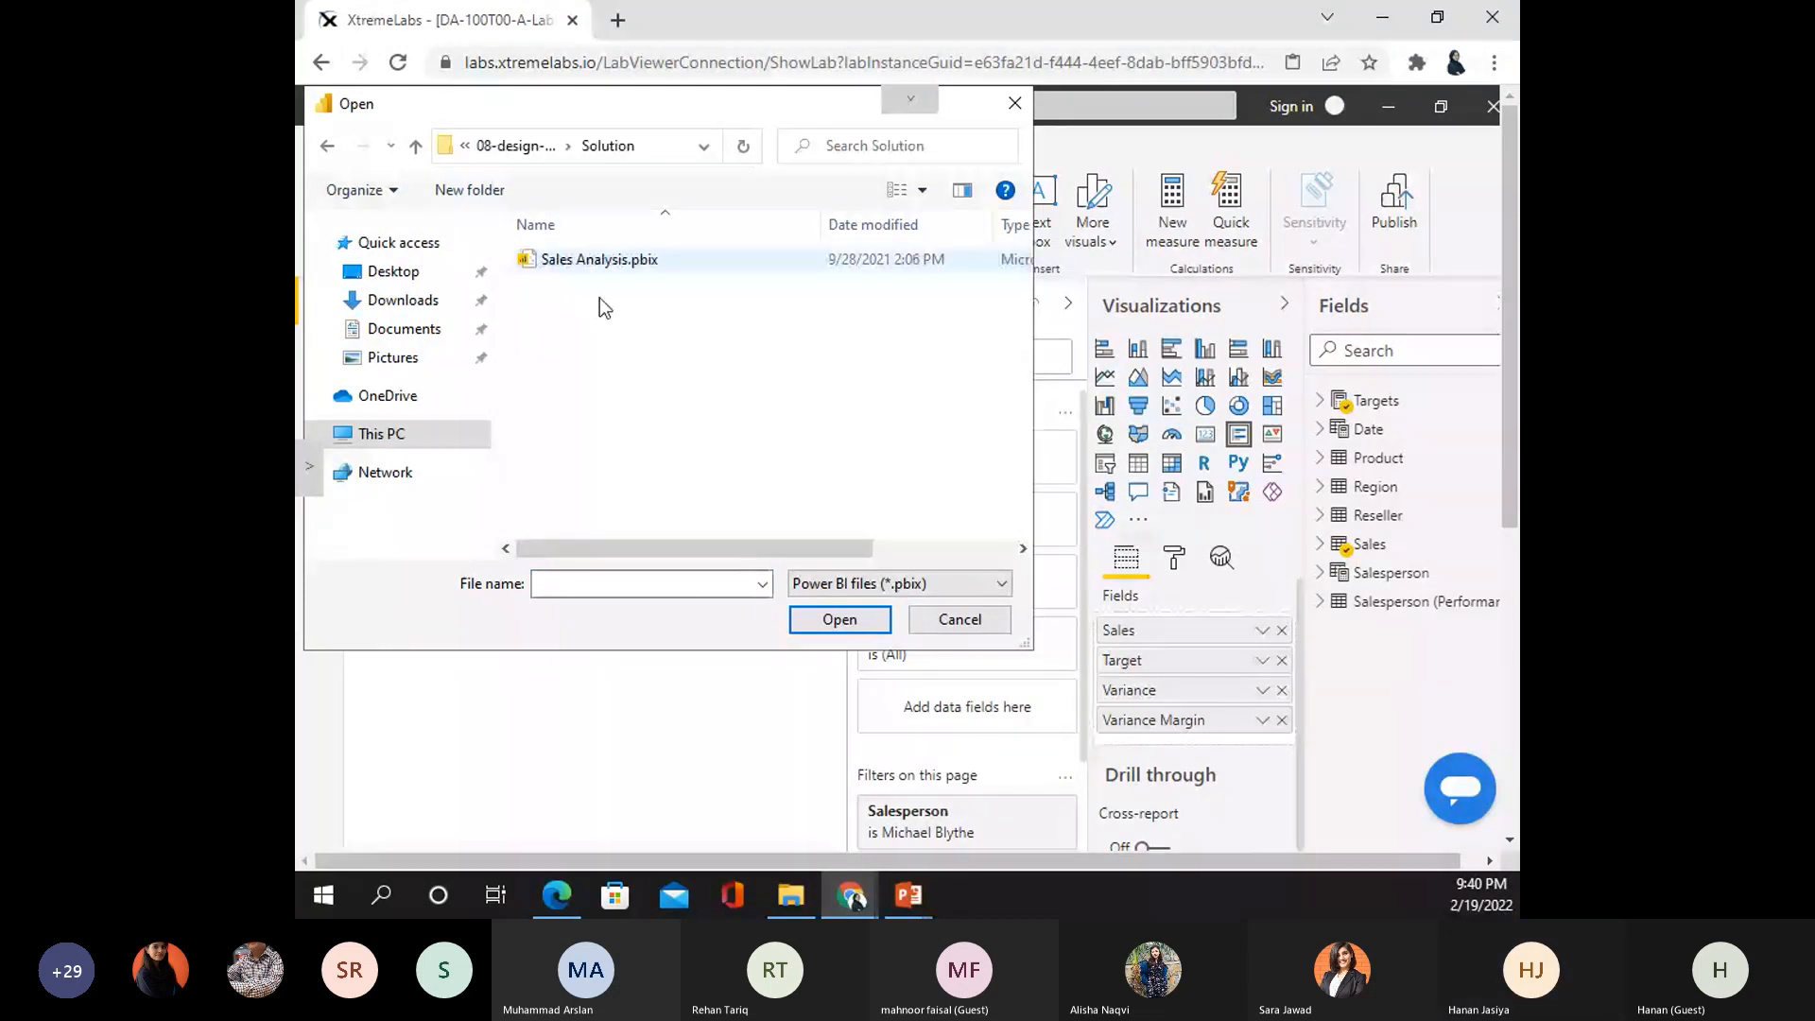
pyautogui.click(599, 259)
pyautogui.click(835, 616)
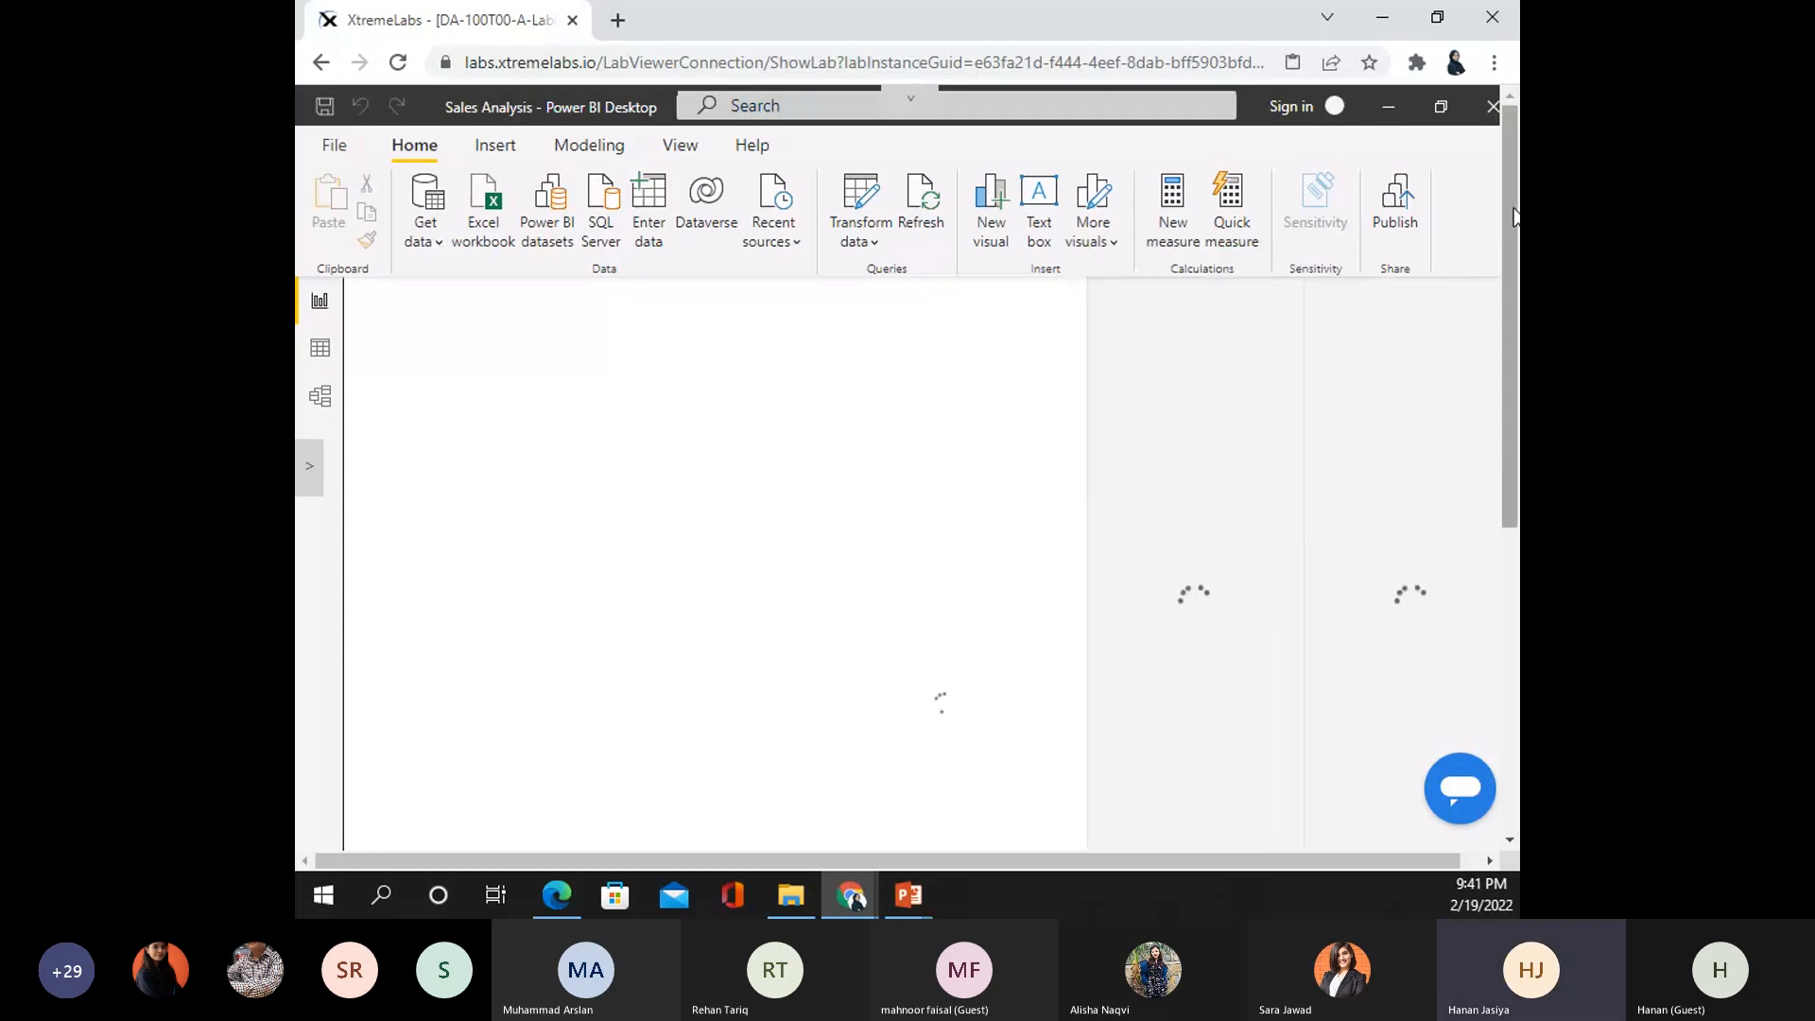
# - Look through the Profit and My Performance pages and the View options, ending on Product Details
pyautogui.moveTo(1512, 216); pyautogui.dragTo(1512, 288)
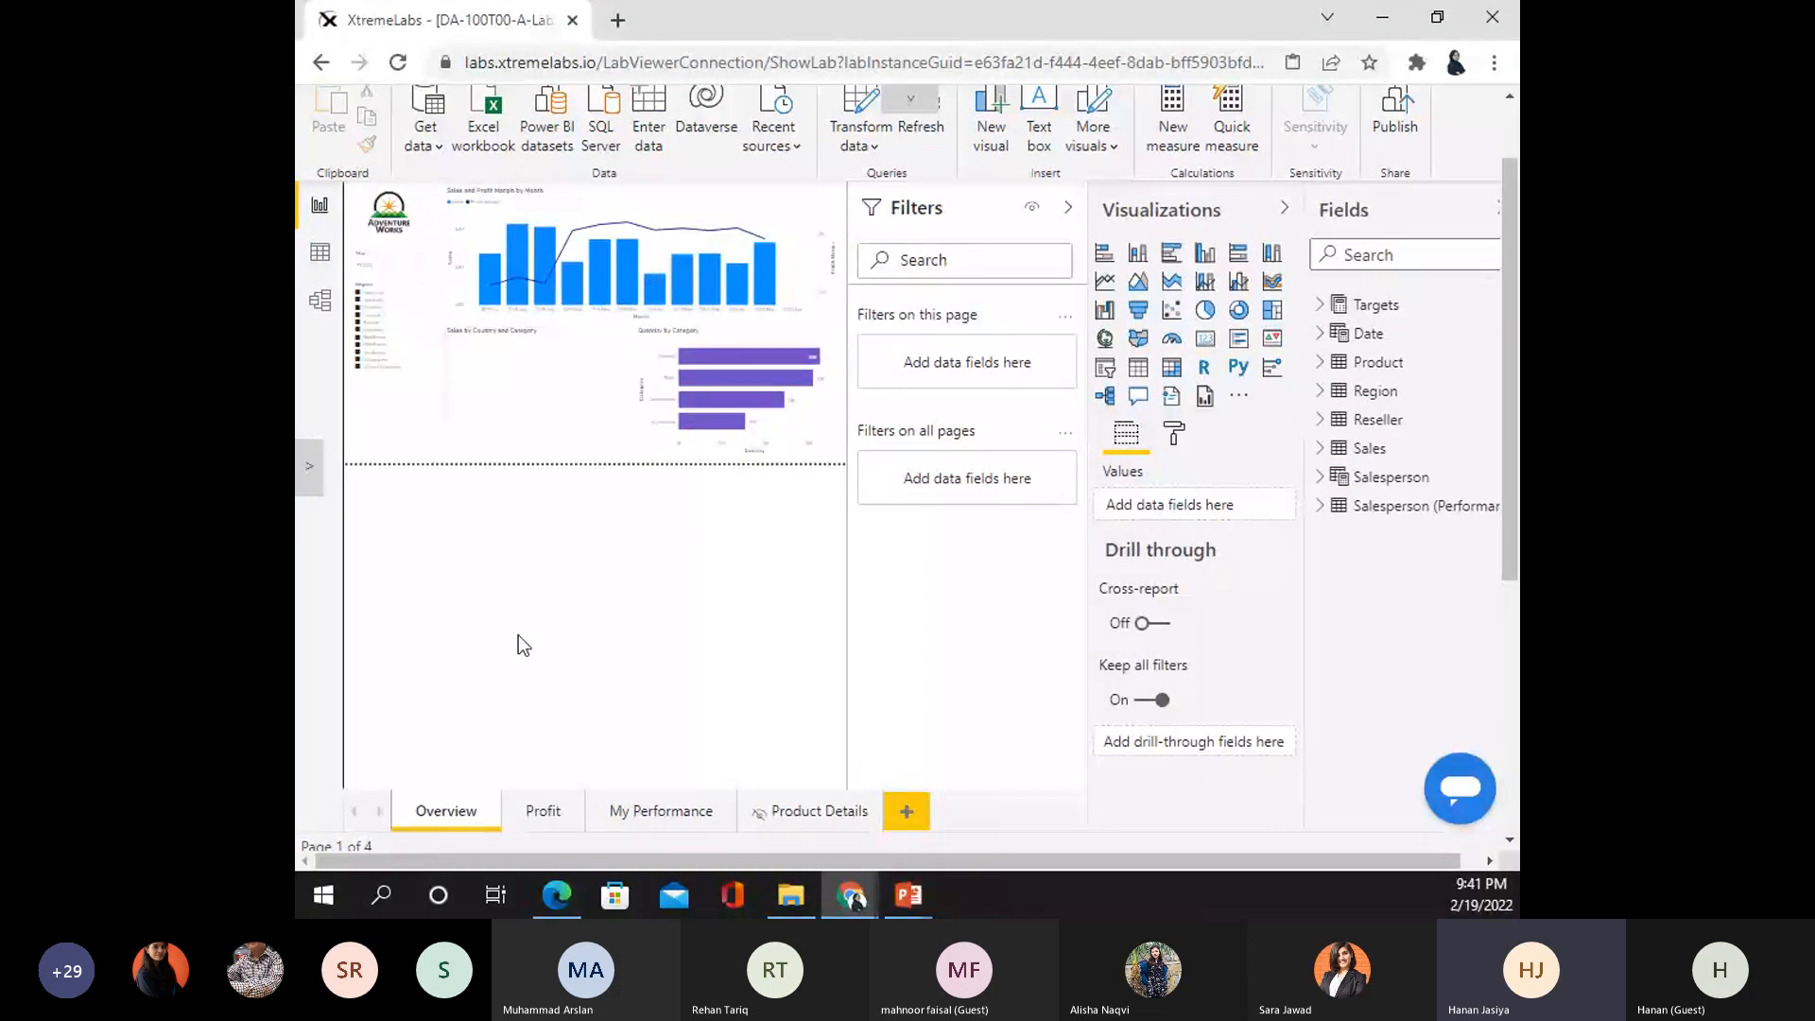
pyautogui.click(543, 811)
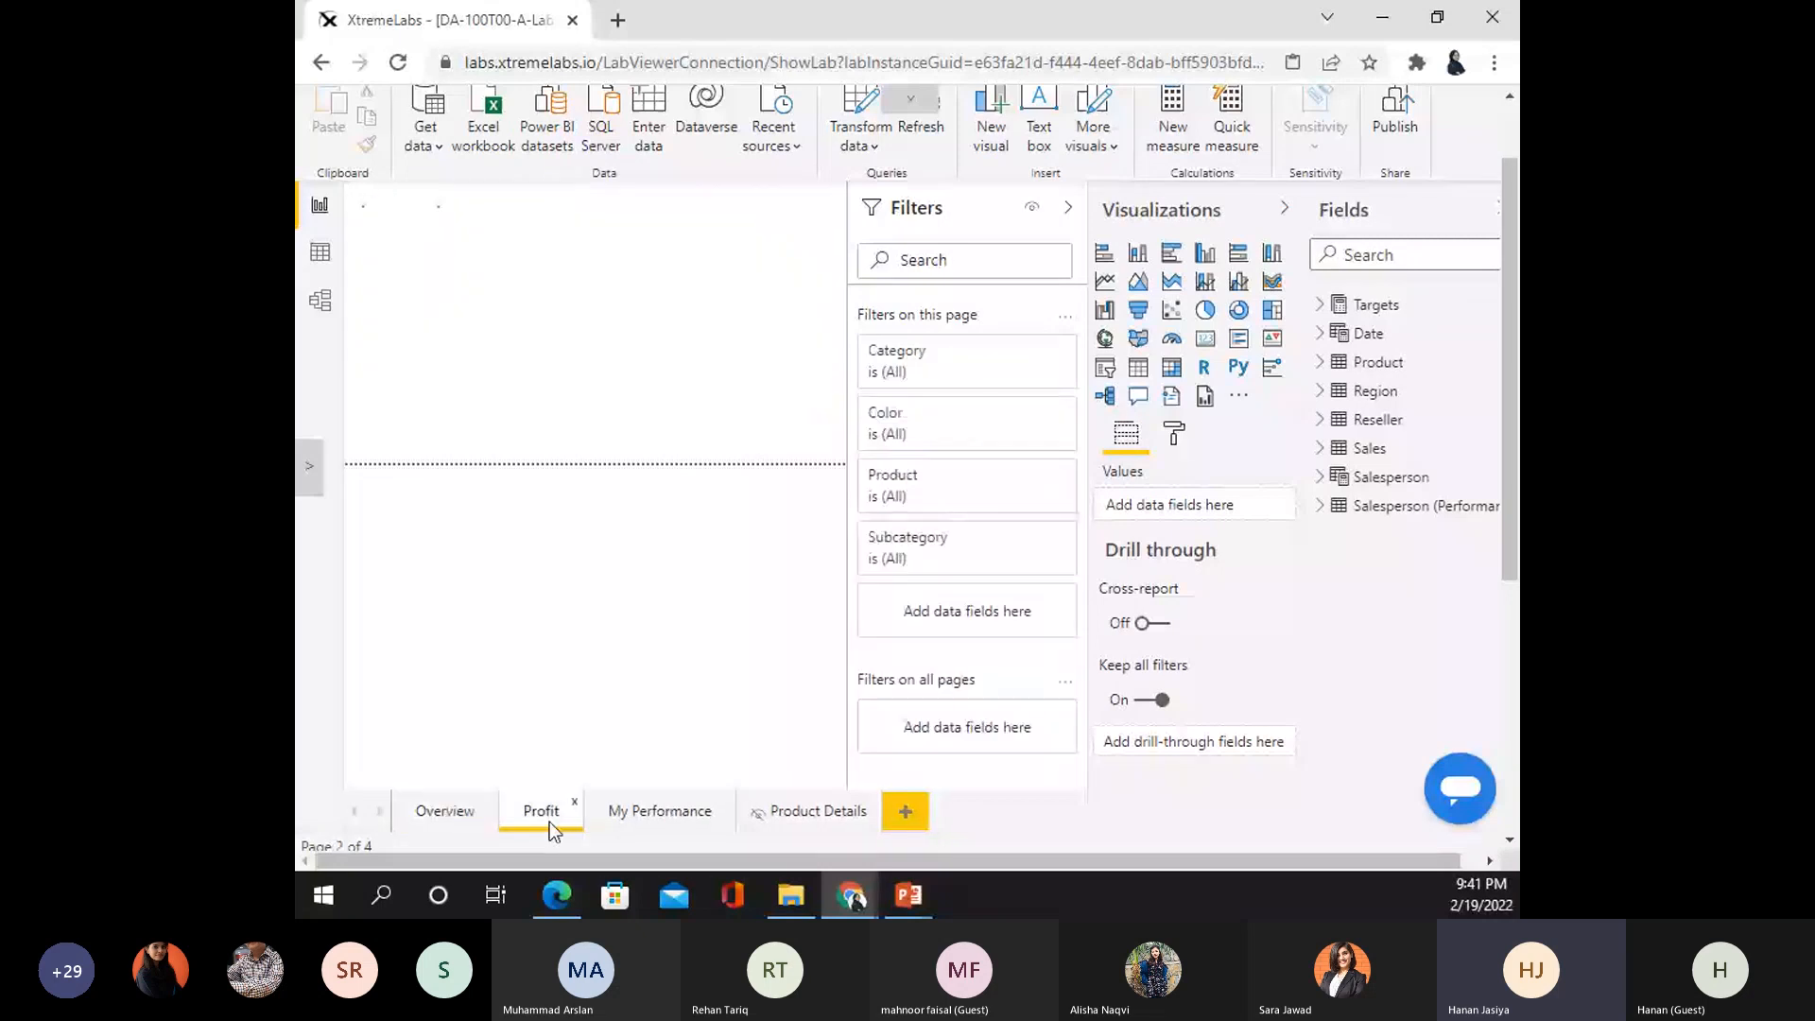
pyautogui.click(646, 824)
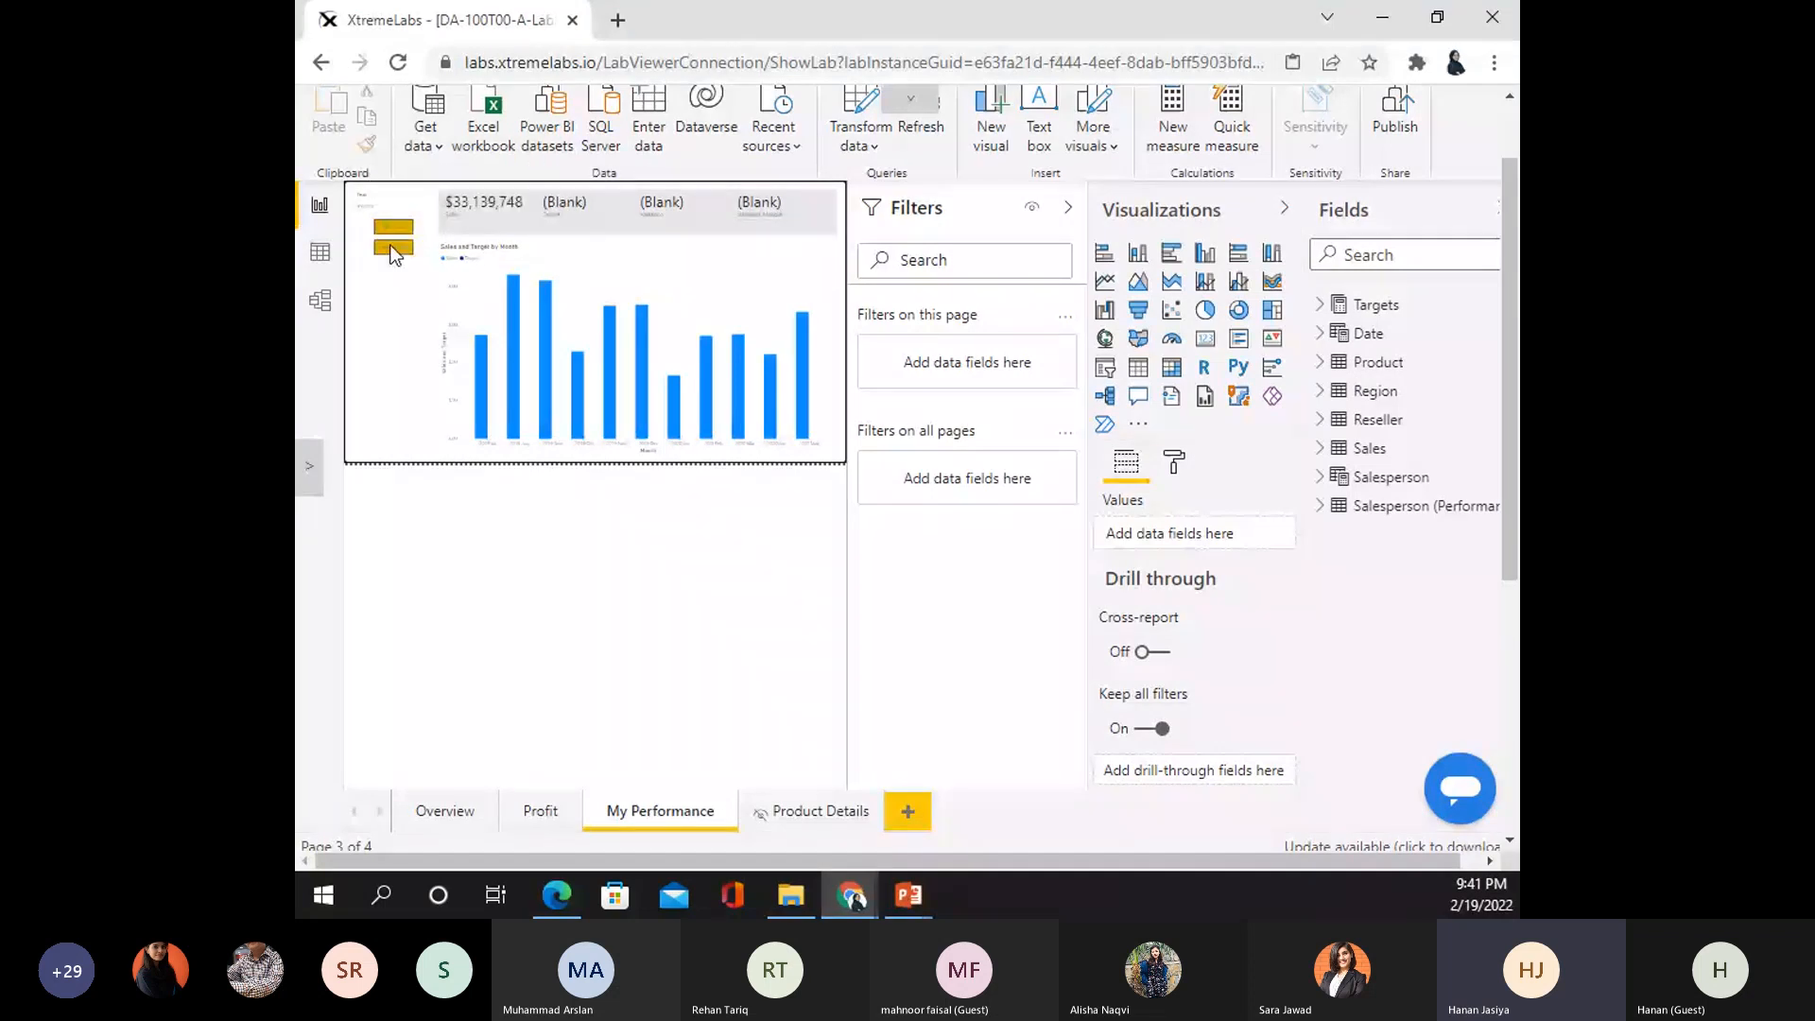
pyautogui.scroll(1, 509, 152)
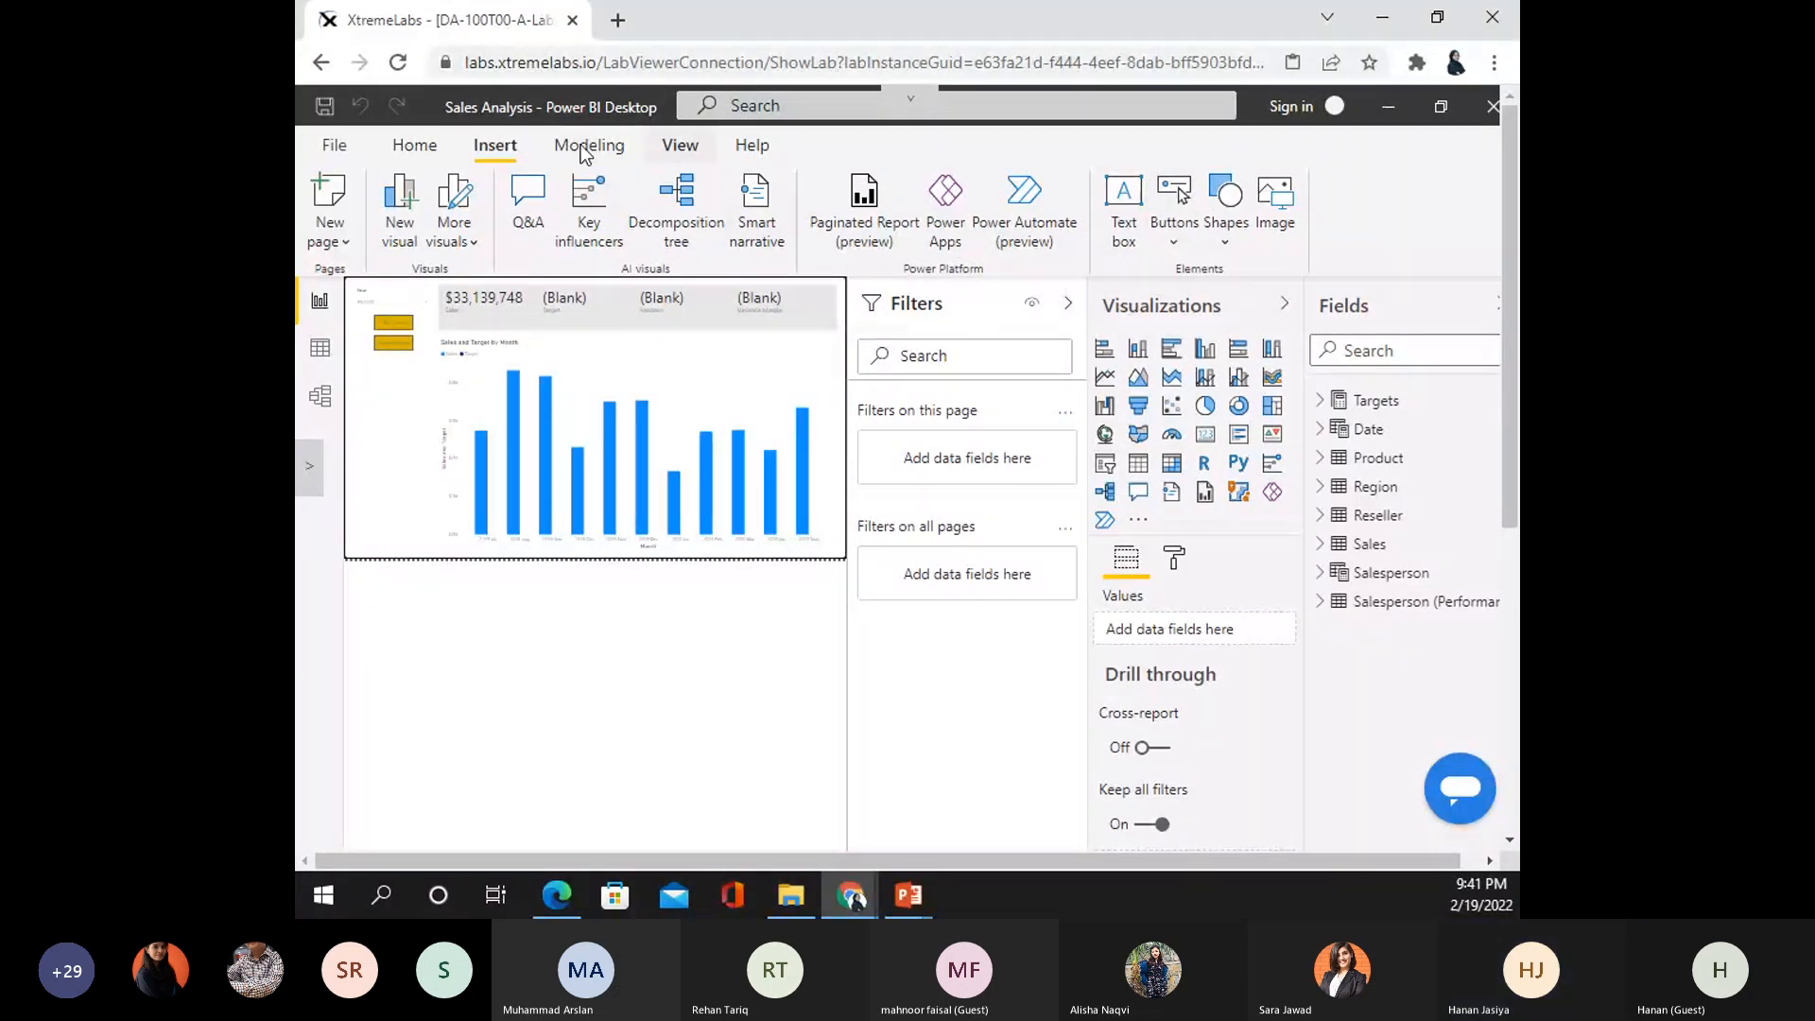
pyautogui.click(679, 149)
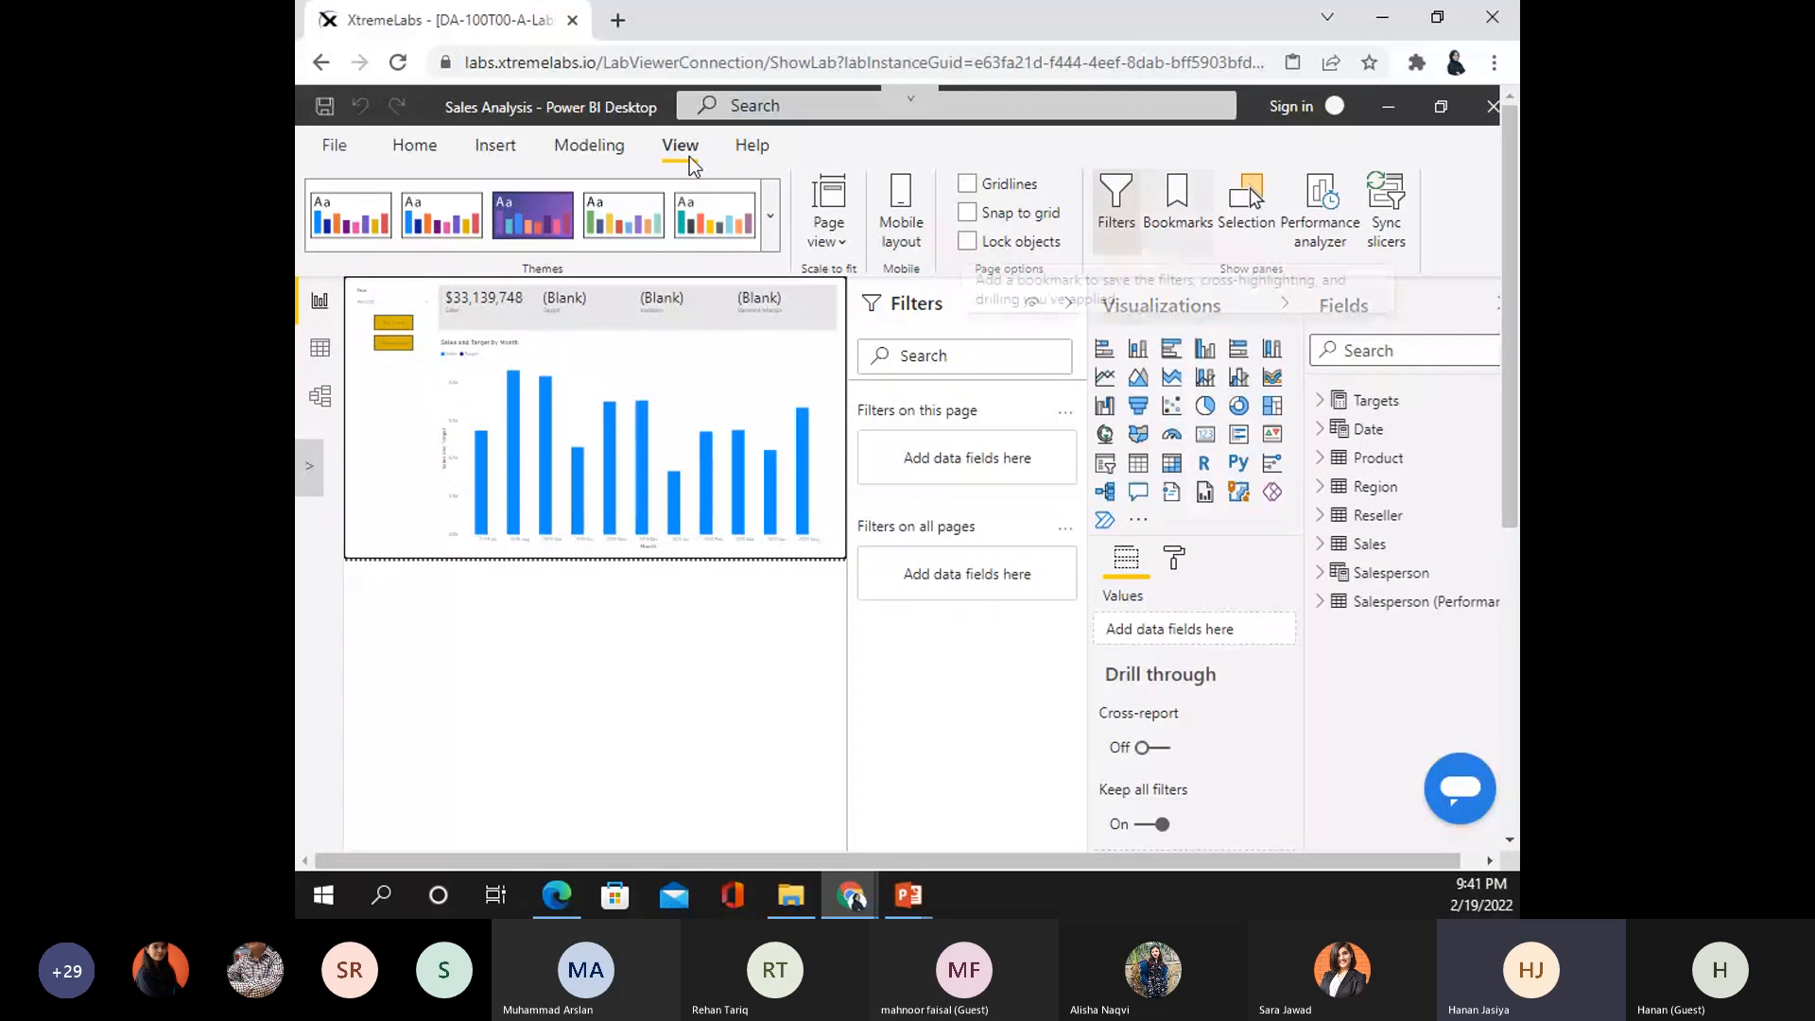
pyautogui.scroll(-3, 622, 495)
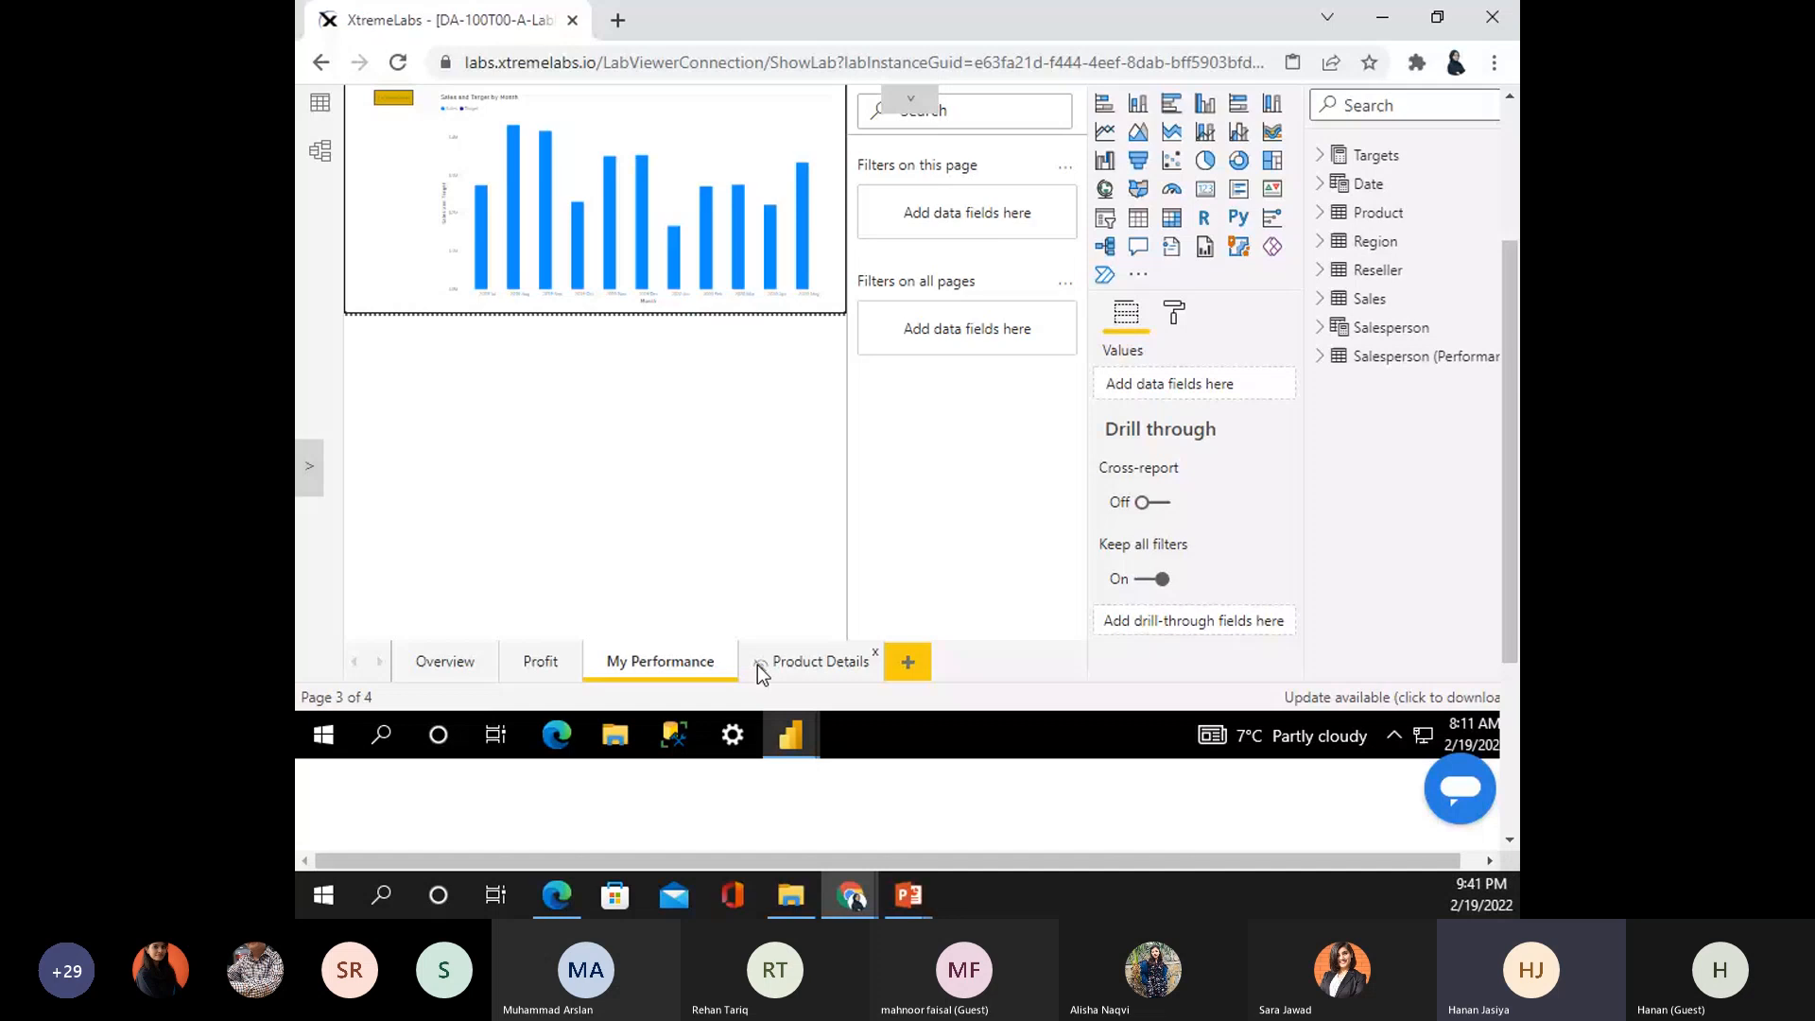
pyautogui.click(807, 666)
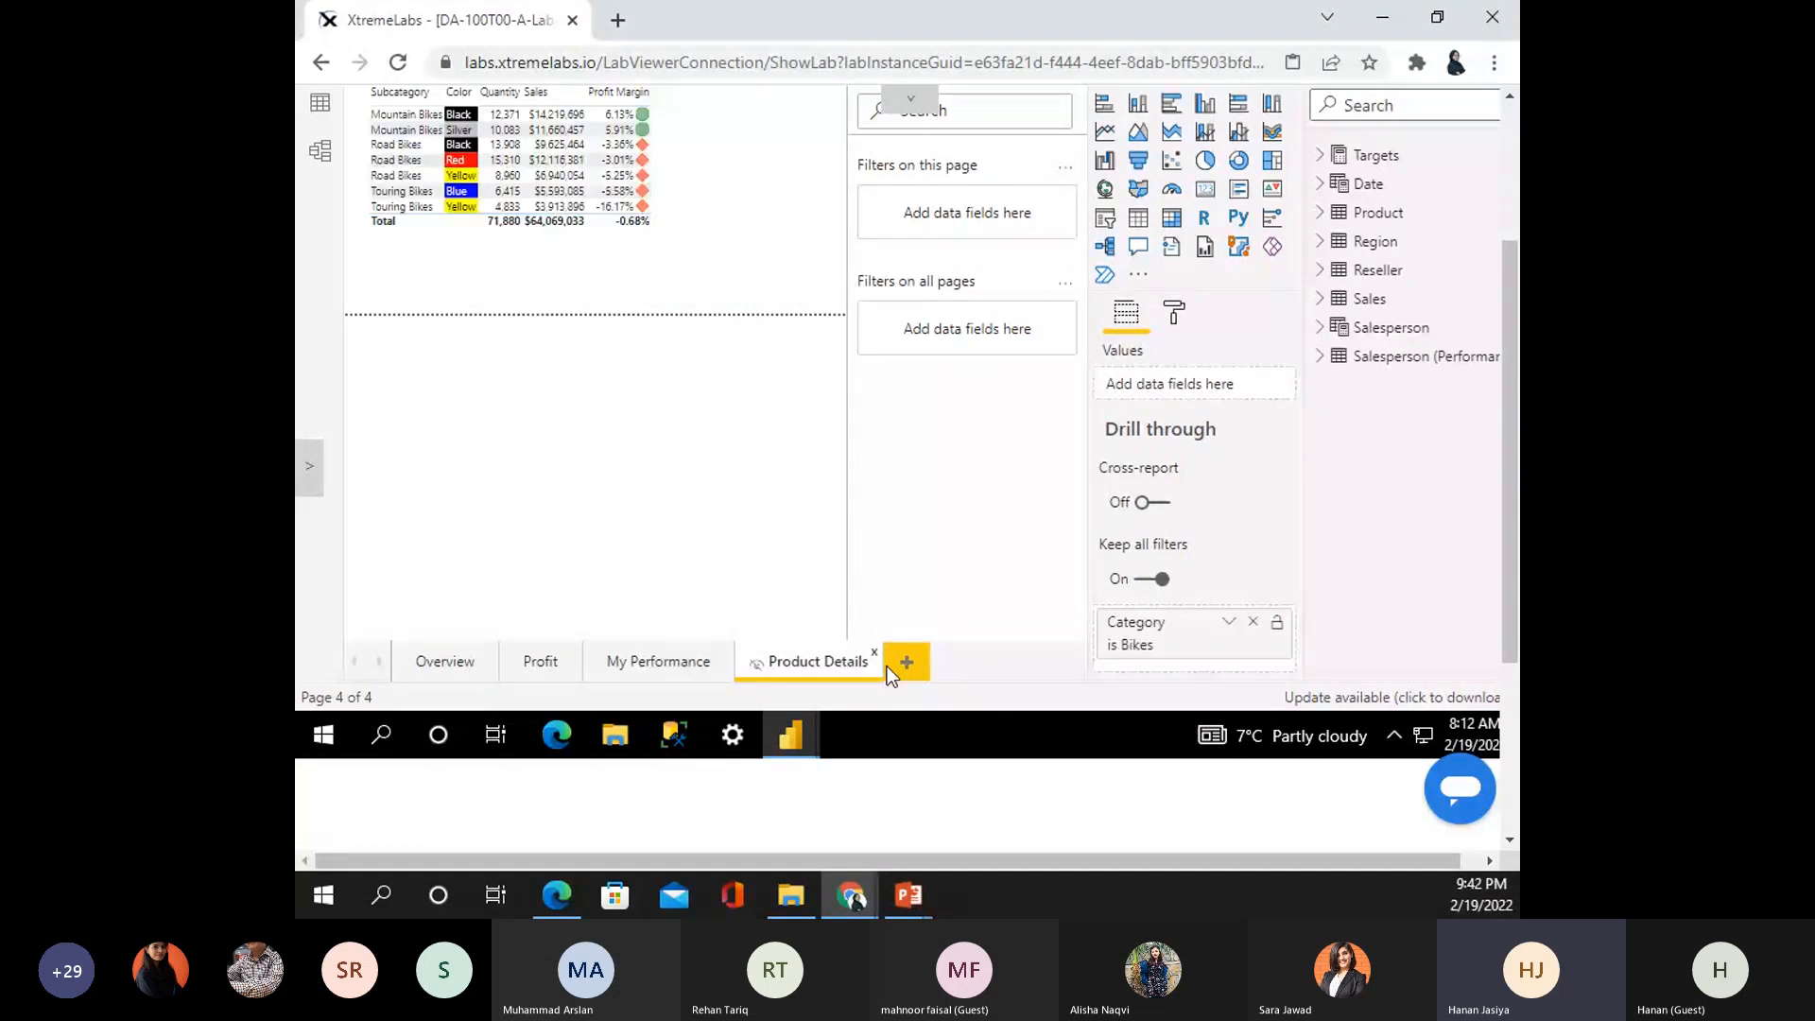
pyautogui.scroll(3, 411, 395)
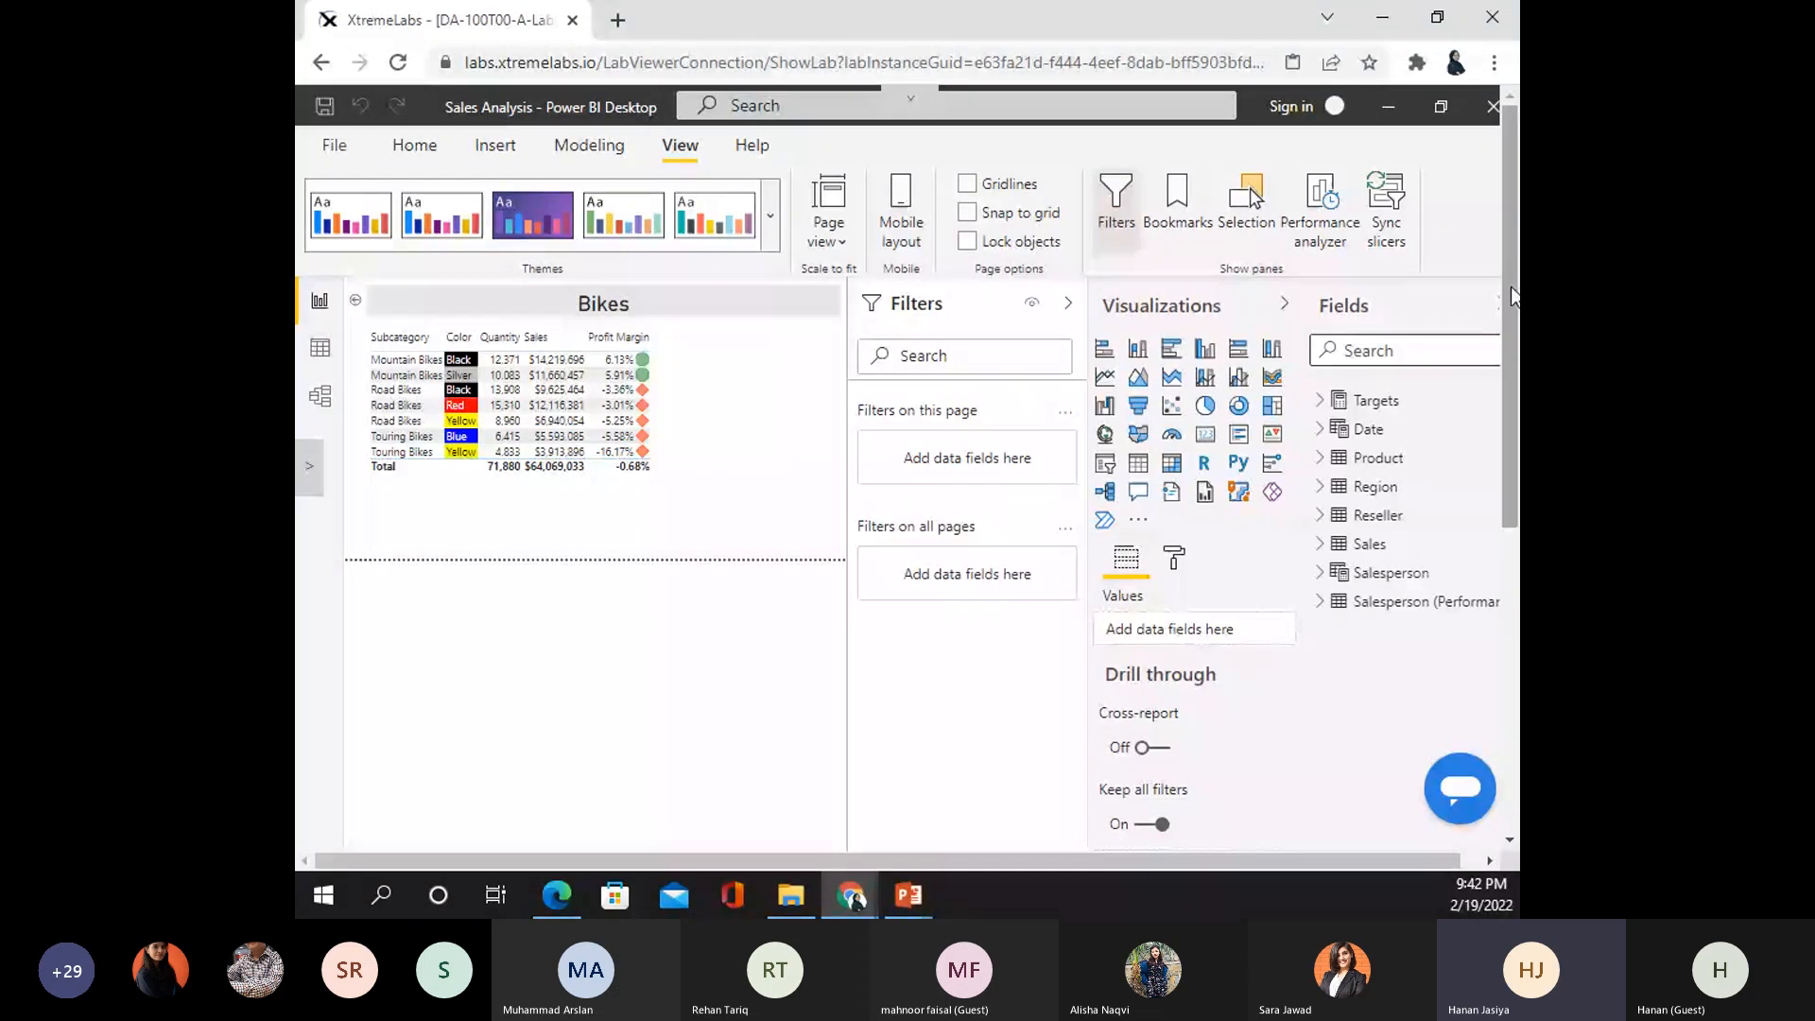
pyautogui.scroll(-1, 1510, 296)
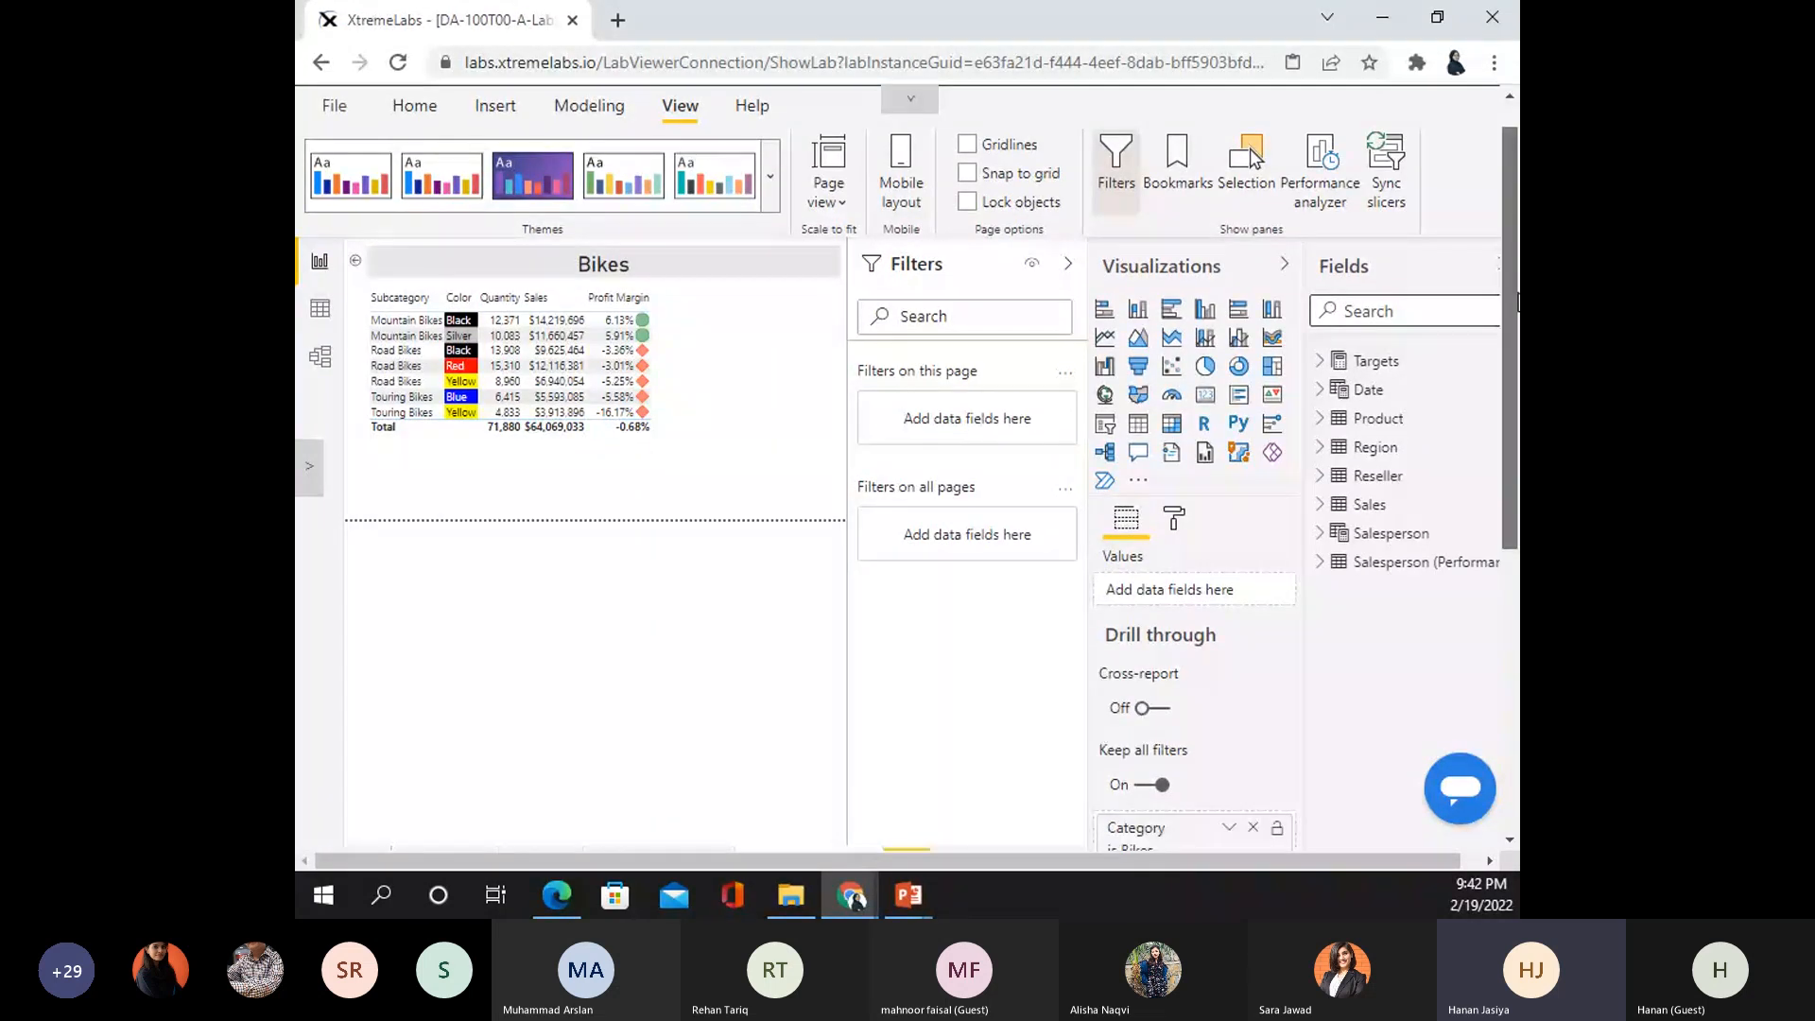
pyautogui.scroll(1, 1517, 302)
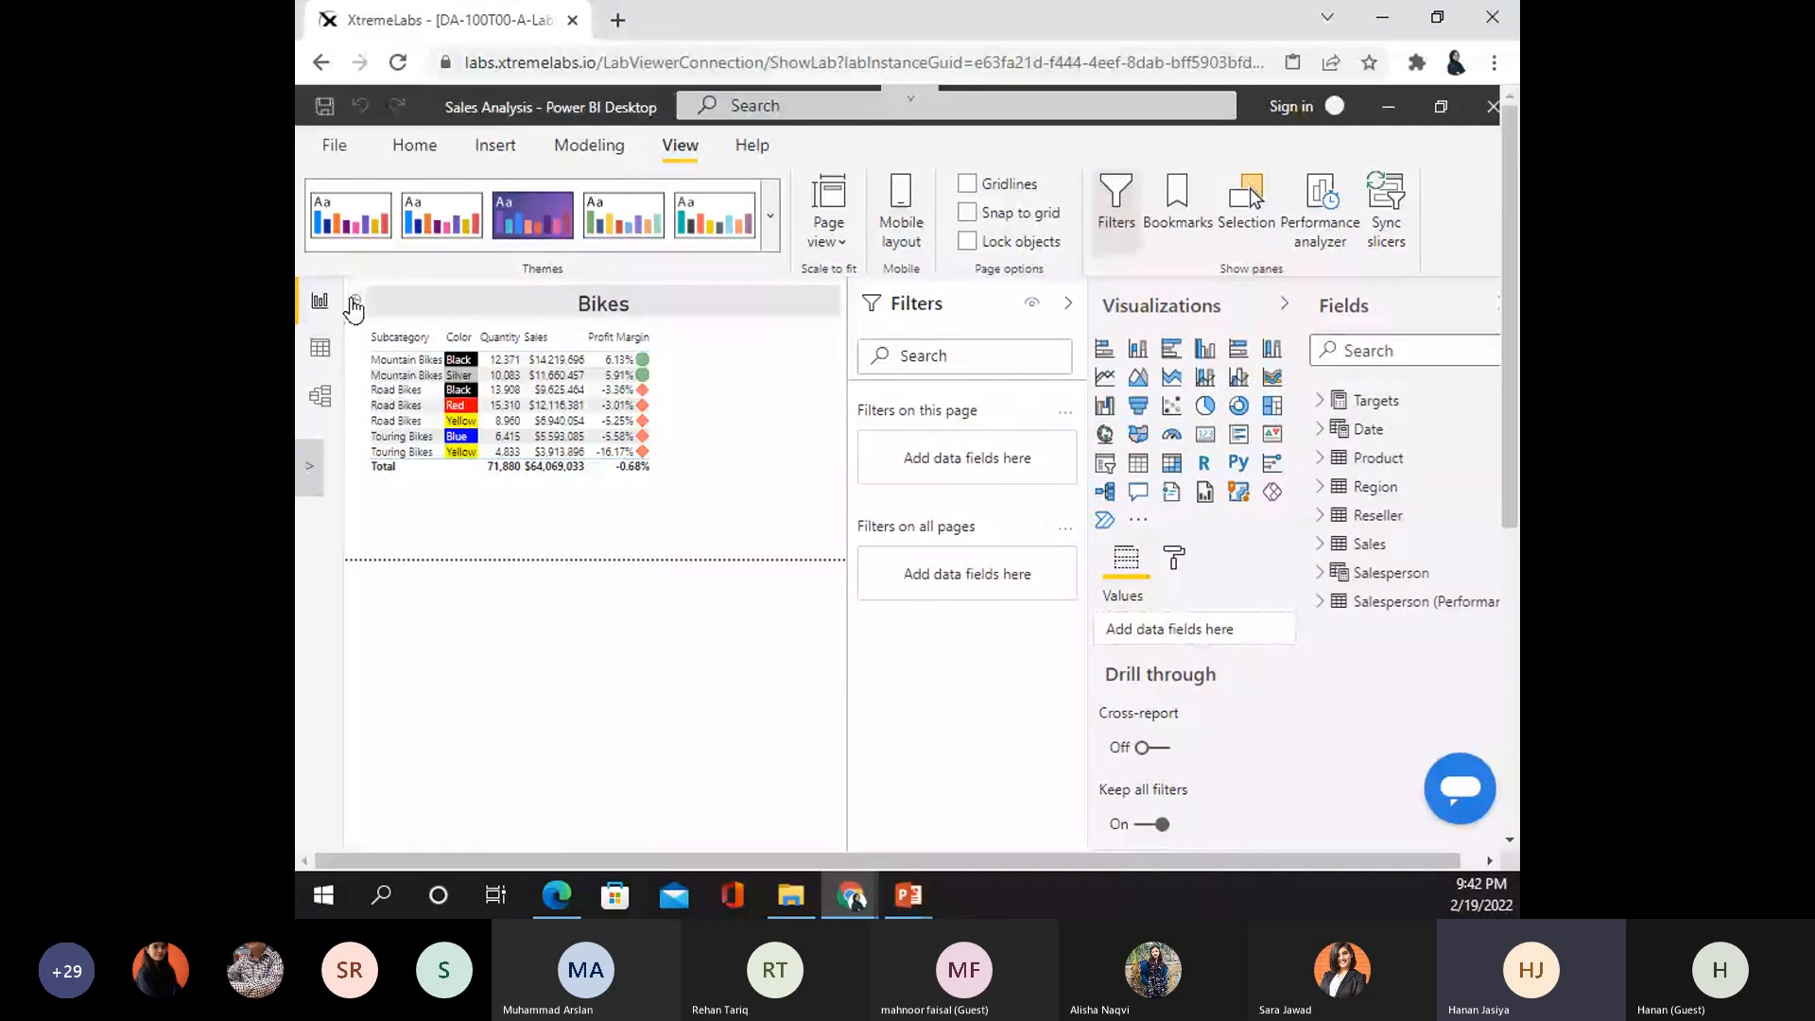
# - Select the button beside the Bikes title, then the Bikes product table
pyautogui.click(356, 302)
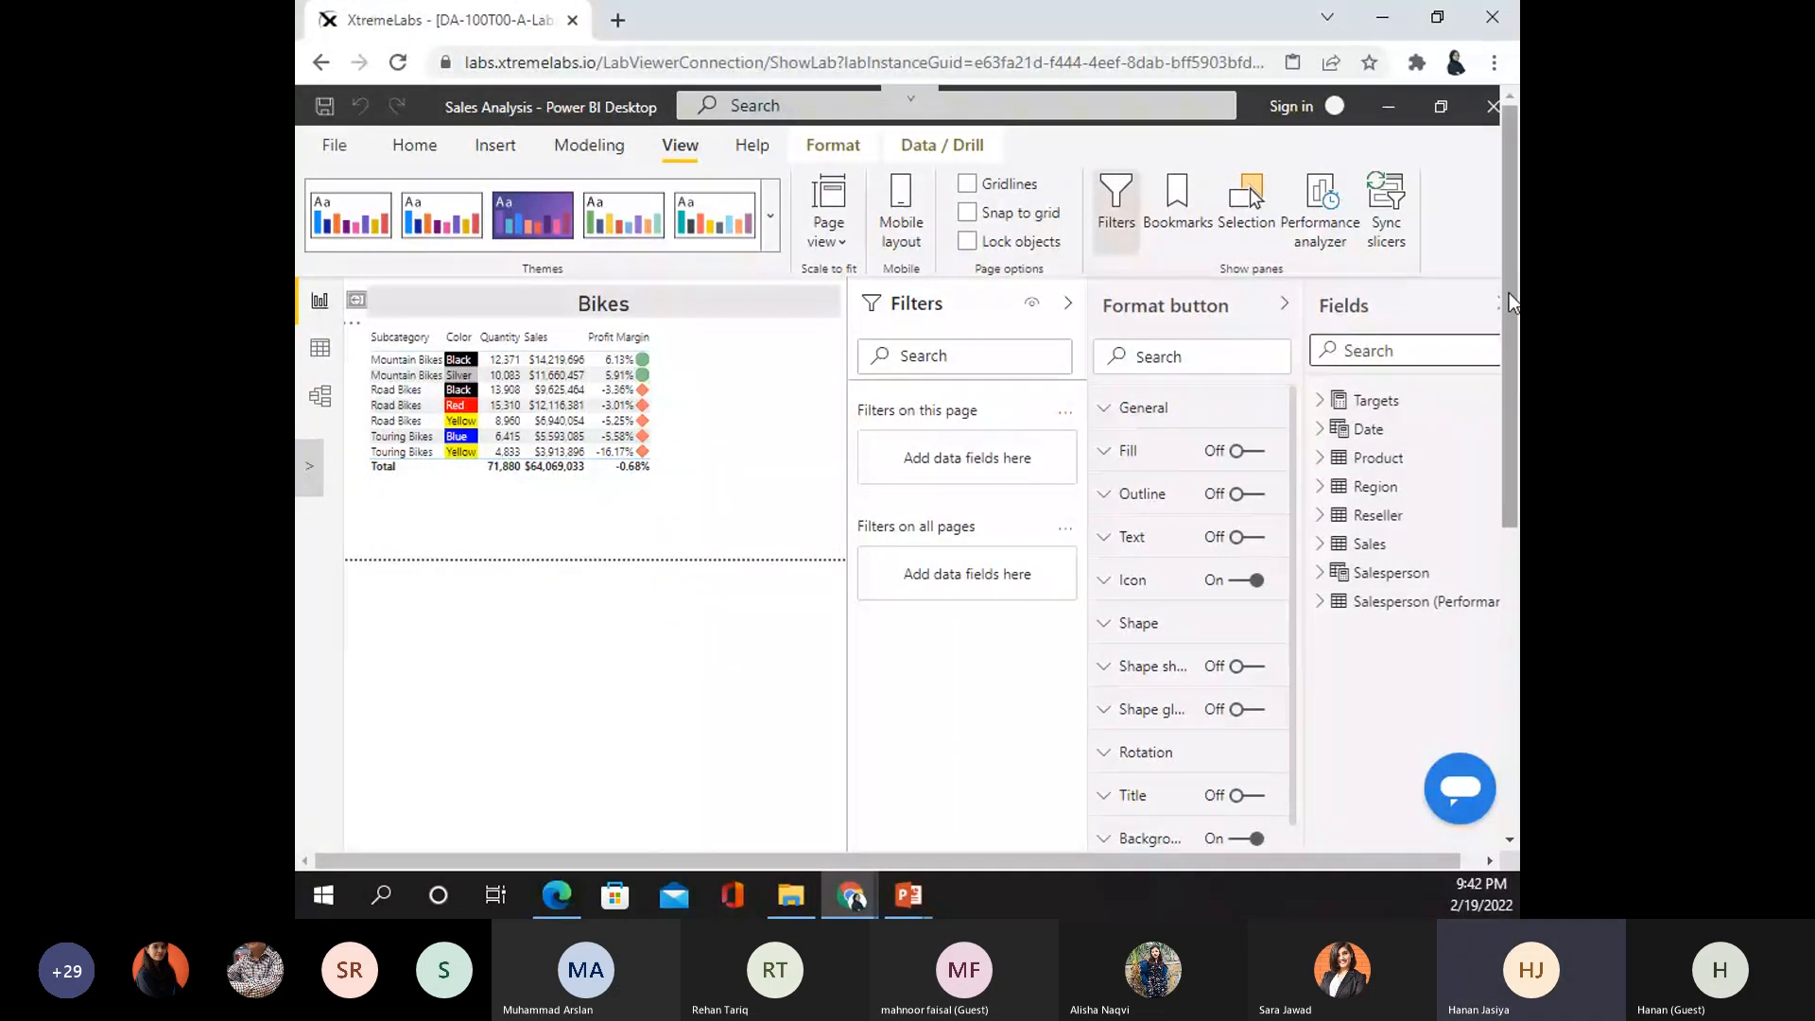
pyautogui.scroll(-2, 699, 501)
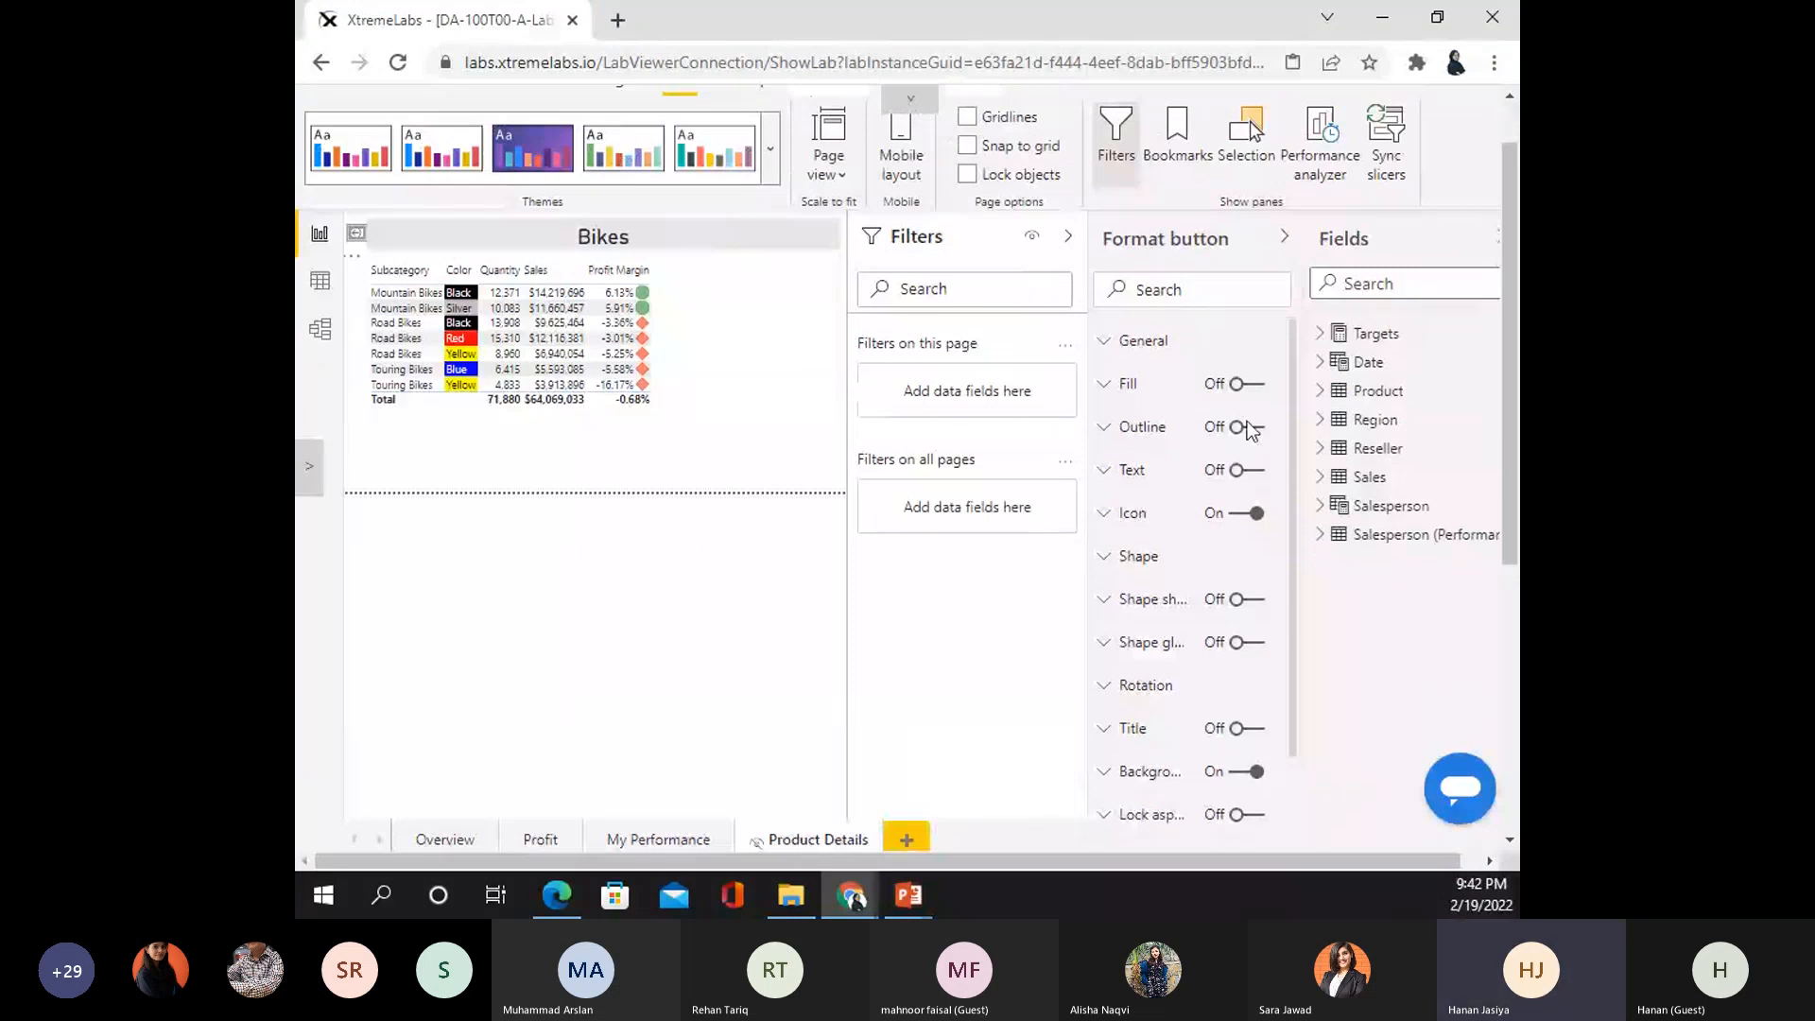
pyautogui.click(527, 312)
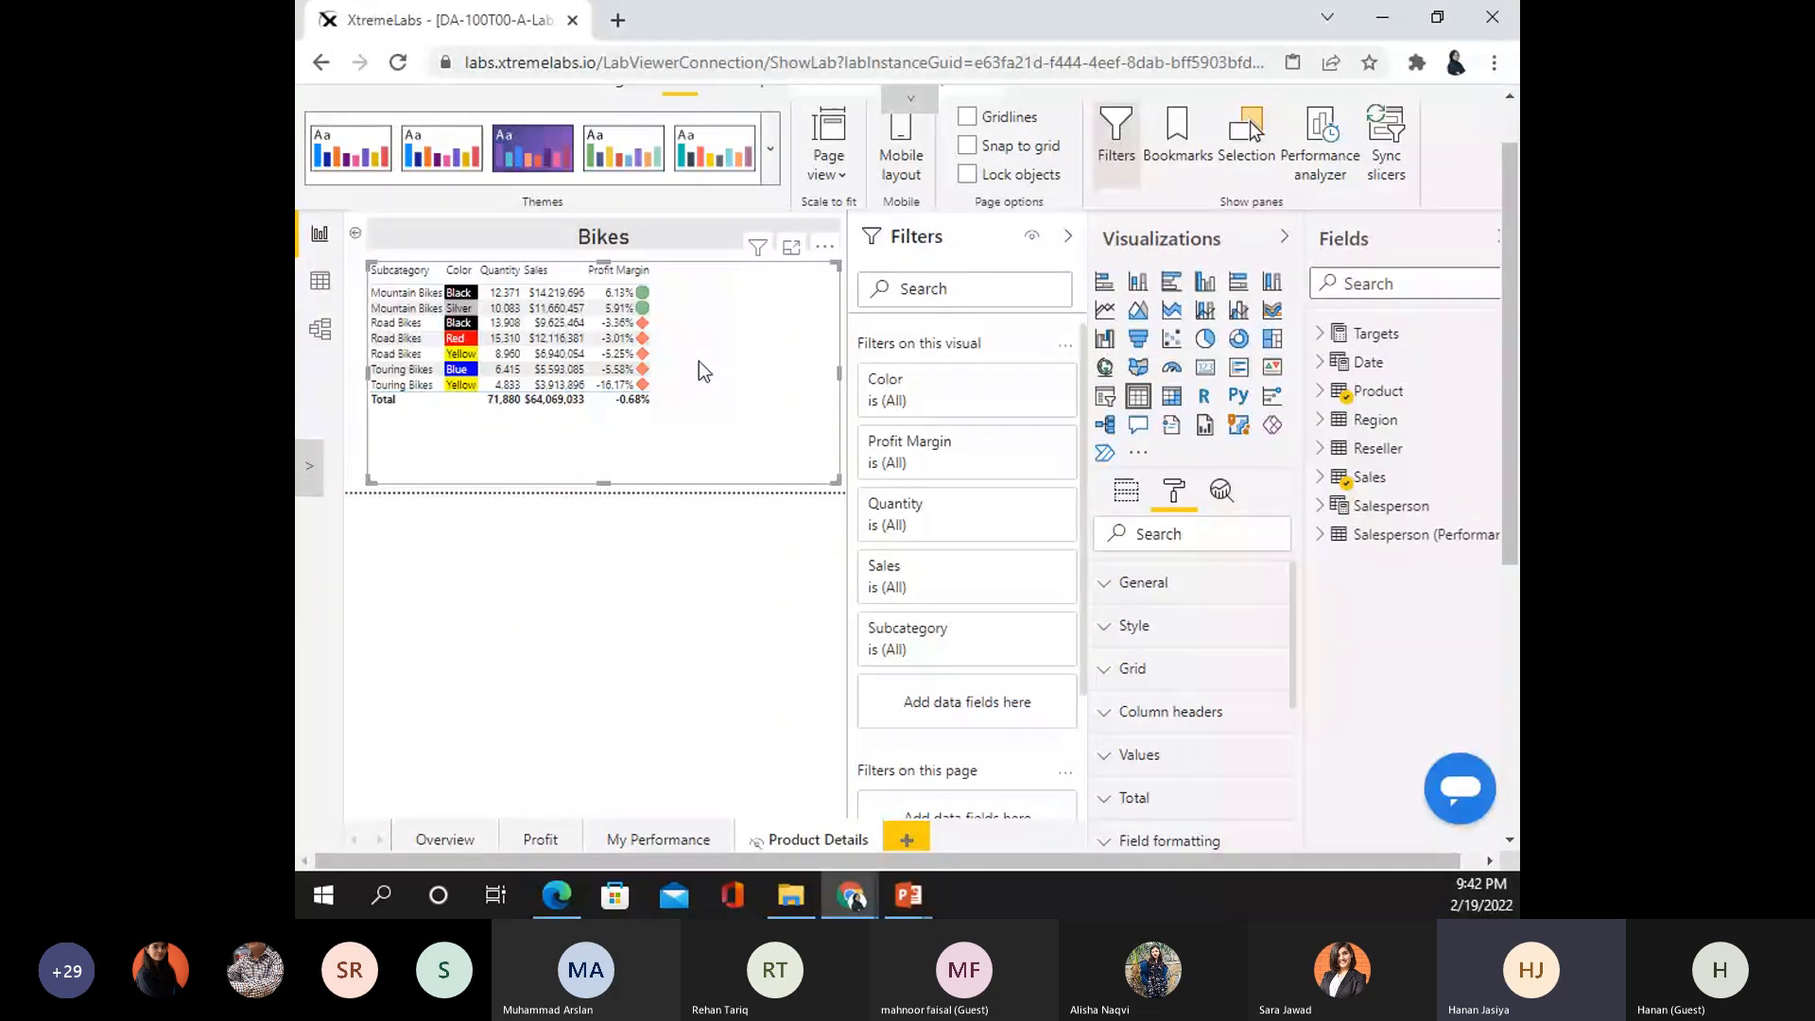
# - Sort the Bikes table by Profit Margin, highest first
pyautogui.scroll(-3, 1160, 697)
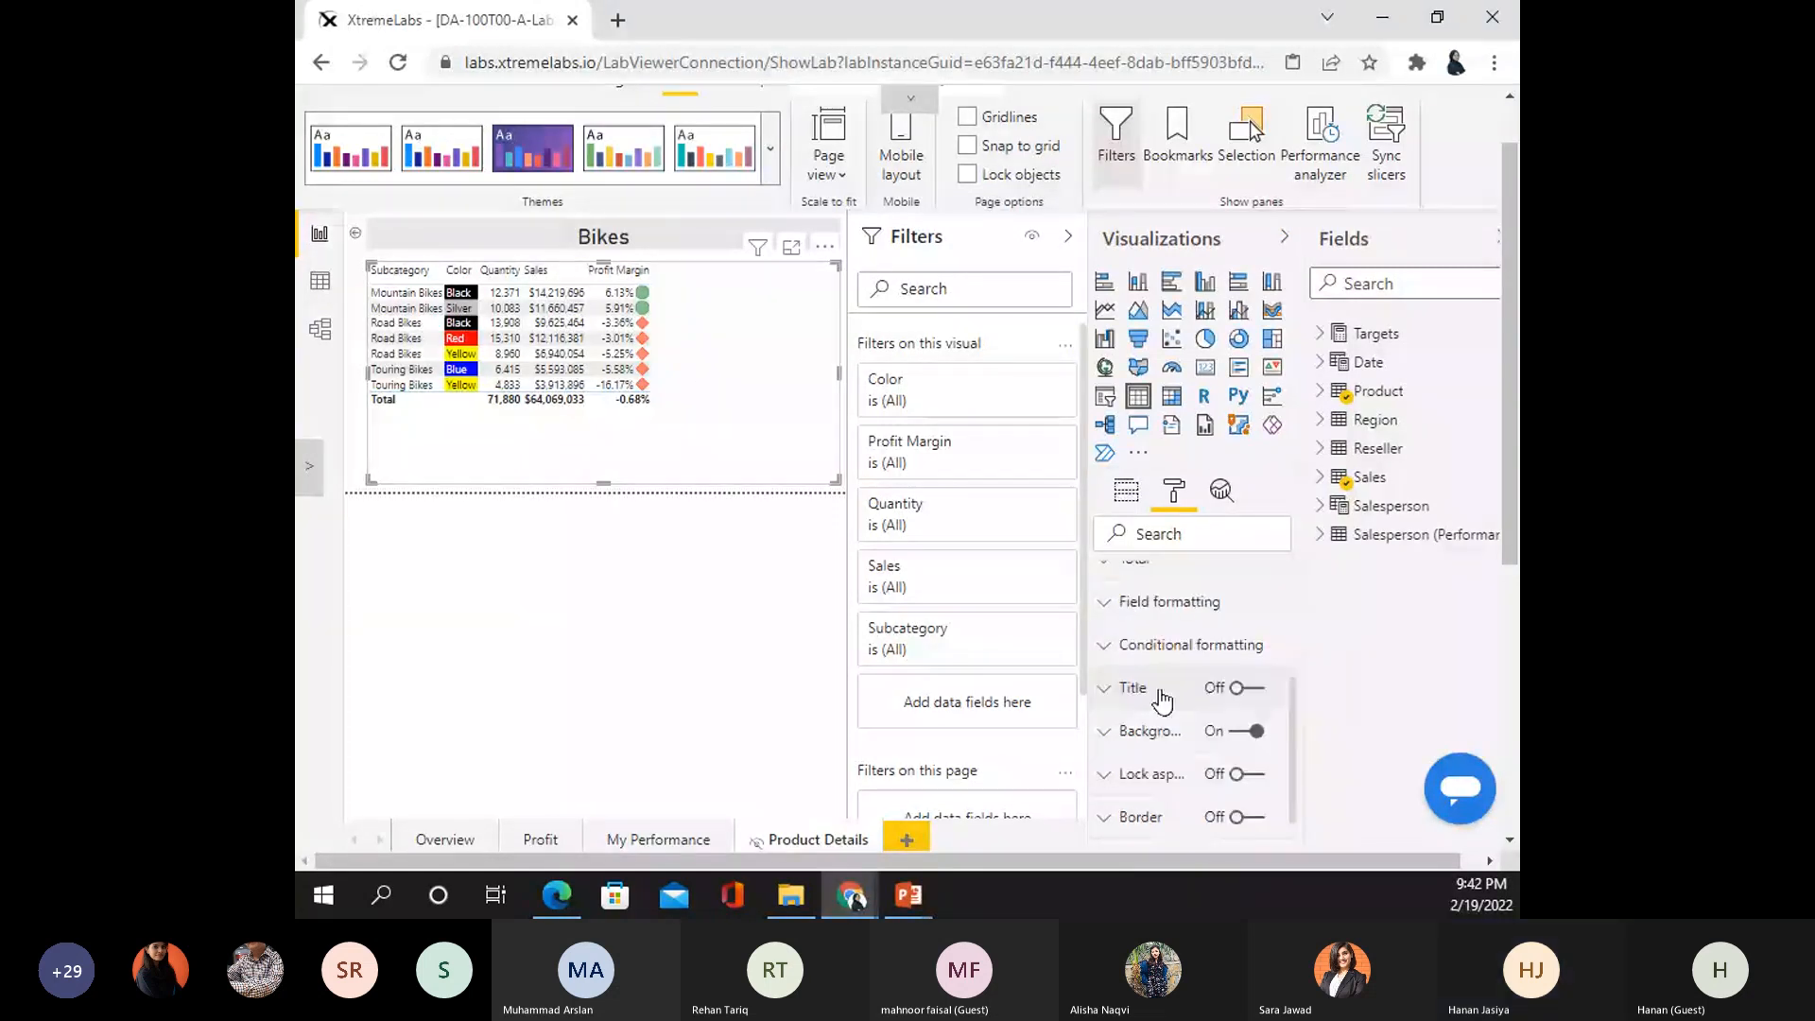
pyautogui.scroll(-2, 1162, 699)
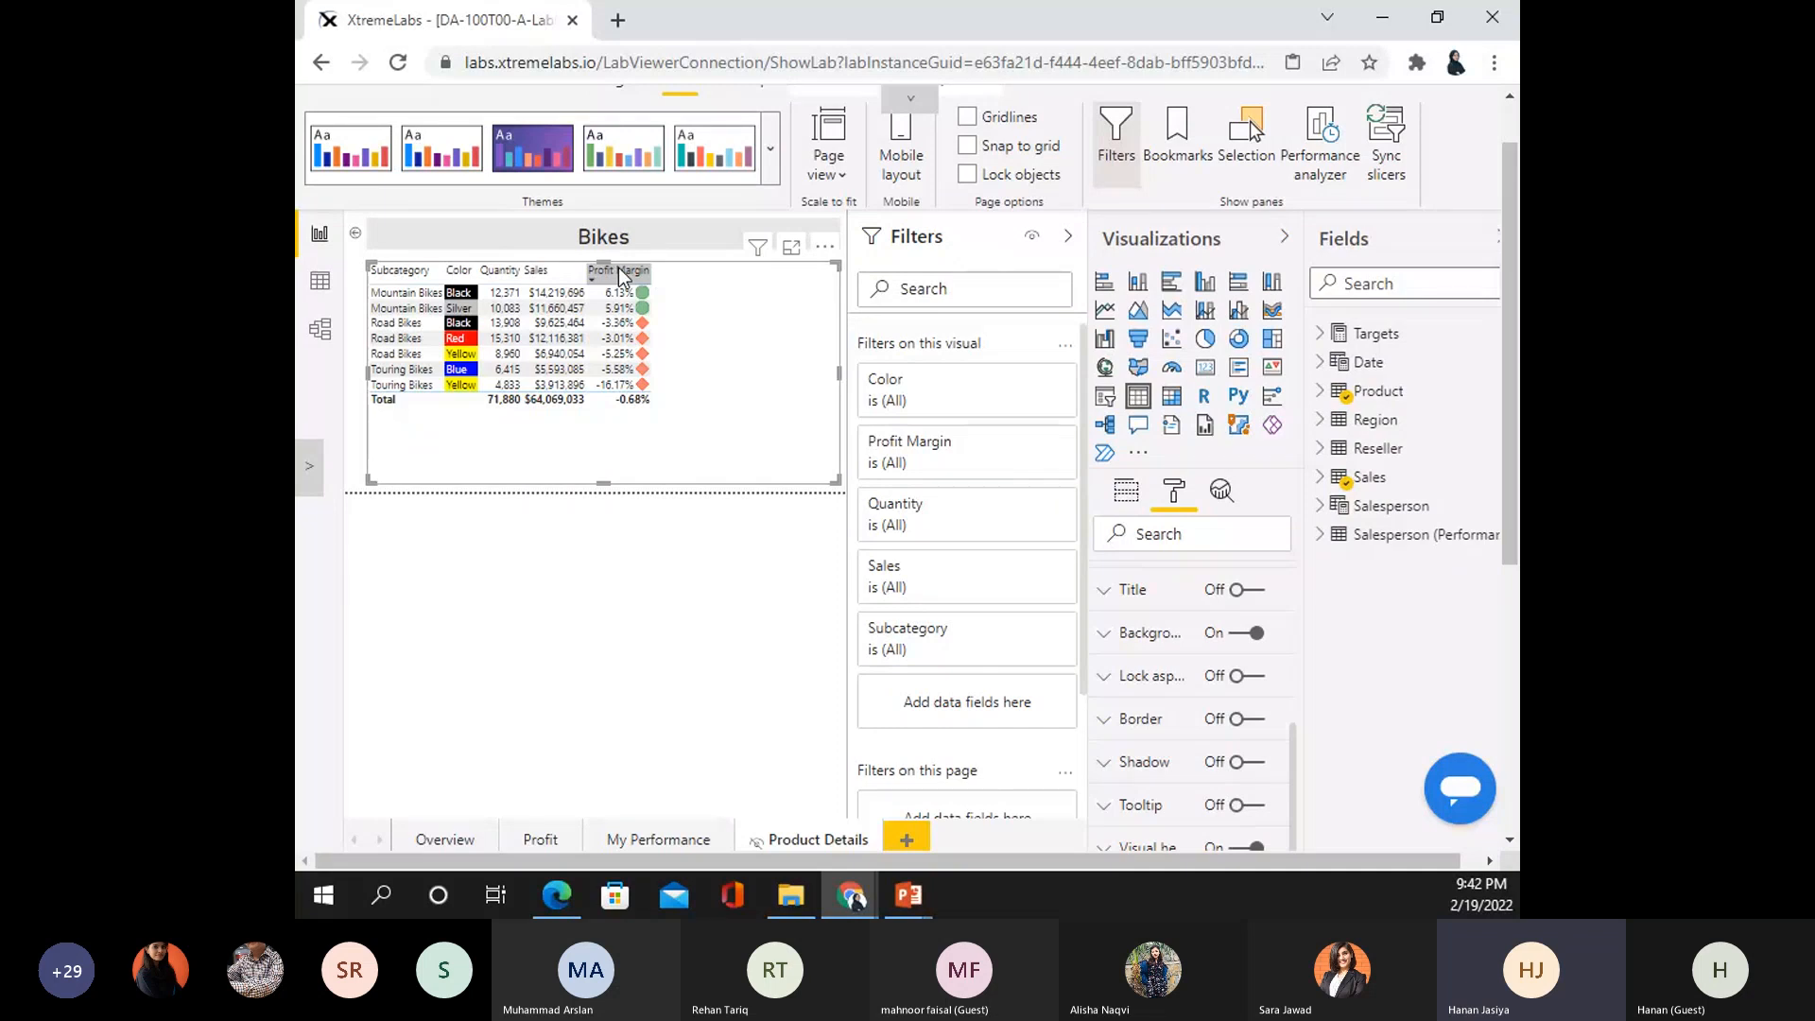
pyautogui.click(624, 271)
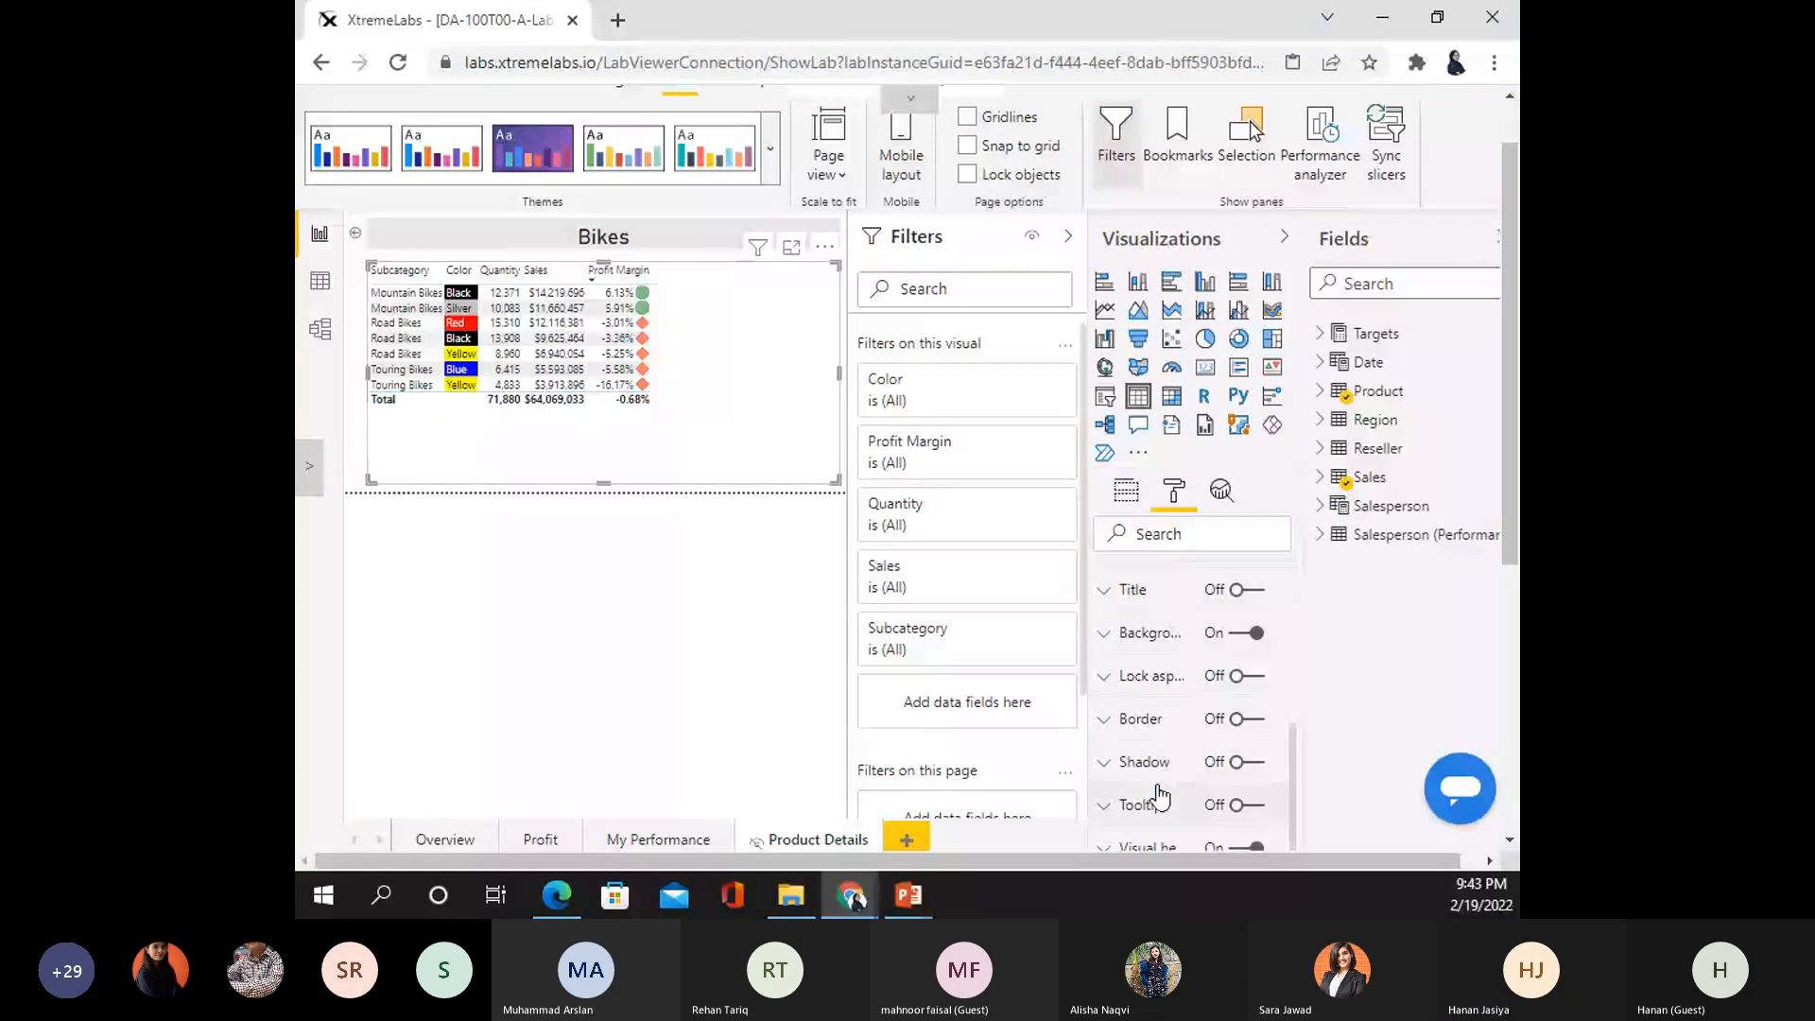
pyautogui.scroll(5, 1160, 797)
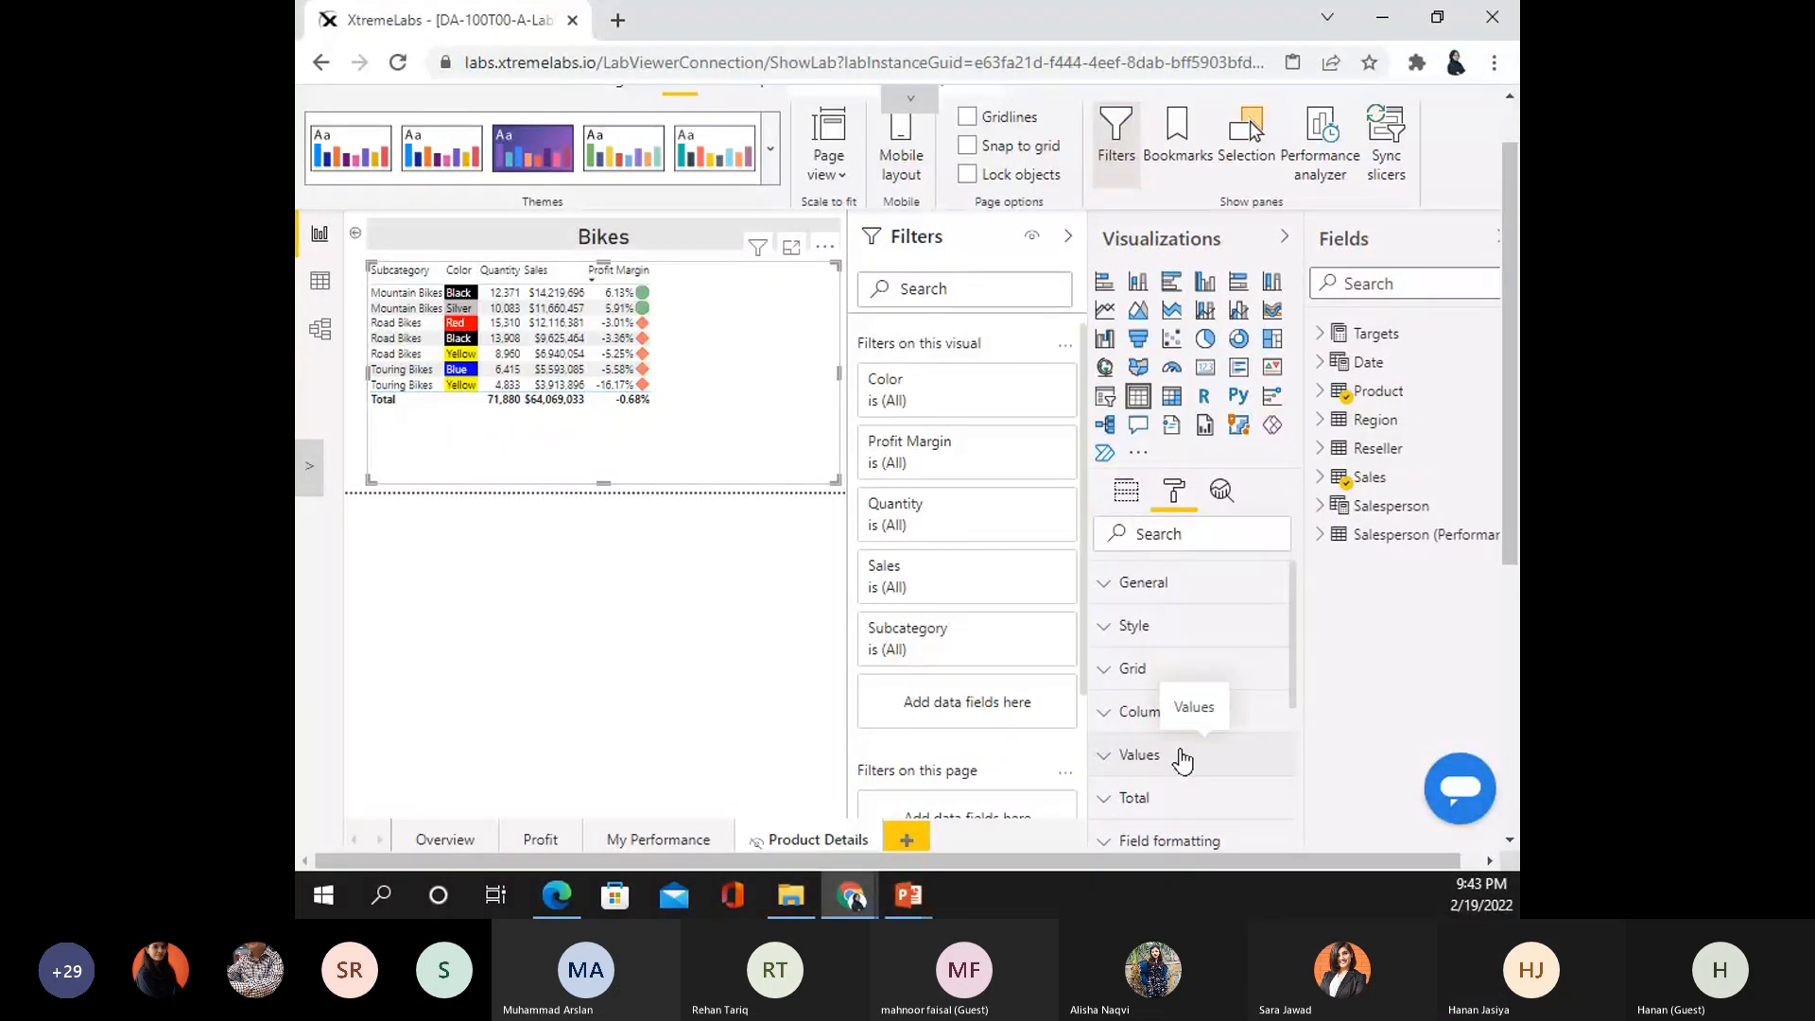
pyautogui.scroll(-5, 1193, 747)
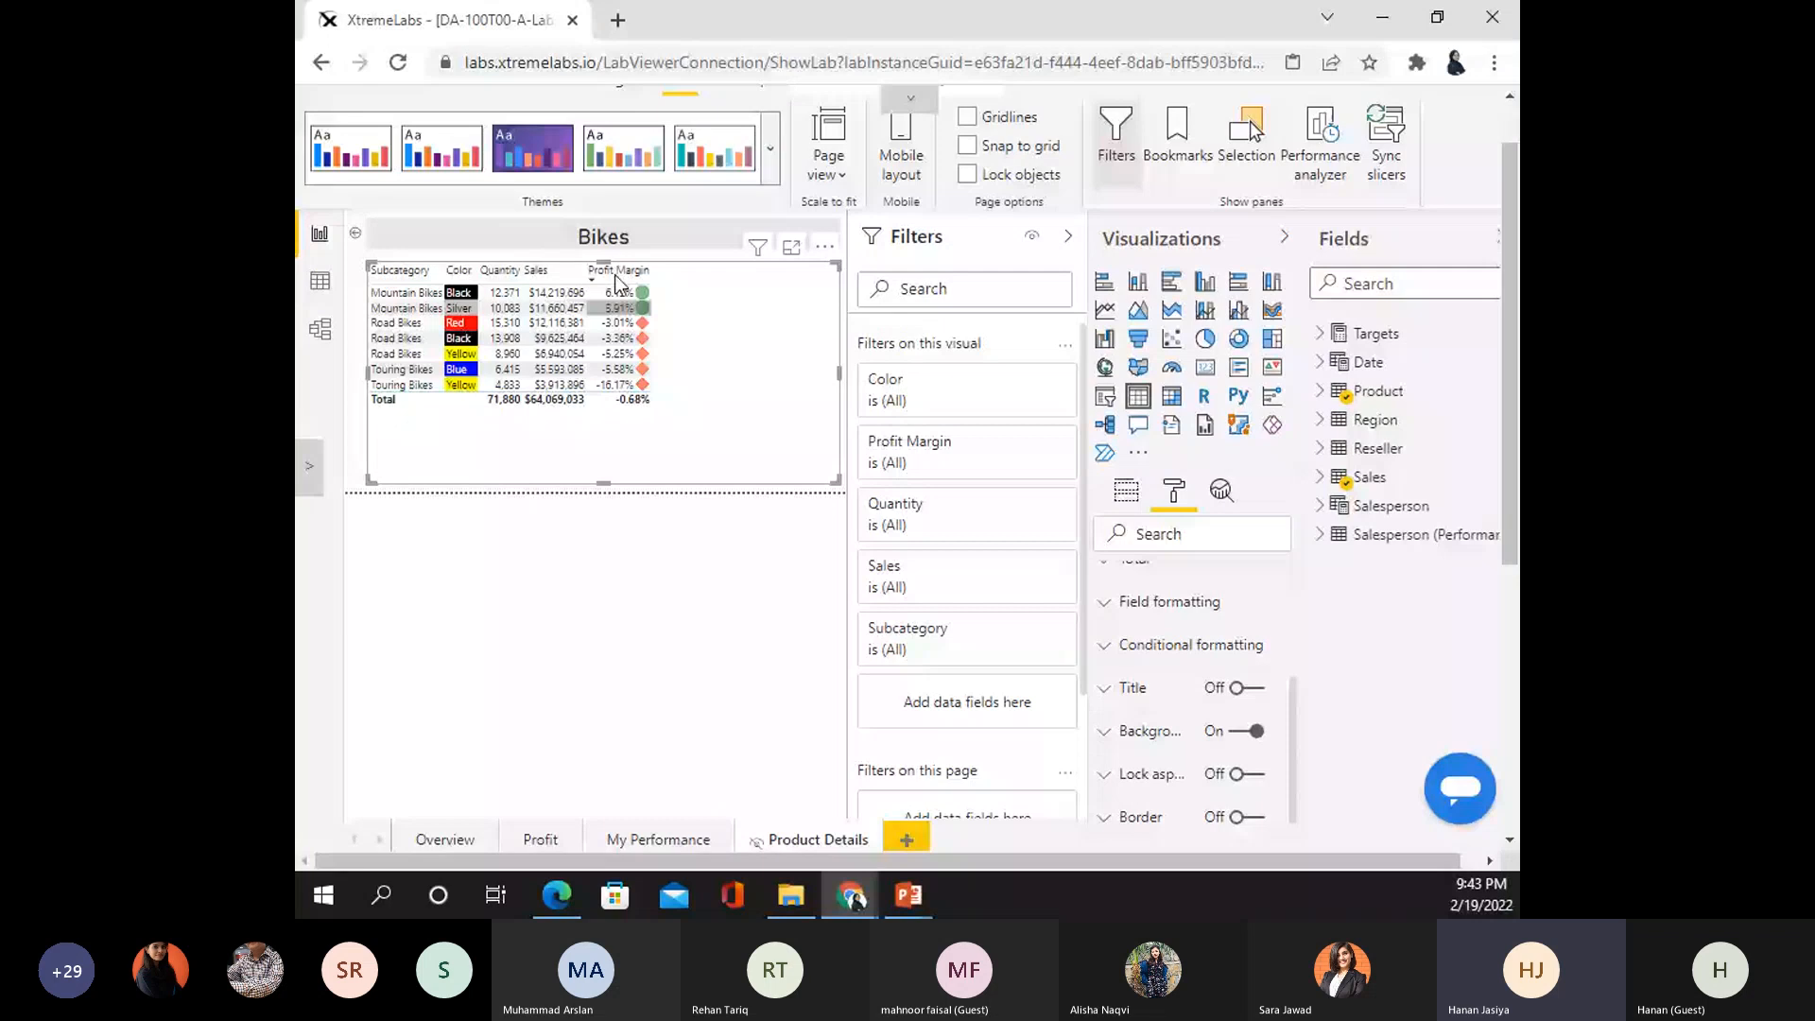
# - Open the Icons conditional formatting rules for the Subcategory column
pyautogui.click(1191, 644)
pyautogui.scroll(-1, 1211, 743)
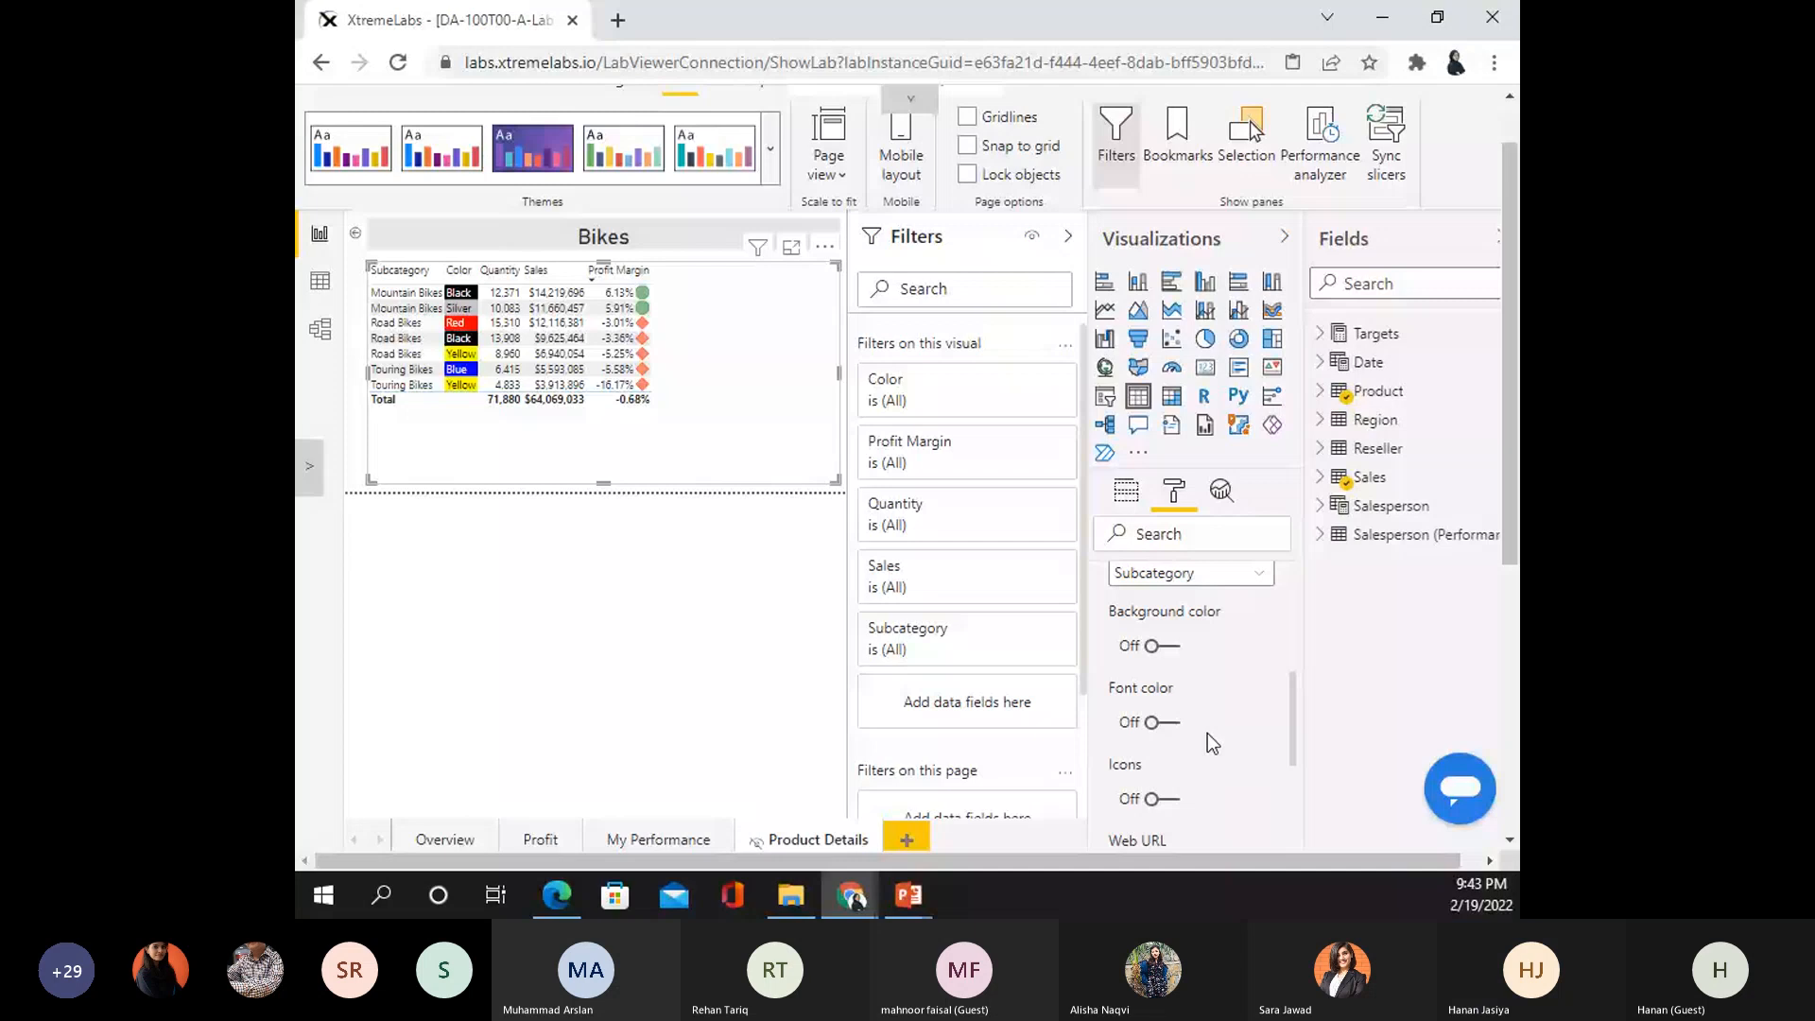
pyautogui.scroll(3, 1206, 734)
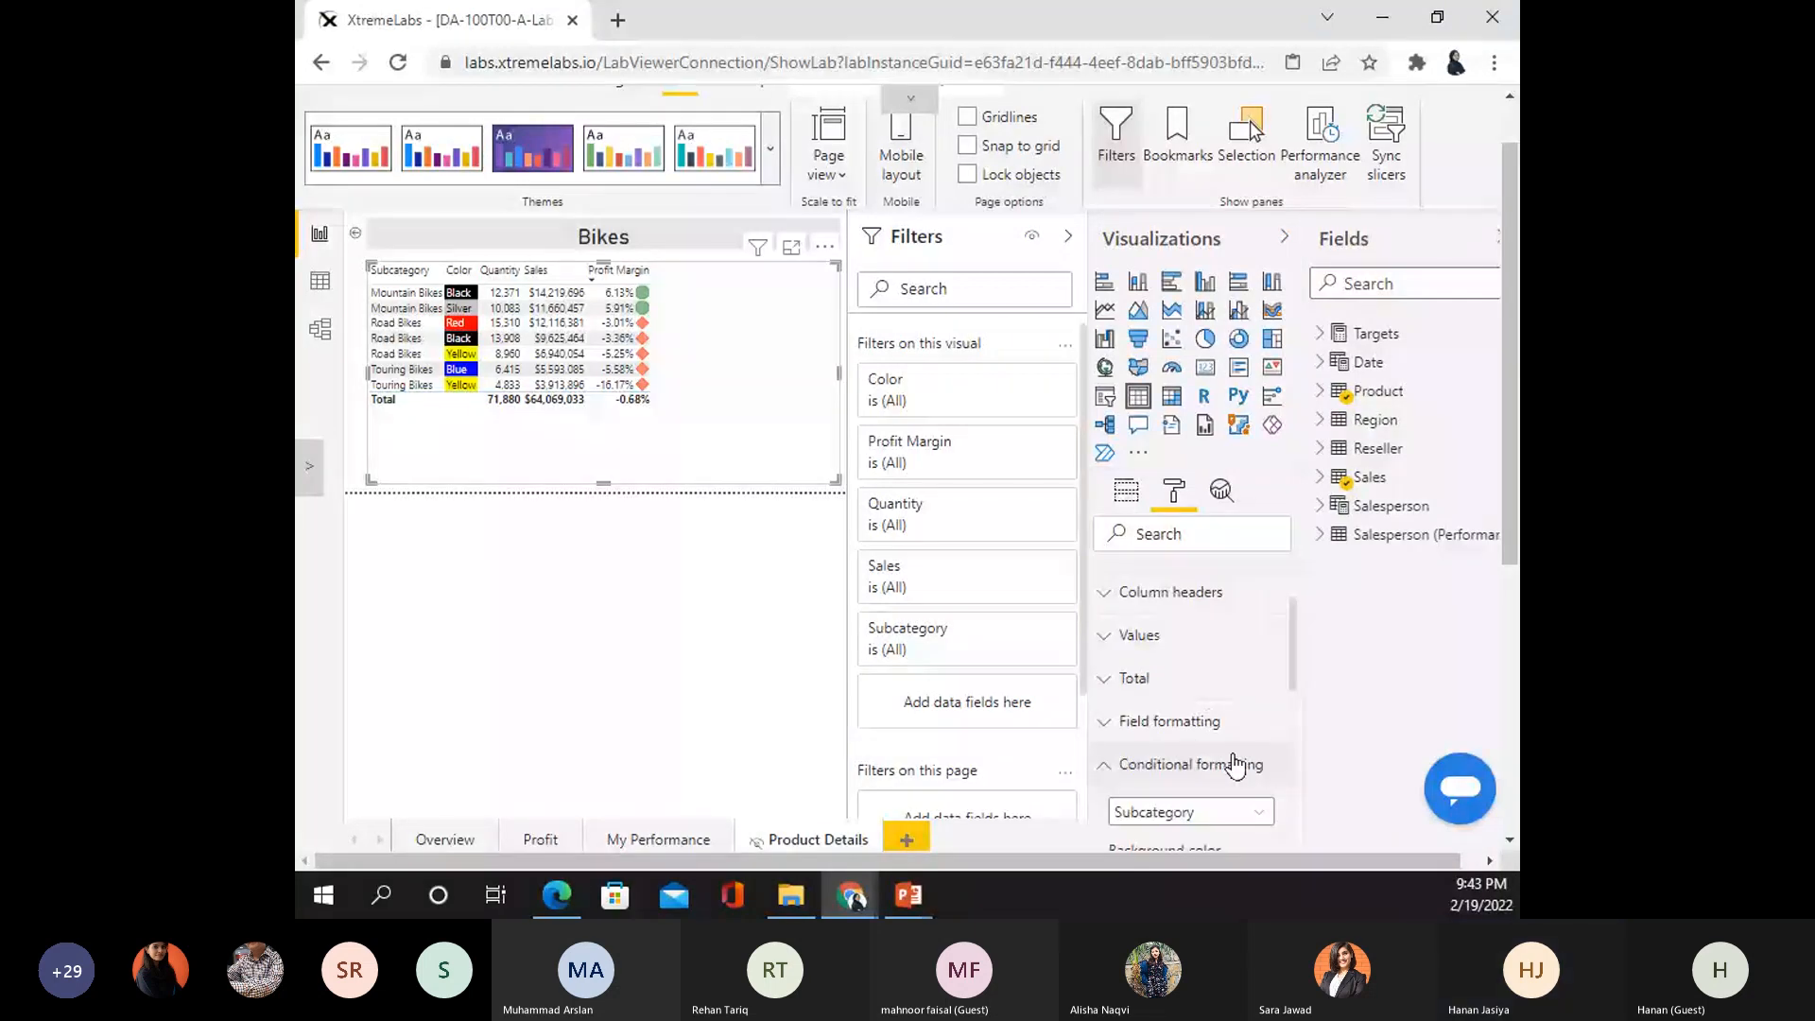
pyautogui.scroll(-3, 1267, 728)
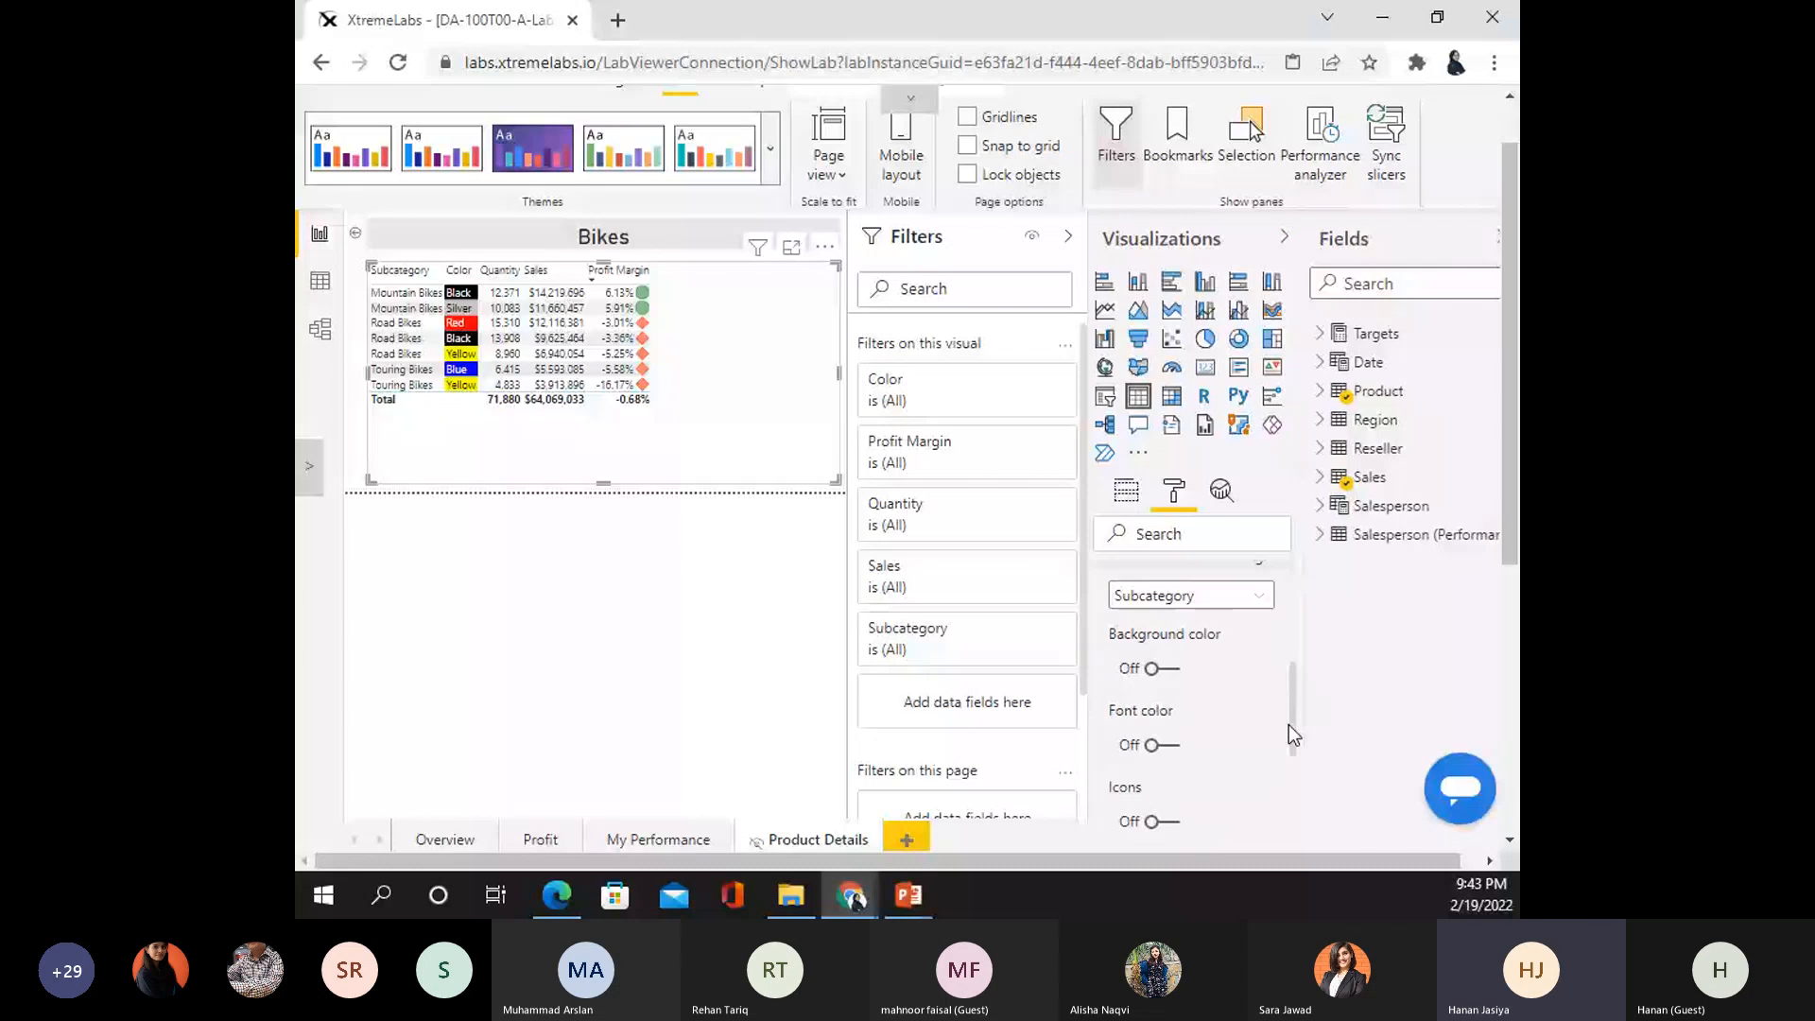
pyautogui.scroll(-1, 1292, 733)
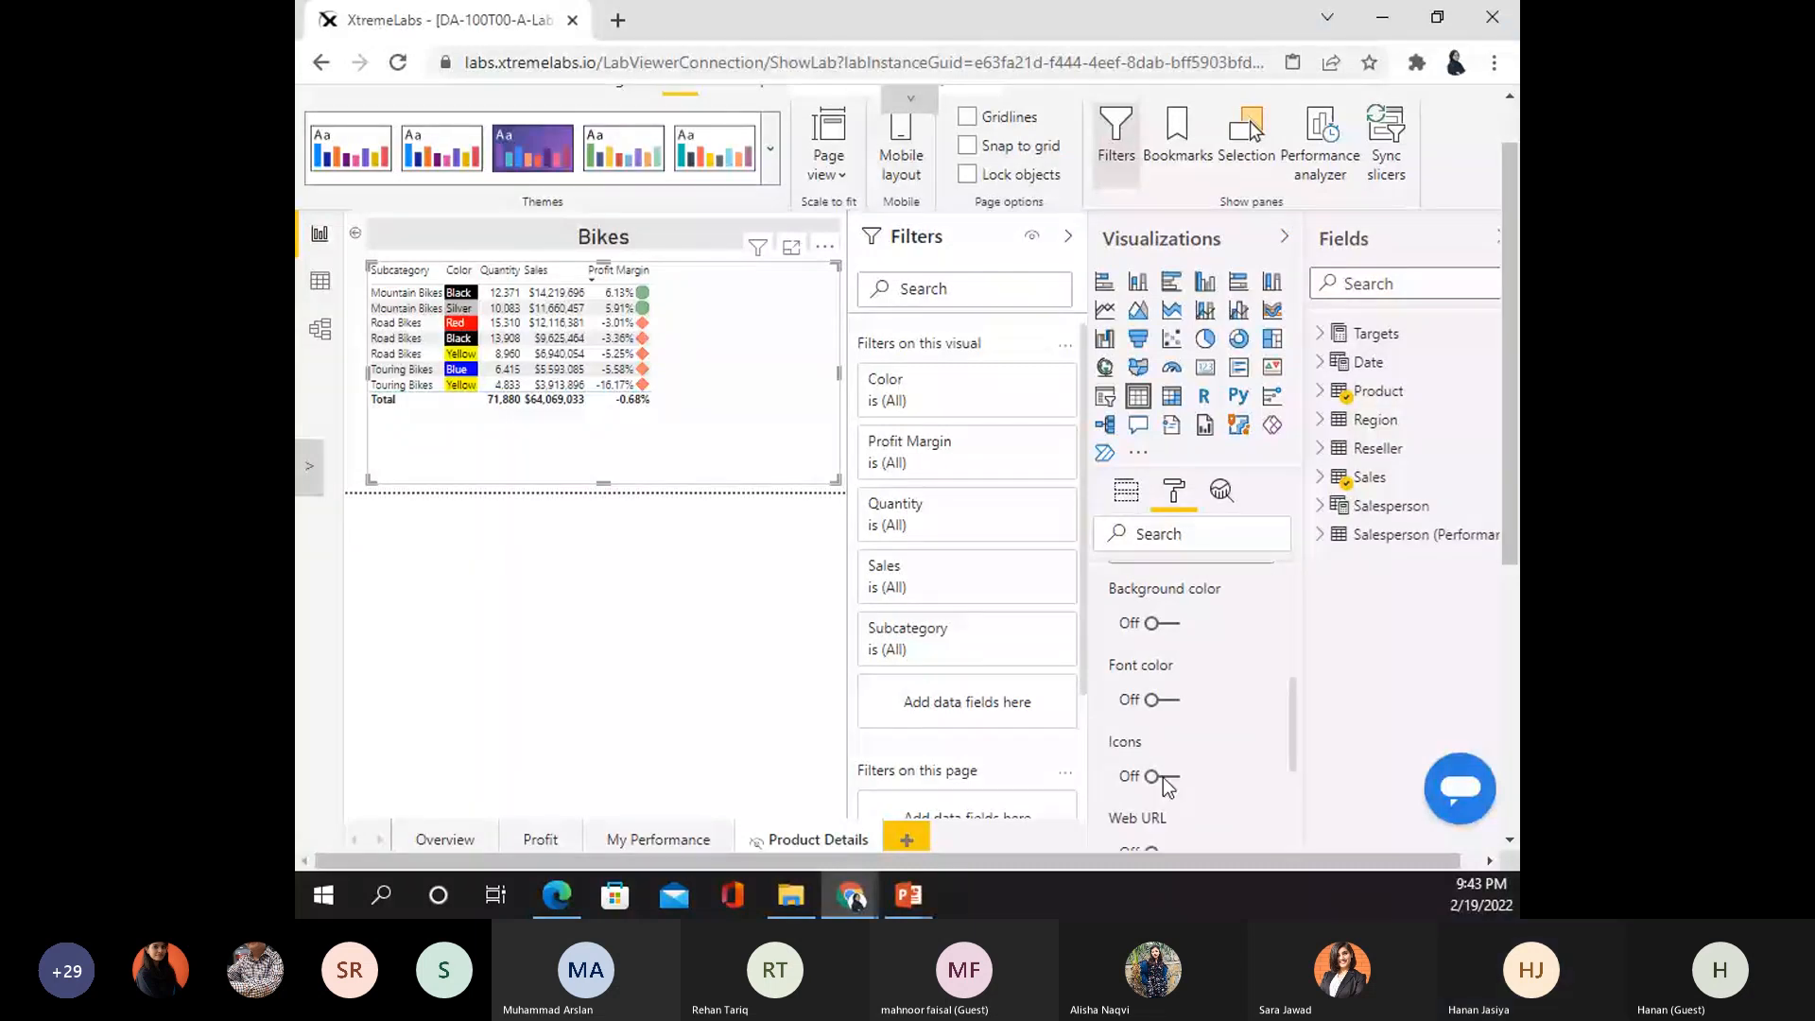
pyautogui.click(1160, 777)
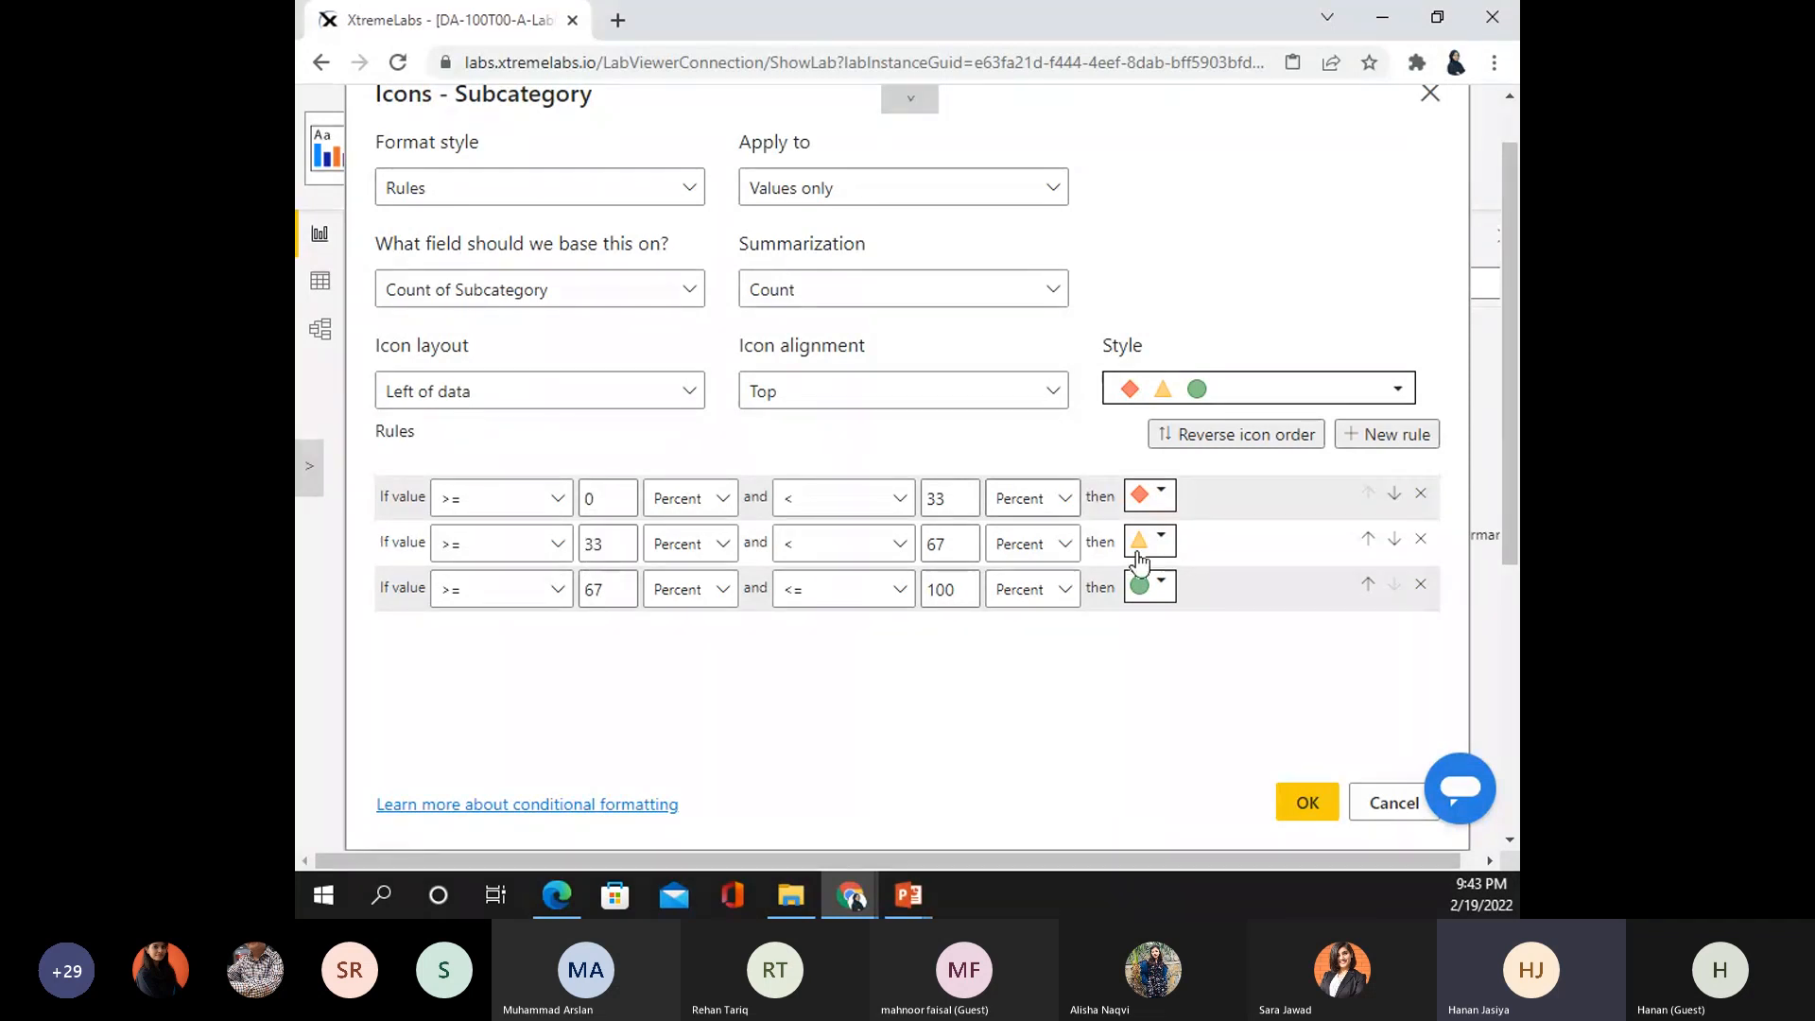
# - Switch the first icon rule's lower bound to Number, keeping its red diamond icon
pyautogui.click(721, 510)
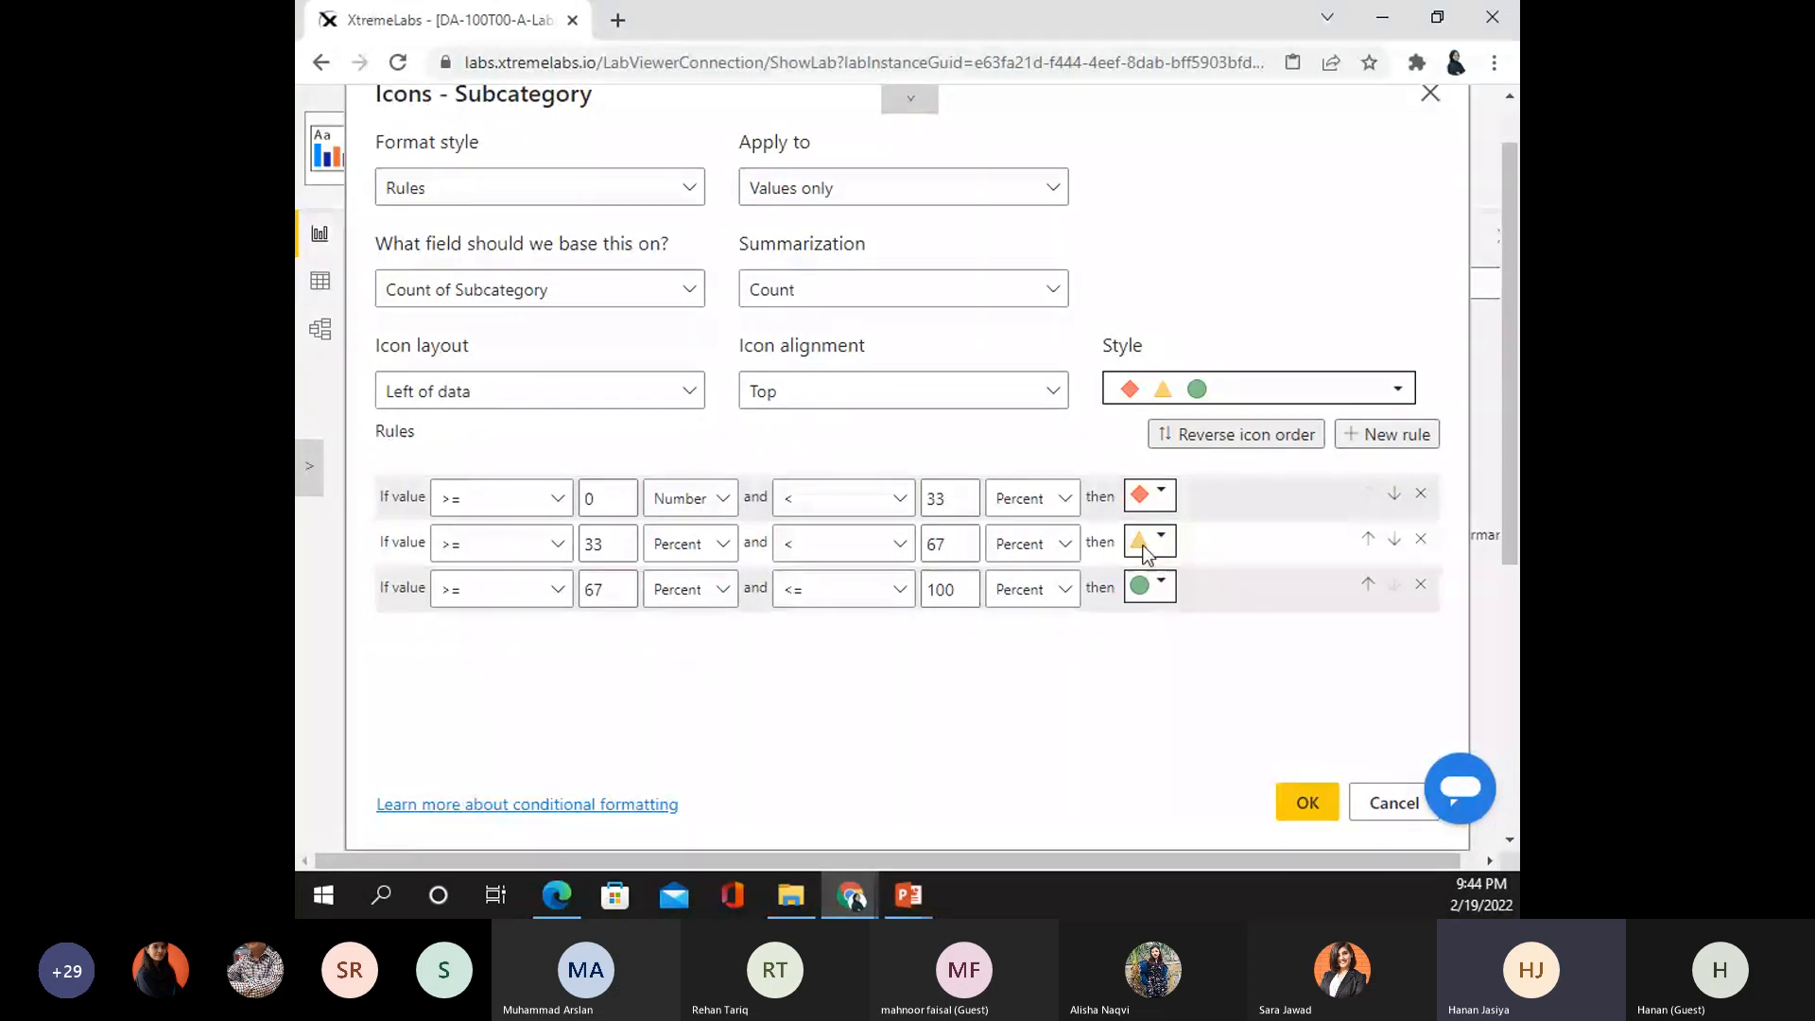
pyautogui.click(1161, 496)
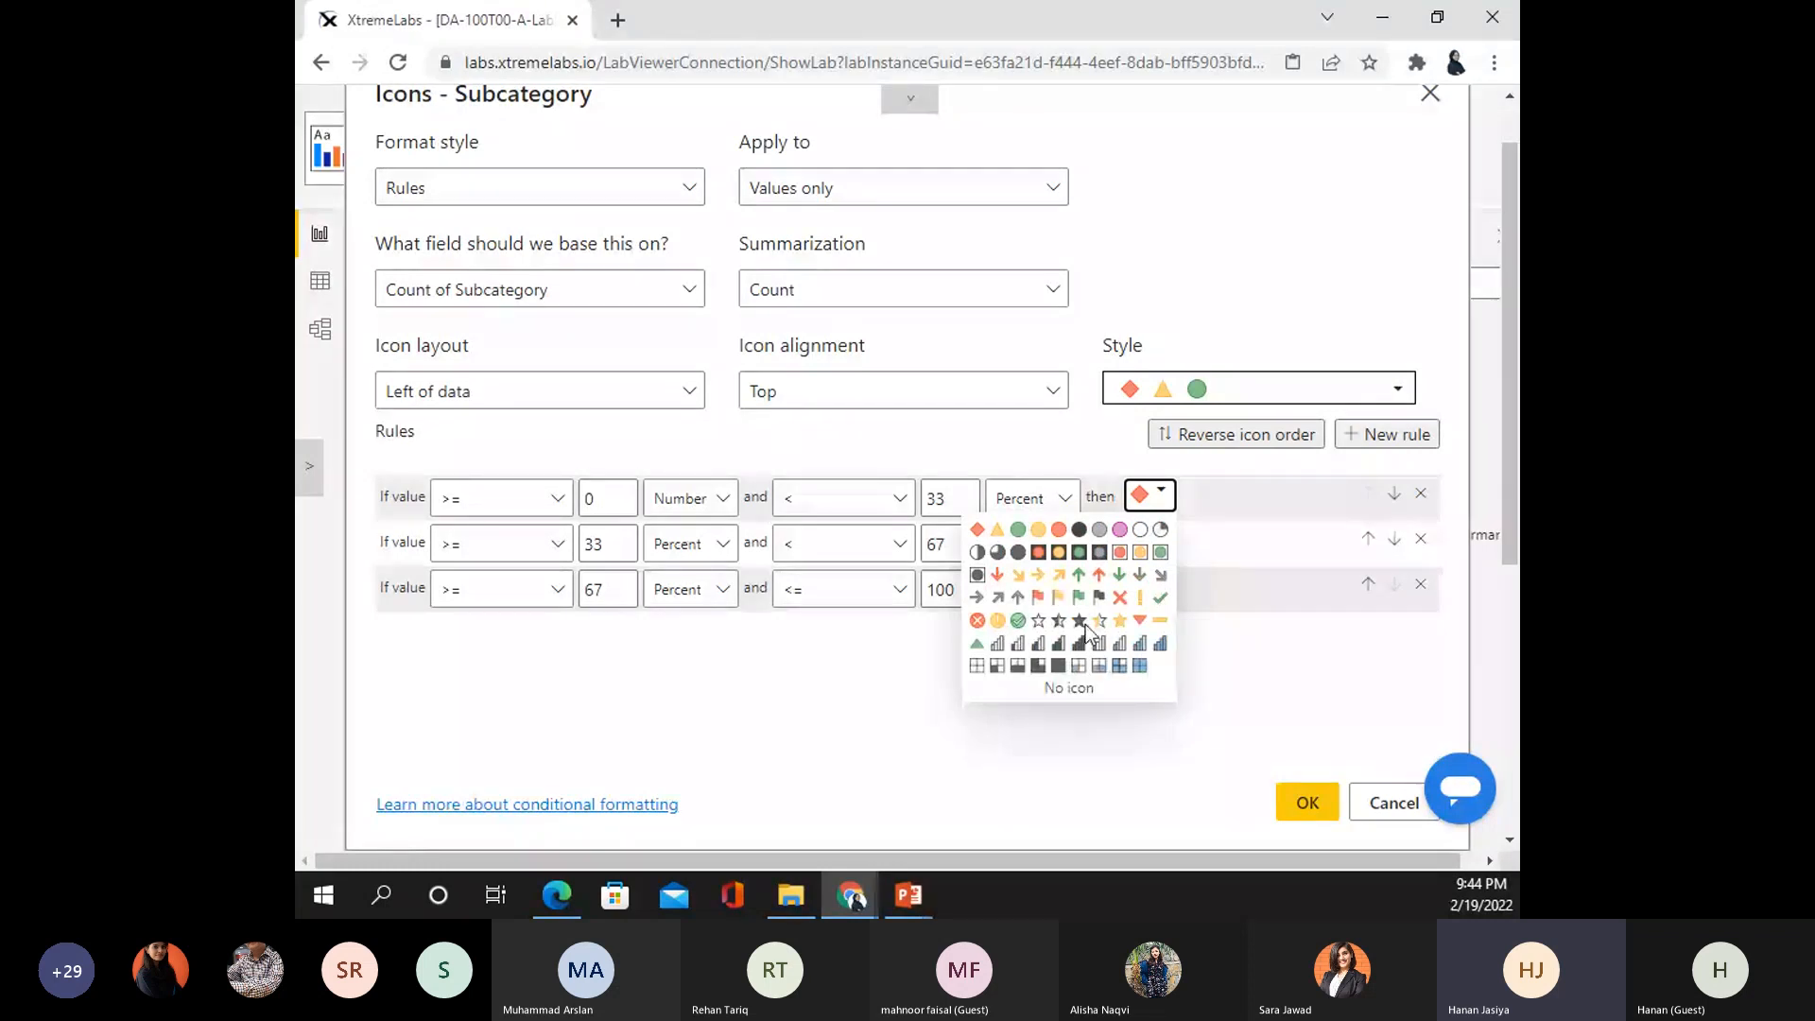
pyautogui.click(1160, 502)
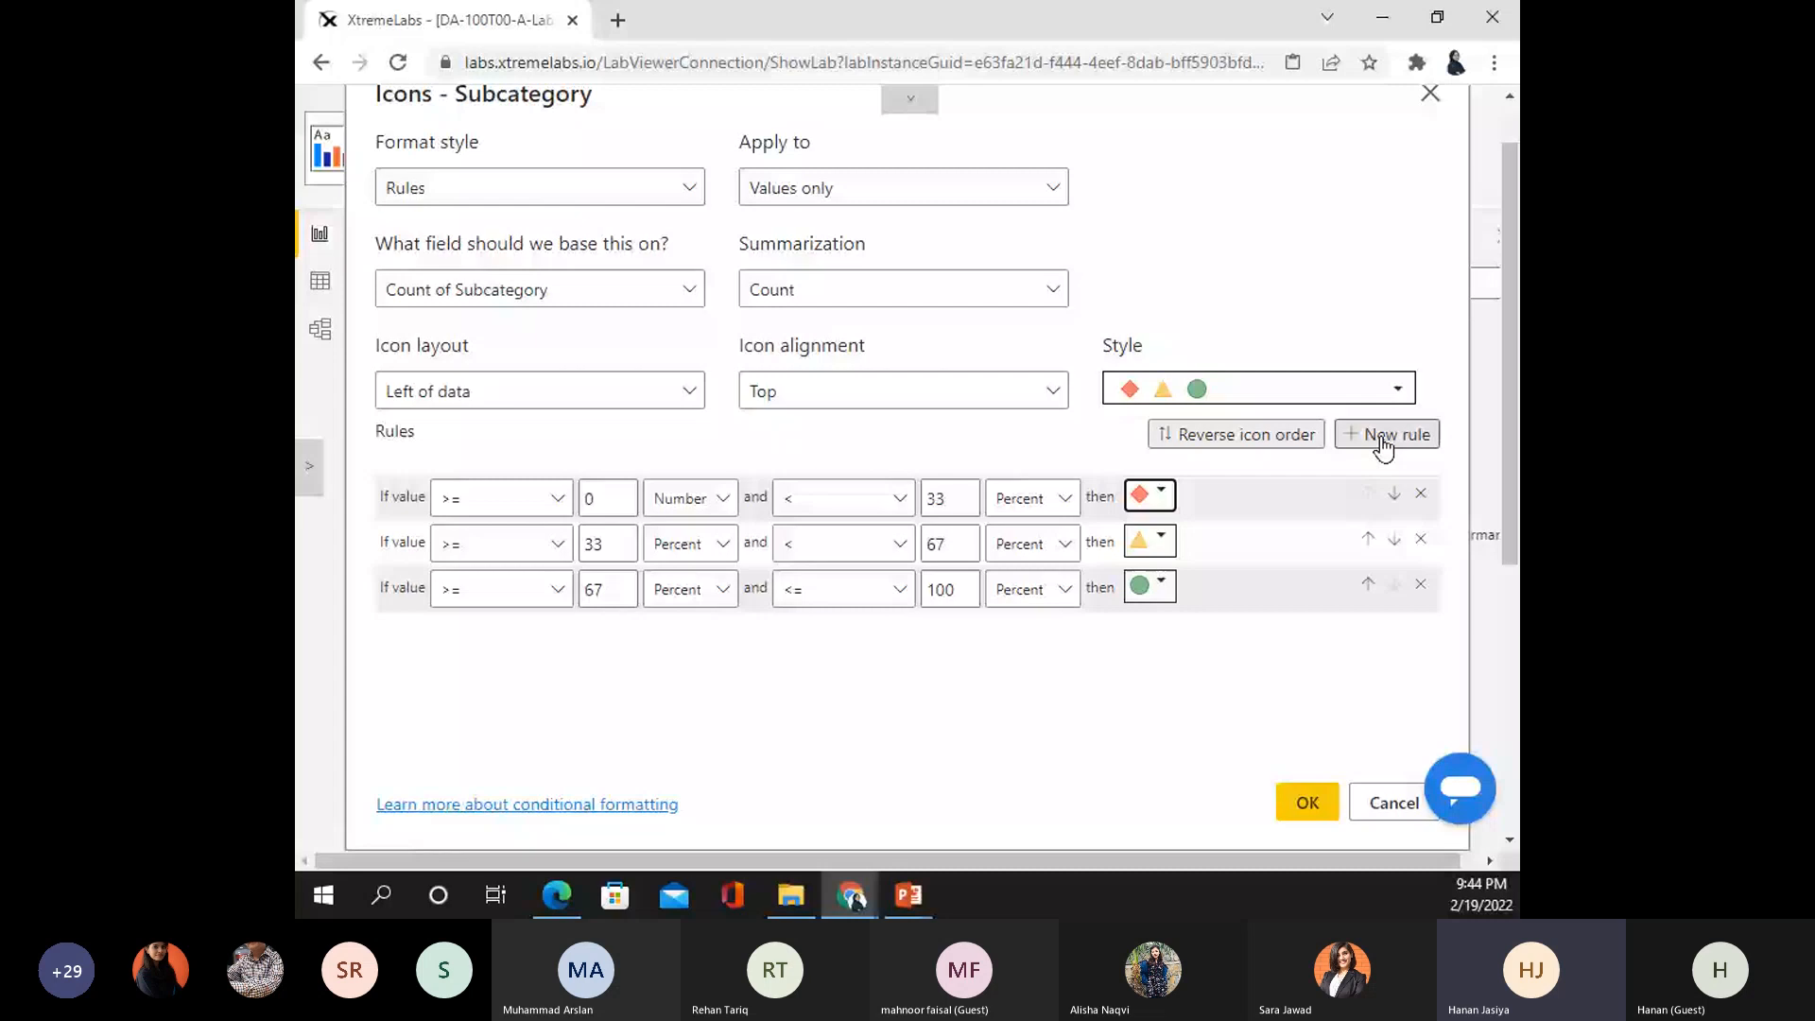
# - Cancel the icon rules and flip through My Performance, Product Details and Overview pages
pyautogui.click(1393, 803)
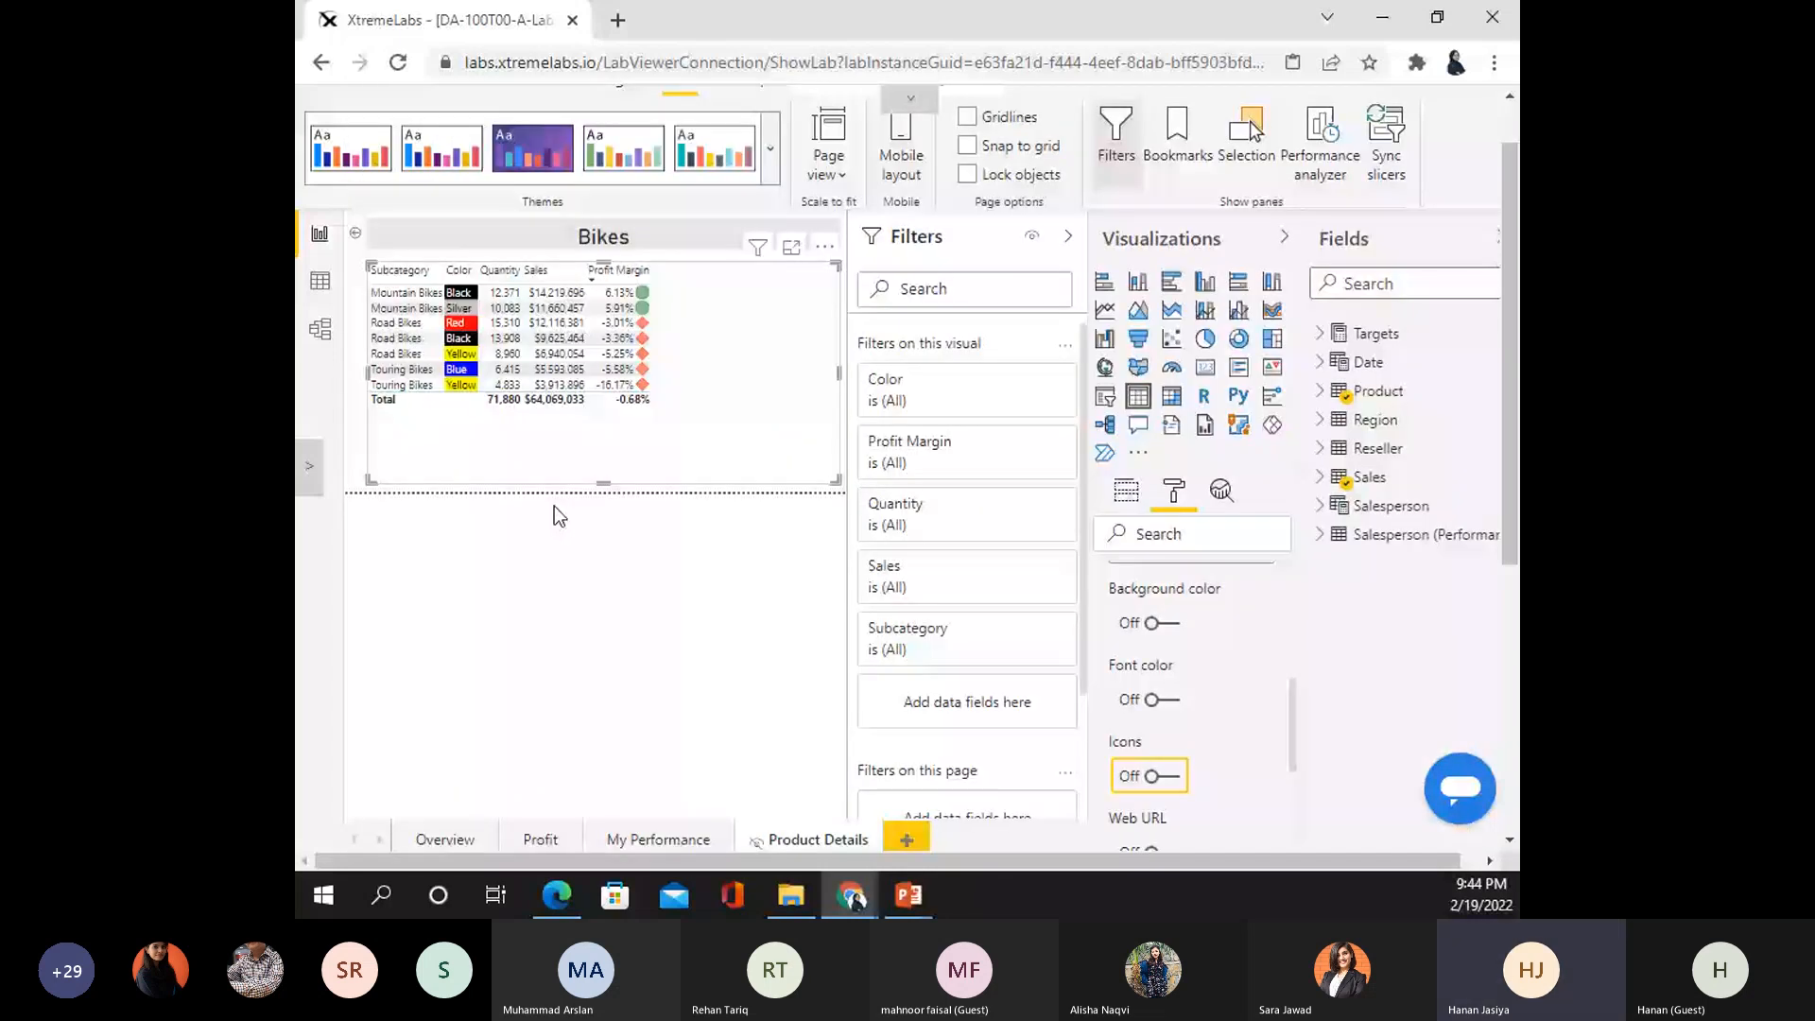
pyautogui.click(671, 838)
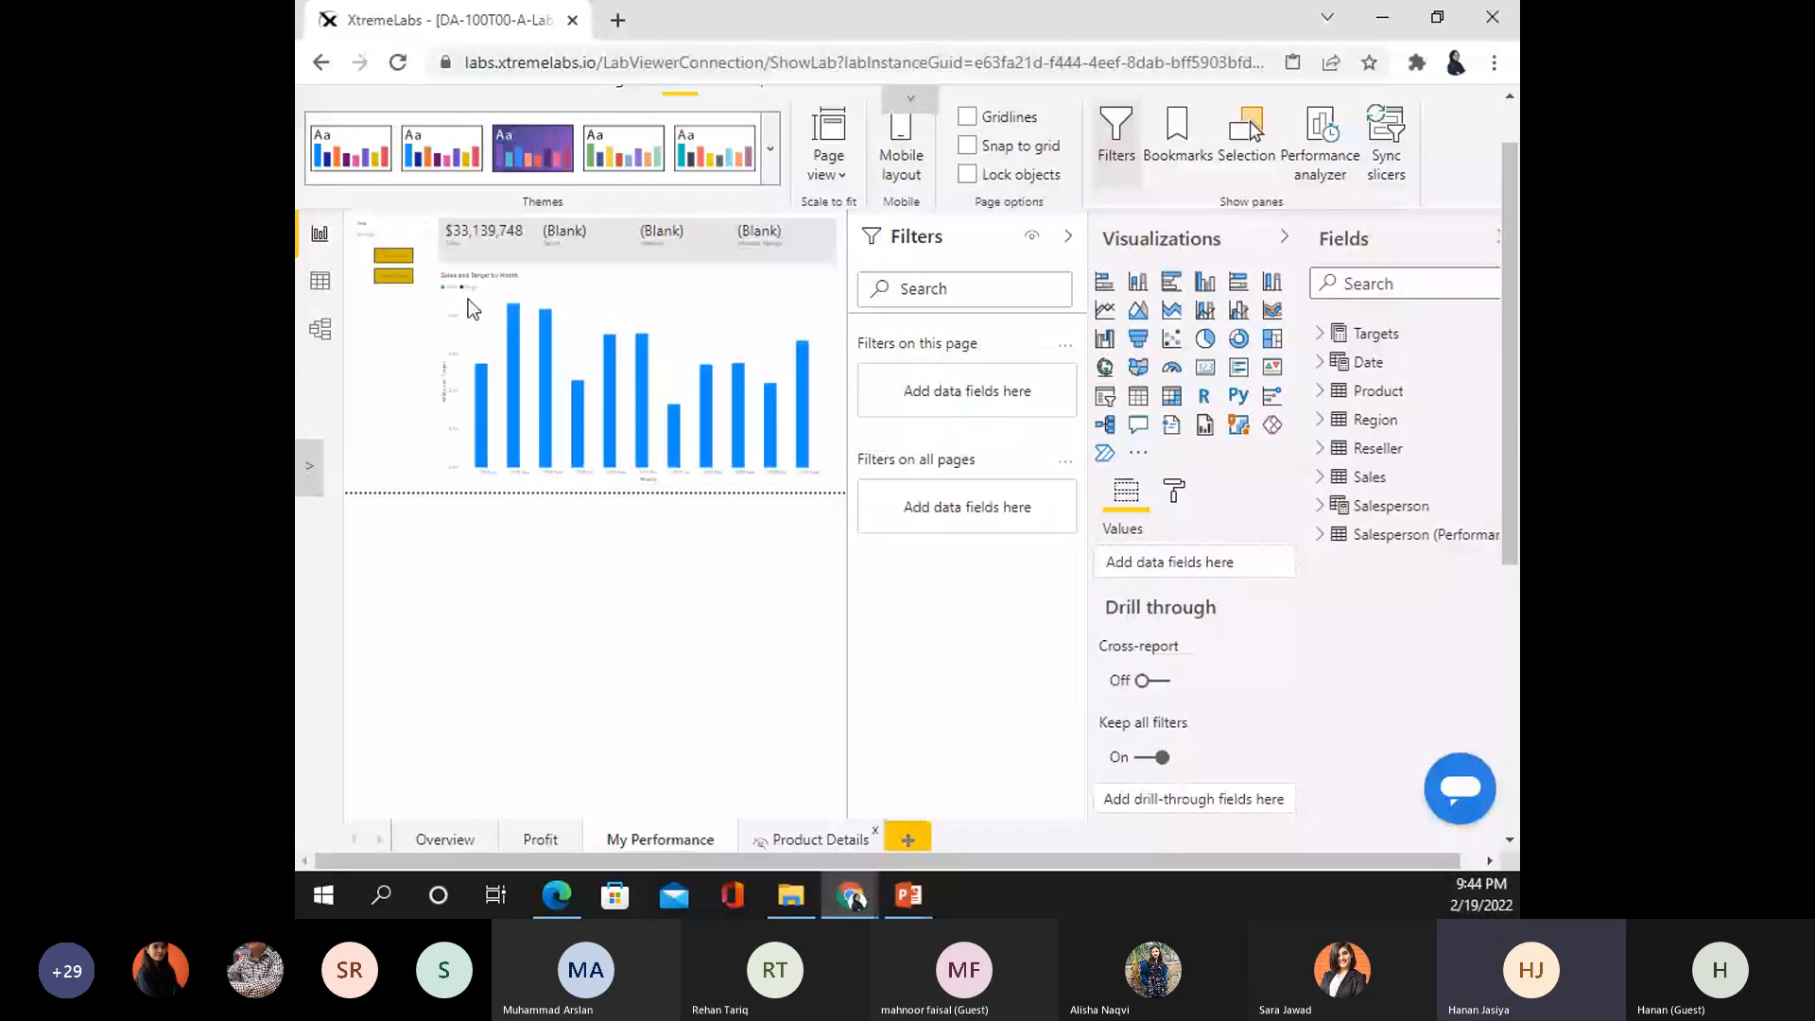
pyautogui.click(820, 839)
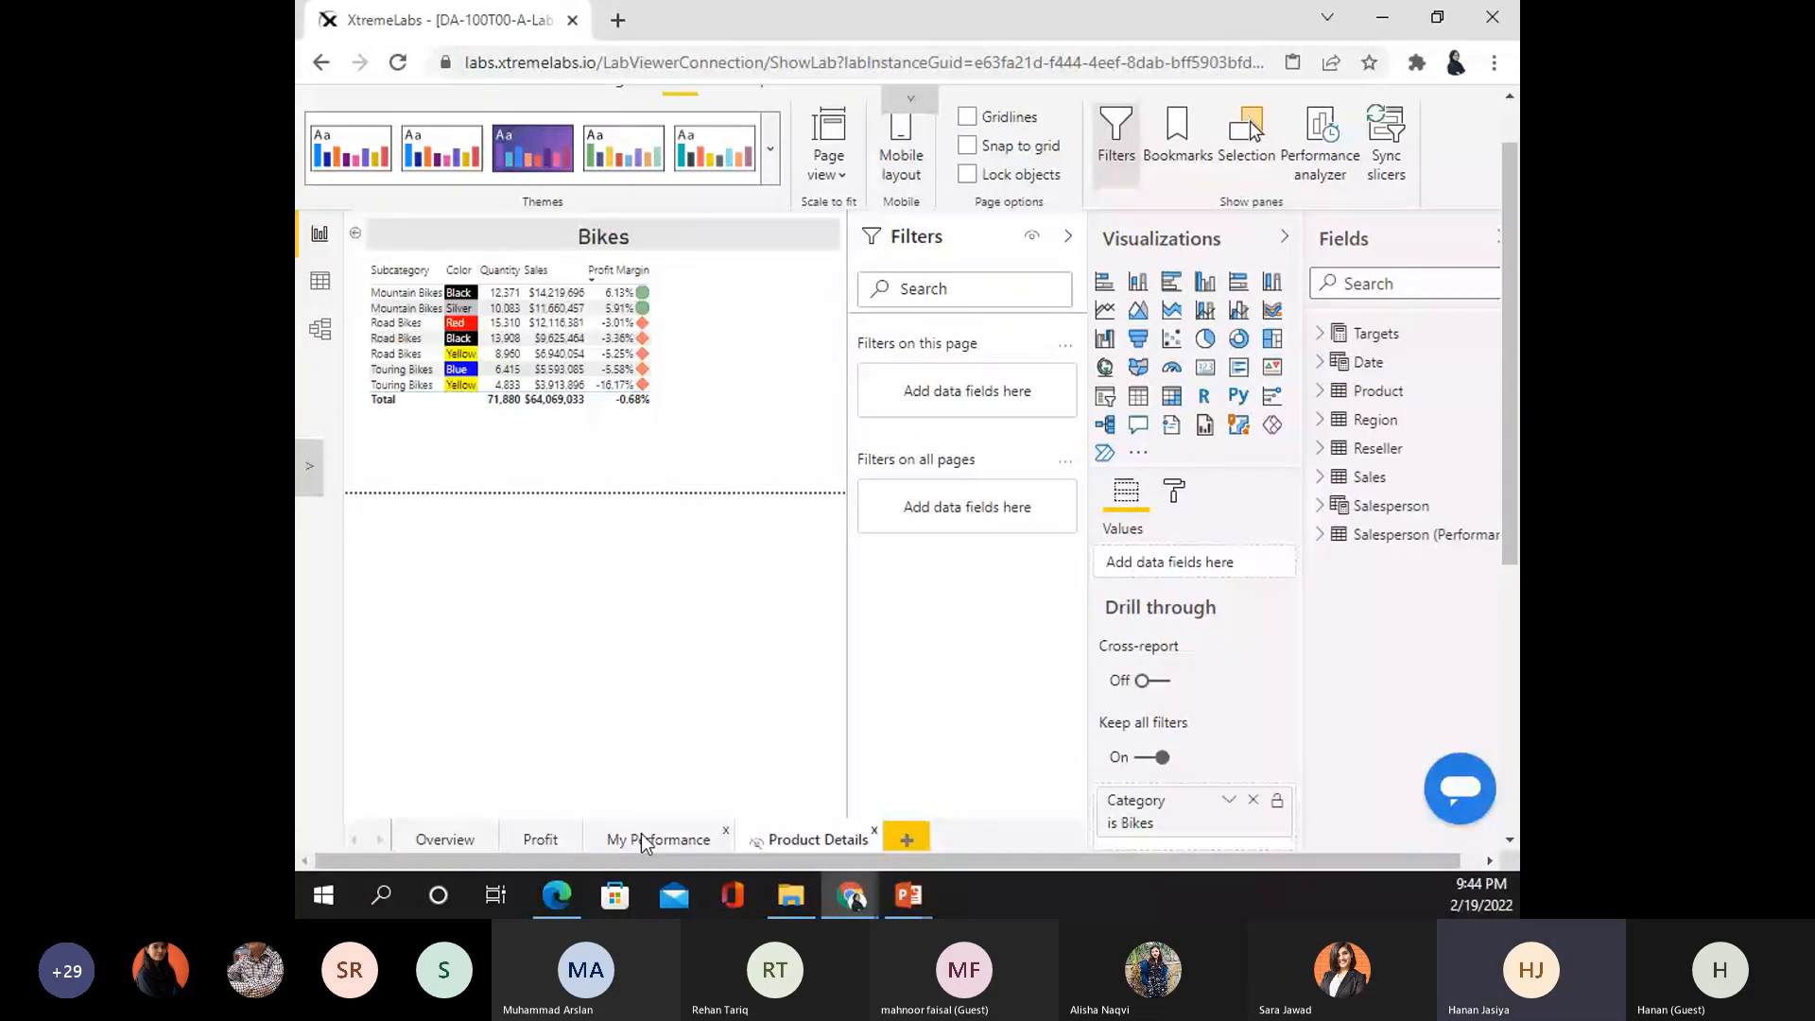
pyautogui.click(643, 839)
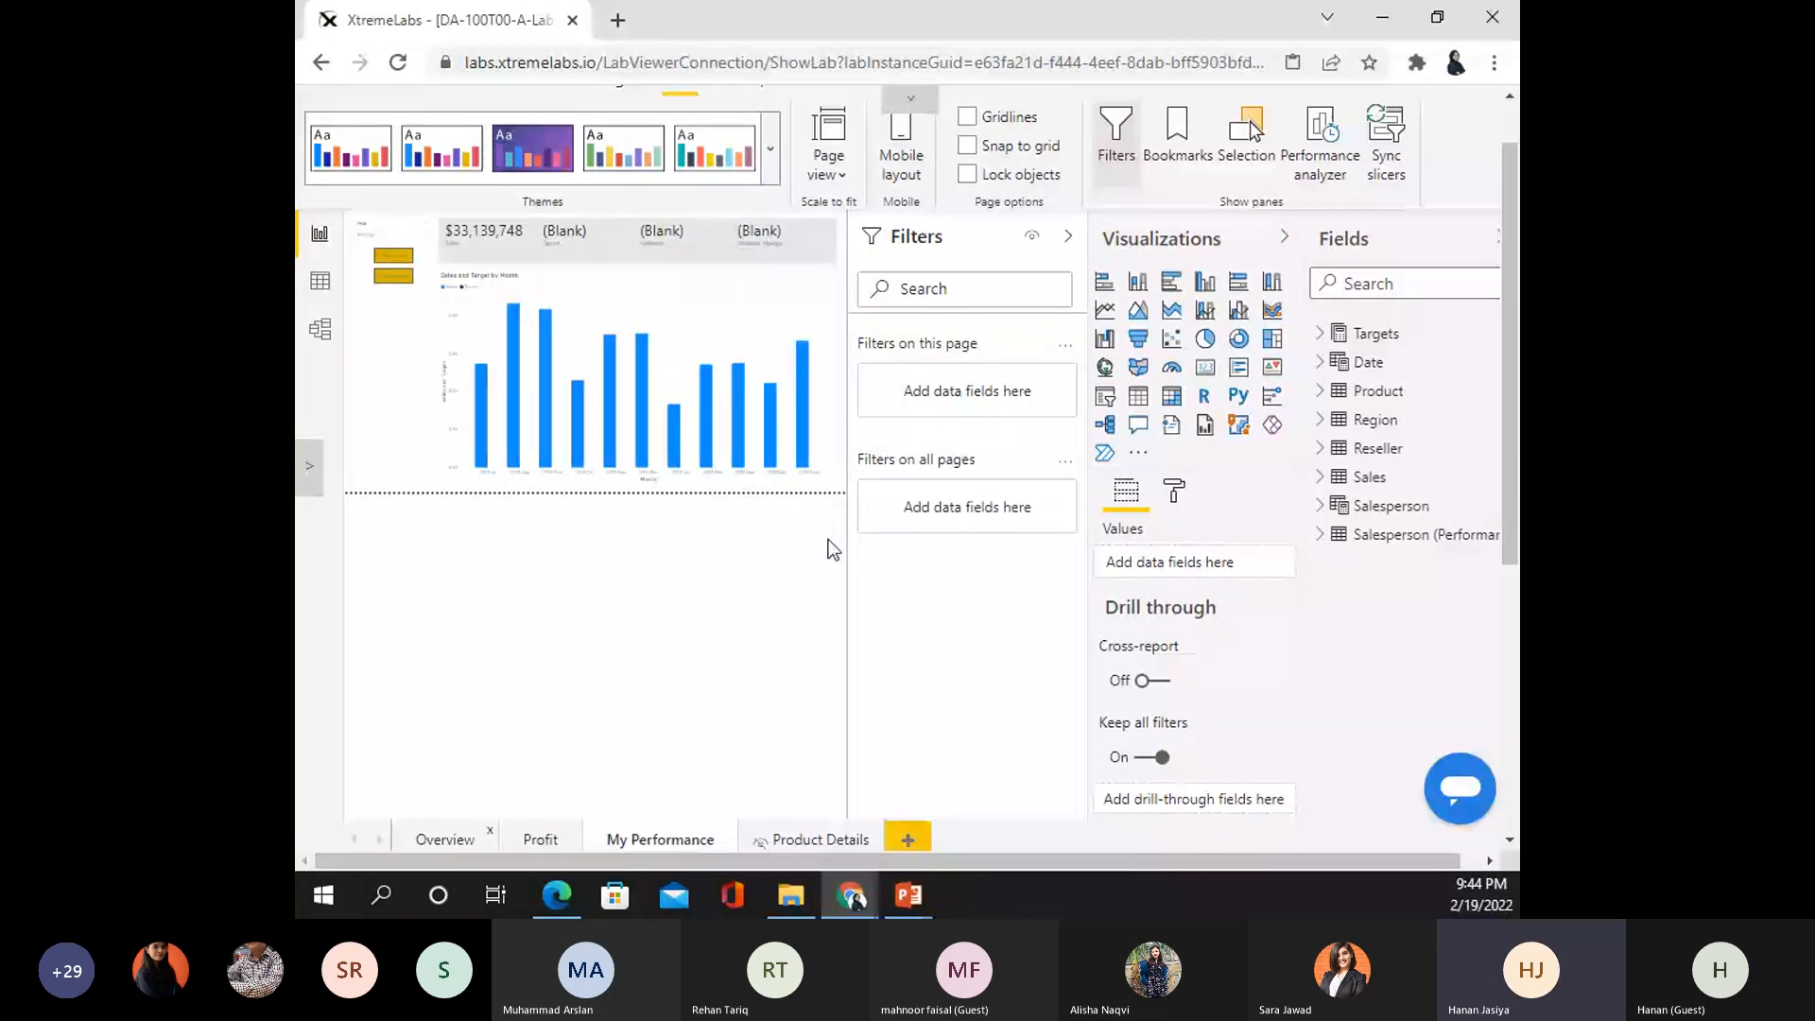
pyautogui.click(445, 839)
# - Check the Region slicer and Quantity by Category chart menus, then go to the Profit page
pyautogui.rightClick(416, 327)
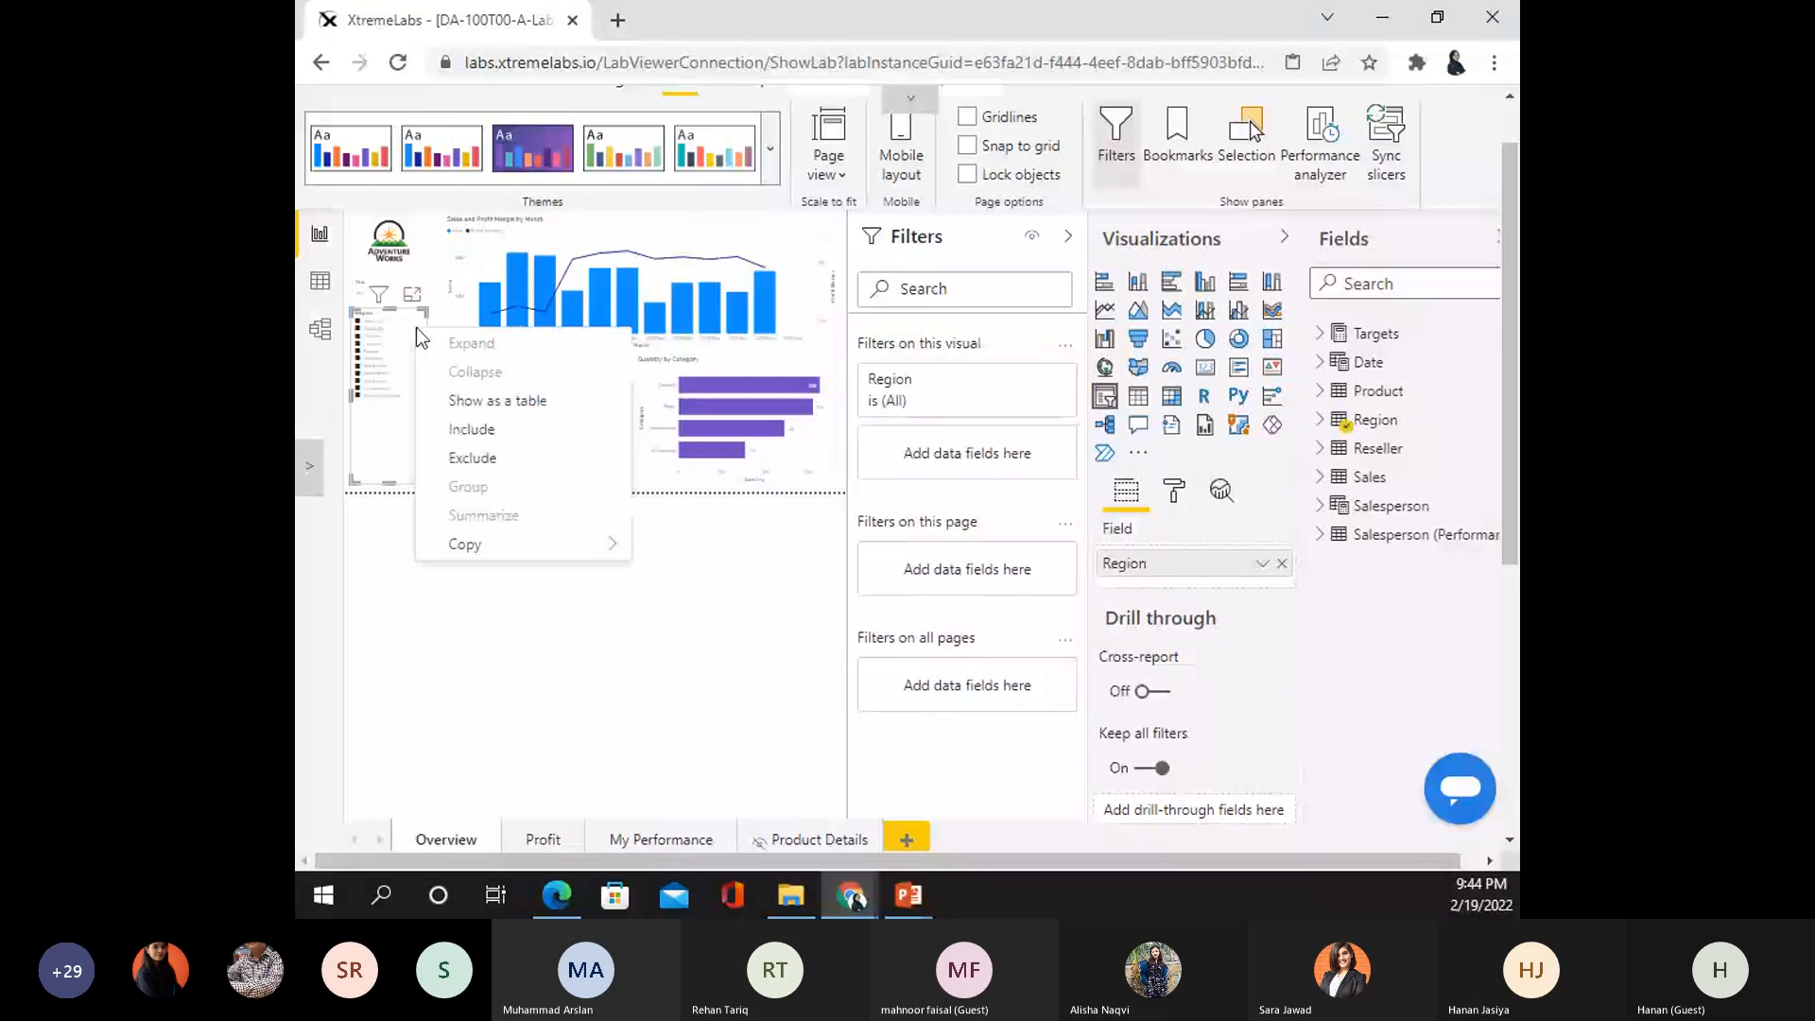
pyautogui.rightClick(762, 360)
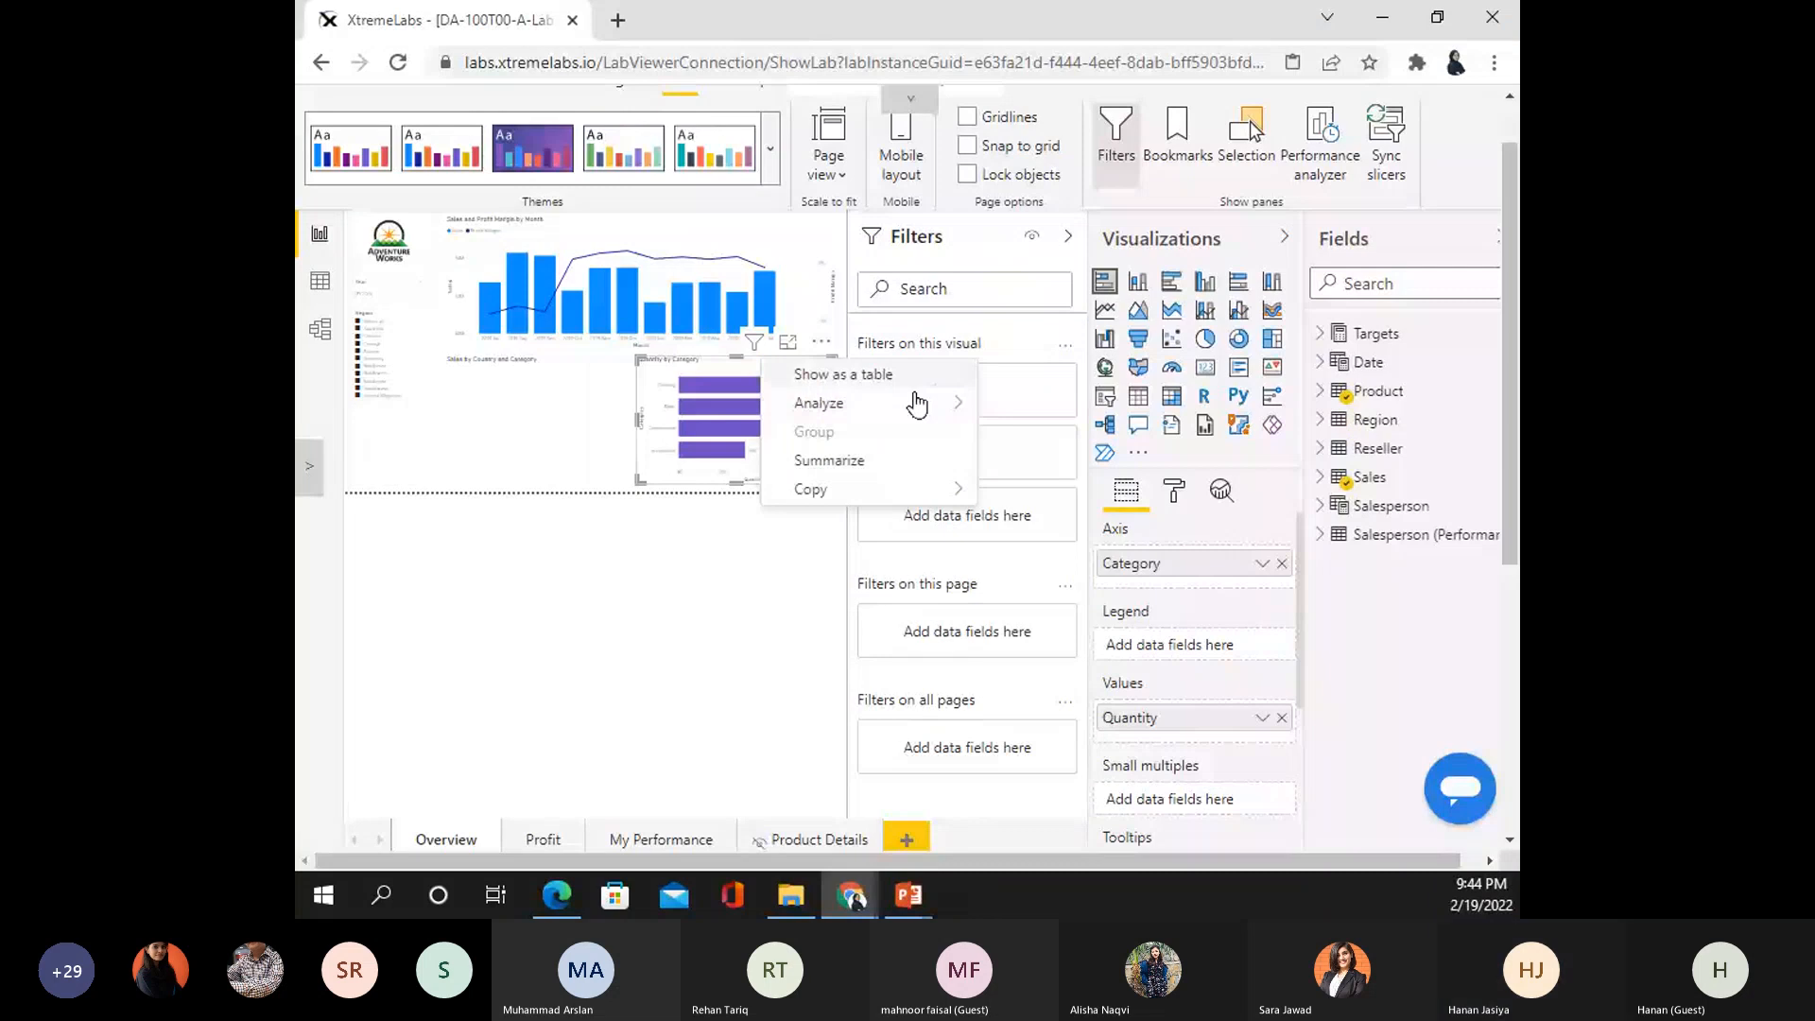
pyautogui.moveTo(917, 405)
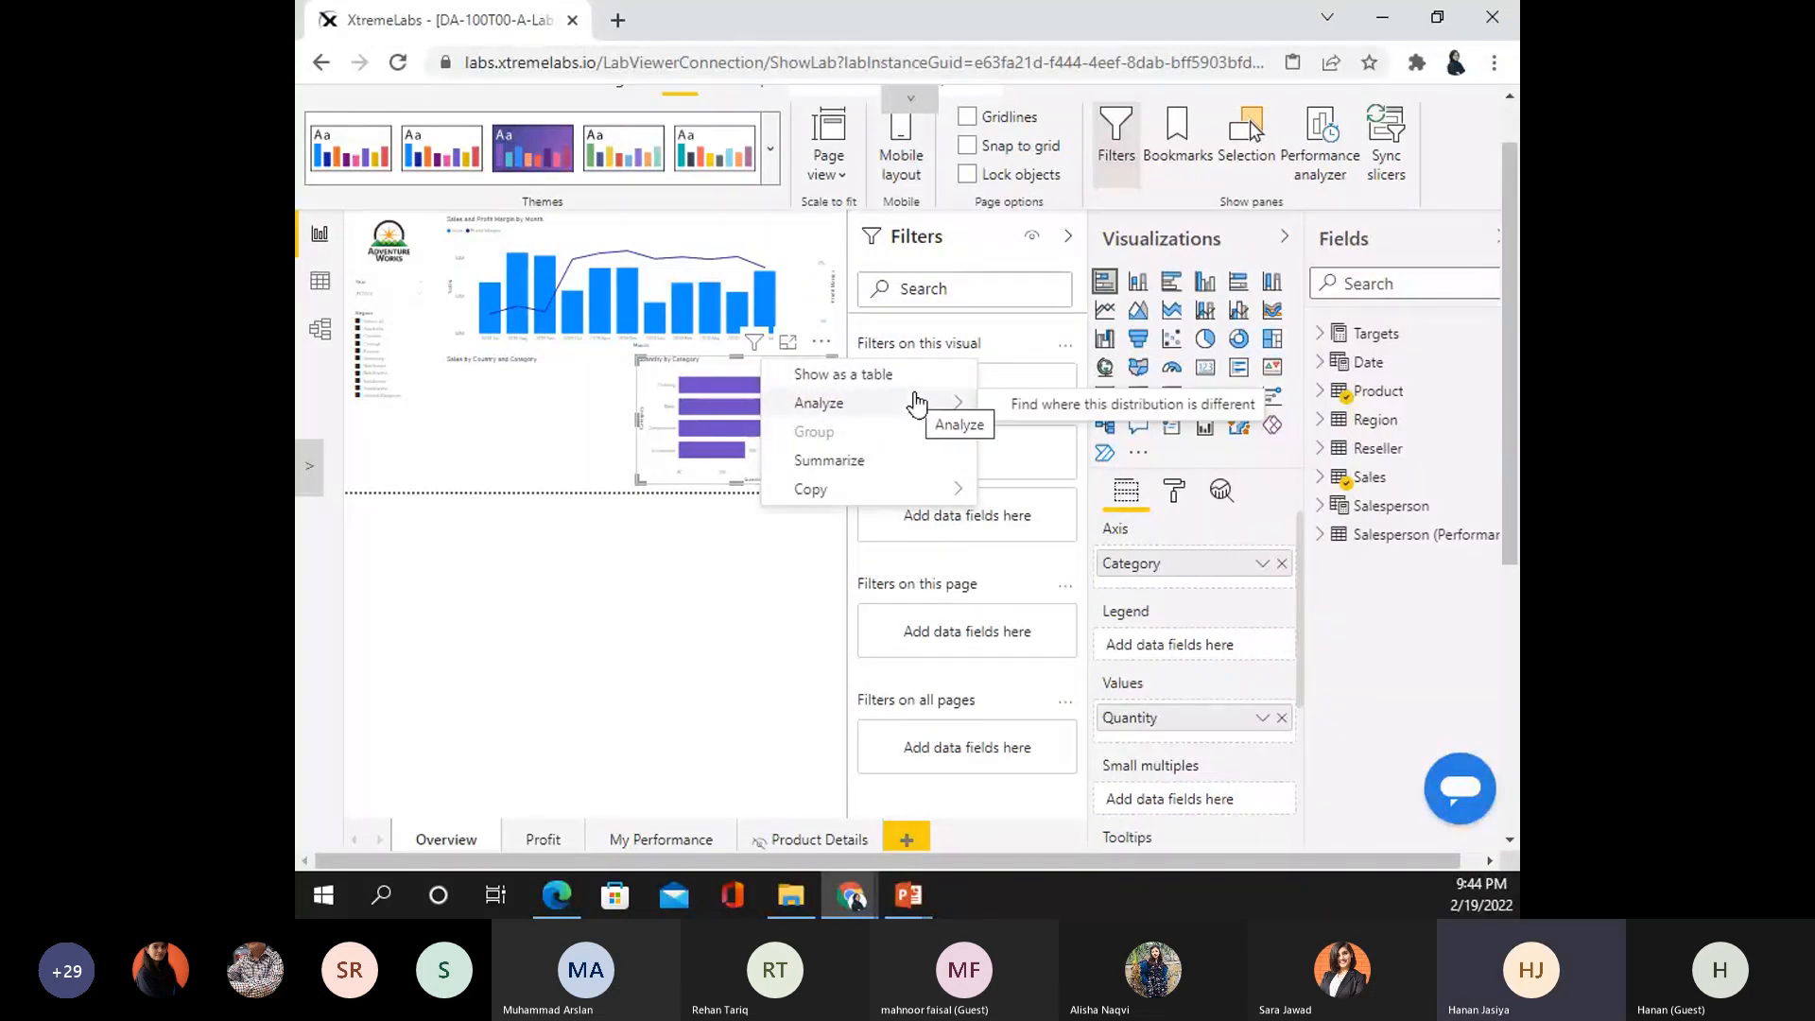
pyautogui.click(763, 371)
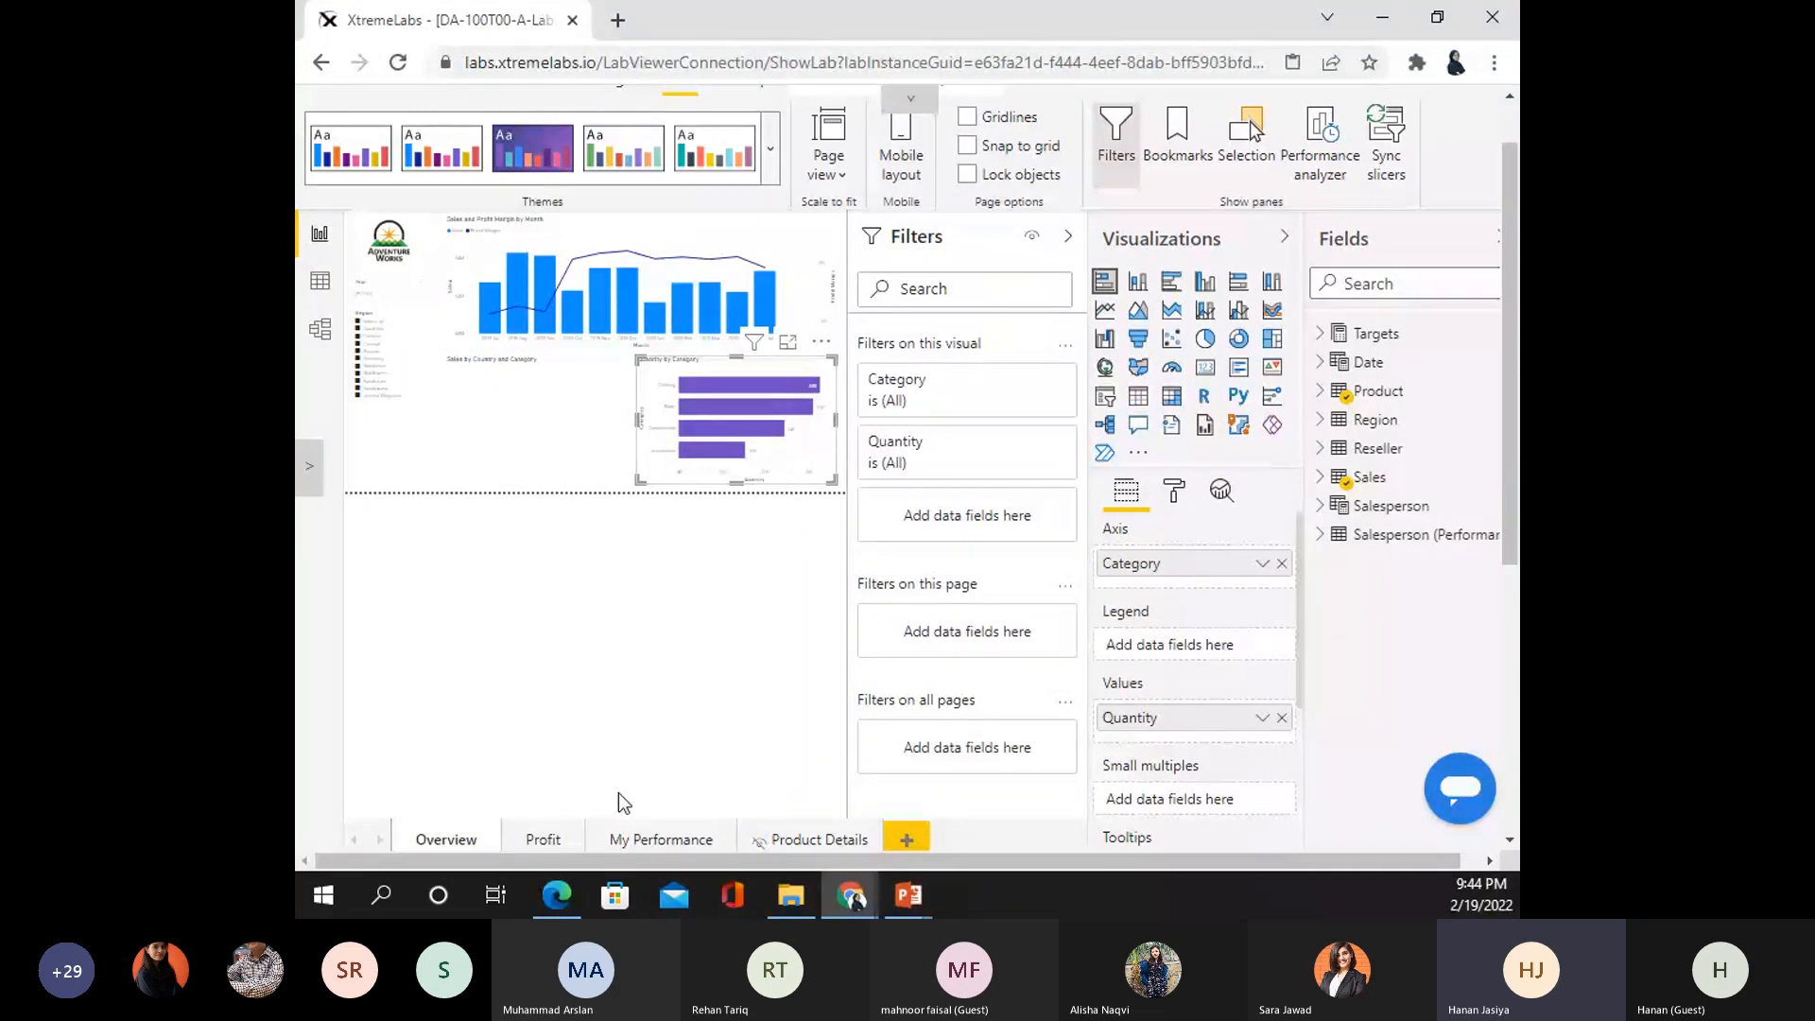
pyautogui.click(542, 840)
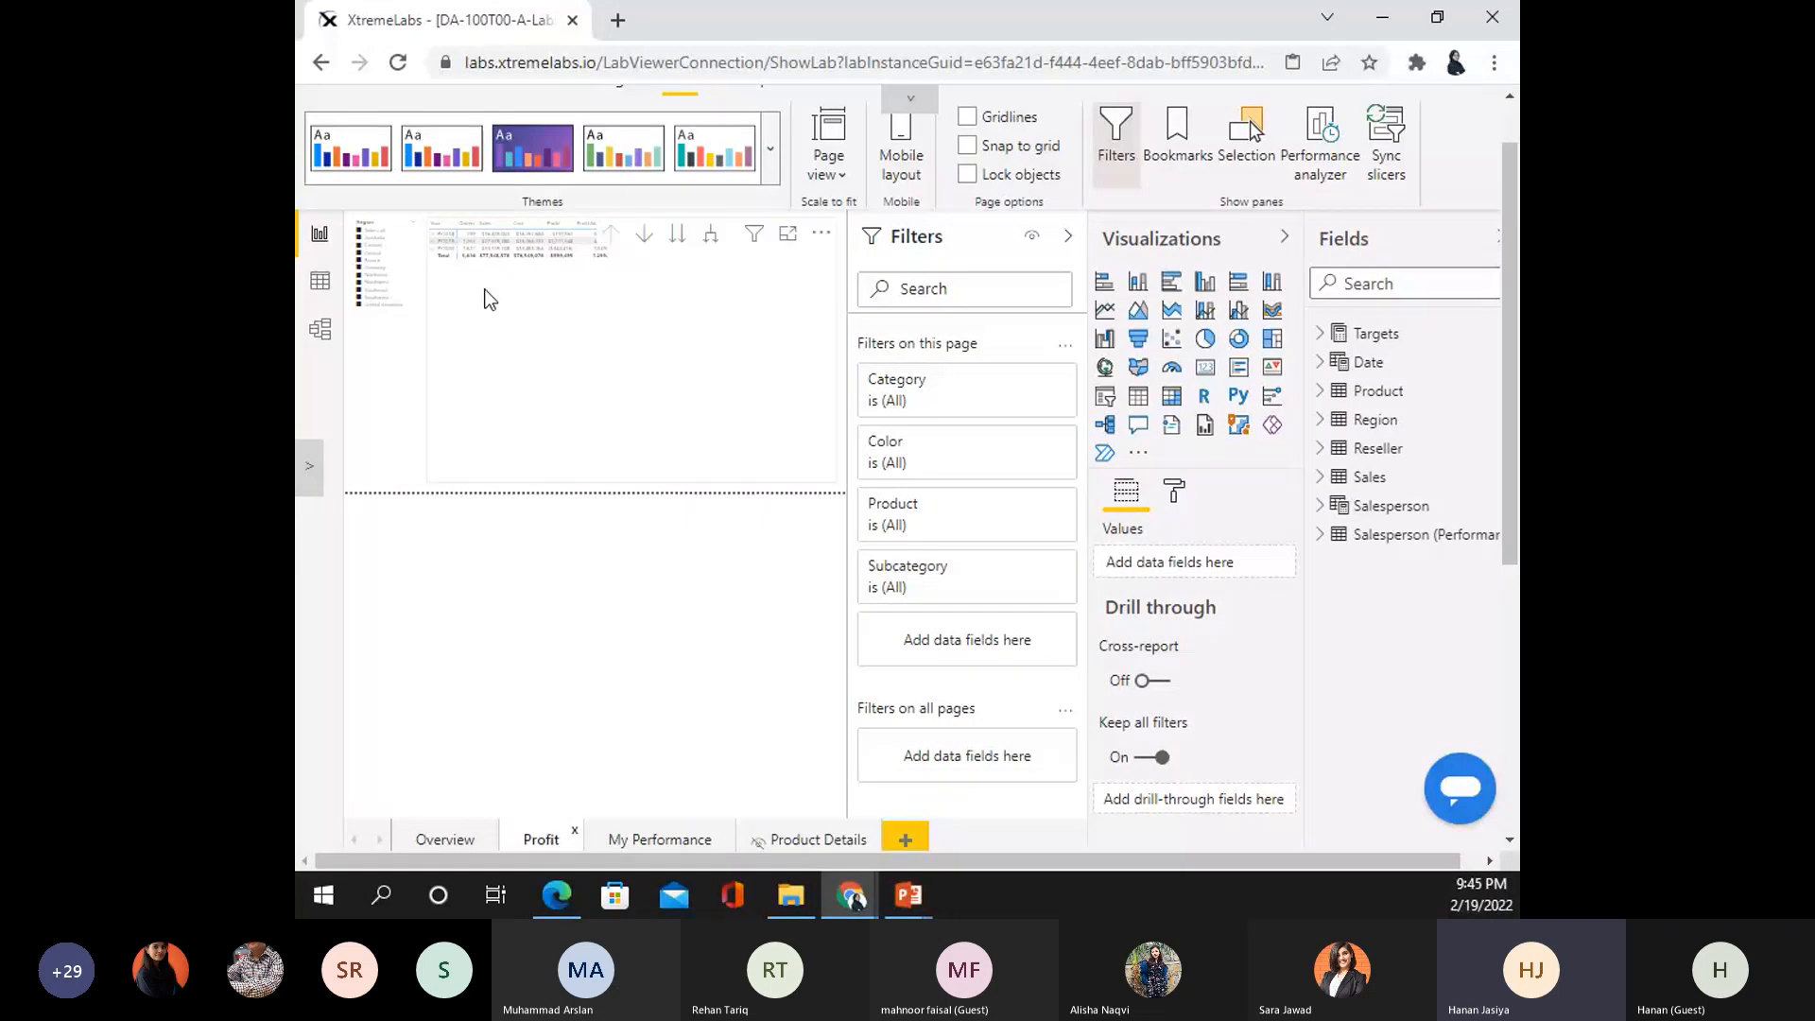
# - Highlight December 2019's $3,516,971 sales on My Performance, clear it, then return to Overview
pyautogui.click(667, 842)
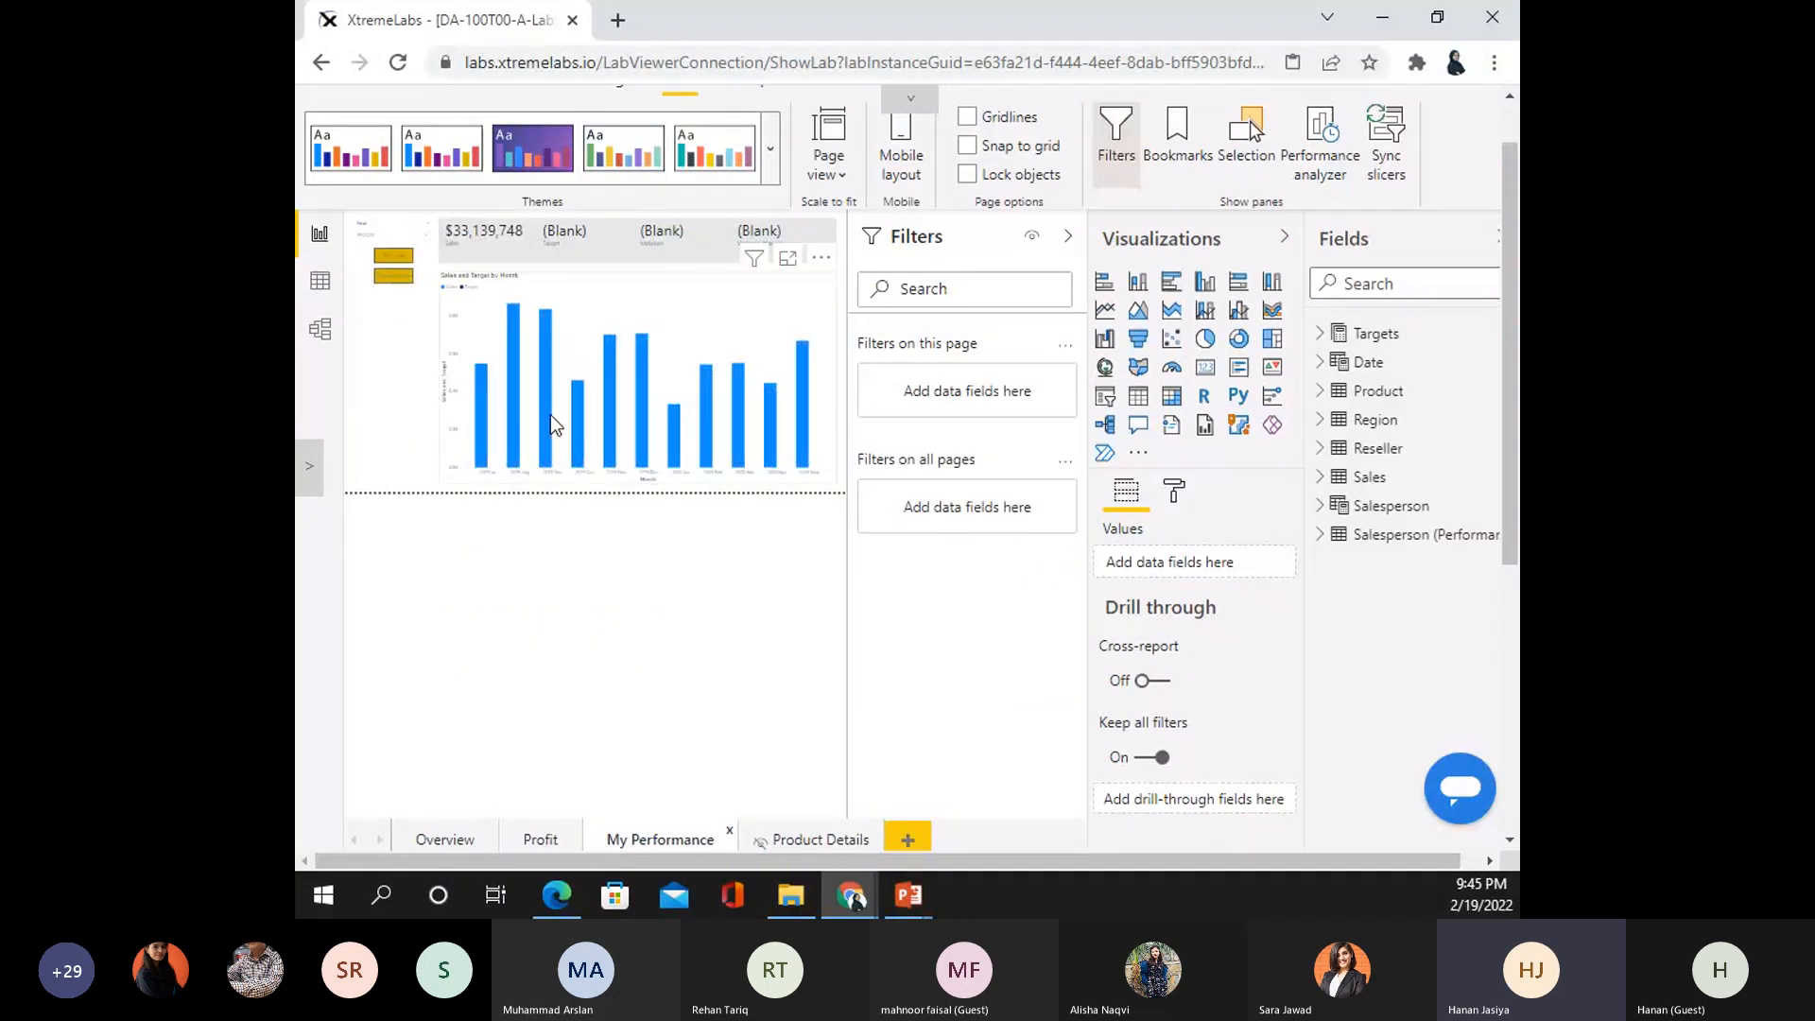
pyautogui.moveTo(546, 416)
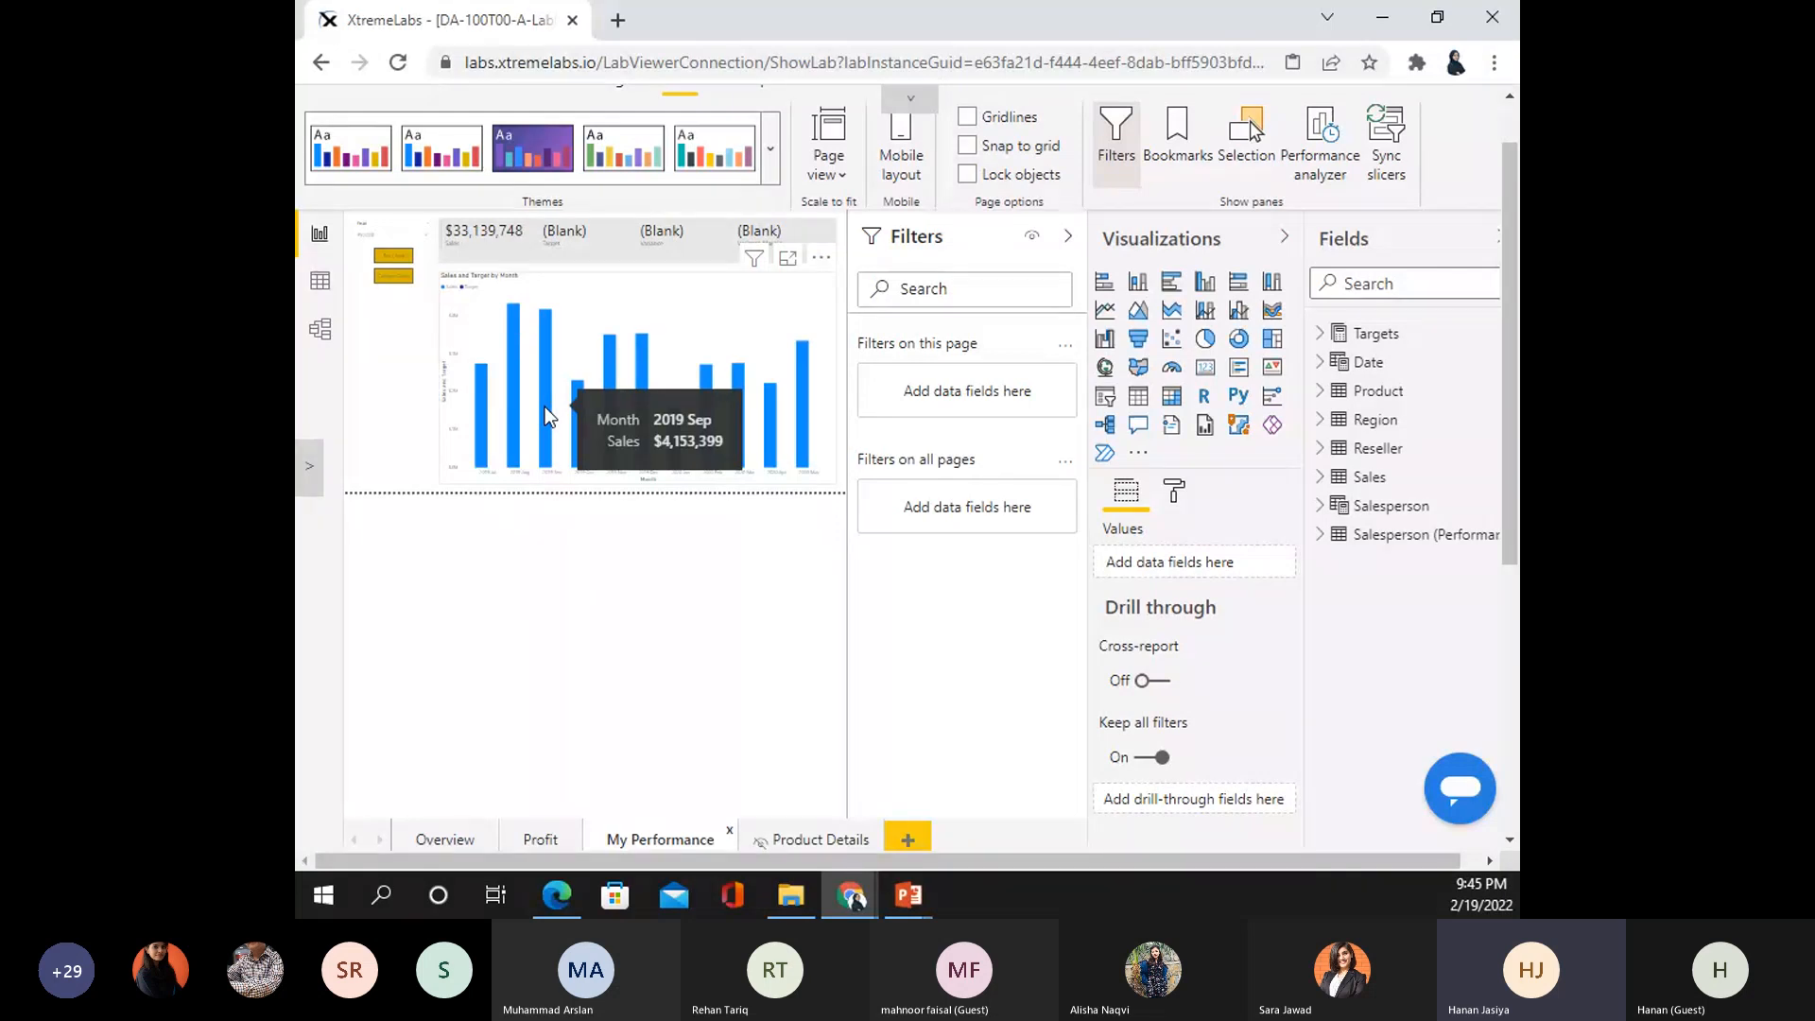
pyautogui.moveTo(639, 418)
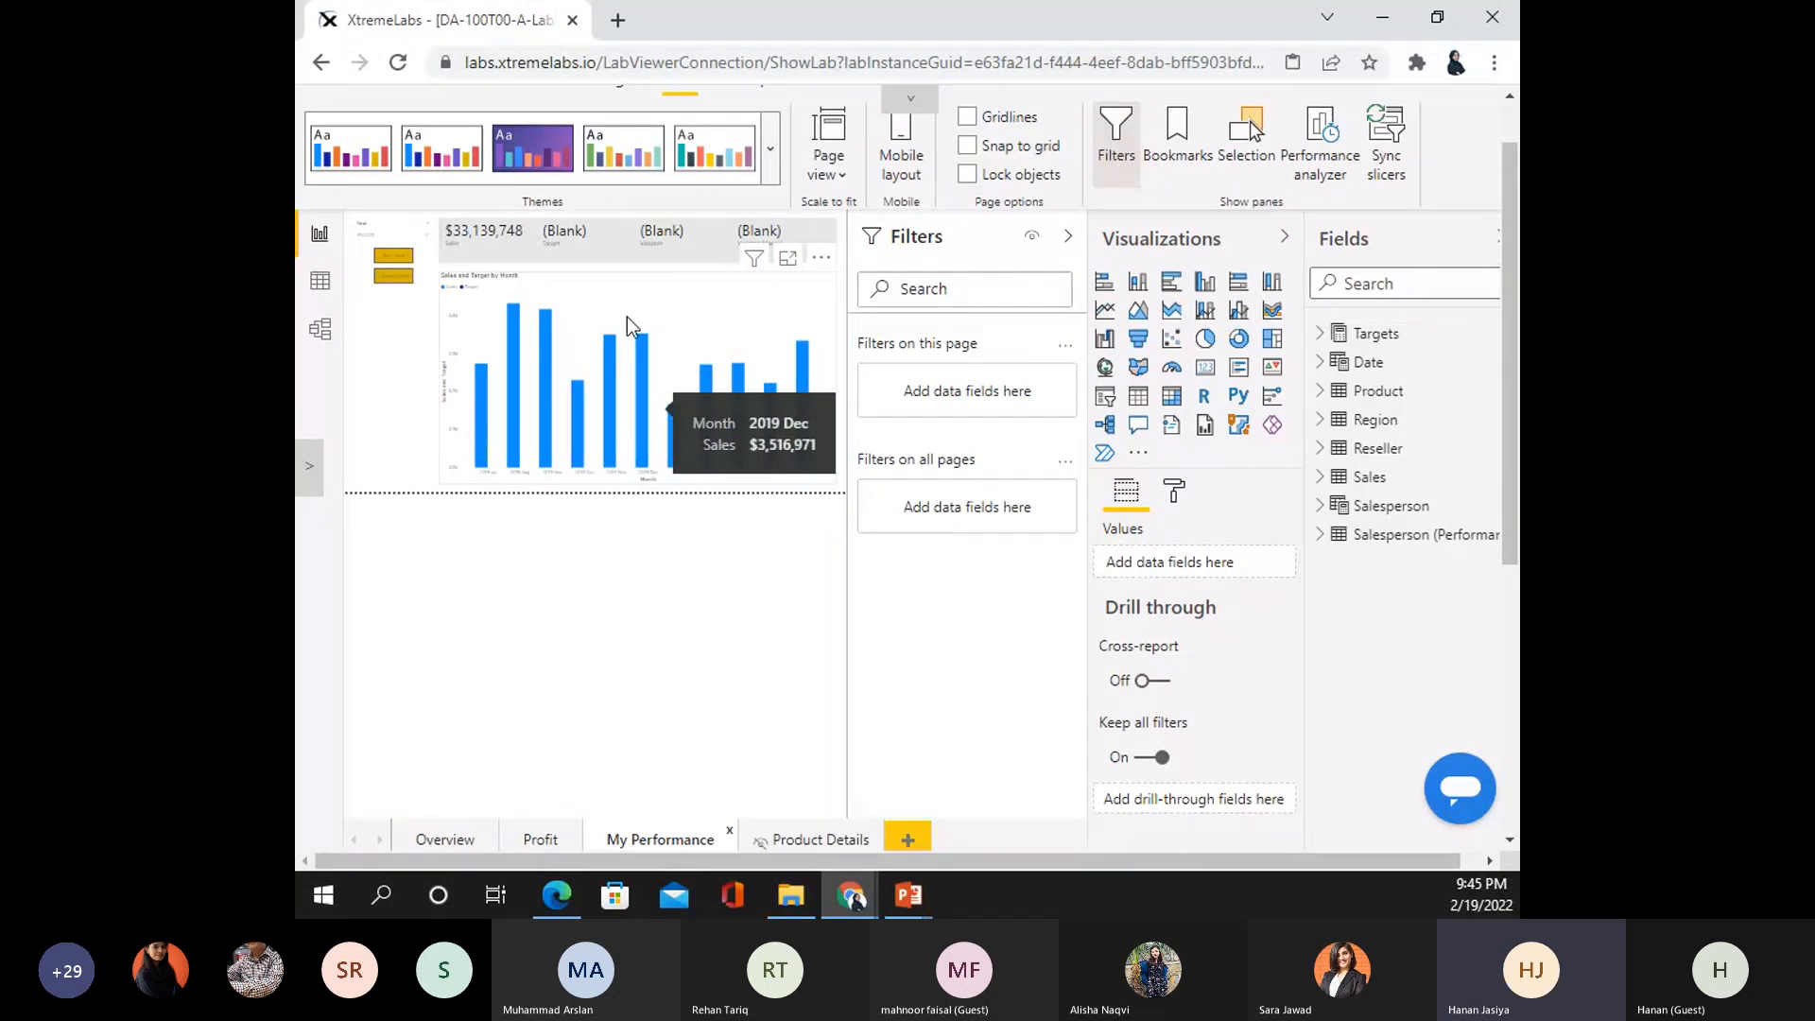
pyautogui.click(641, 387)
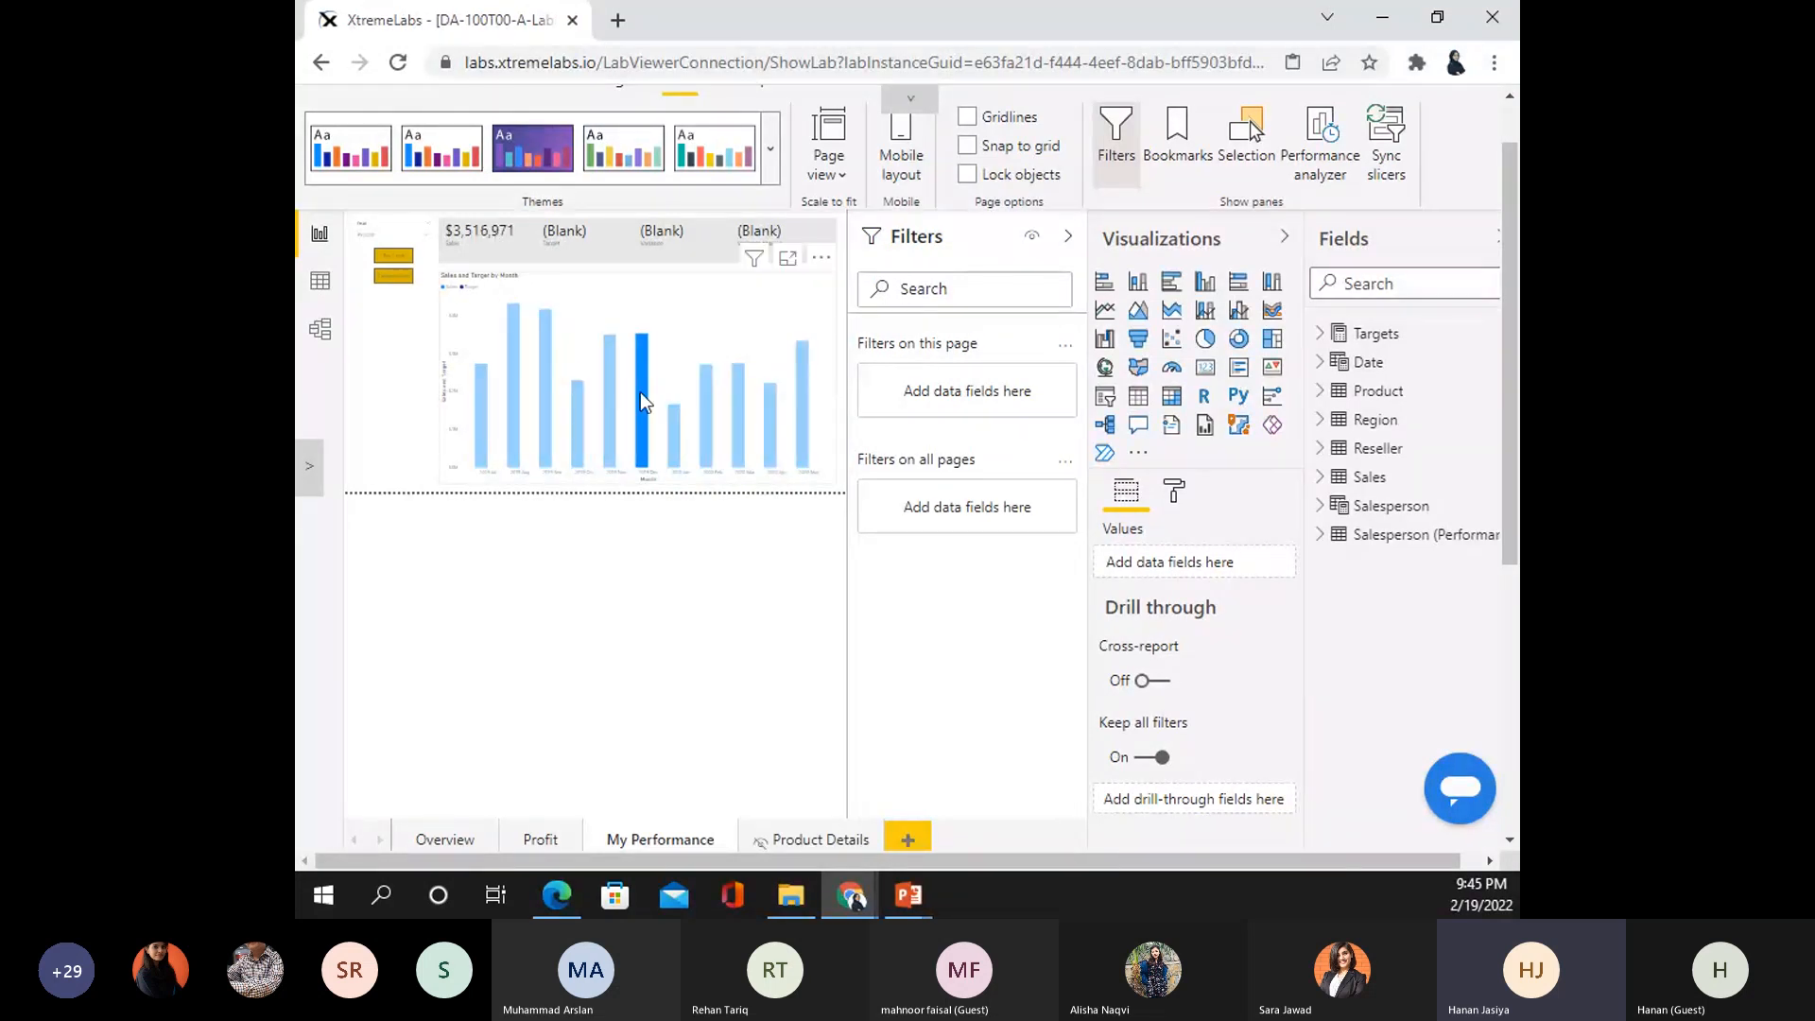
pyautogui.moveTo(641, 397)
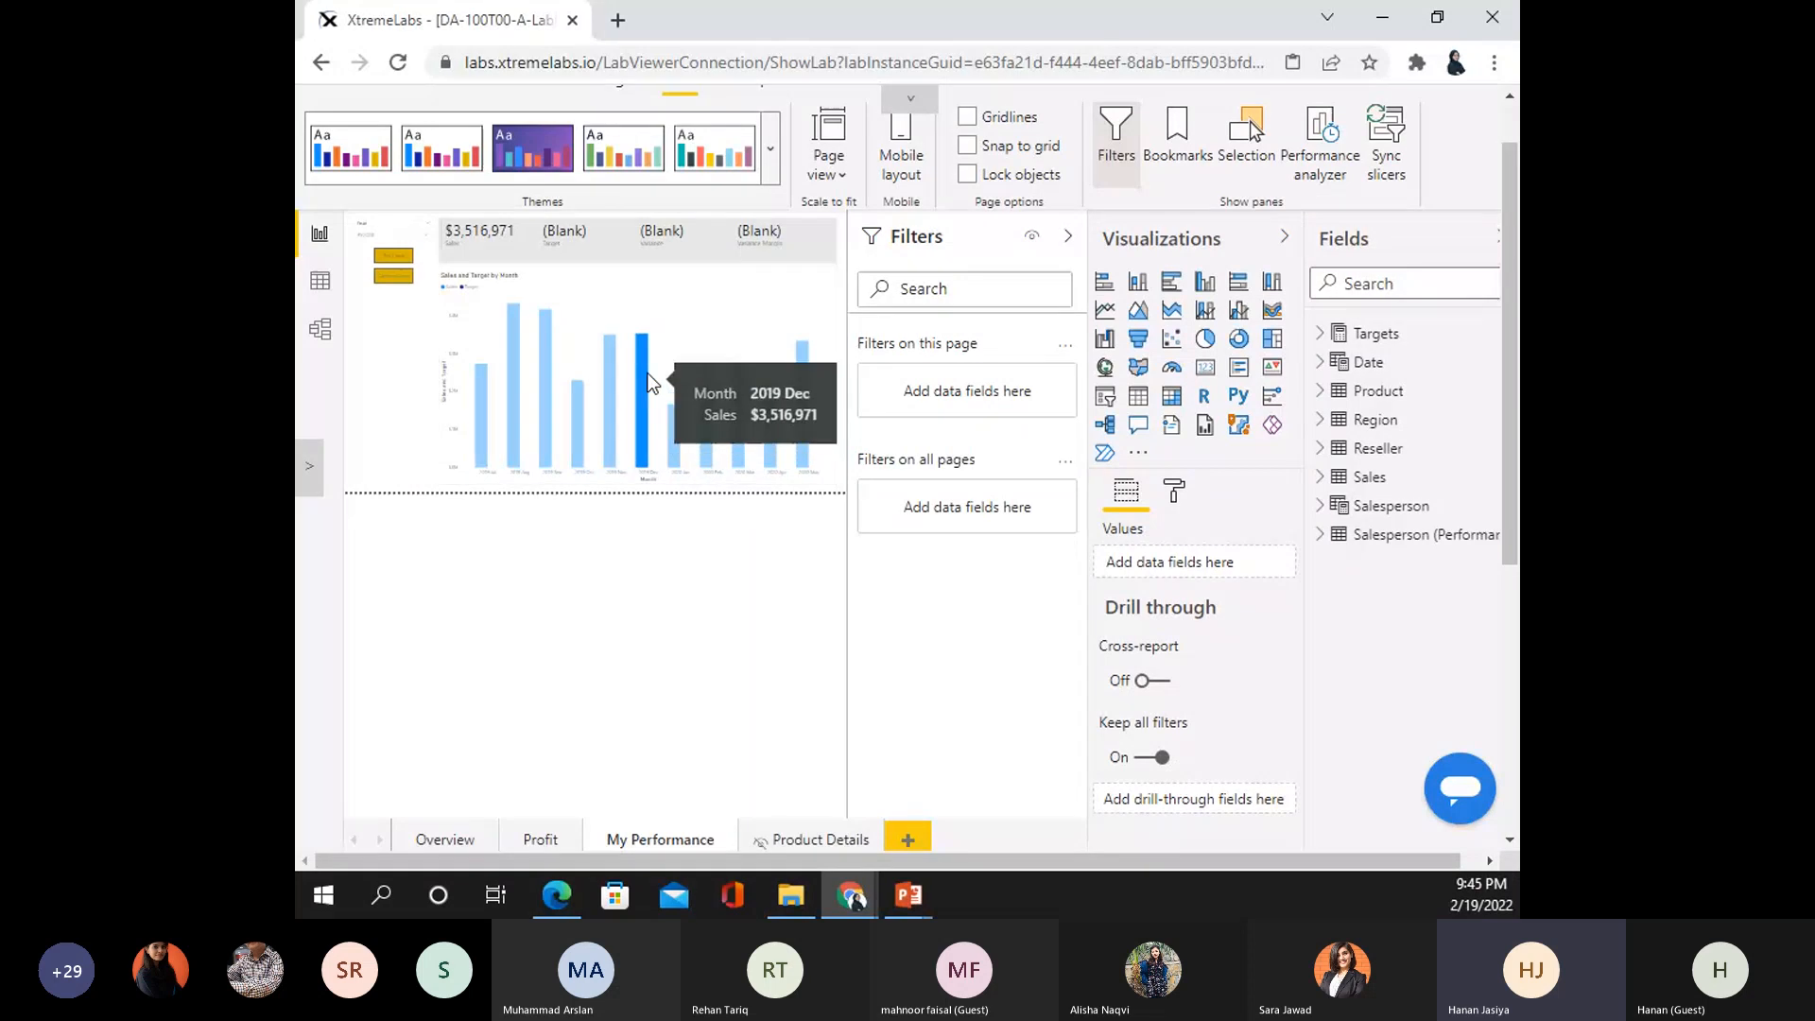
pyautogui.click(640, 373)
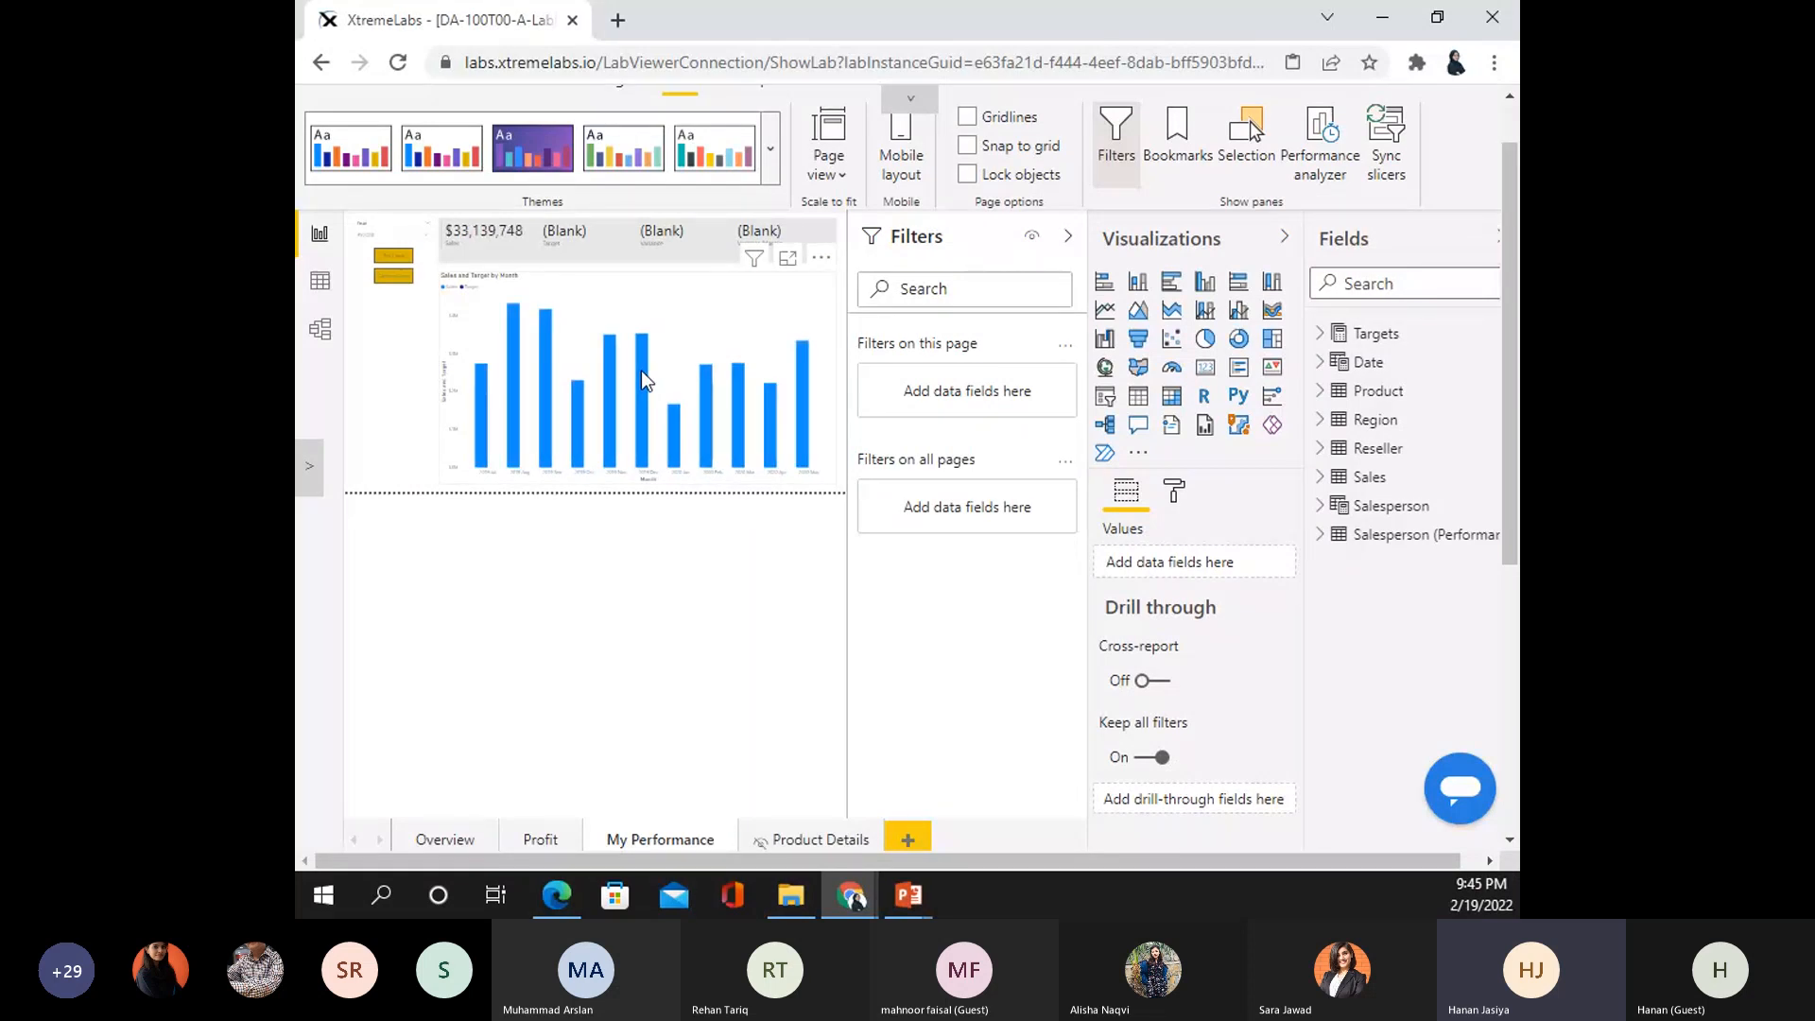
pyautogui.click(817, 841)
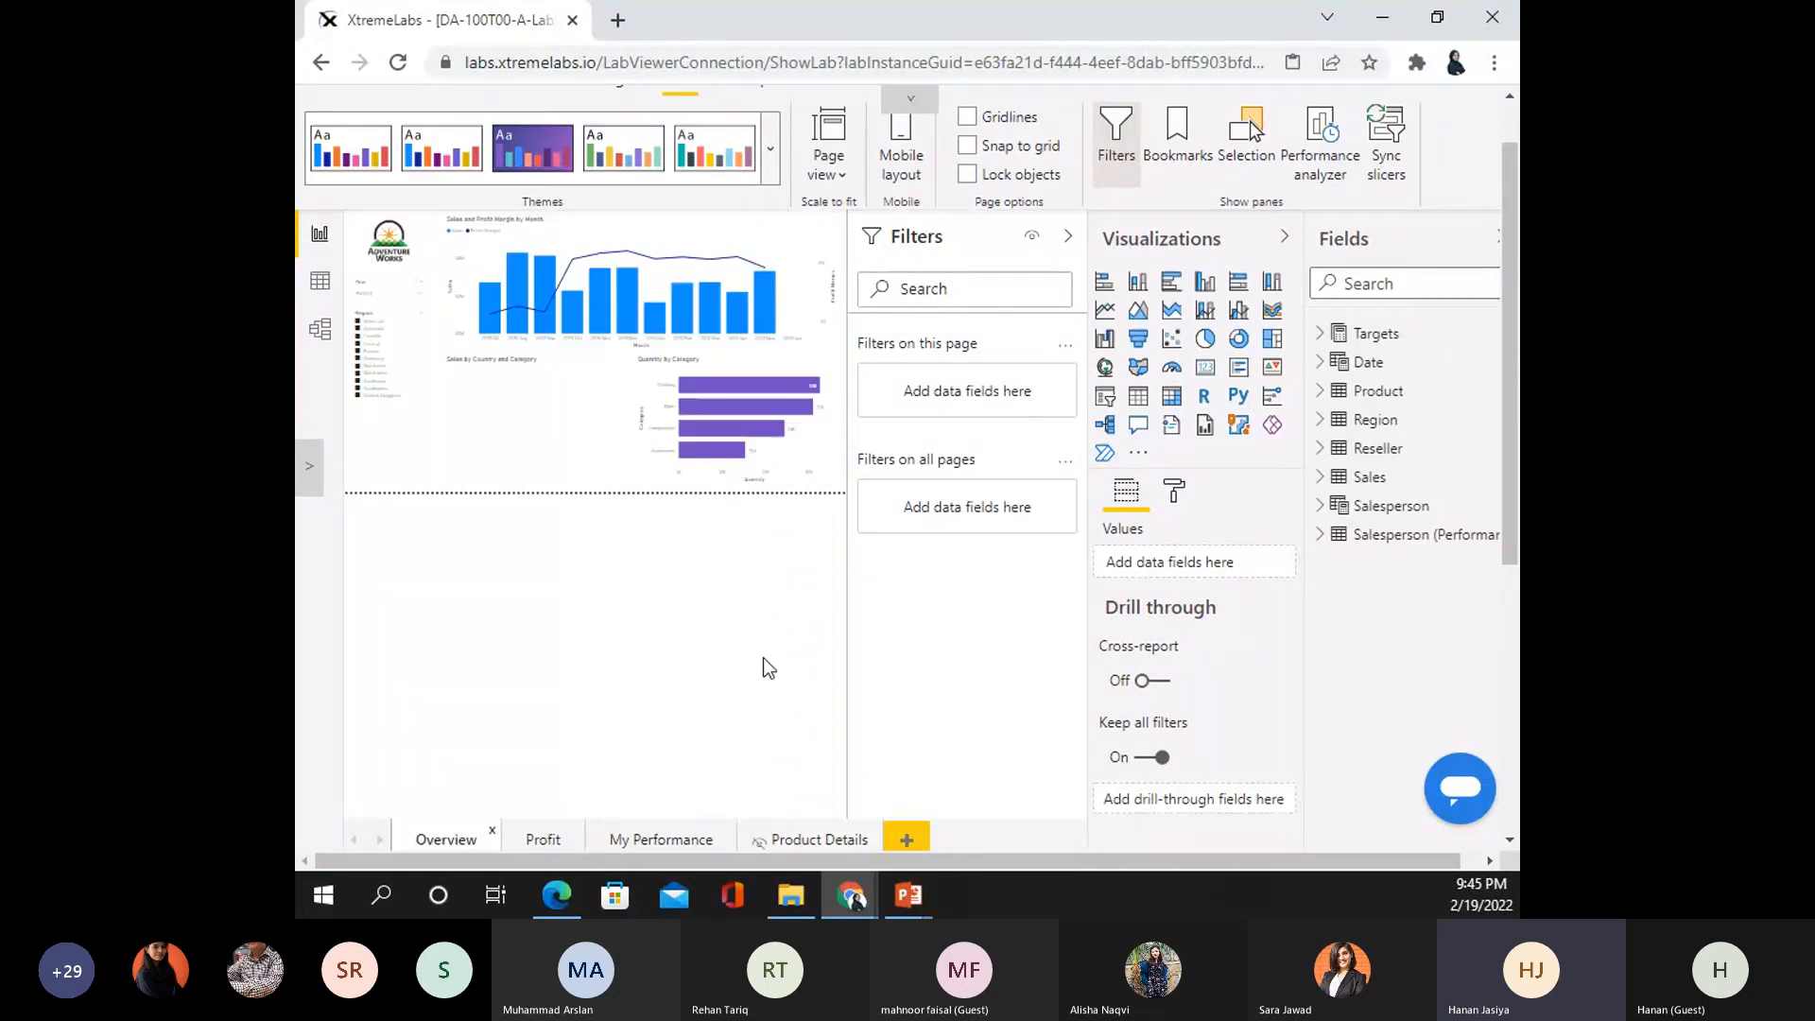
# - Publish Sales Analysis from the Home ribbon, bringing up the save-changes prompt
pyautogui.moveTo(1507, 255); pyautogui.dragTo(1502, 206)
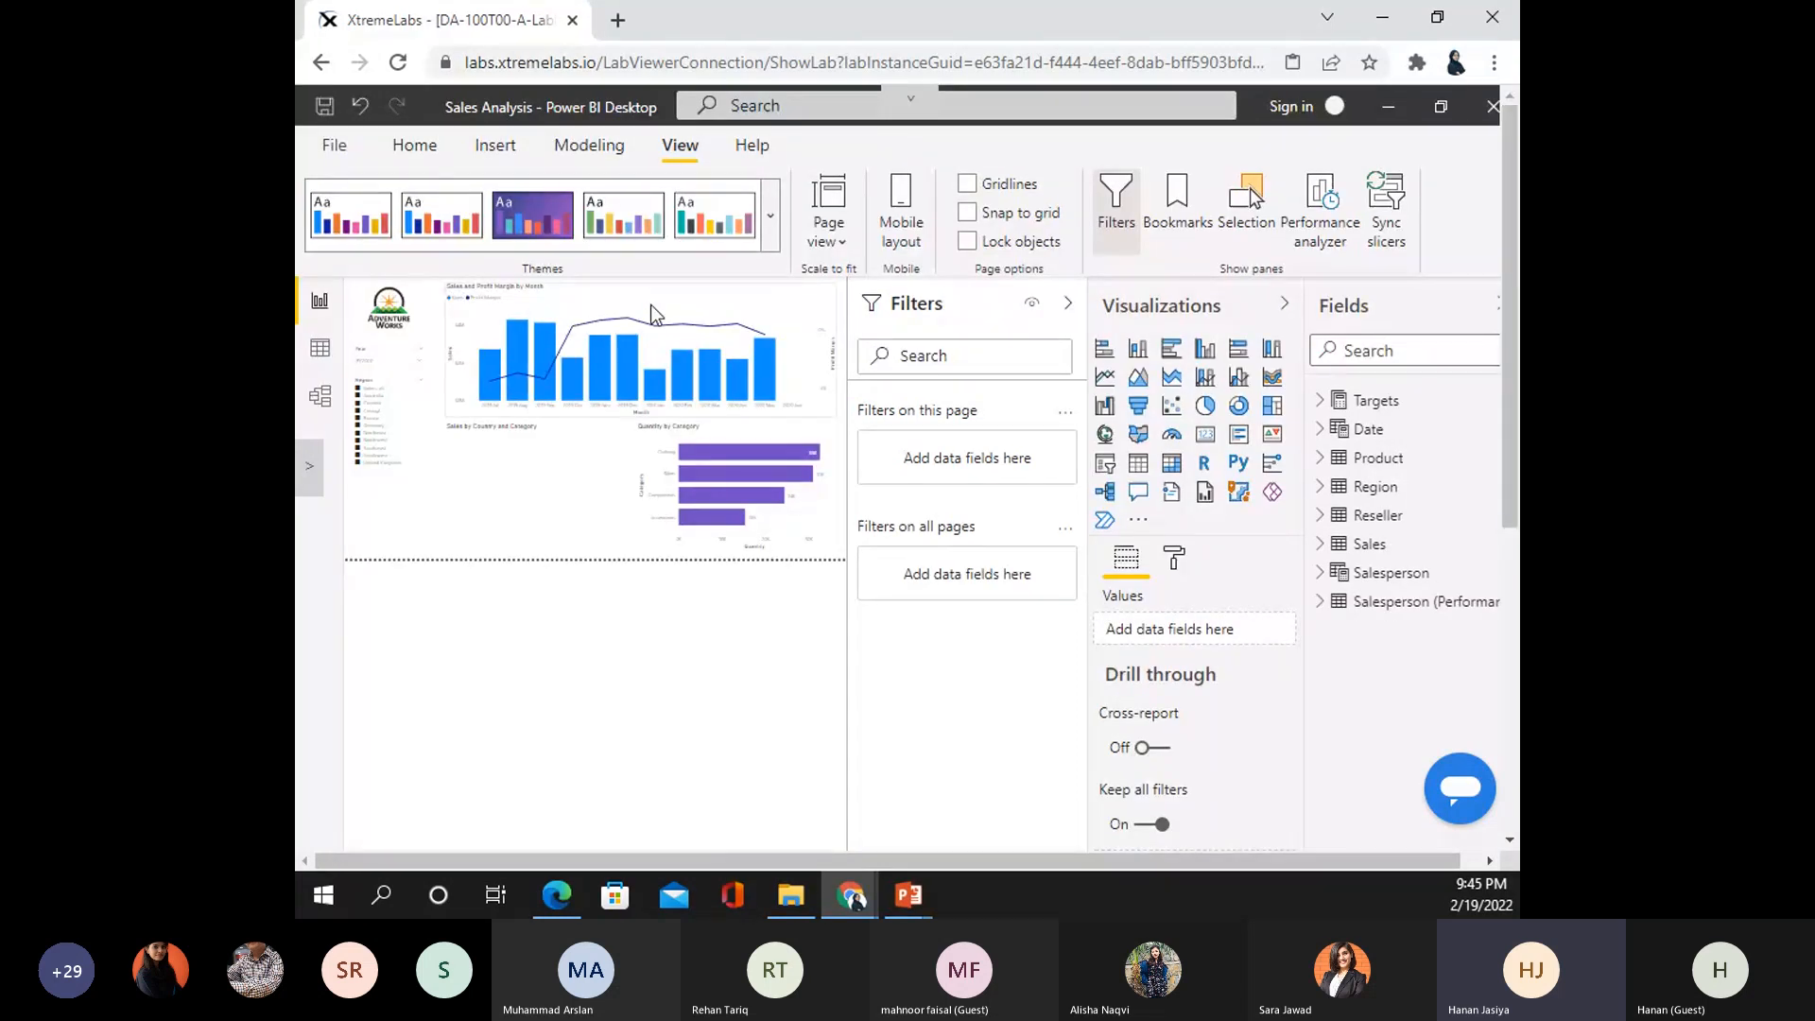
pyautogui.click(414, 145)
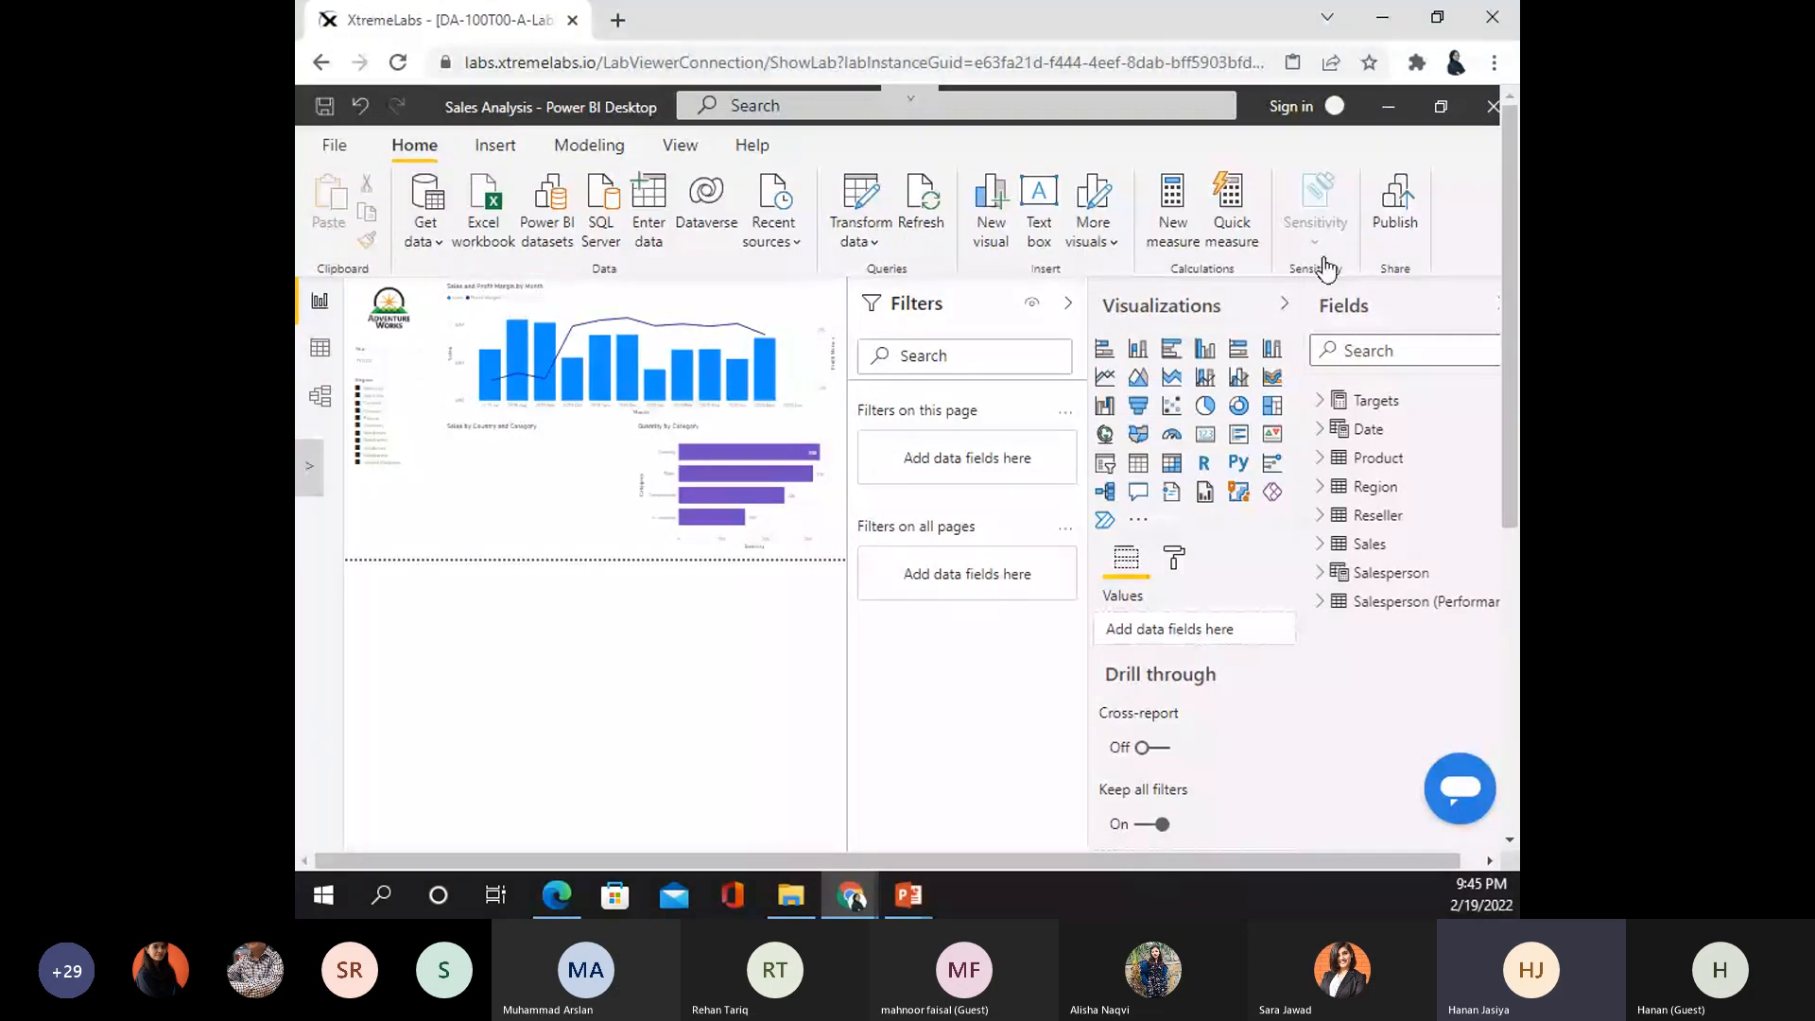
pyautogui.click(1410, 210)
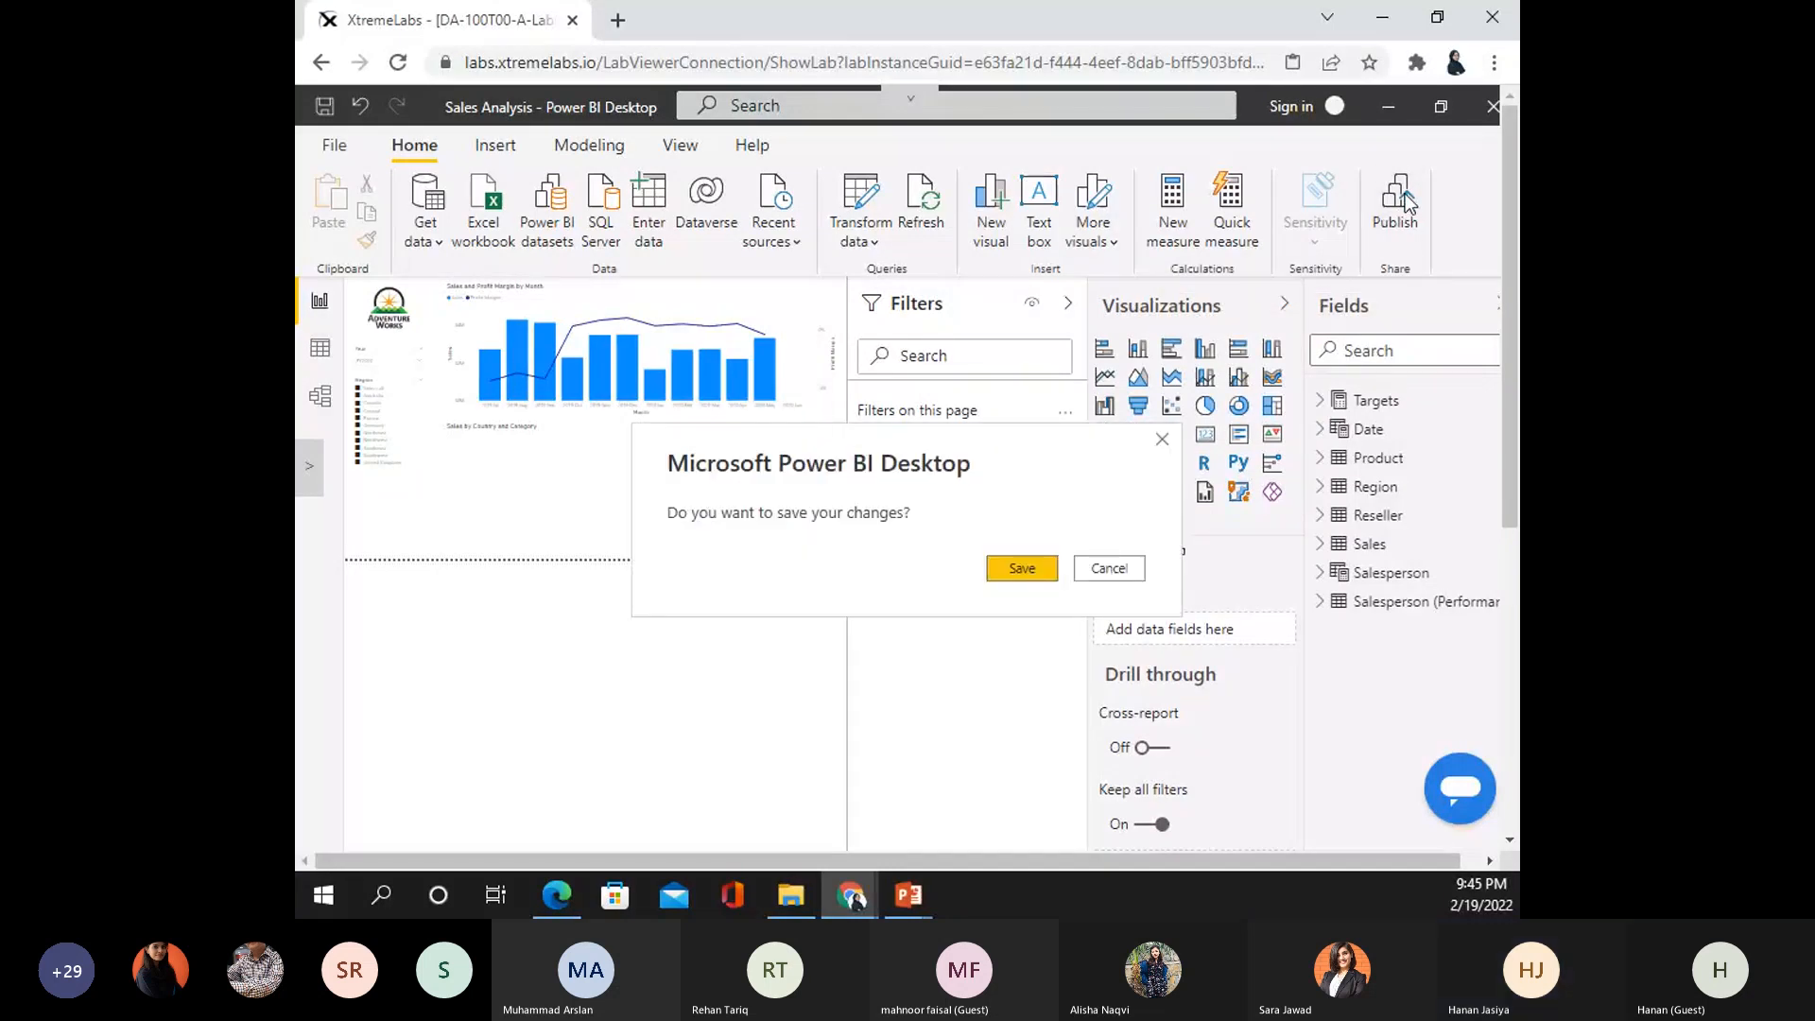
# - Save the Sales Analysis report changes before publishing
pyautogui.click(1026, 569)
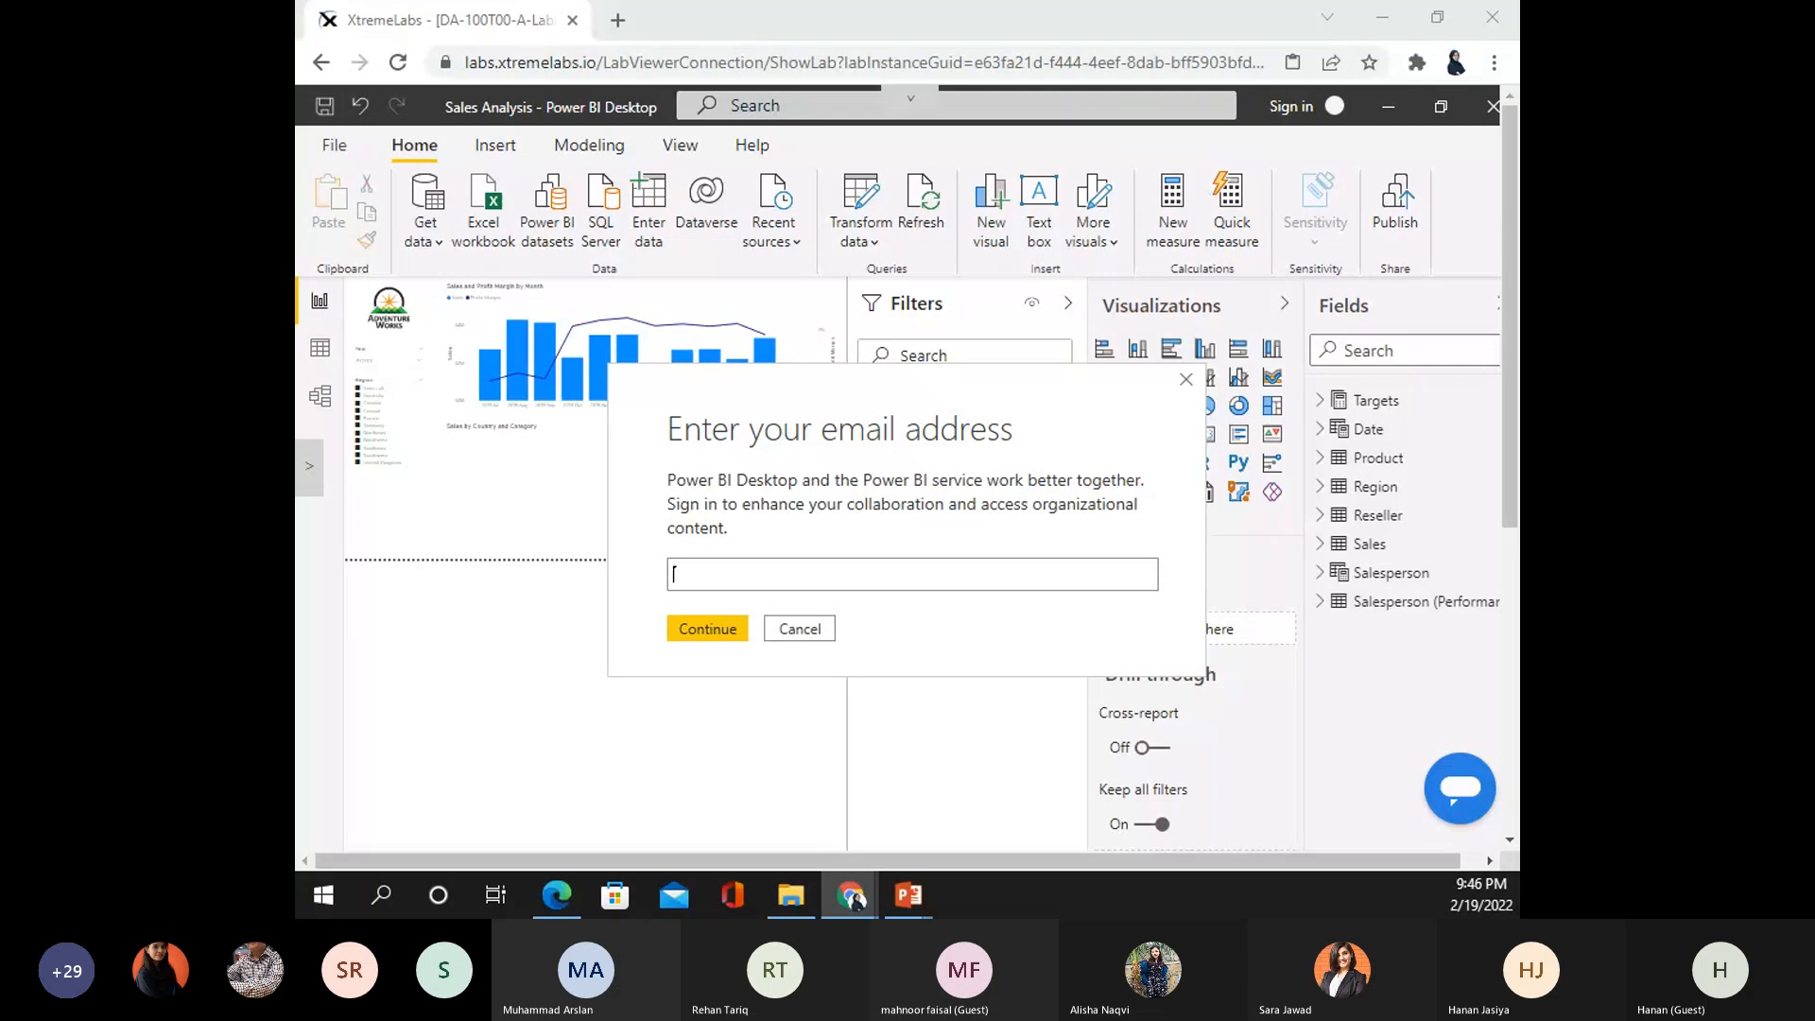
# - Fill the sign-in email box with the lab username, then cancel the prompt and hide the lab panel
pyautogui.click(769, 579)
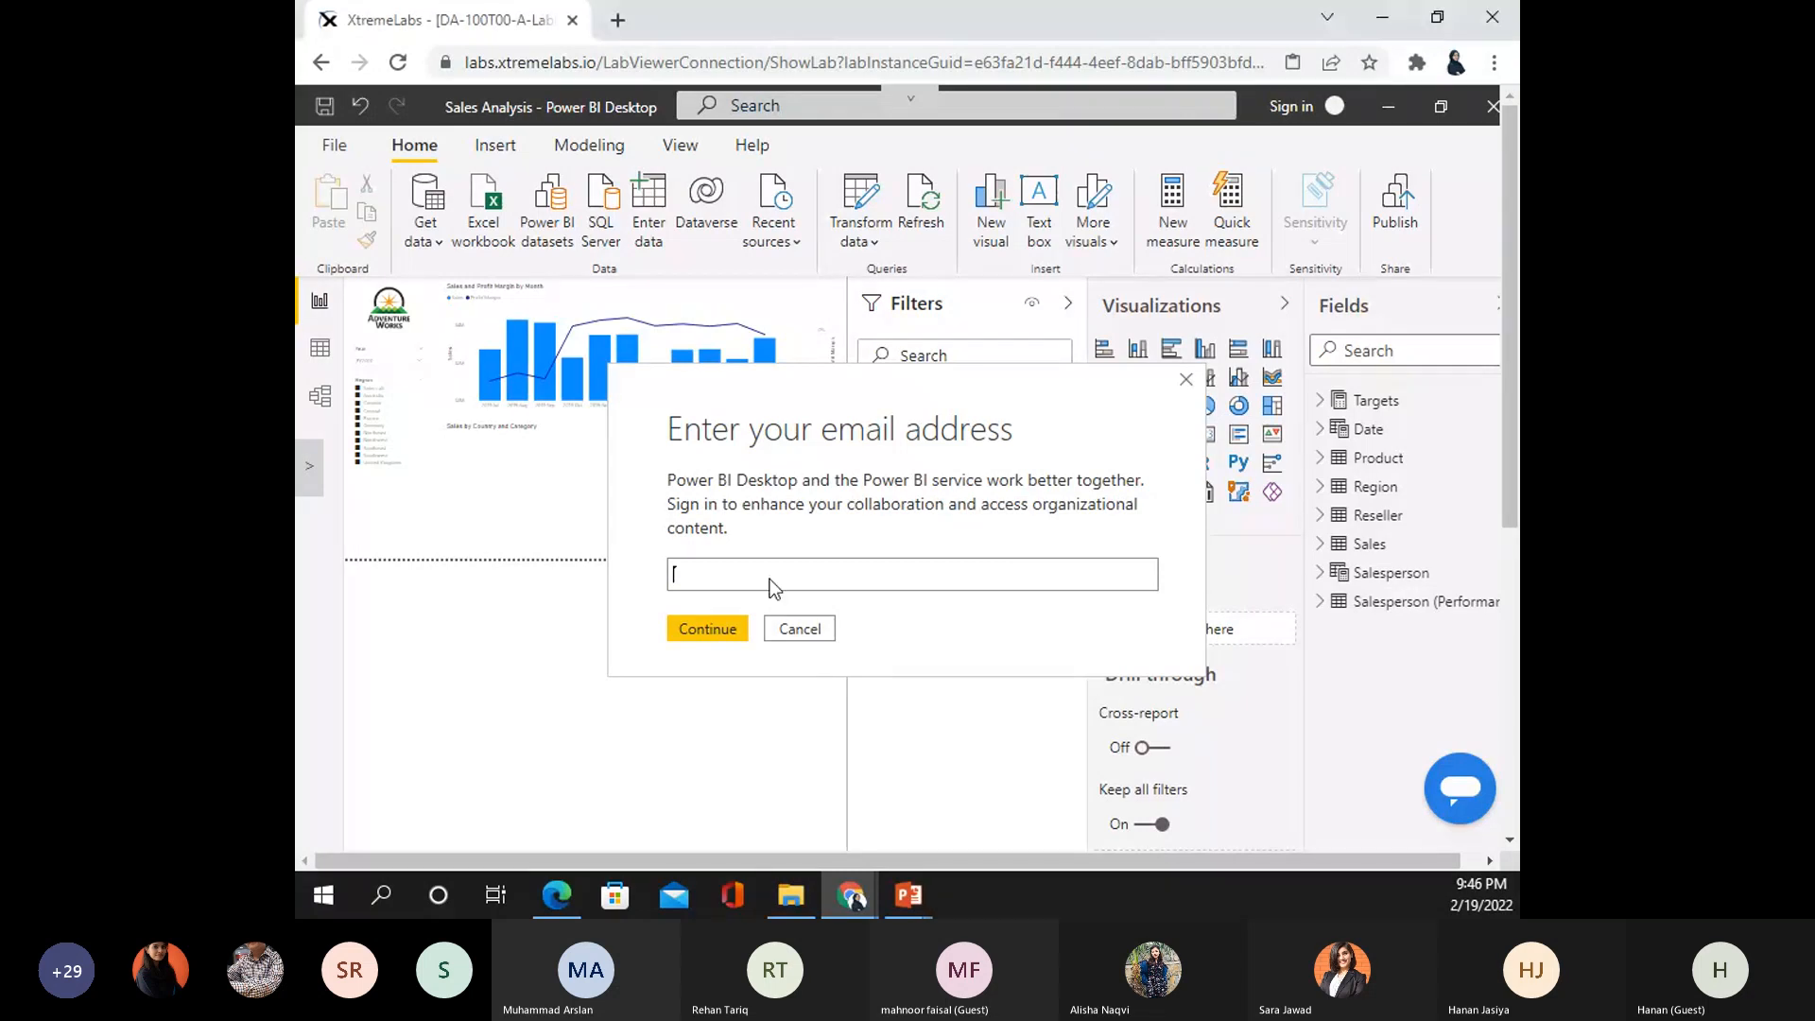
pyautogui.rightClick(771, 579)
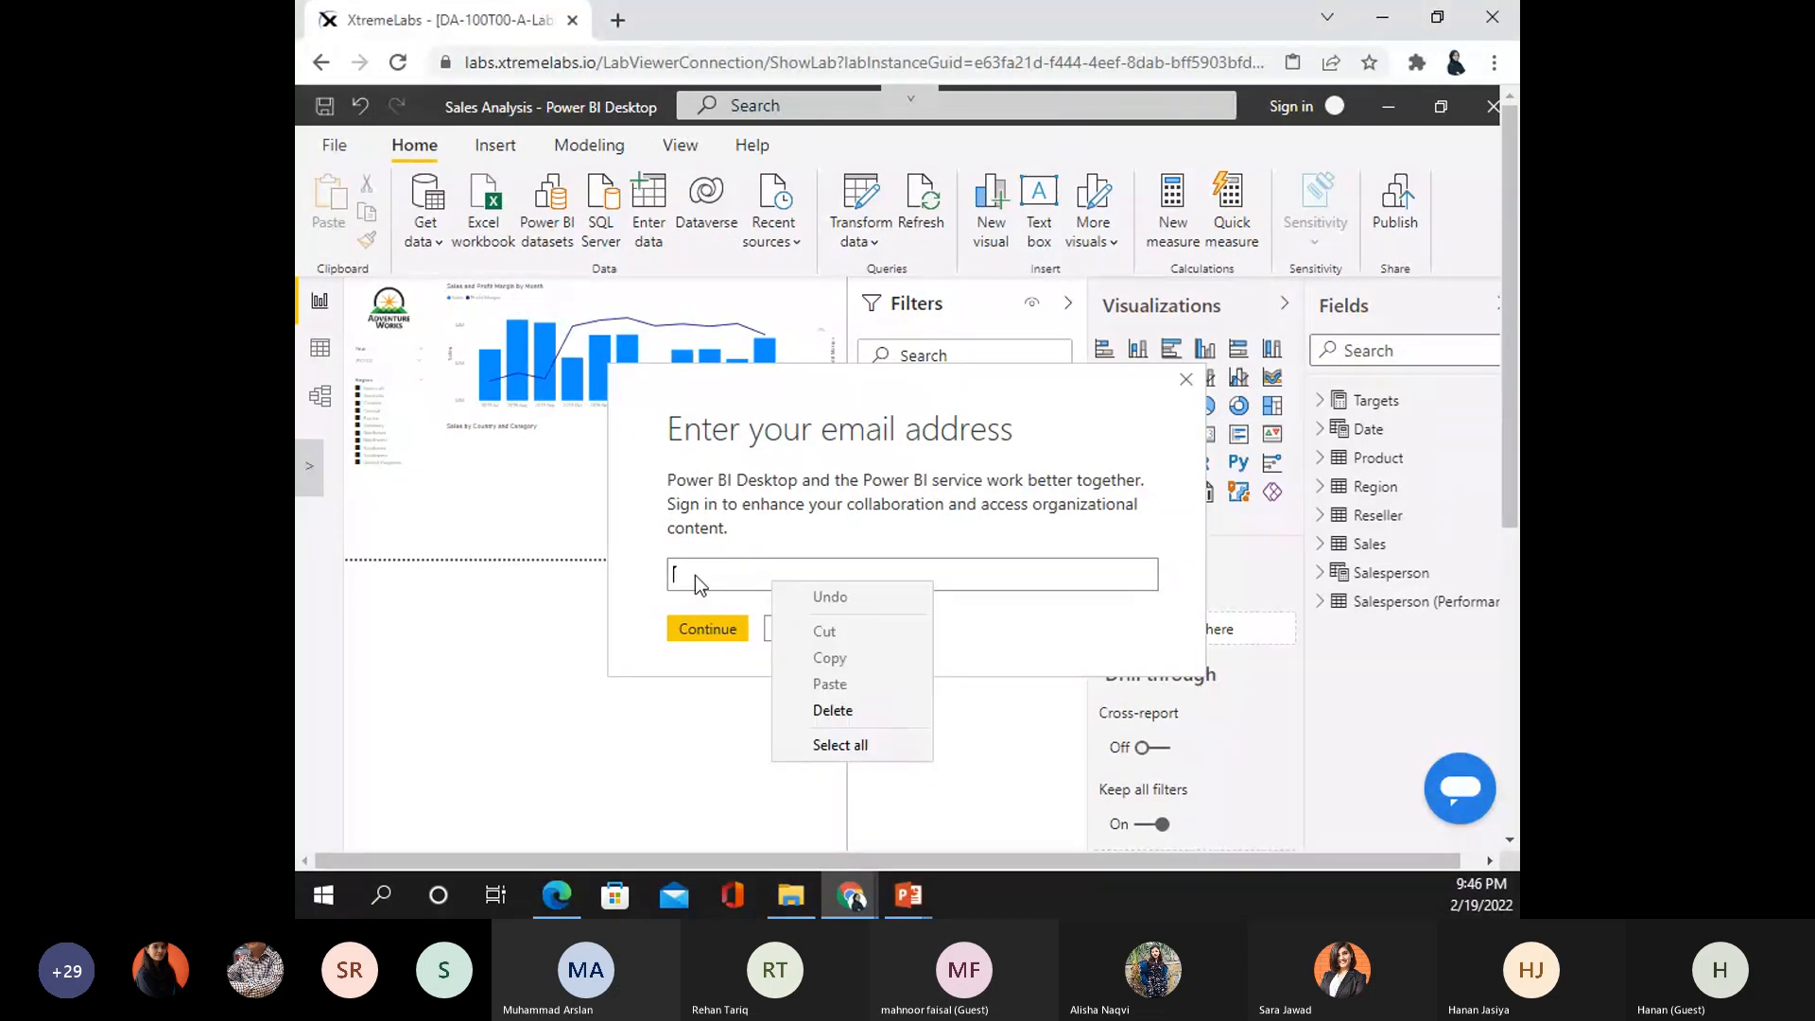
pyautogui.click(696, 575)
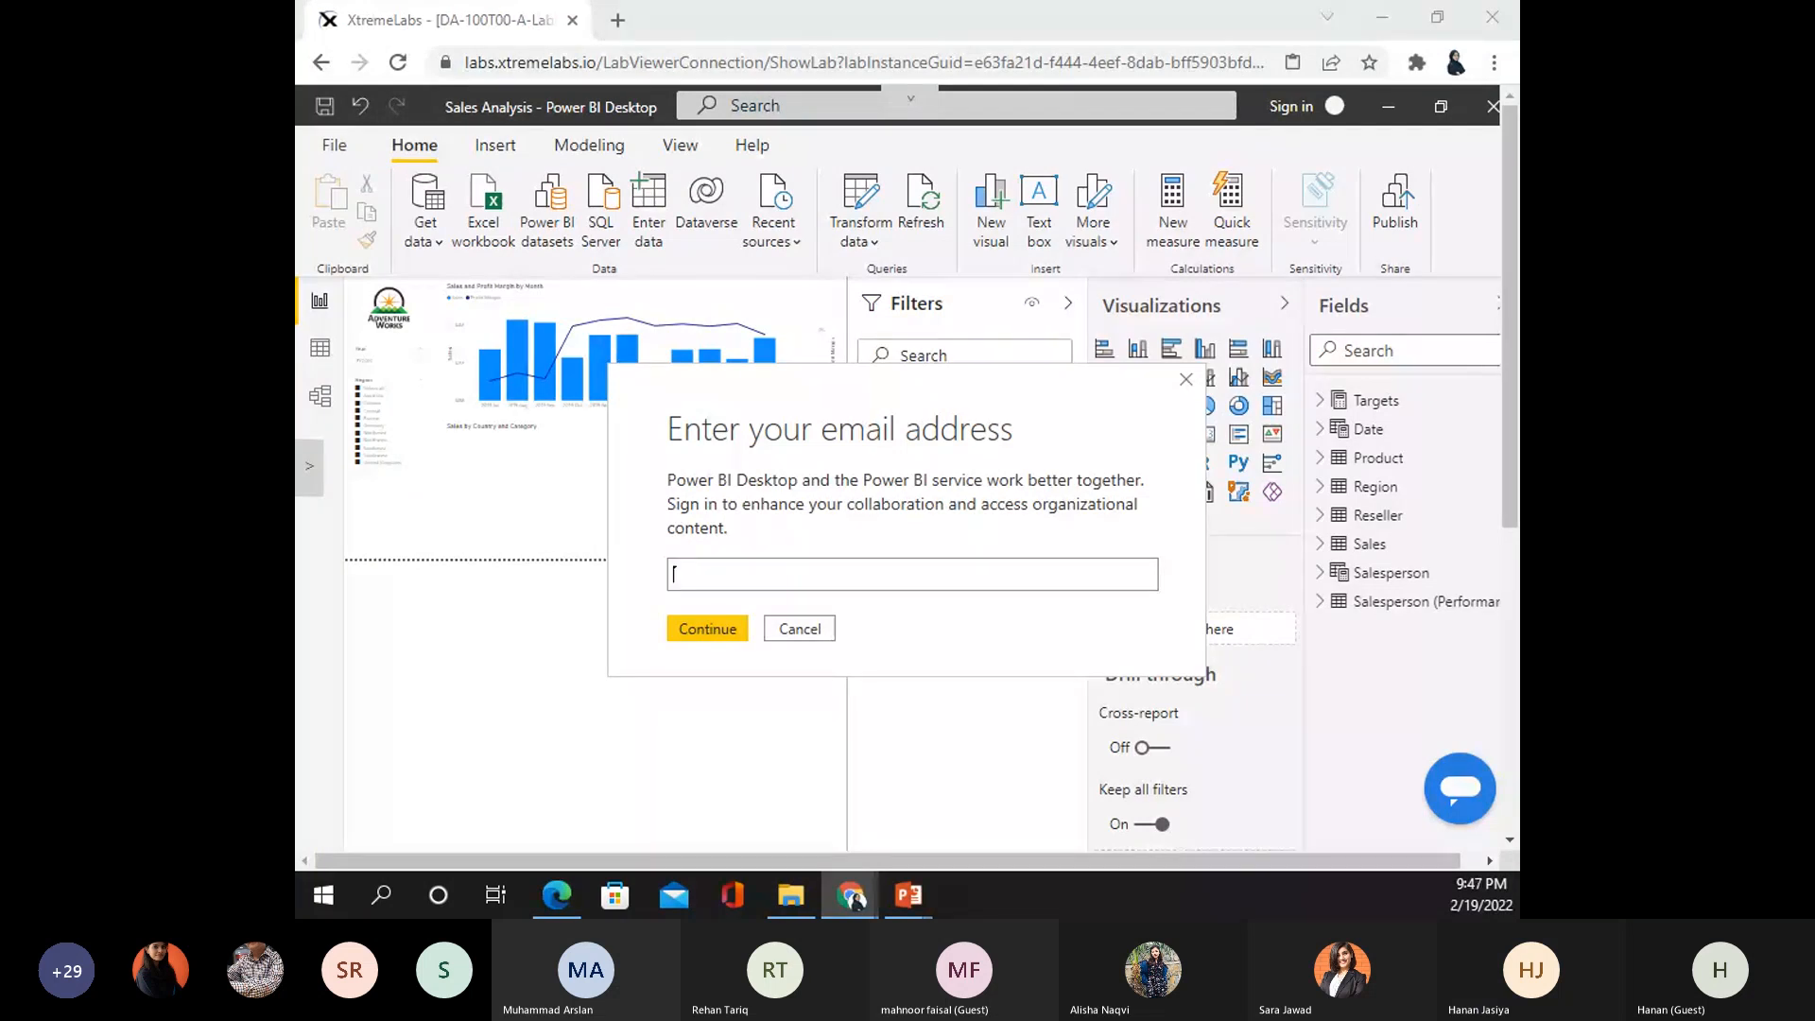
pyautogui.click(708, 566)
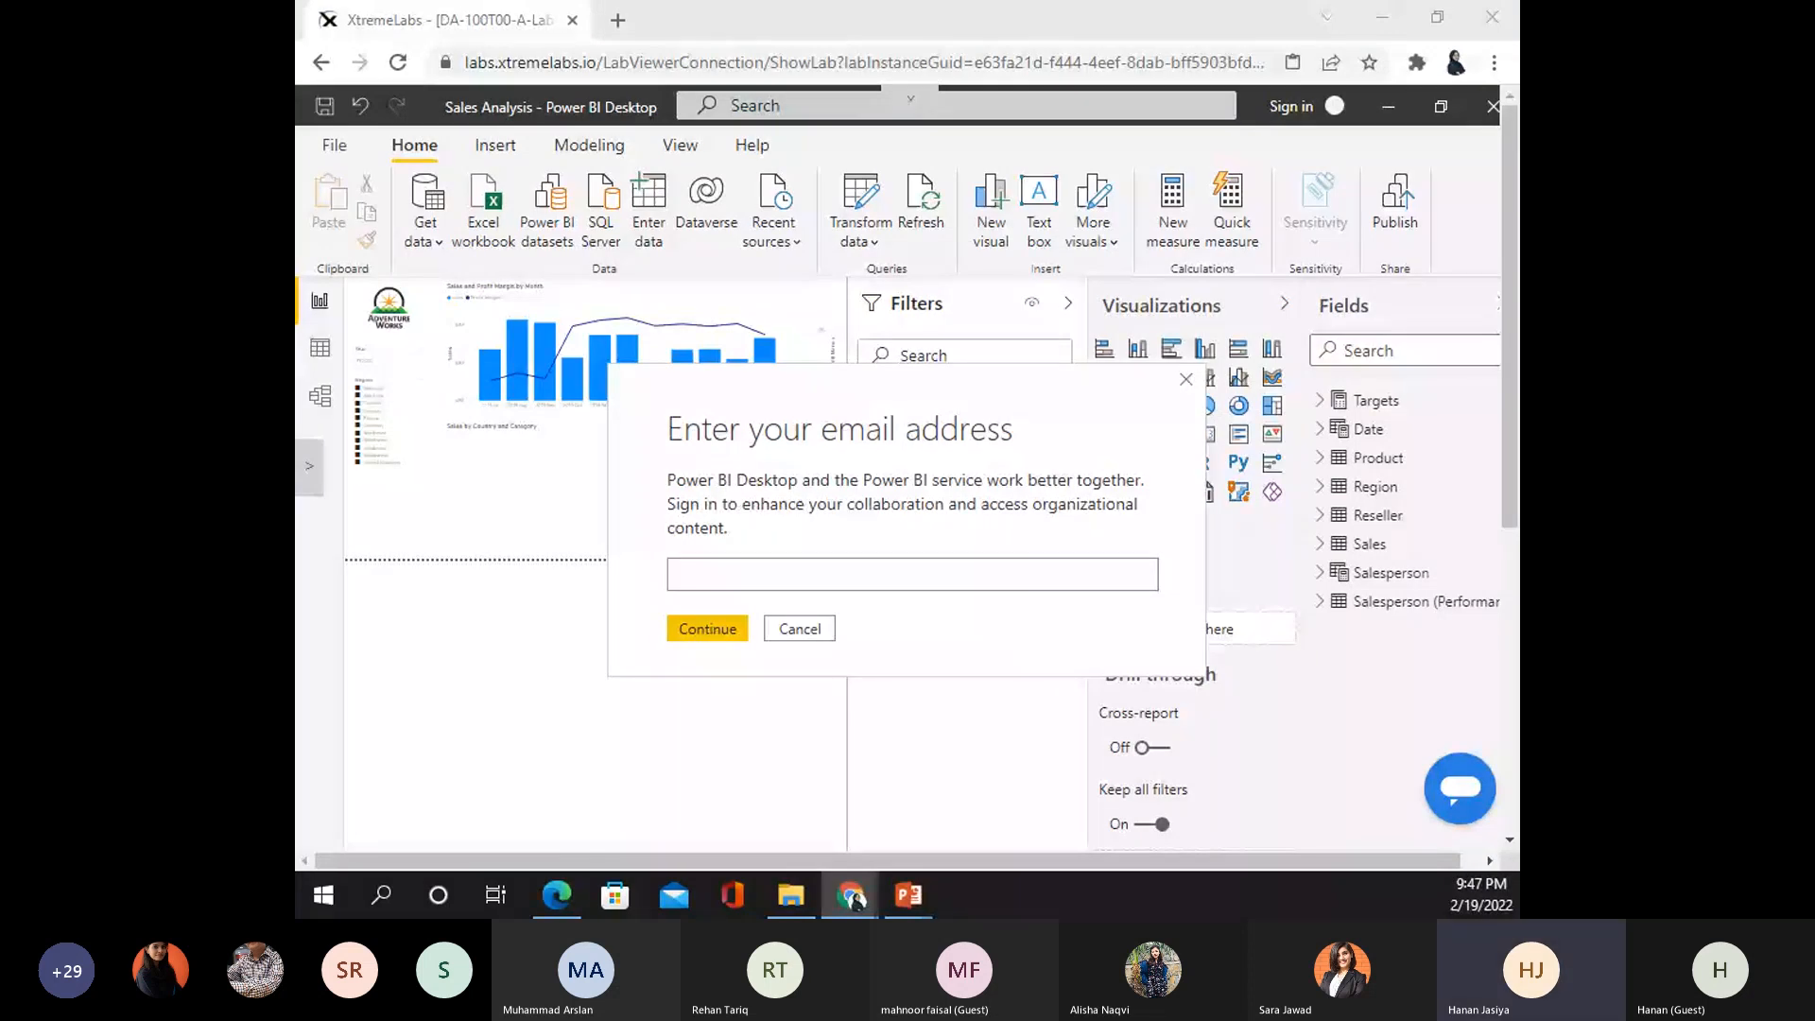
pyautogui.click(309, 466)
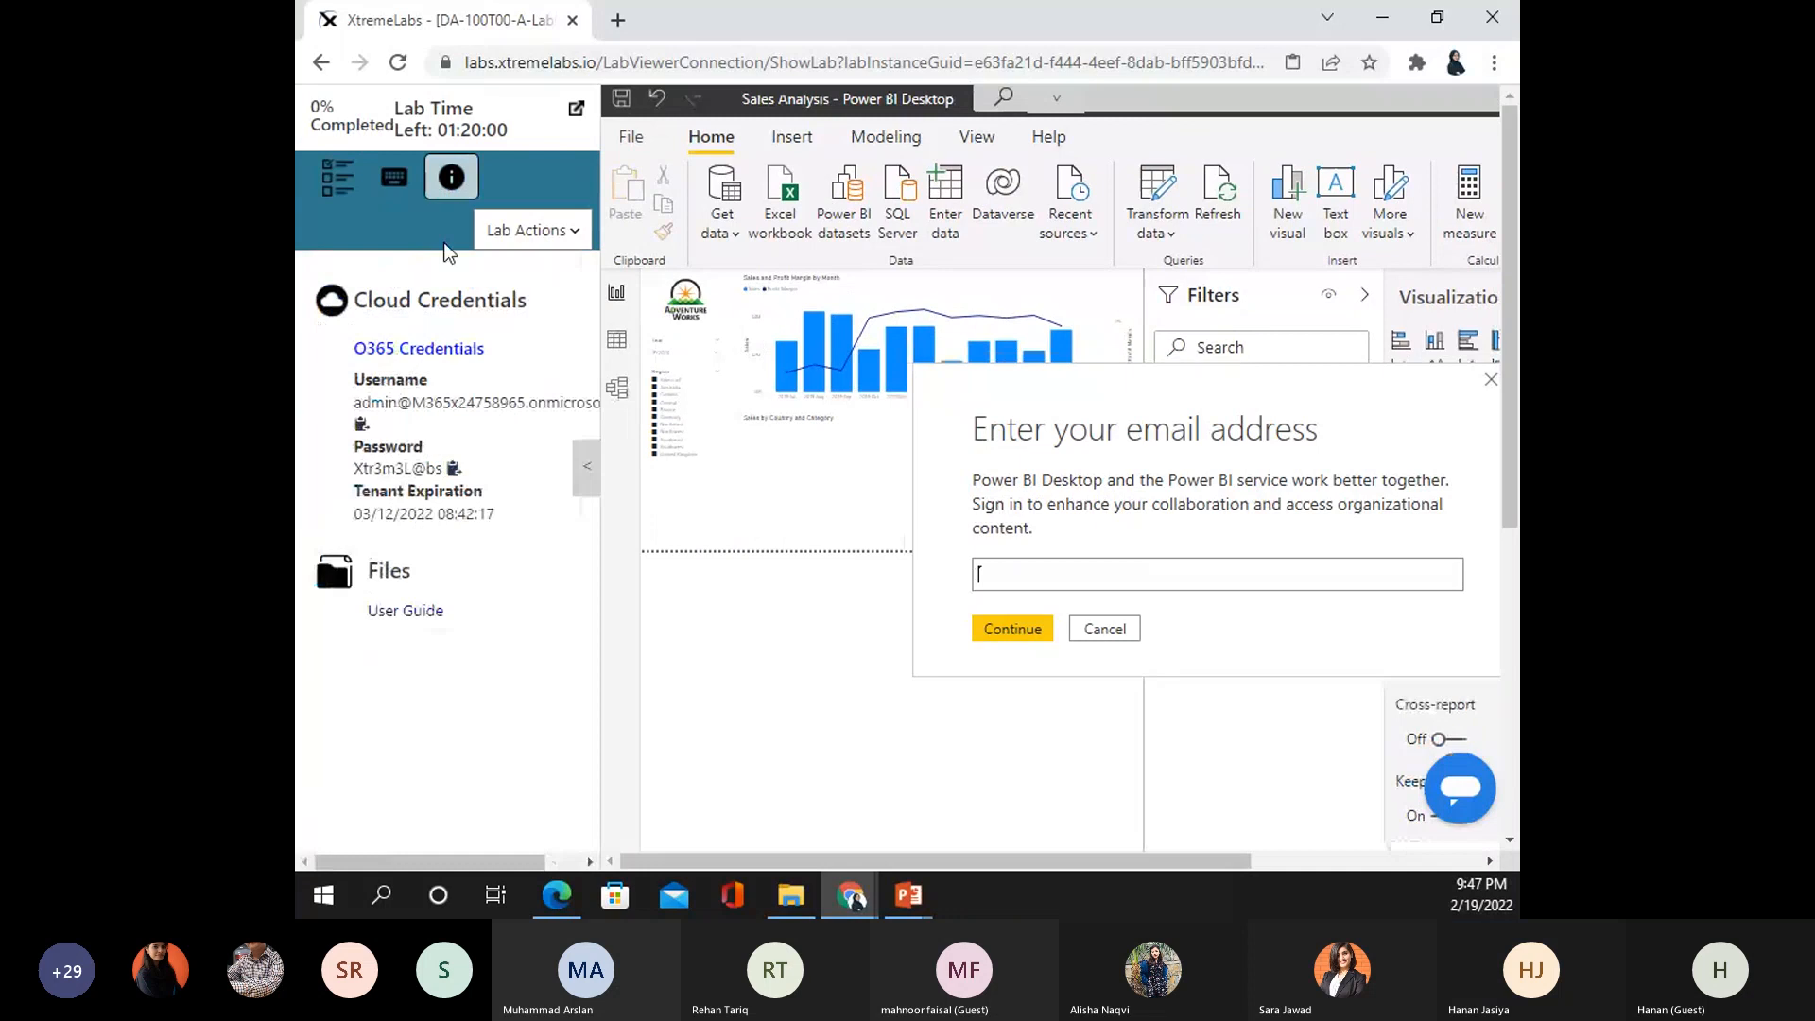
pyautogui.click(360, 425)
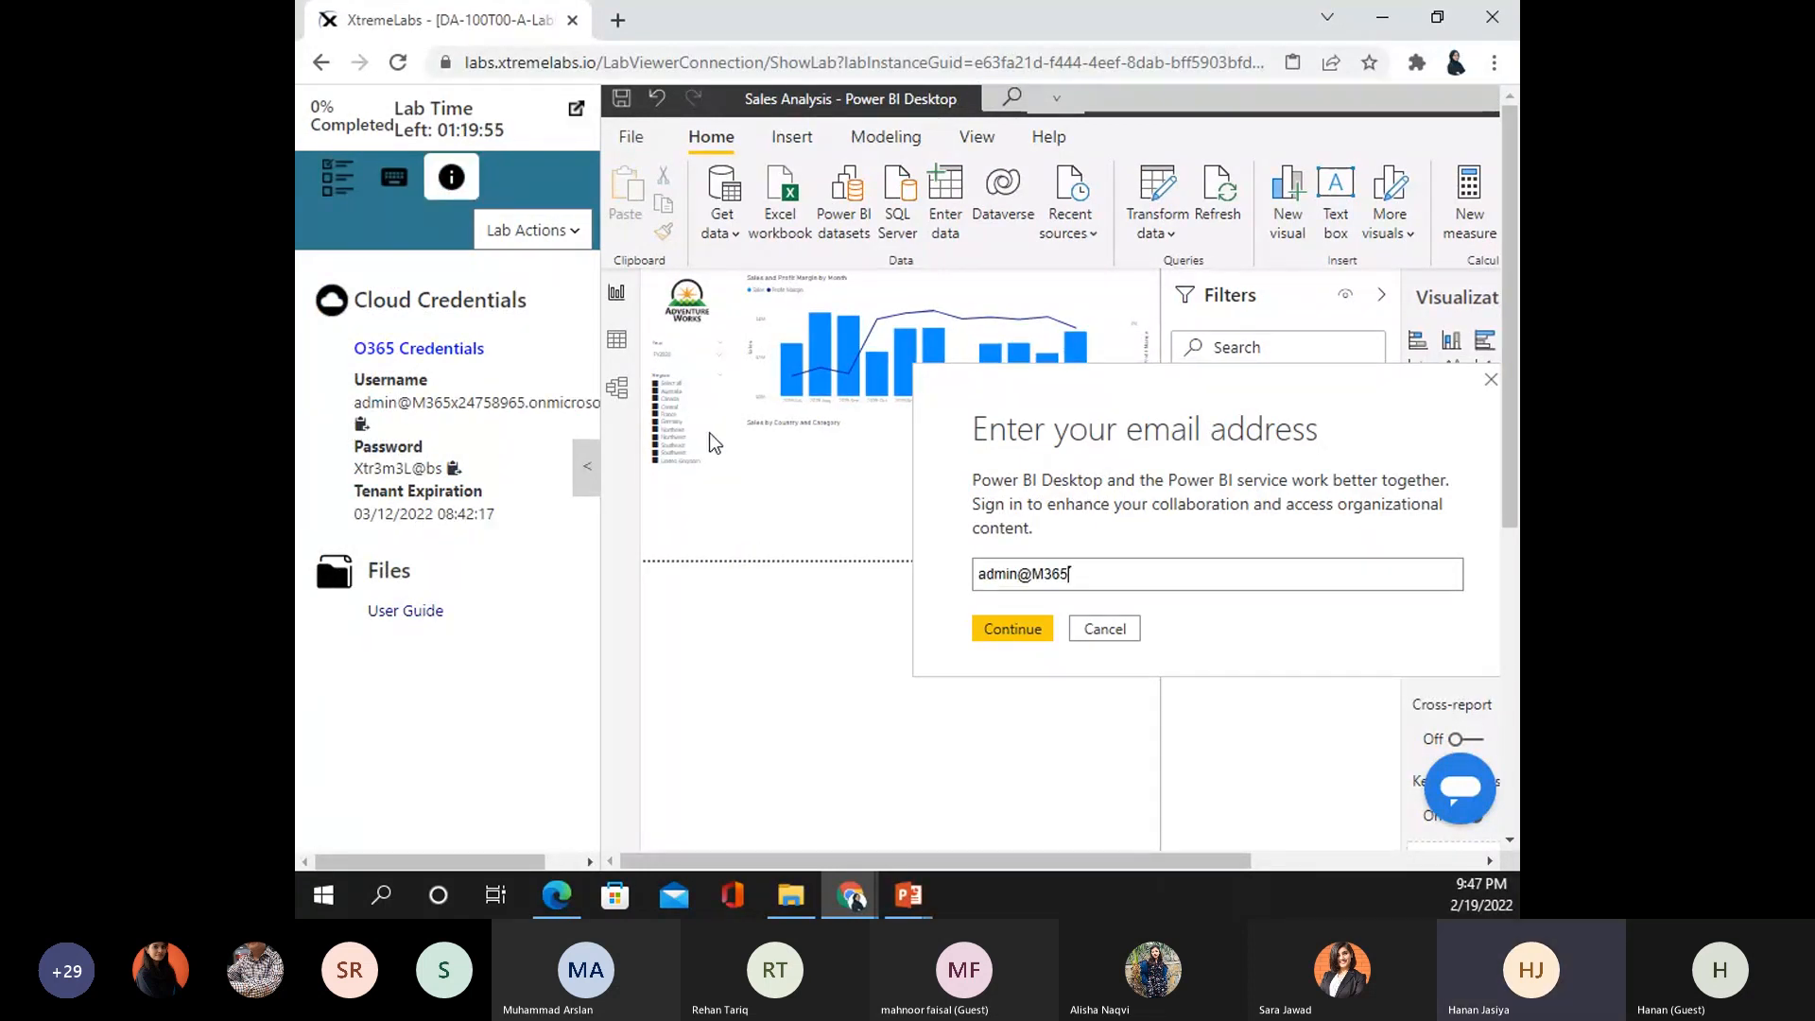
pyautogui.click(1076, 629)
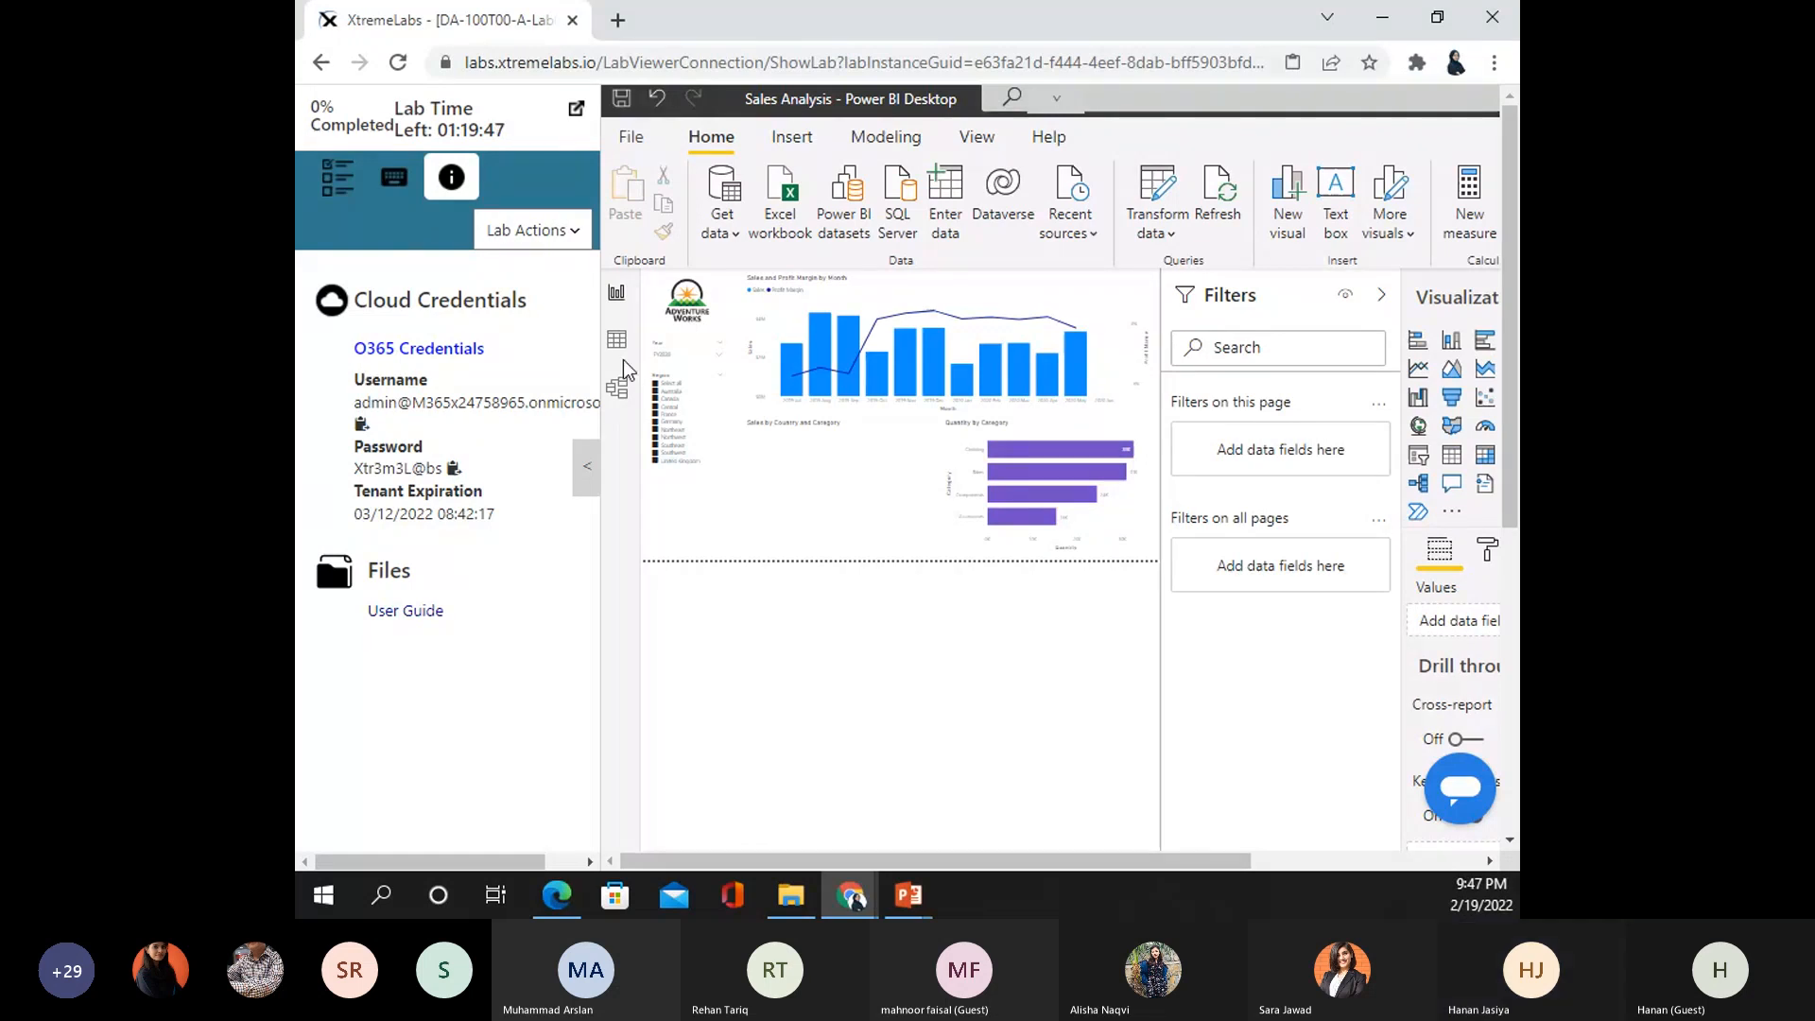
pyautogui.click(586, 472)
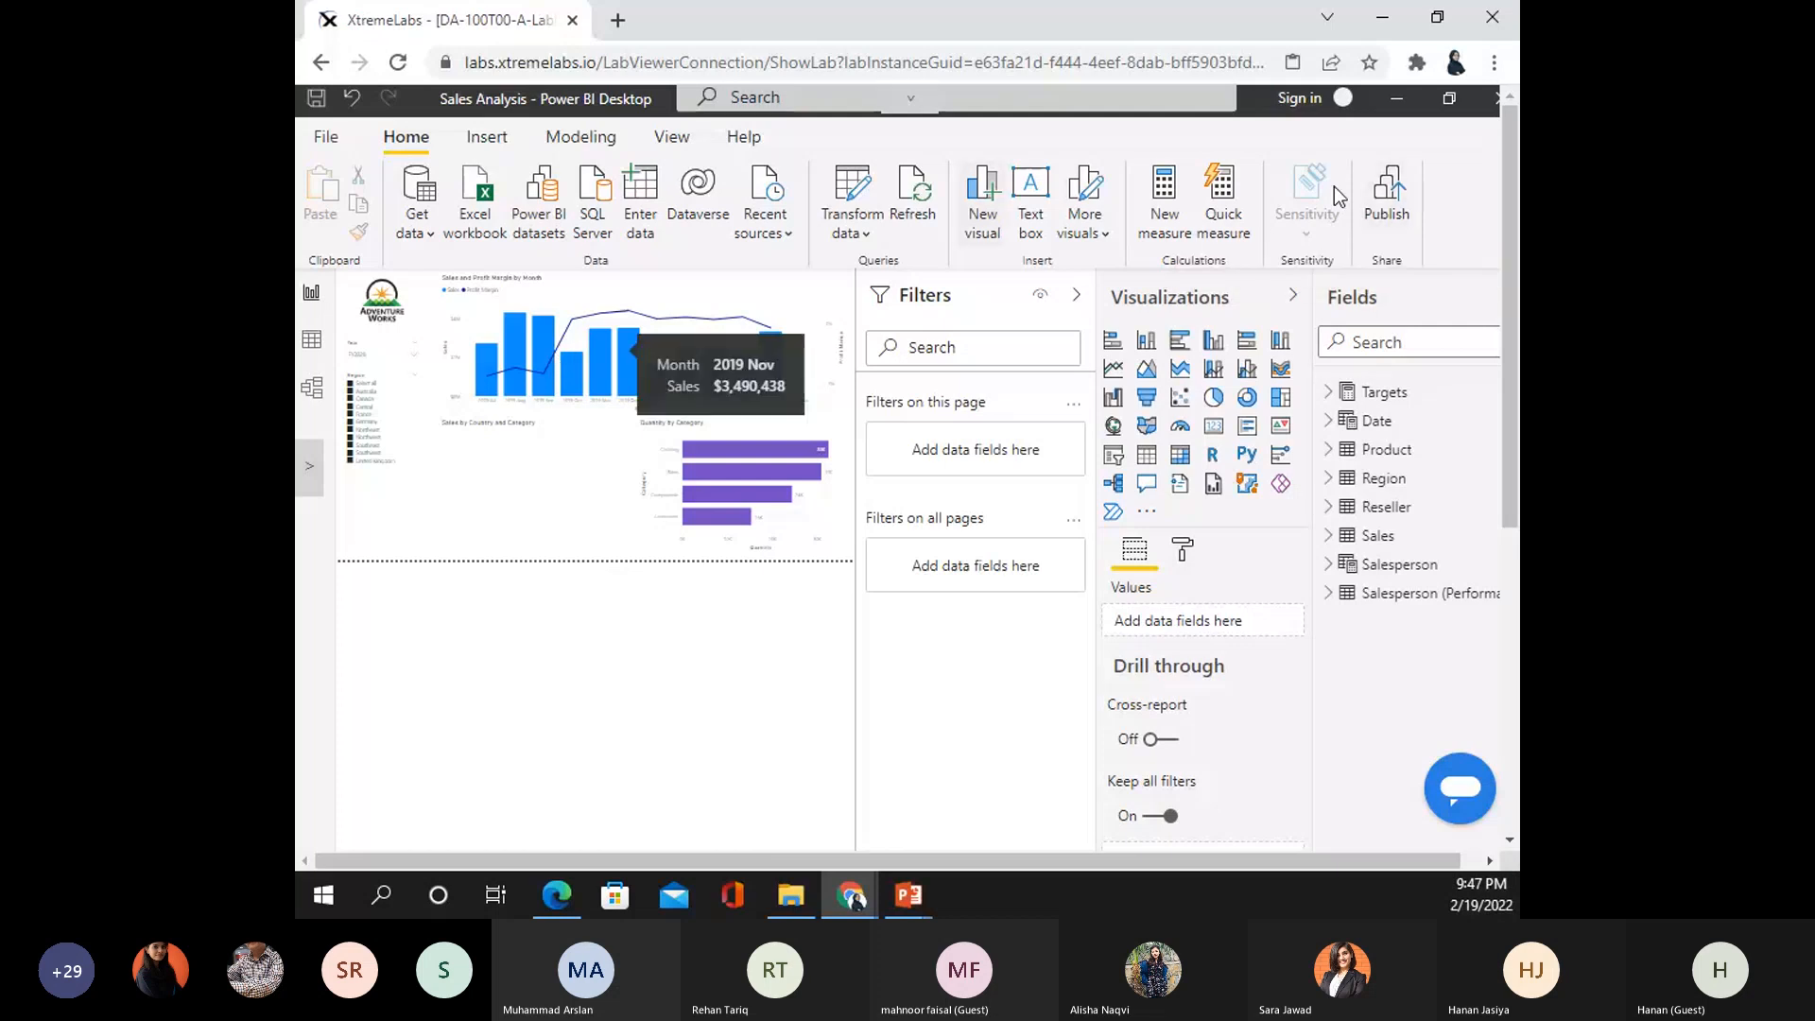
# - Retry publishing and continue the sign-in with the lab username
pyautogui.click(1385, 199)
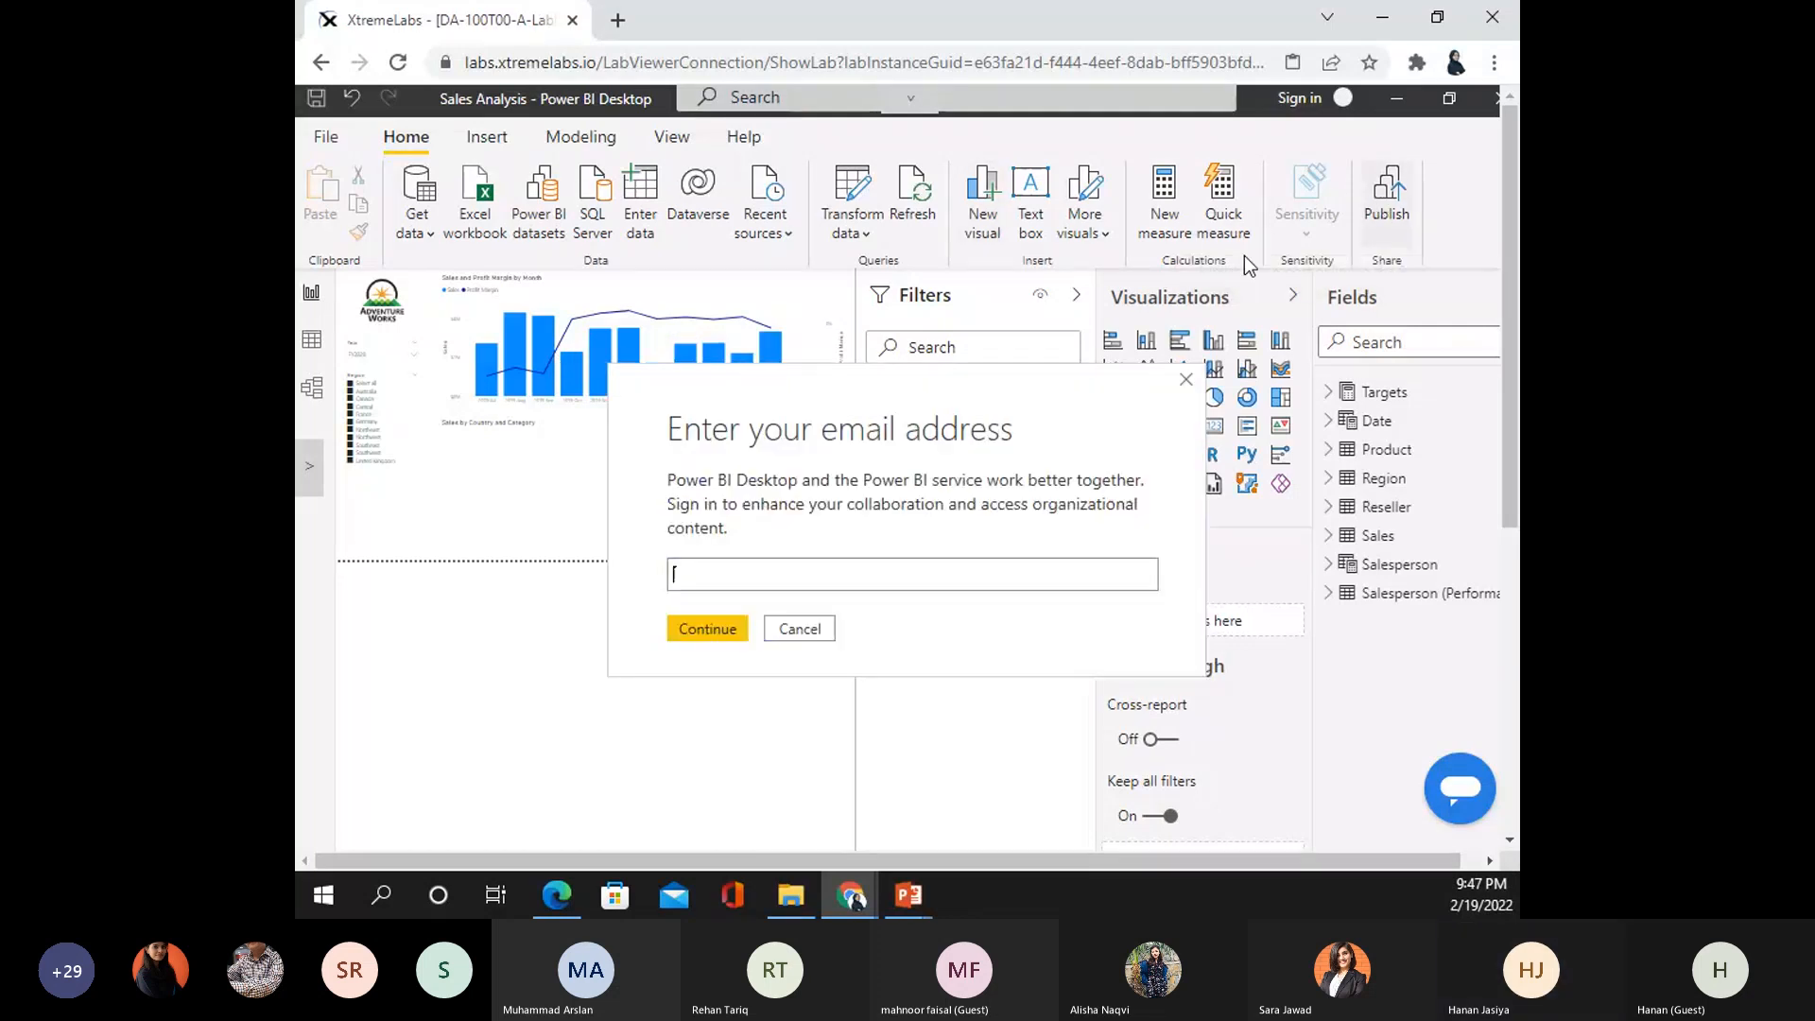
pyautogui.click(309, 466)
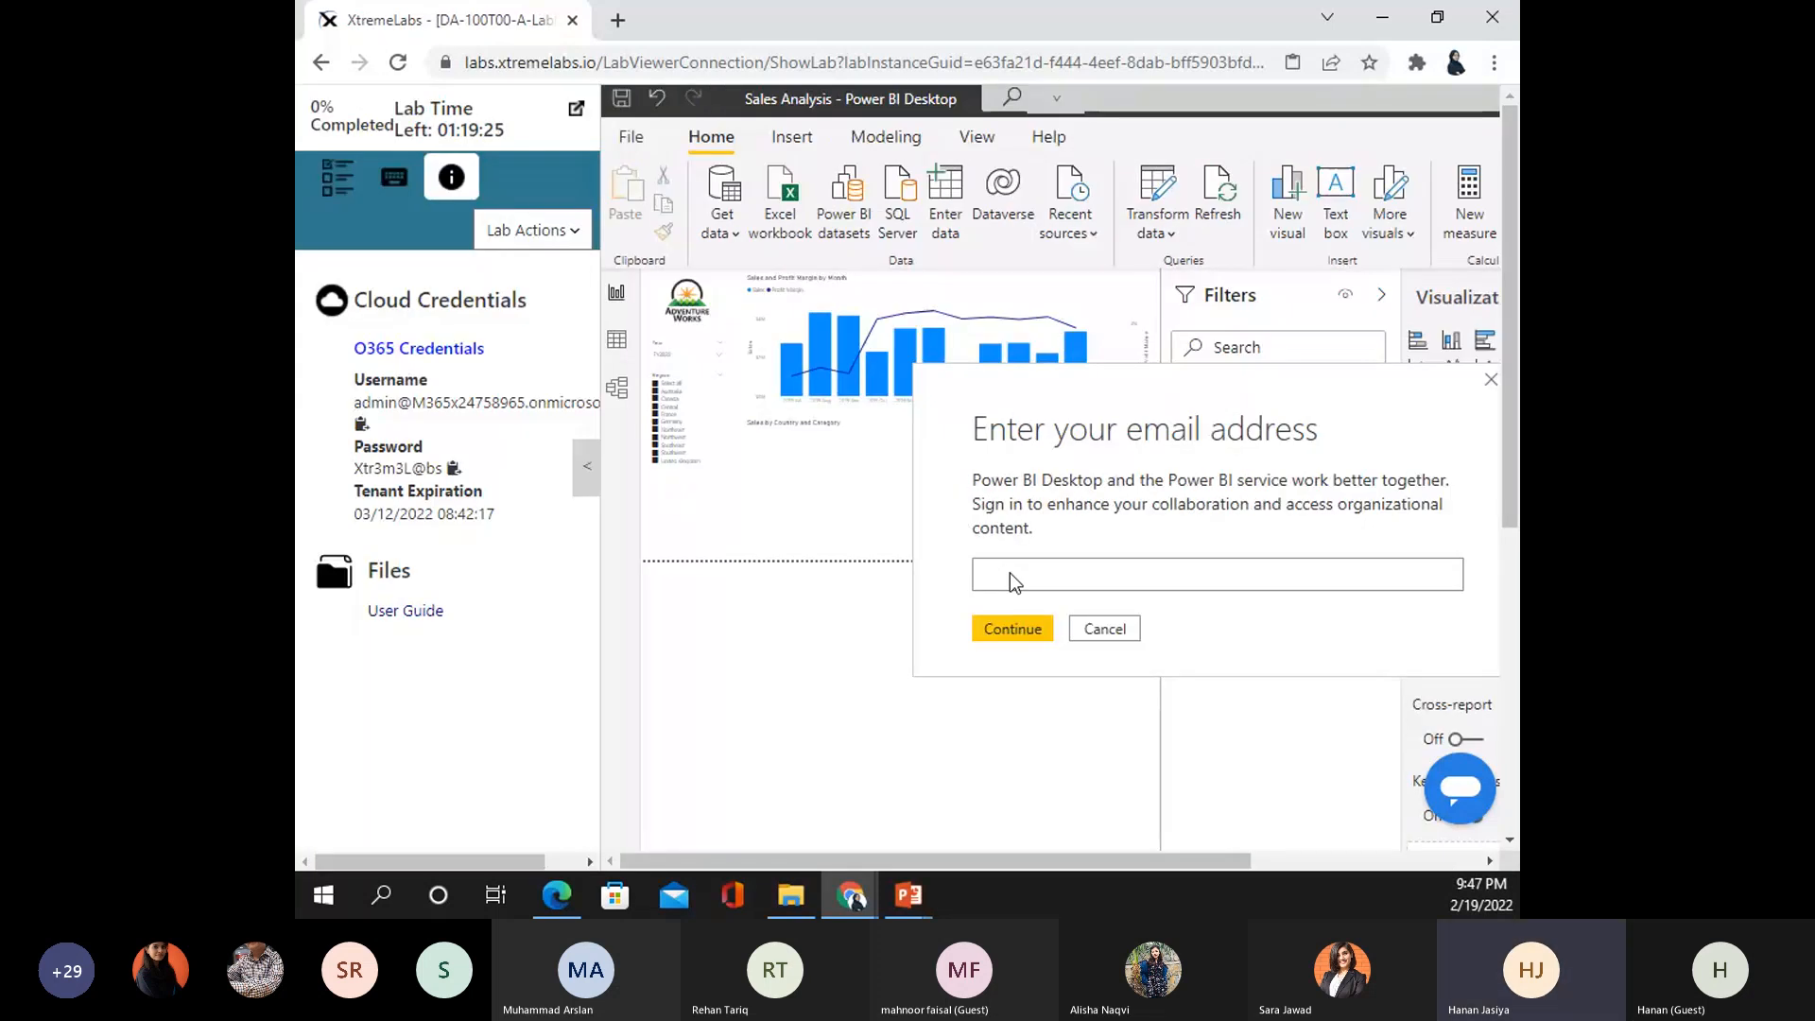
pyautogui.click(360, 424)
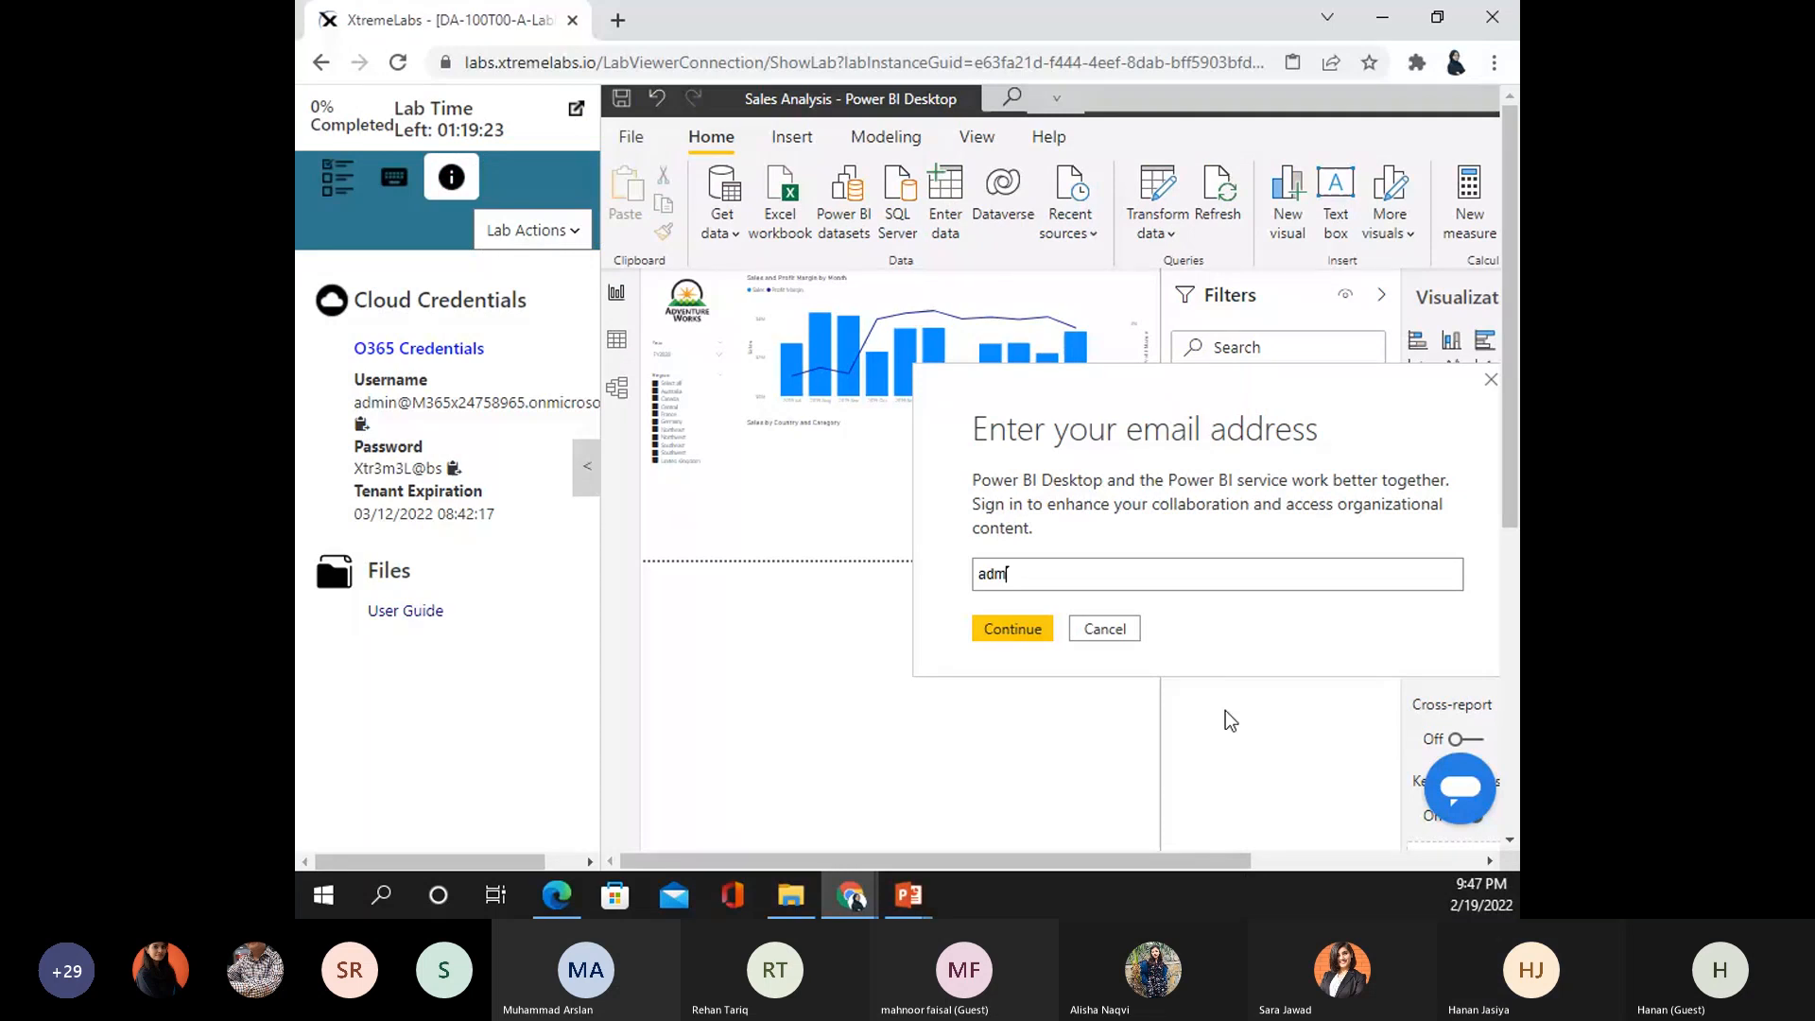
pyautogui.click(1008, 626)
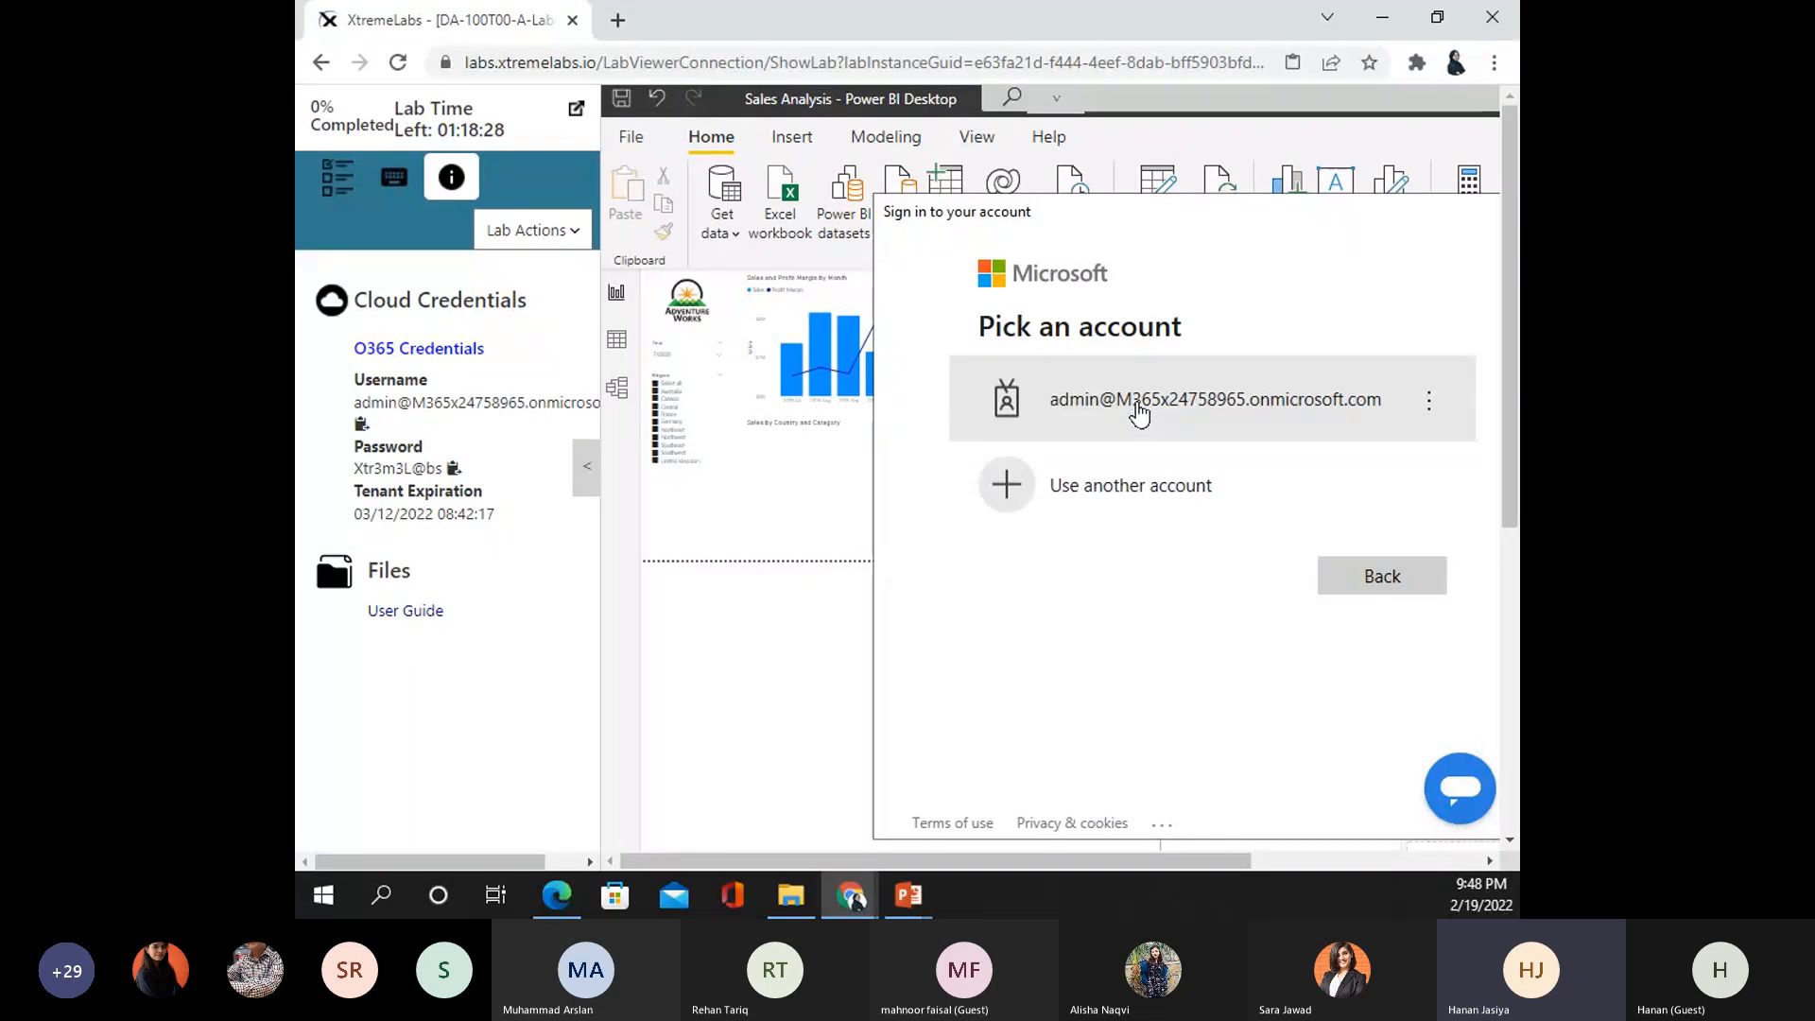
# - Choose the lab admin account, enter its password and sign in
pyautogui.click(1138, 413)
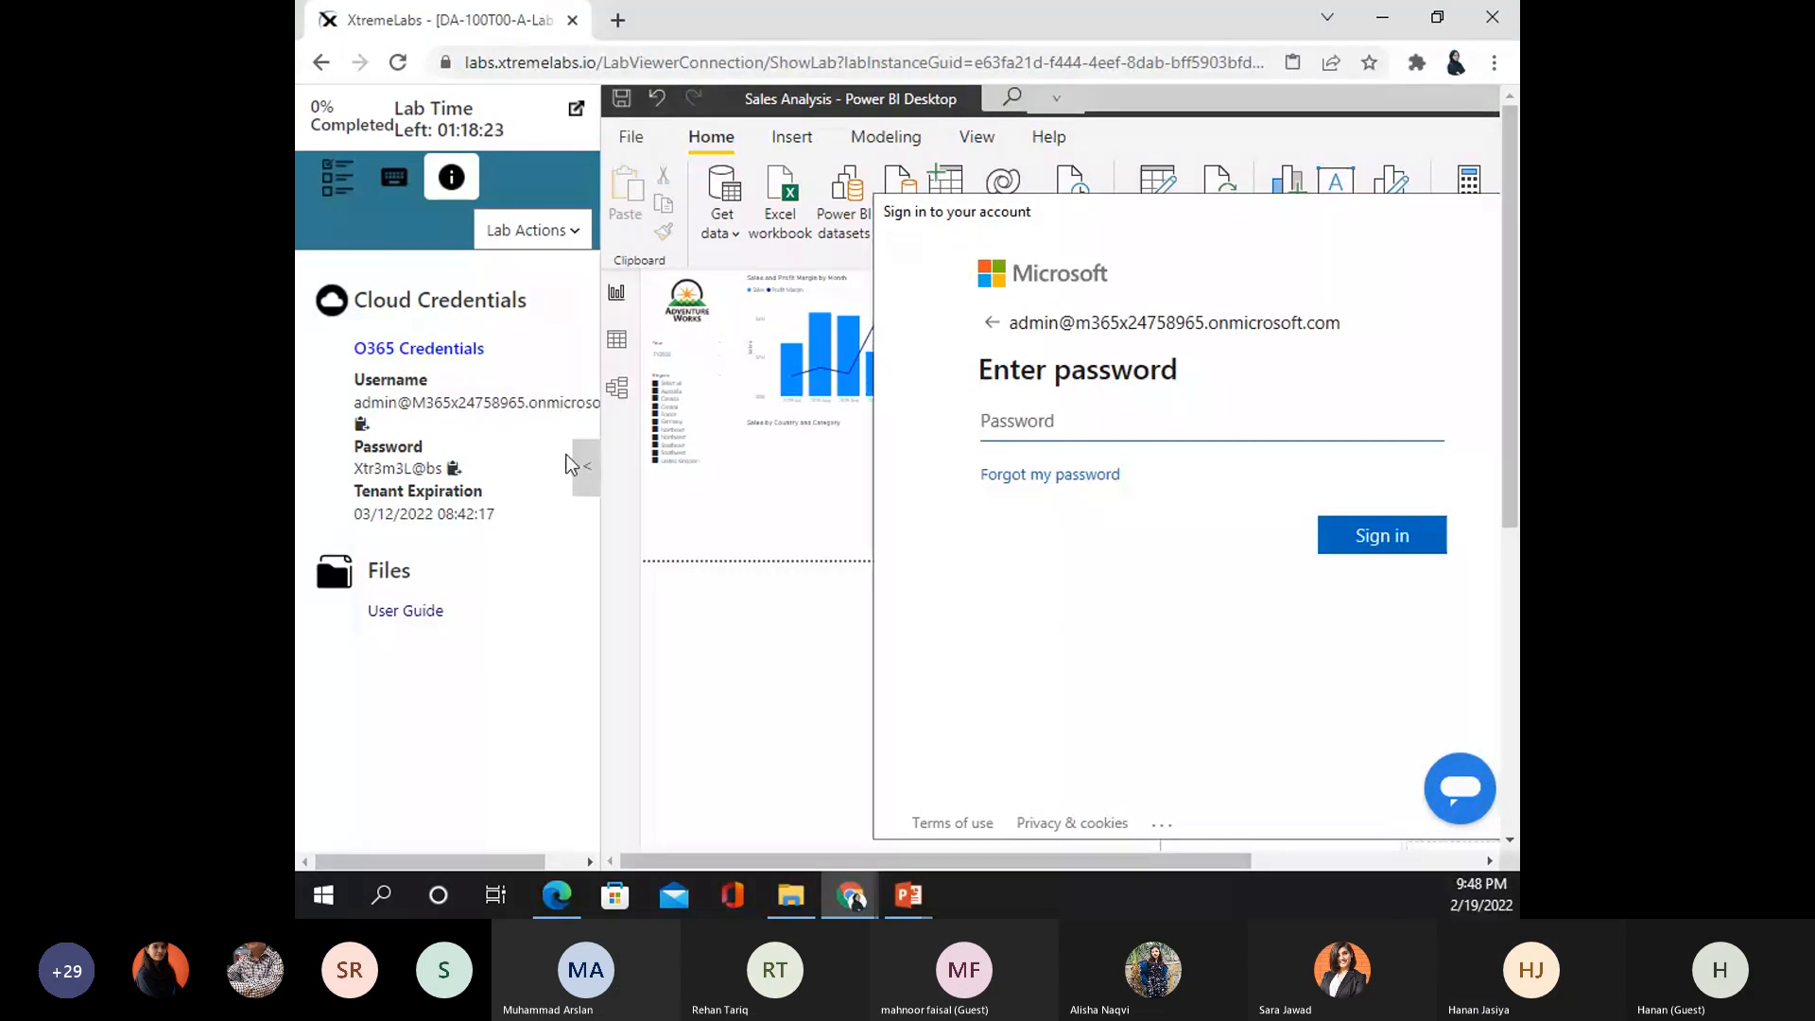
pyautogui.click(454, 469)
pyautogui.click(1382, 536)
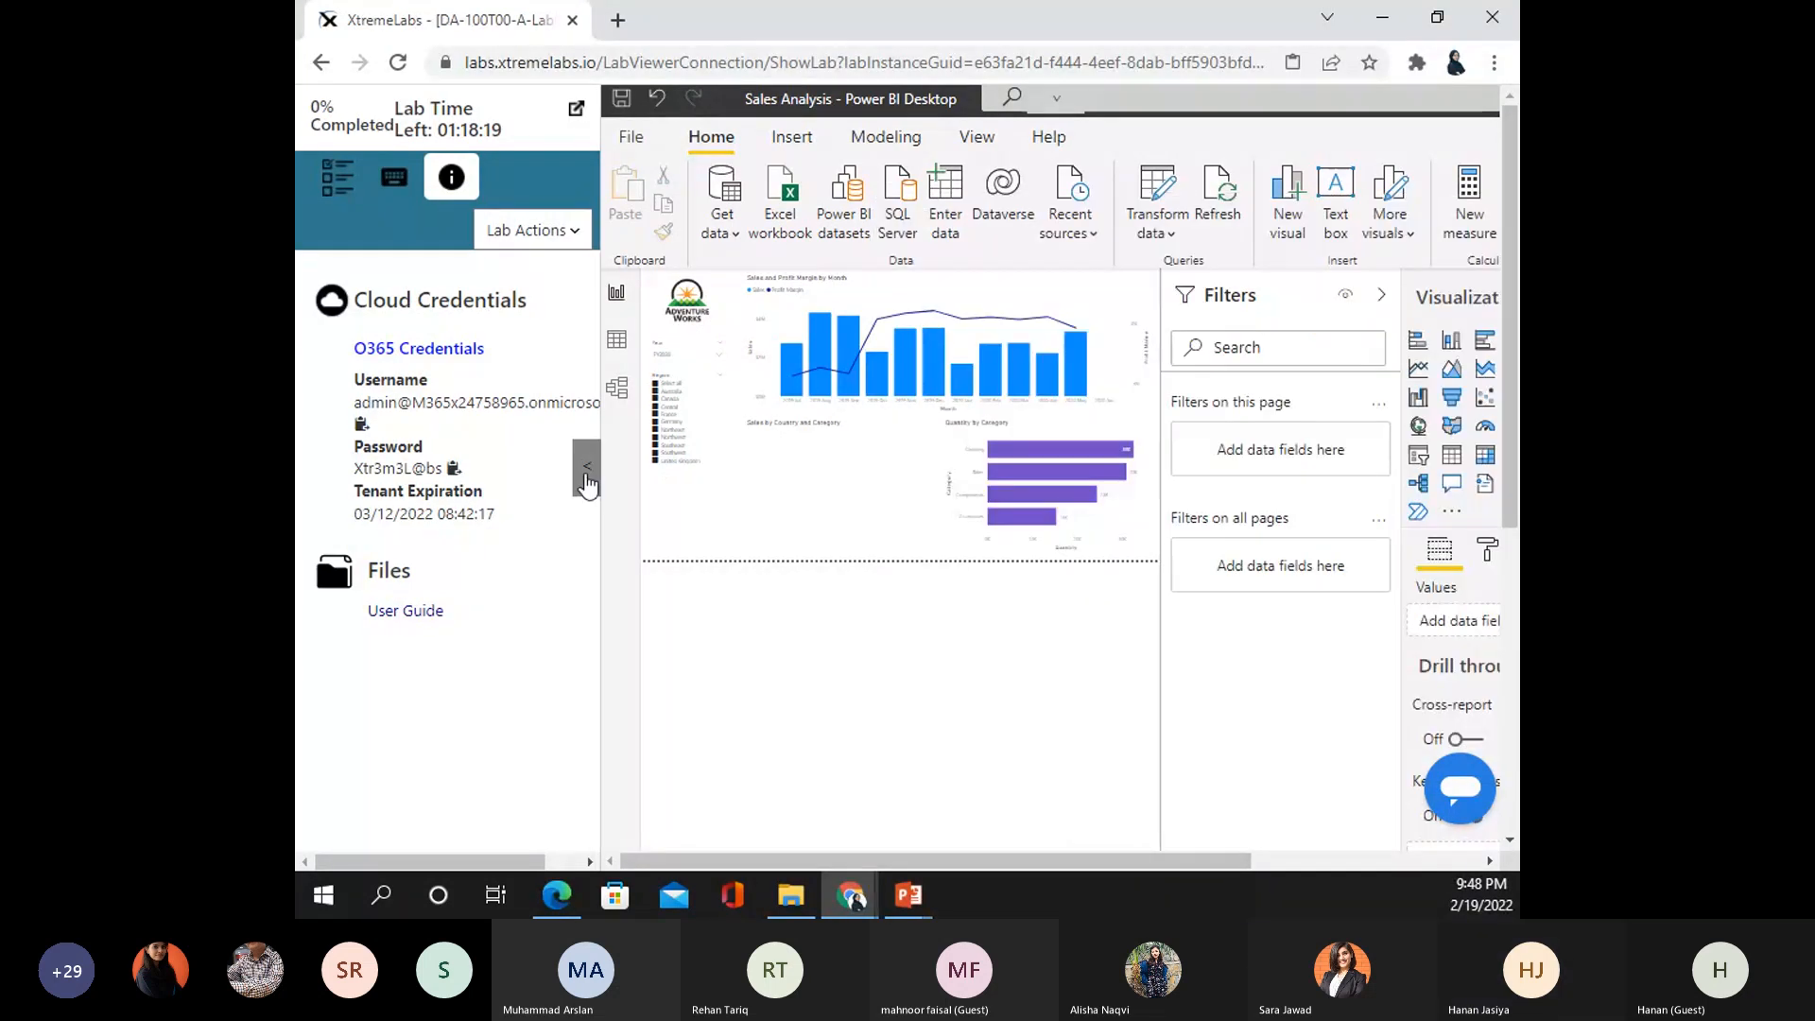
pyautogui.click(586, 466)
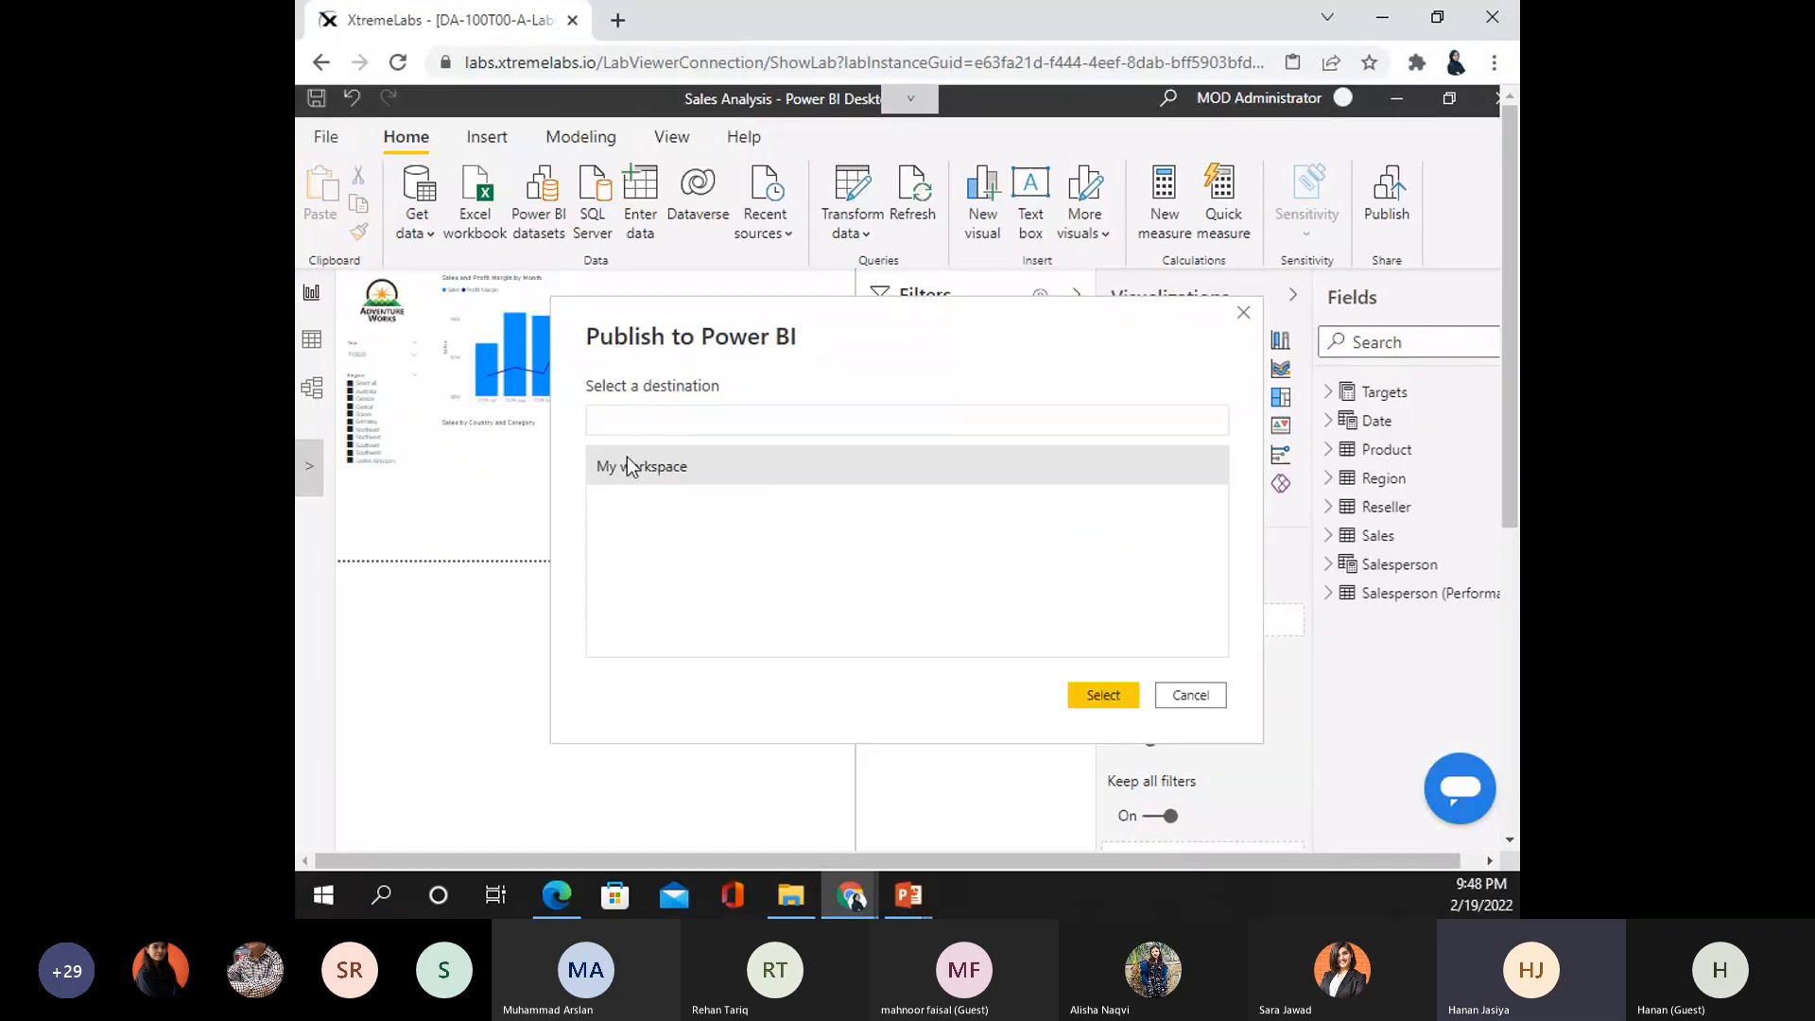
# - Publish to My workspace, replacing the existing Sales Analysis dataset, and dismiss the success message
pyautogui.click(628, 459)
pyautogui.click(1103, 696)
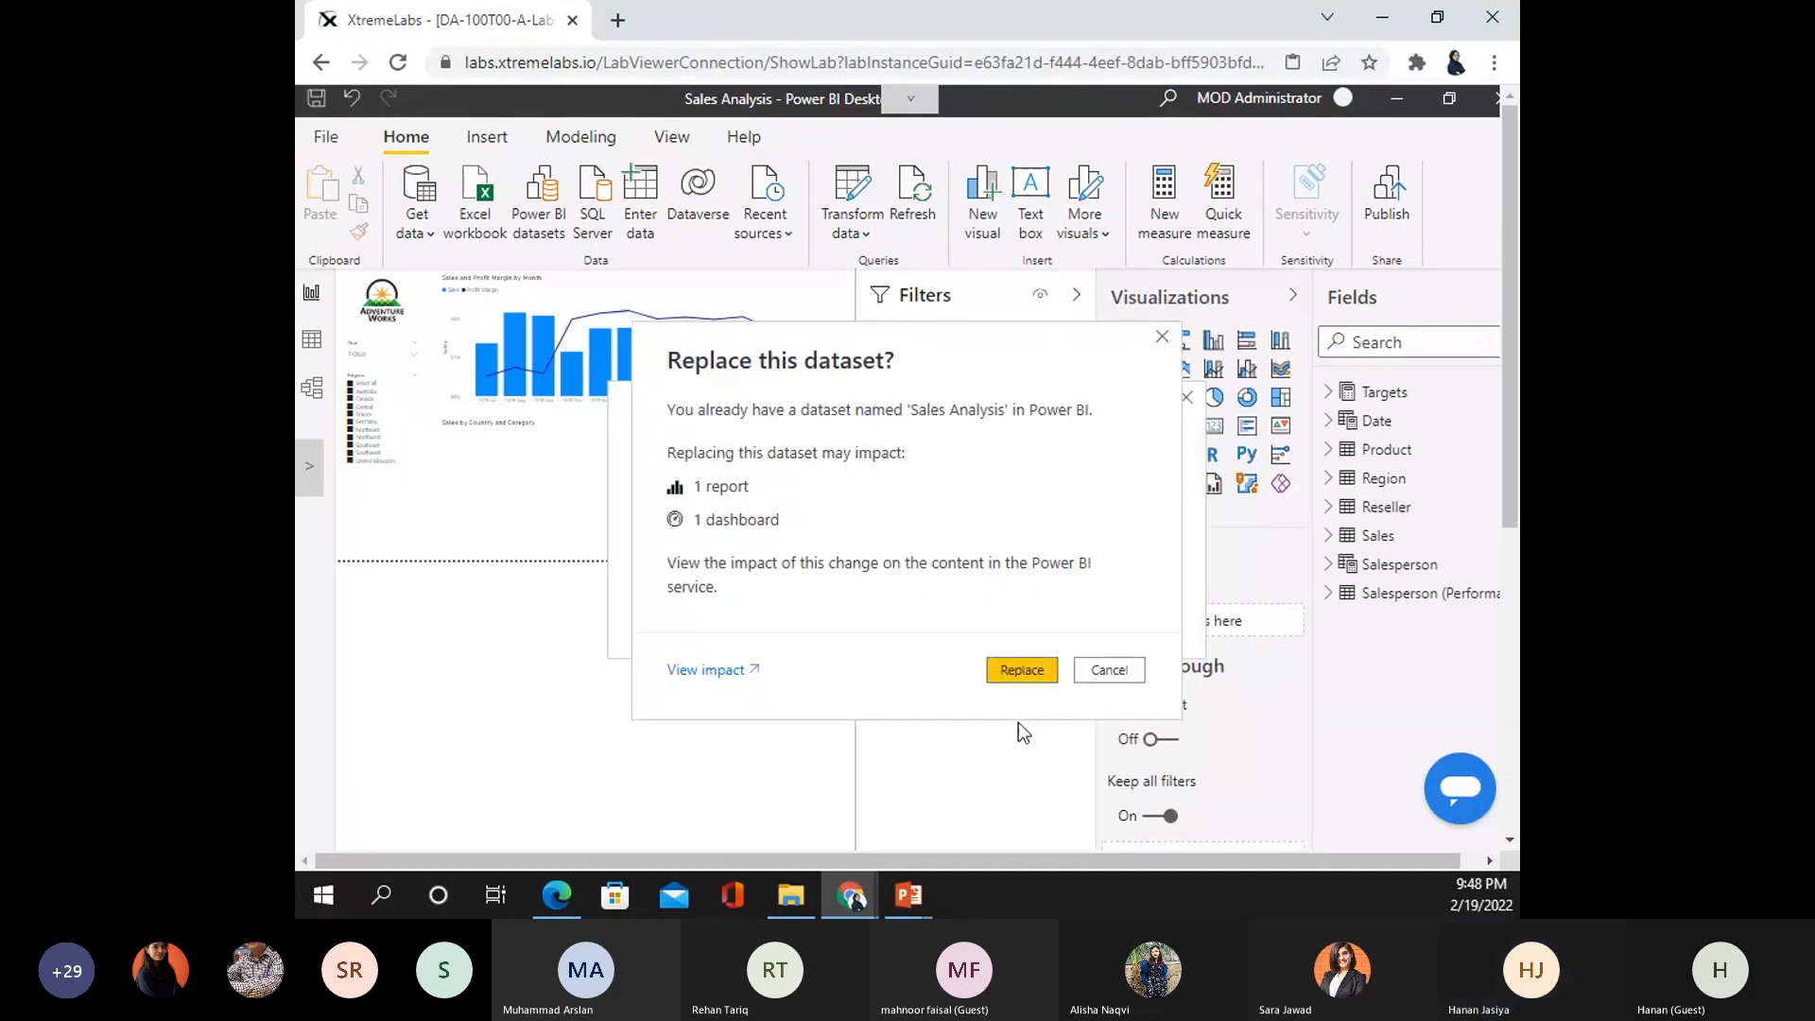
pyautogui.click(1022, 669)
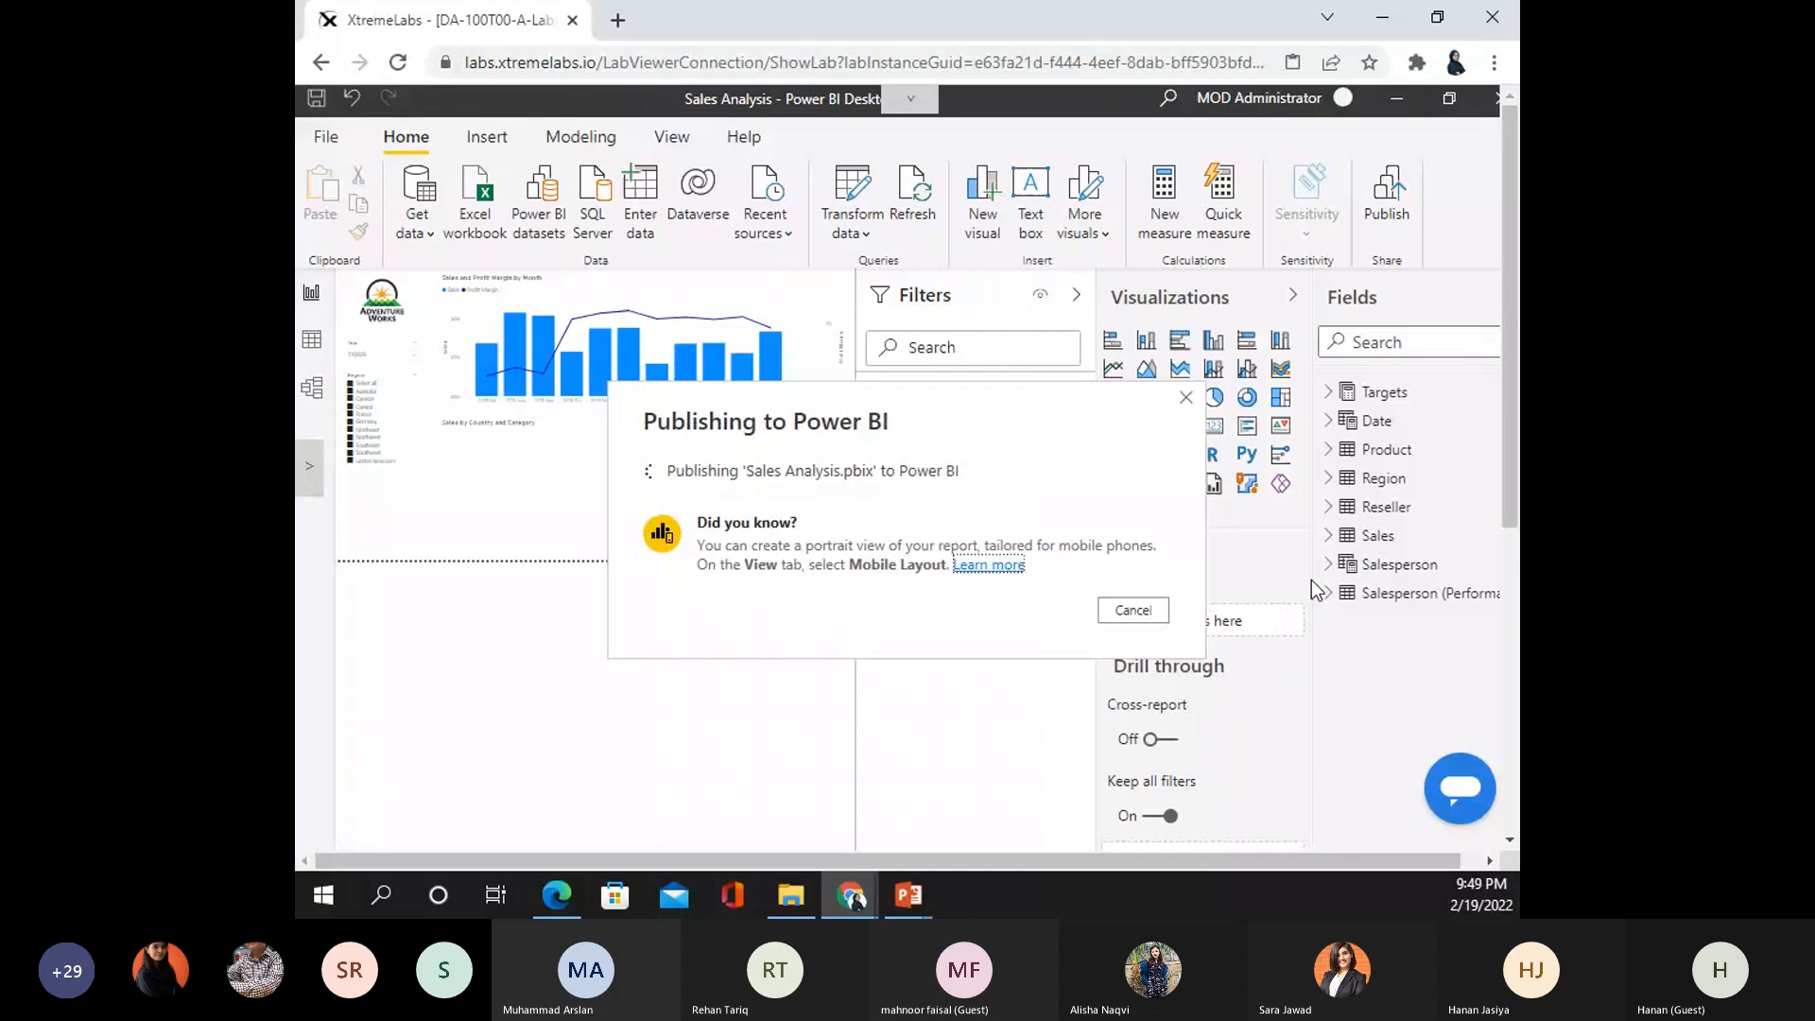
pyautogui.scroll(-3, 1312, 580)
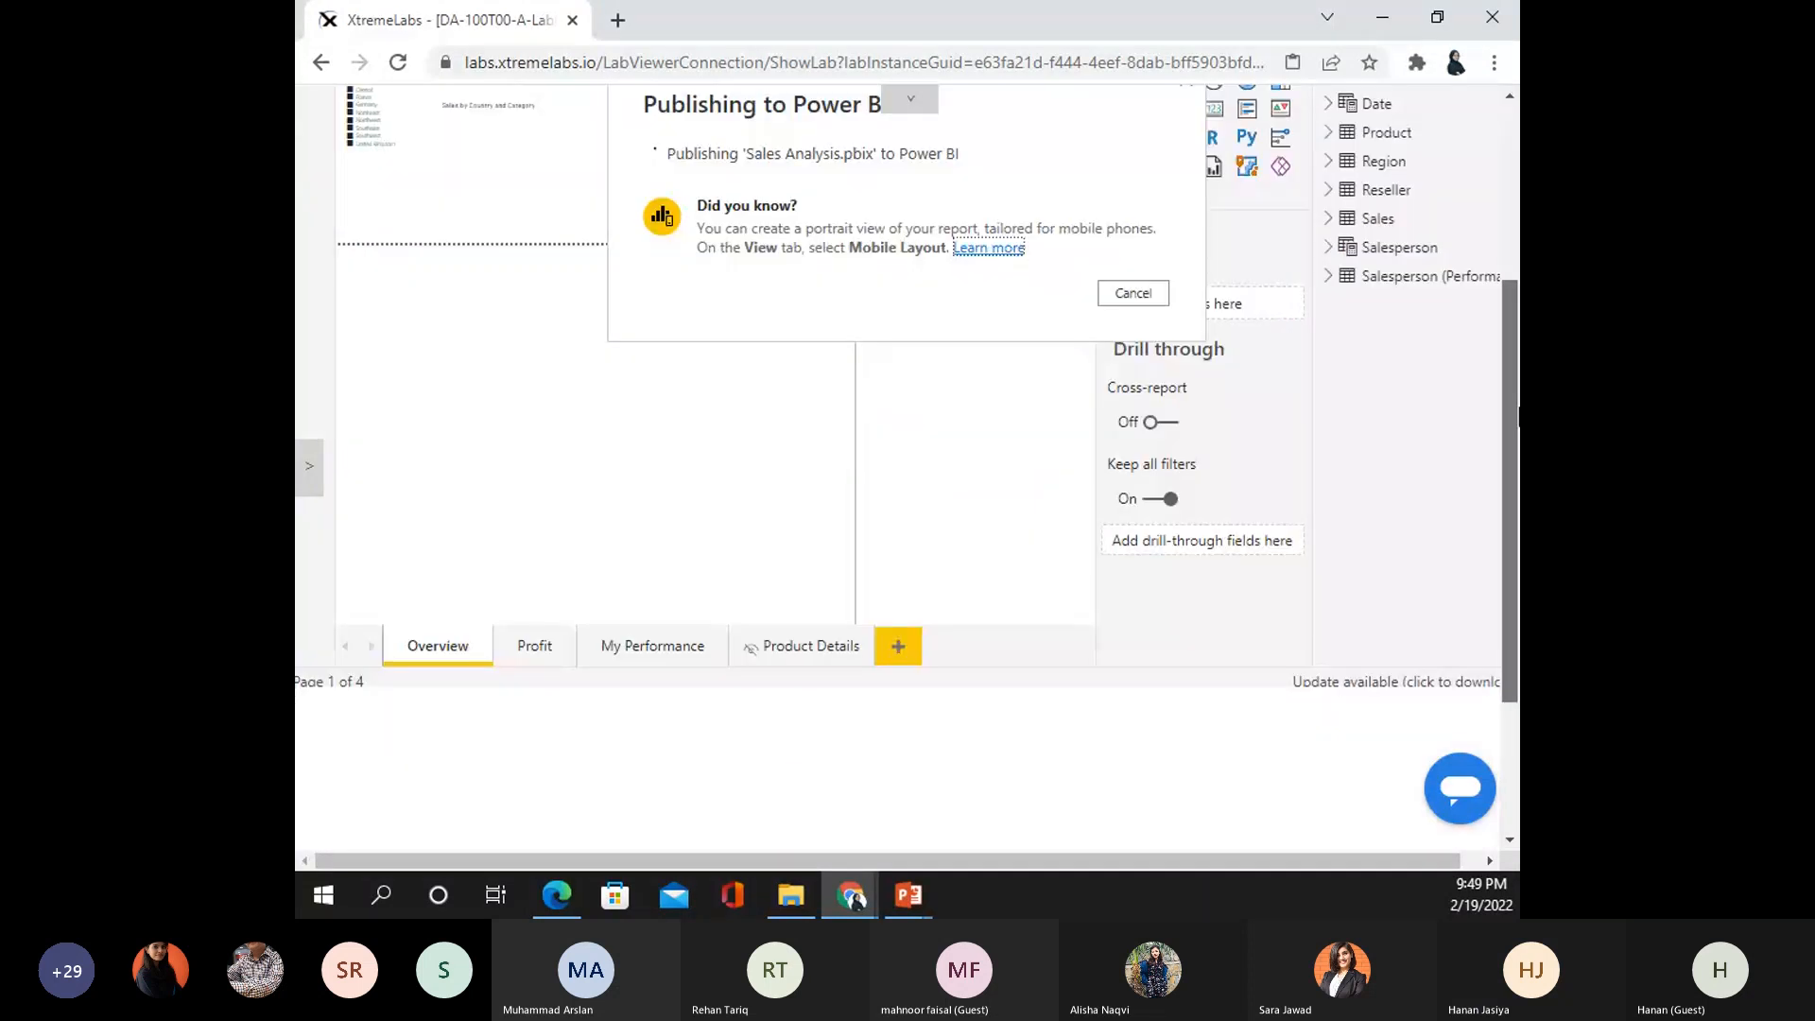
pyautogui.scroll(3, 1234, 234)
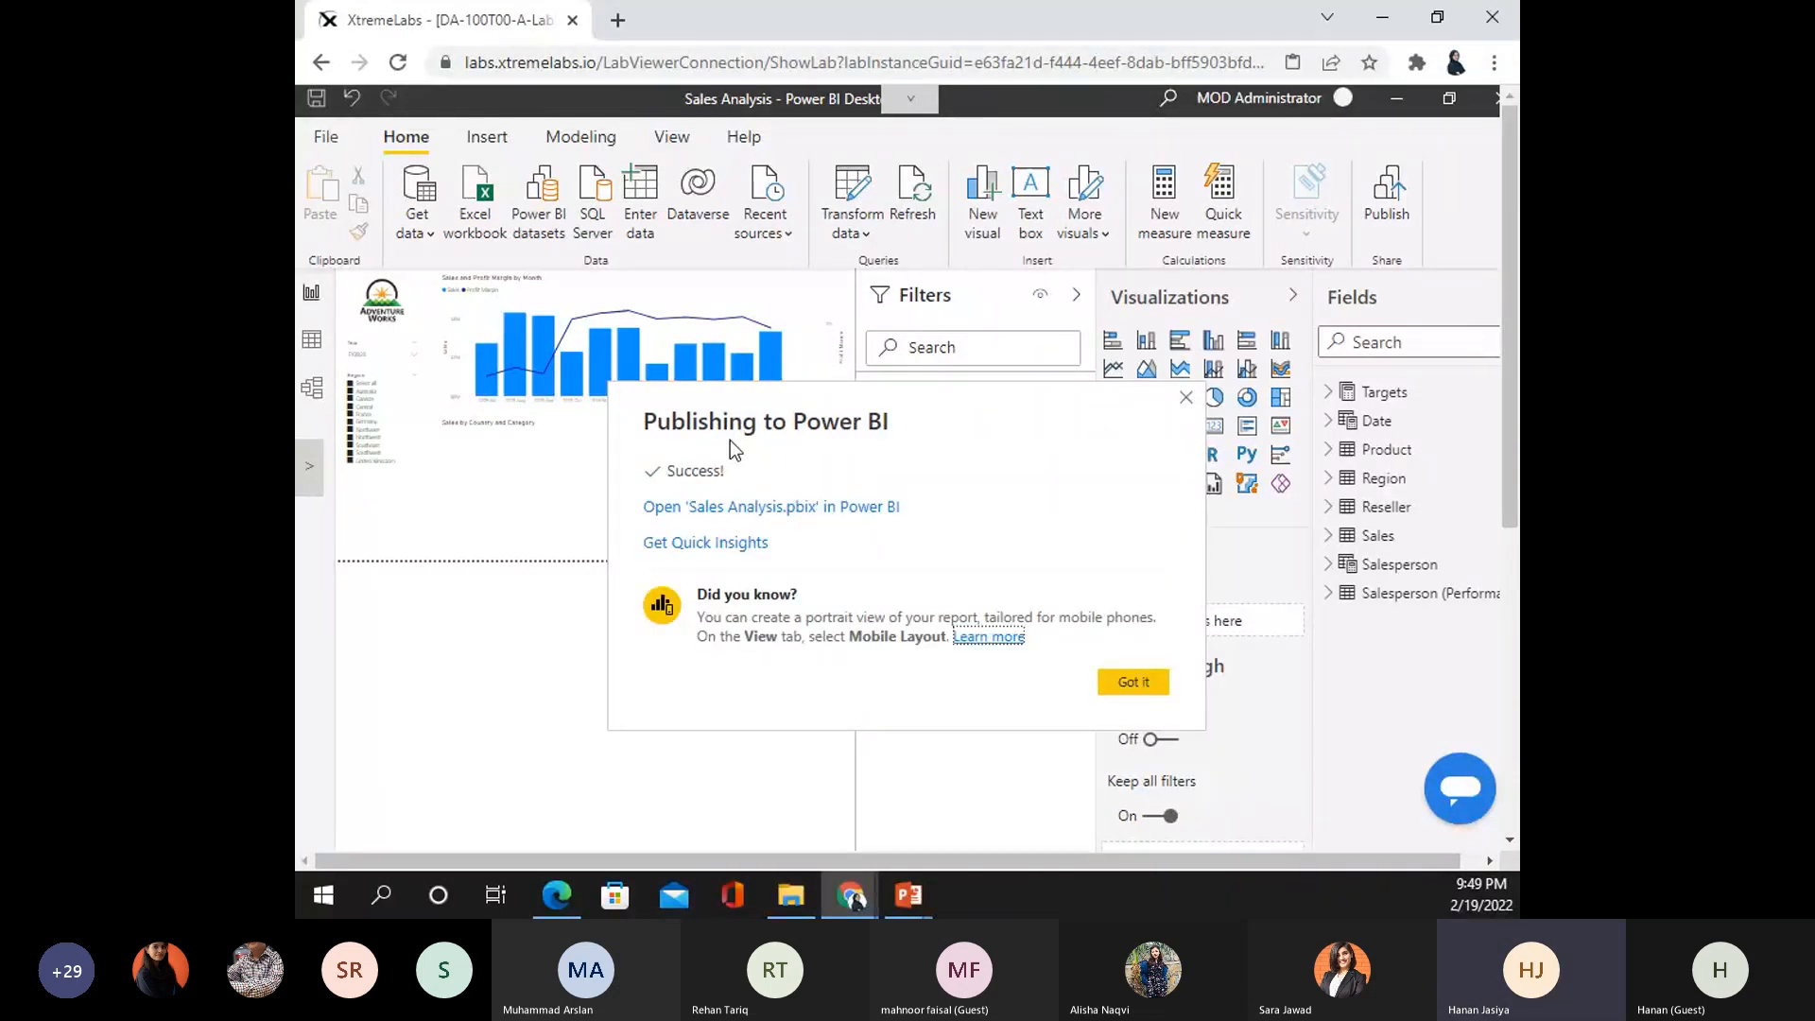
pyautogui.click(1134, 682)
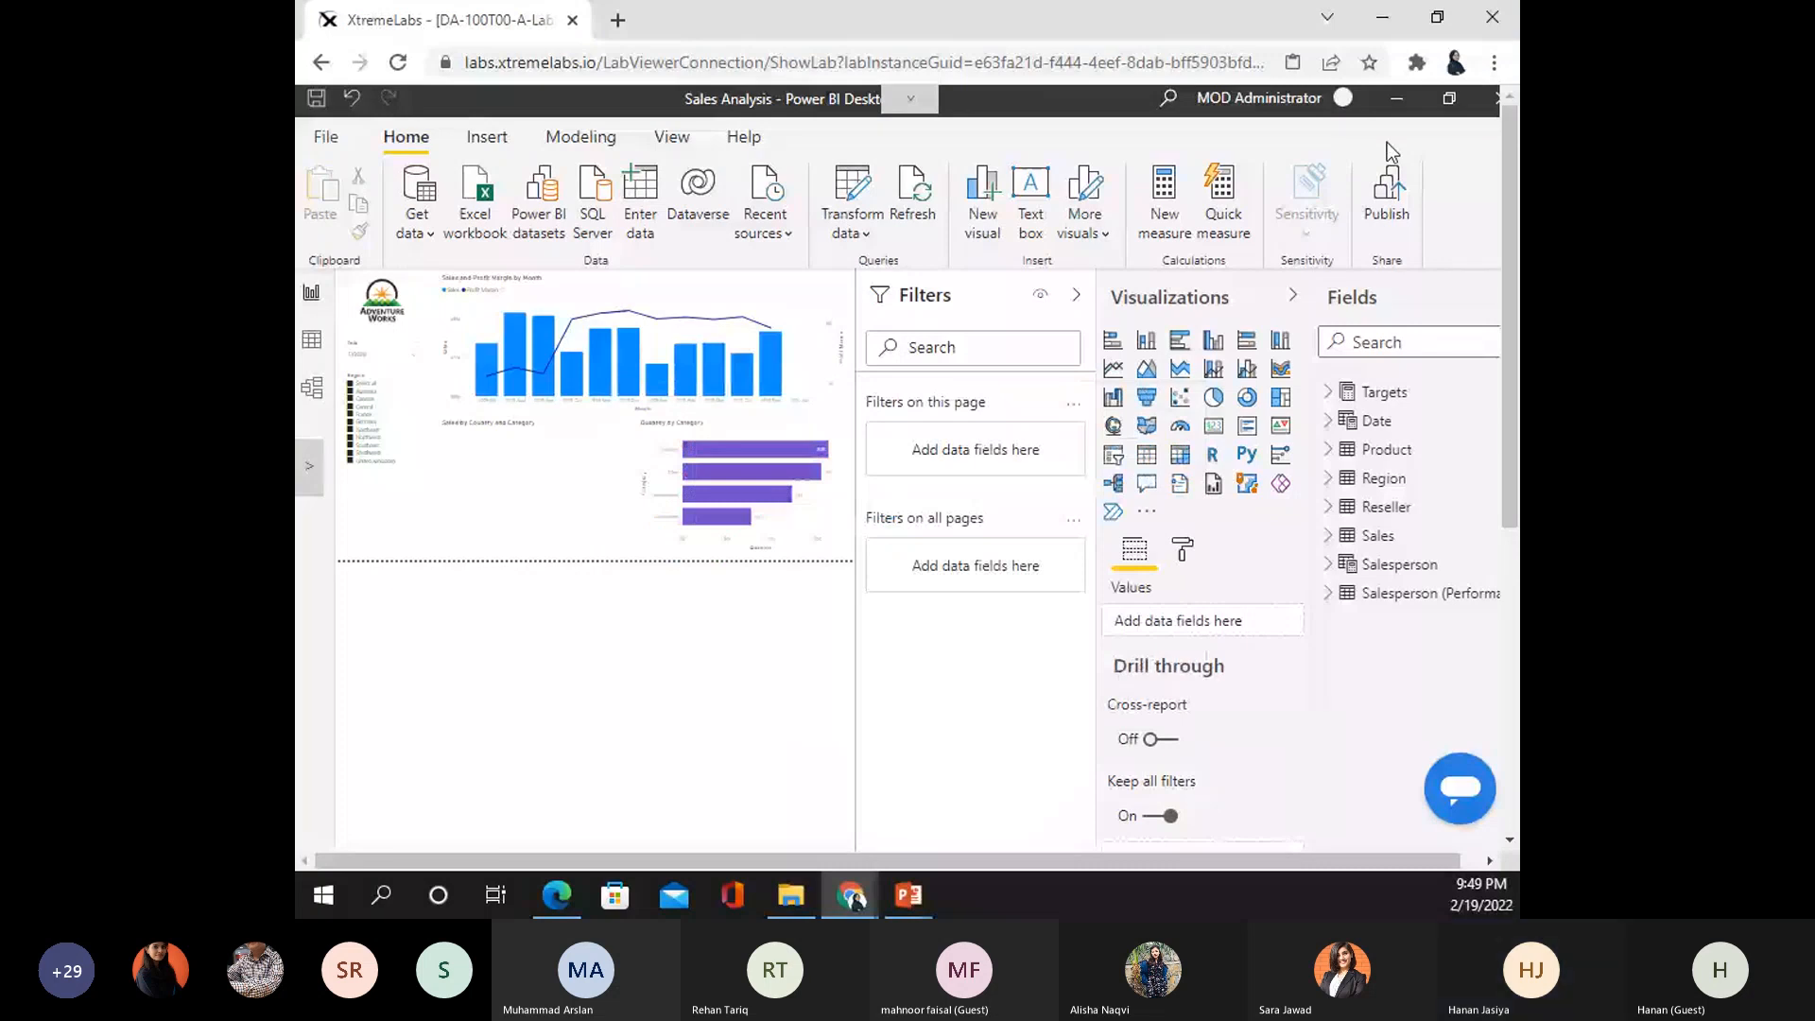
pyautogui.click(1396, 97)
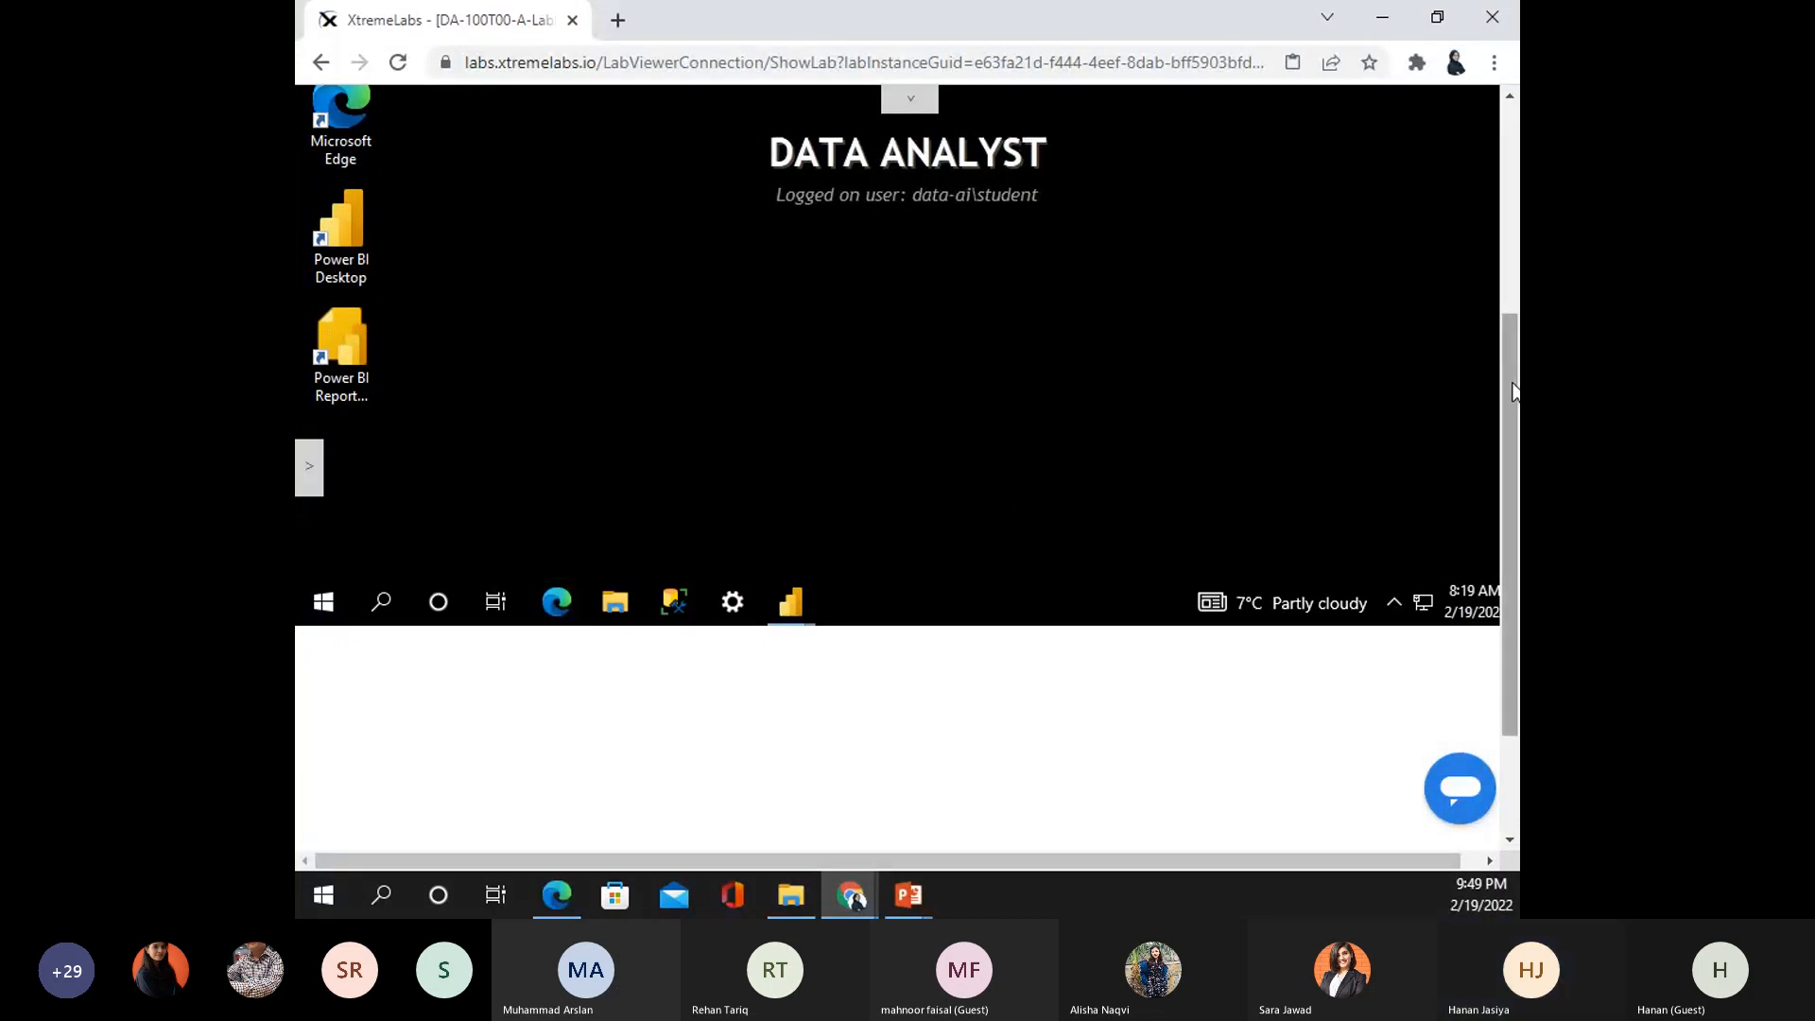
# - Maximize Edge, open the Power BI Service bookmark and choose 'Have an account? Sign in'
pyautogui.moveTo(1512, 383); pyautogui.dragTo(1513, 227)
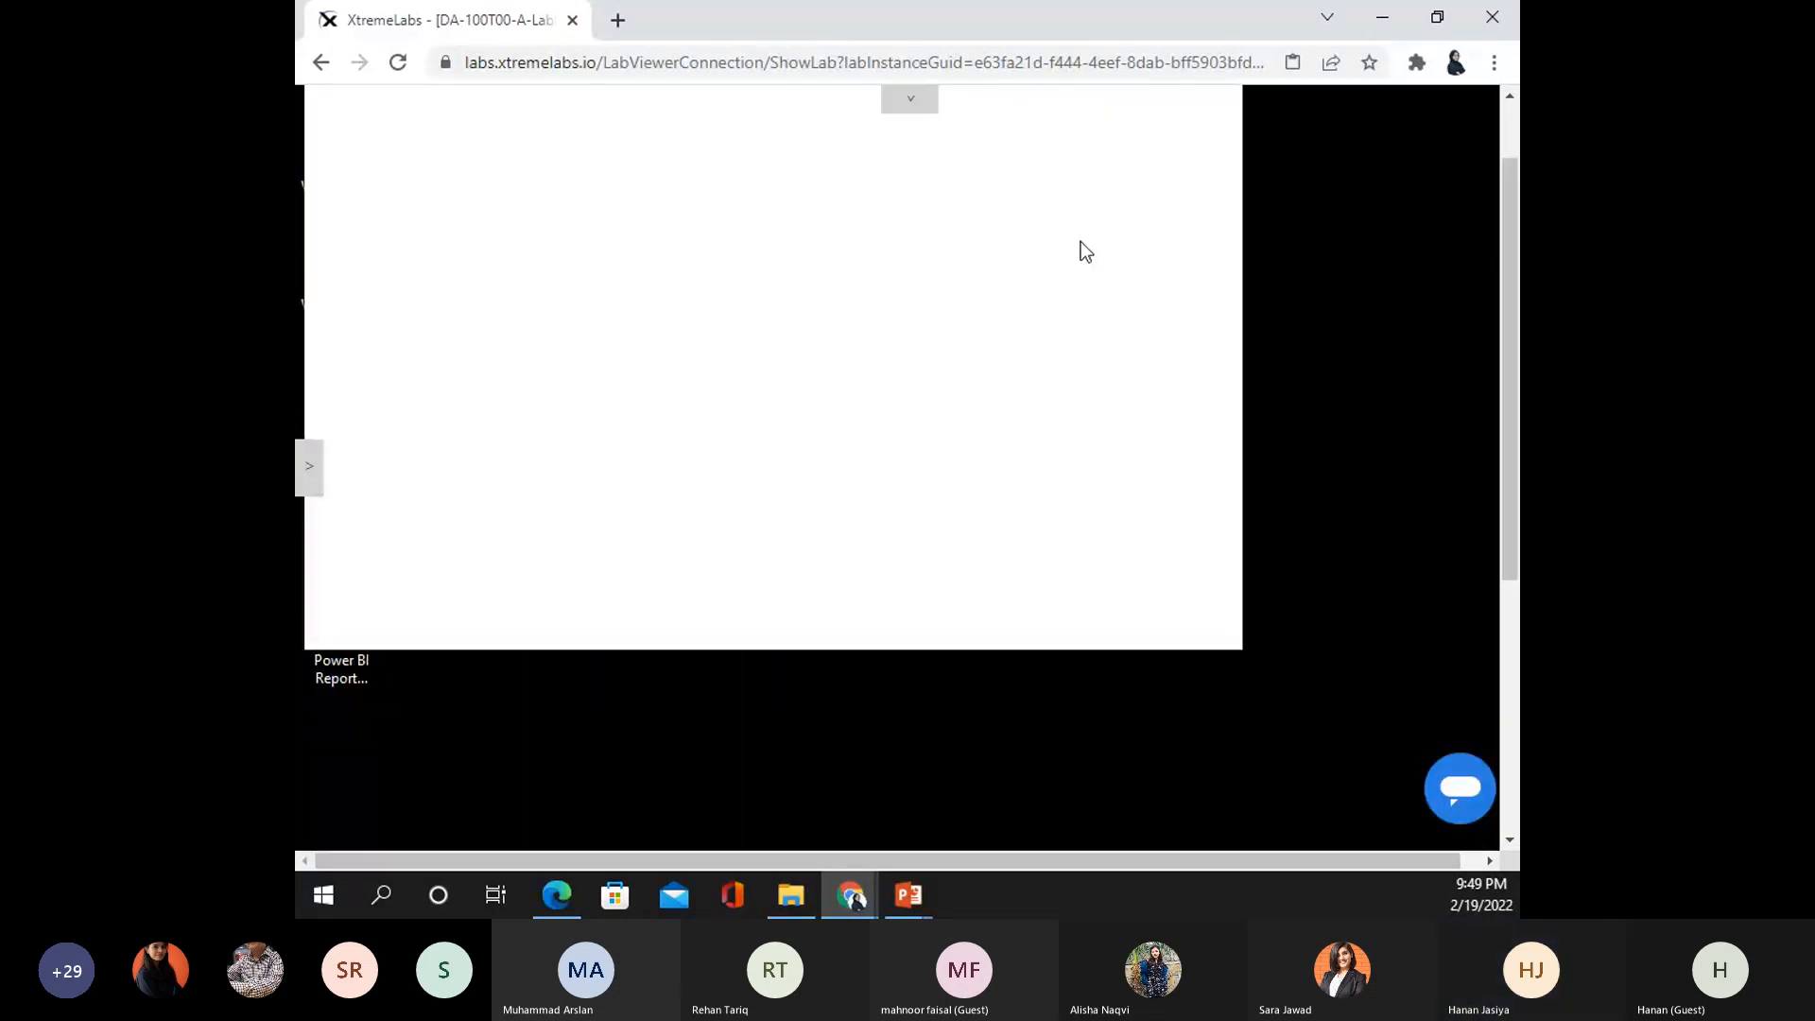
pyautogui.scroll(1, 1085, 250)
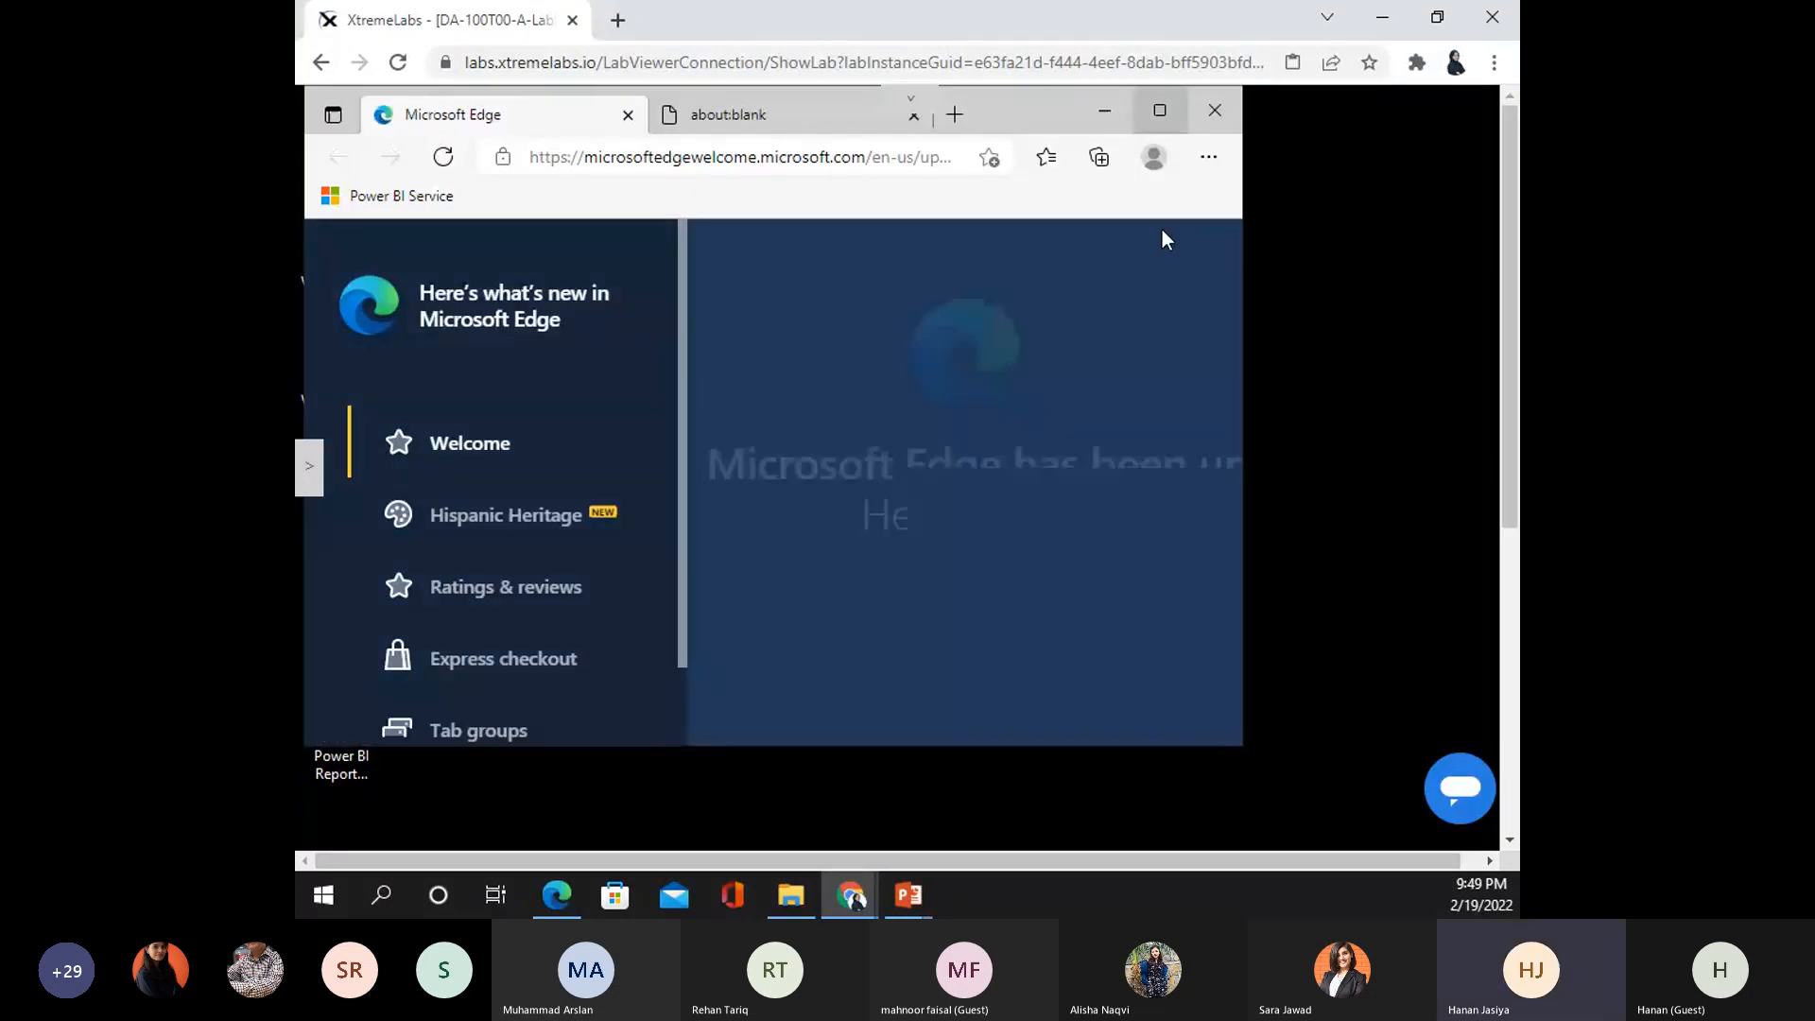
pyautogui.click(1160, 110)
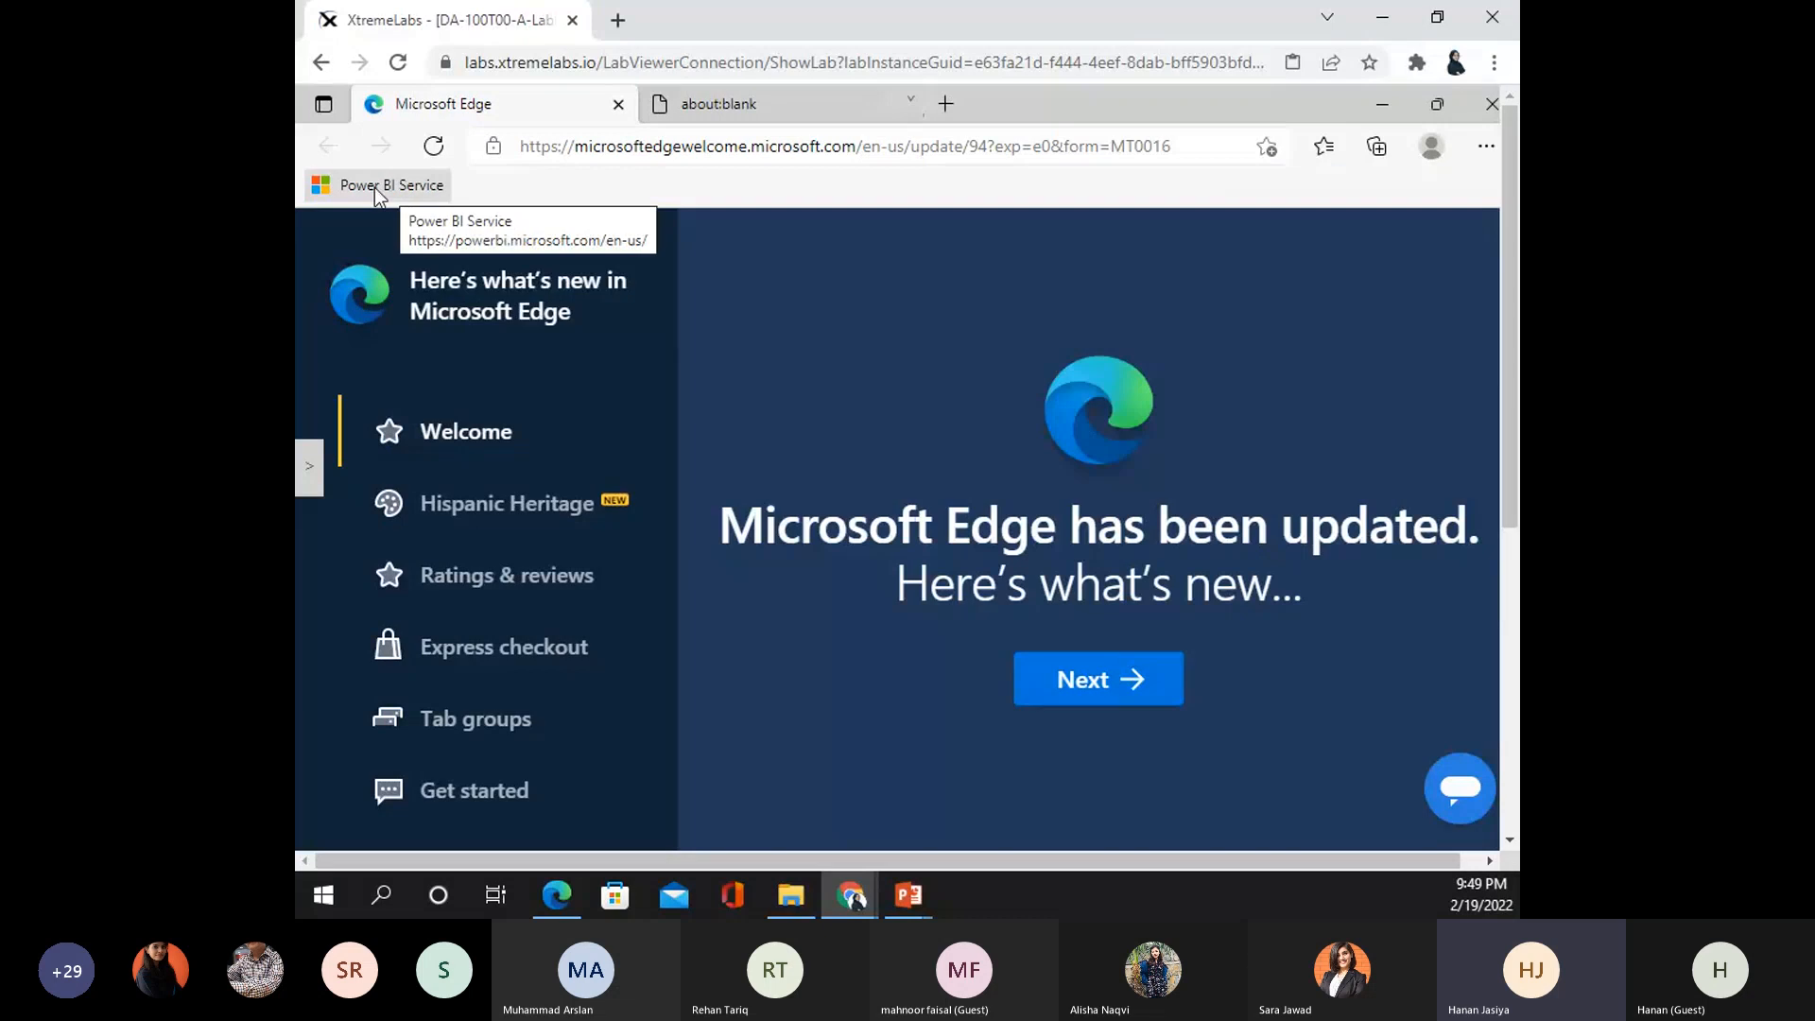
pyautogui.click(374, 187)
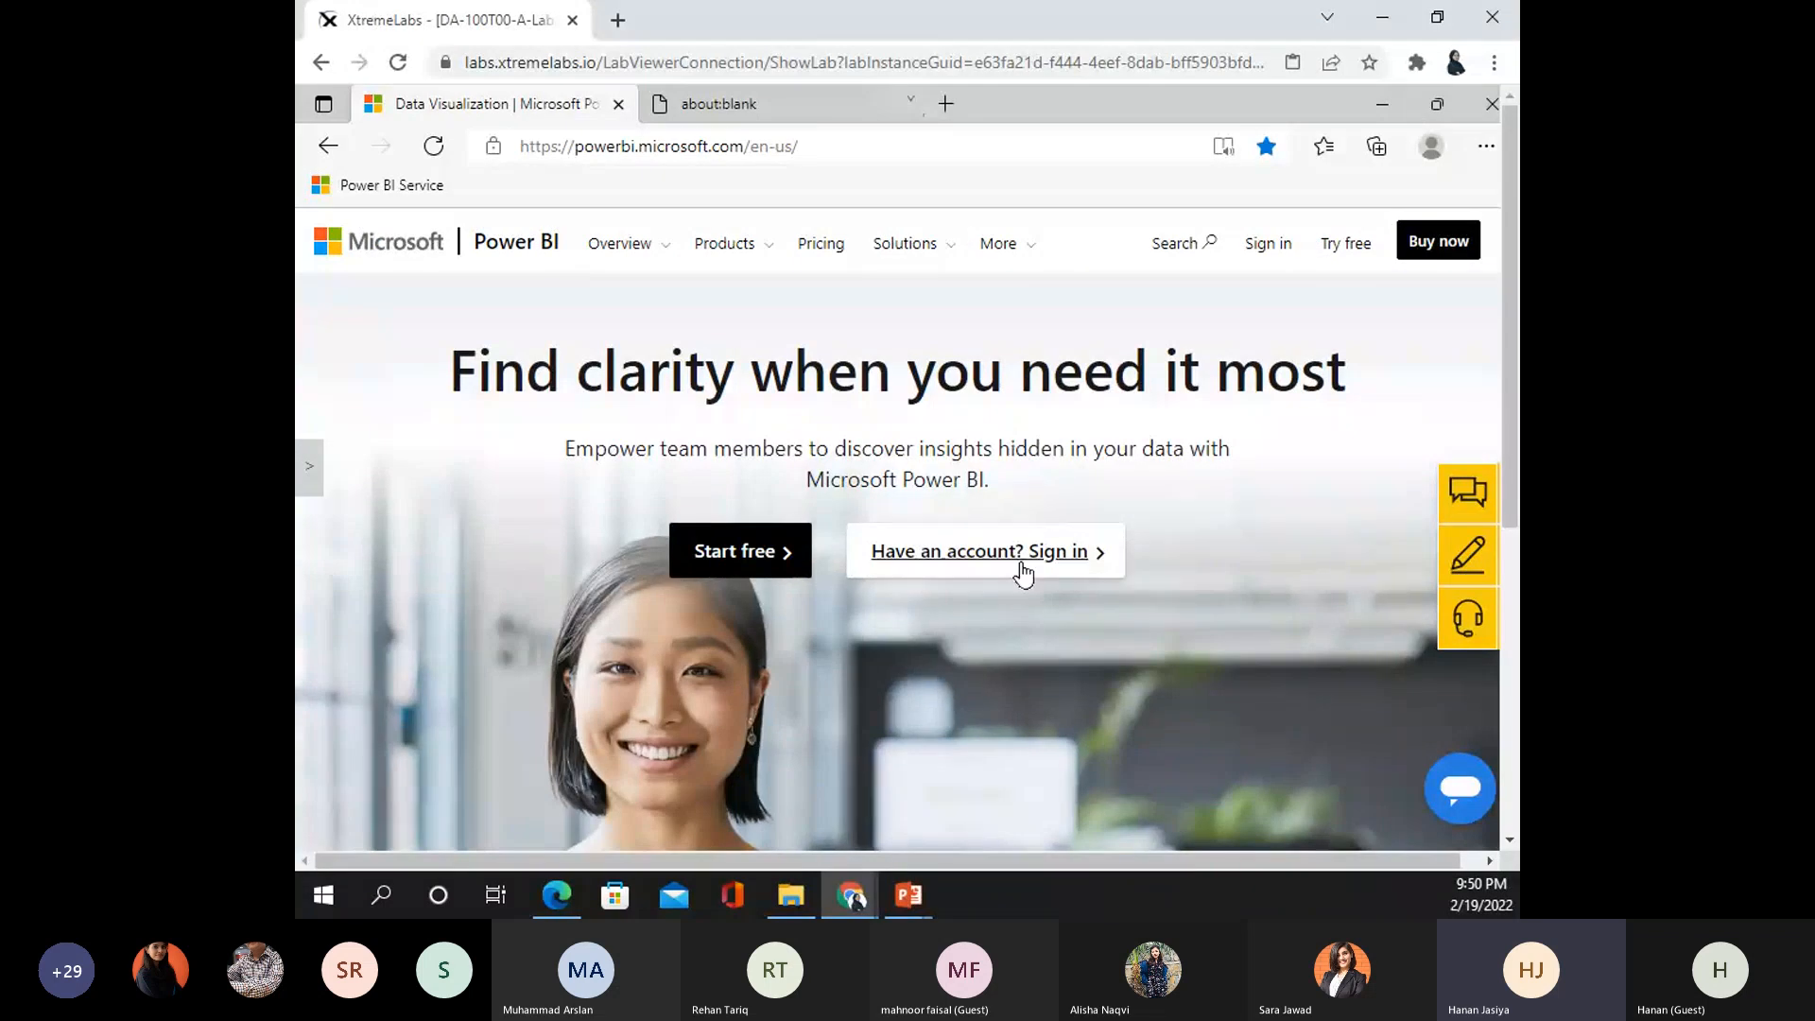
pyautogui.click(966, 562)
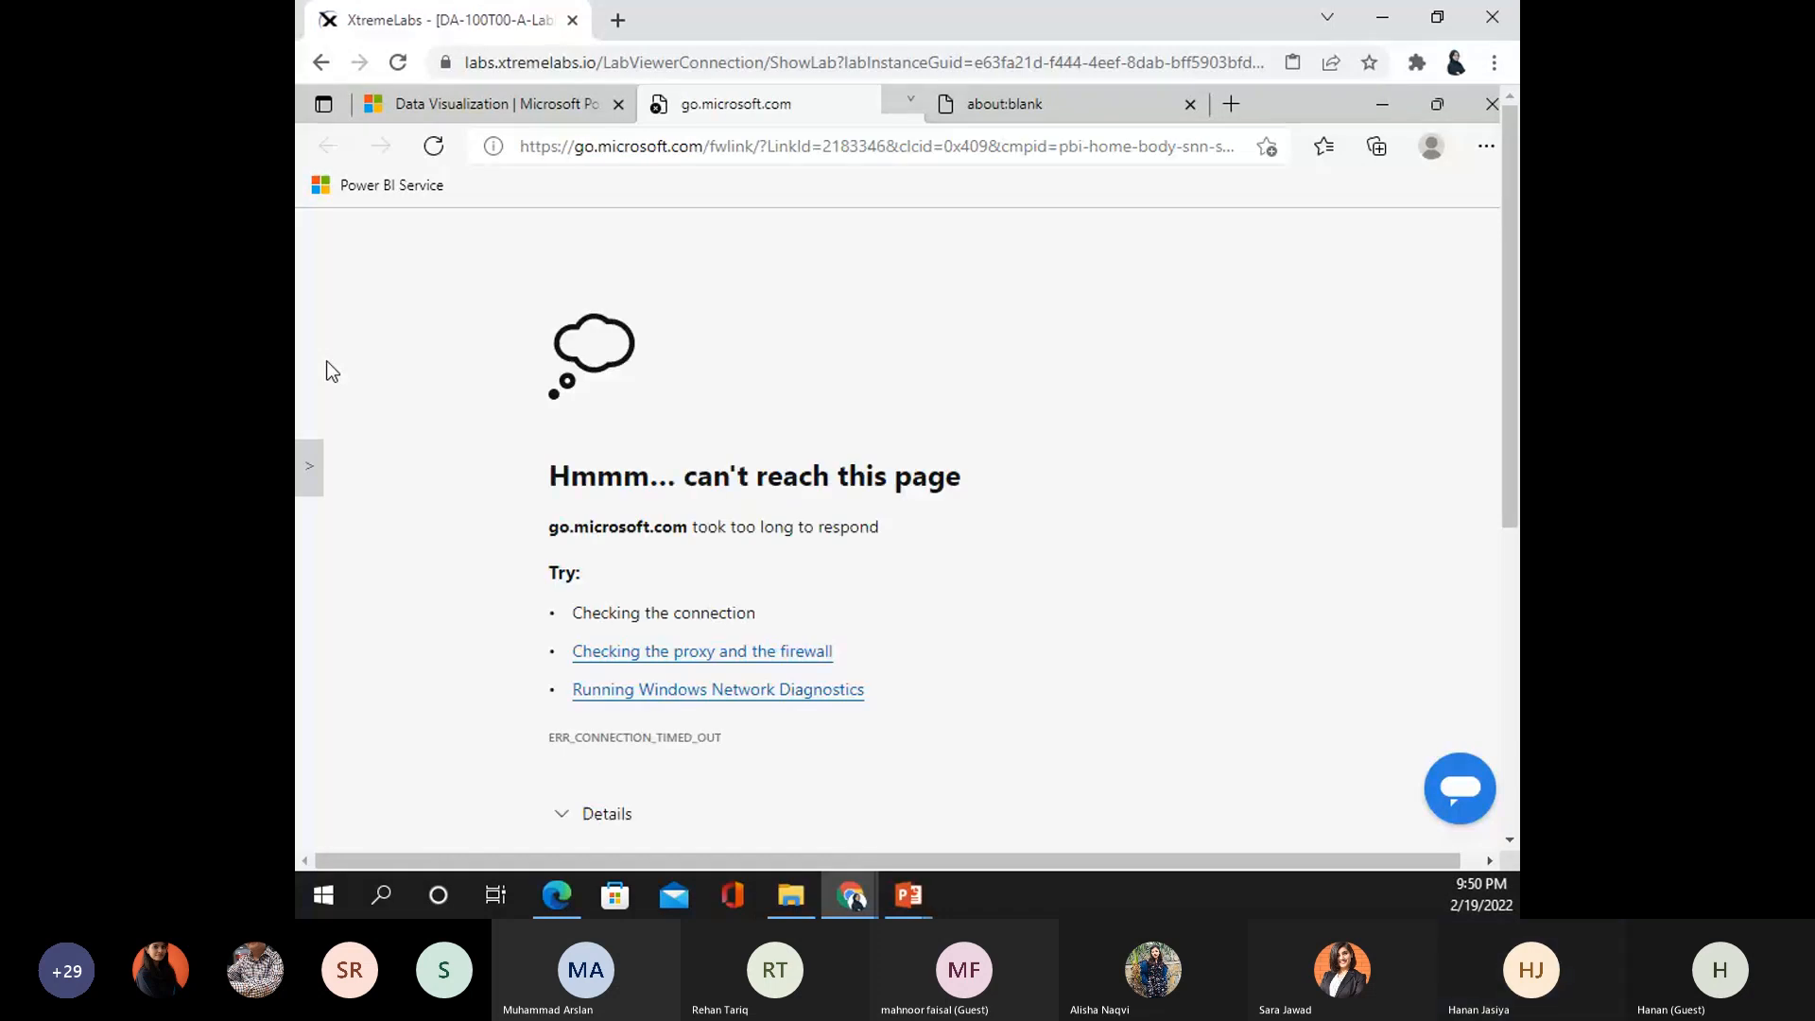
# - Enter the lab admin username in the Microsoft sign-in window and continue
pyautogui.click(310, 484)
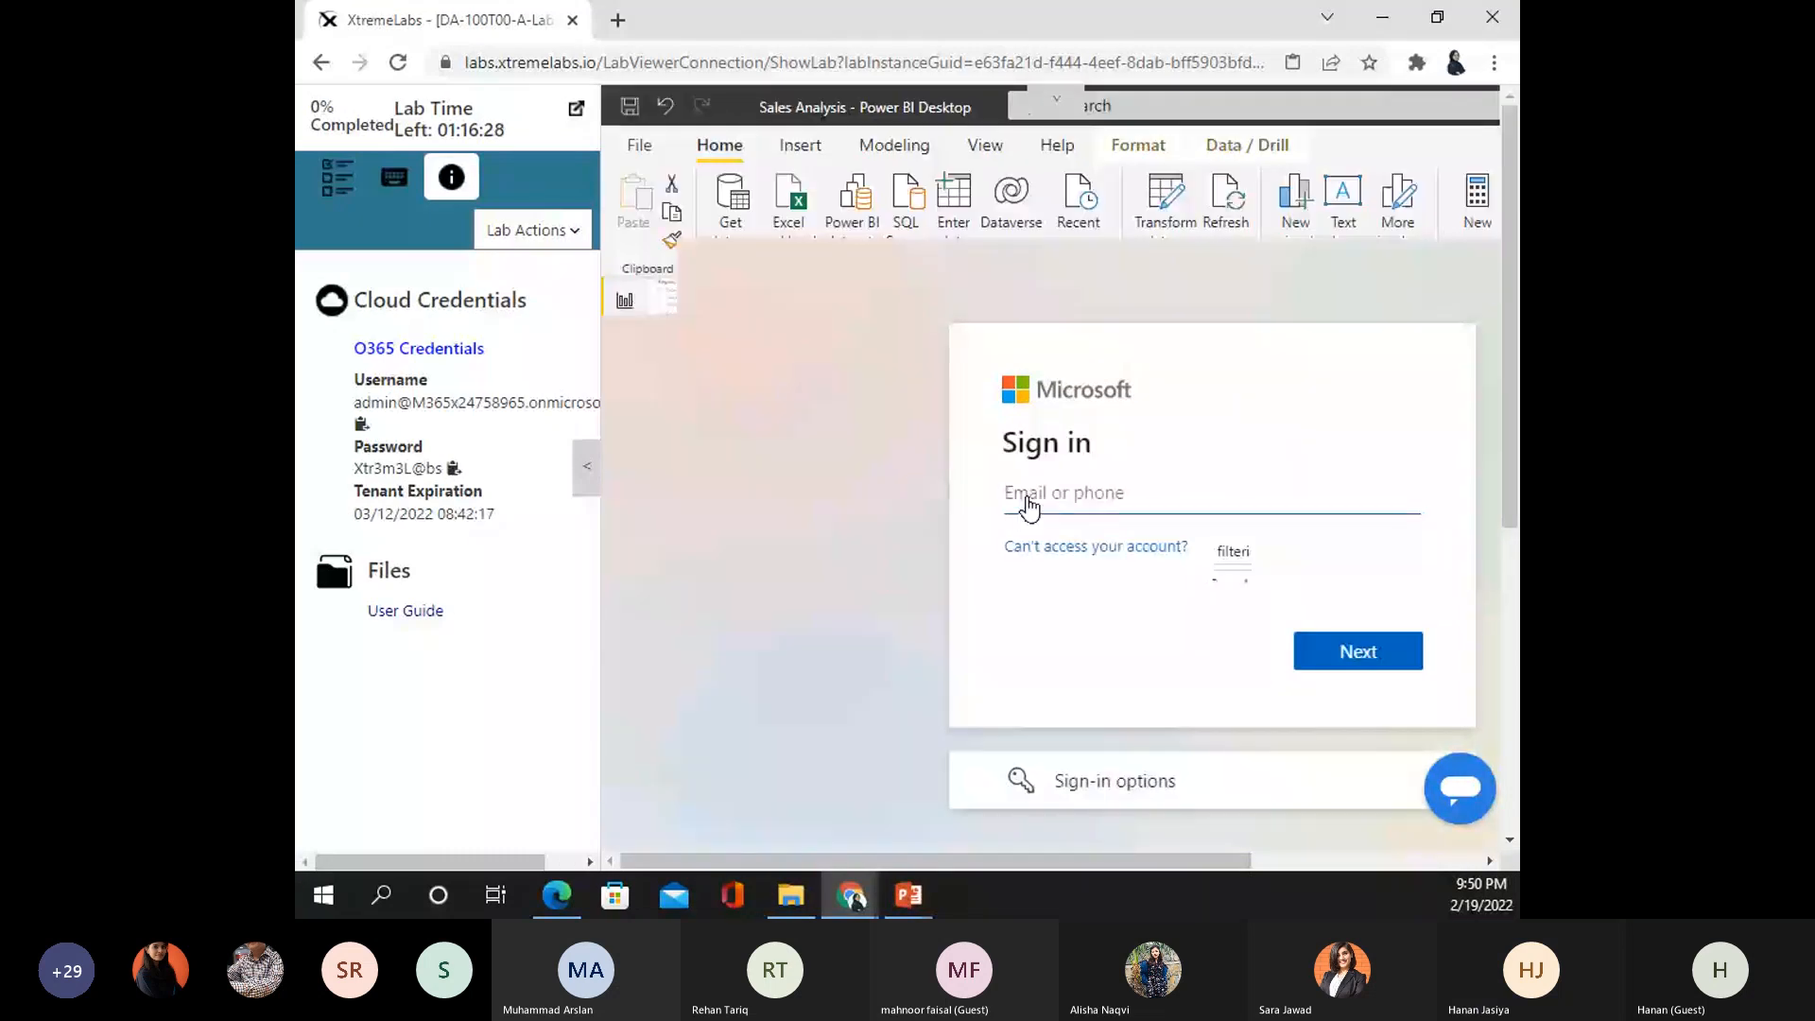
pyautogui.moveTo(1510, 226); pyautogui.dragTo(1518, 360)
pyautogui.click(861, 746)
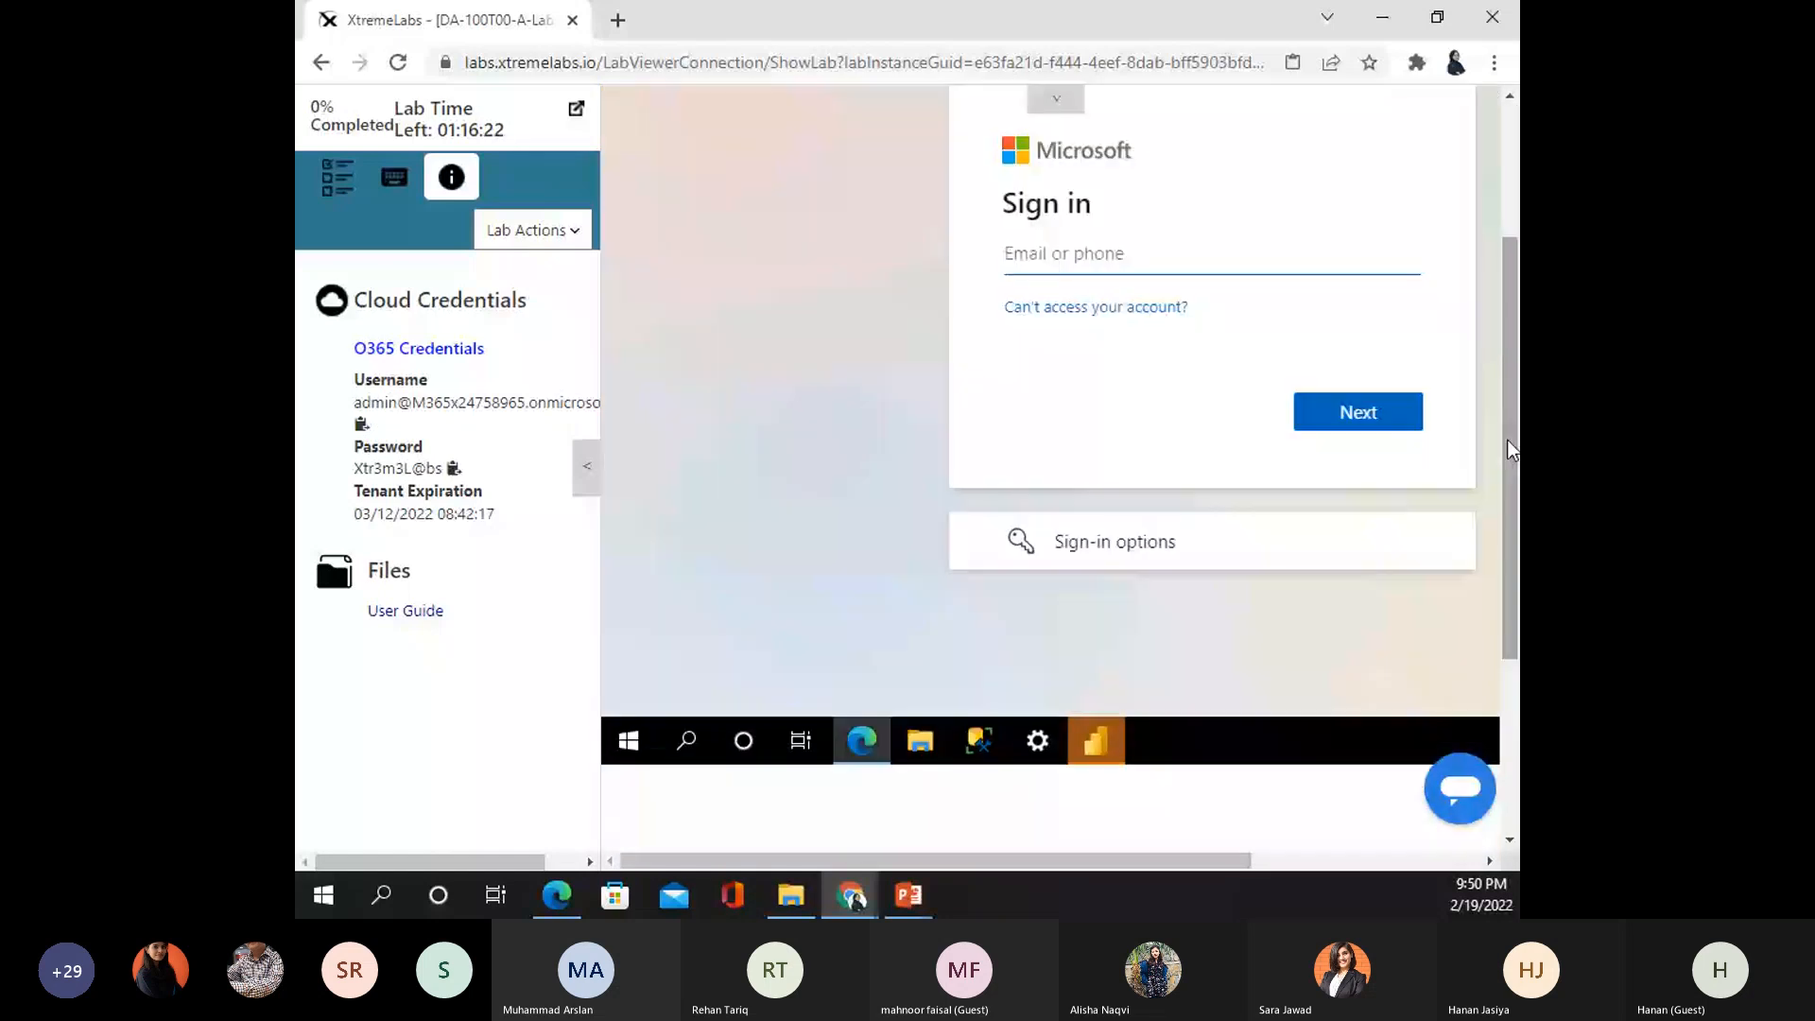
pyautogui.moveTo(1507, 442); pyautogui.dragTo(1508, 307)
pyautogui.click(1012, 498)
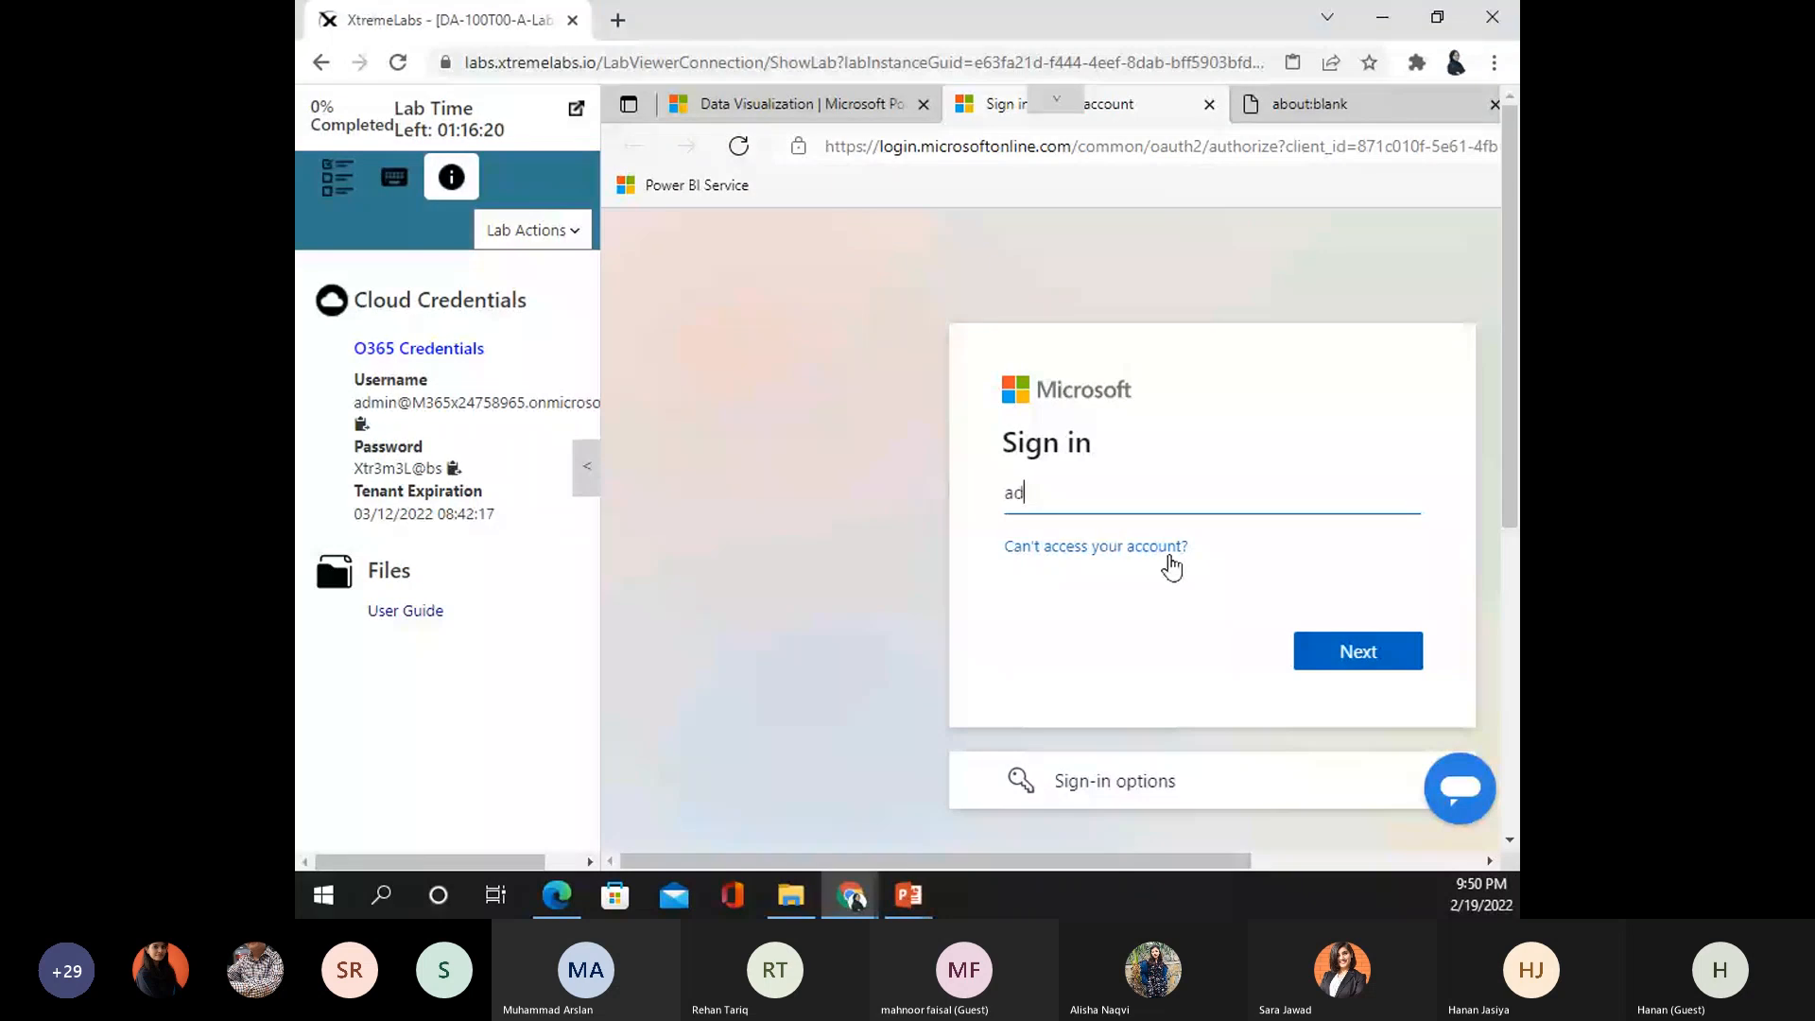
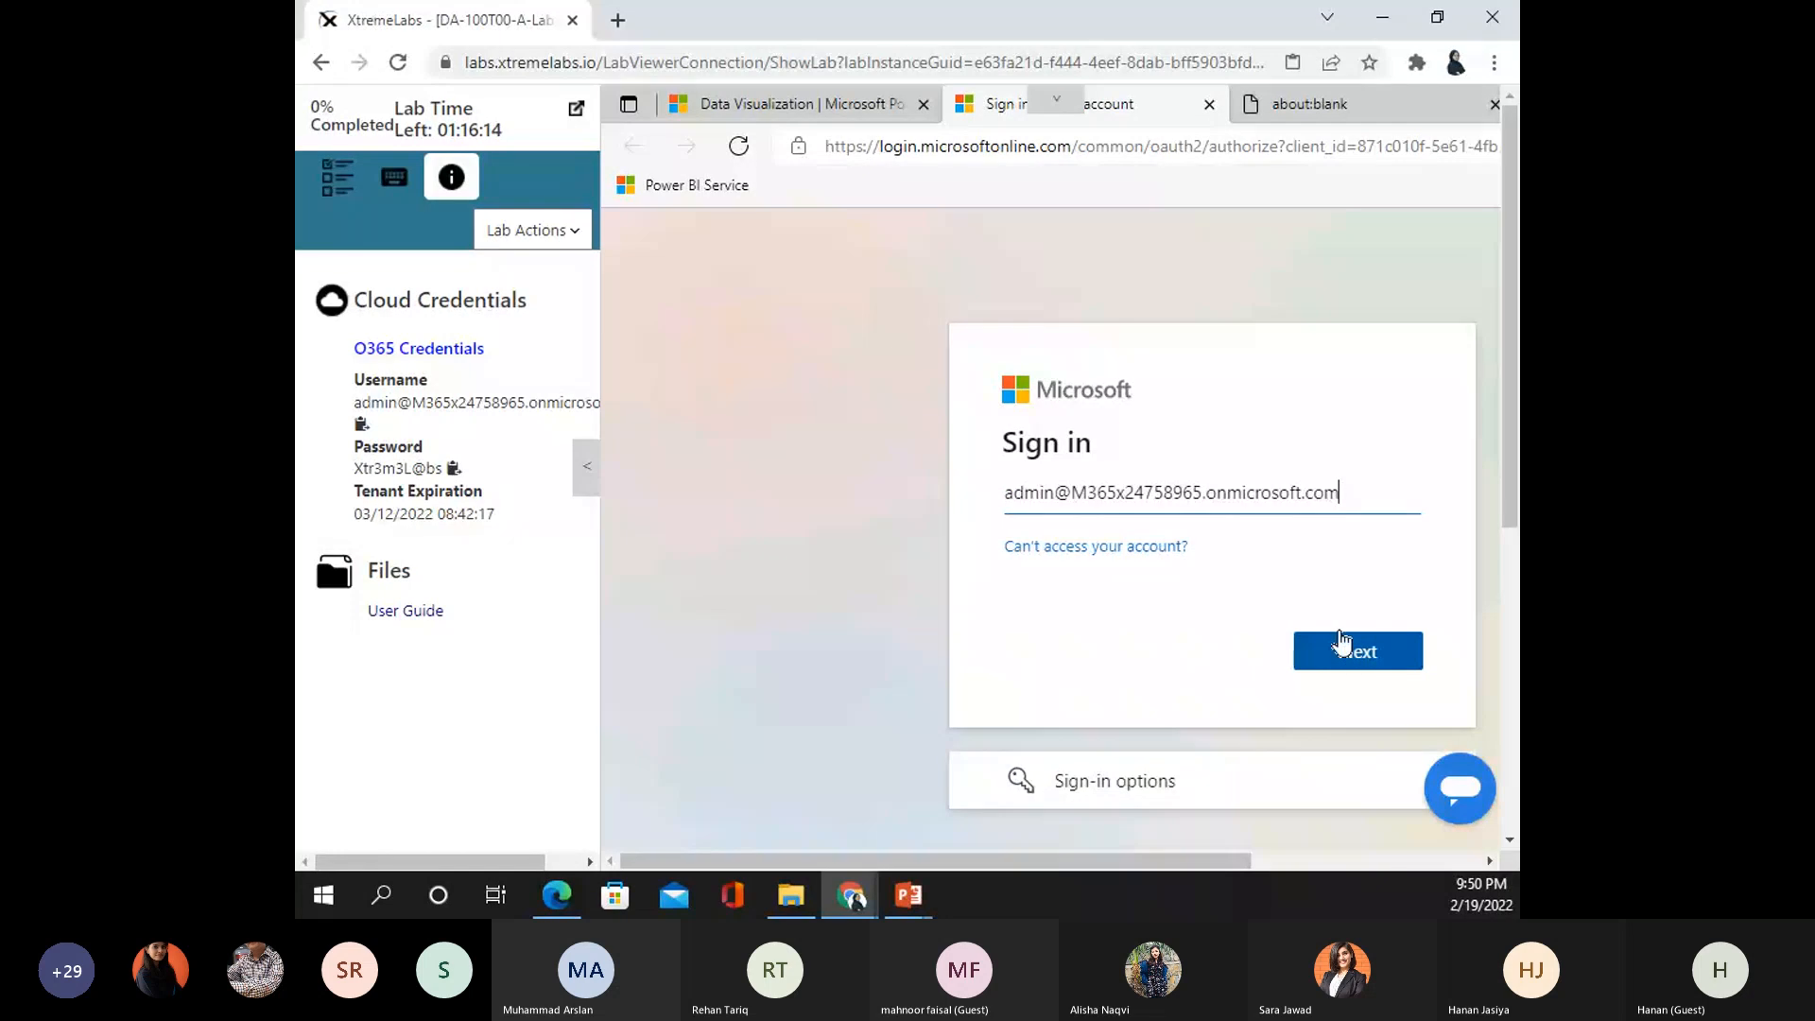
pyautogui.click(1342, 648)
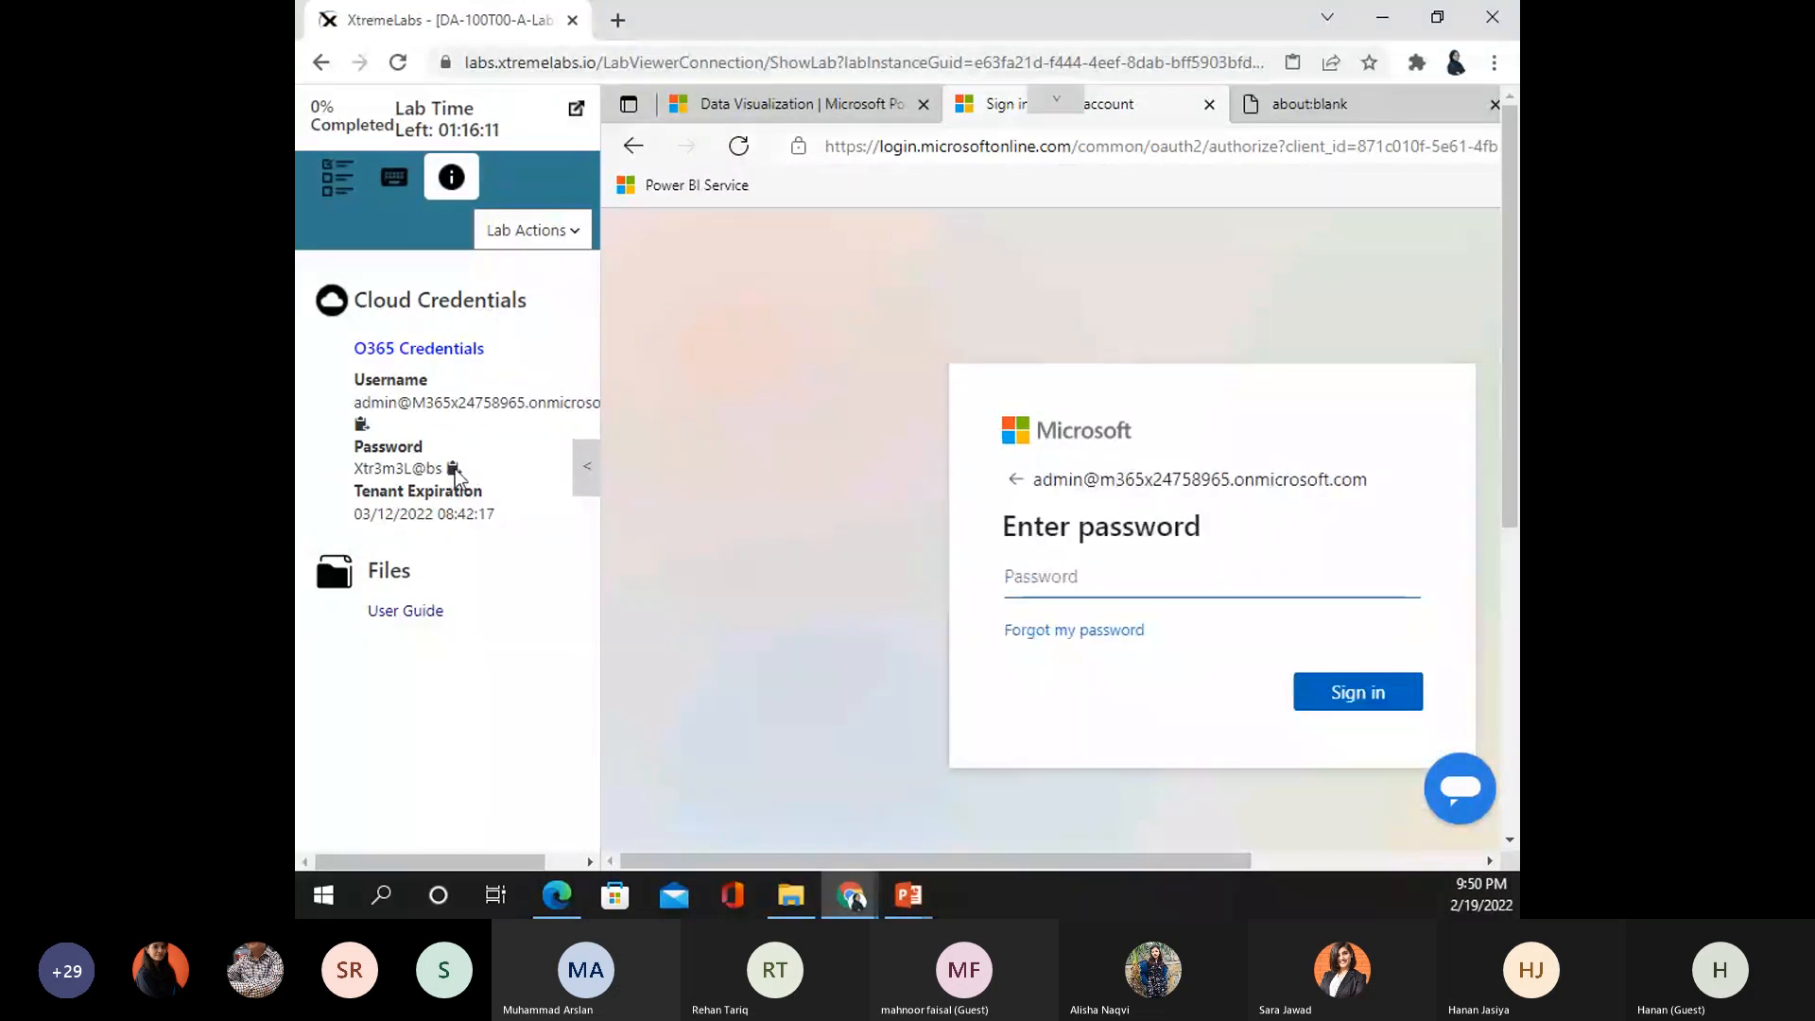
# - Enter the account password, sign in, save the password in Edge and stay signed in
pyautogui.click(453, 469)
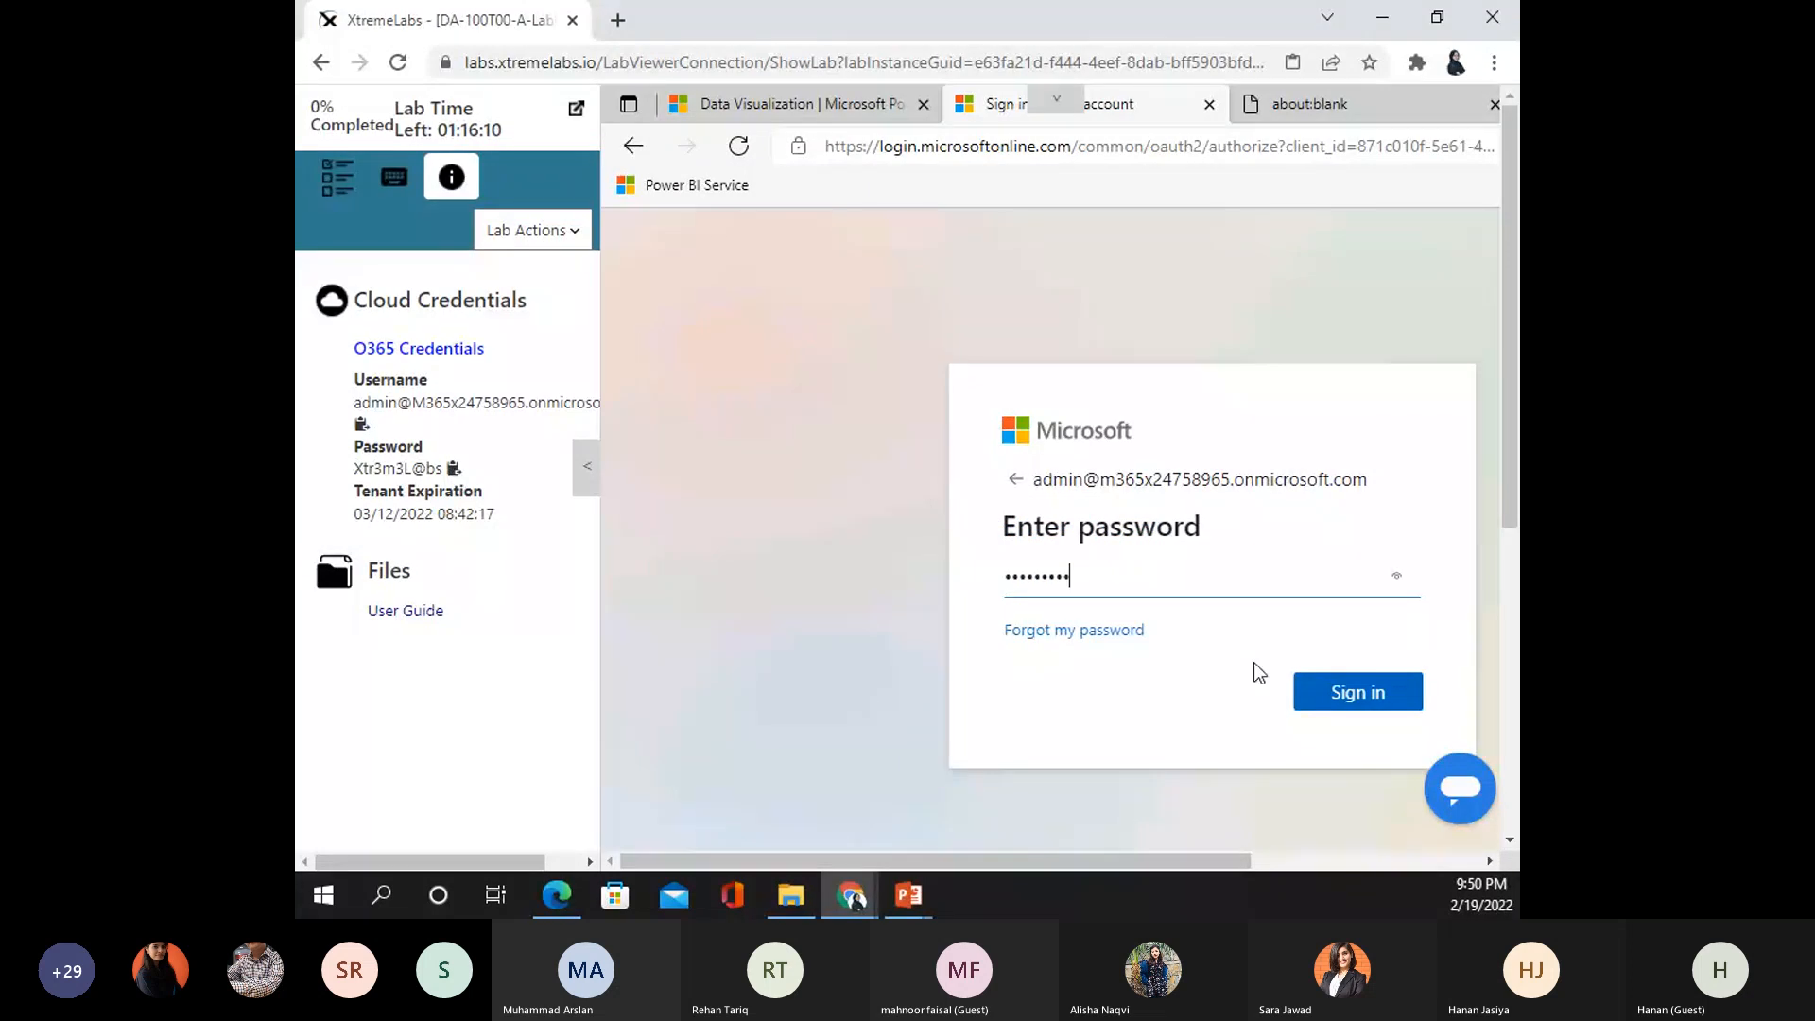
pyautogui.click(1320, 684)
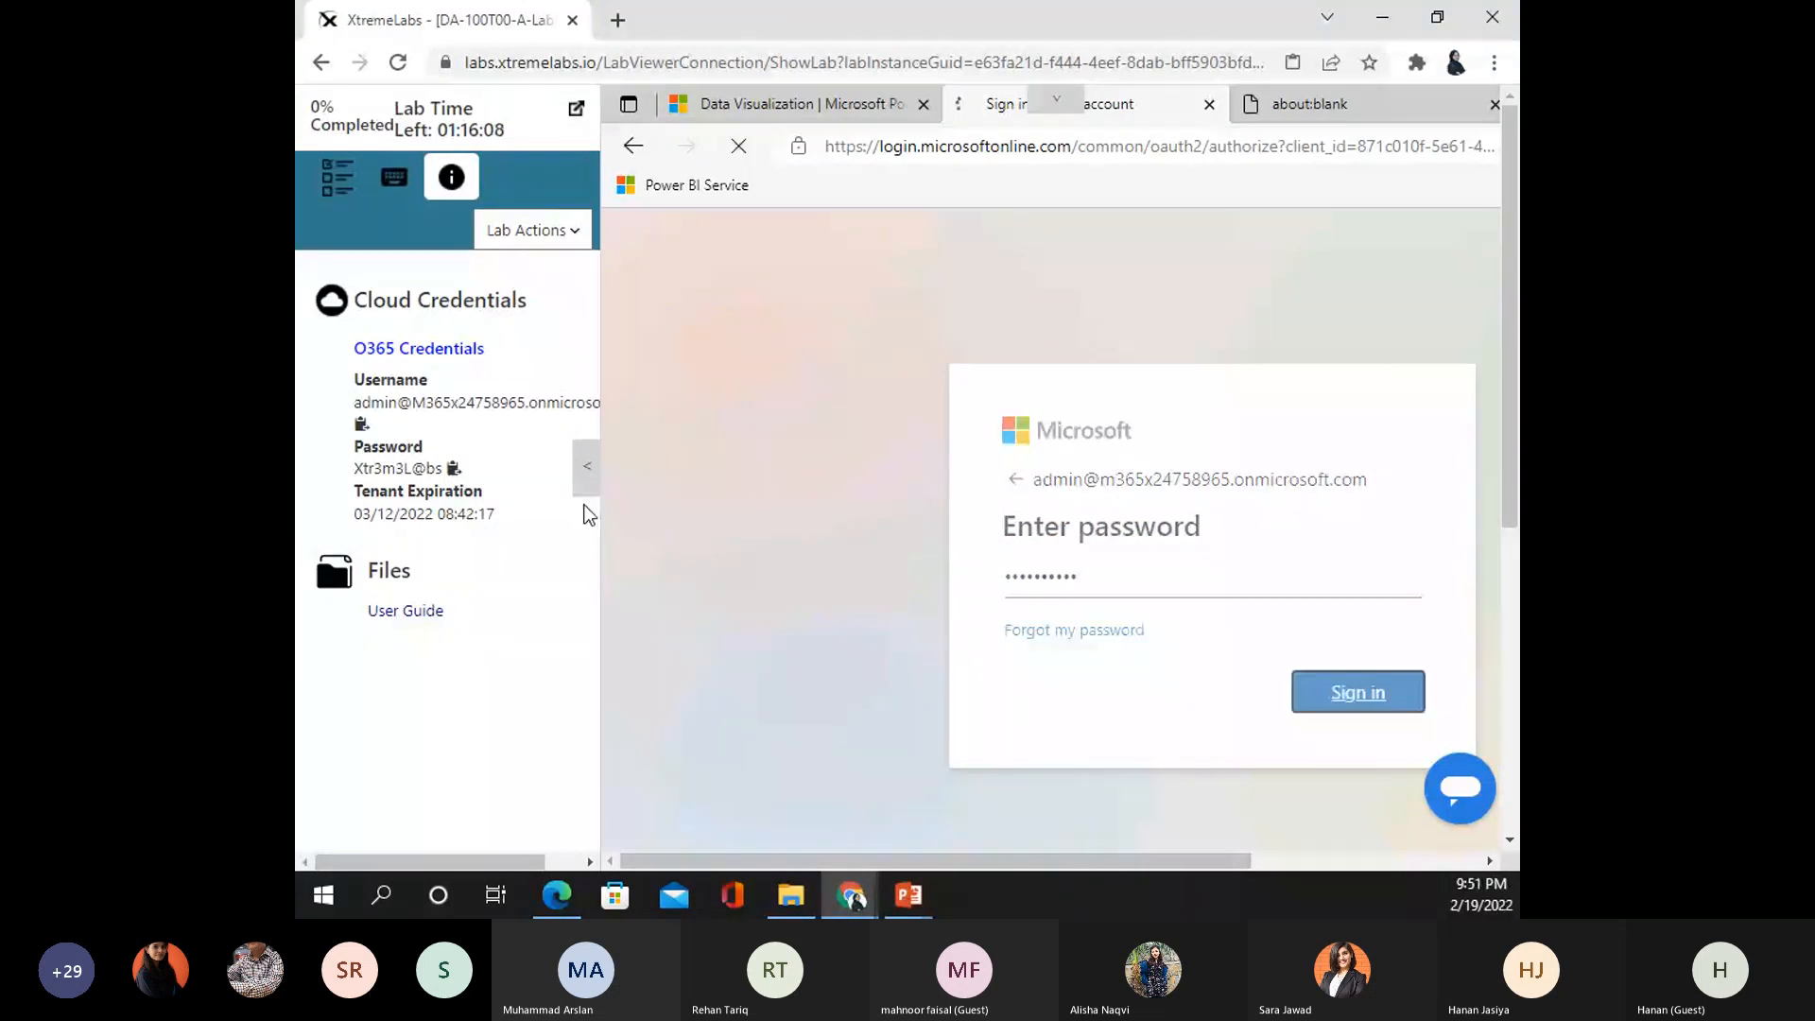
pyautogui.click(586, 466)
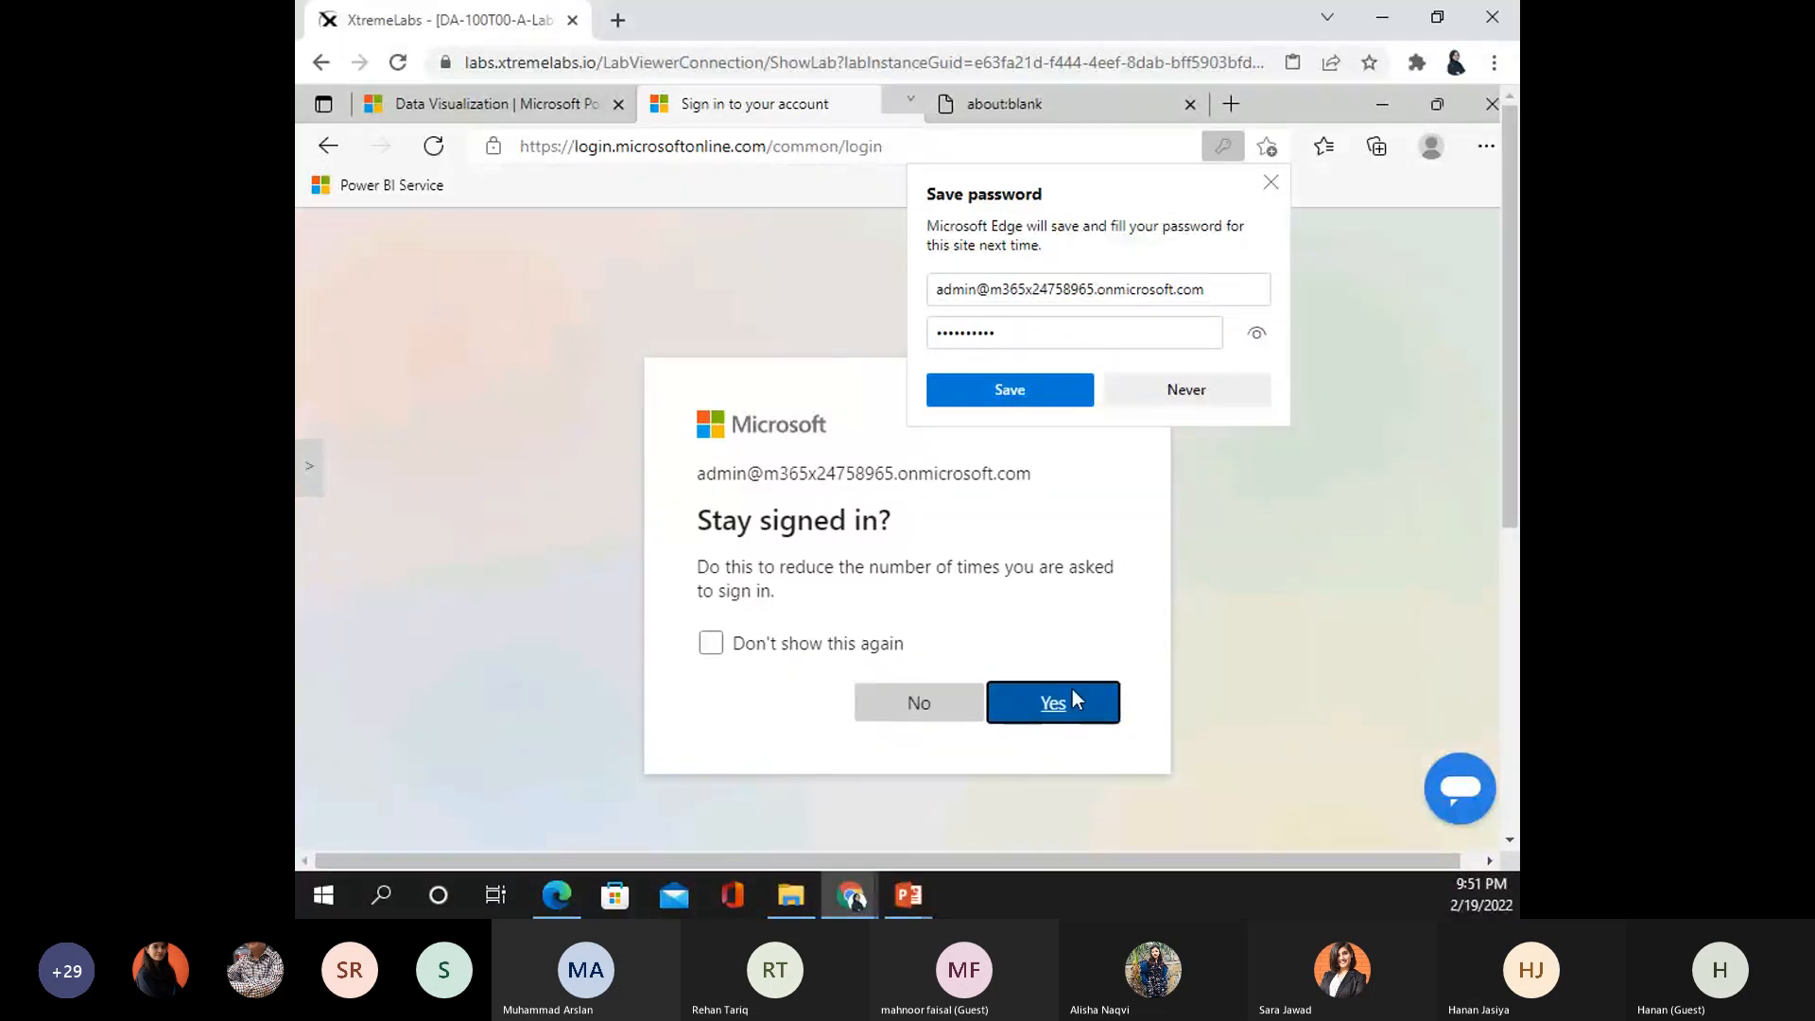
pyautogui.click(1072, 699)
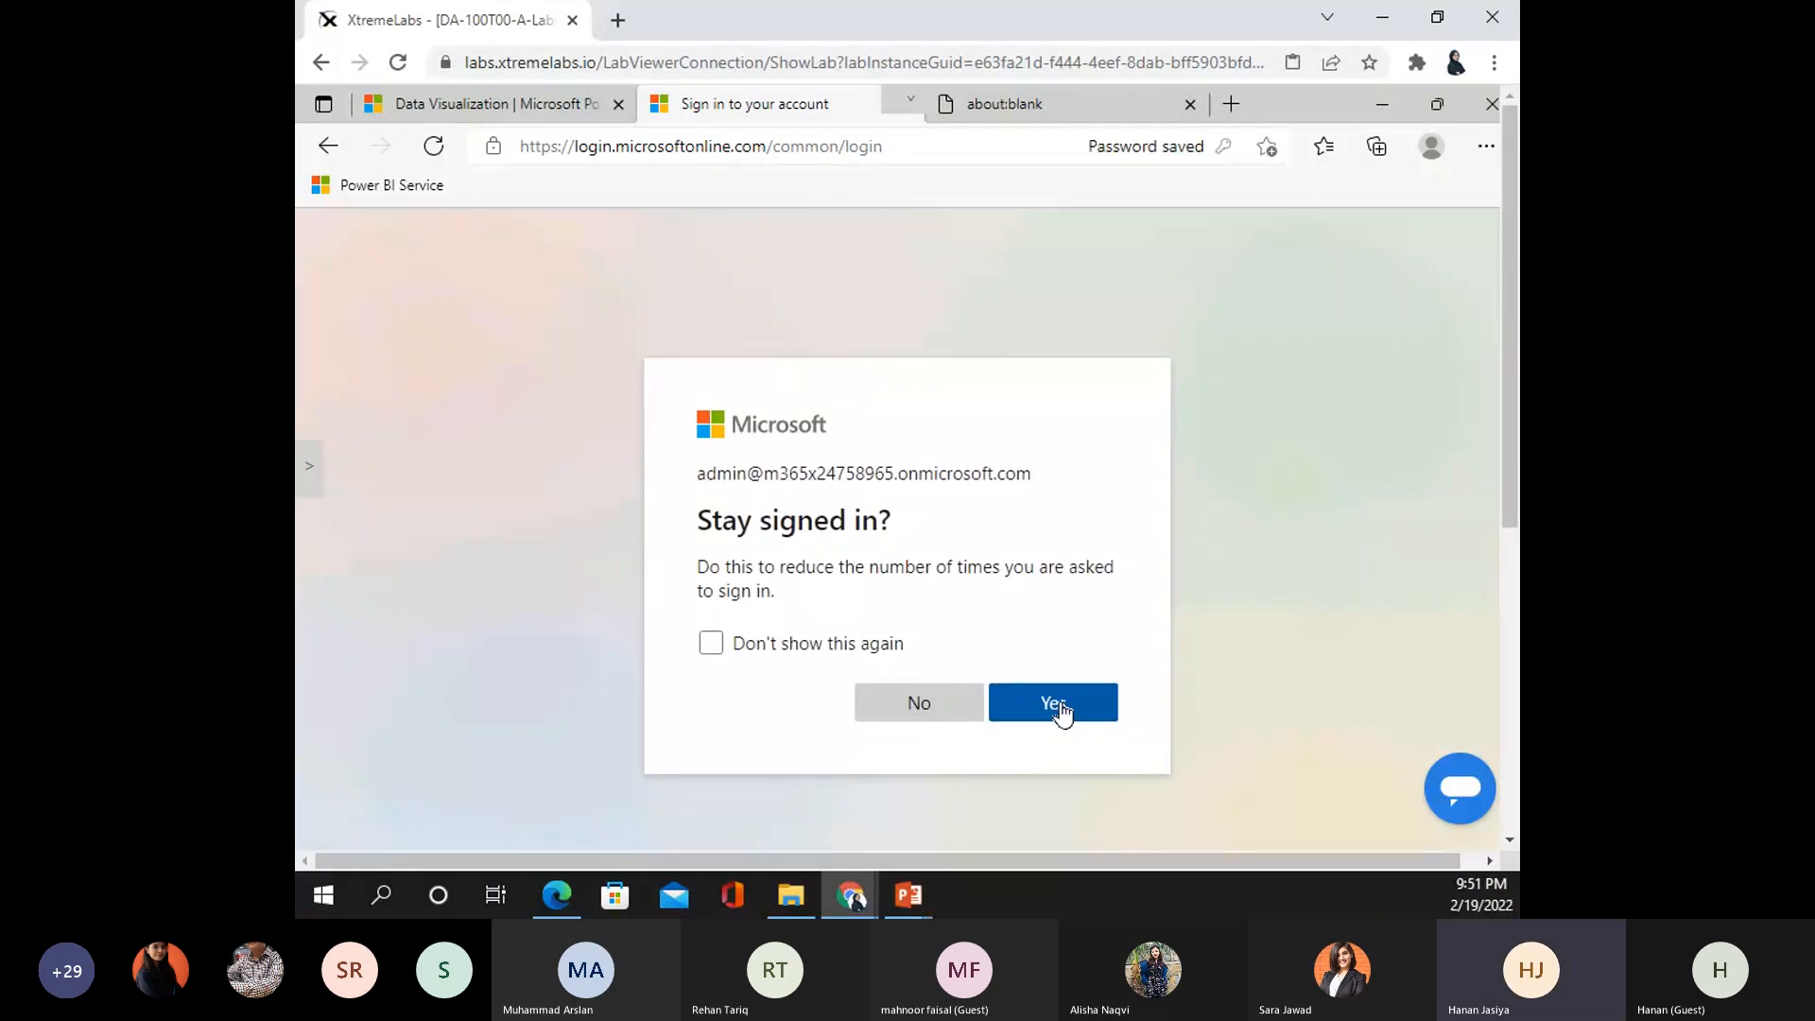
pyautogui.click(1061, 711)
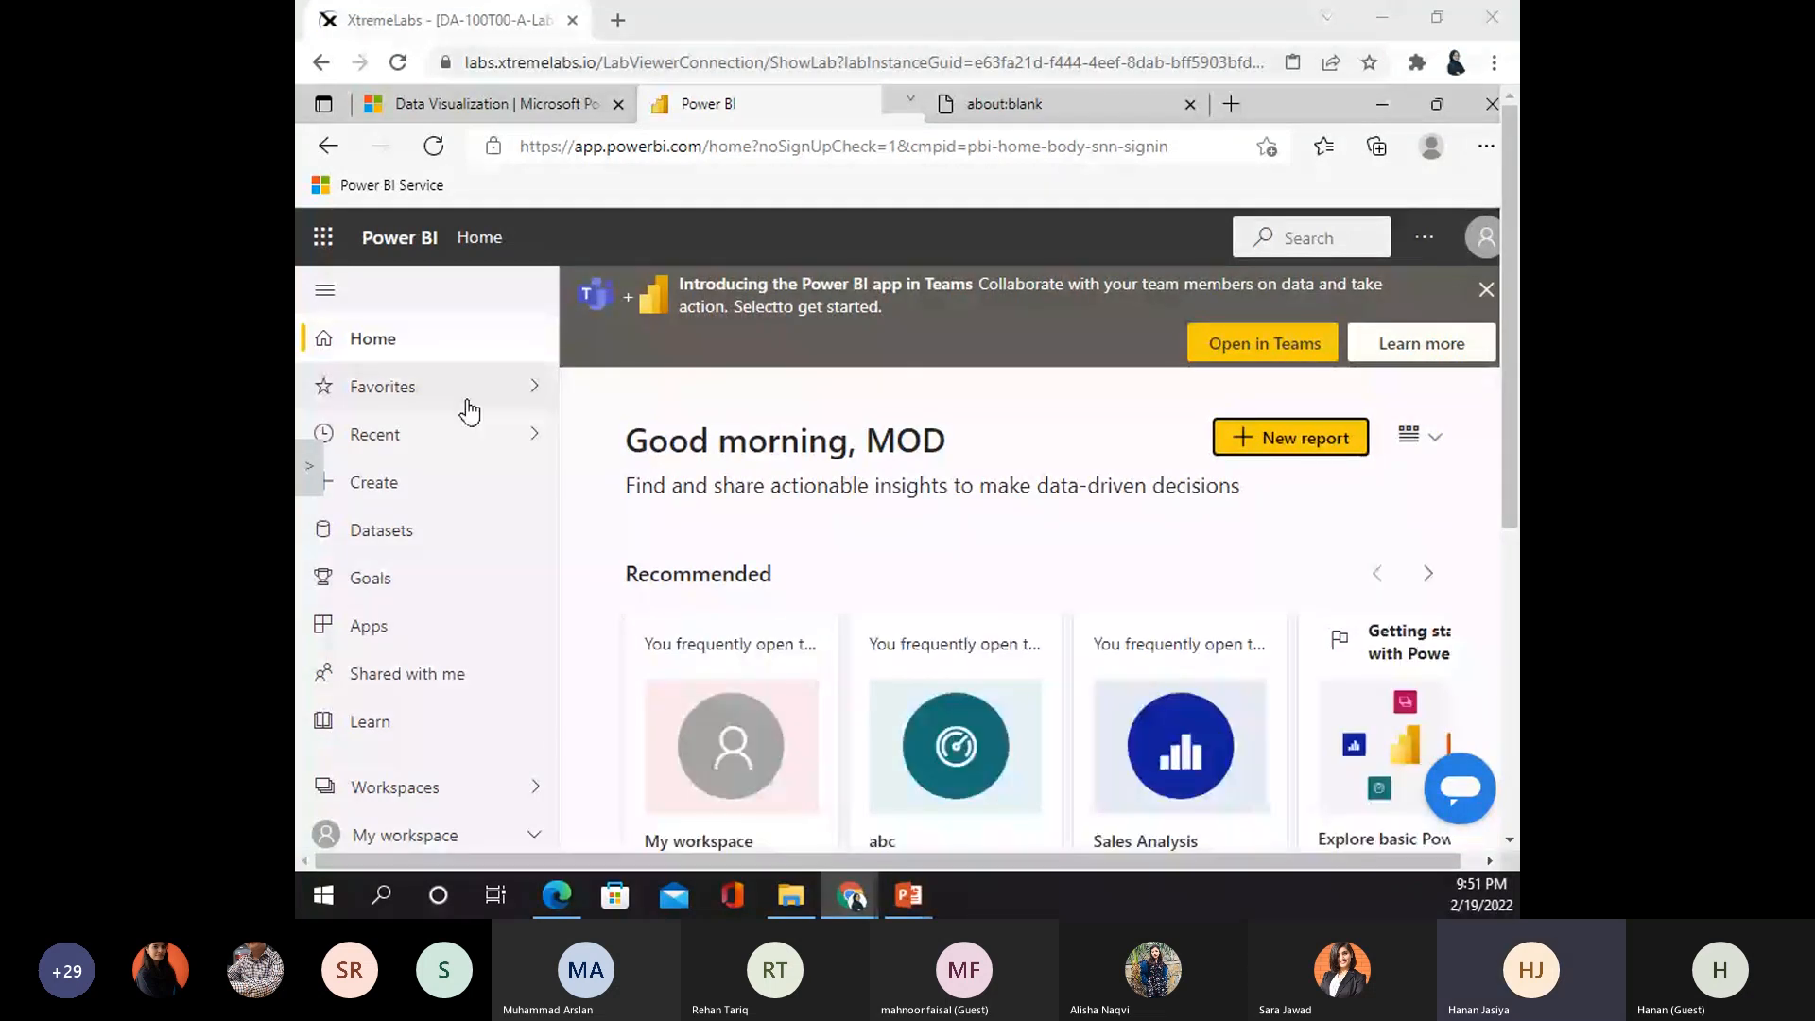
# - Expand My workspace in the navigation pane and scroll Home down to the Recent list
pyautogui.moveTo(1514, 361); pyautogui.dragTo(1517, 447)
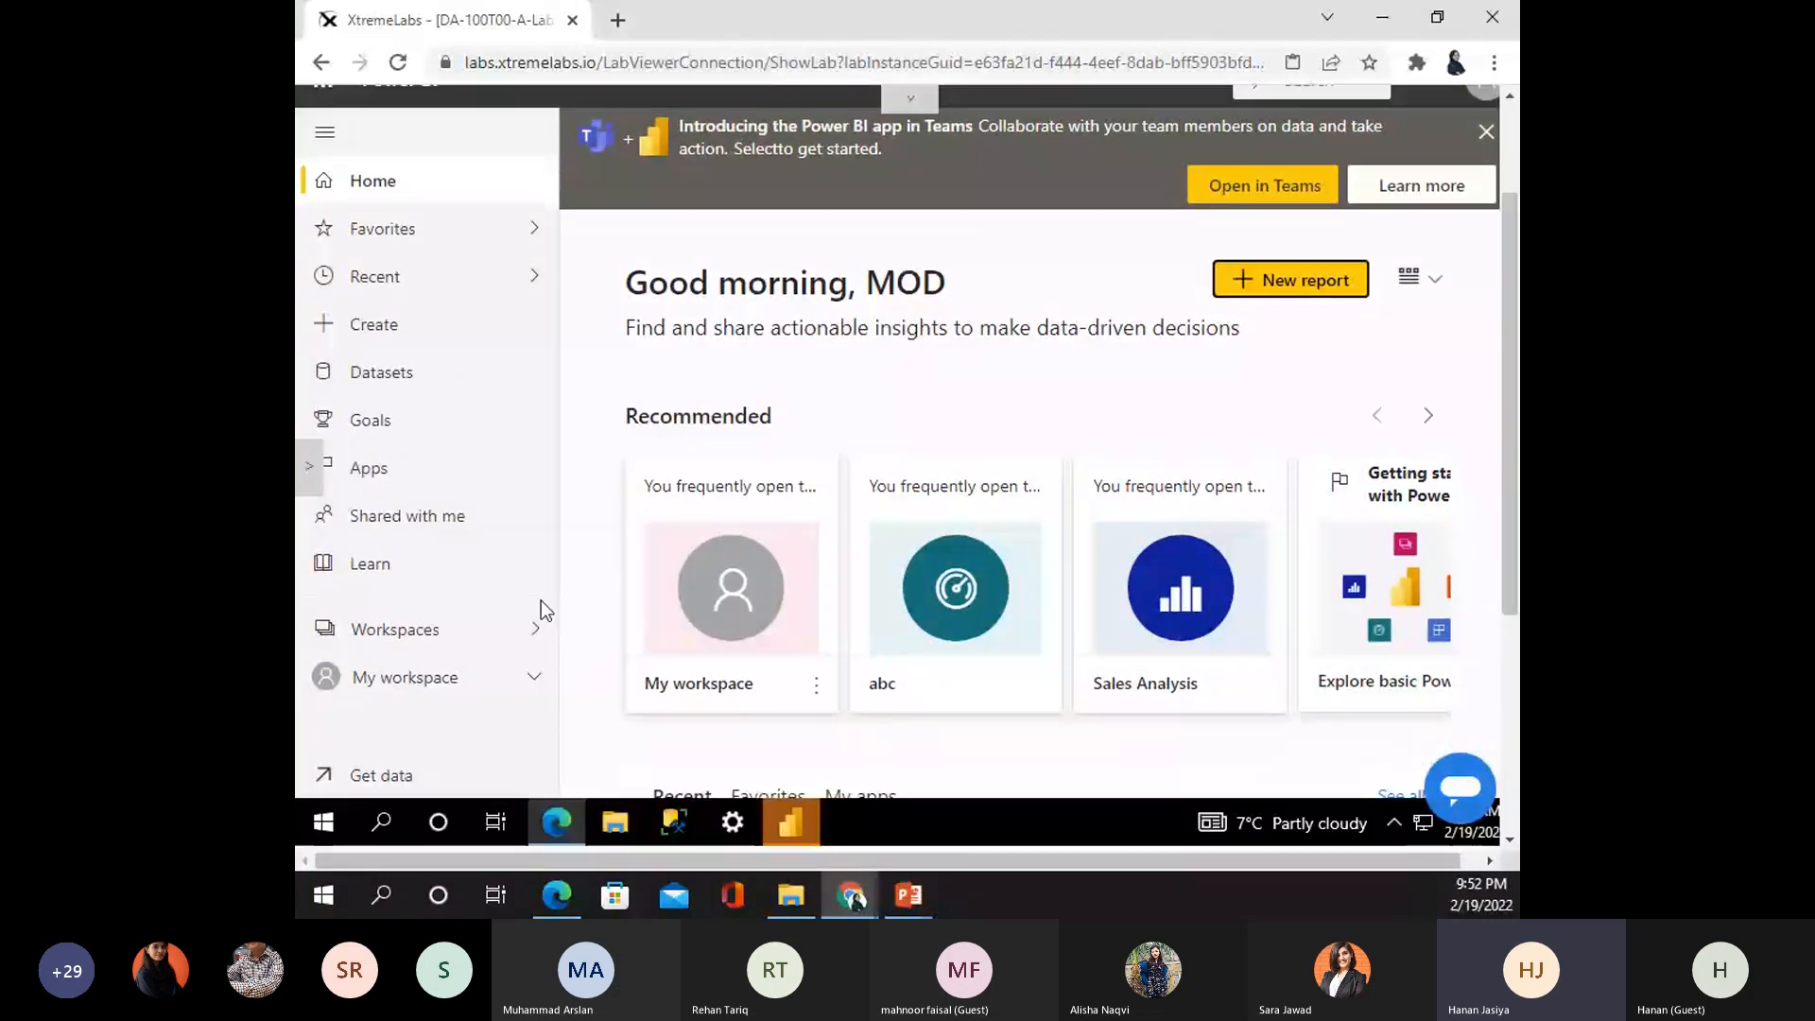
pyautogui.click(531, 678)
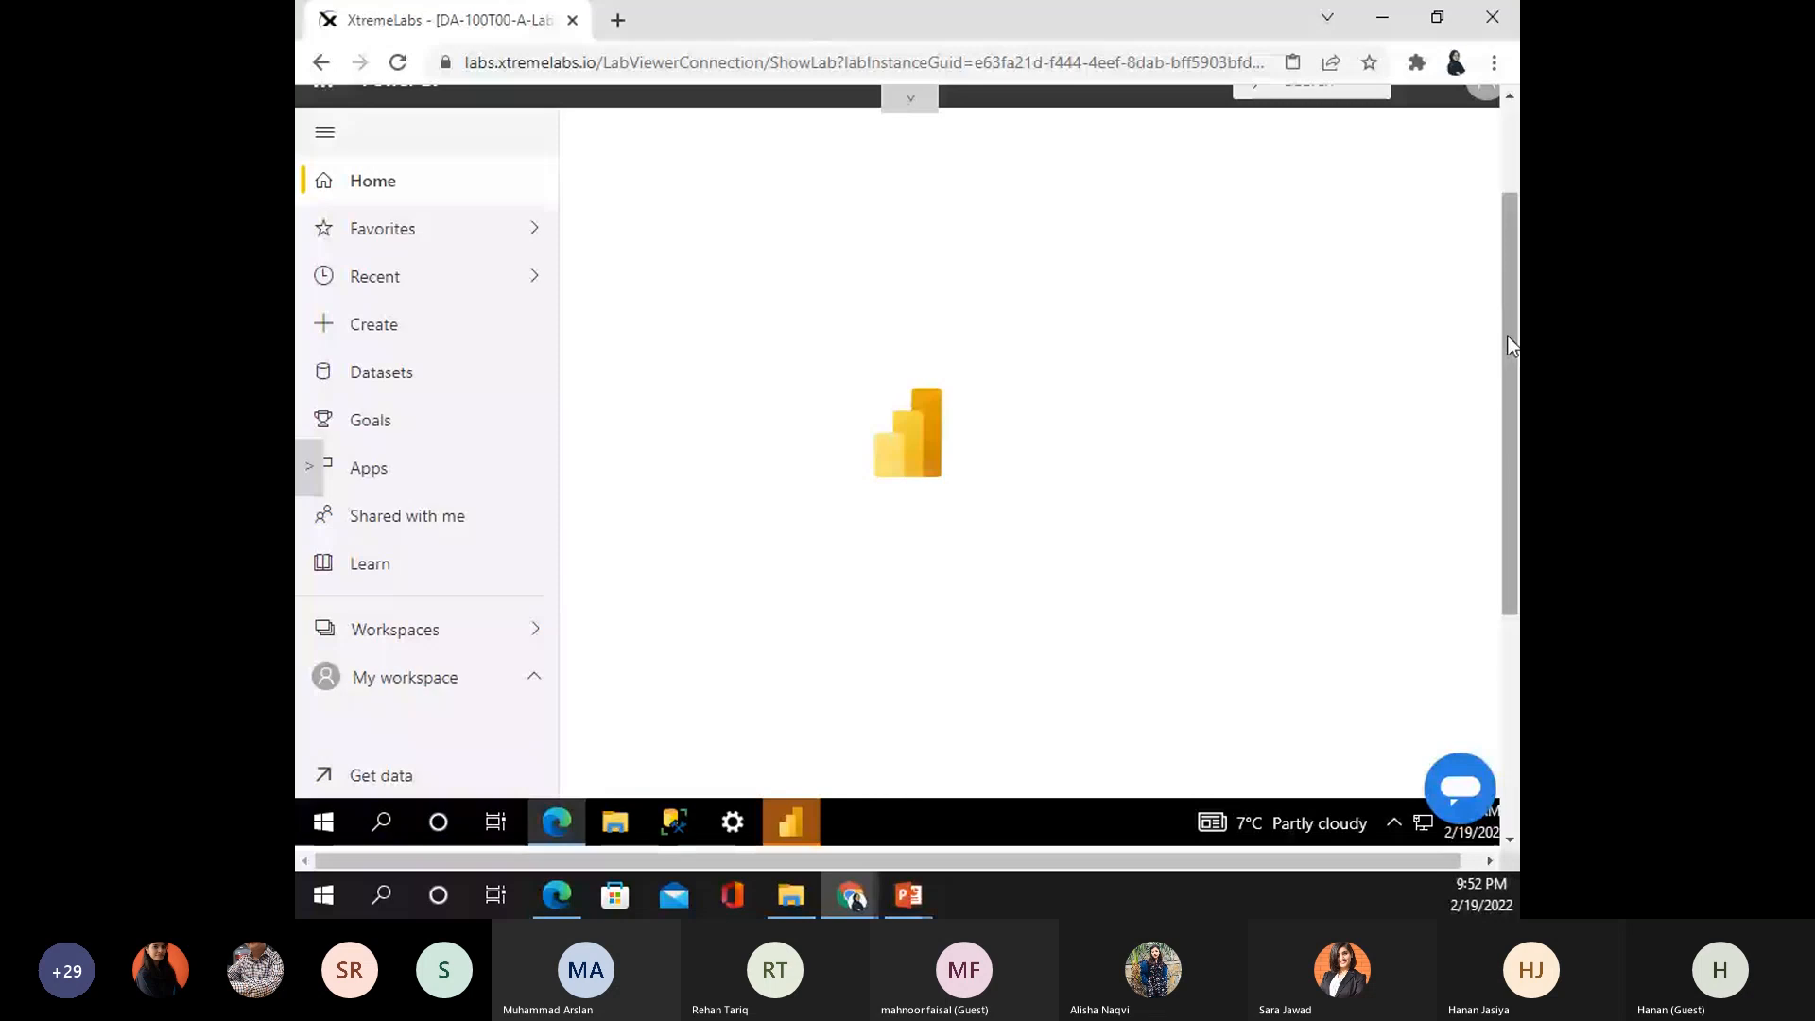
pyautogui.moveTo(1508, 337); pyautogui.dragTo(1509, 304)
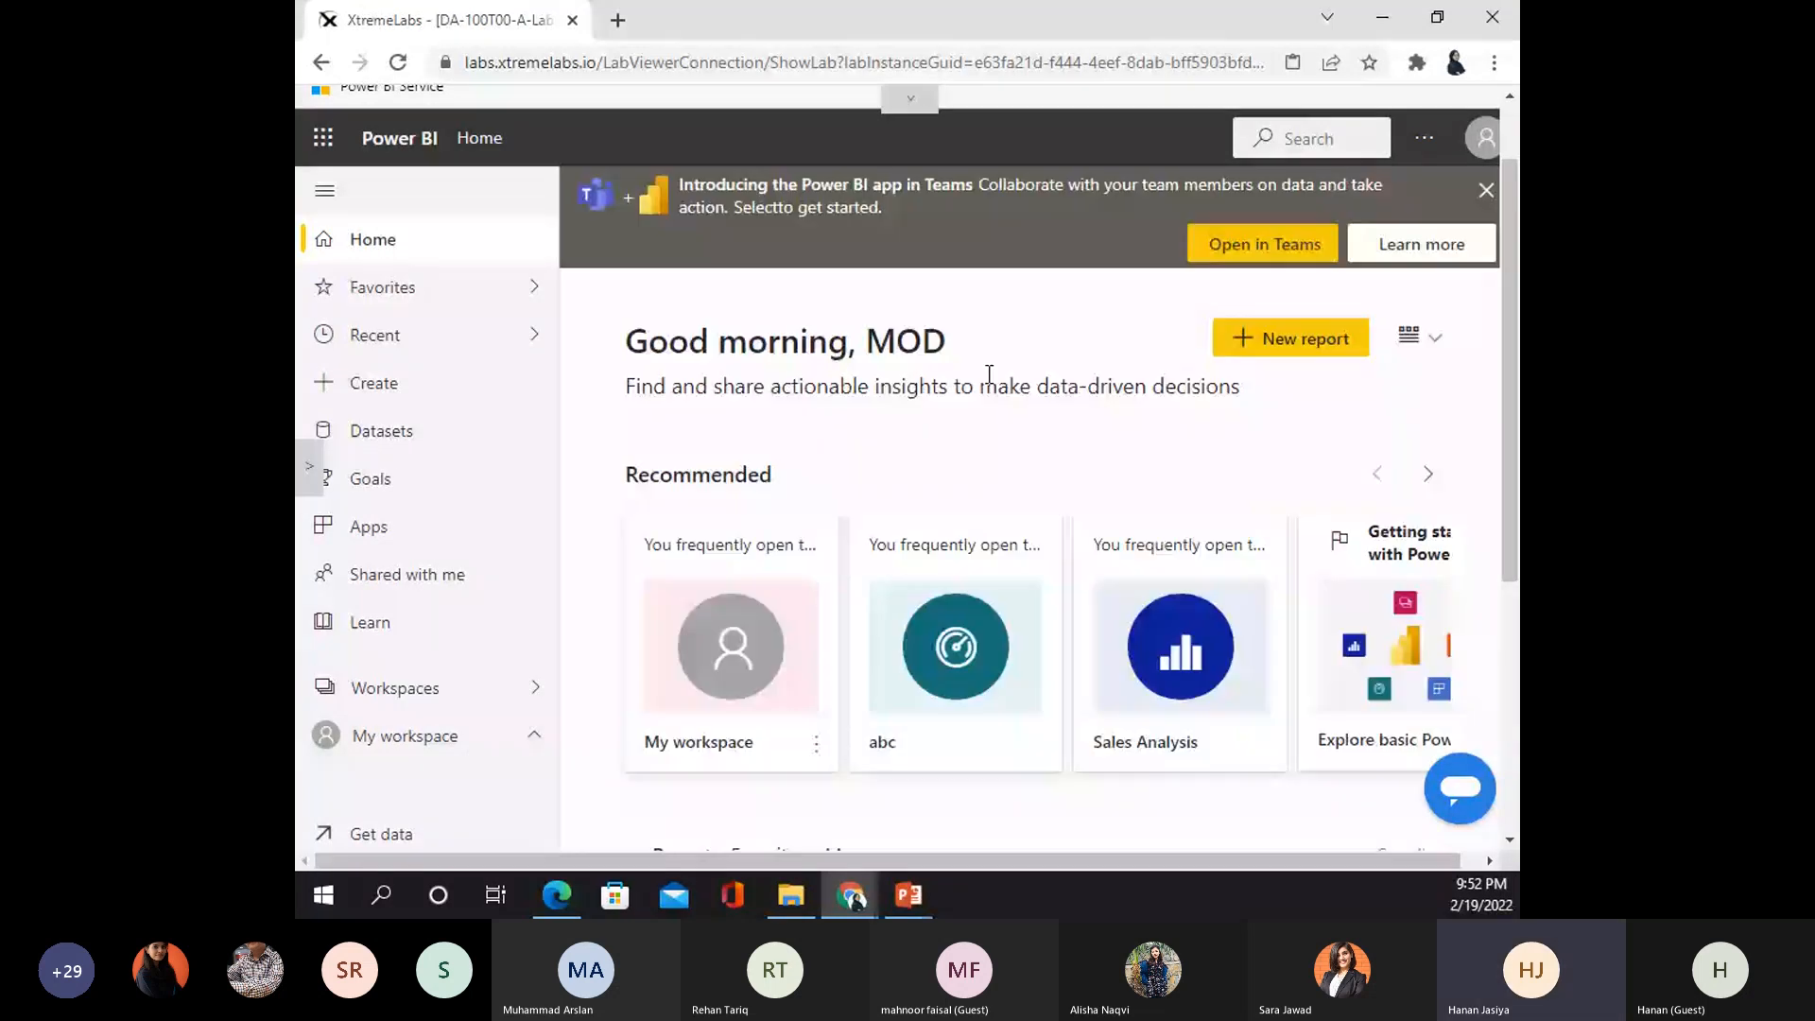
pyautogui.scroll(-5, 1391, 413)
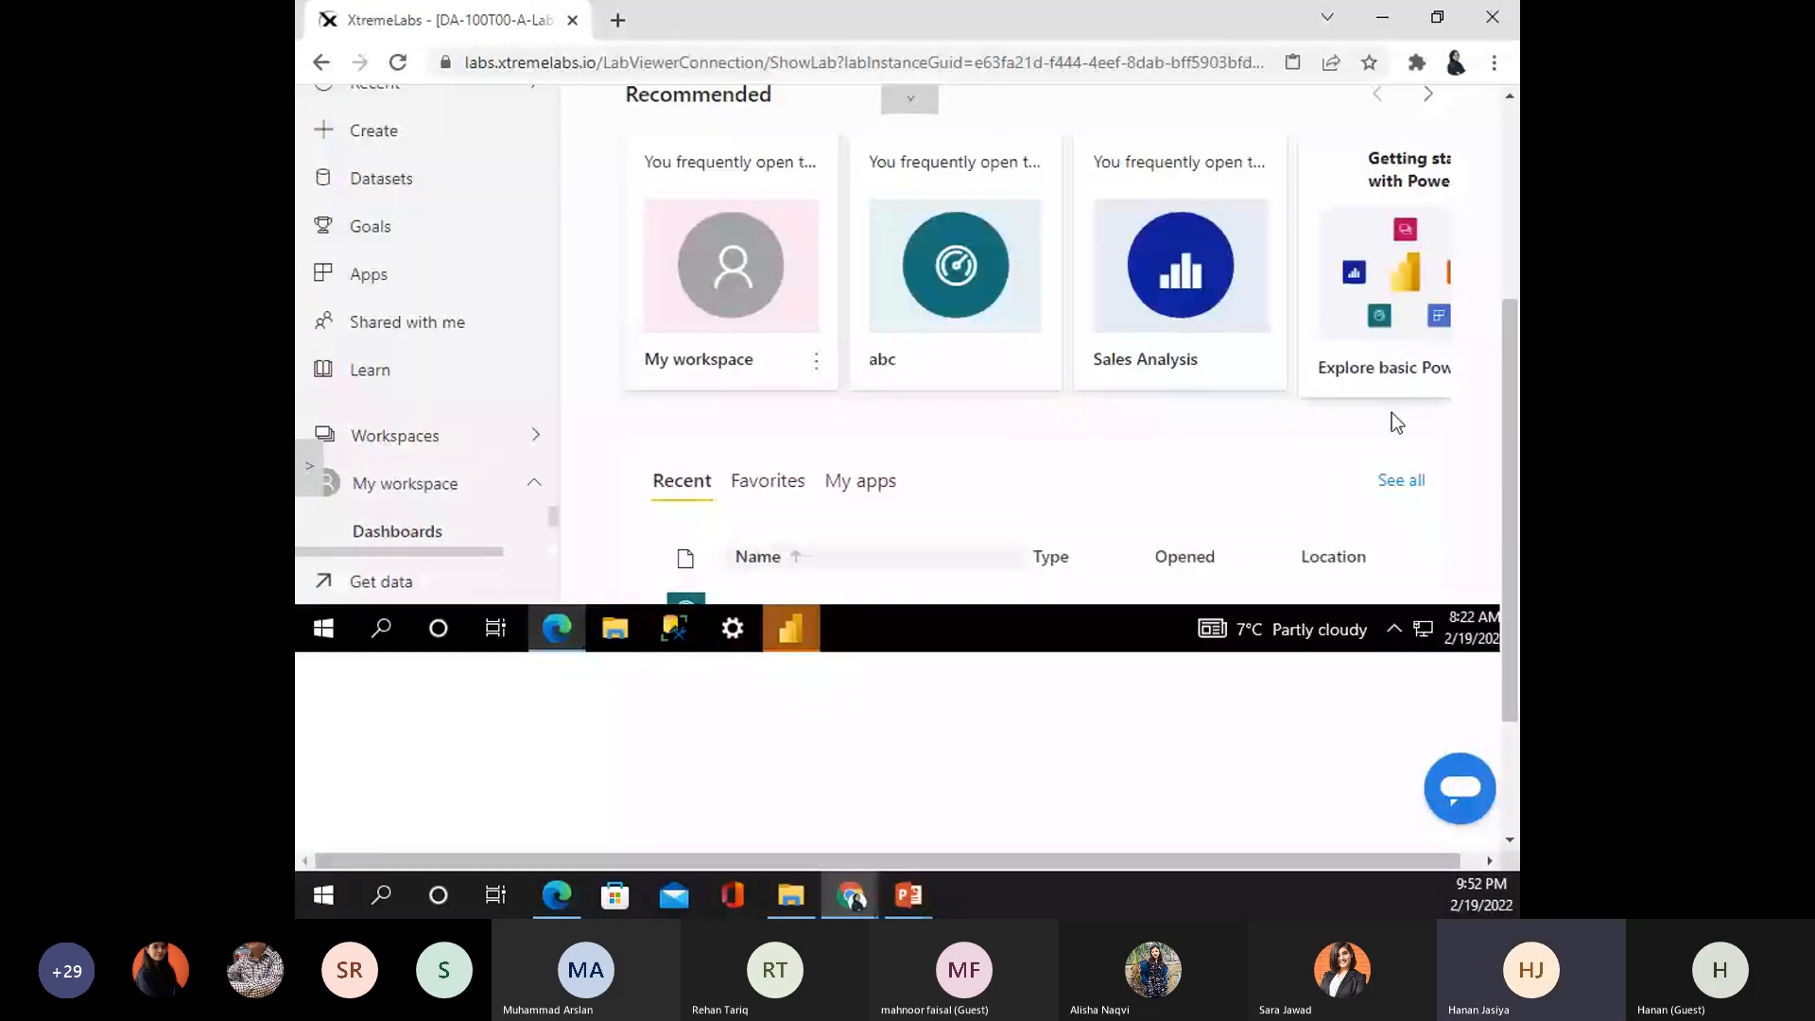
pyautogui.scroll(2, 1397, 423)
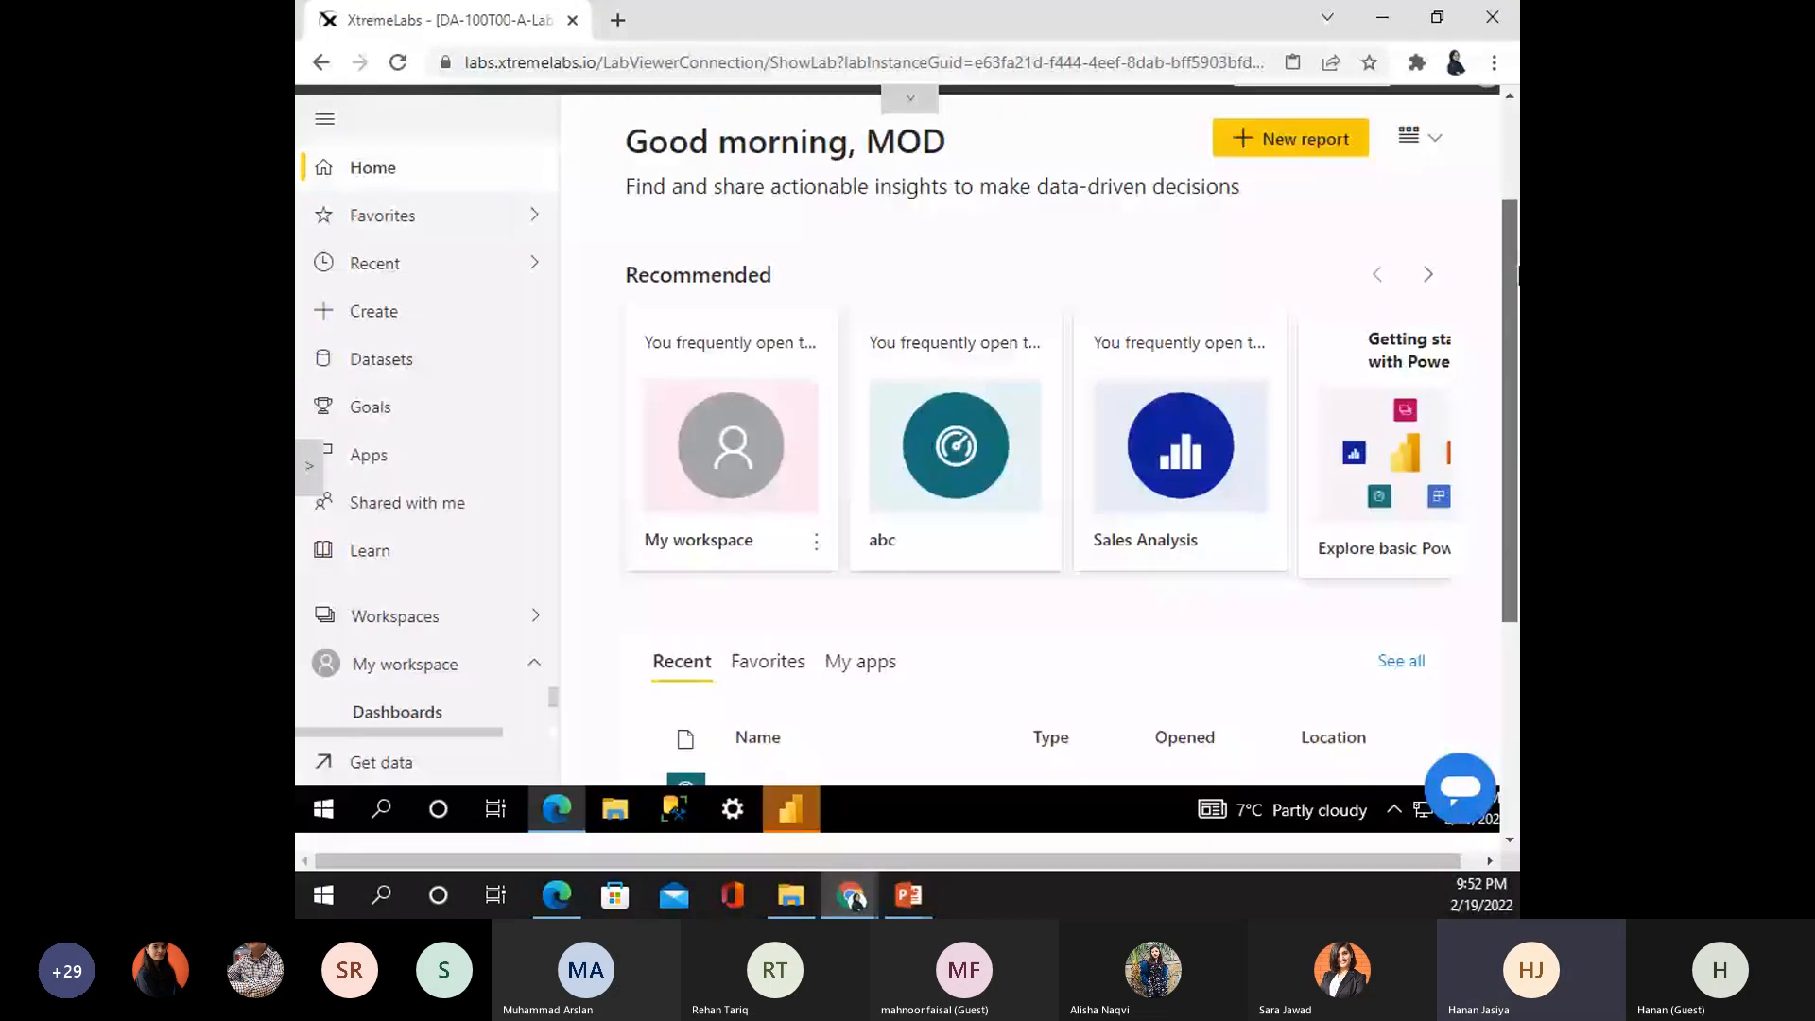
pyautogui.scroll(-5, 822, 383)
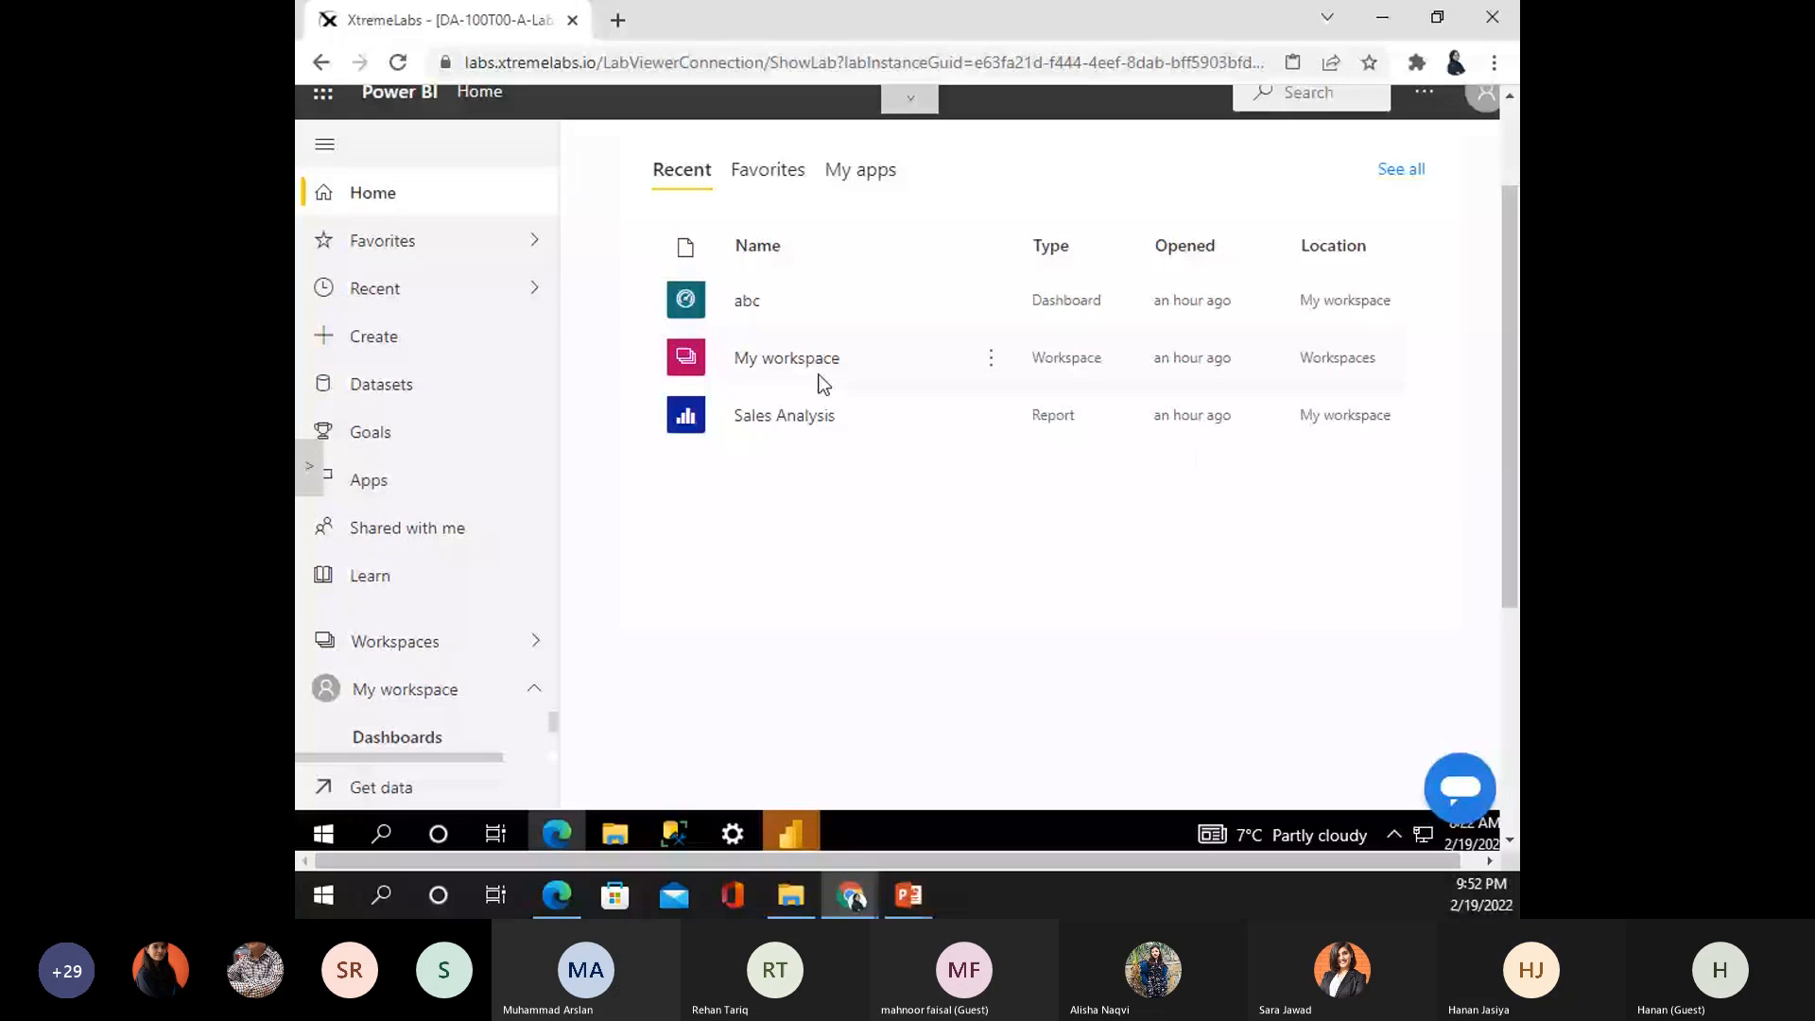
# - Open Sales Analysis, view the Profit and My Performance pages, then select Overview's Sales and Profit Margin chart
pyautogui.click(773, 417)
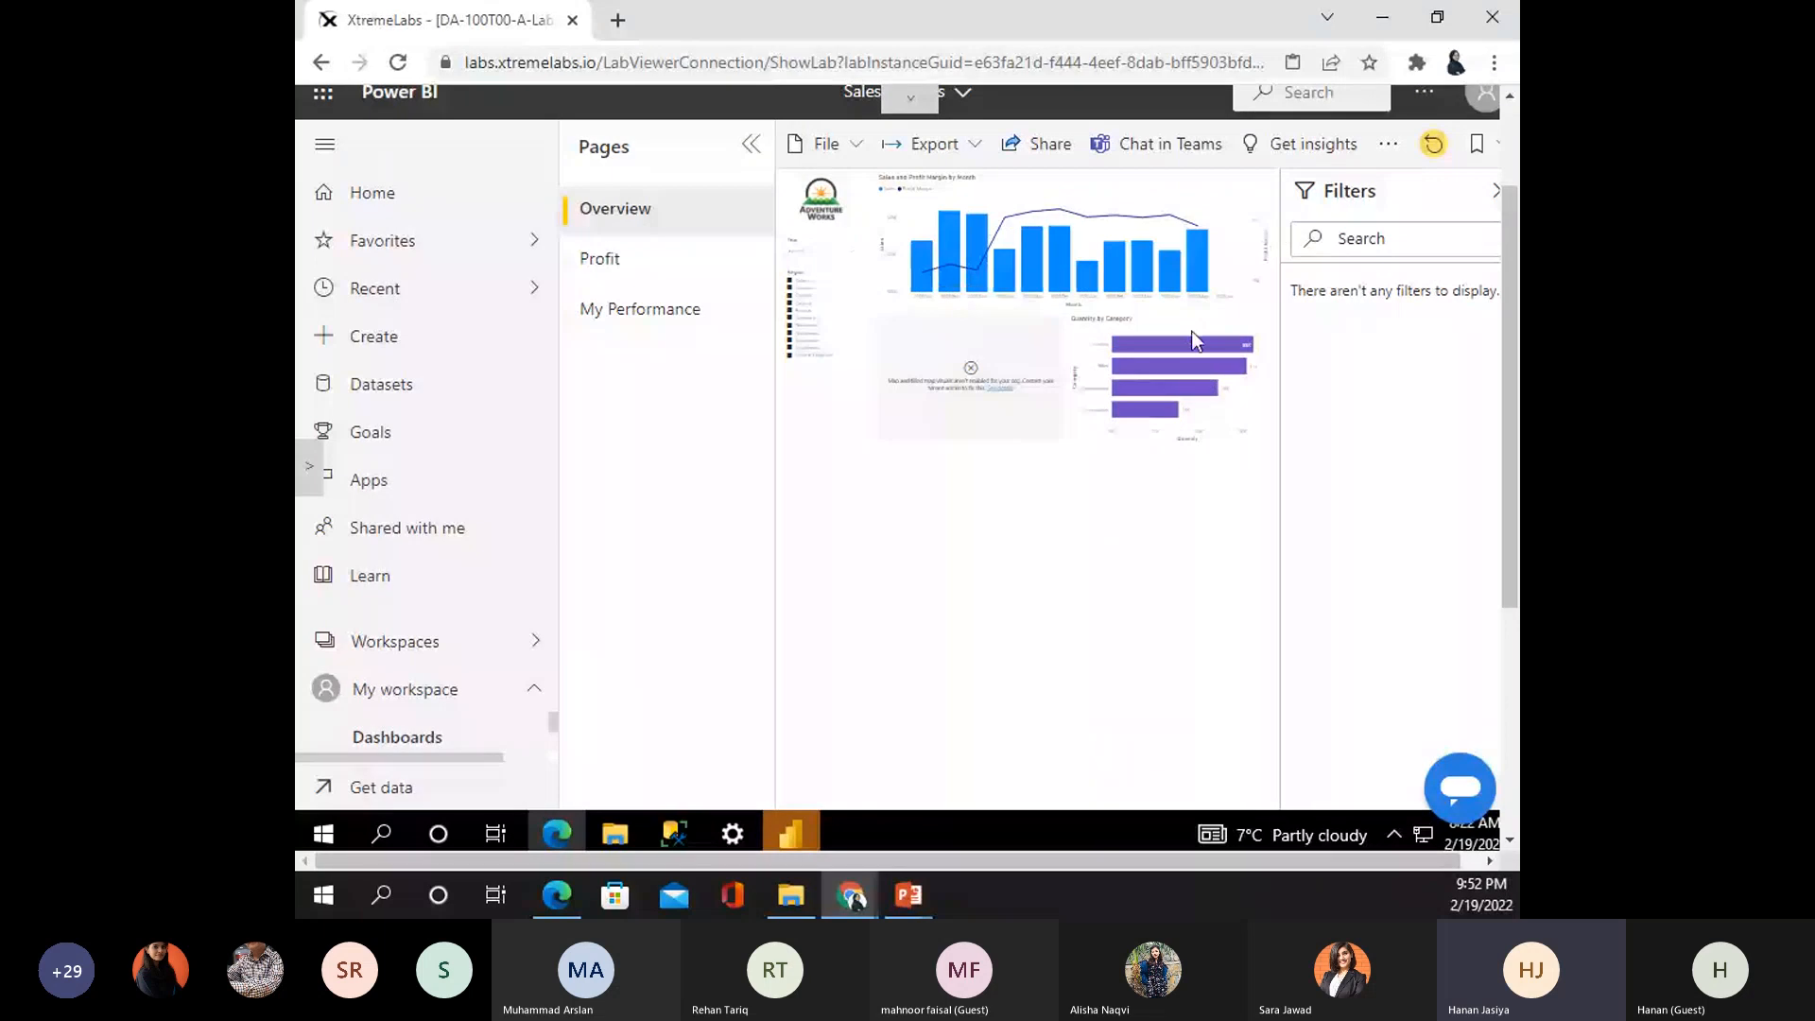
pyautogui.click(630, 264)
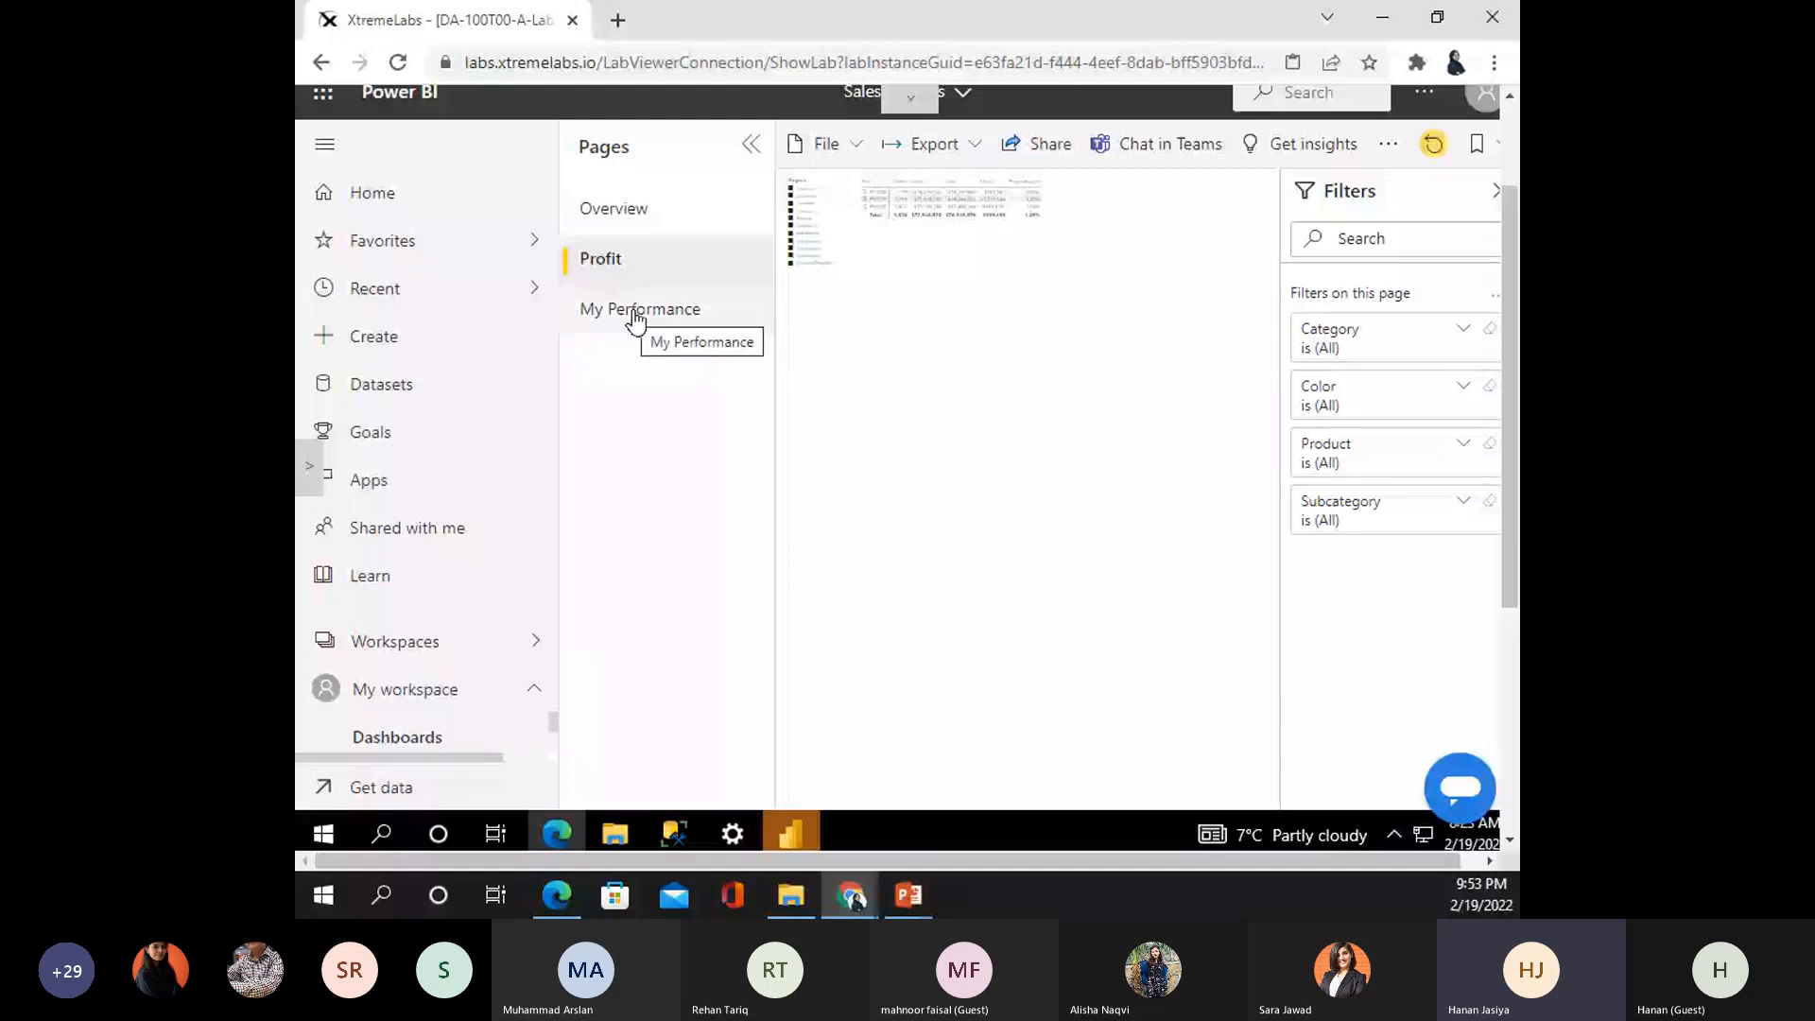
pyautogui.click(634, 320)
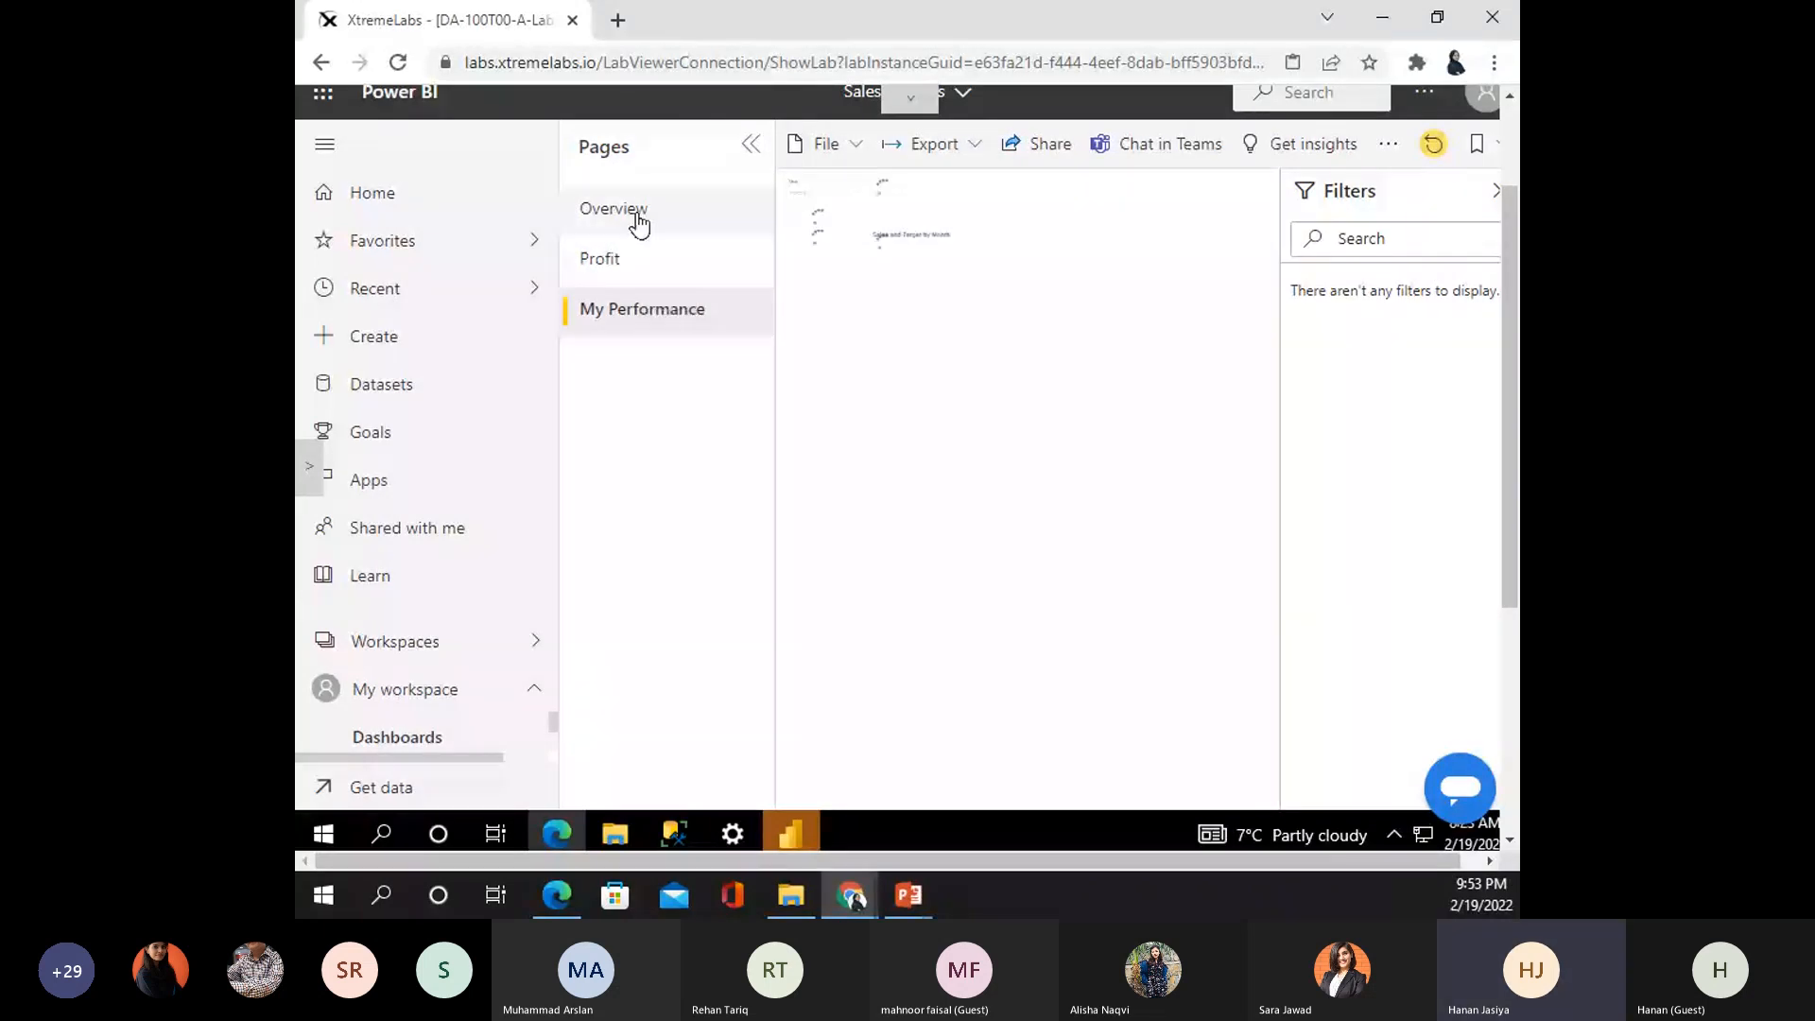
pyautogui.click(639, 223)
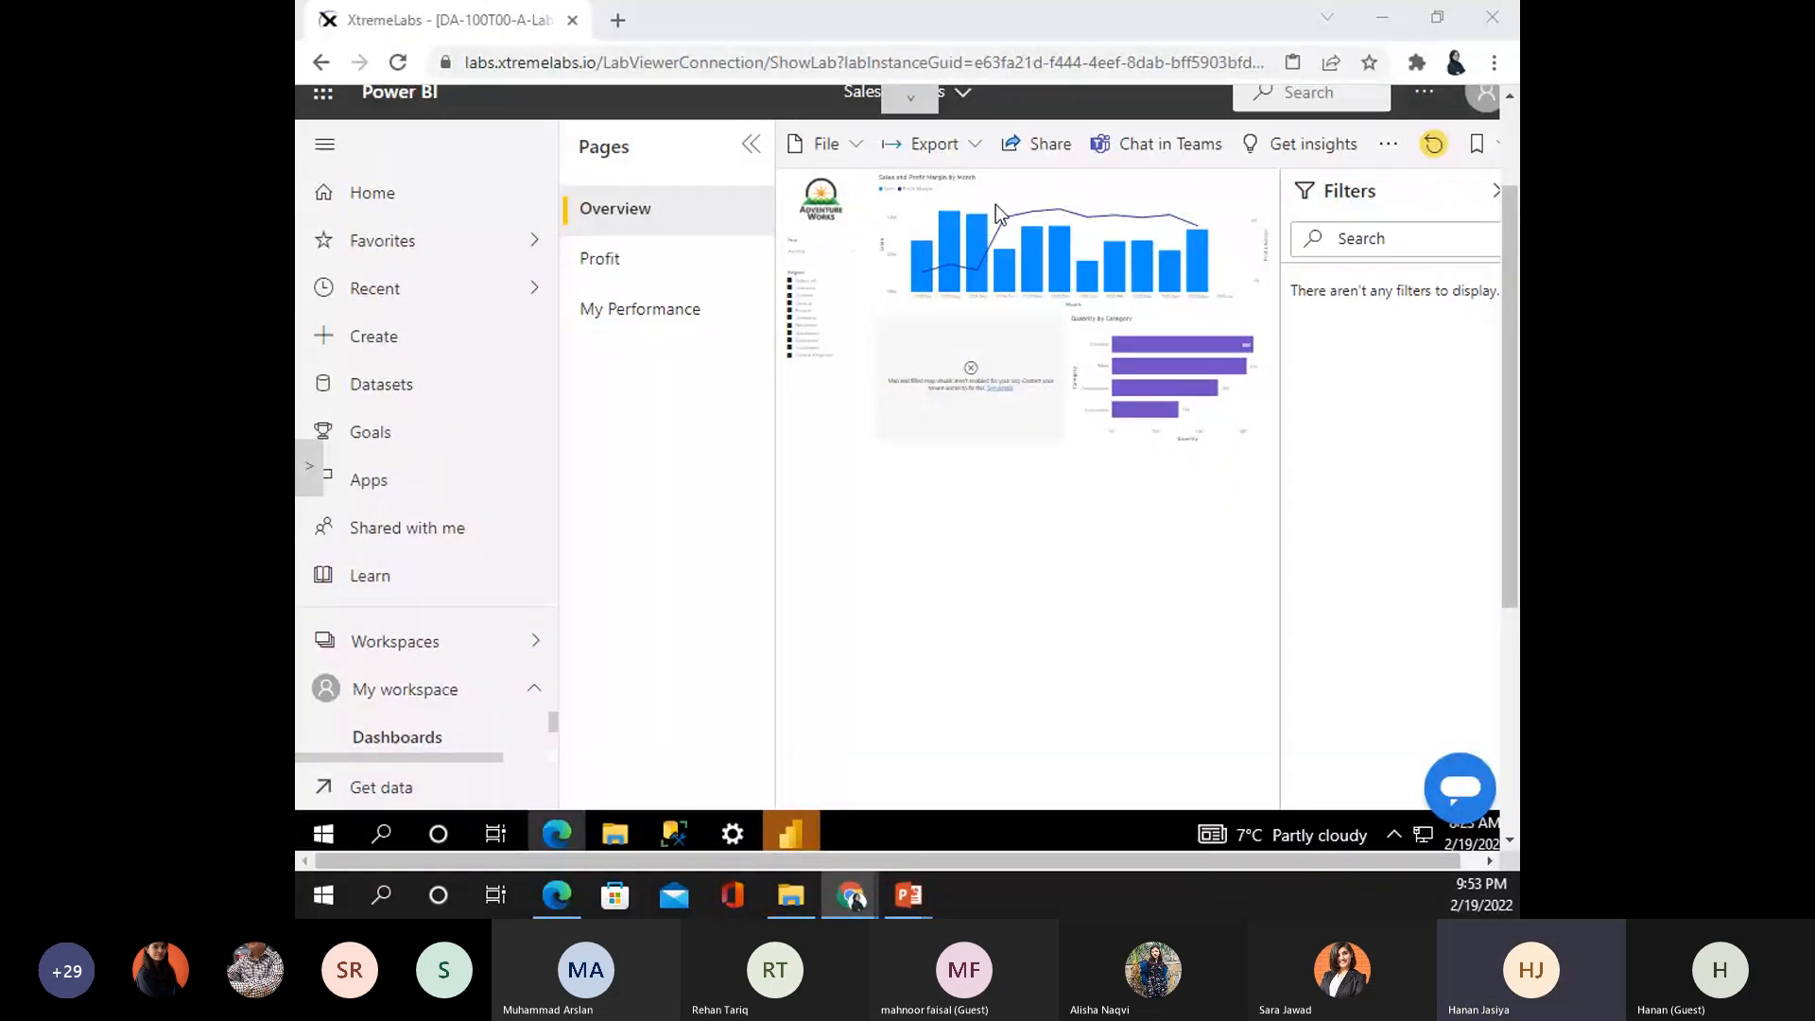
pyautogui.click(1122, 224)
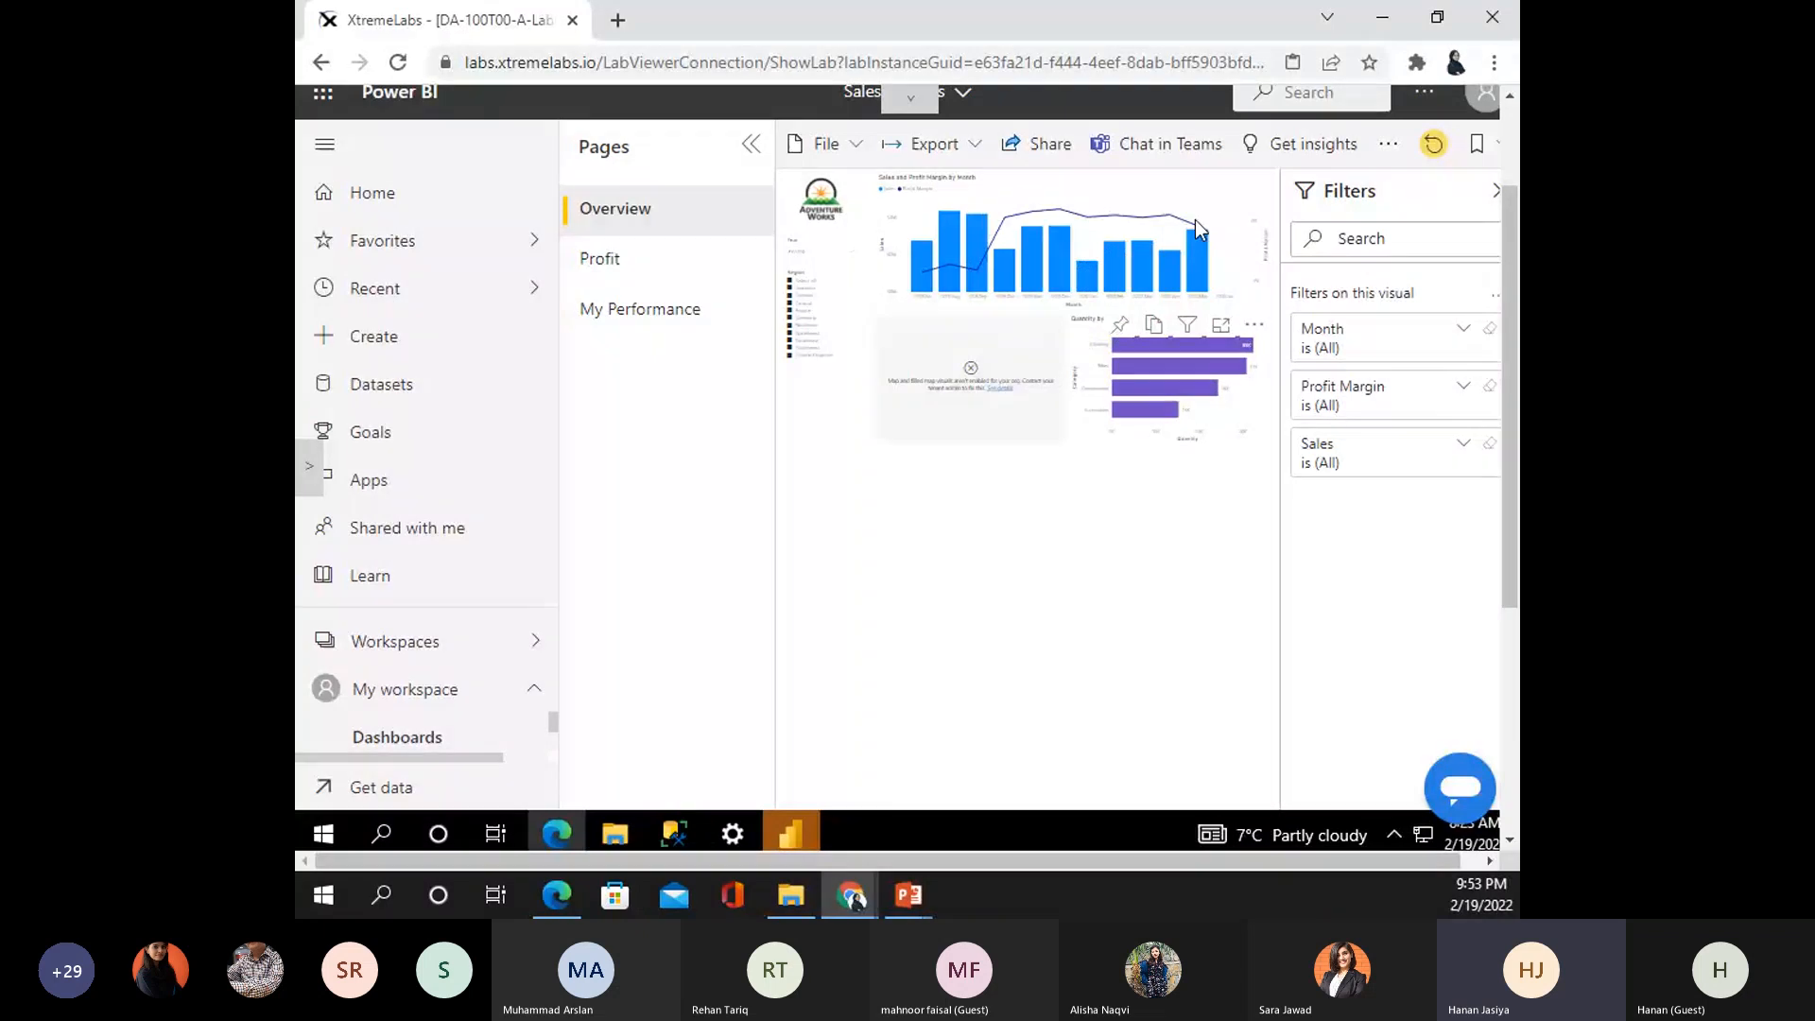
# - Pin the Sales and Profit Margin chart to a new dashboard named 'Sales Monitoring'
pyautogui.click(1124, 327)
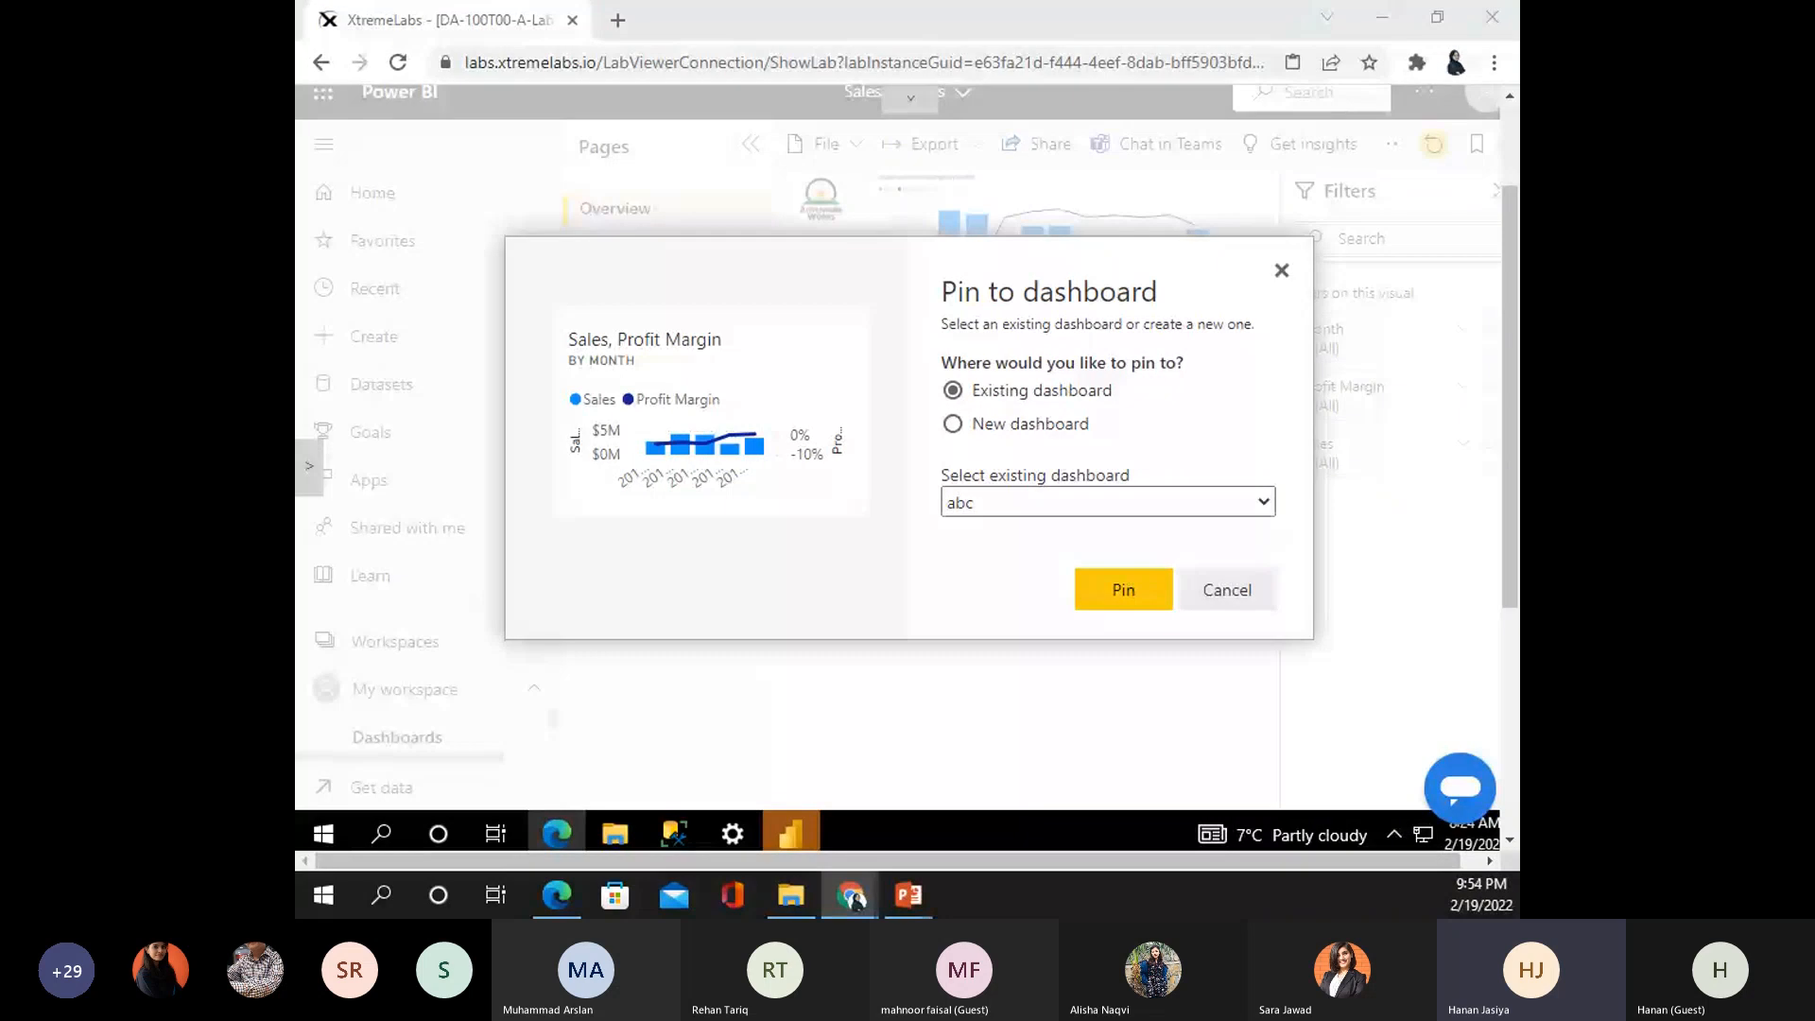
pyautogui.click(1011, 423)
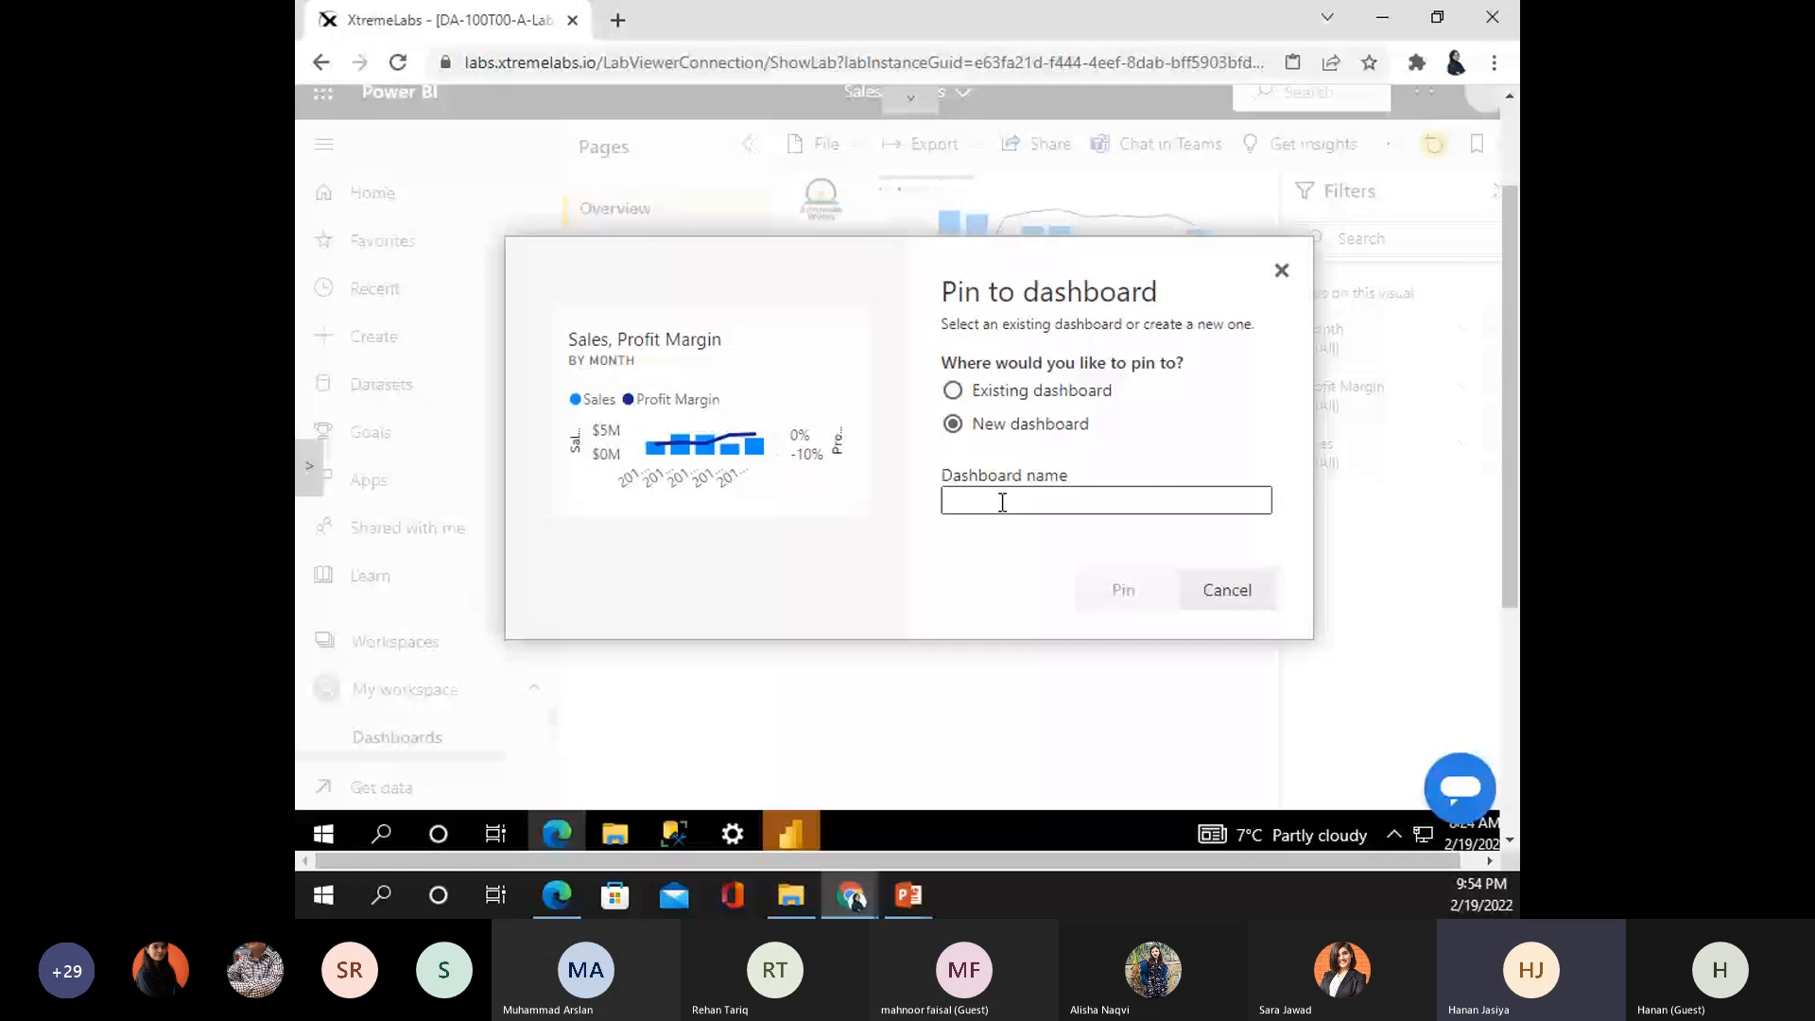
pyautogui.click(1002, 502)
pyautogui.write('Sa')
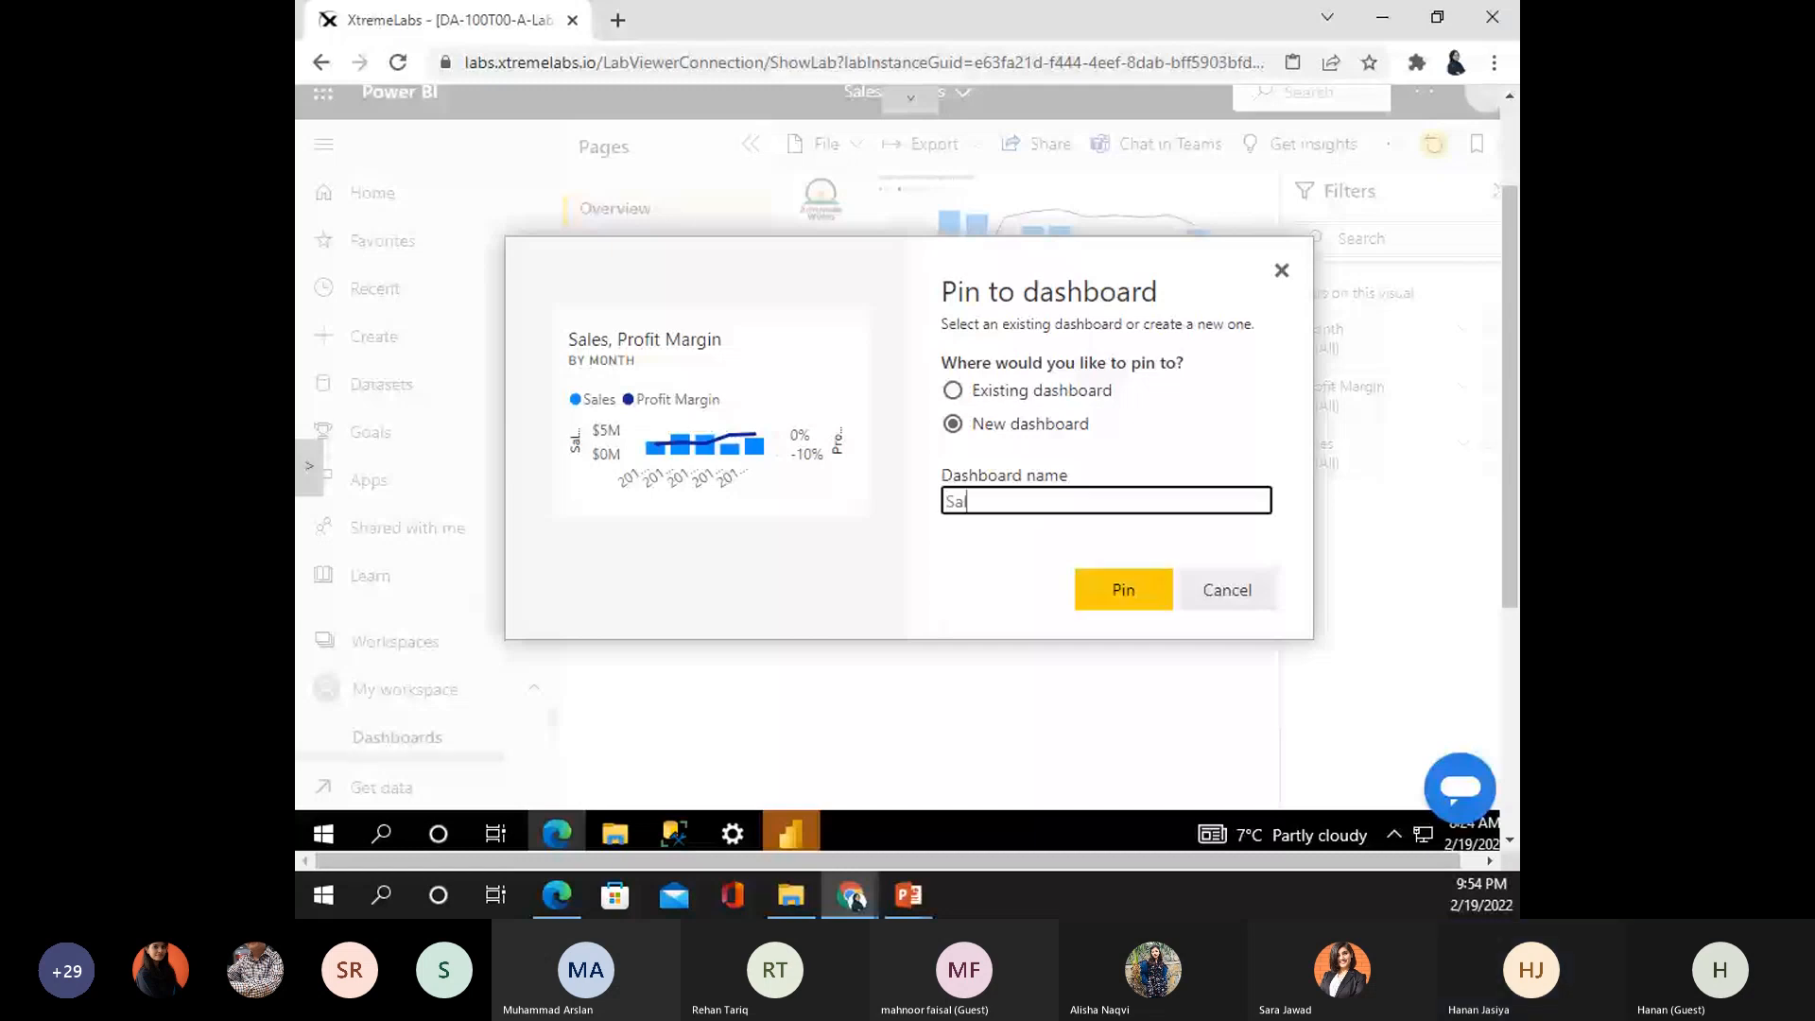
pyautogui.write('les Monitor')
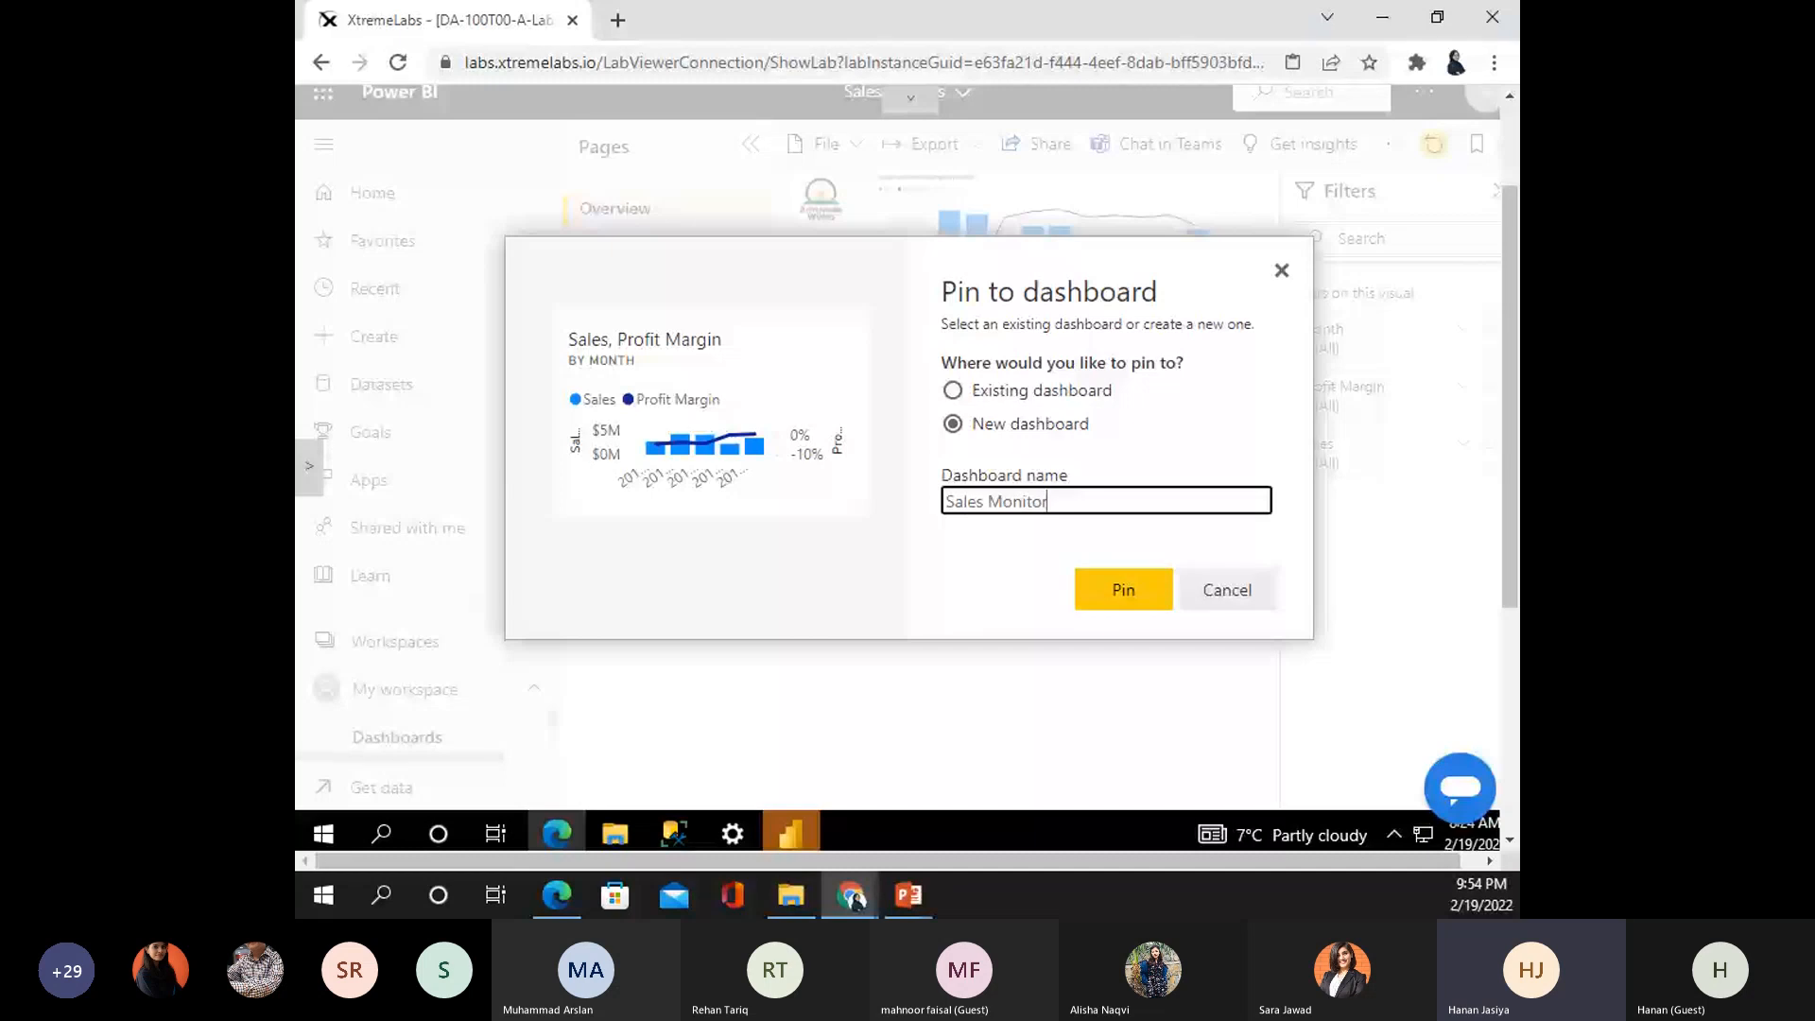
pyautogui.write('ing')
pyautogui.press('Return')
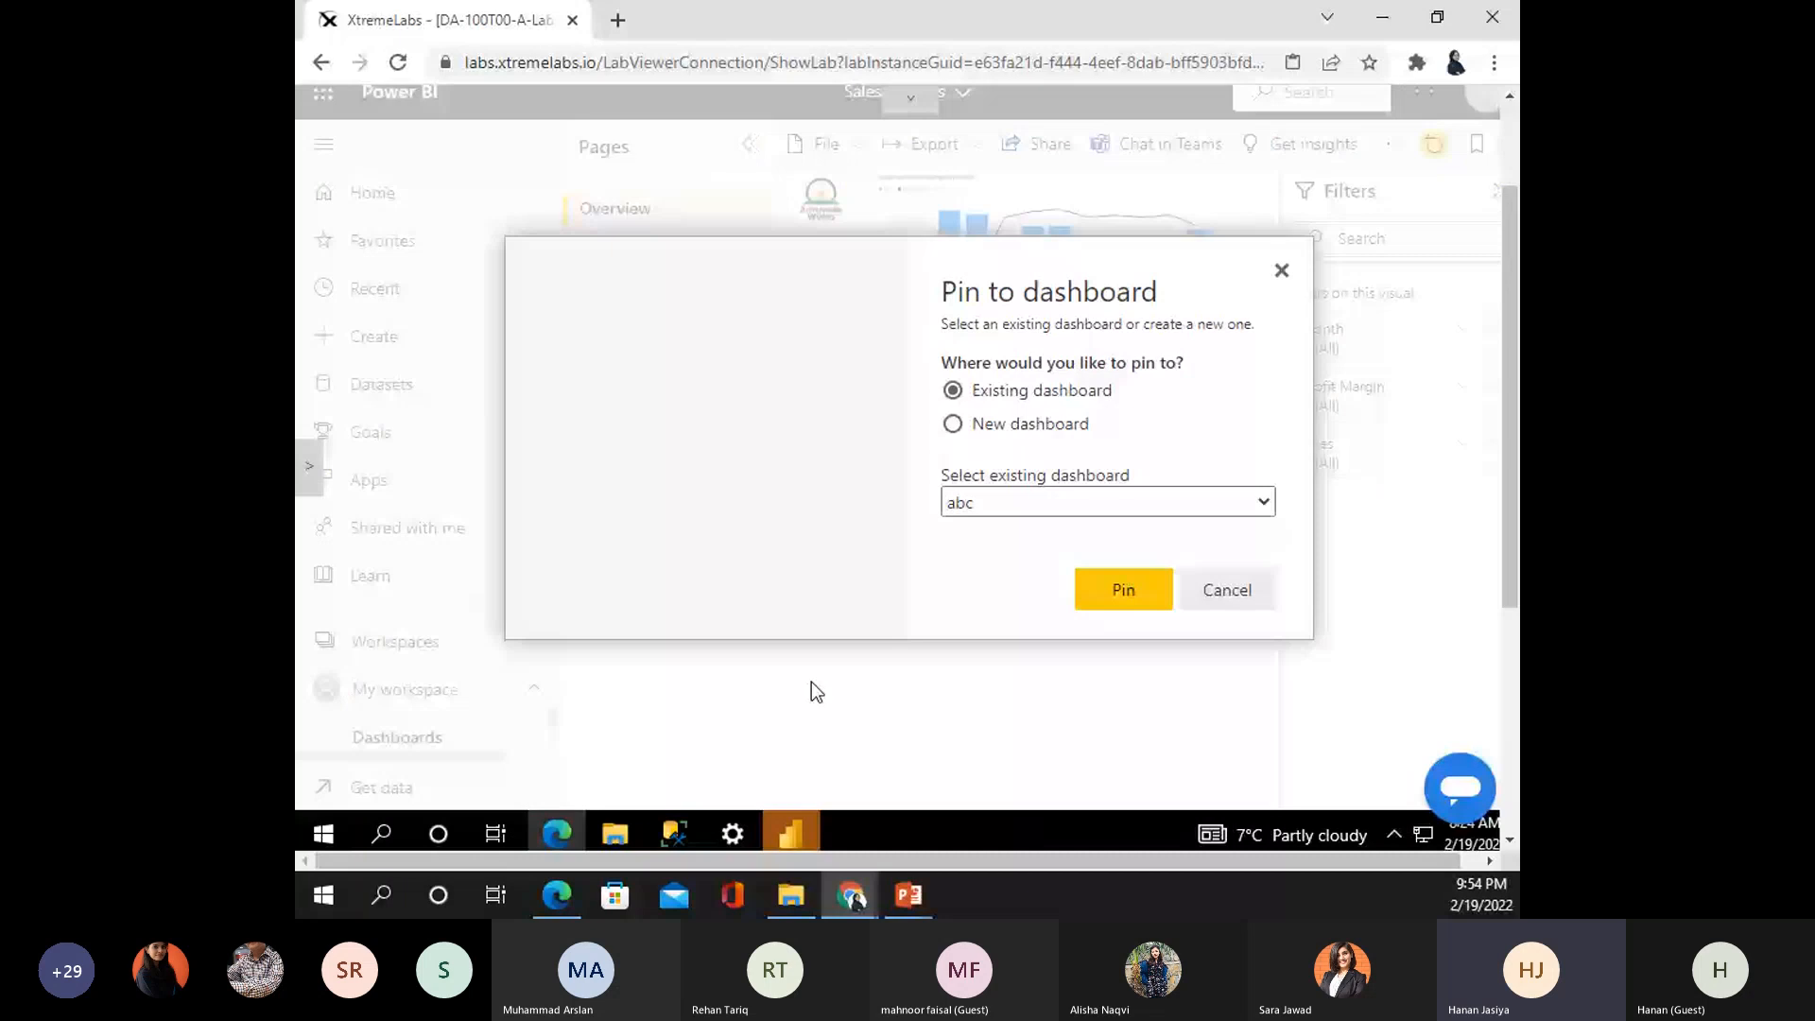
# - Dismiss the leftover pin dialog, return Home and show My workspace's contents
pyautogui.click(1123, 590)
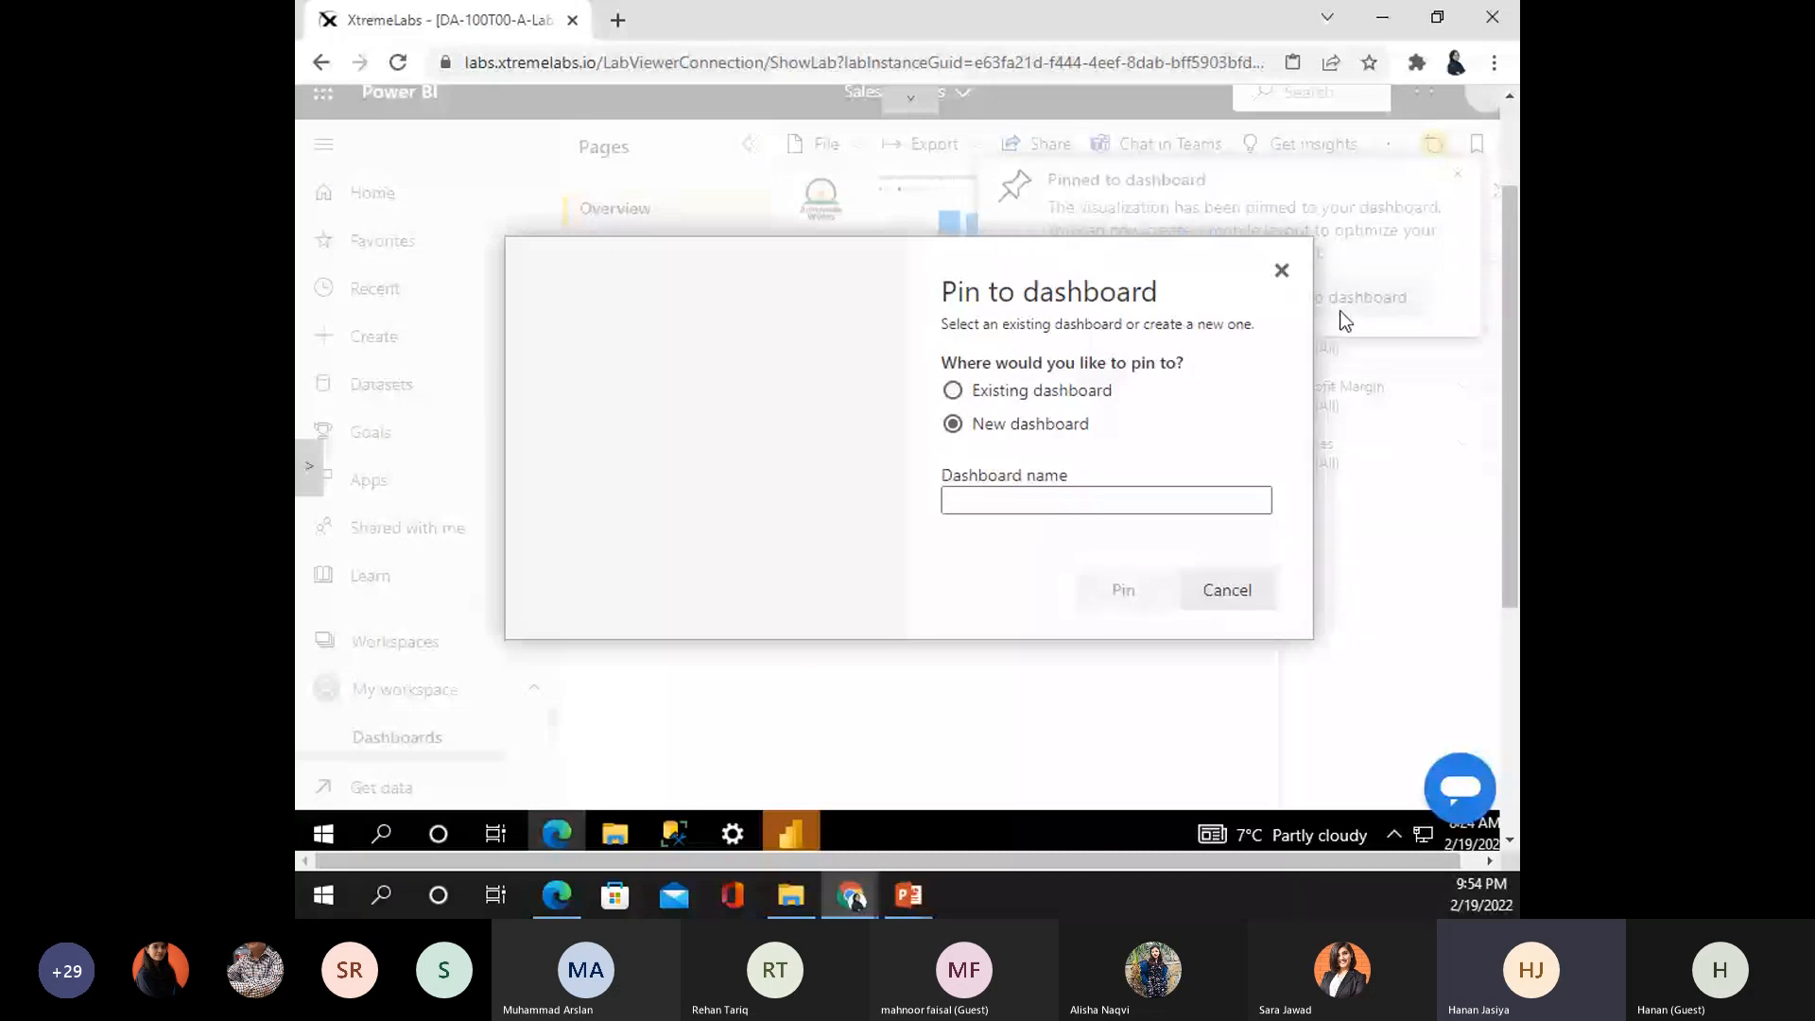
pyautogui.click(1223, 605)
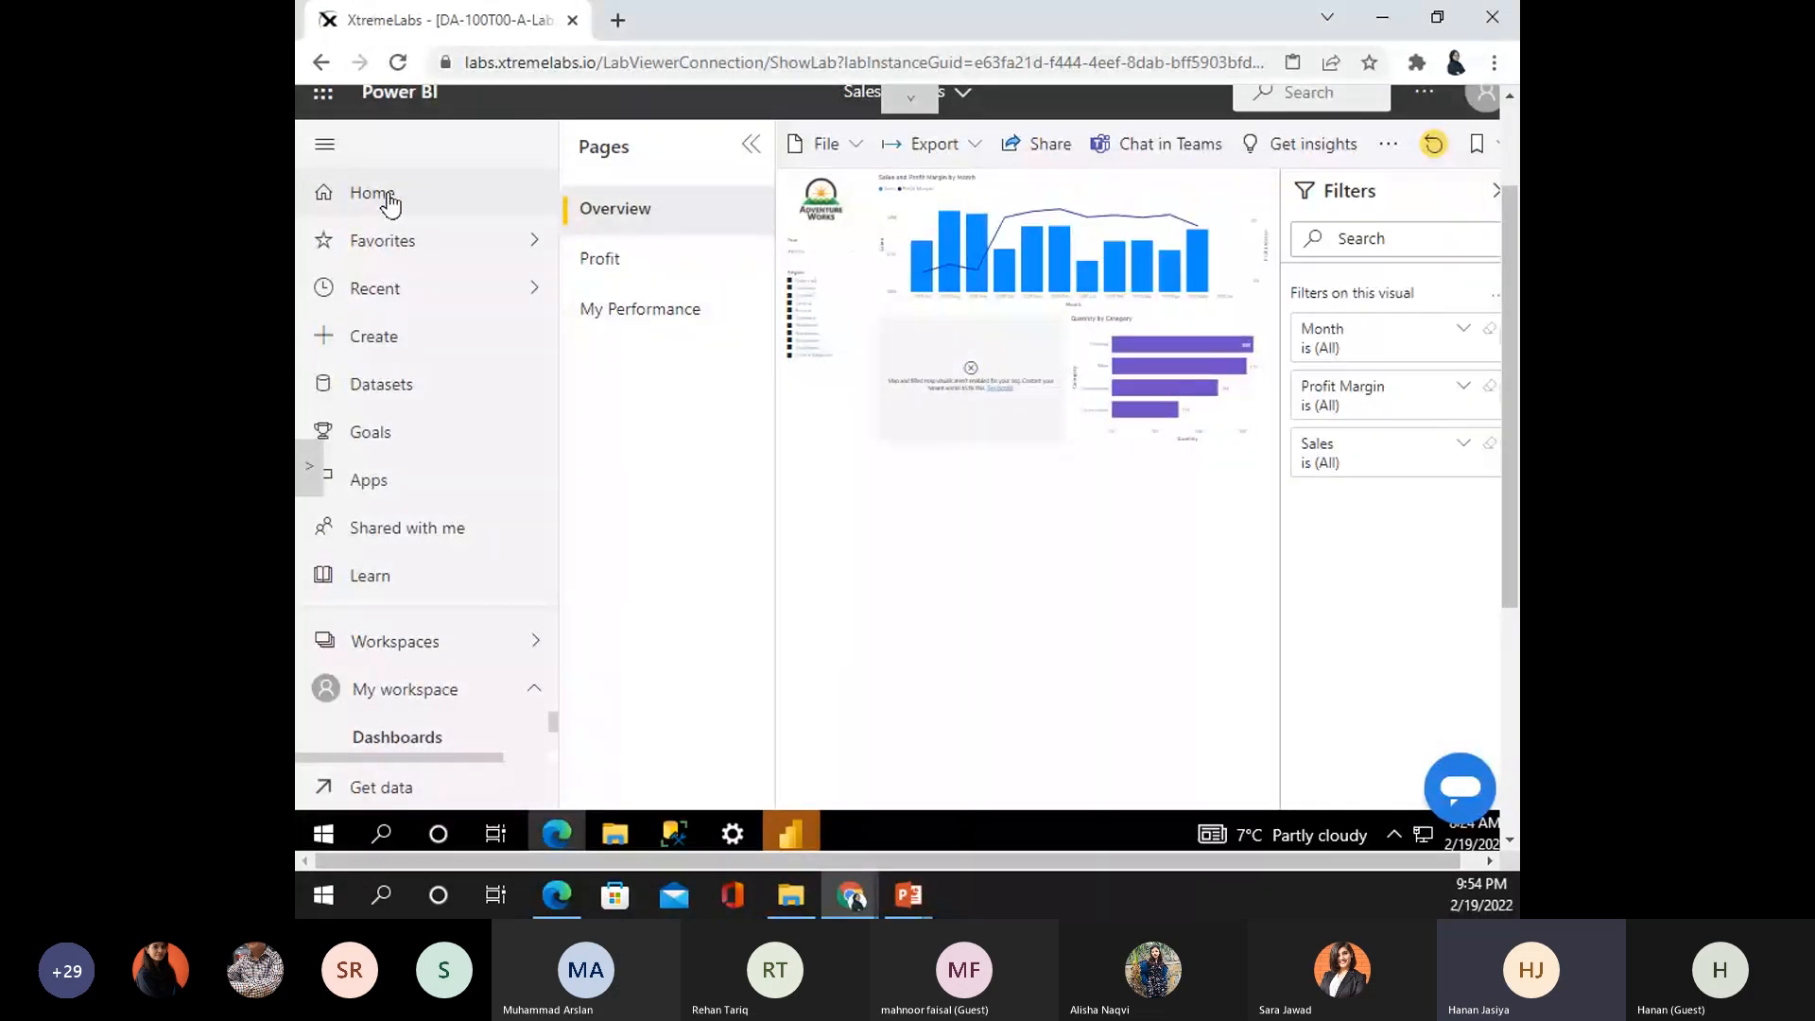
pyautogui.click(388, 198)
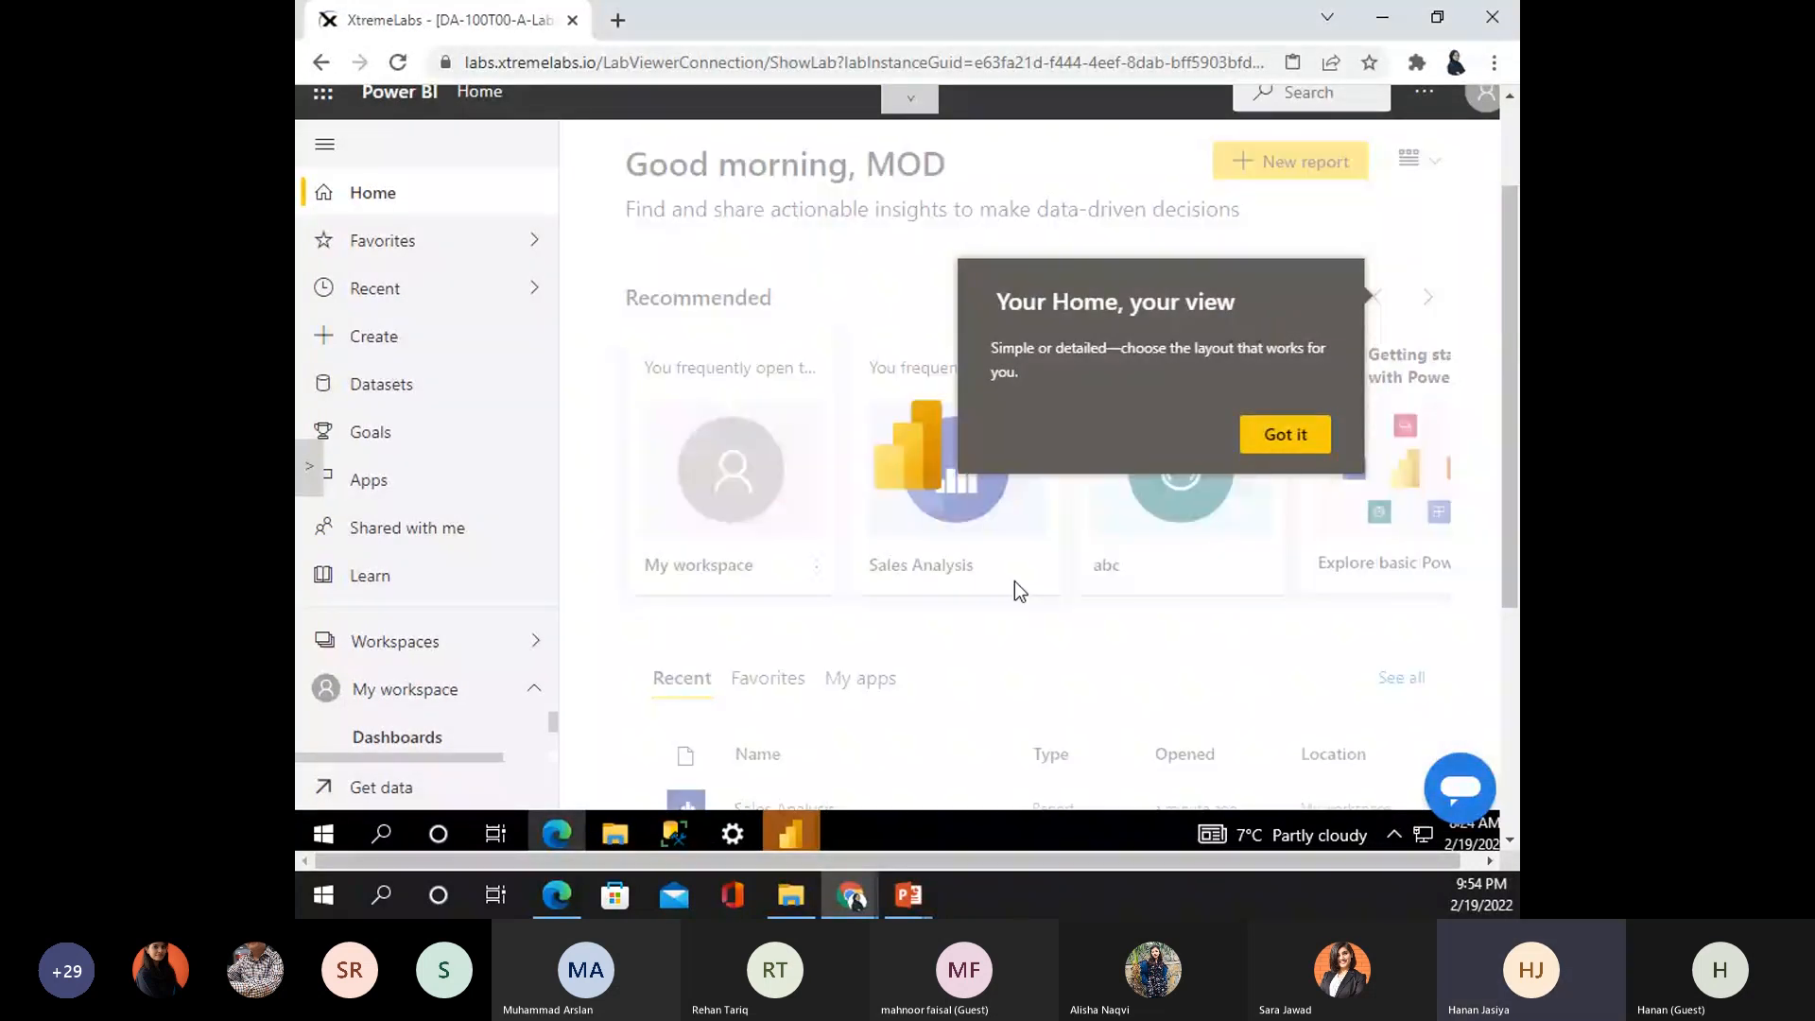
pyautogui.click(404, 689)
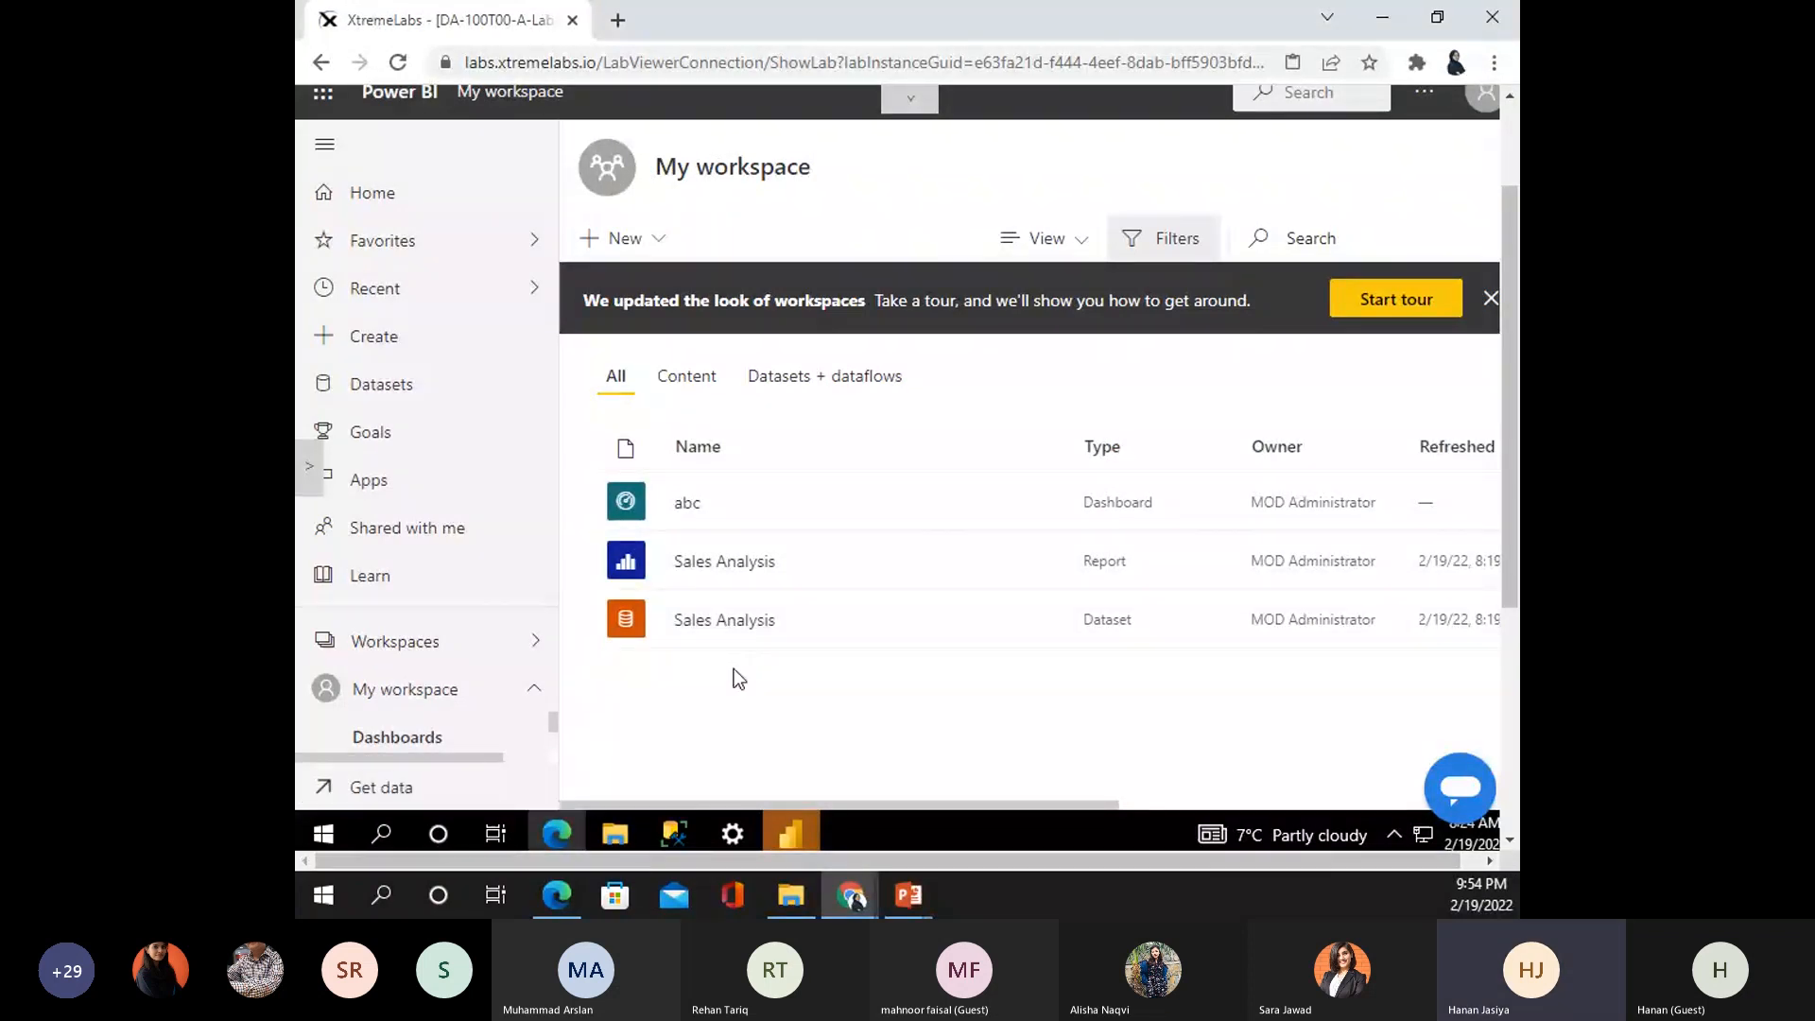
# - Open Sales Analysis and pin its Sales, Profit Margin column chart to new dashboard 'Sales Monitoring'
pyautogui.click(1175, 591)
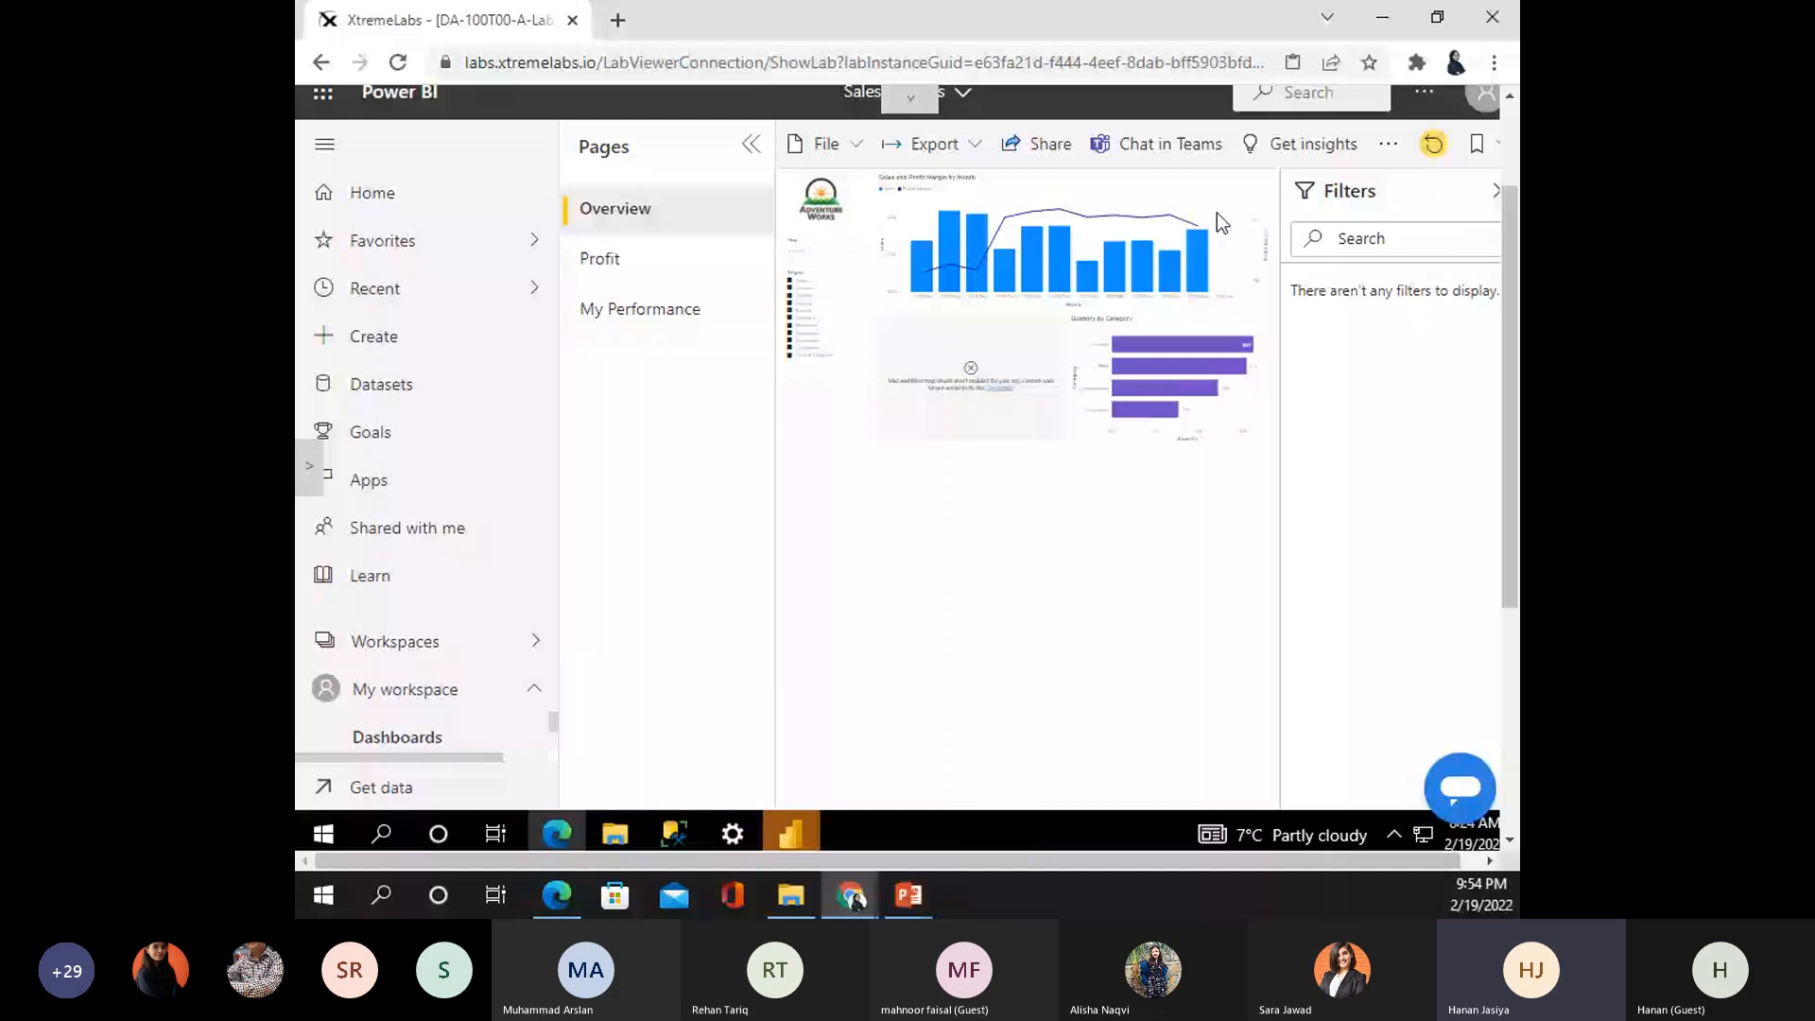
pyautogui.click(1217, 213)
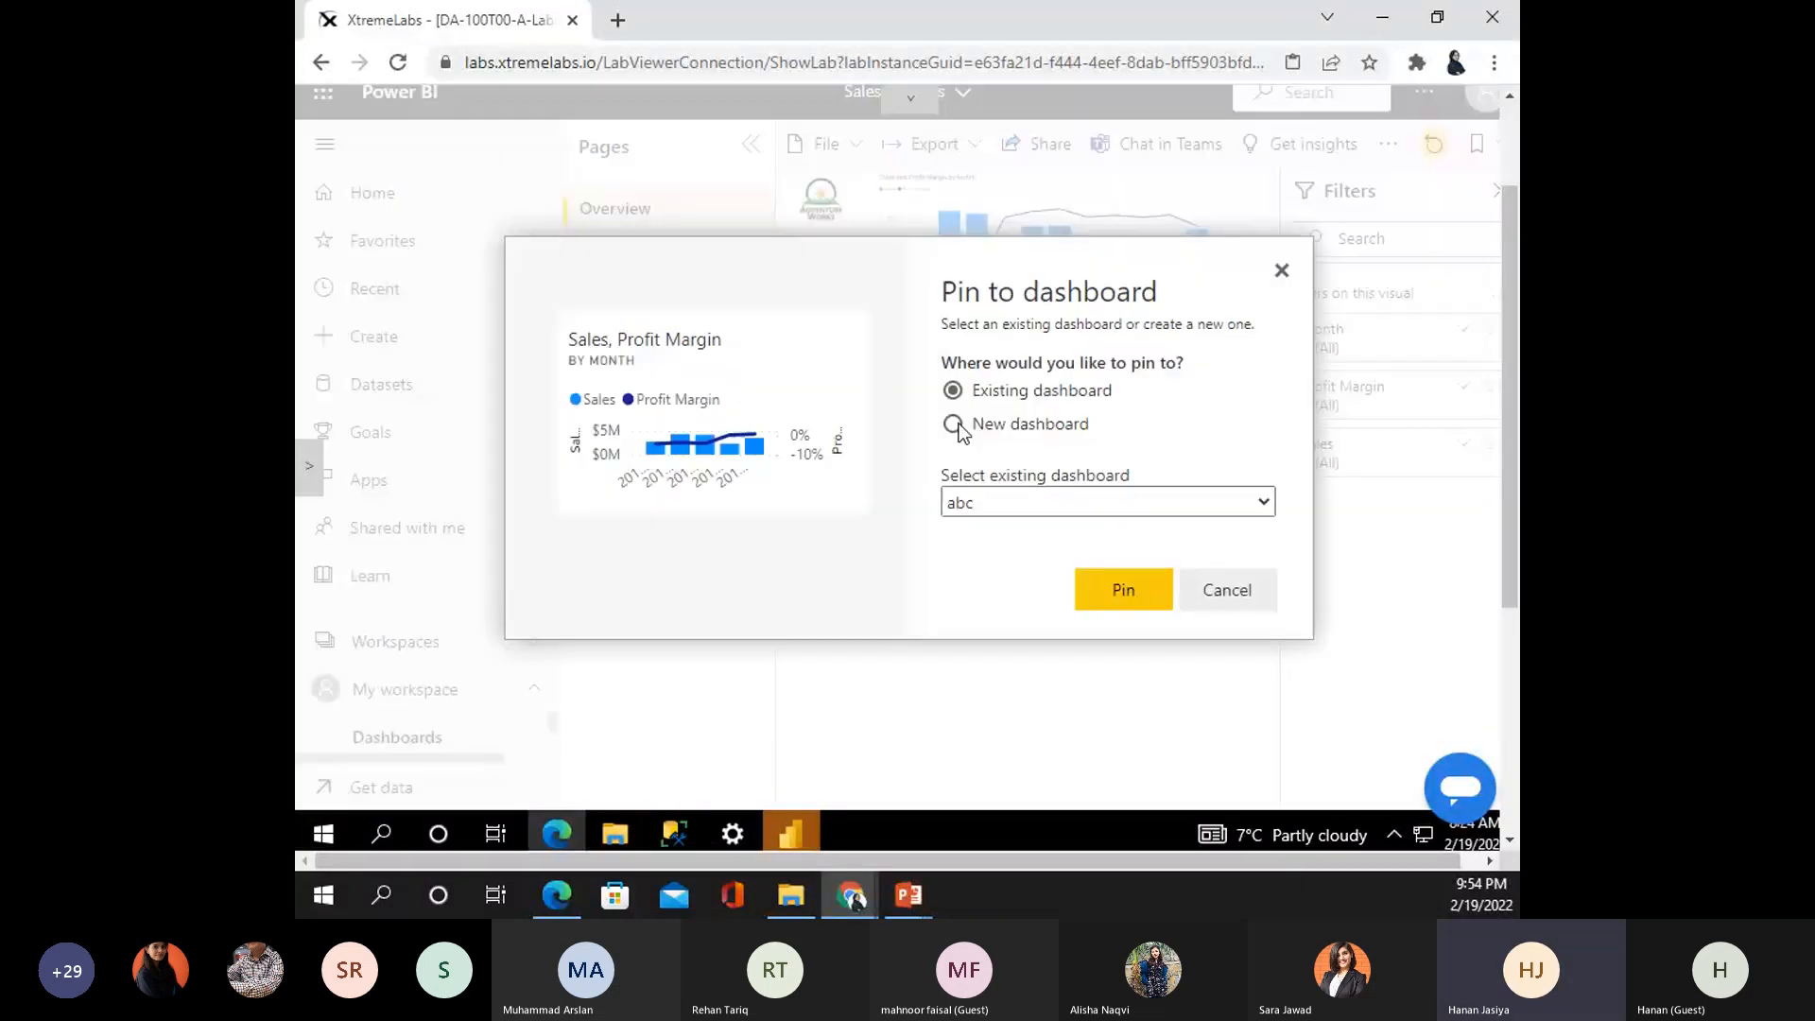
pyautogui.click(956, 427)
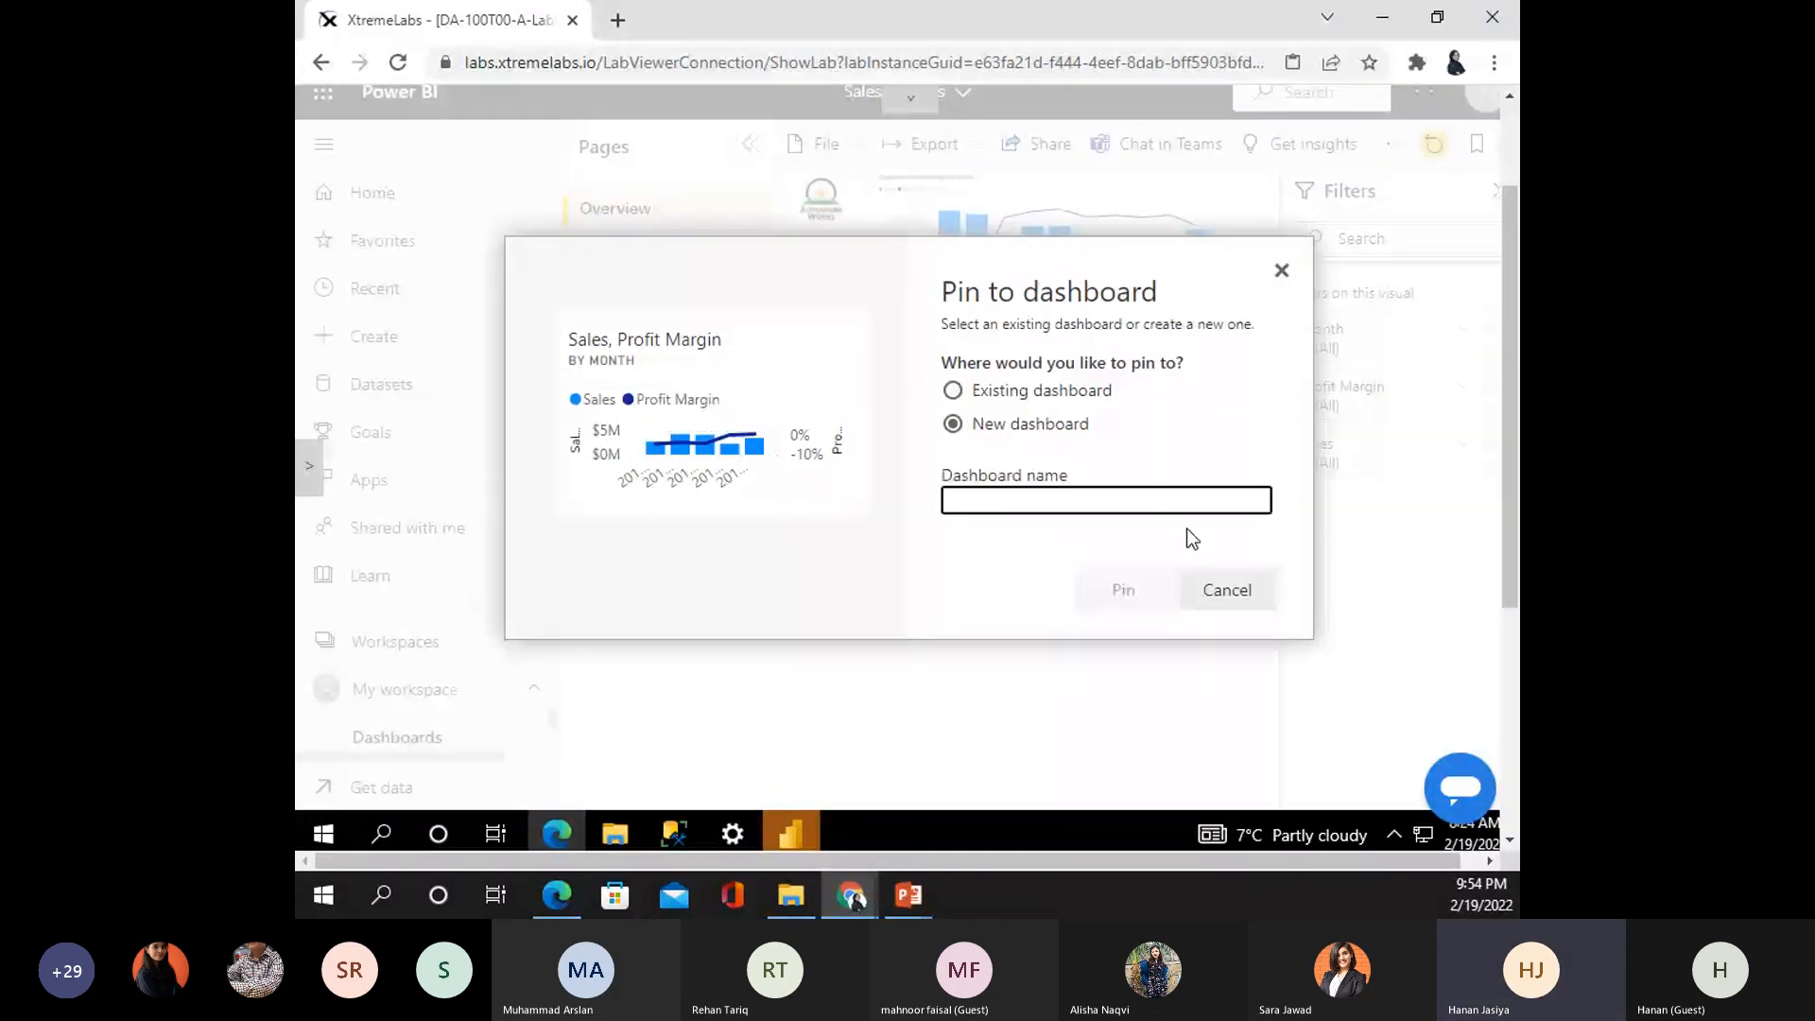
pyautogui.write('Sale')
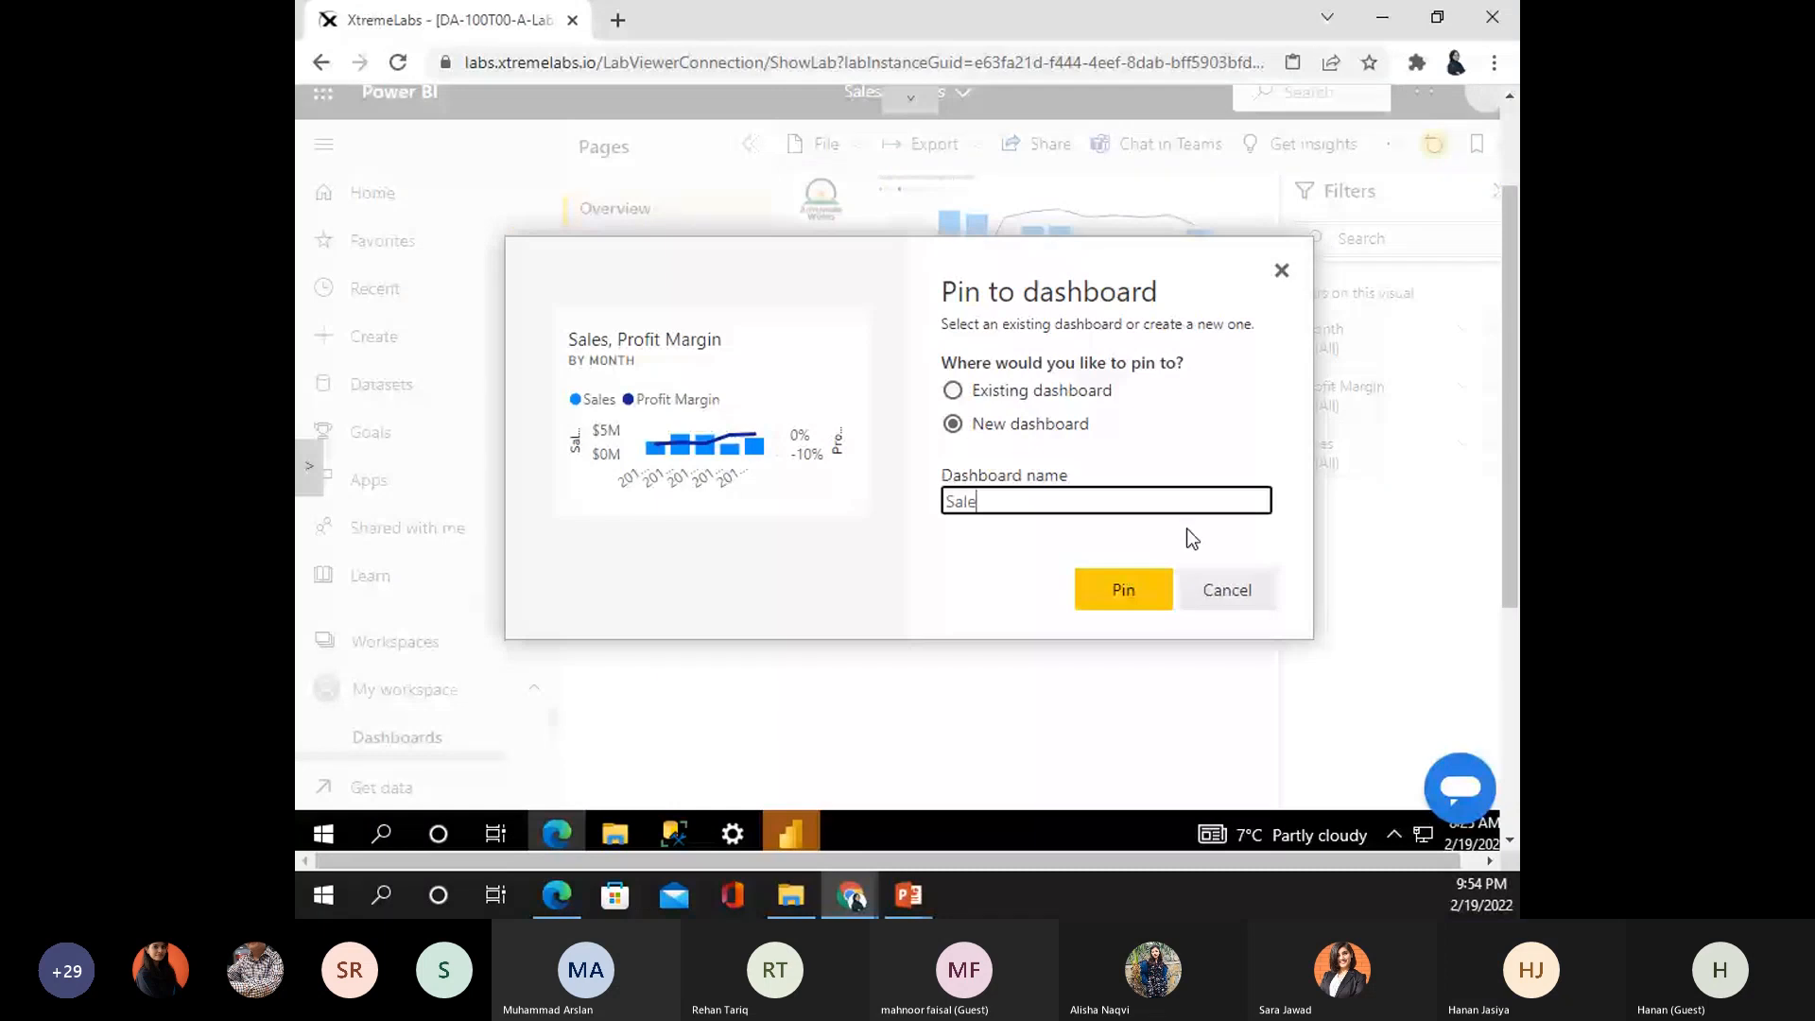
pyautogui.write('s Monitoring')
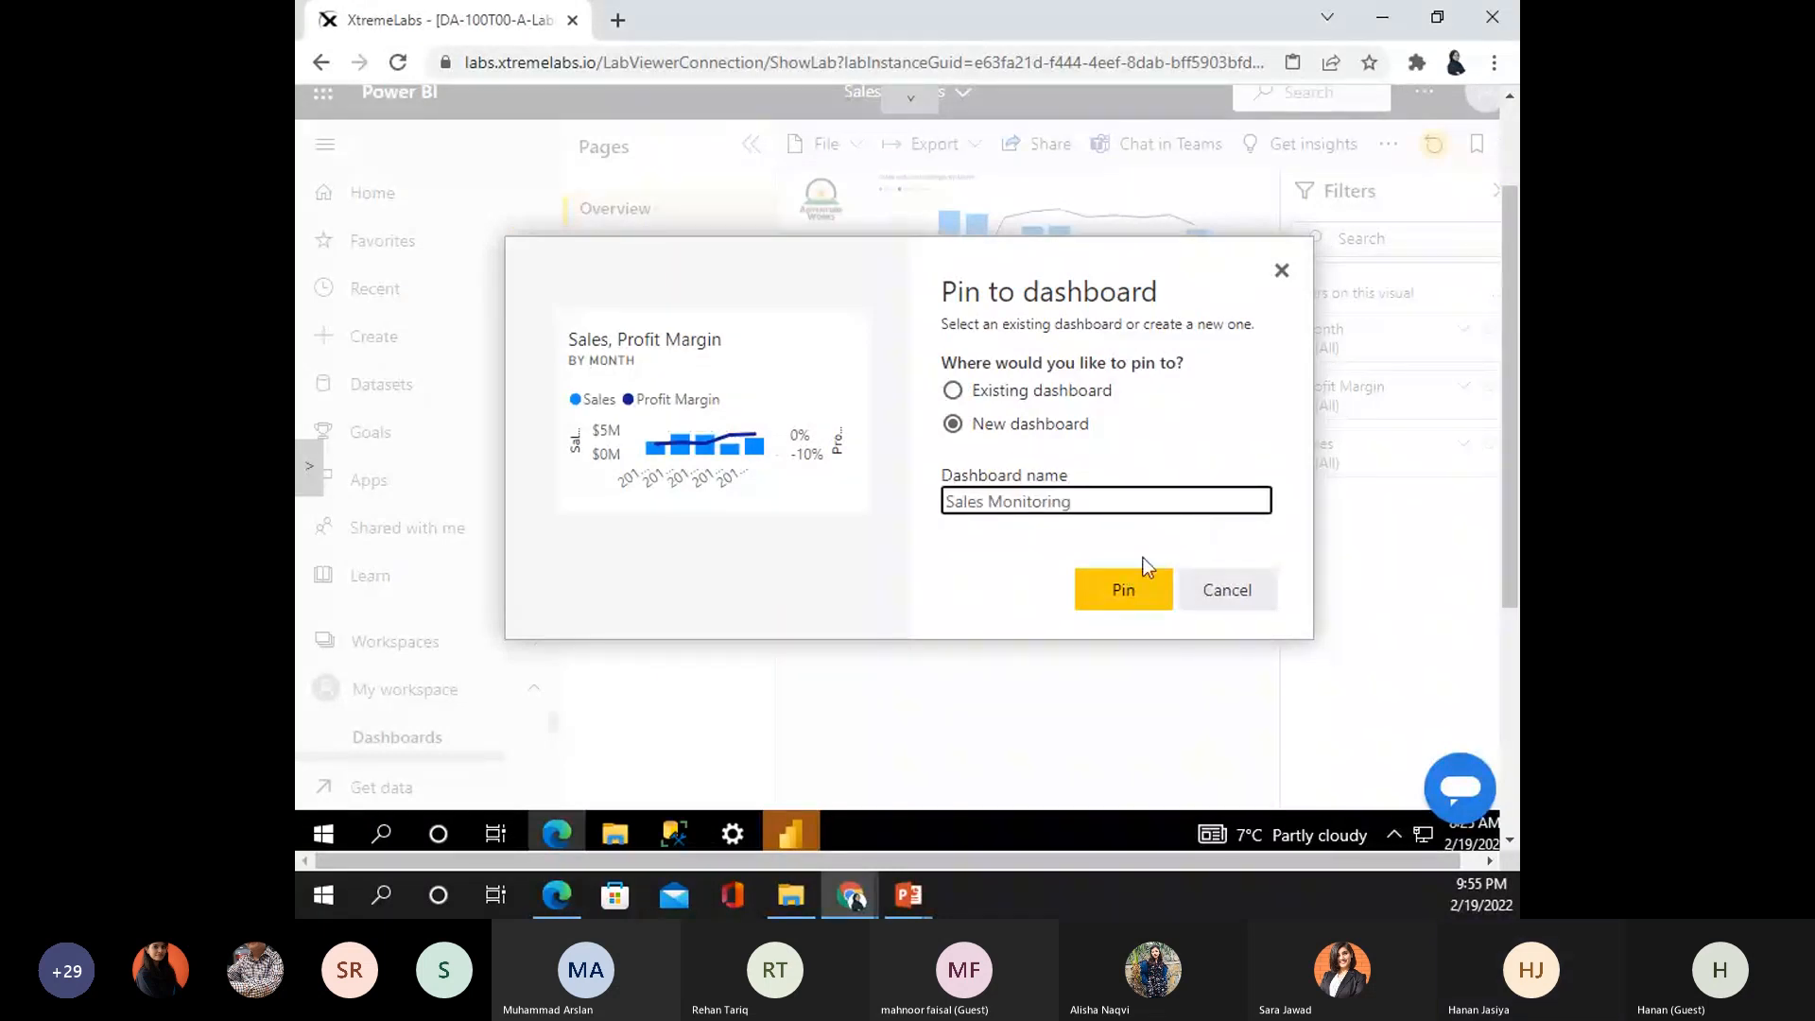
pyautogui.click(1139, 597)
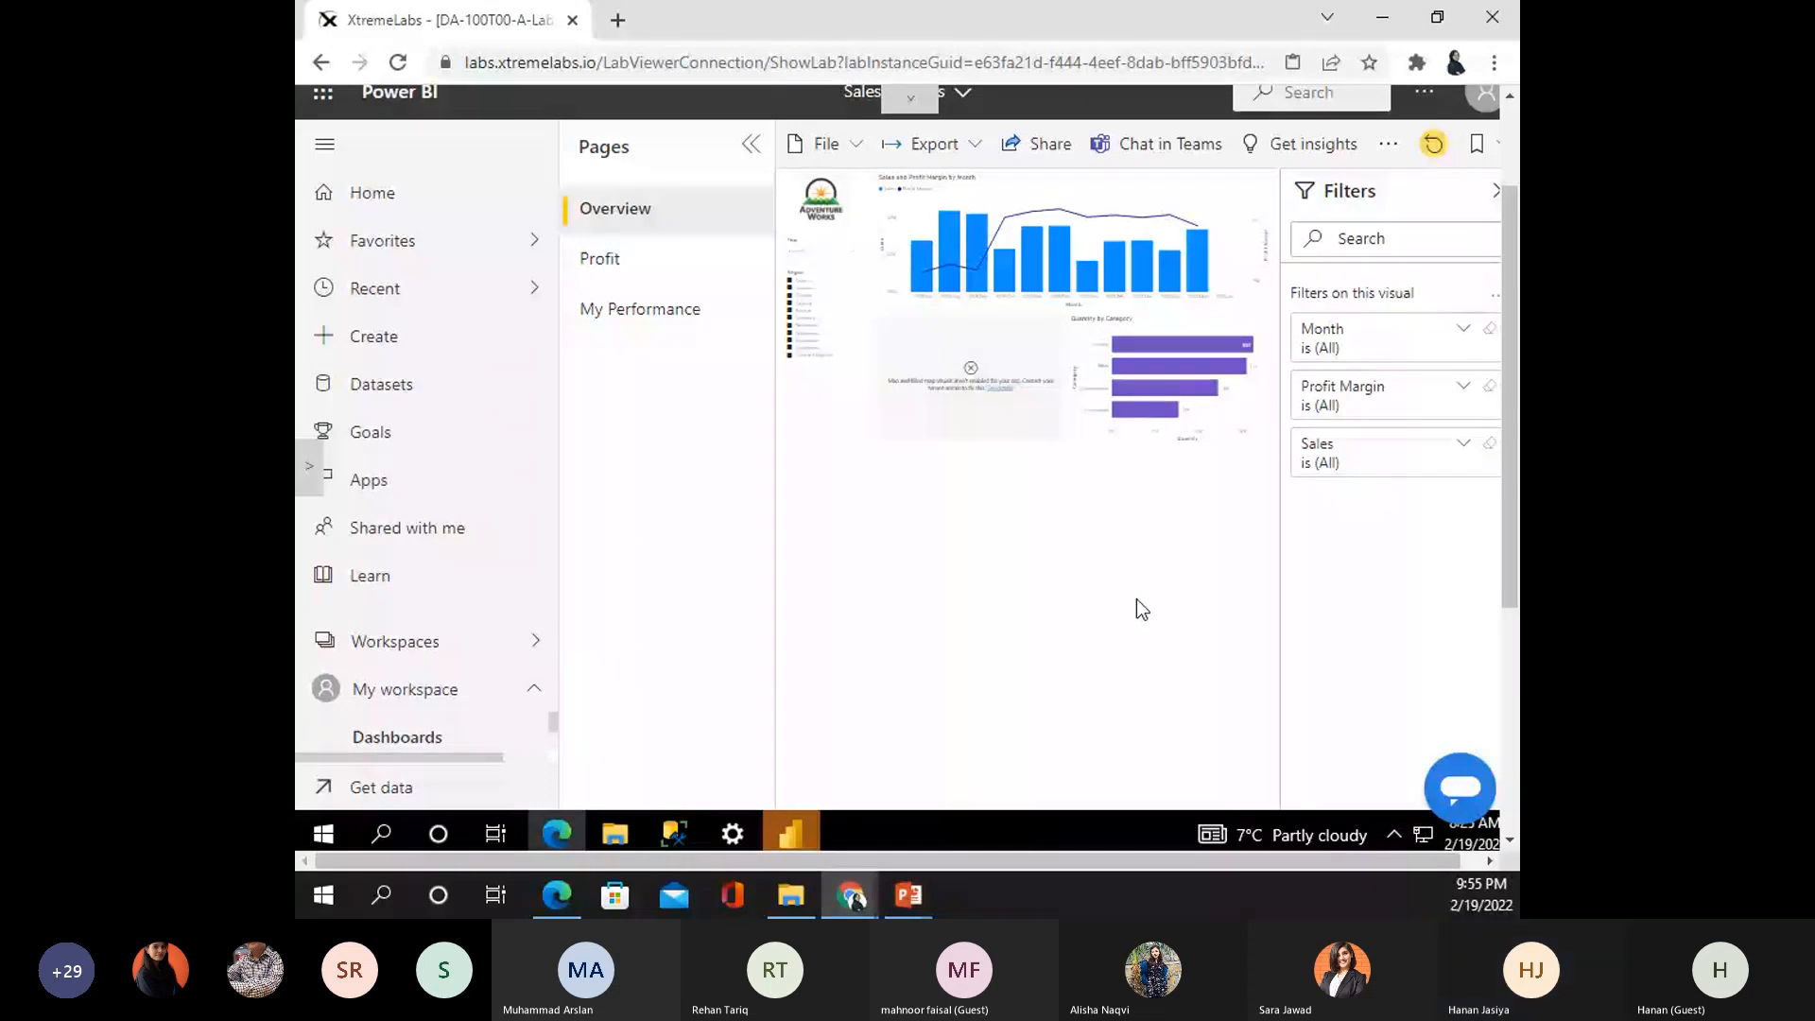
pyautogui.scroll(2, 1136, 605)
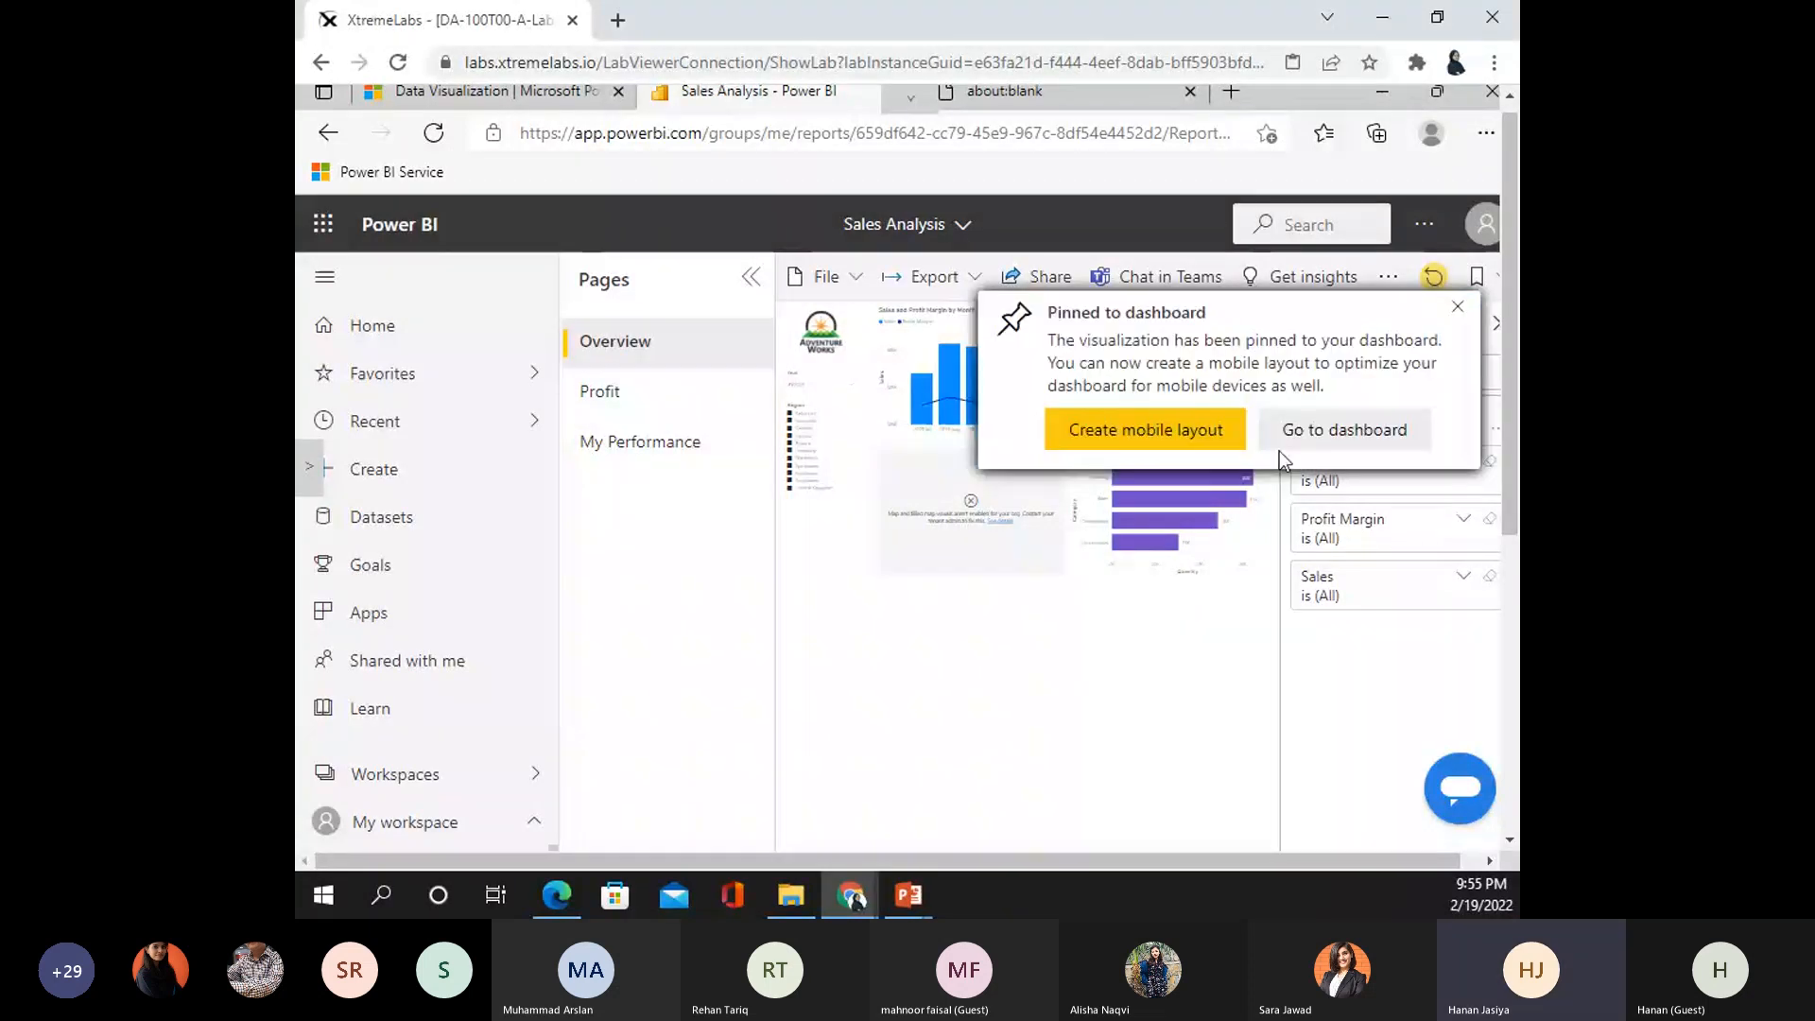
# - Go to the Sales Monitoring dashboard, then reopen it from the My workspace content list
pyautogui.click(1279, 444)
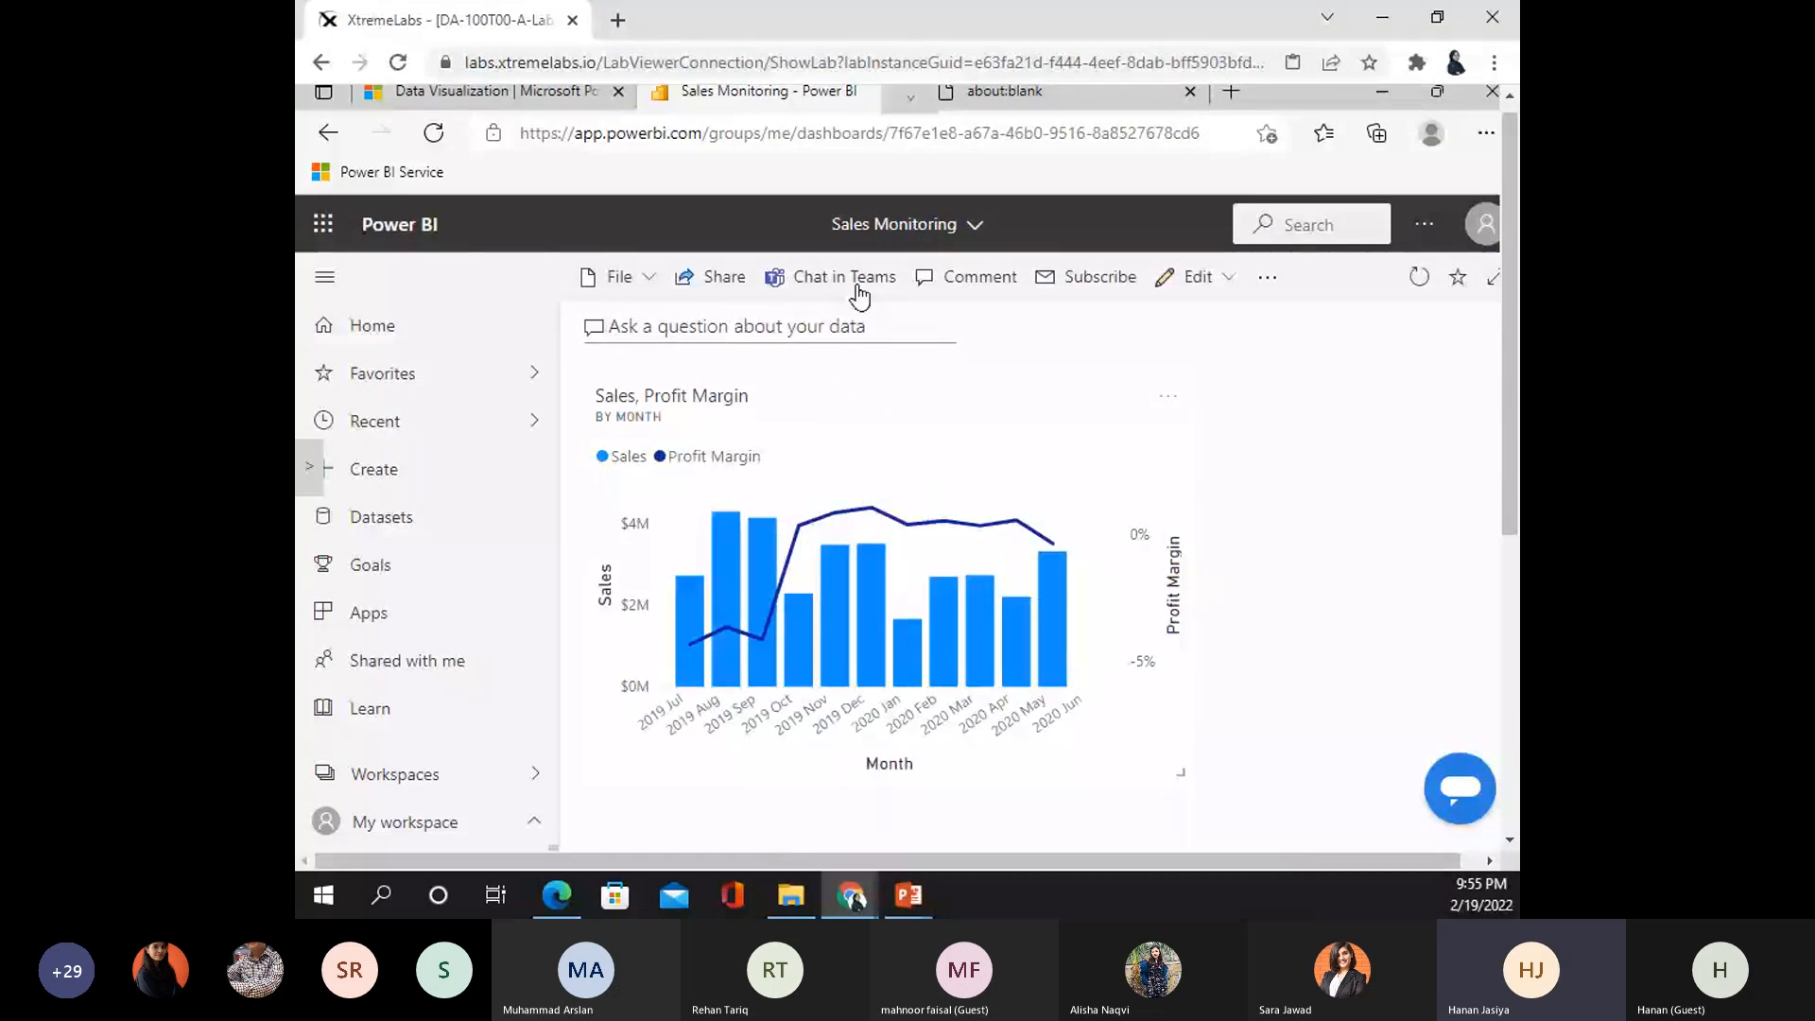
pyautogui.click(372, 326)
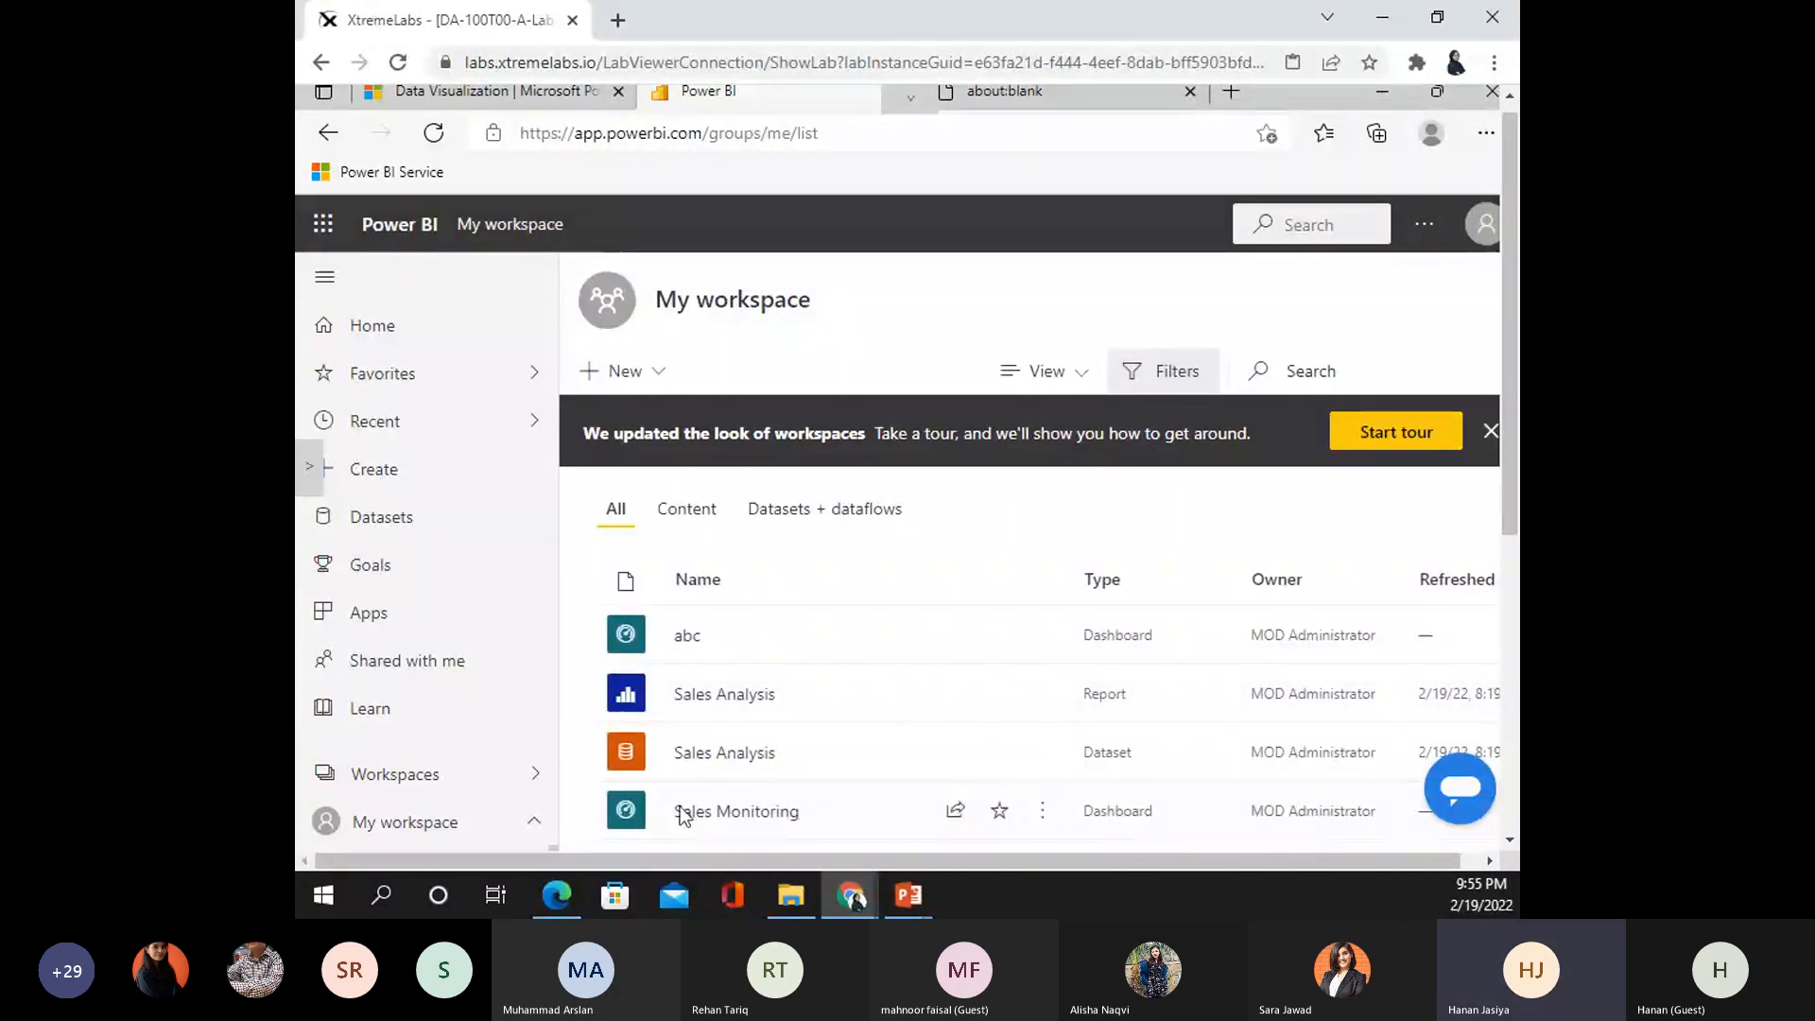
pyautogui.click(718, 810)
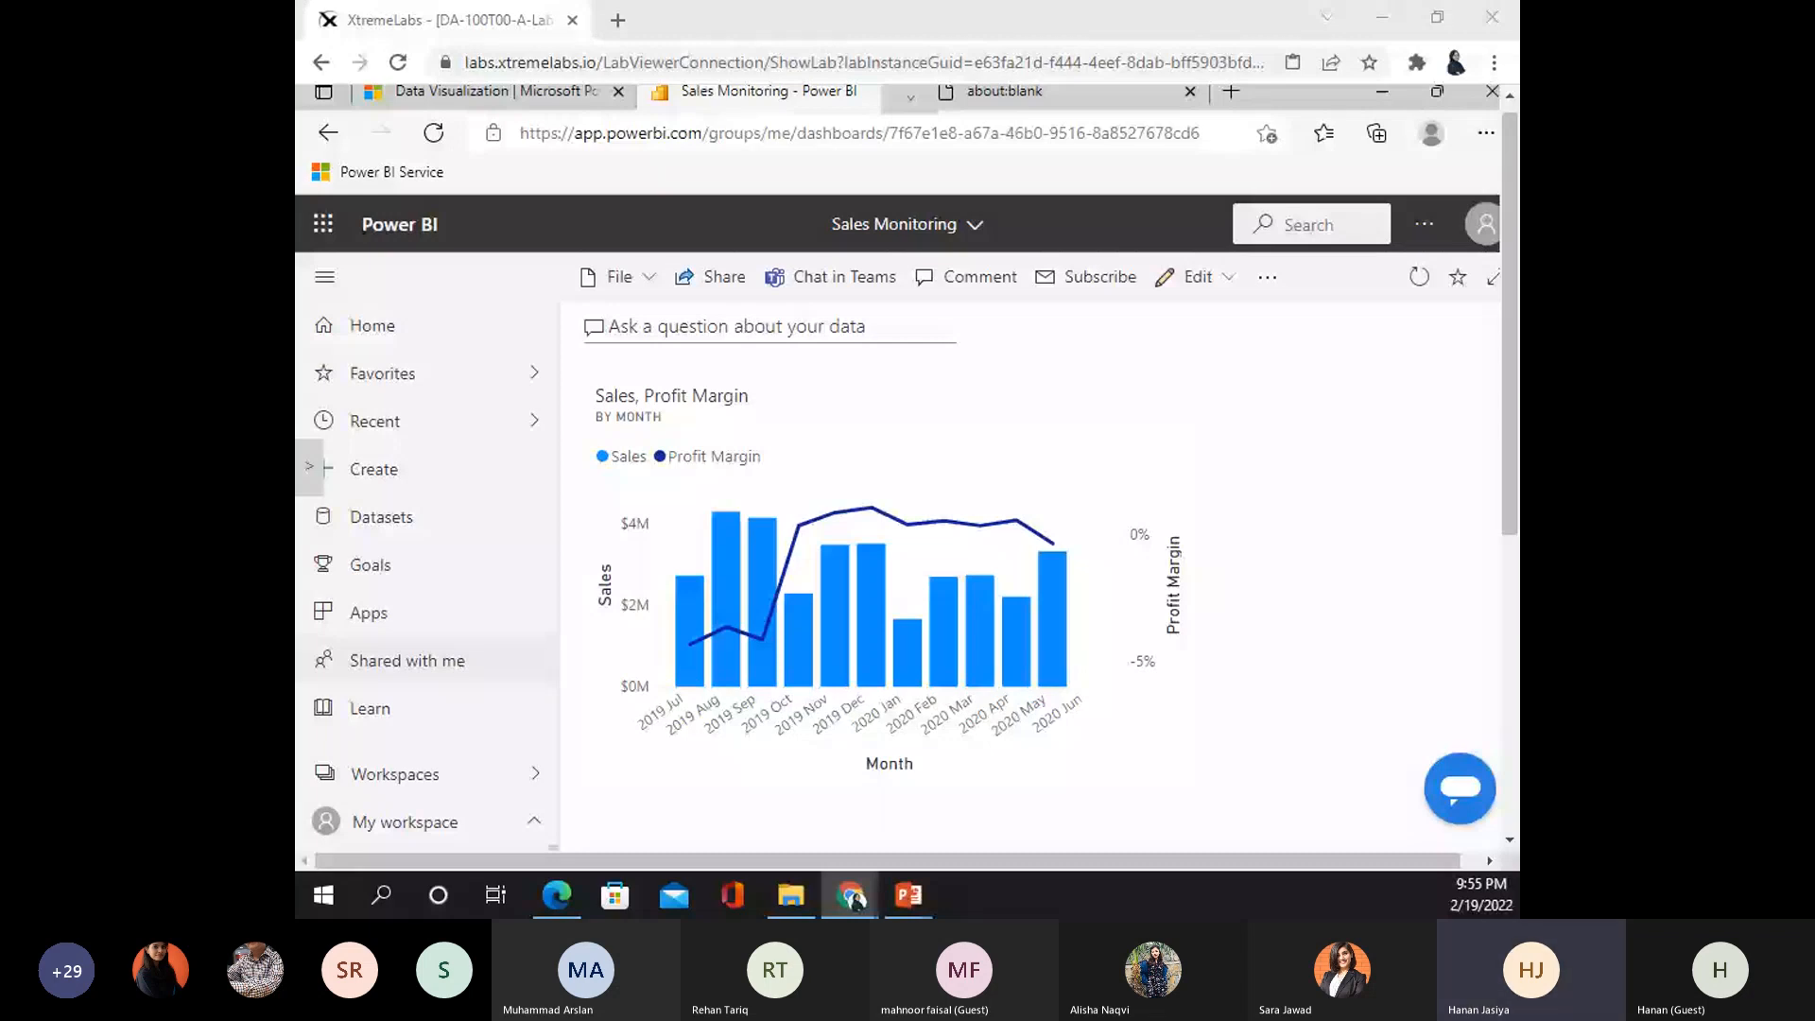
# - In Q&A, run the suggested top reseller country-regions and state-provinces by profit and max price questions
pyautogui.click(736, 327)
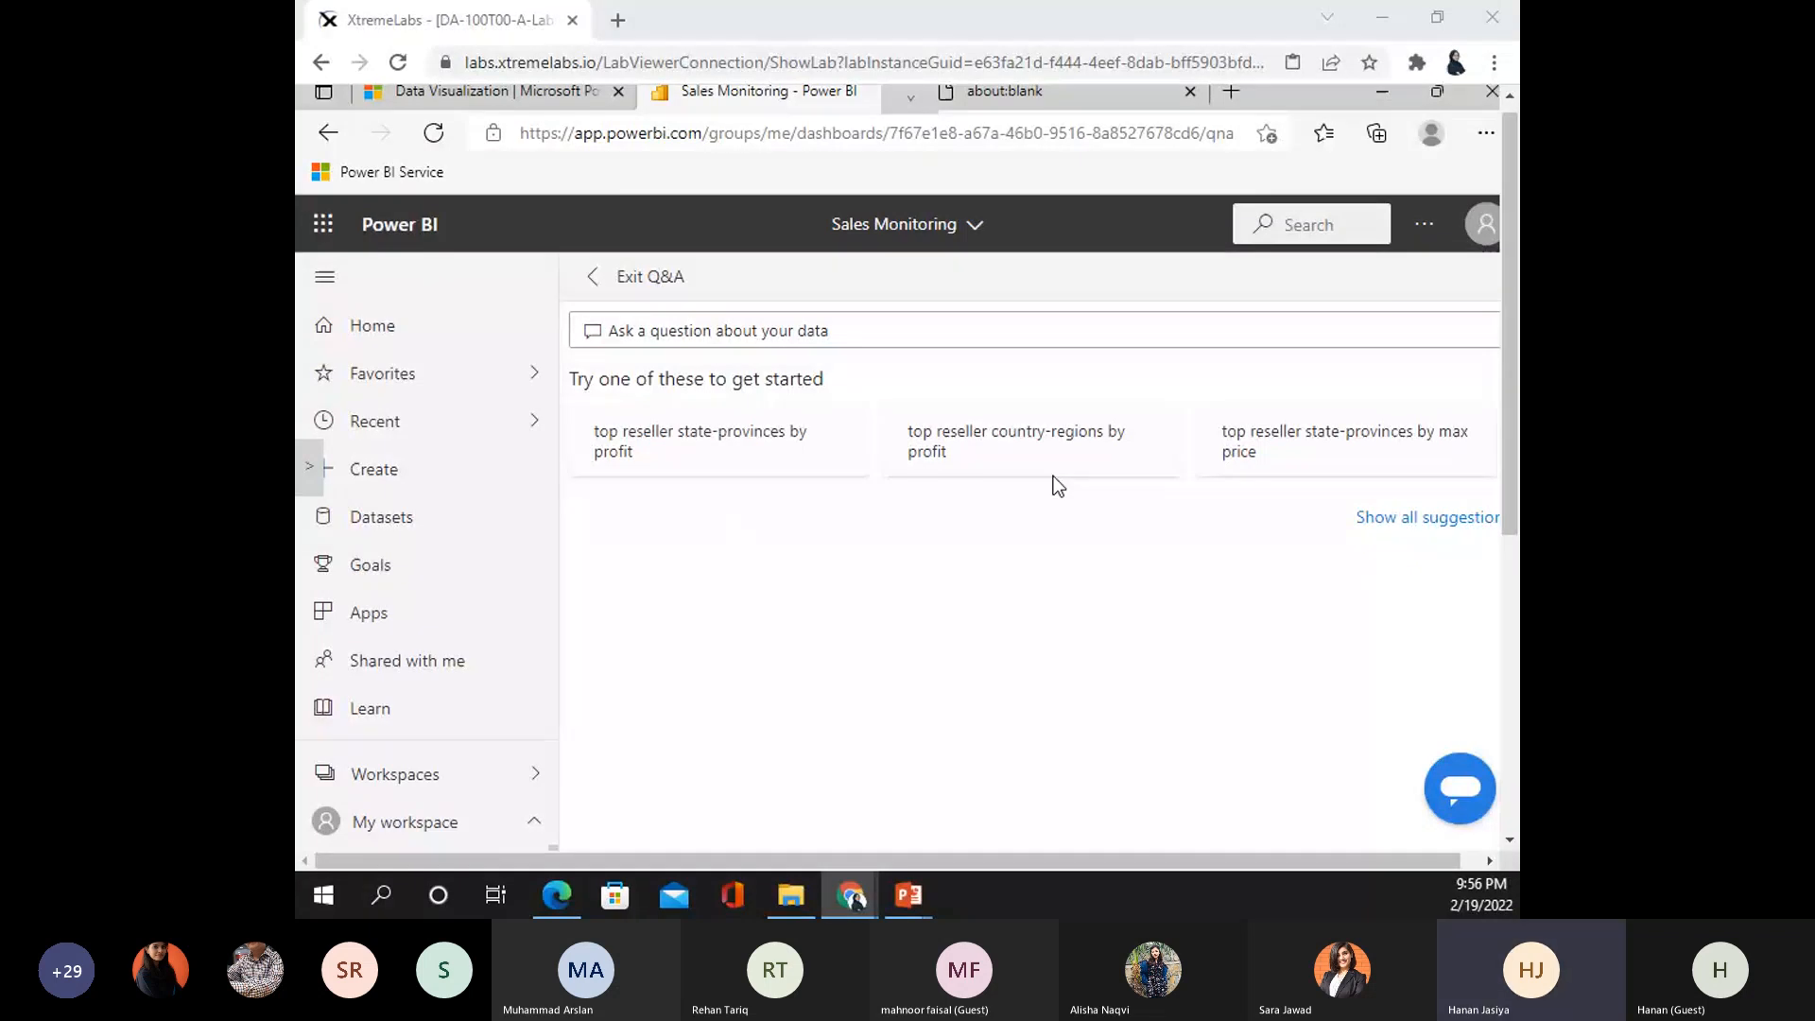
pyautogui.click(1172, 458)
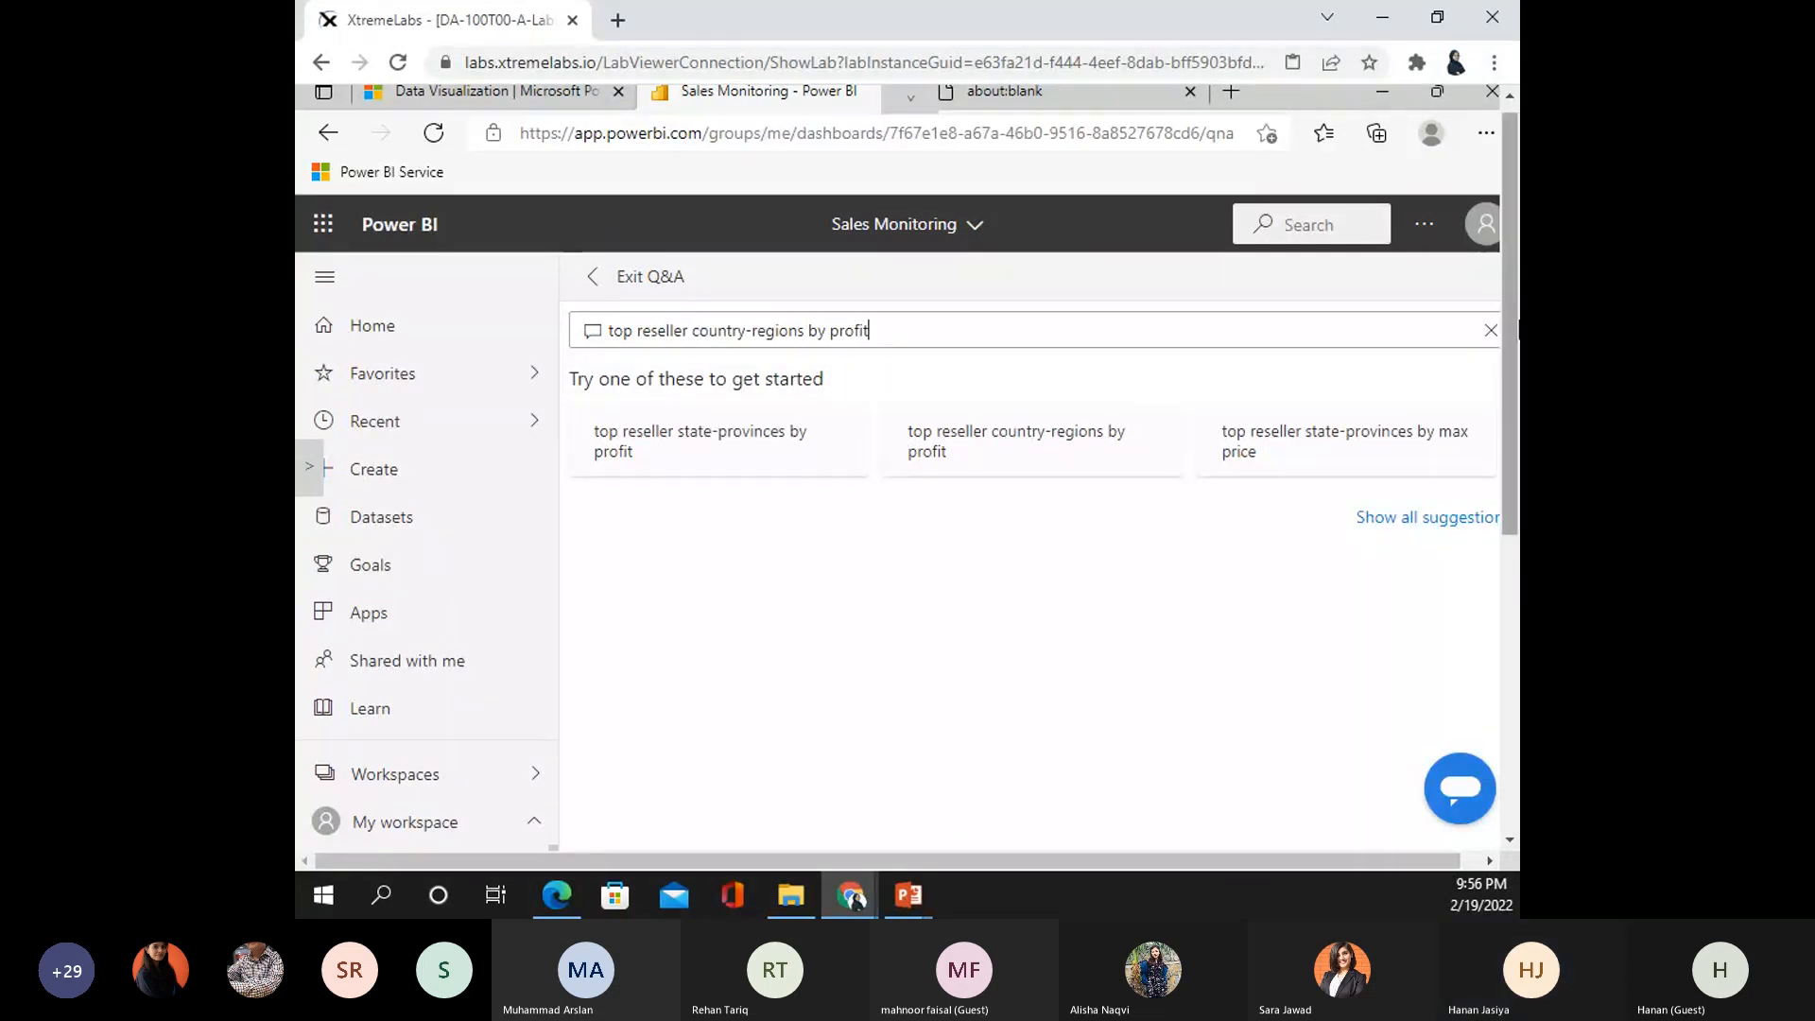
pyautogui.scroll(-2, 1508, 374)
pyautogui.scroll(2, 1508, 376)
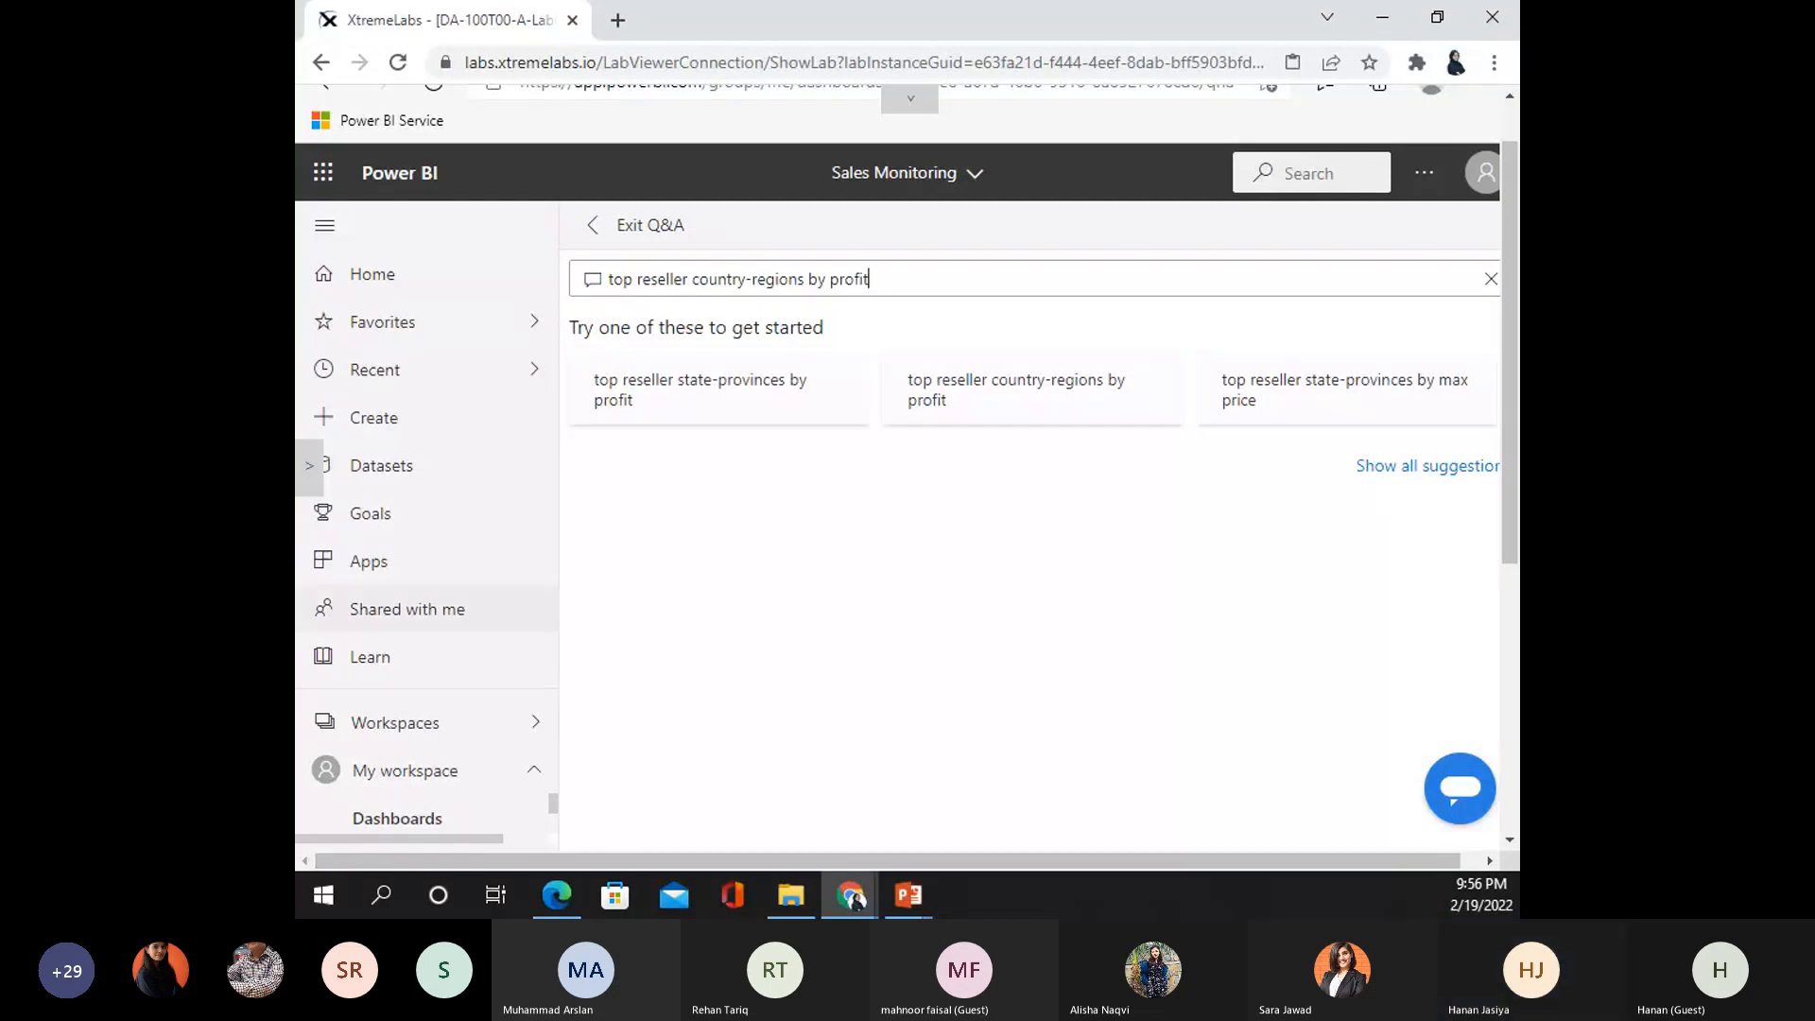
pyautogui.click(753, 396)
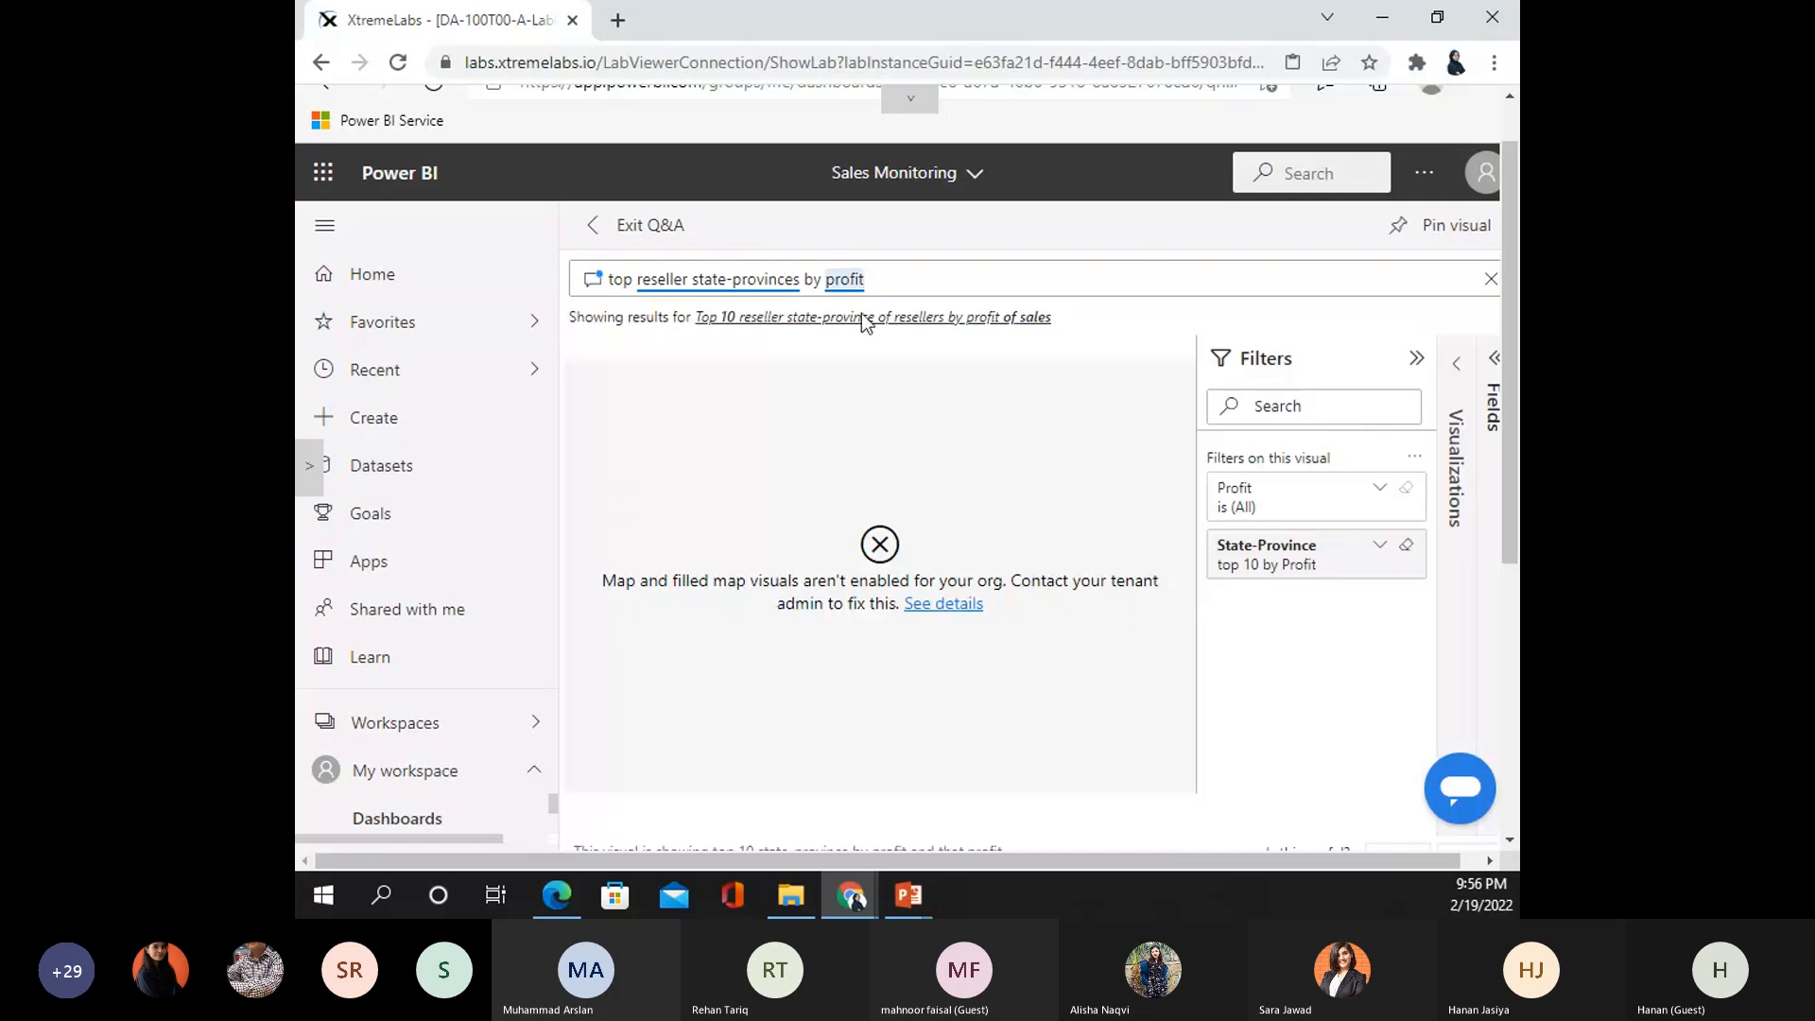
pyautogui.click(1408, 378)
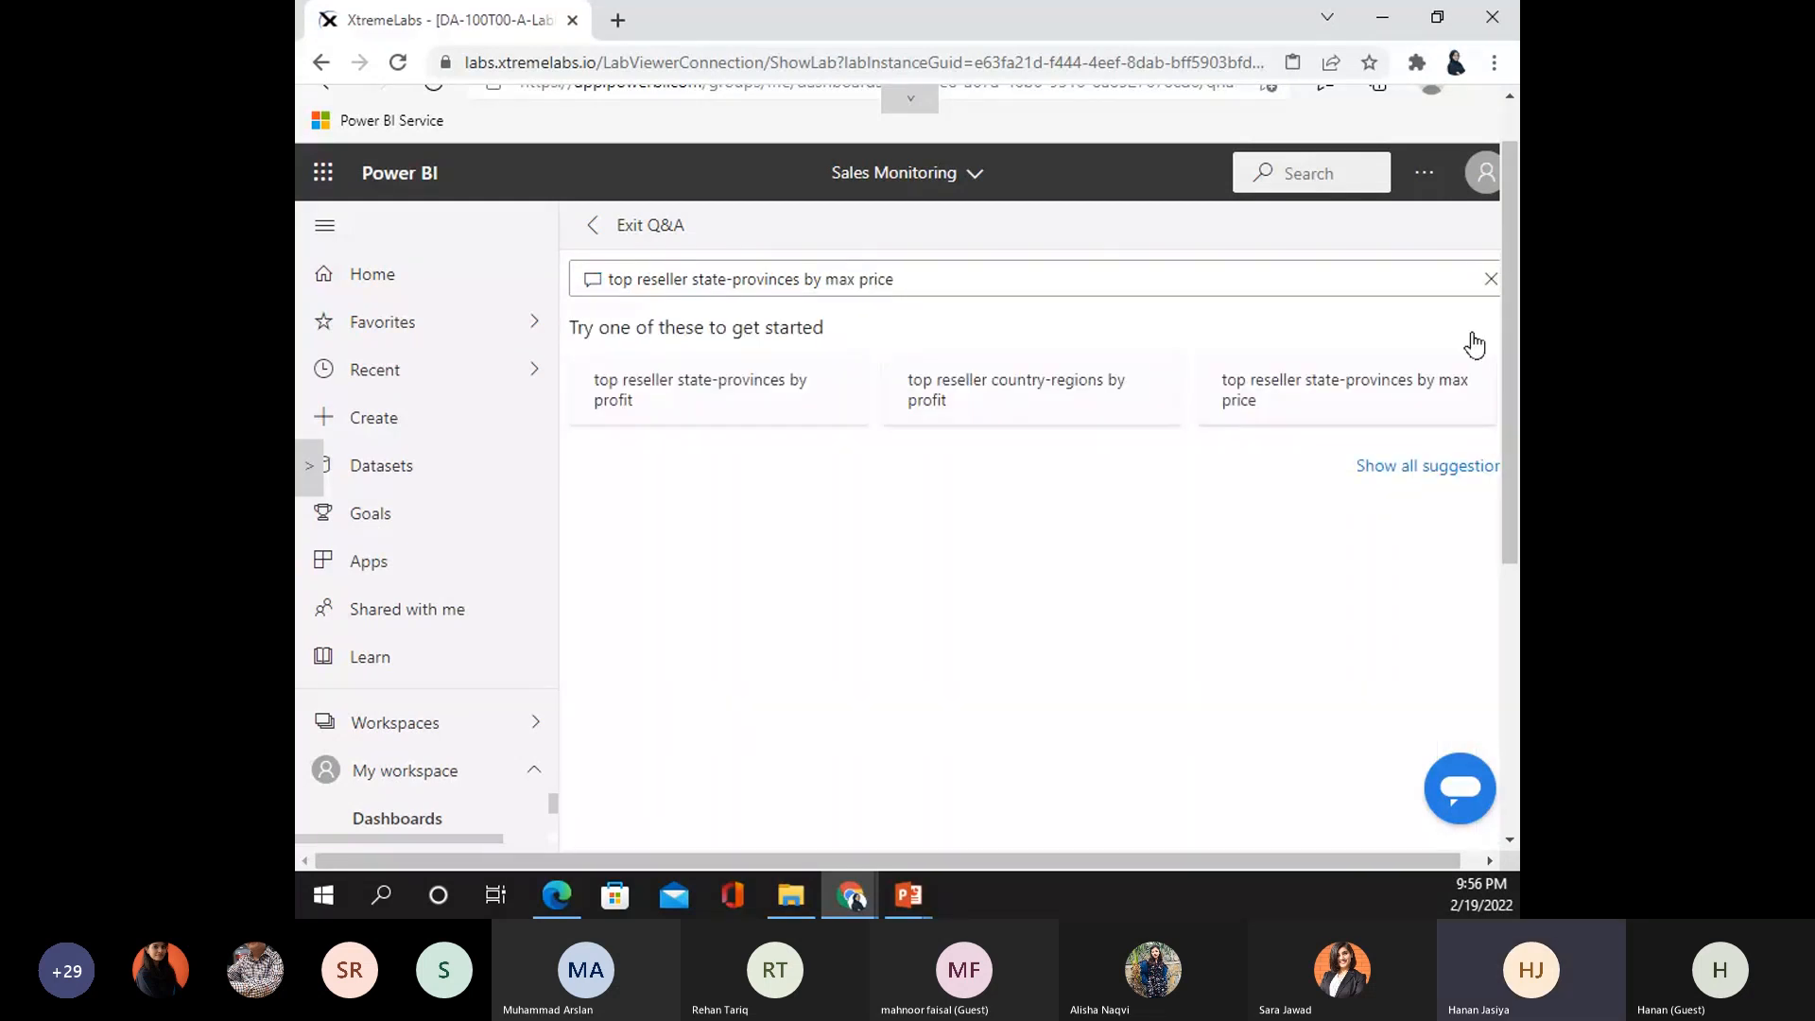
pyautogui.scroll(-1, 1473, 346)
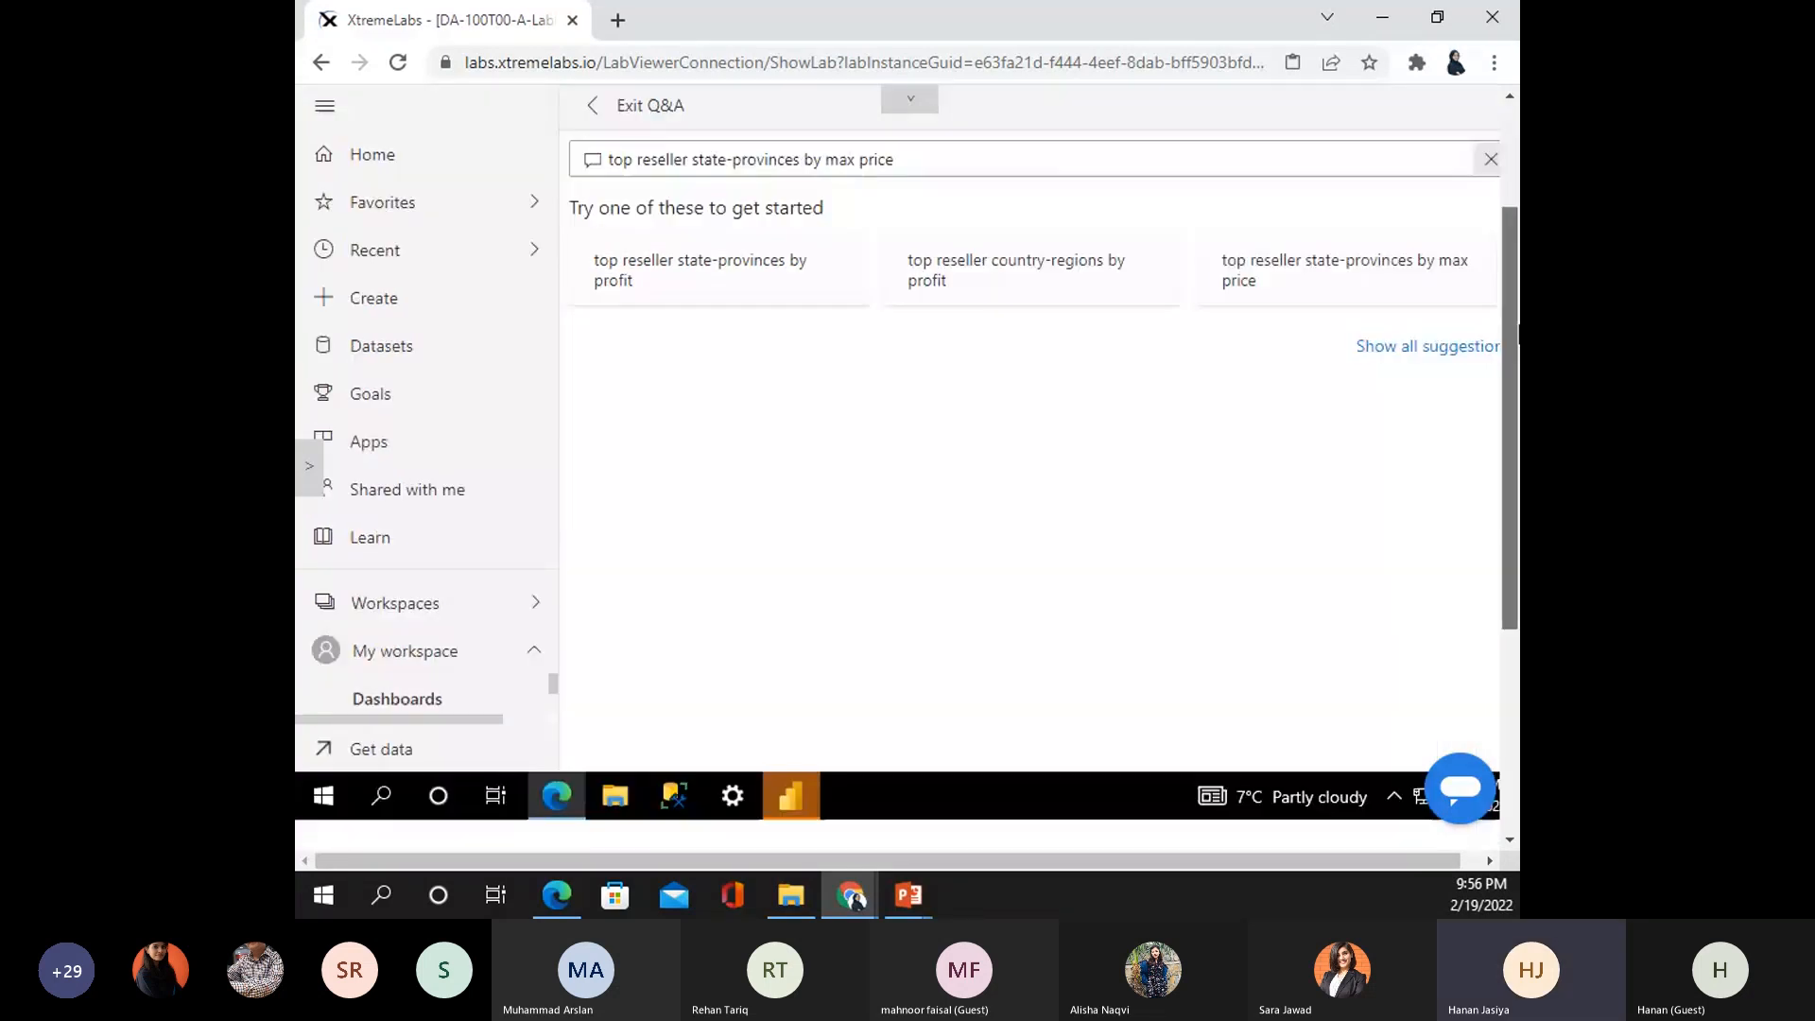
pyautogui.scroll(2, 825, 305)
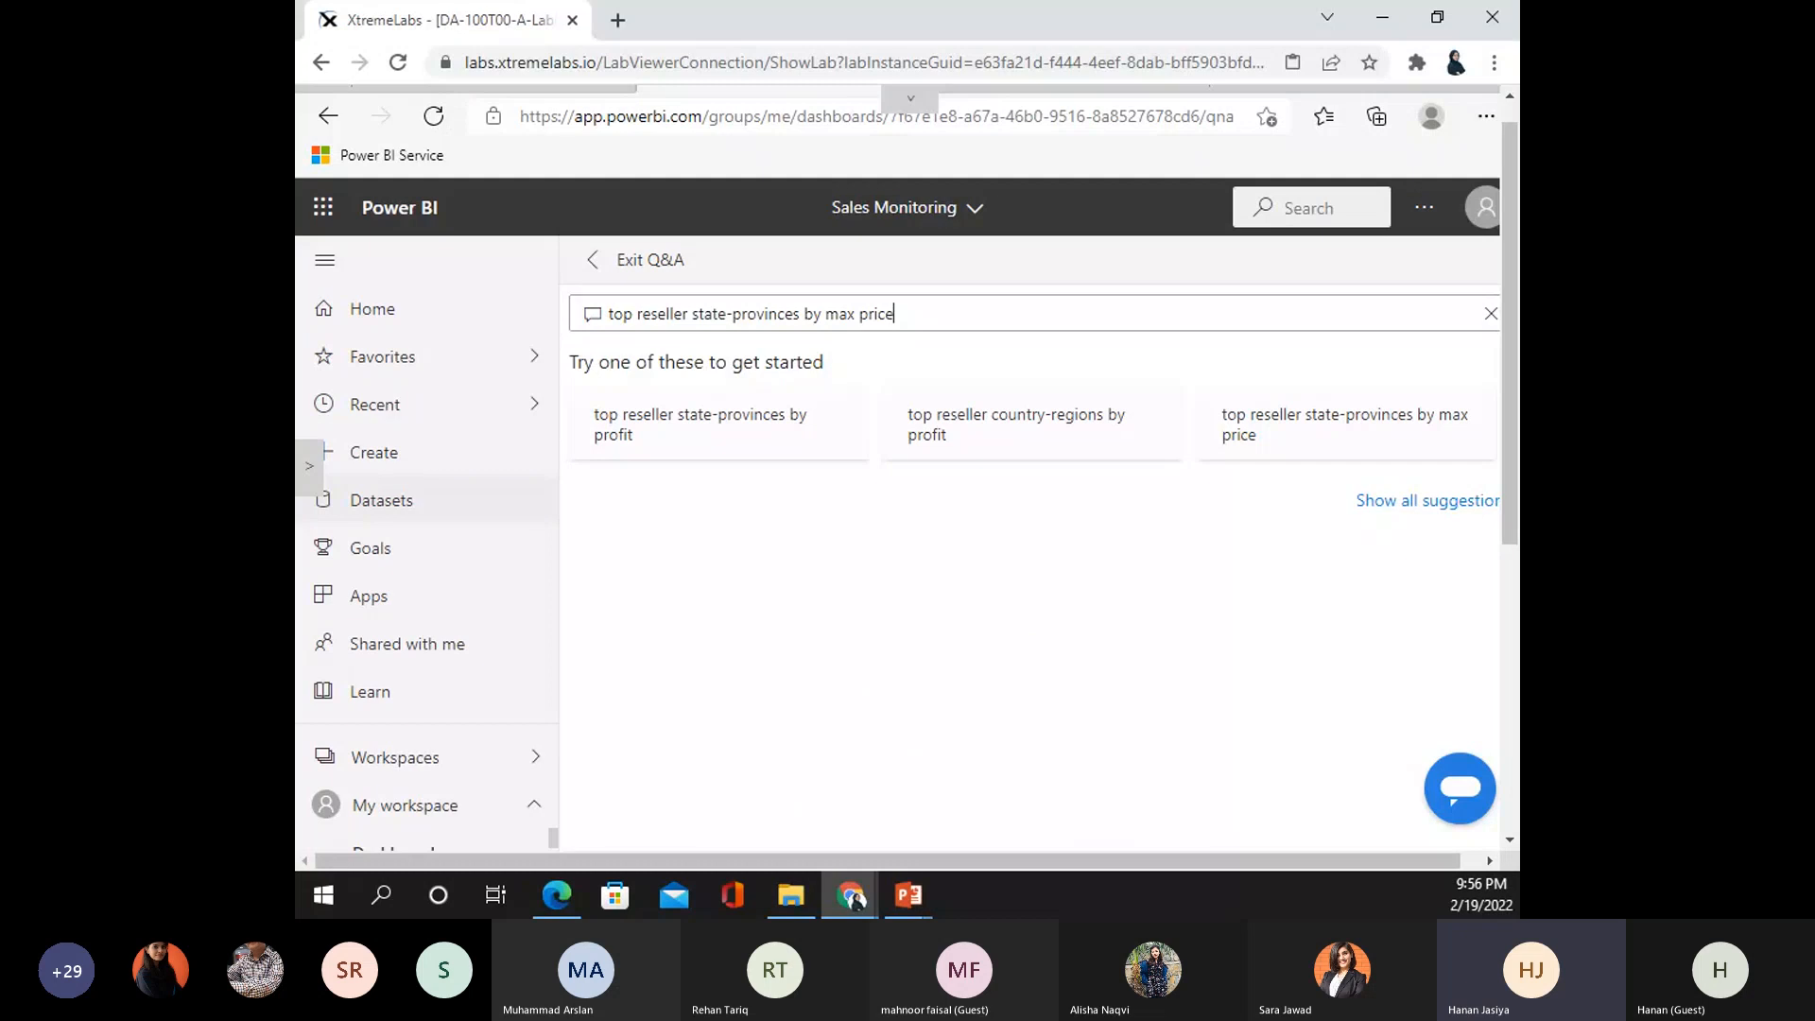
# - Select and delete the question text so the Q&A box is empty
pyautogui.moveTo(896, 314); pyautogui.dragTo(530, 312)
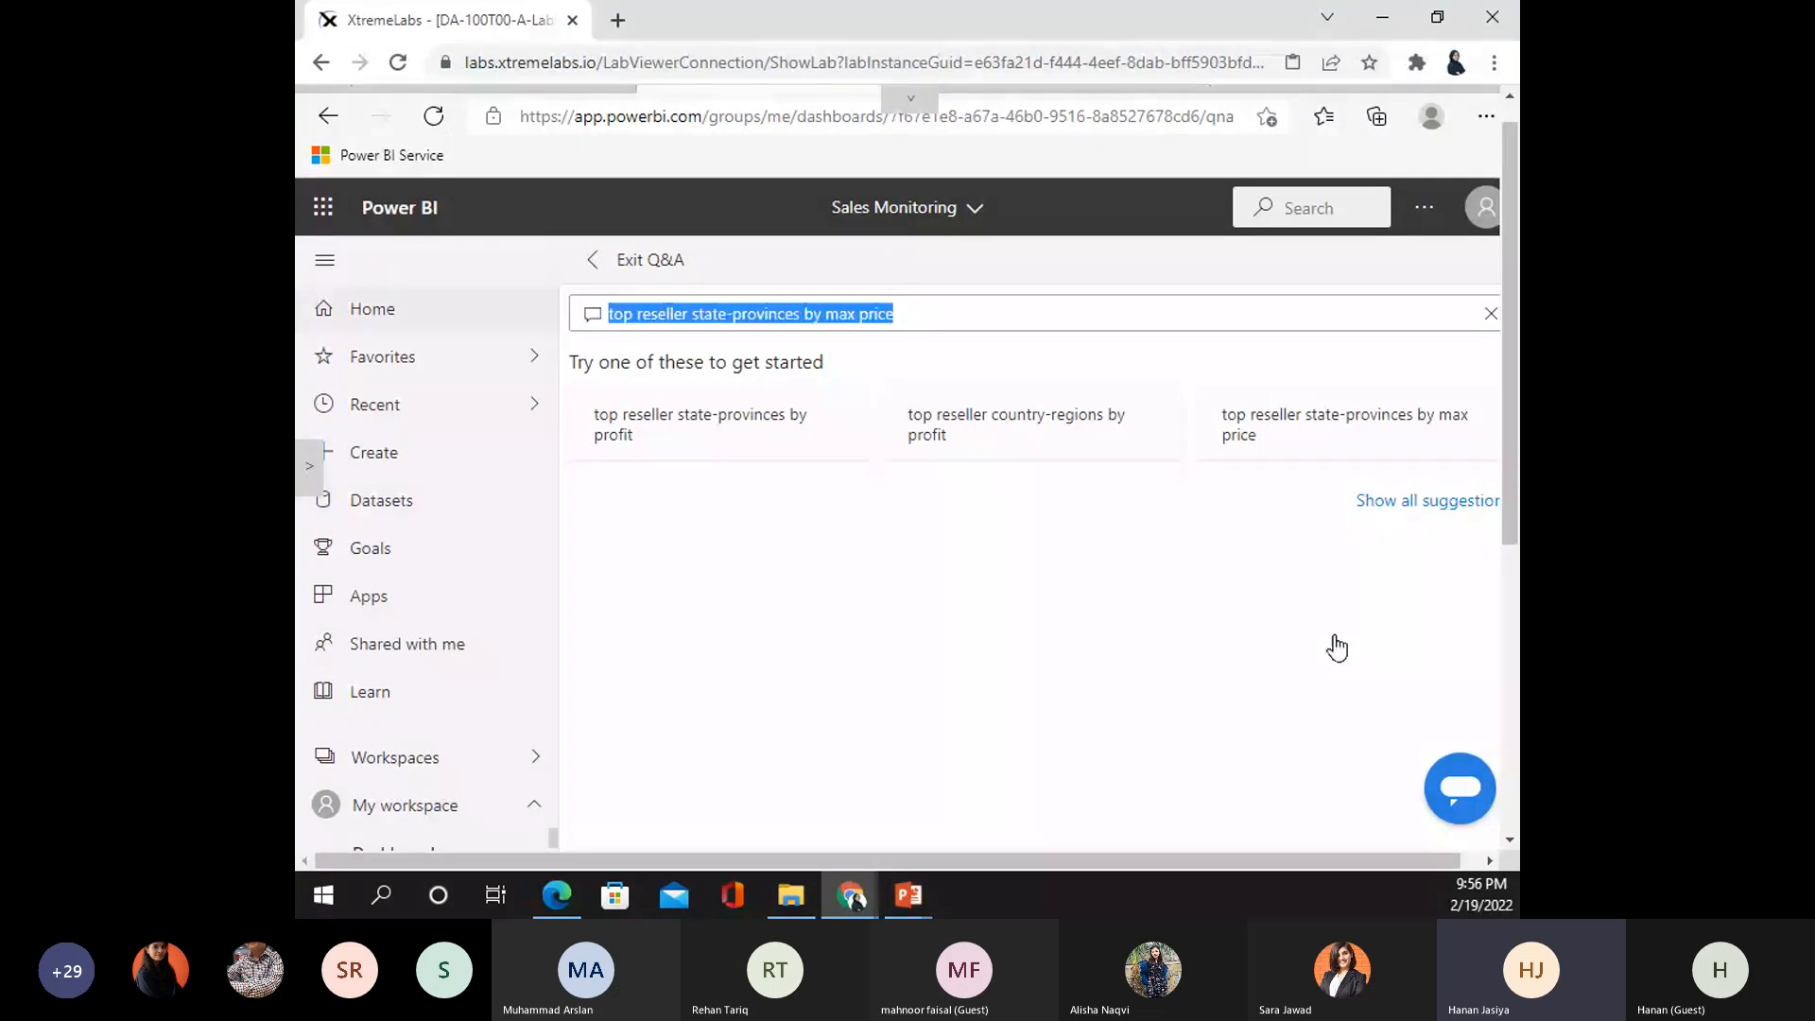
pyautogui.press('Return')
pyautogui.write('sales')
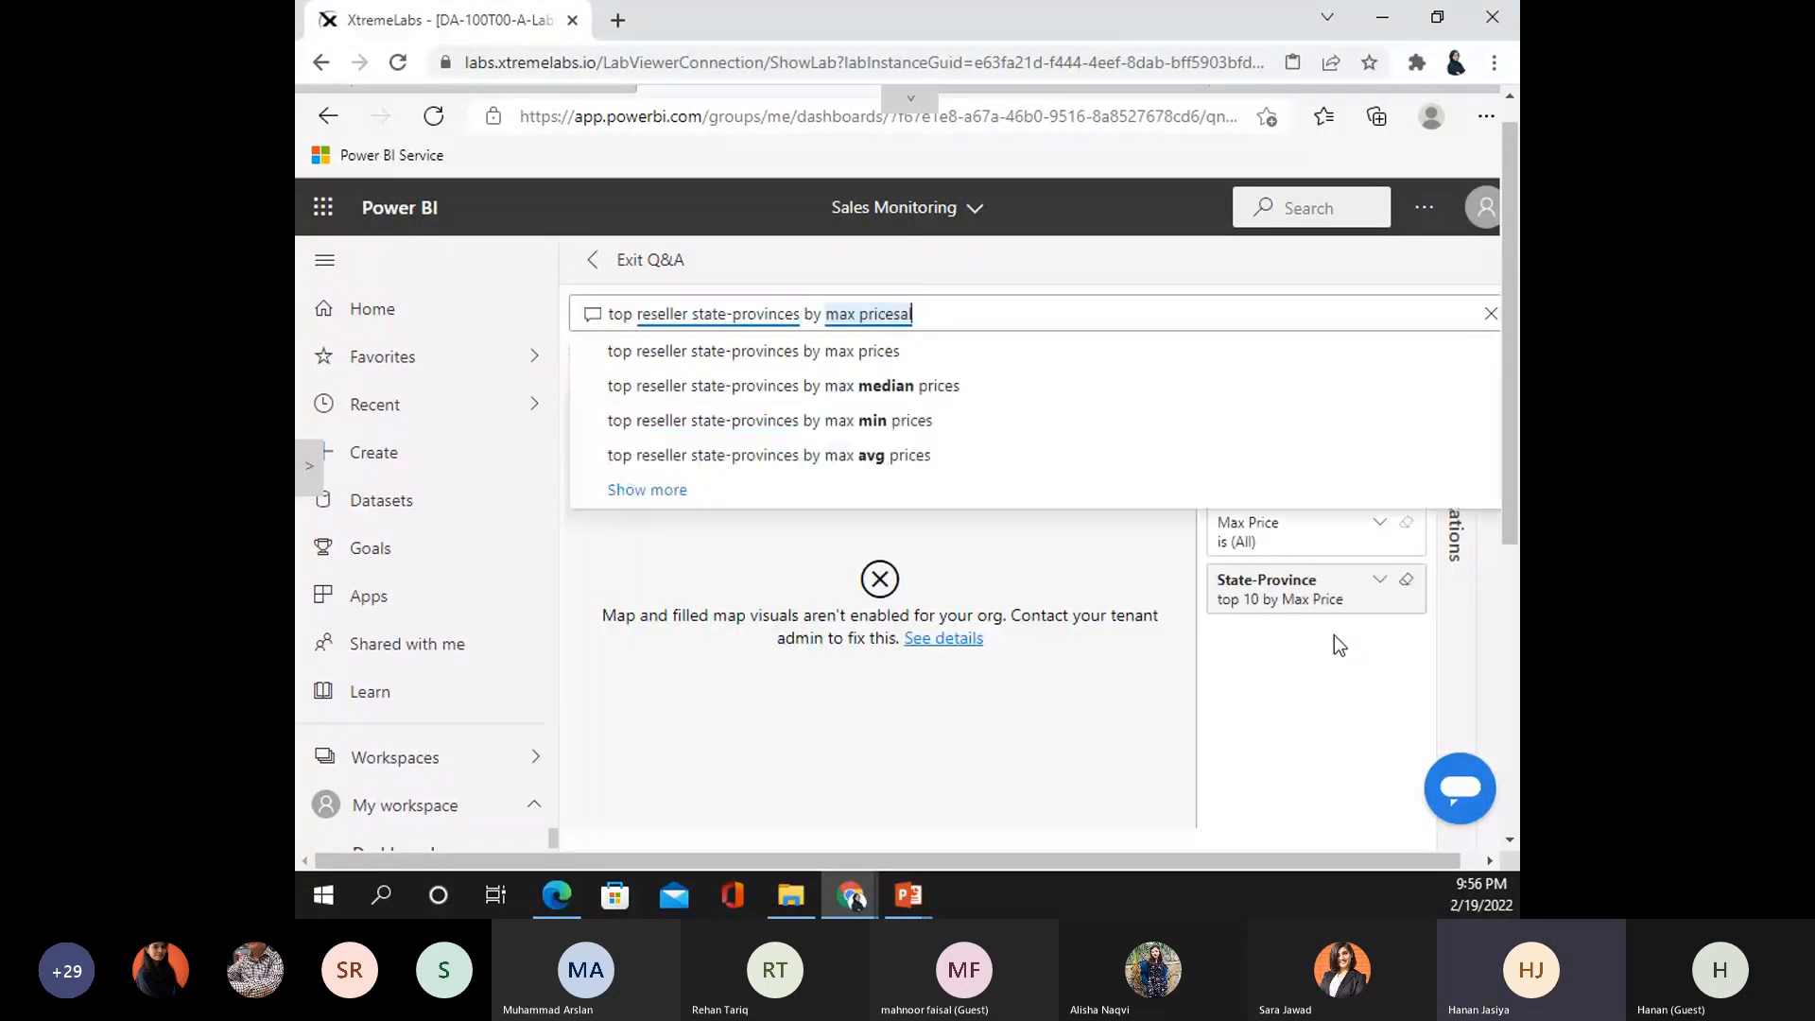
pyautogui.press('BackSpace')
pyautogui.press('BackSpace')
pyautogui.press('BackSpace')
pyautogui.press('BackSpace')
pyautogui.press('BackSpace')
pyautogui.press('BackSpace')
pyautogui.press('BackSpace')
pyautogui.press('BackSpace')
pyautogui.press('BackSpace')
pyautogui.press('BackSpace')
pyautogui.press('BackSpace')
pyautogui.press('BackSpace')
pyautogui.press('BackSpace')
pyautogui.press('BackSpace')
pyautogui.press('BackSpace')
pyautogui.press('BackSpace')
pyautogui.press('BackSpace')
pyautogui.press('BackSpace')
pyautogui.press('BackSpace')
pyautogui.press('BackSpace')
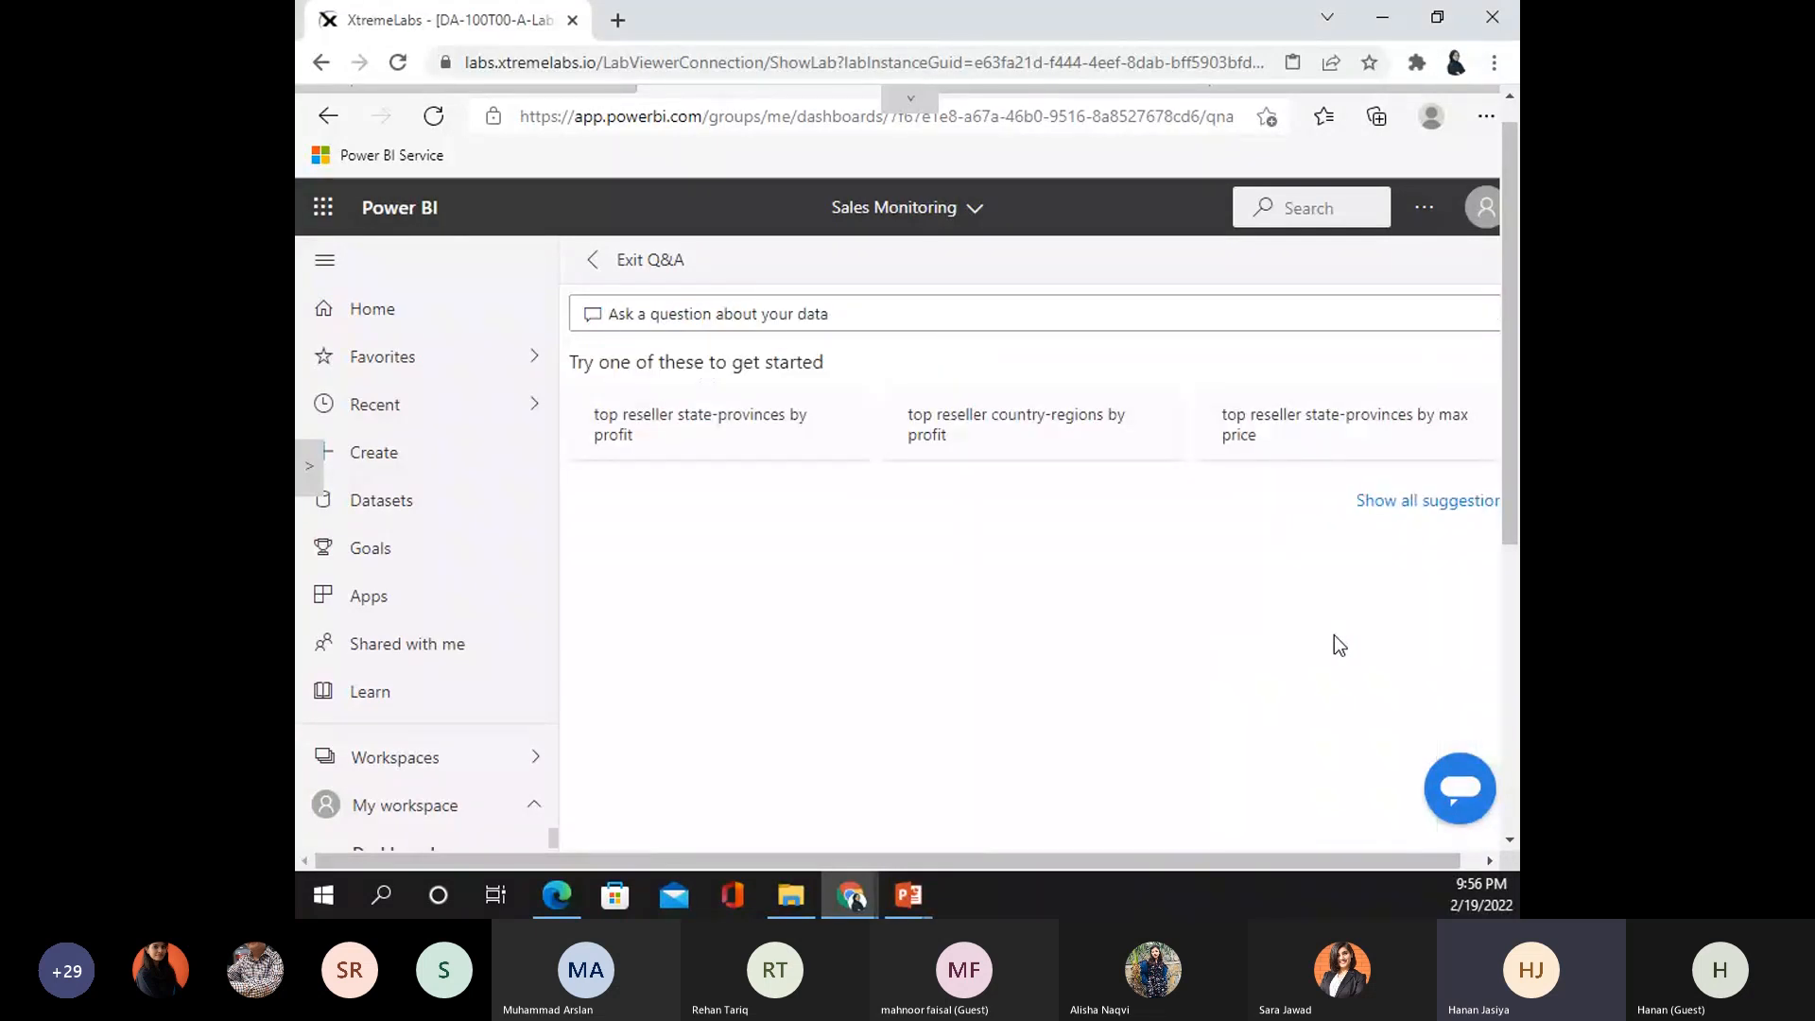
# - Ask 'sales ytd in year FY2020', choosing FY2020 from the year suggestions, to get the $33M card
pyautogui.write('sales')
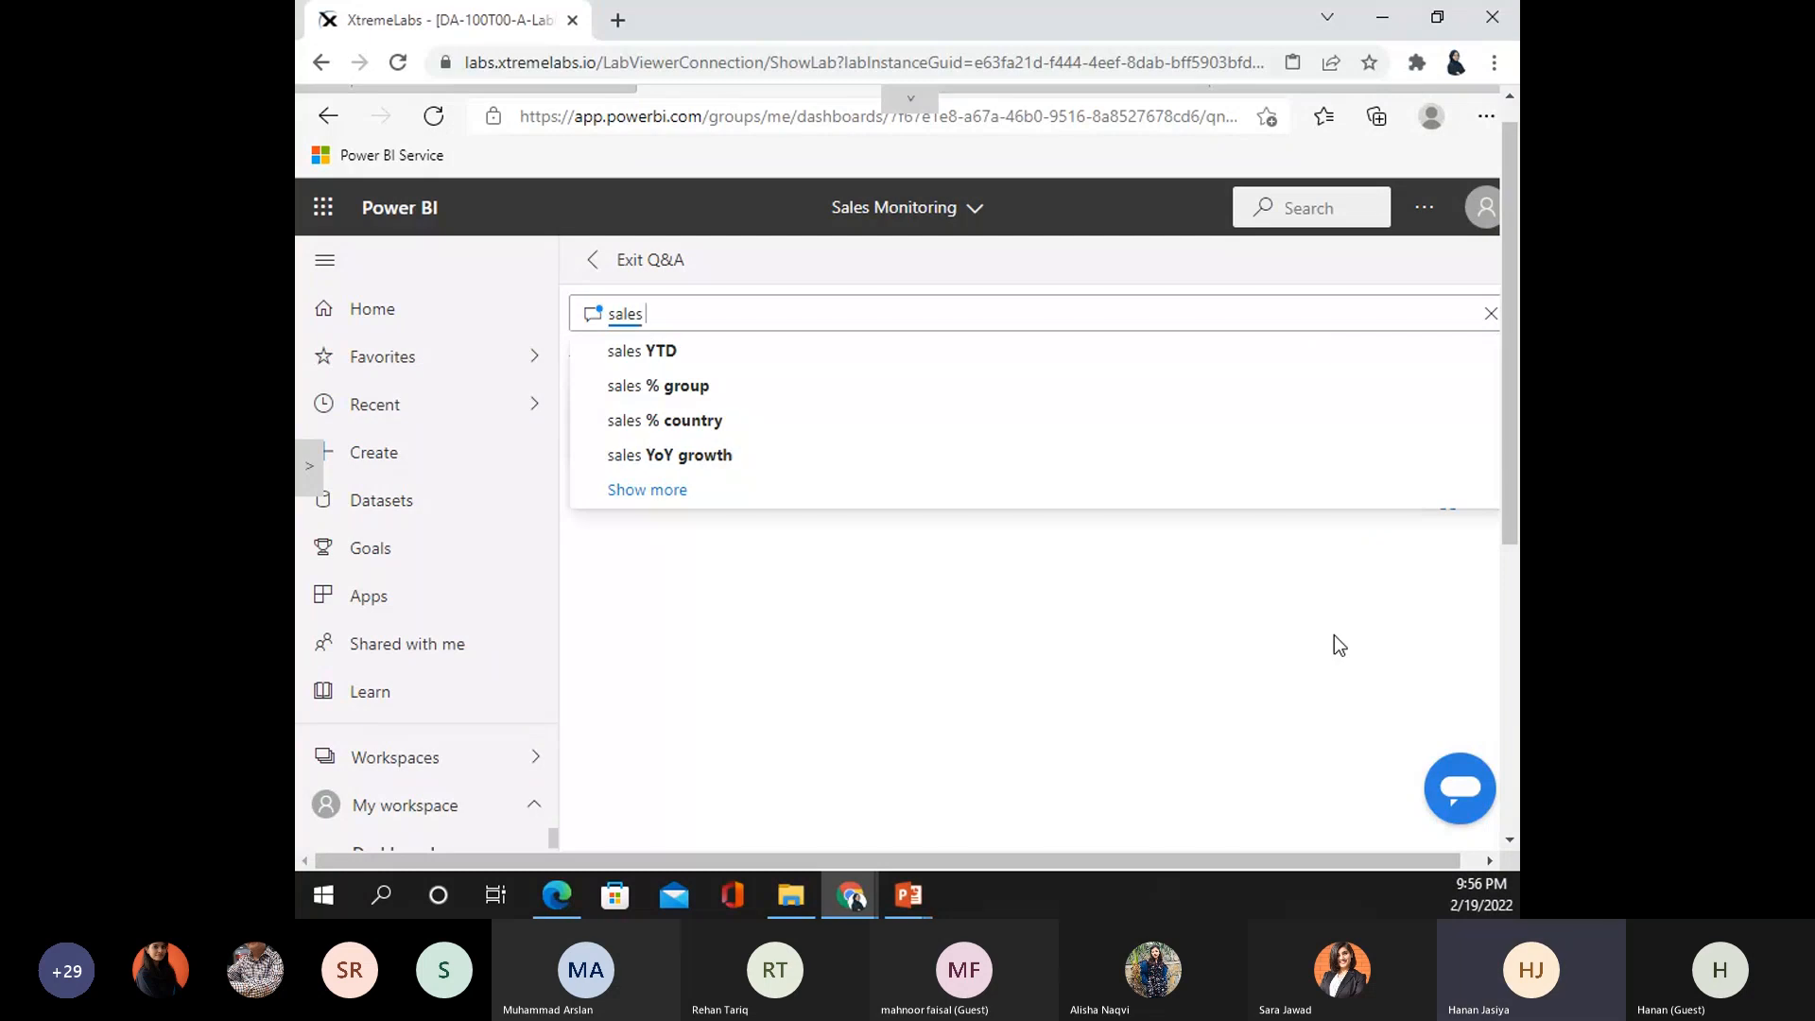
pyautogui.write(' ytd')
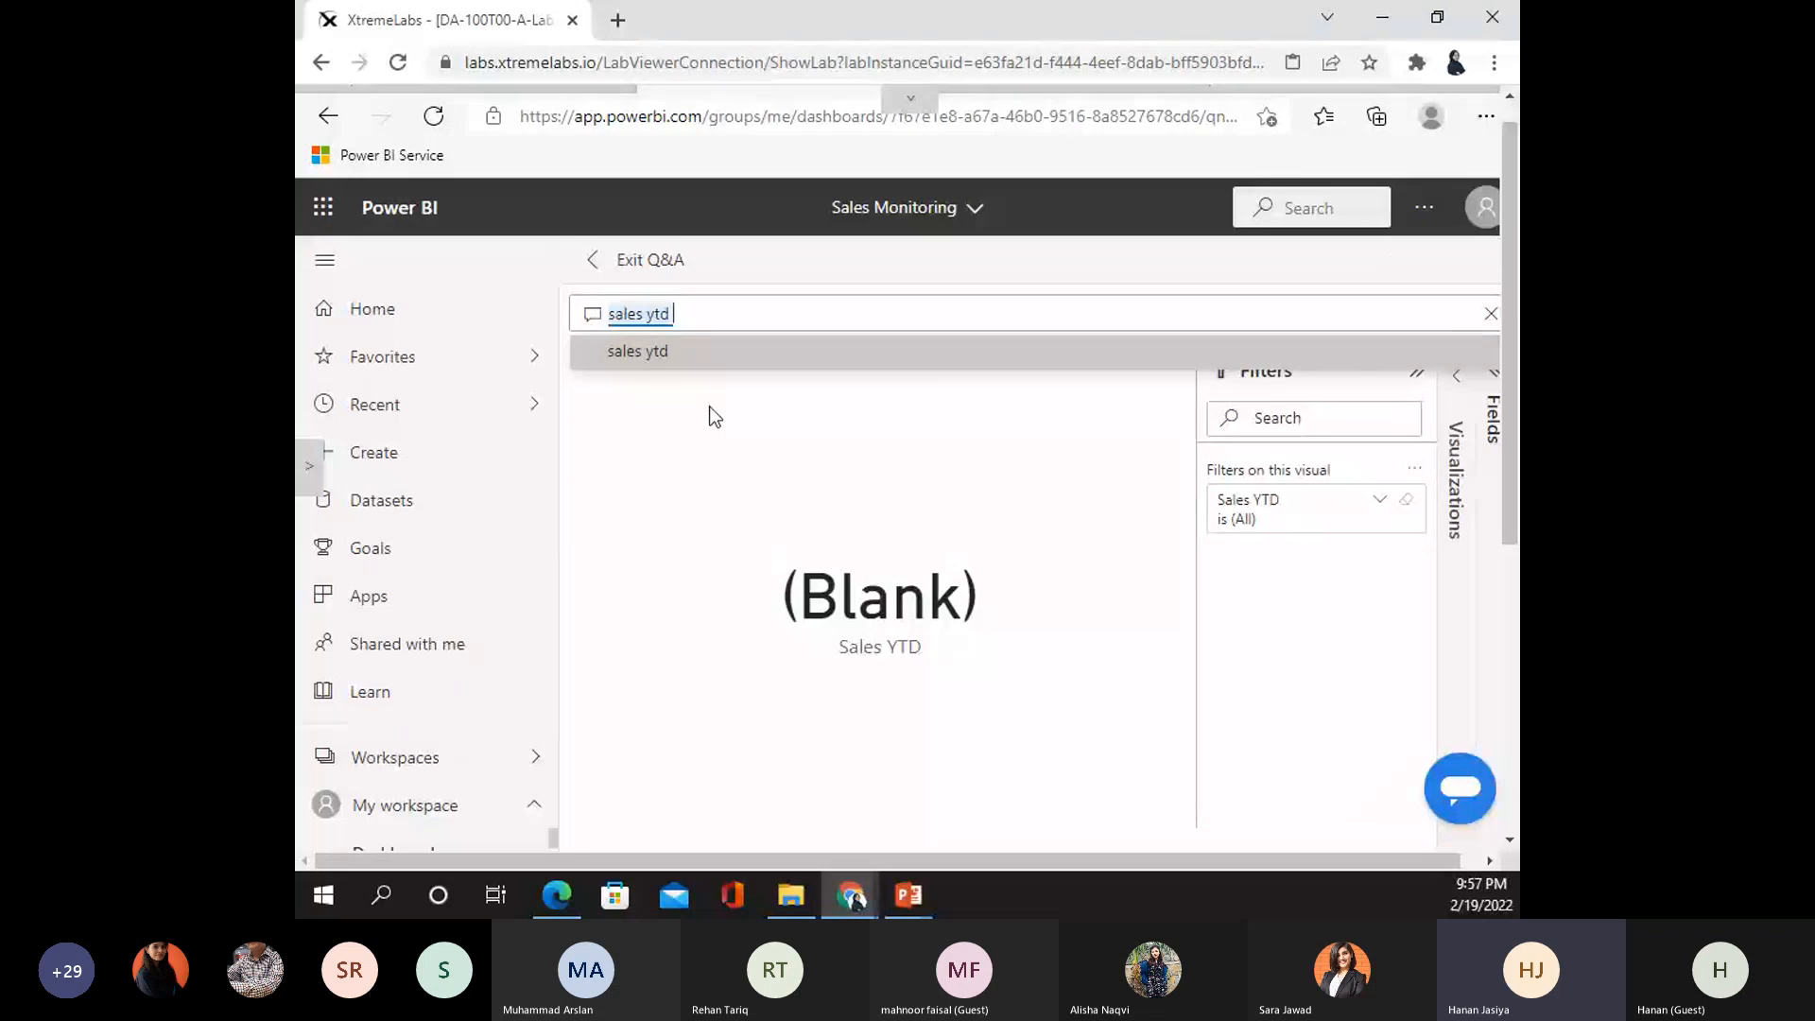
pyautogui.write('in year fy2020')
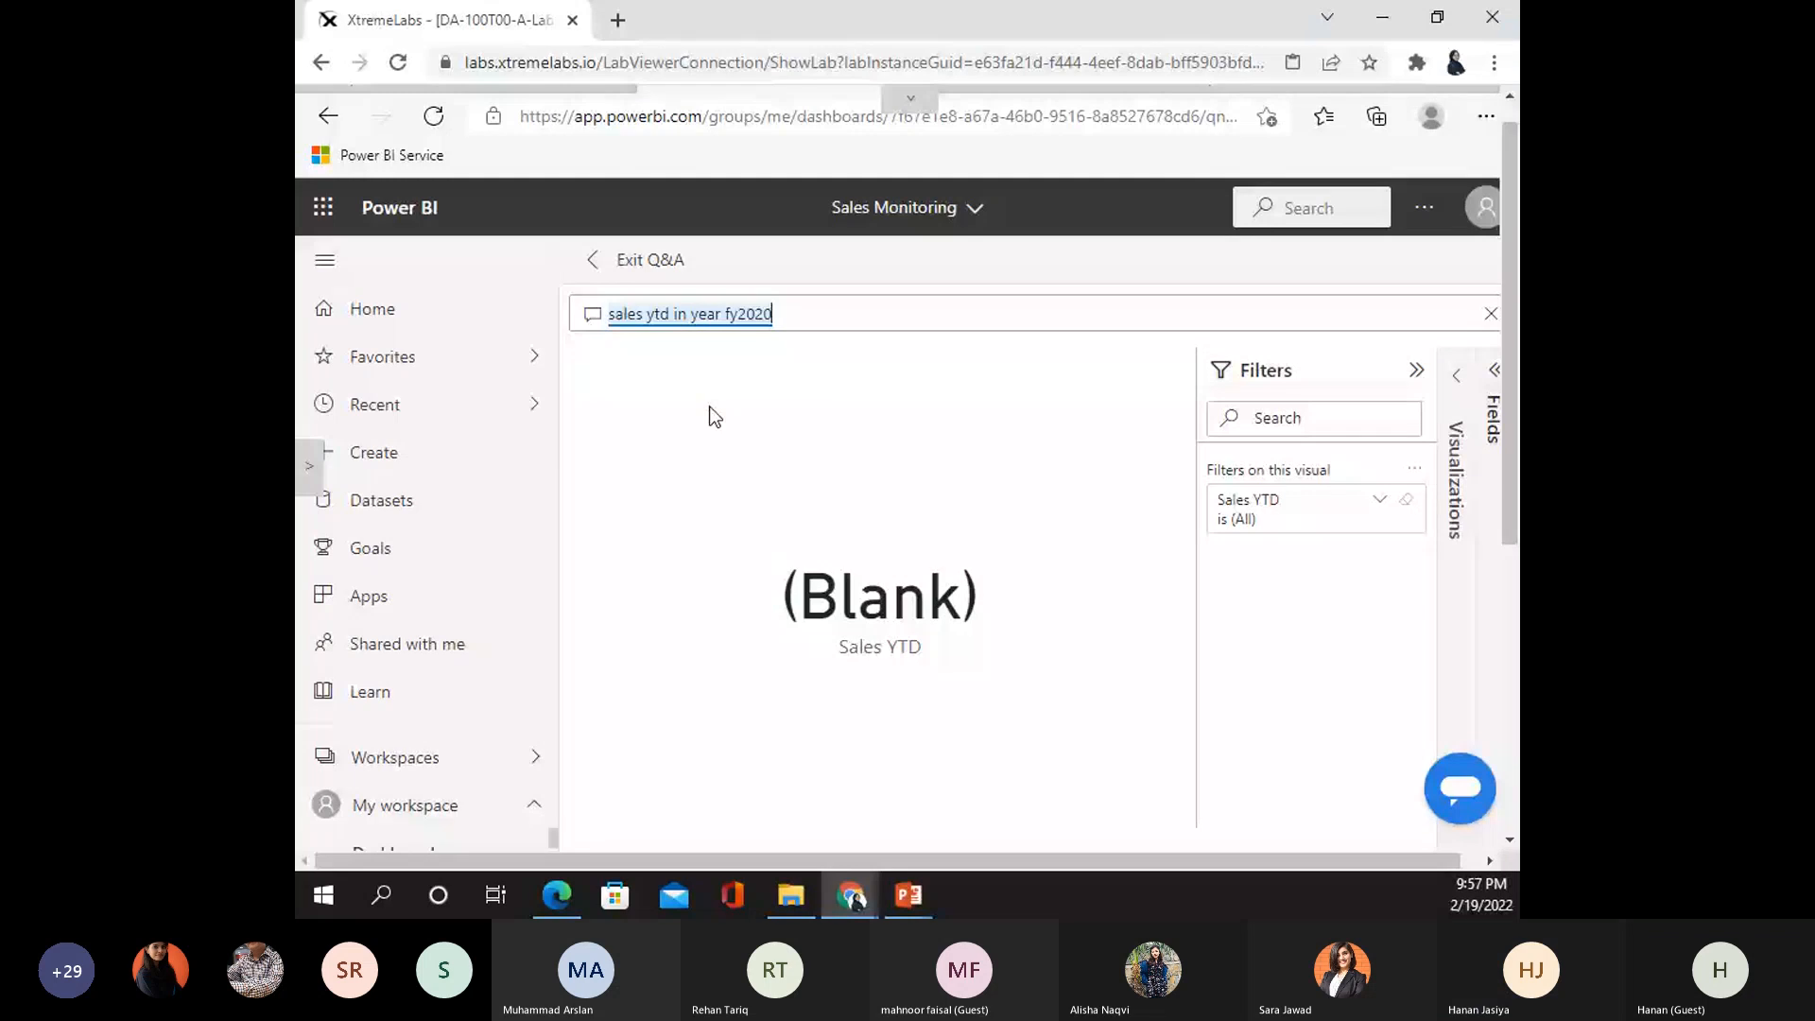
pyautogui.click(814, 317)
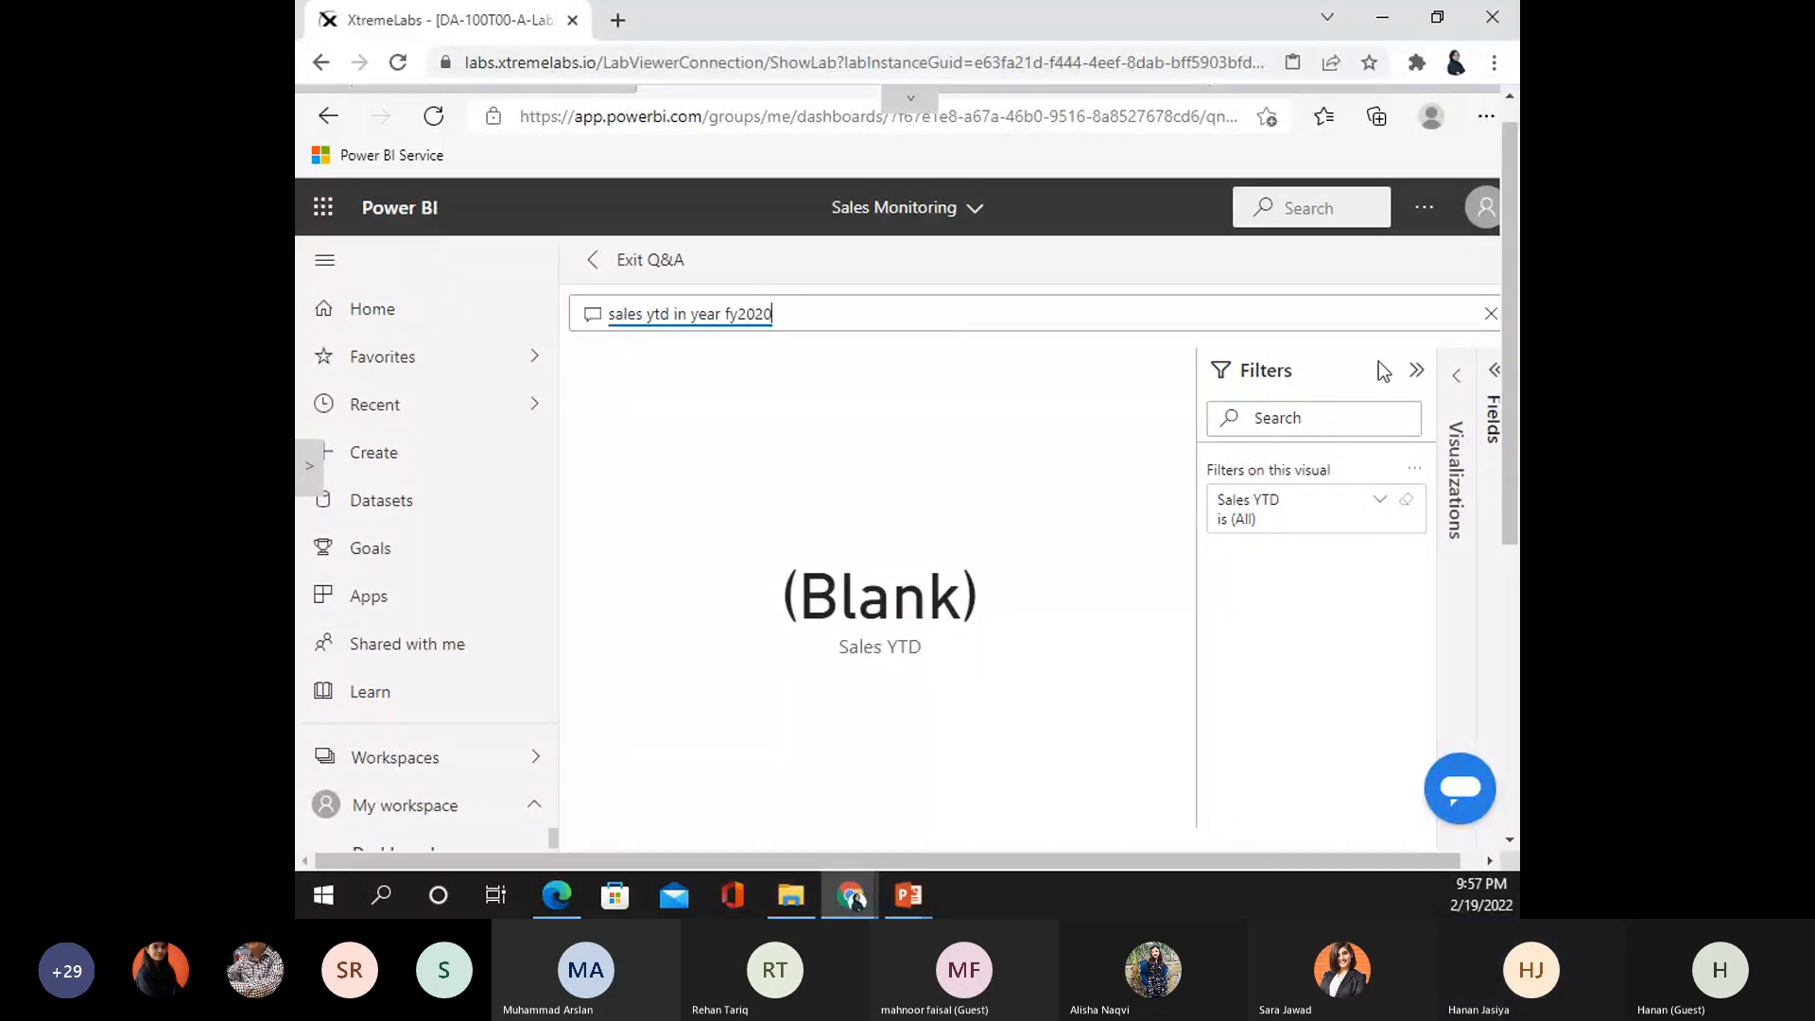
pyautogui.click(1415, 369)
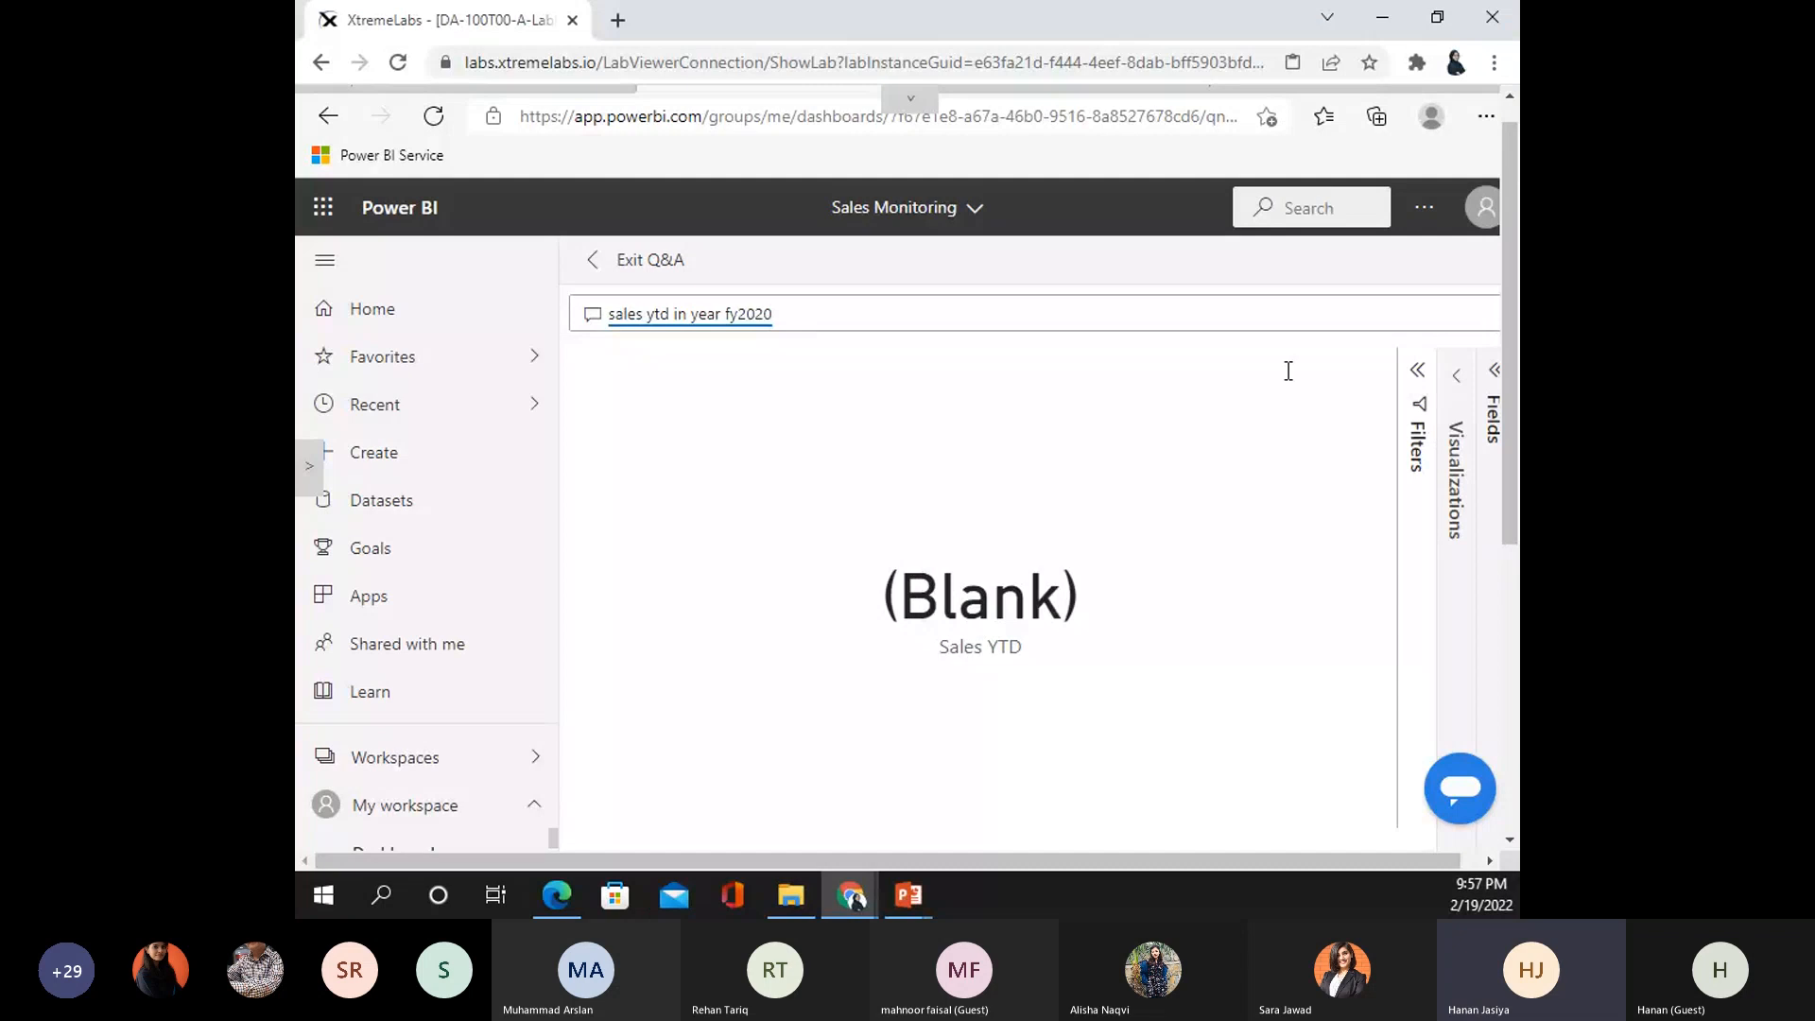
pyautogui.click(808, 319)
pyautogui.press('BackSpace')
pyautogui.press('BackSpace')
pyautogui.press('BackSpace')
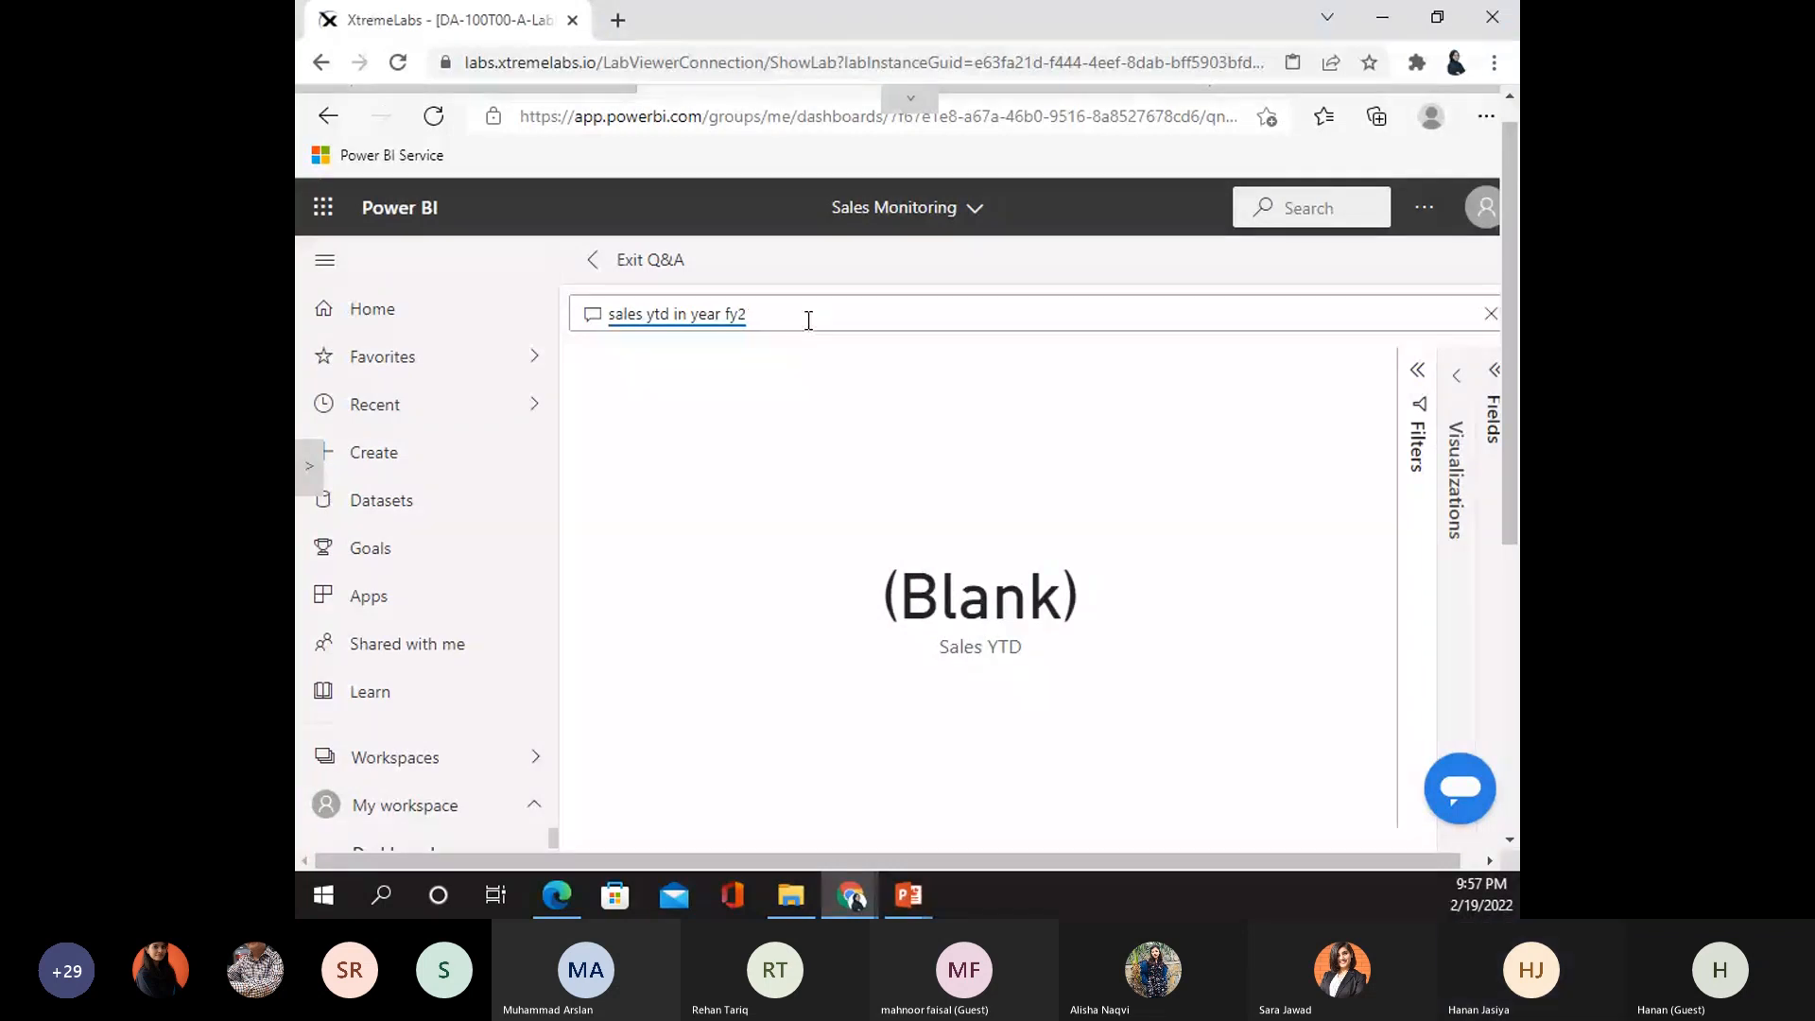
pyautogui.press('BackSpace')
pyautogui.press('BackSpace')
pyautogui.press('BackSpace')
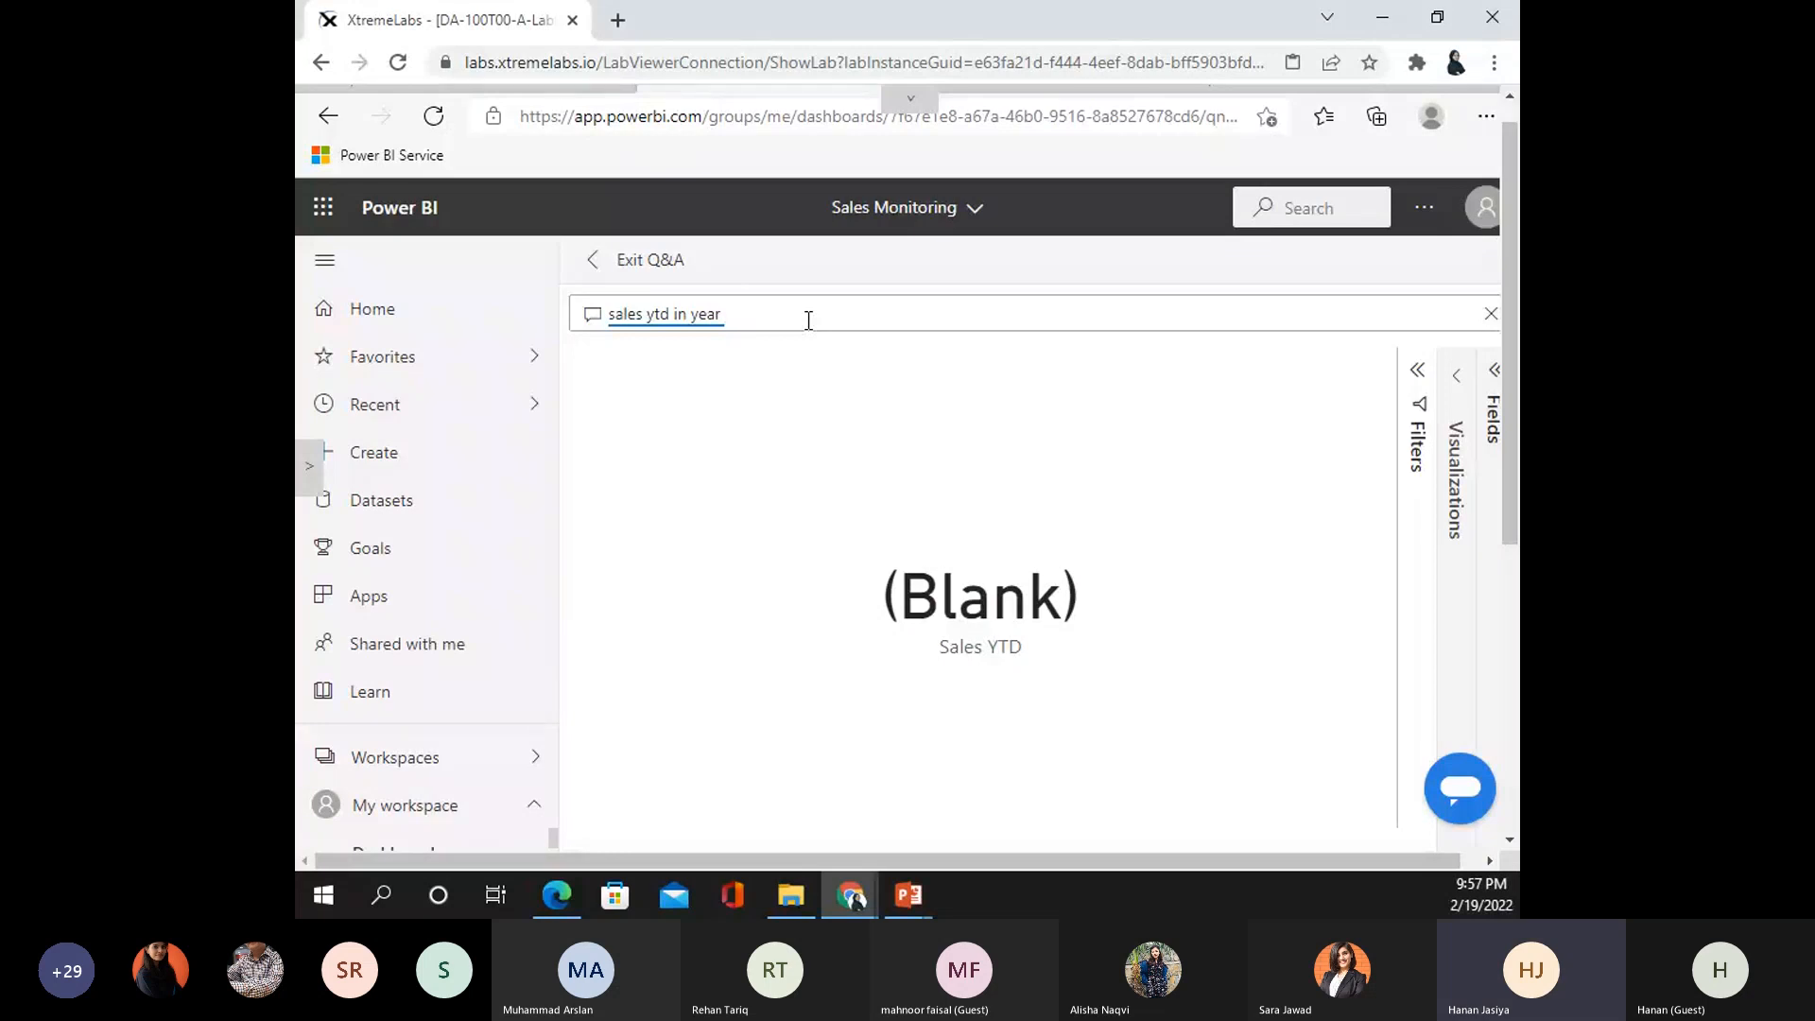
pyautogui.write('fy2020')
pyautogui.press('BackSpace')
pyautogui.press('BackSpace')
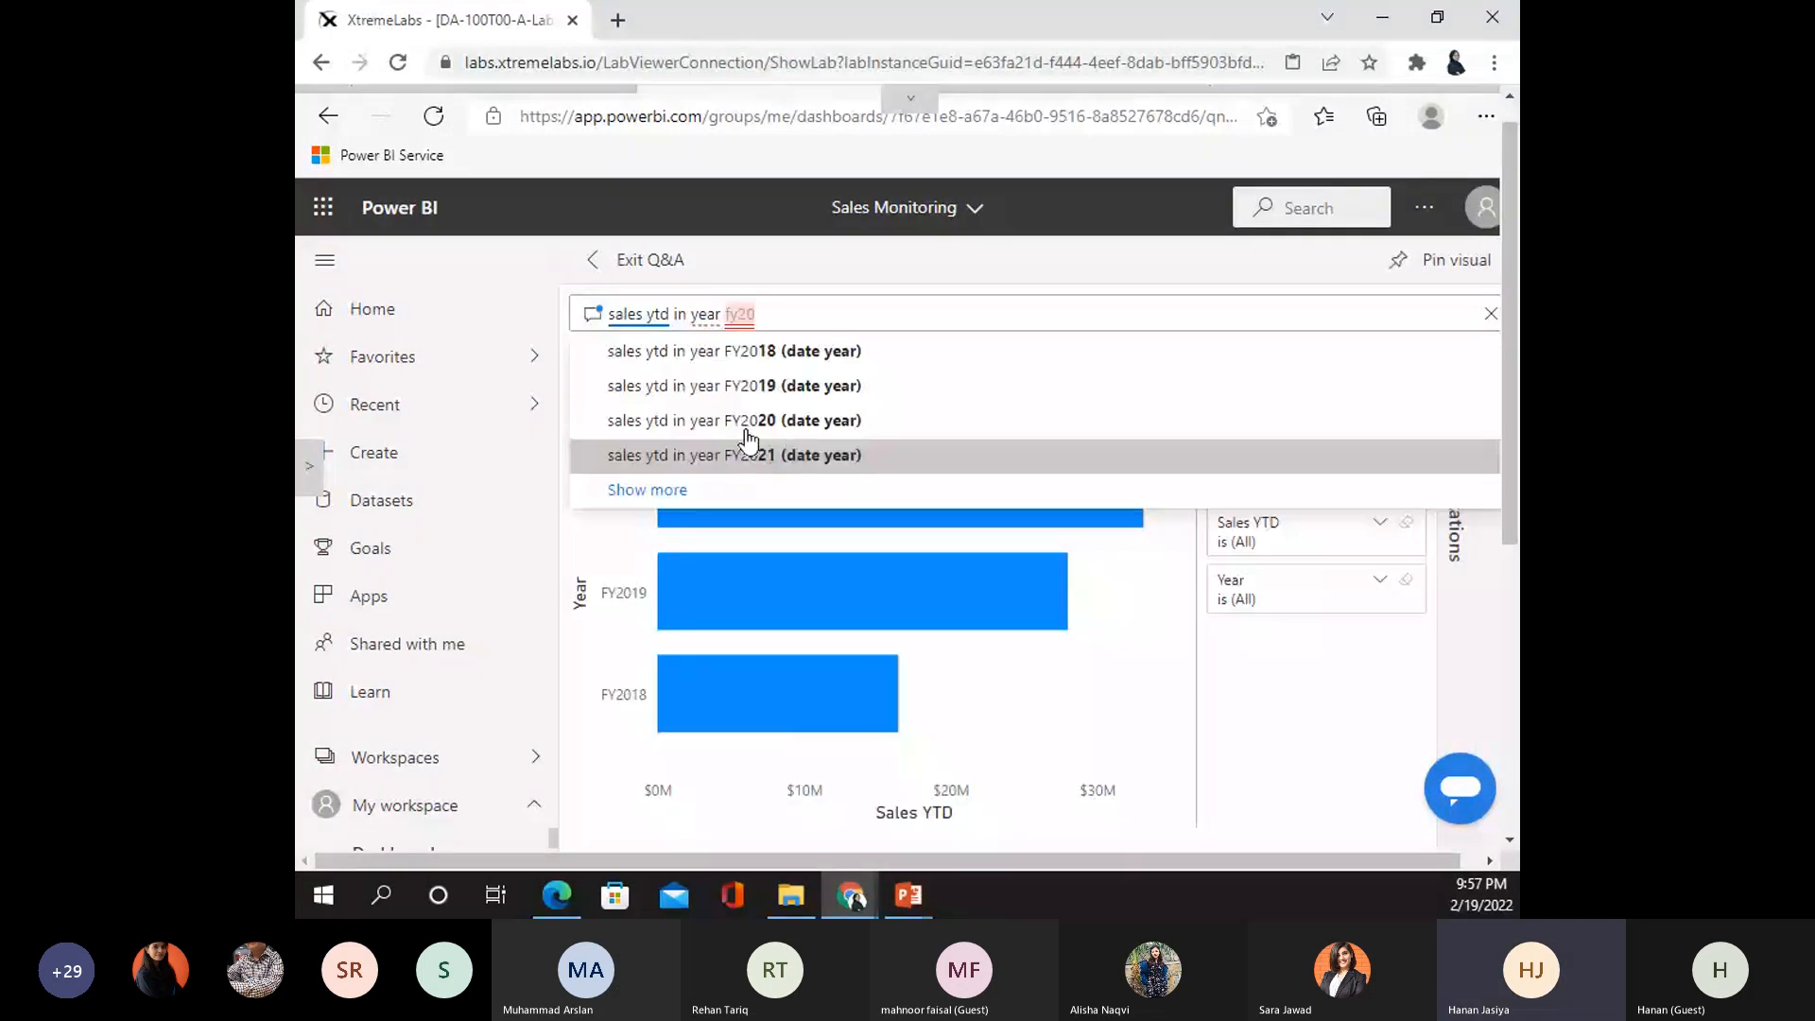
pyautogui.click(747, 427)
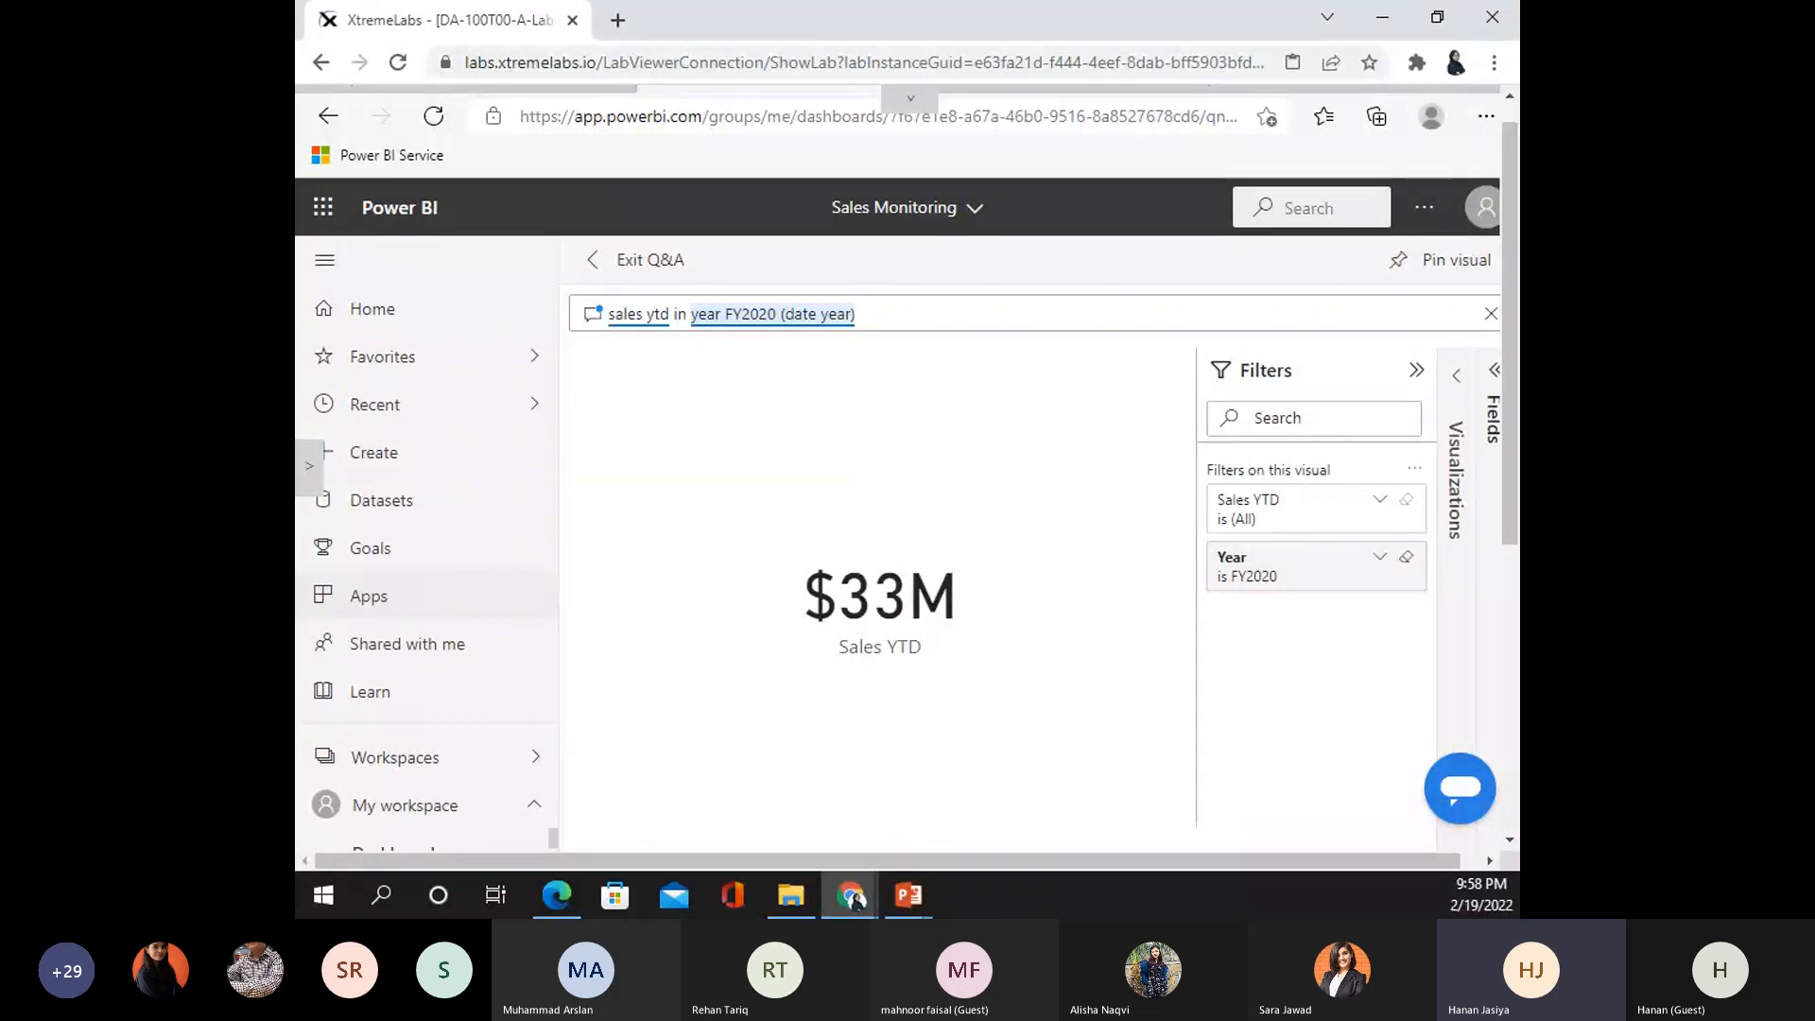
# - Pin the $33M Sales YTD card to the existing Sales Monitoring dashboard and go to it
pyautogui.click(1431, 261)
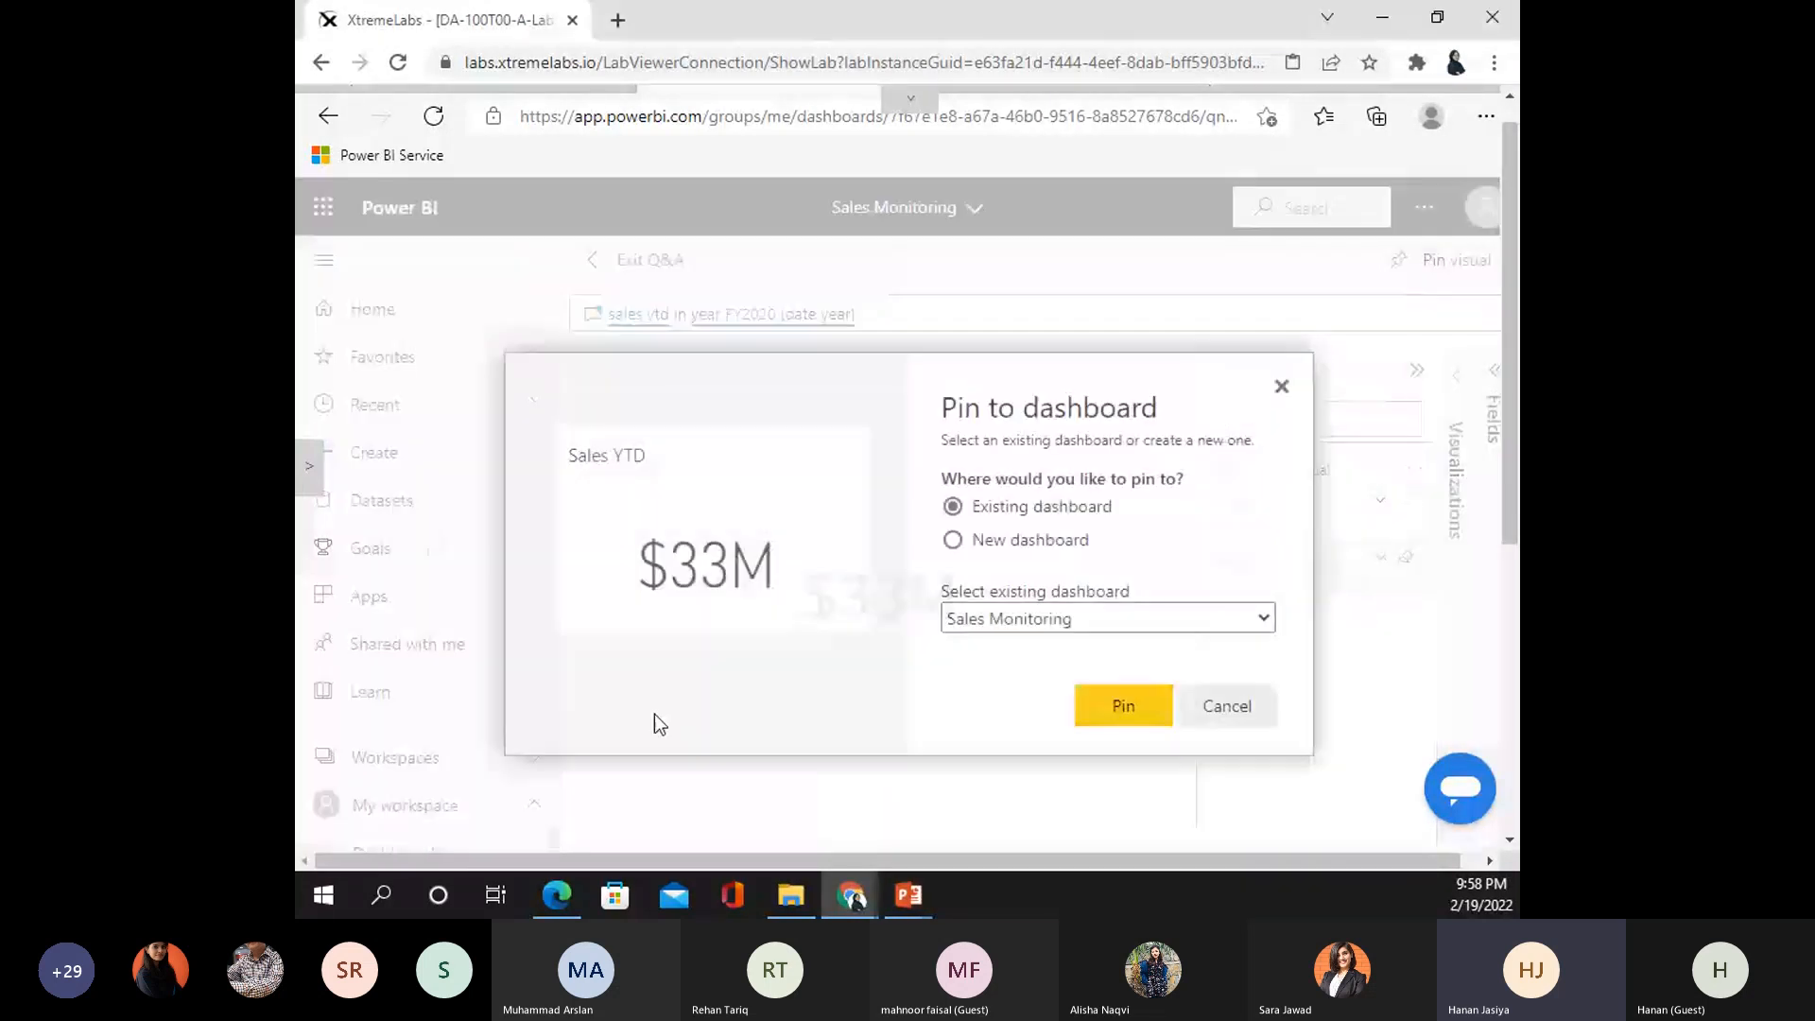
pyautogui.click(1121, 707)
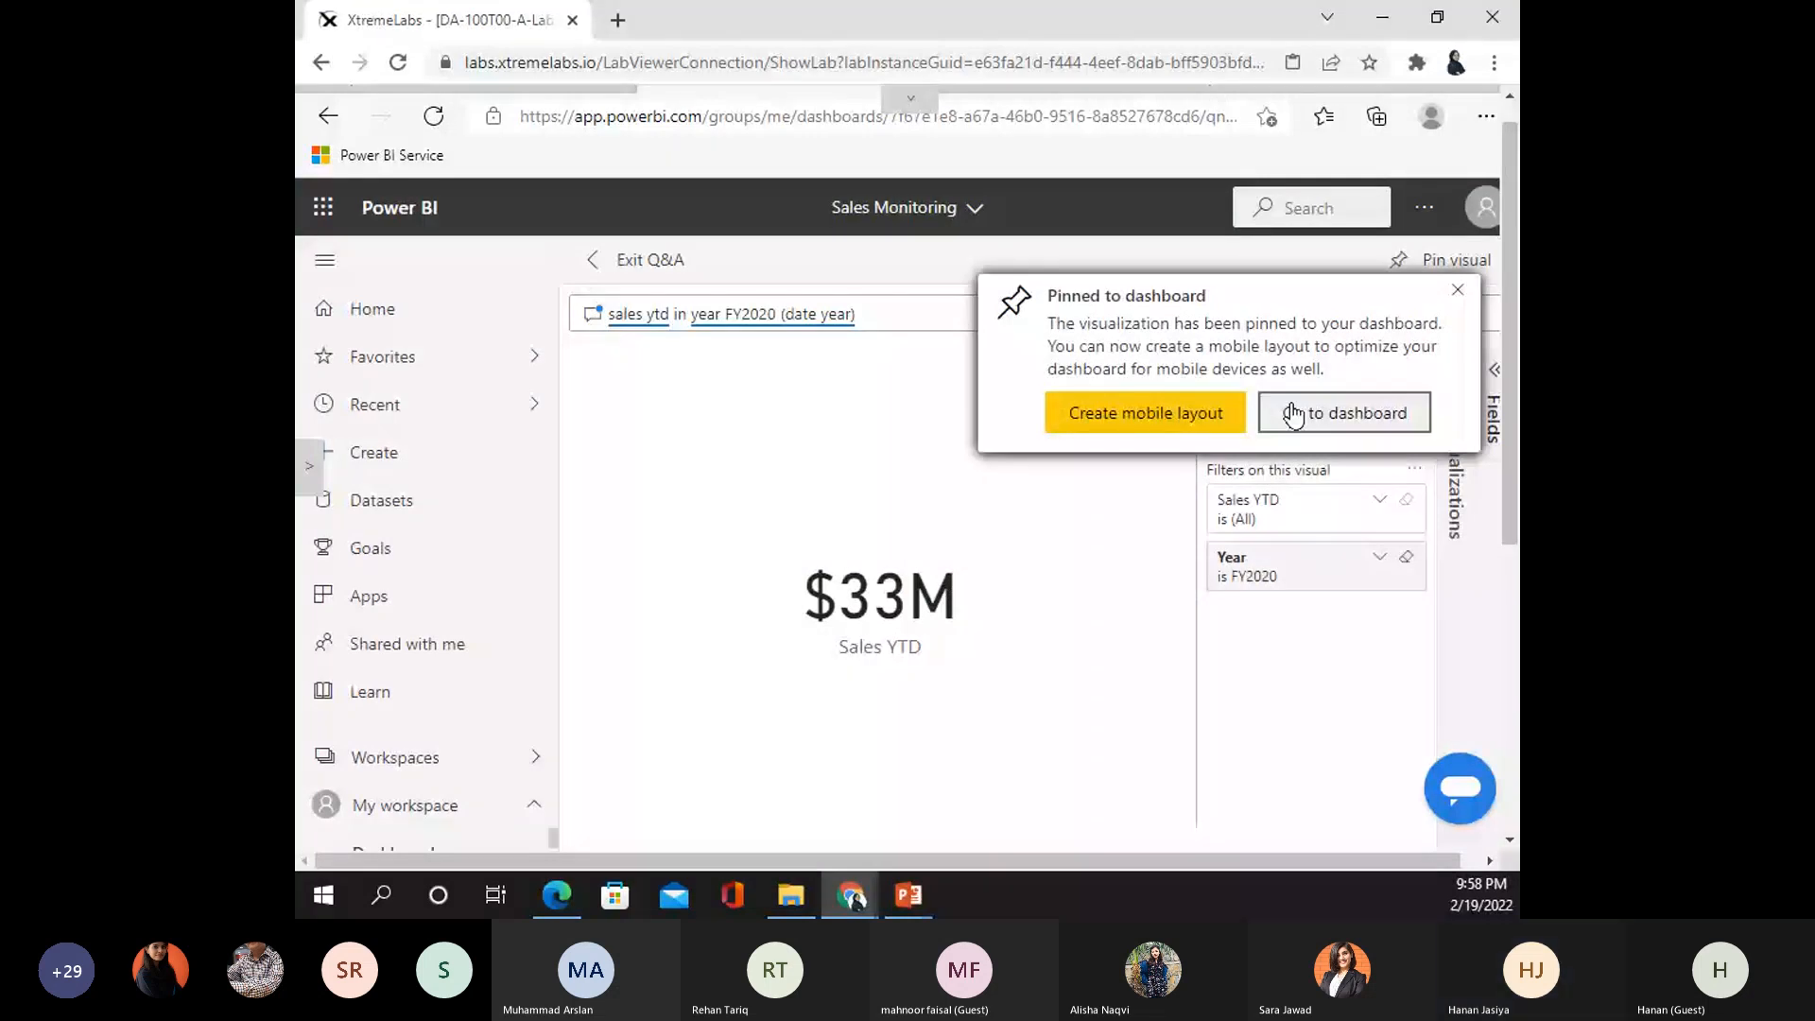
pyautogui.click(1292, 416)
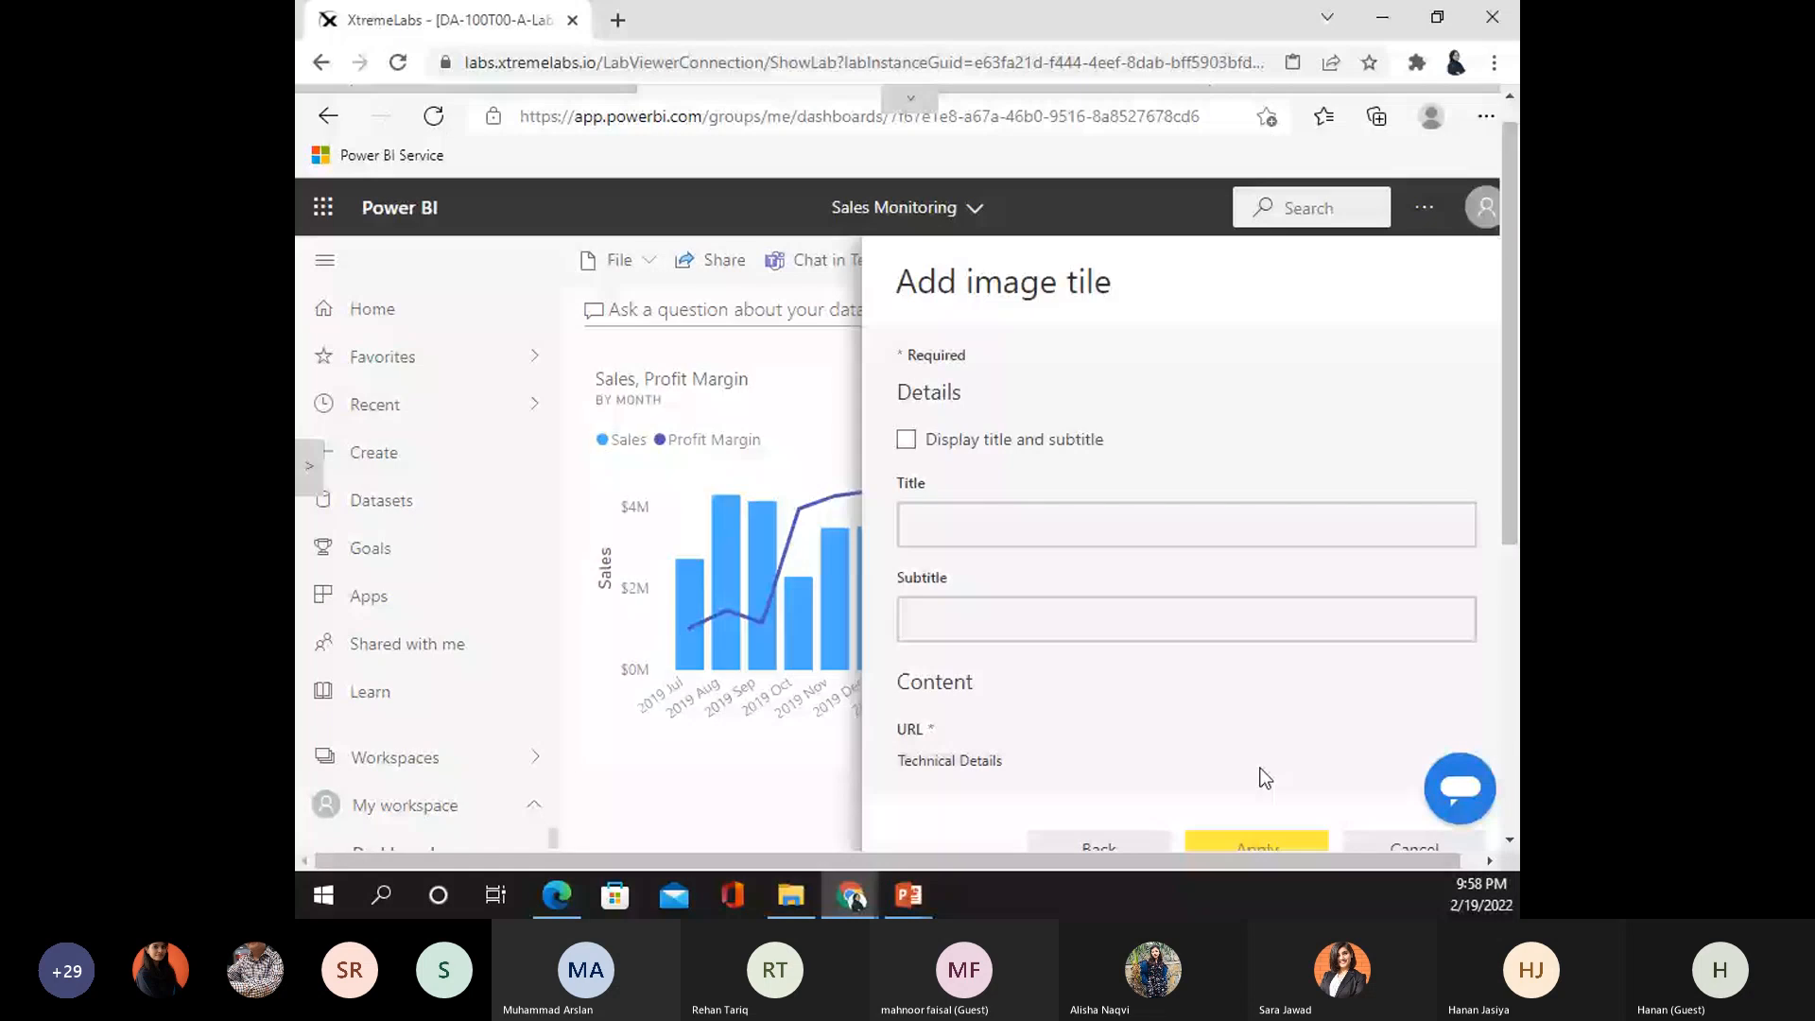
# - Cancel the Add image tile form without entering an image URL
pyautogui.scroll(-5, 1028, 698)
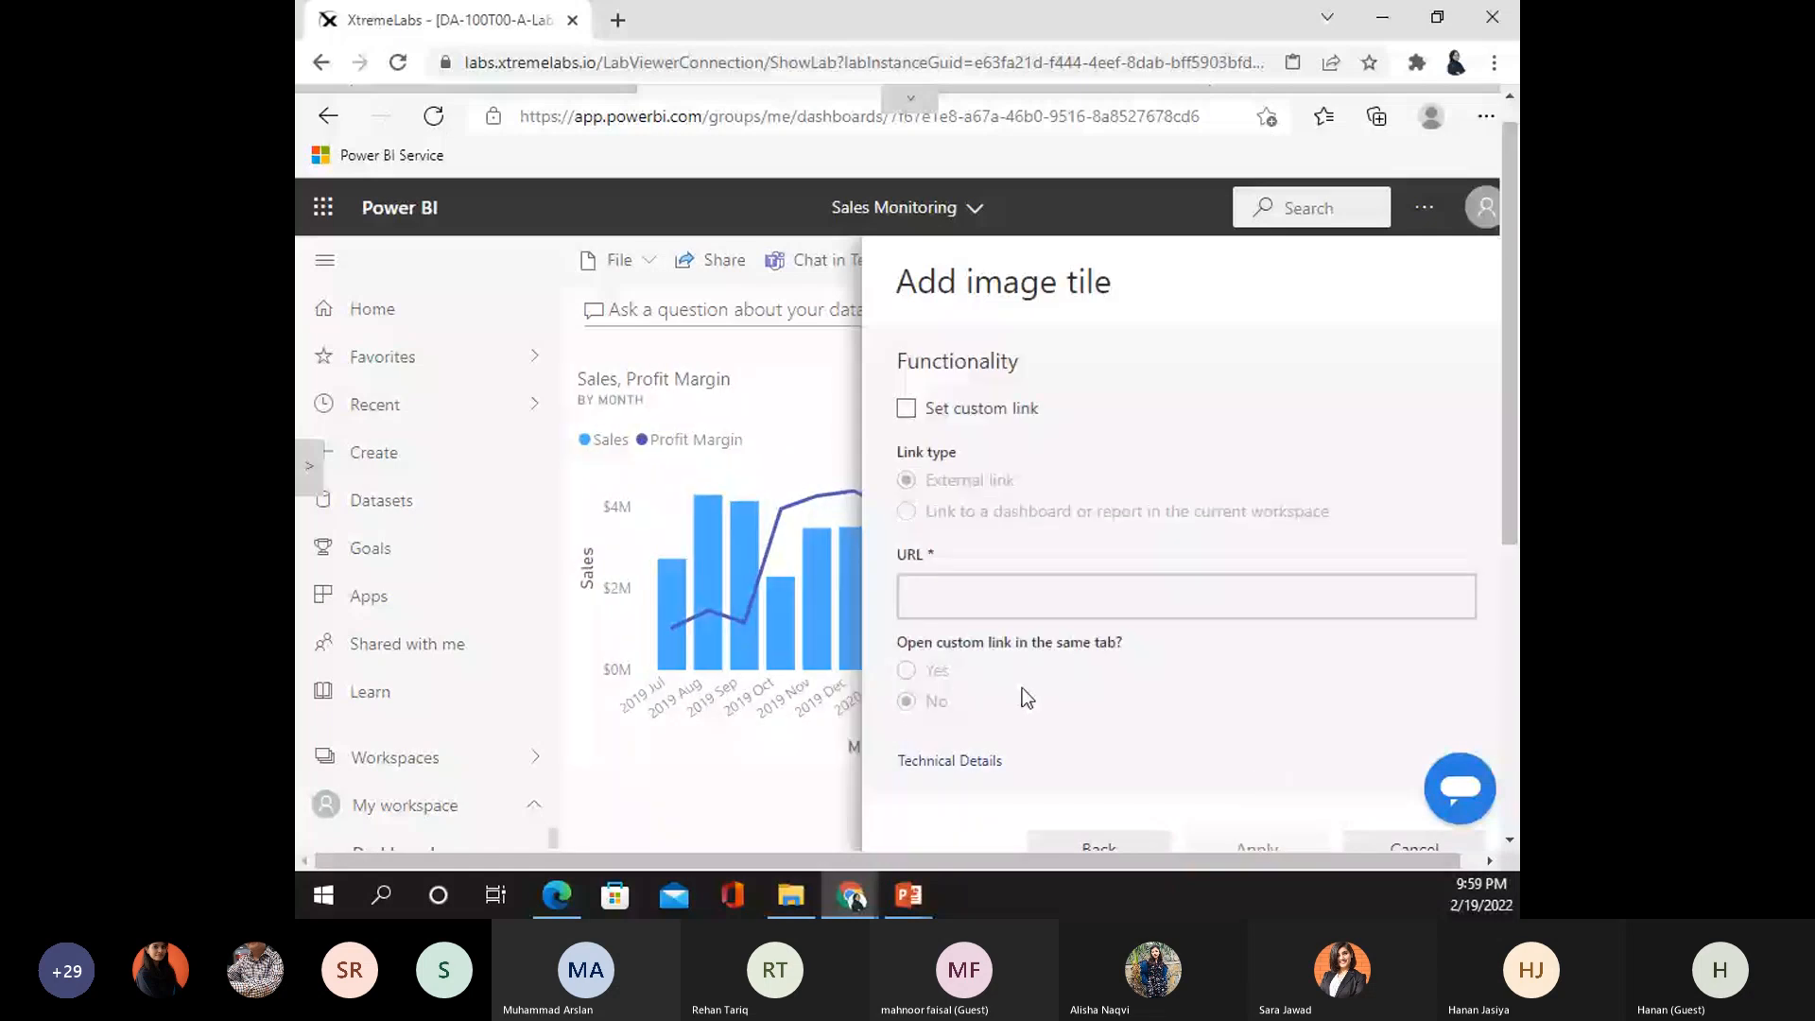
pyautogui.scroll(2, 1039, 662)
pyautogui.scroll(1, 1073, 621)
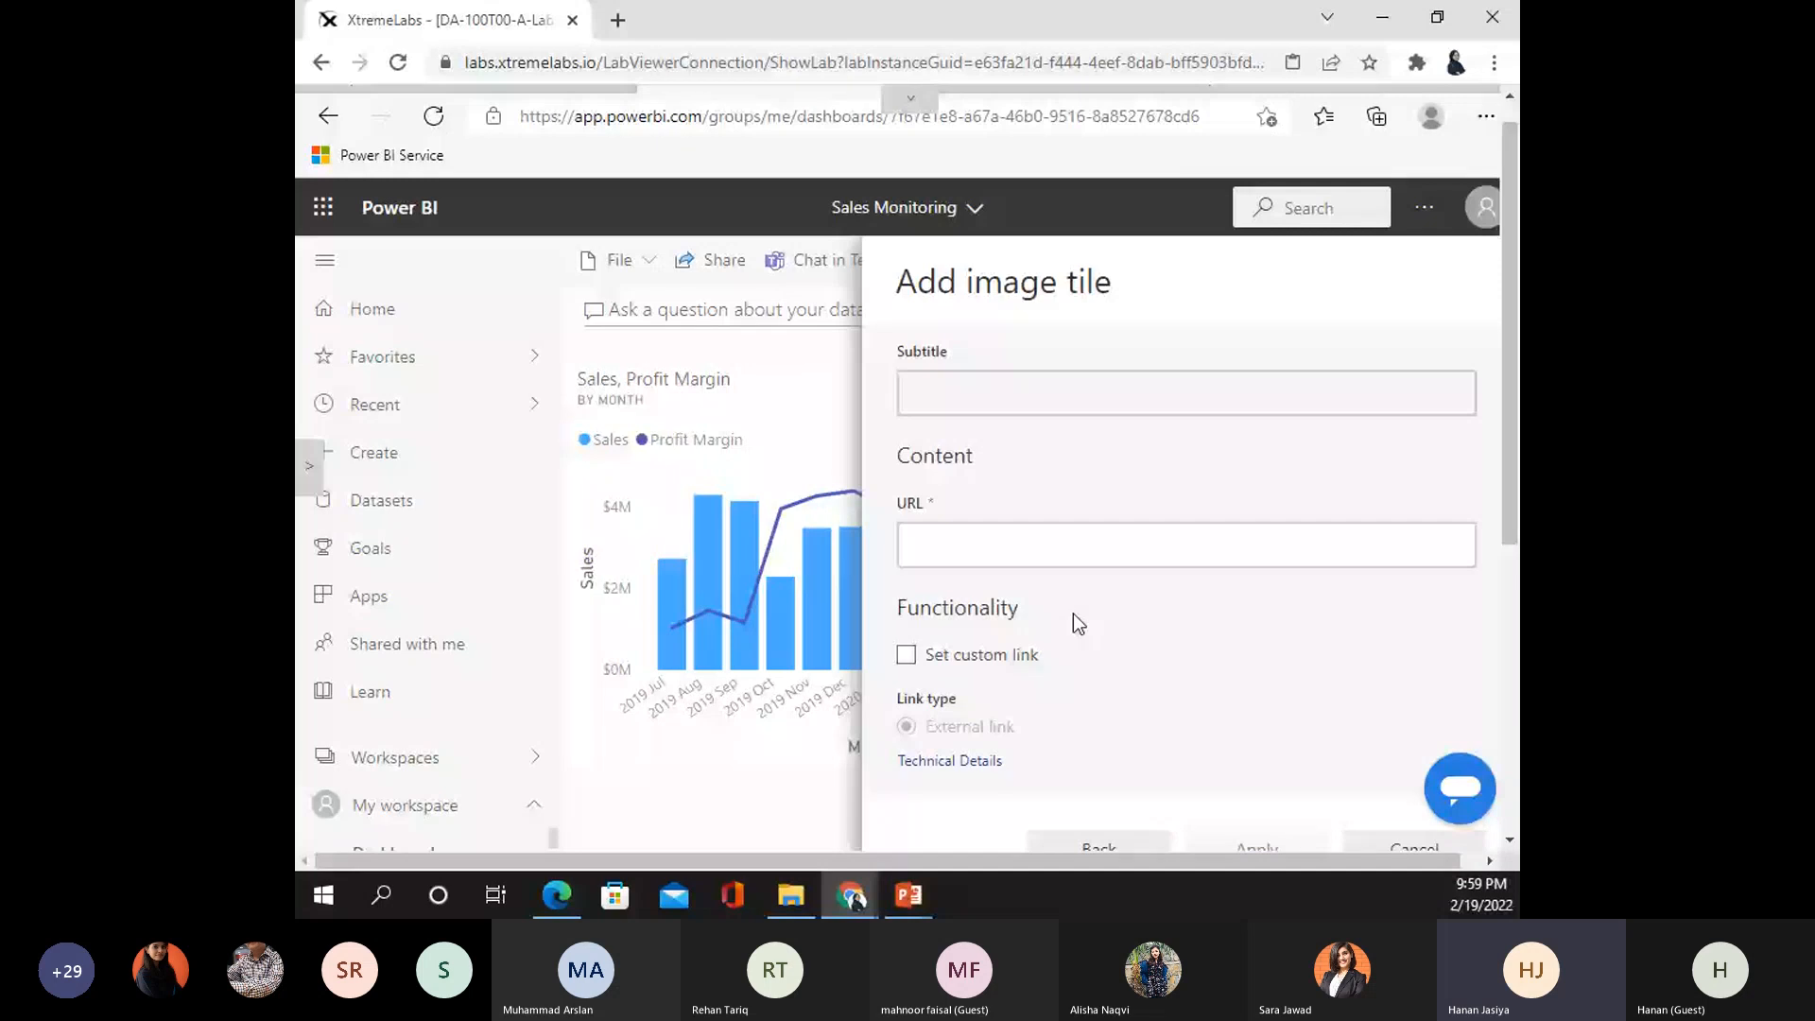
pyautogui.scroll(2, 1073, 614)
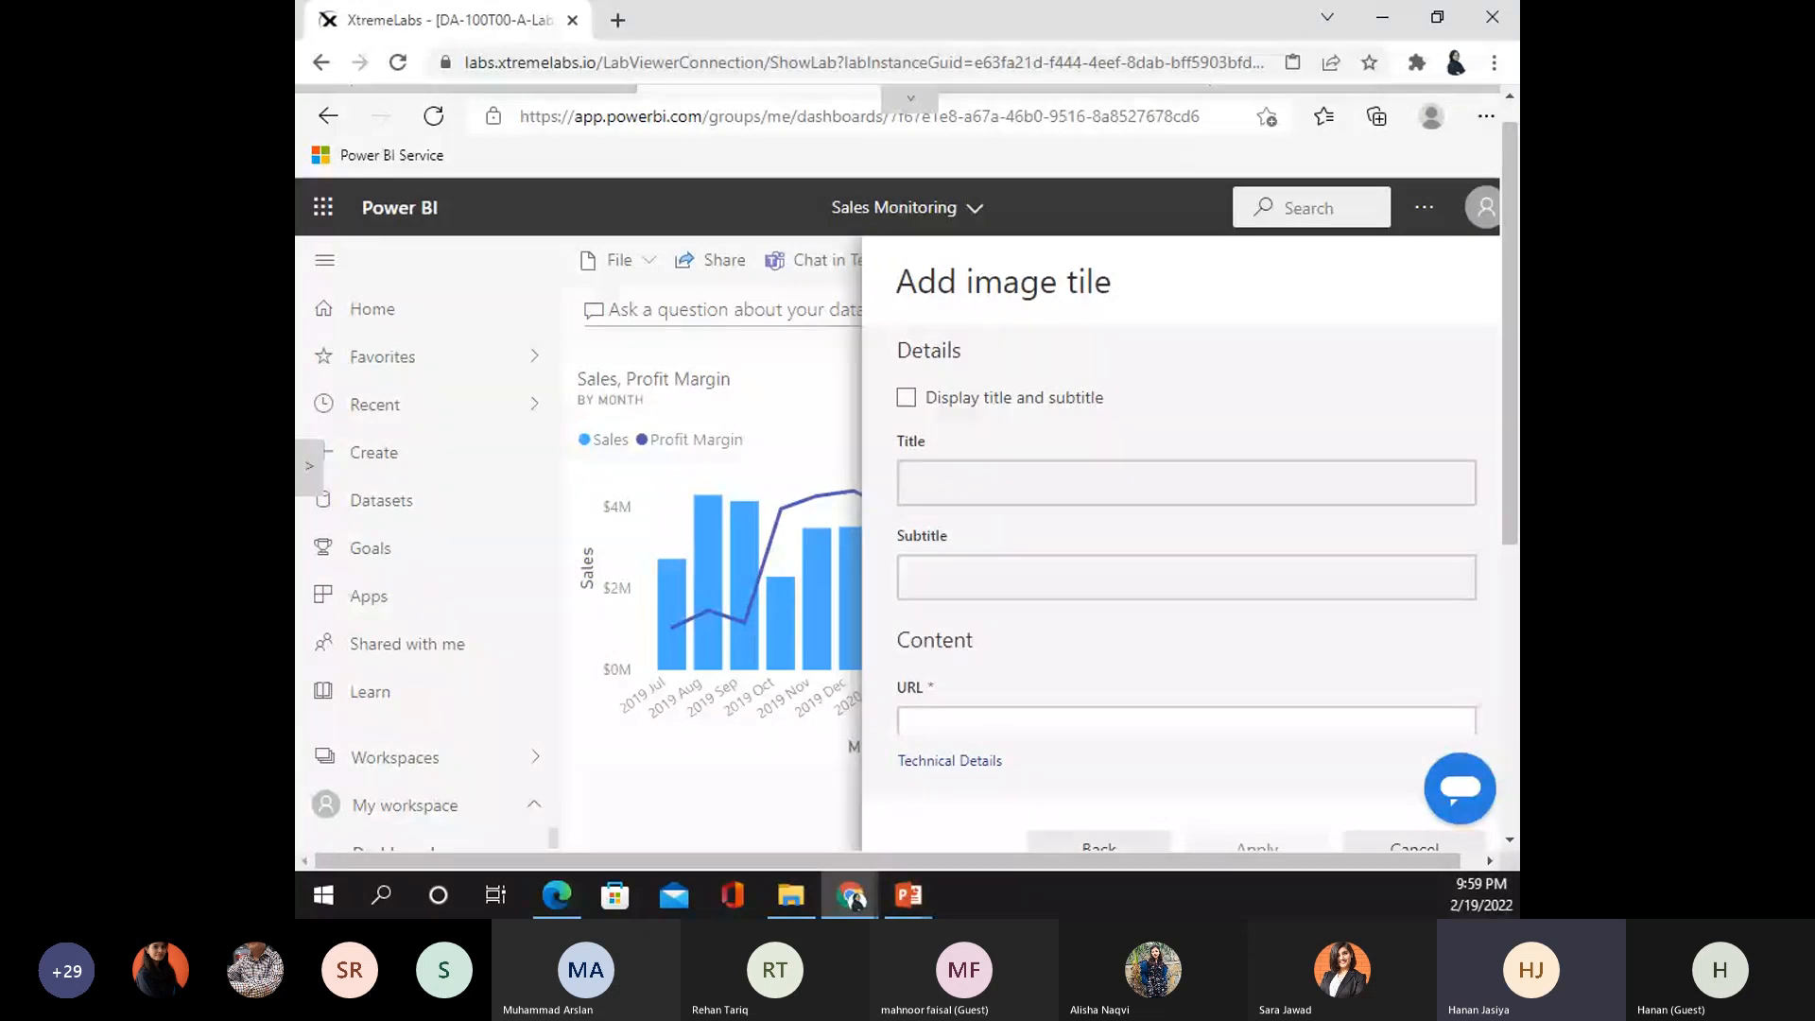
pyautogui.hotkey('alt', 'Tab')
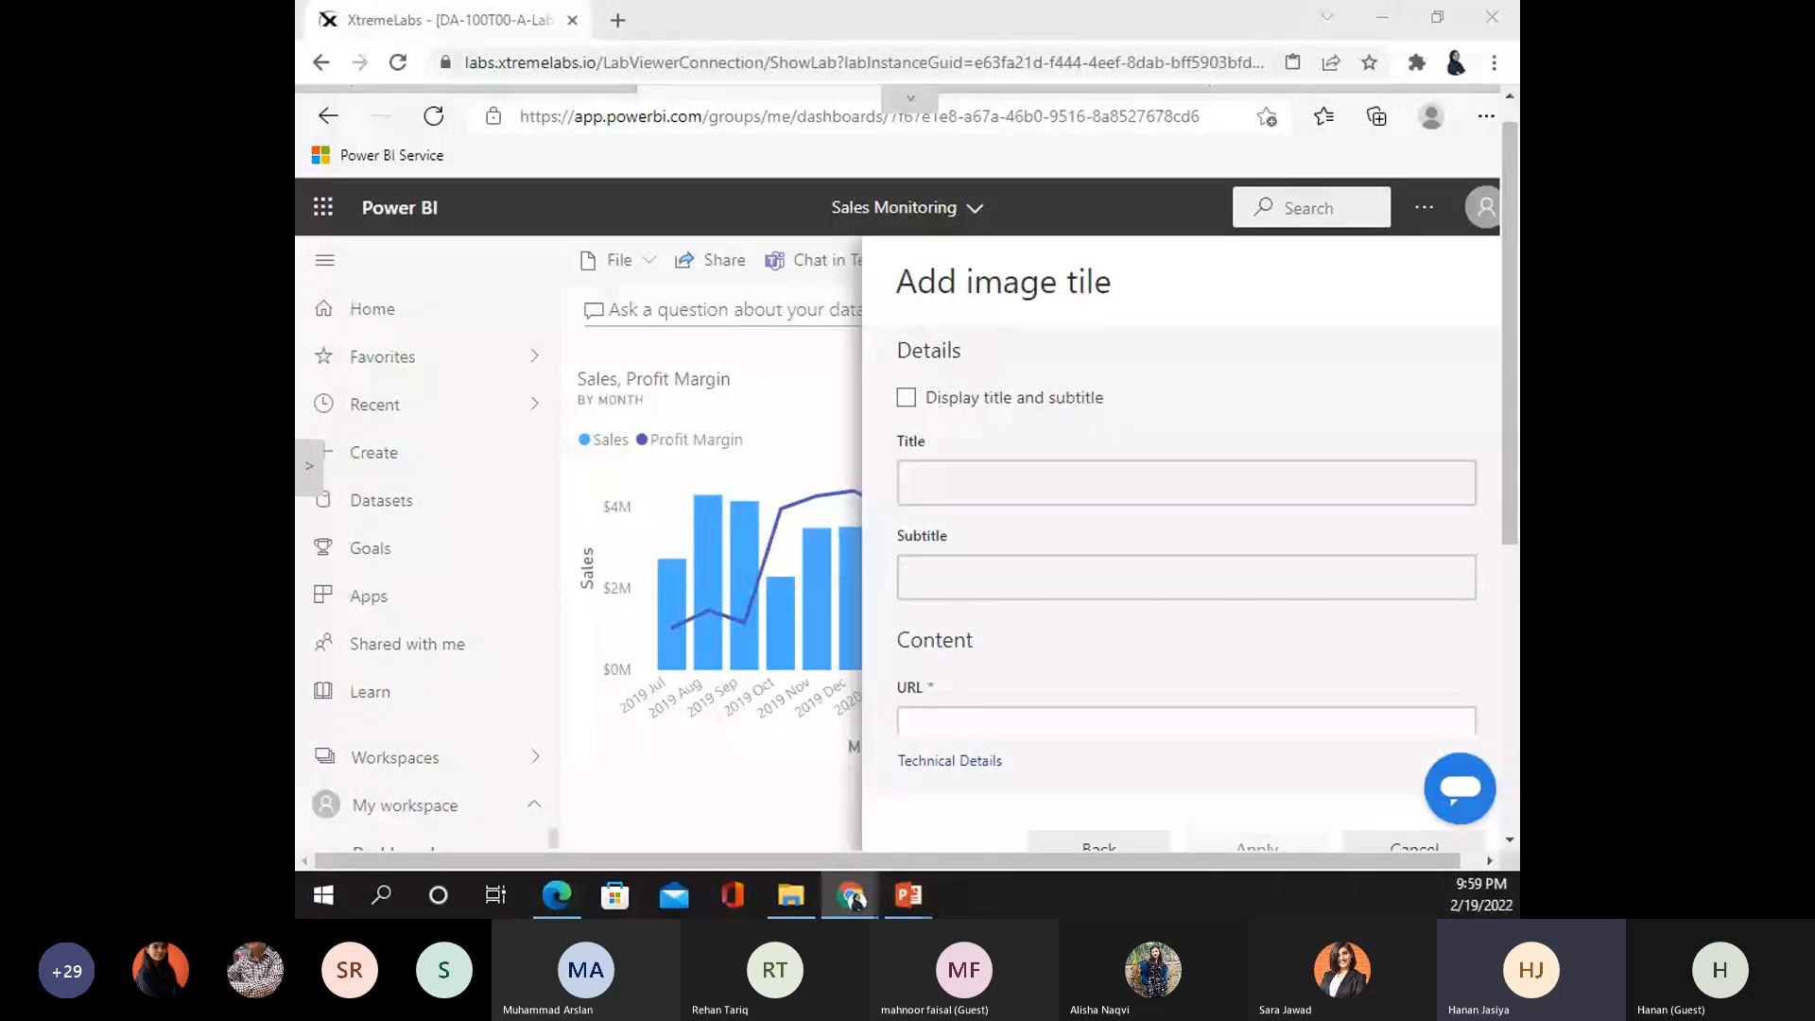
pyautogui.click(957, 728)
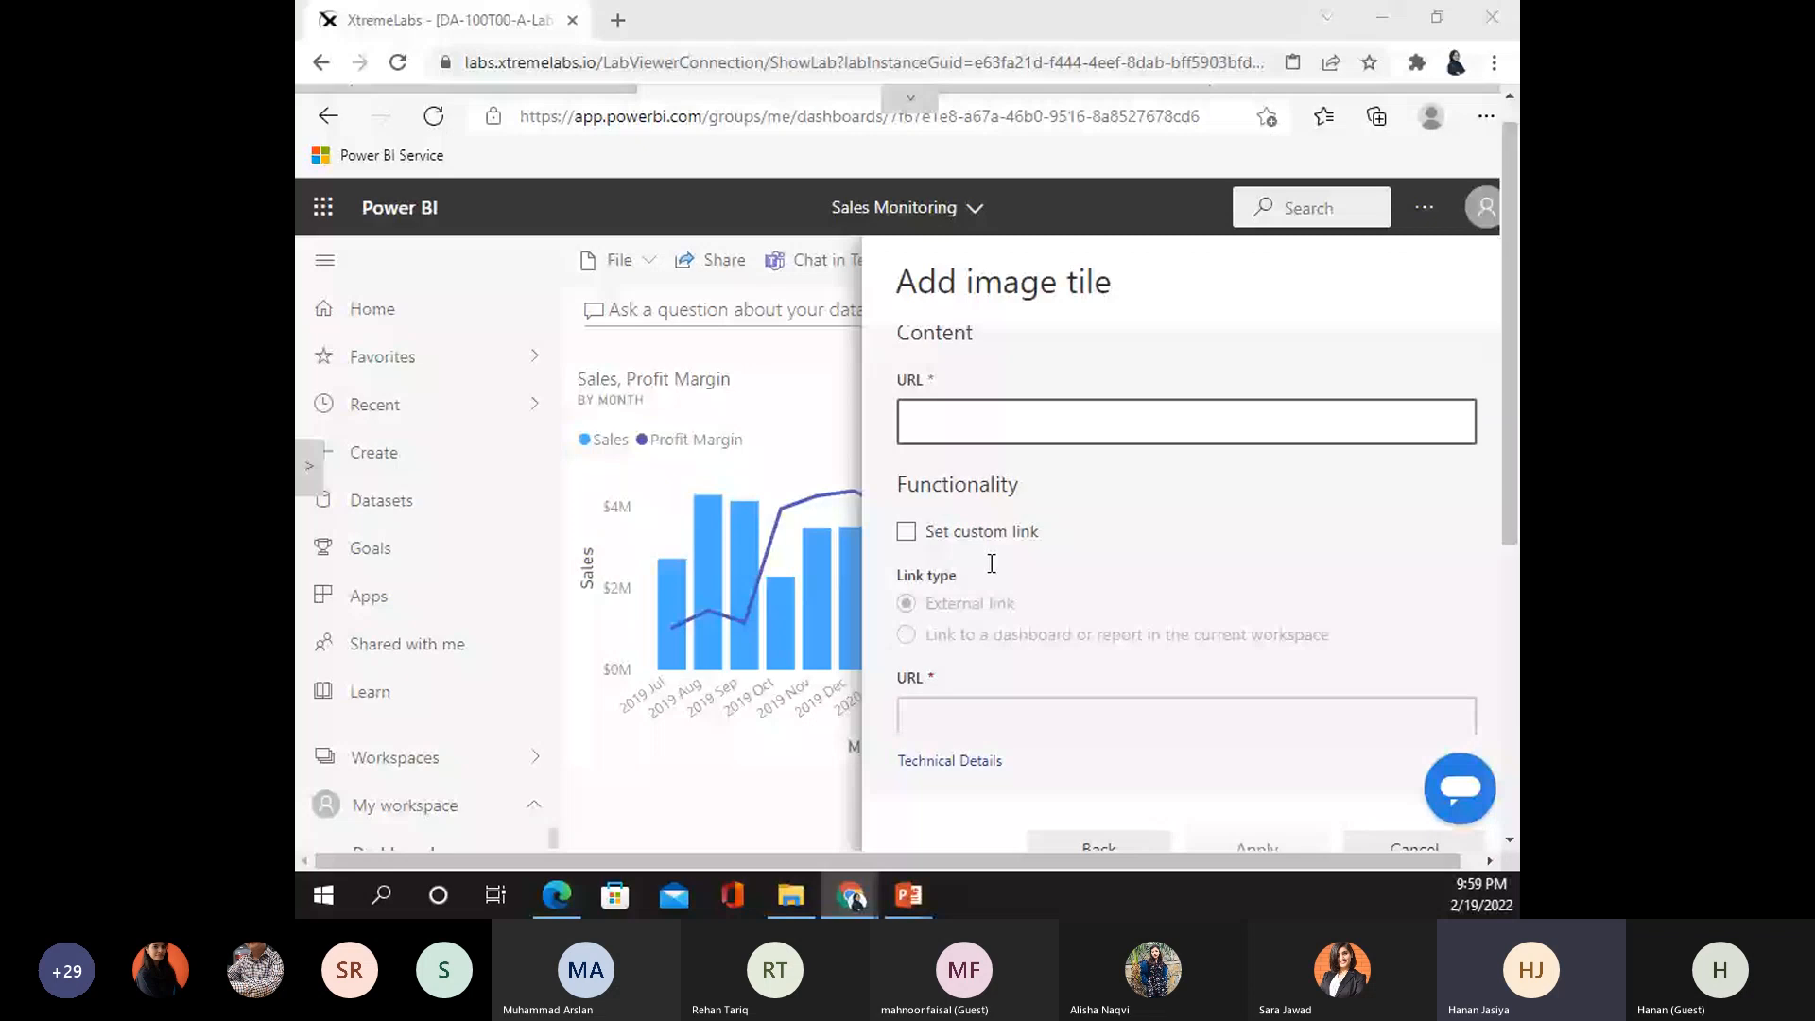
pyautogui.scroll(-2, 991, 564)
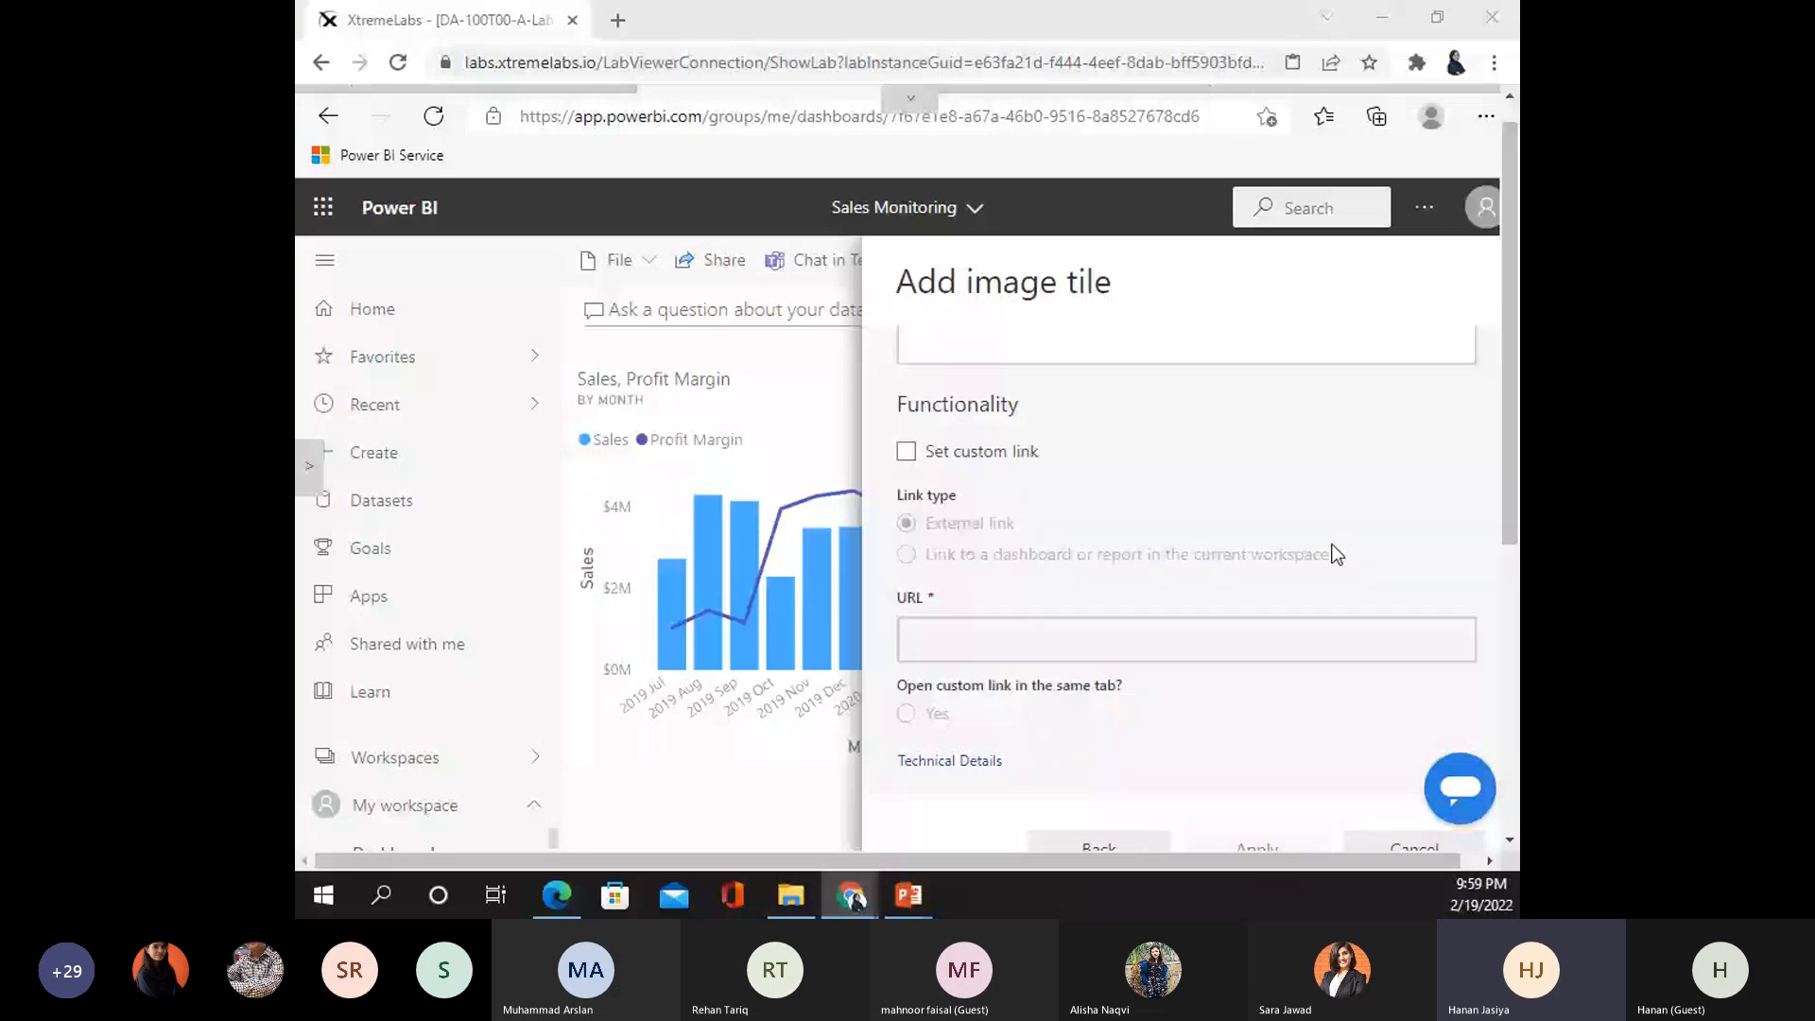
pyautogui.click(1413, 848)
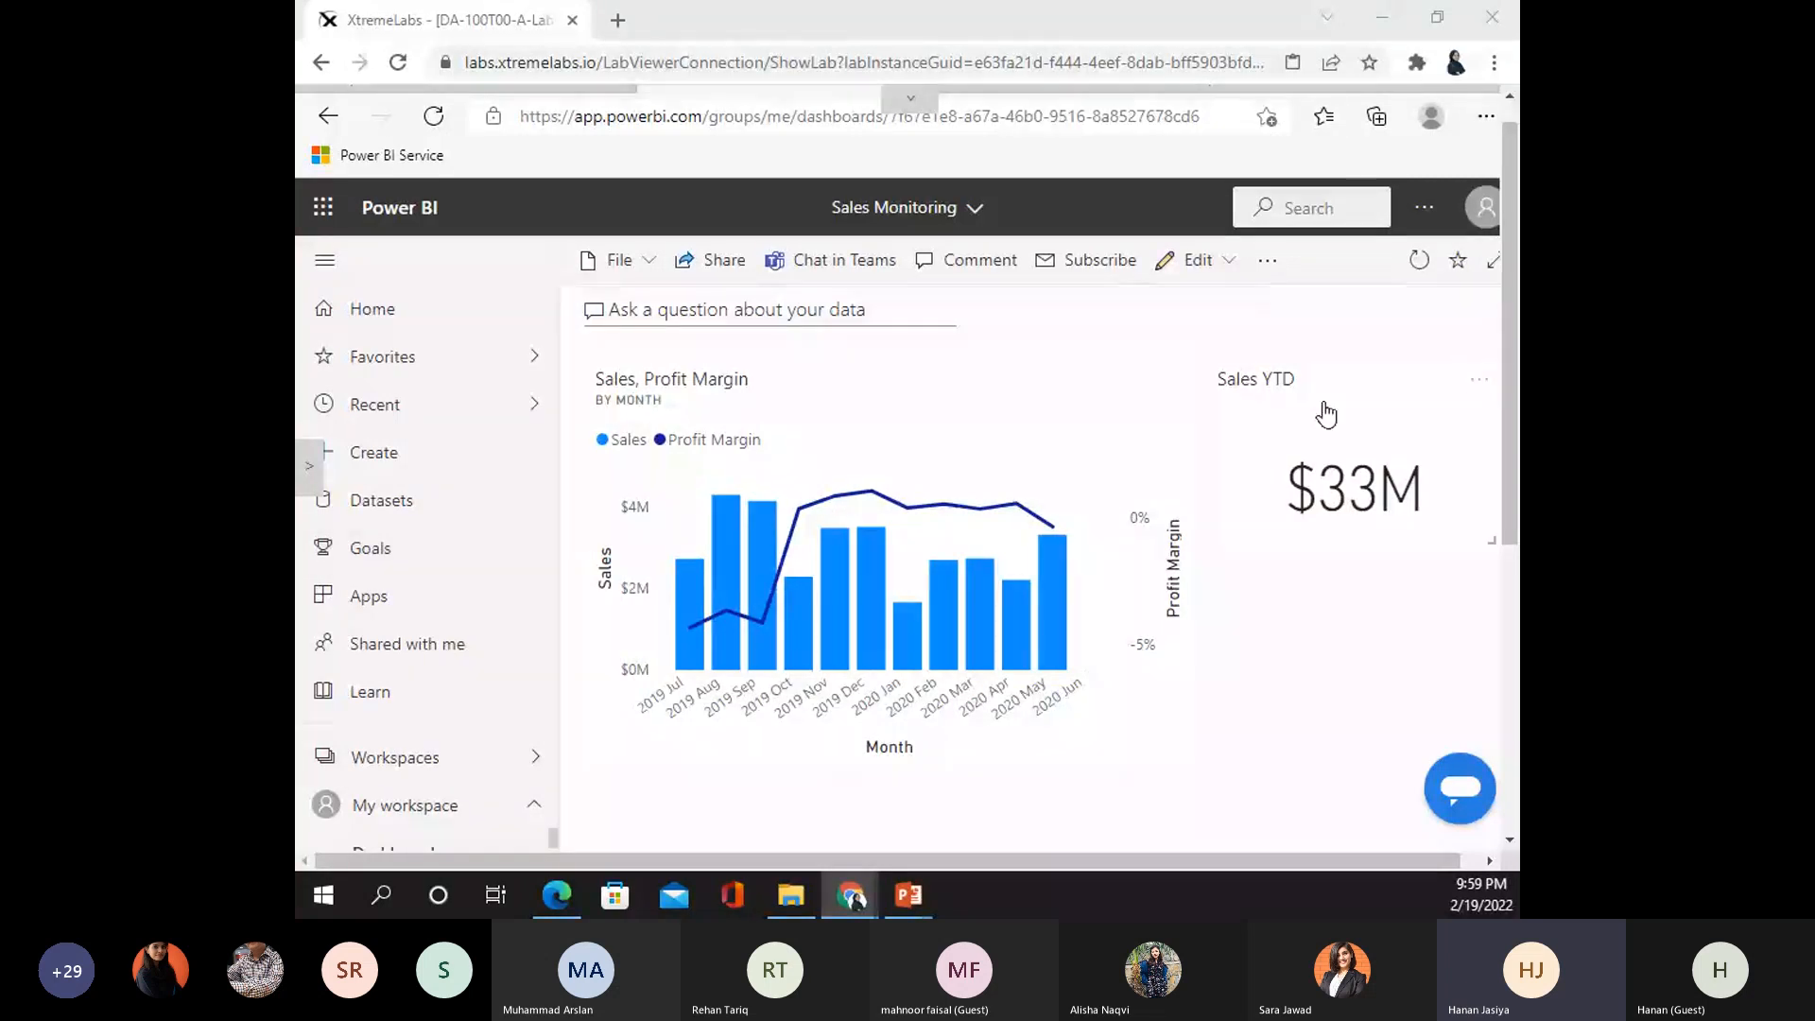
# - Give the Sales YTD tile the subtitle 'Fy2020' through its Edit details pane
pyautogui.click(1479, 383)
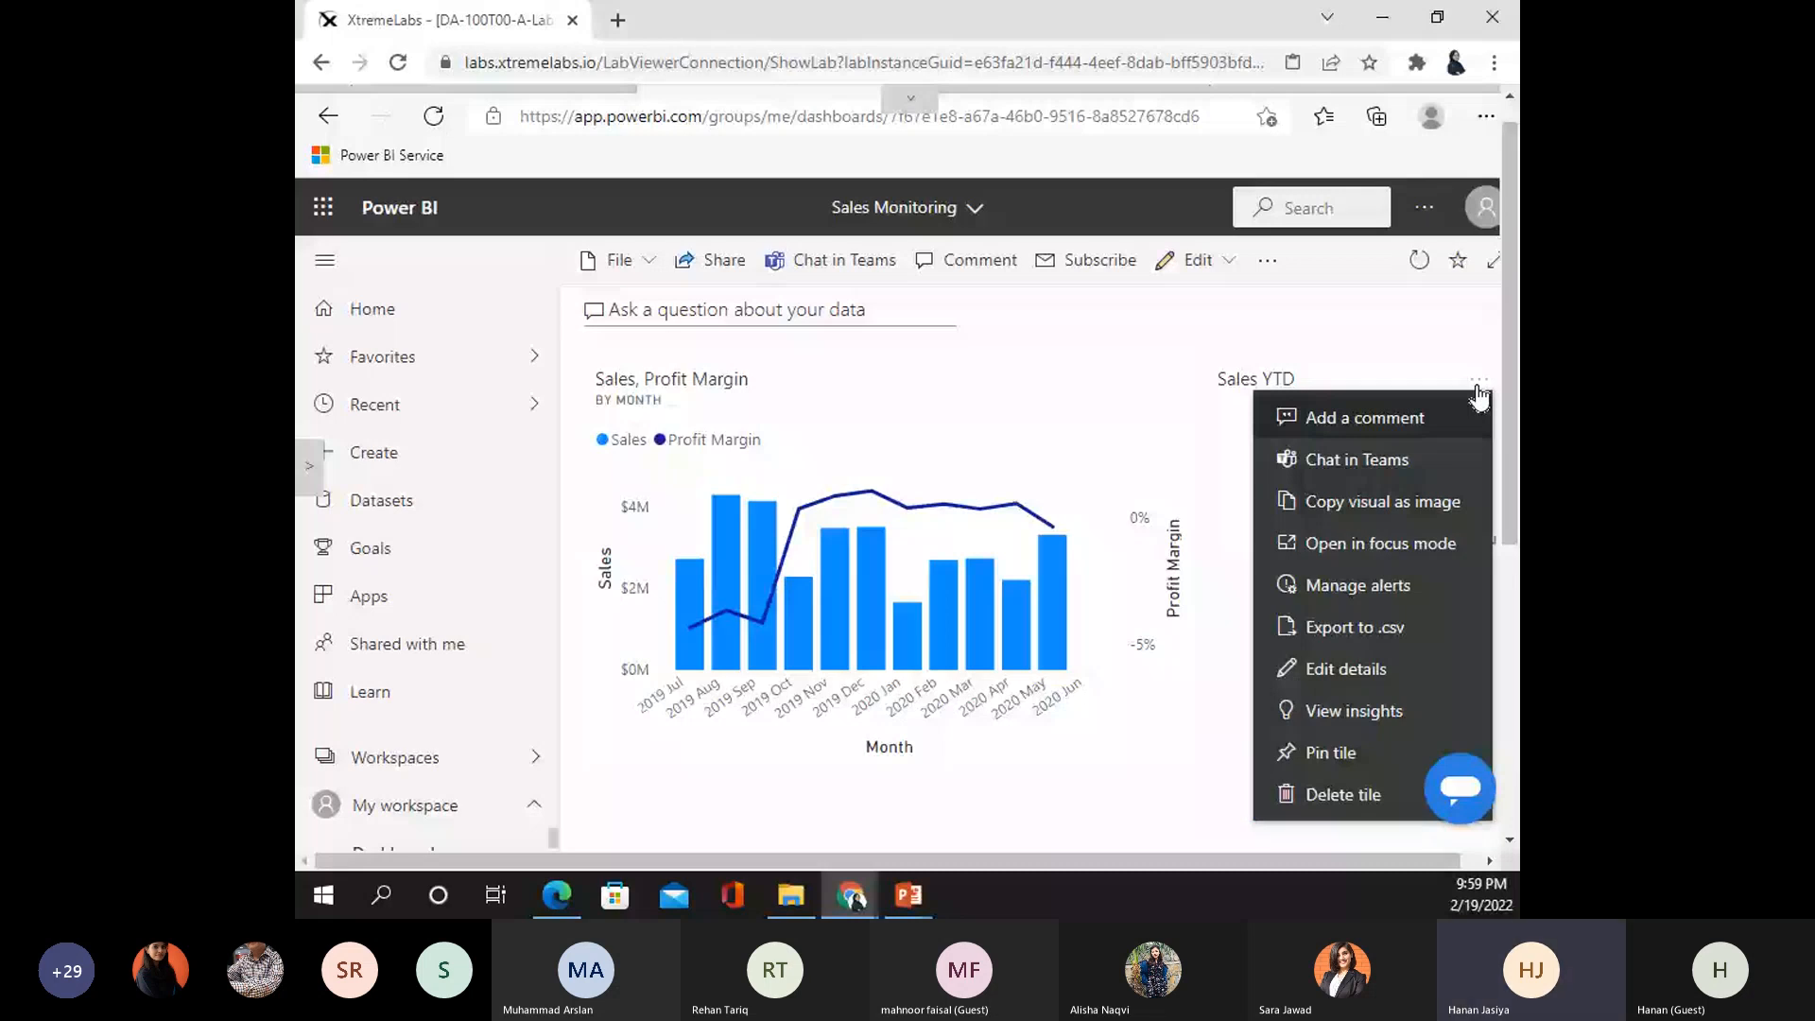
pyautogui.click(1344, 668)
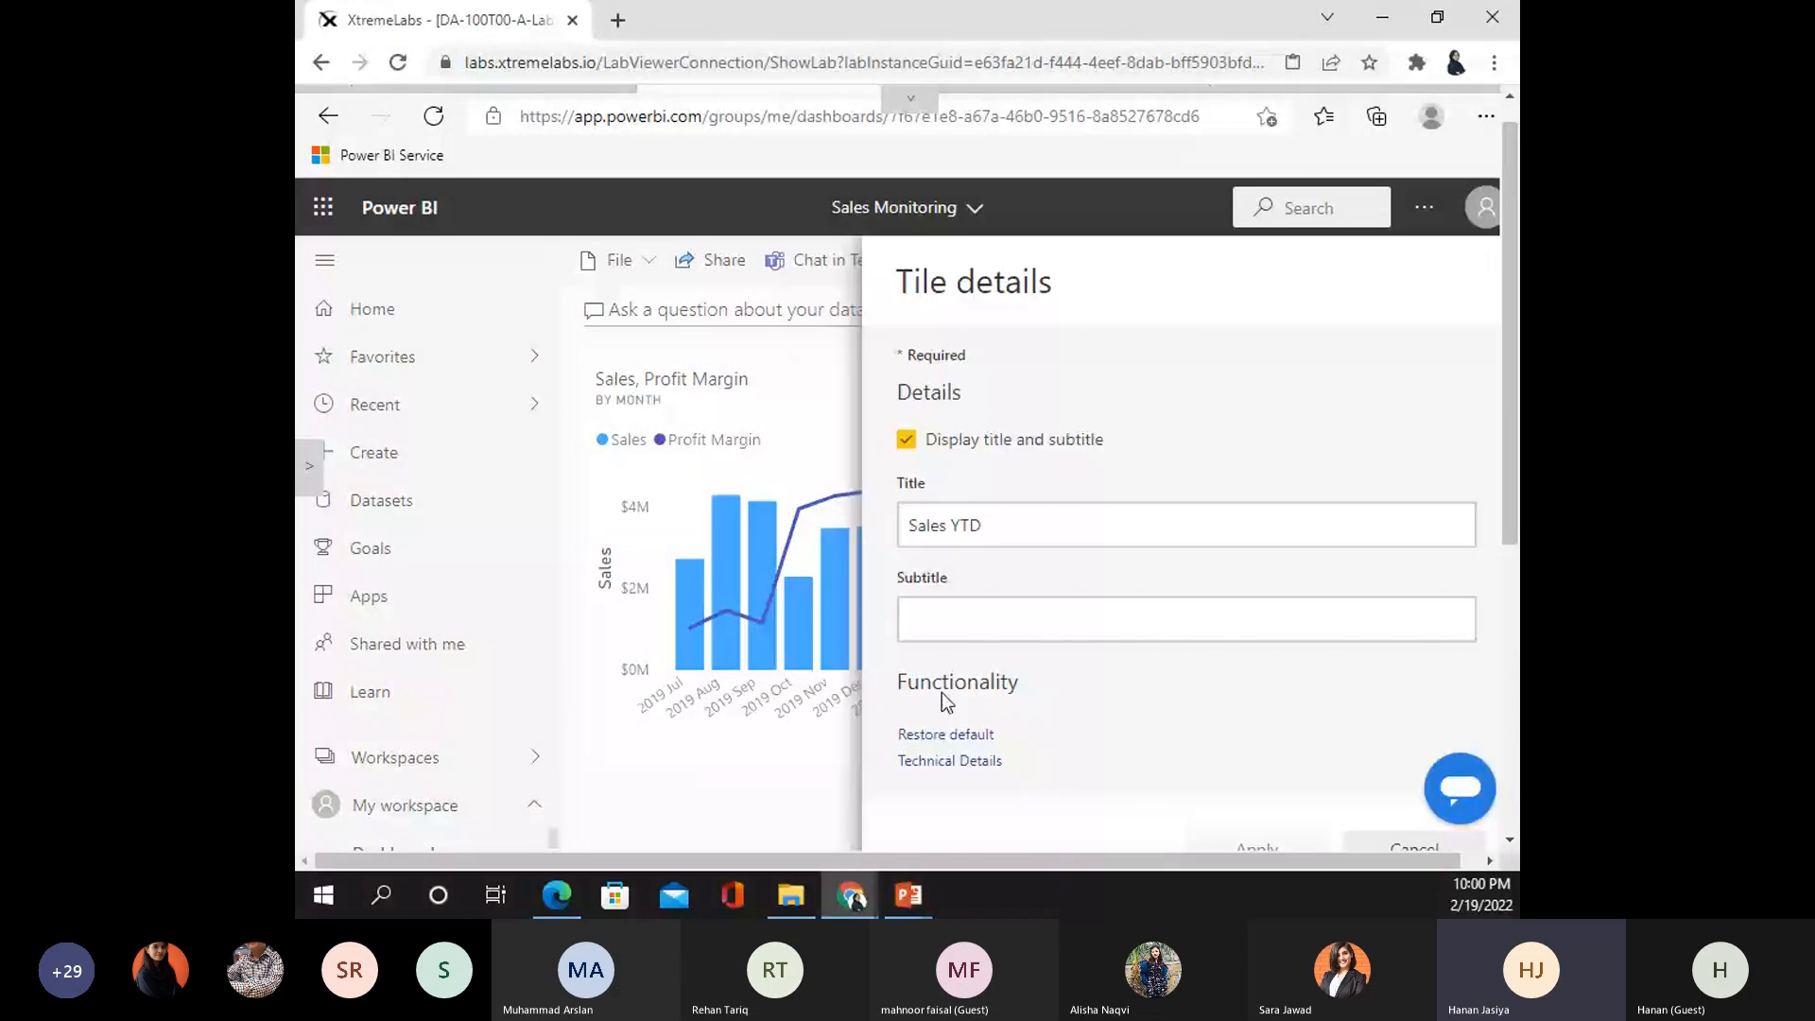
pyautogui.click(964, 632)
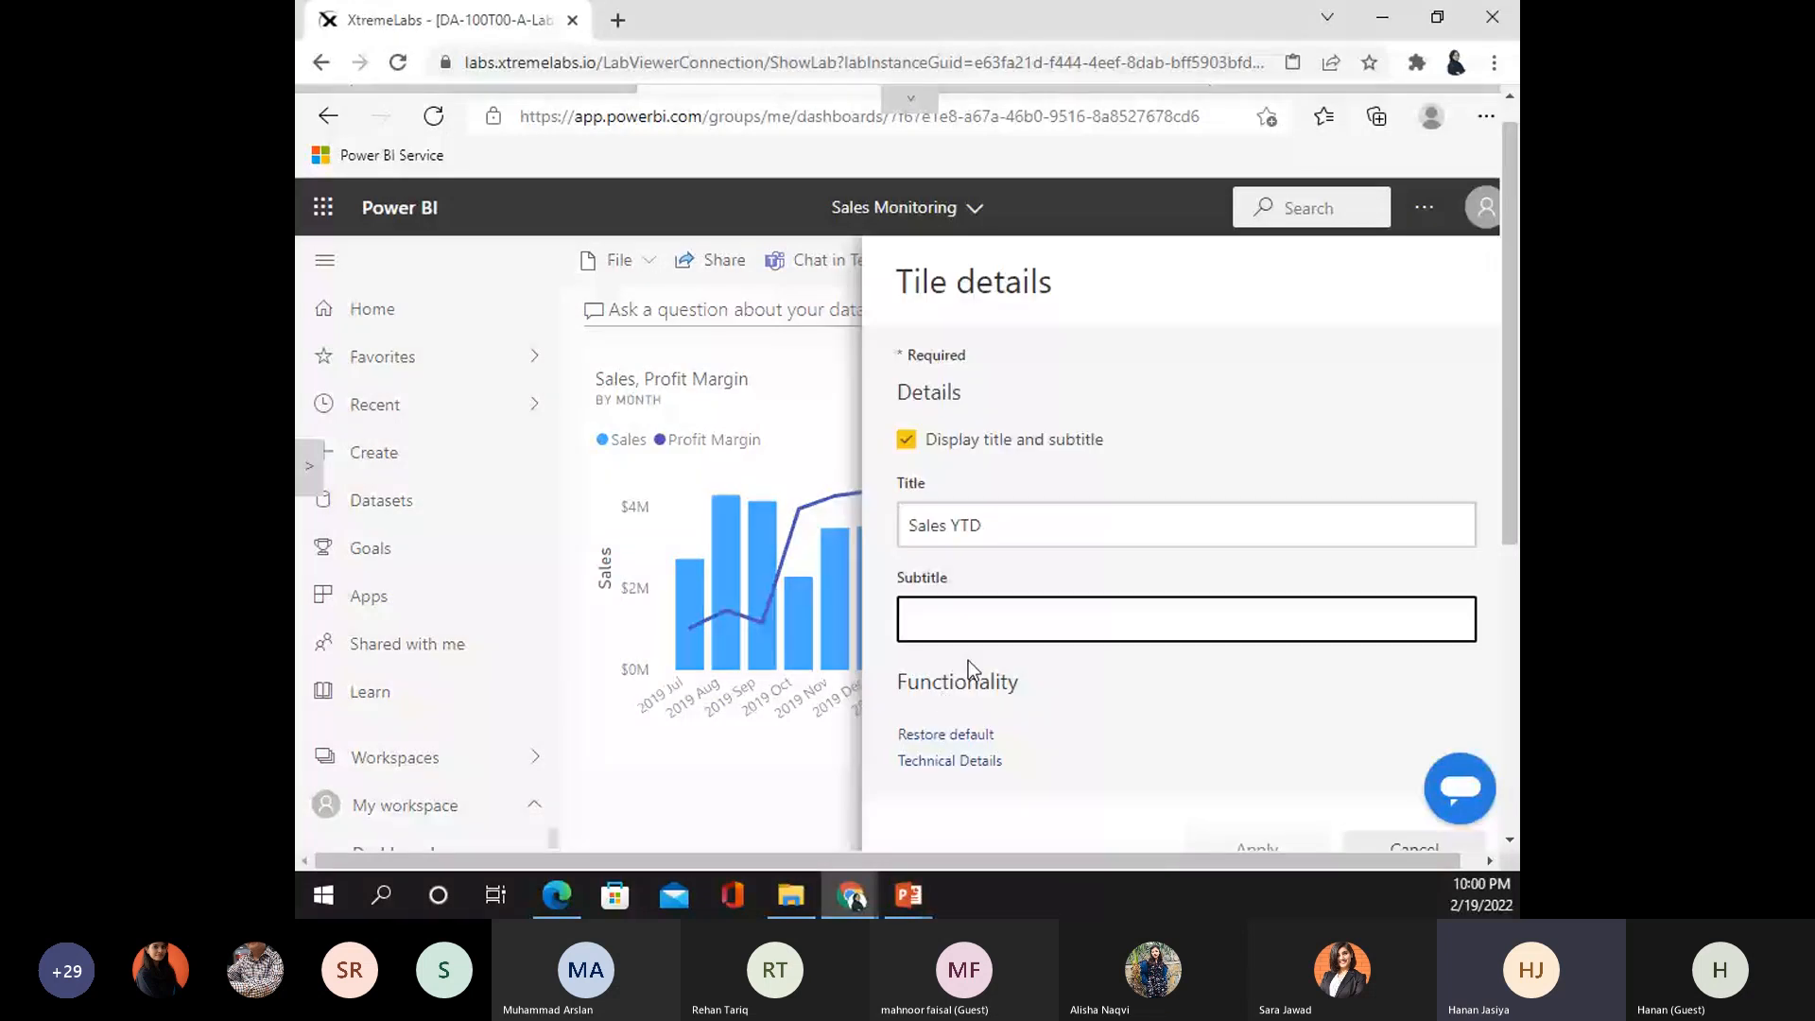
pyautogui.write('Fy2020')
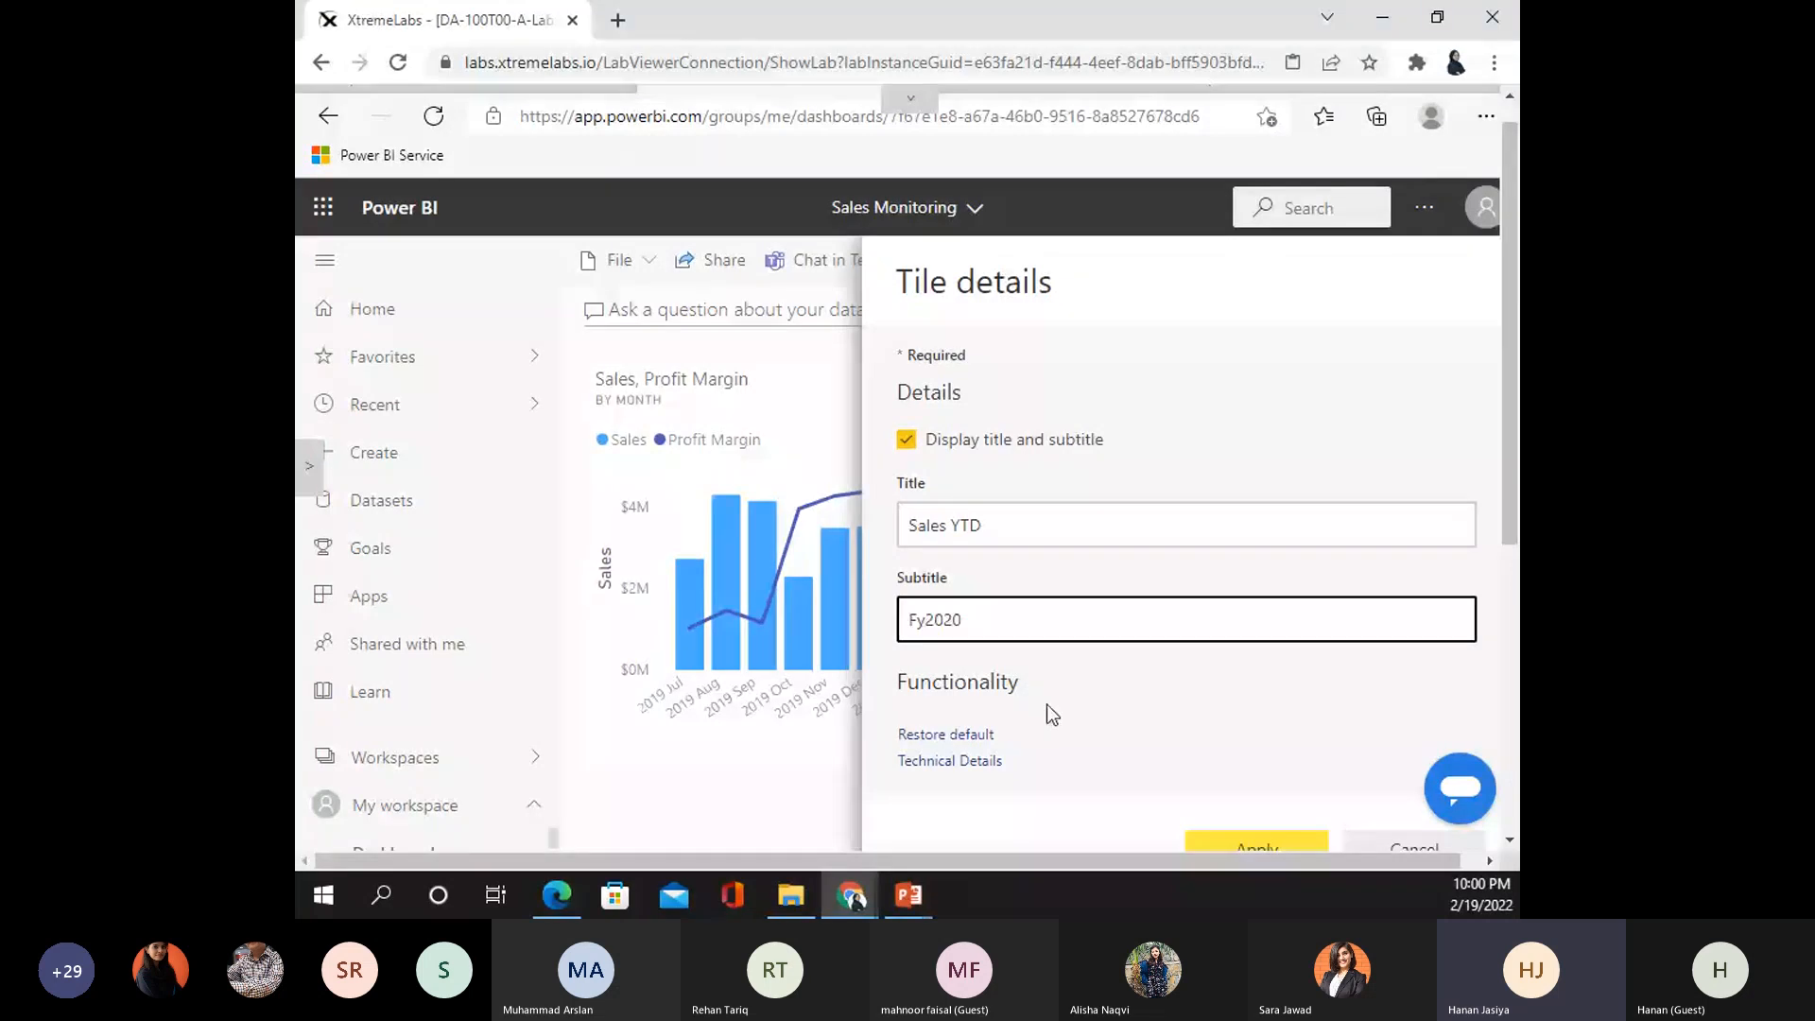
pyautogui.click(1293, 851)
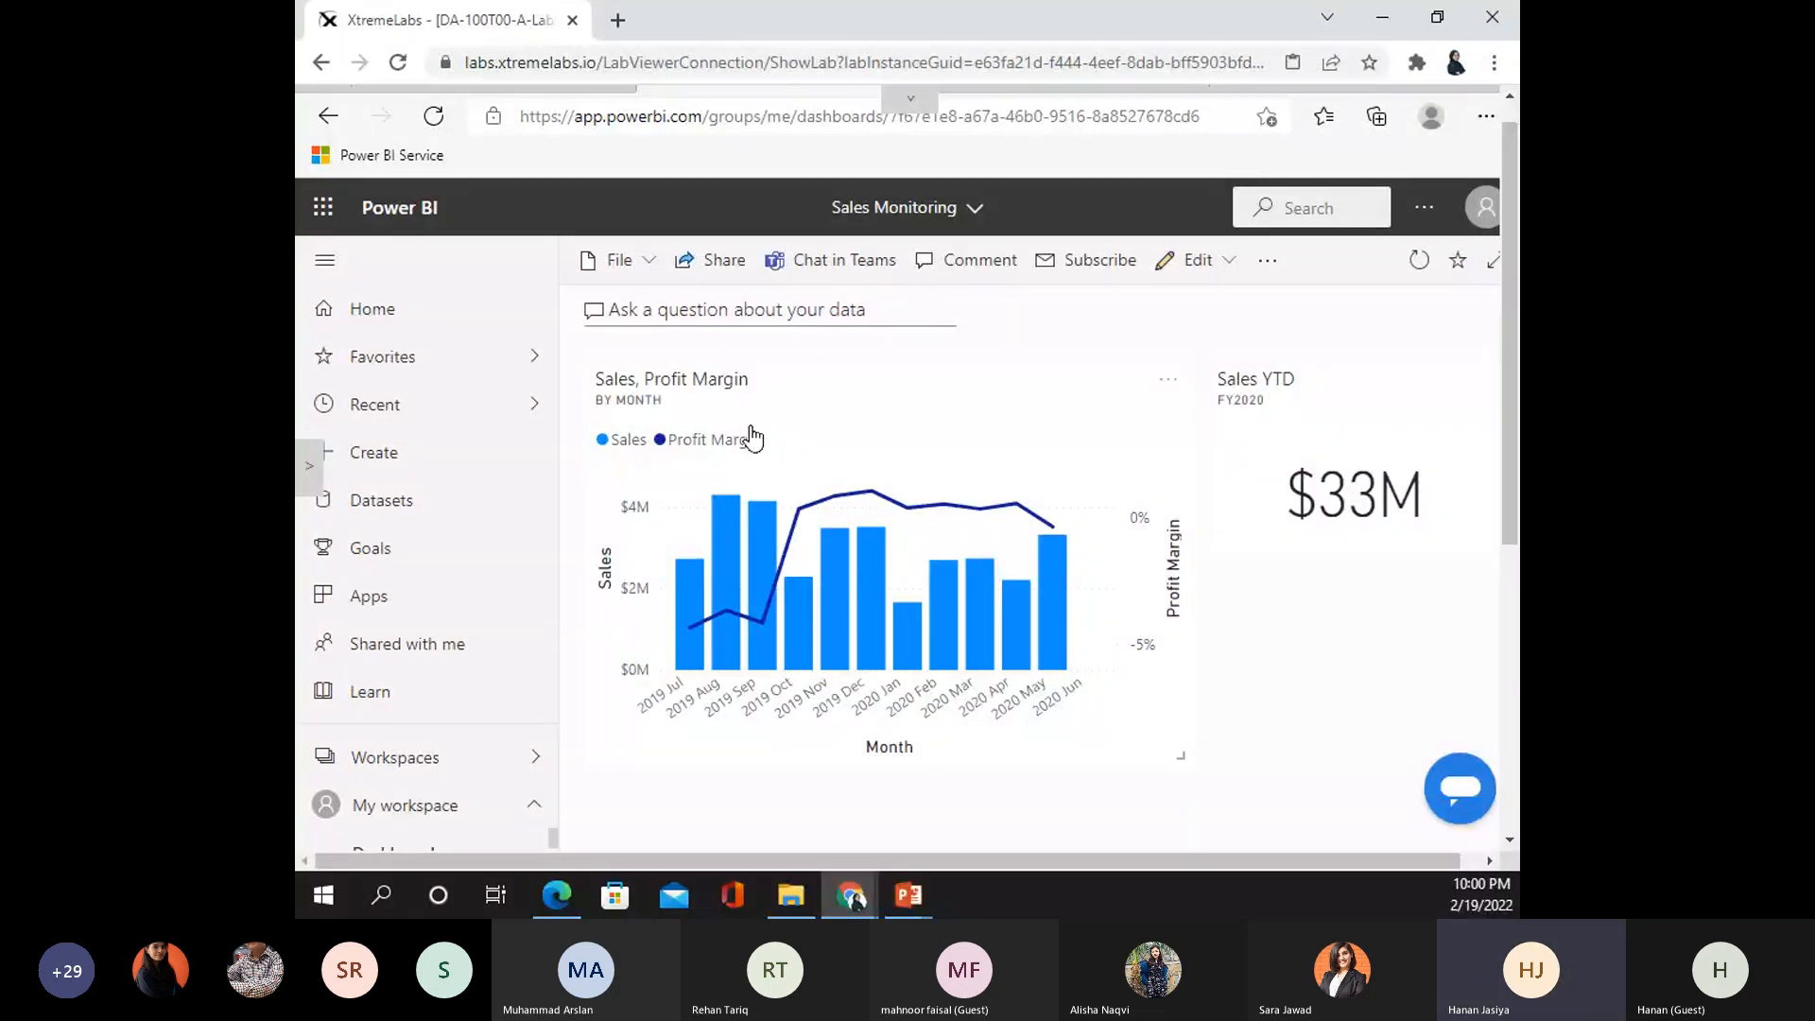
# - Turn on Display last refresh time in the Sales, Profit Margin chart tile's details
pyautogui.click(1169, 383)
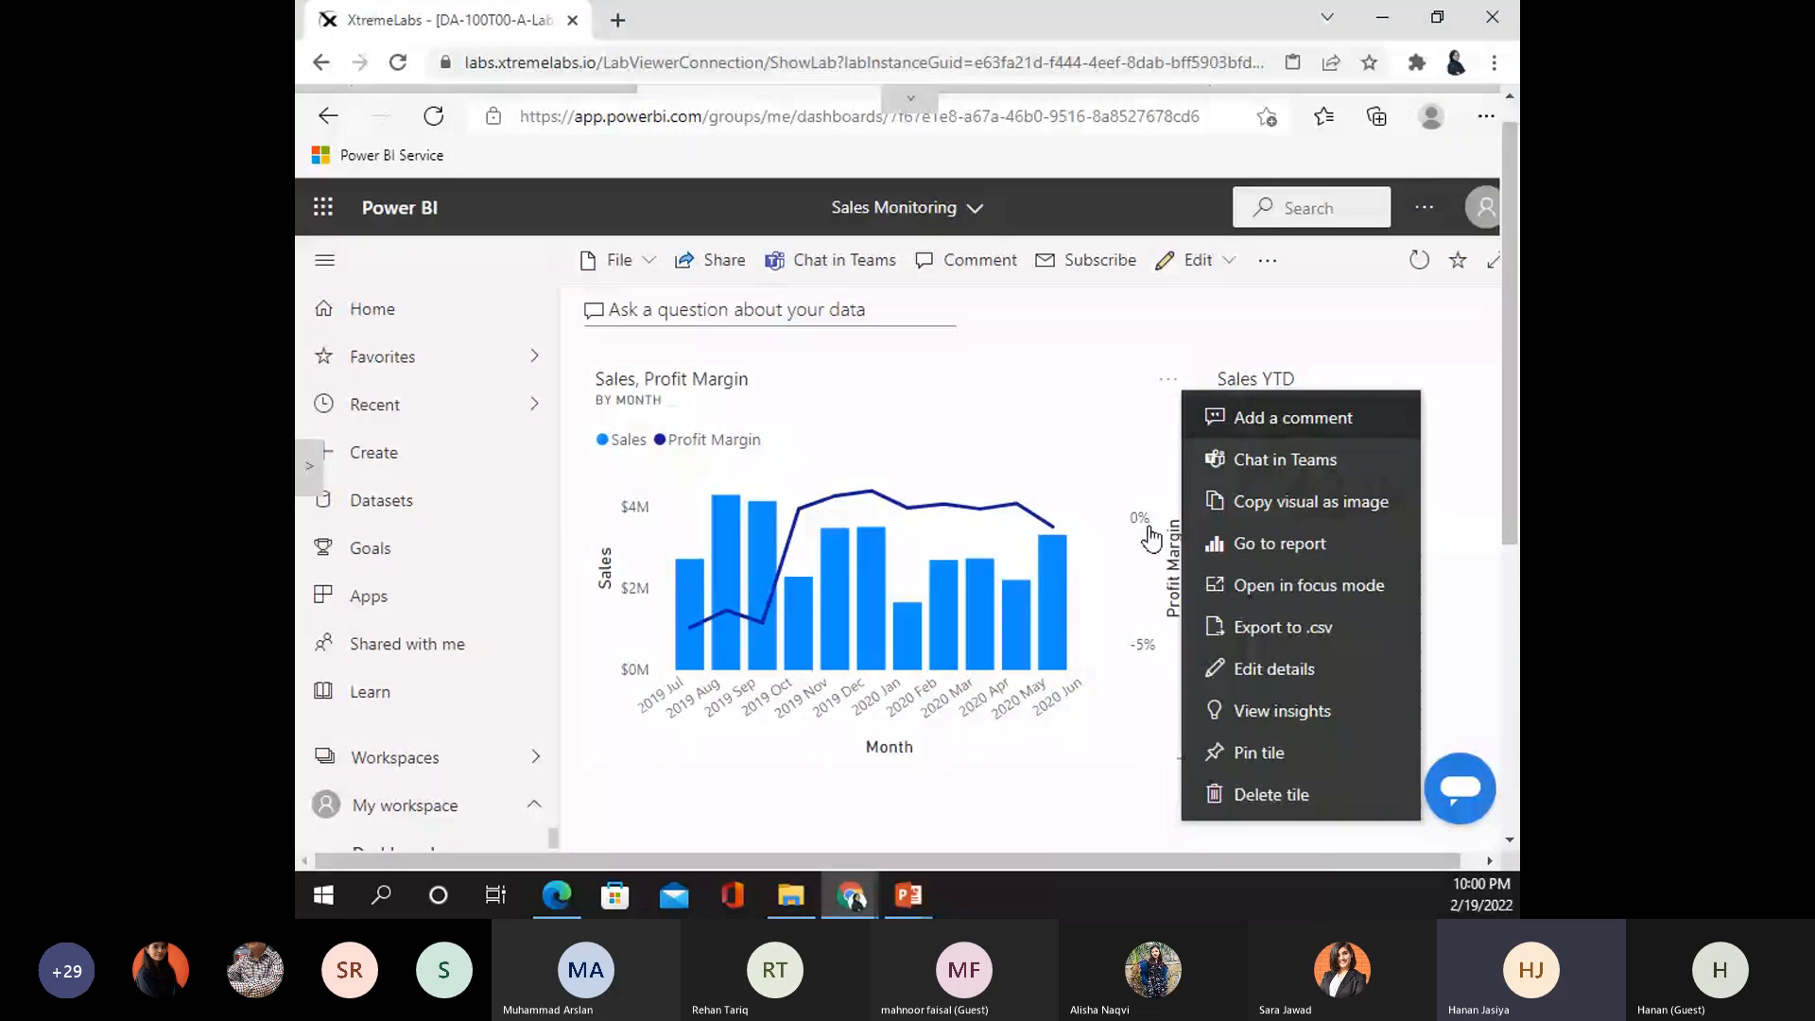
pyautogui.click(1261, 670)
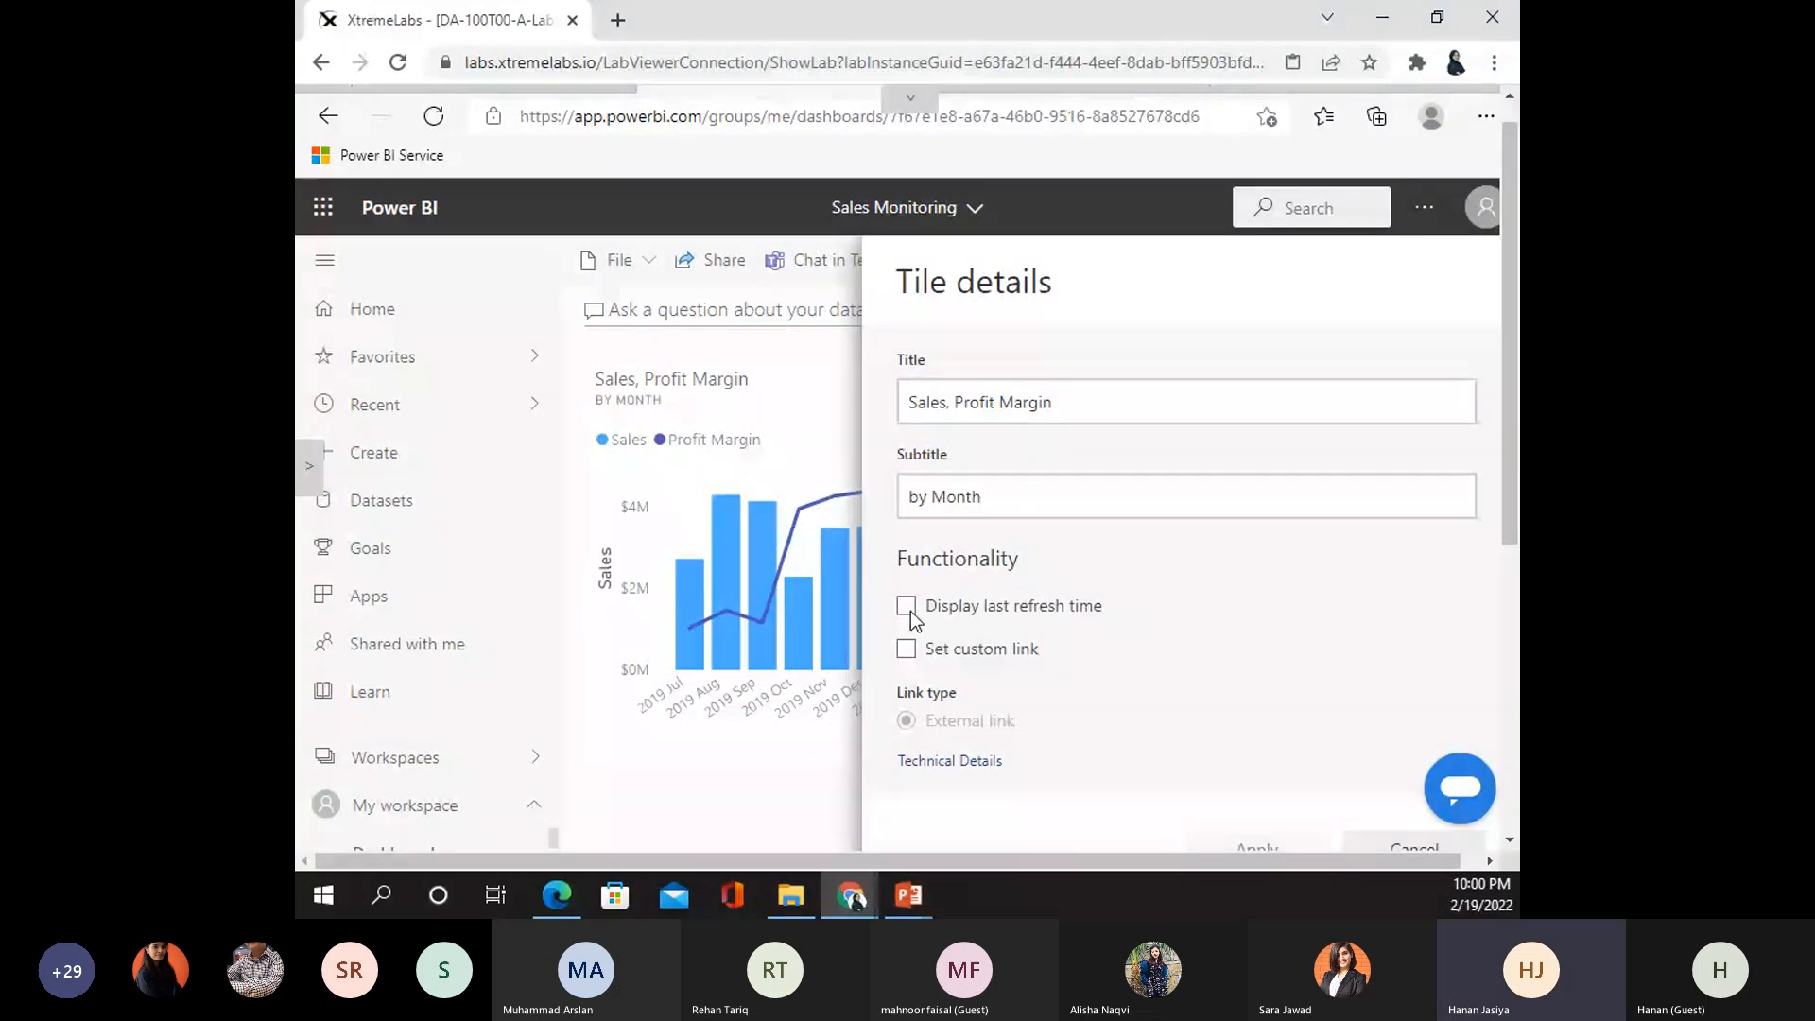
pyautogui.click(907, 608)
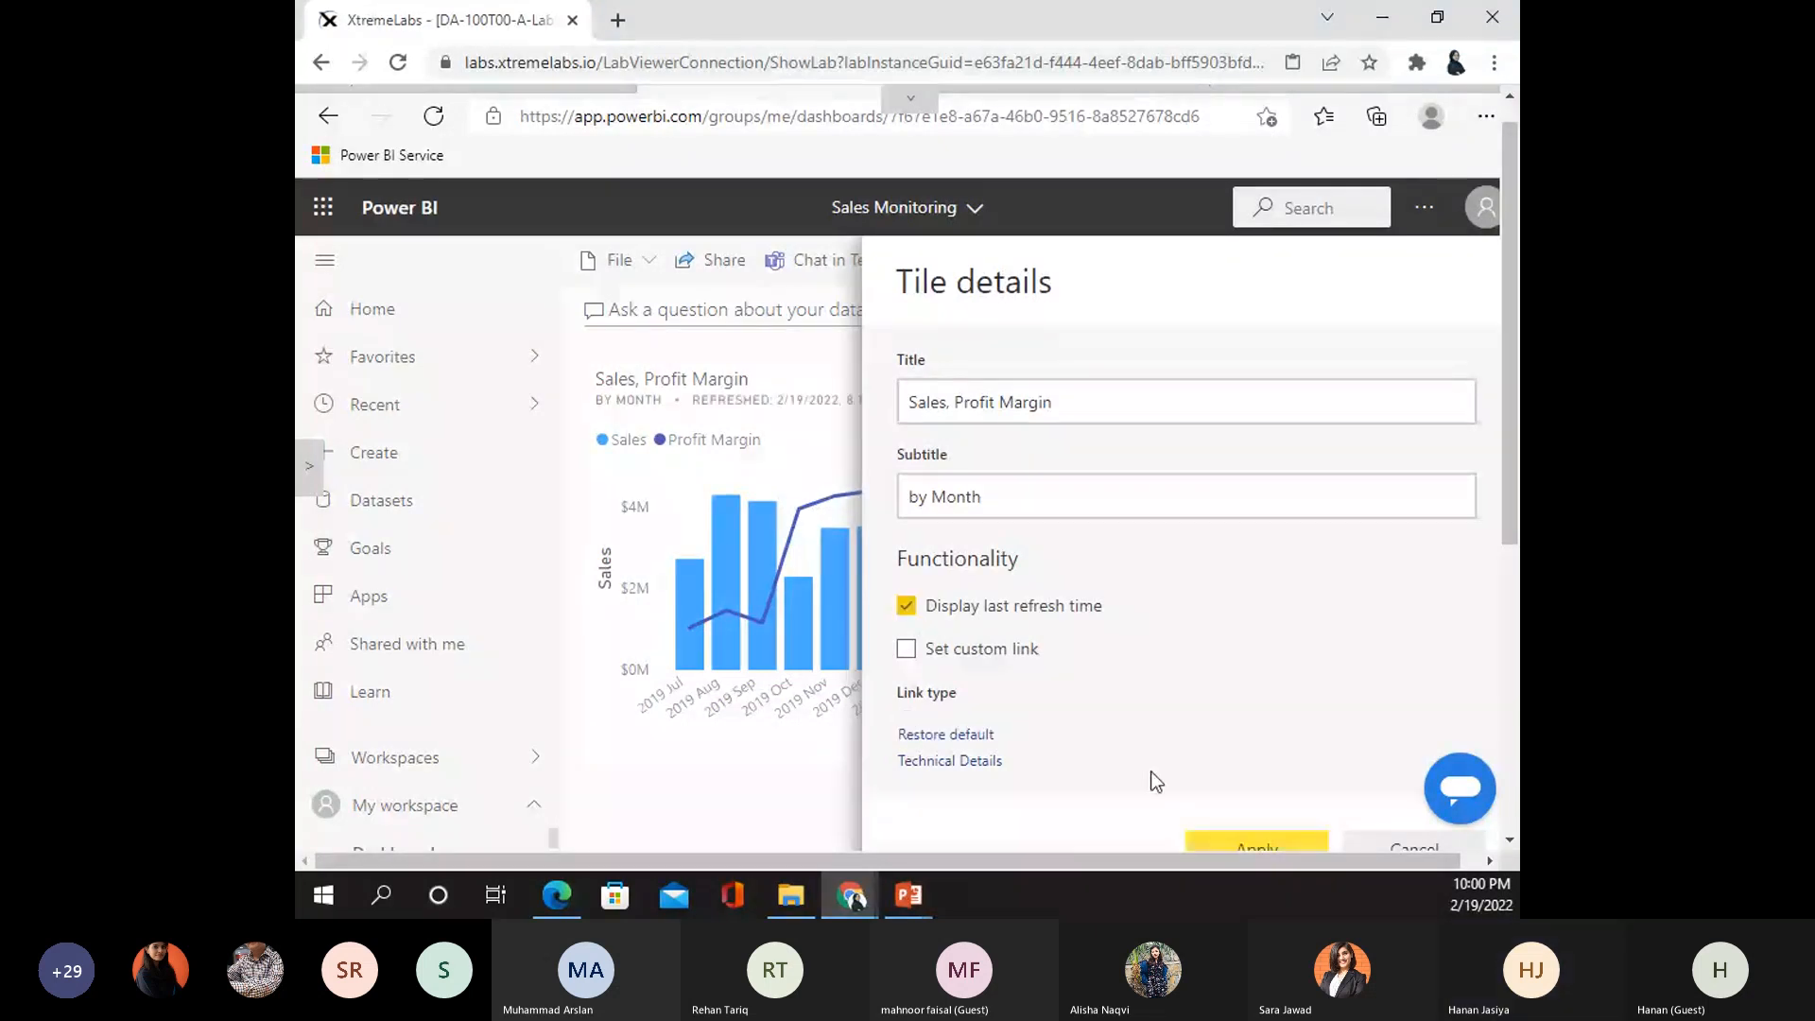
pyautogui.click(518, 698)
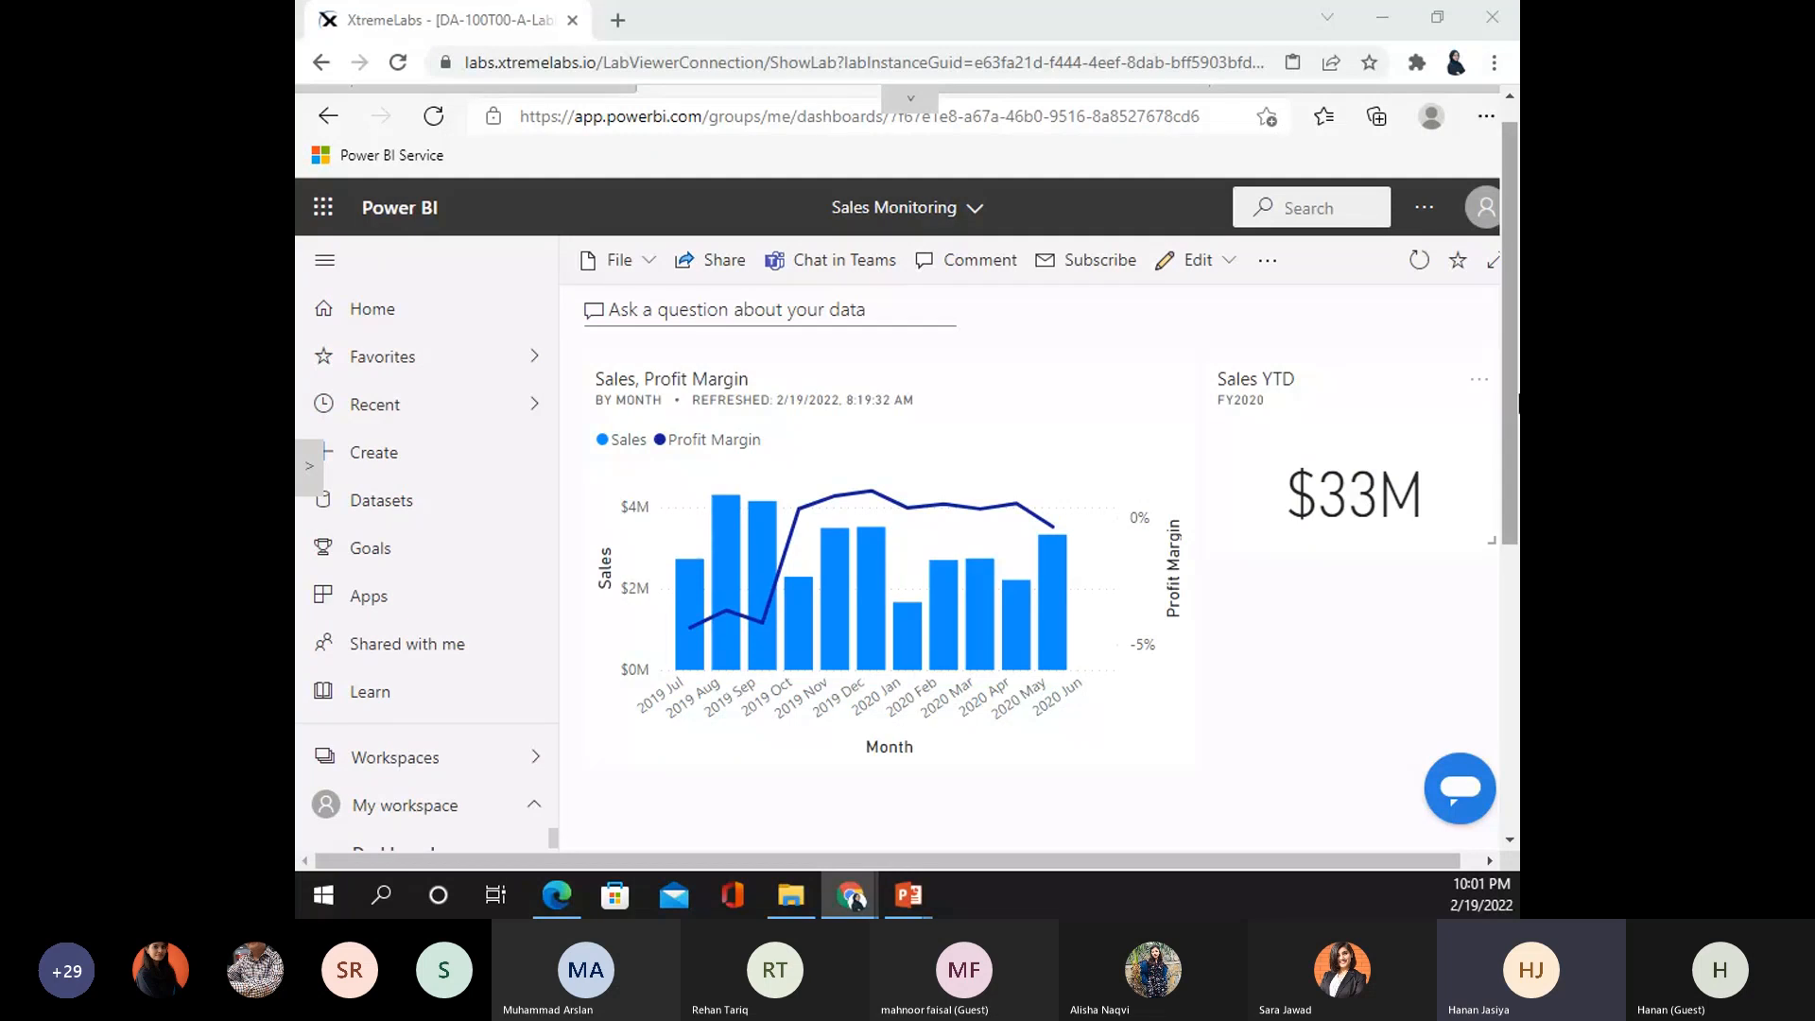
# - Add a Sales YTD alert rule with condition Above and threshold 5000000
pyautogui.click(1478, 380)
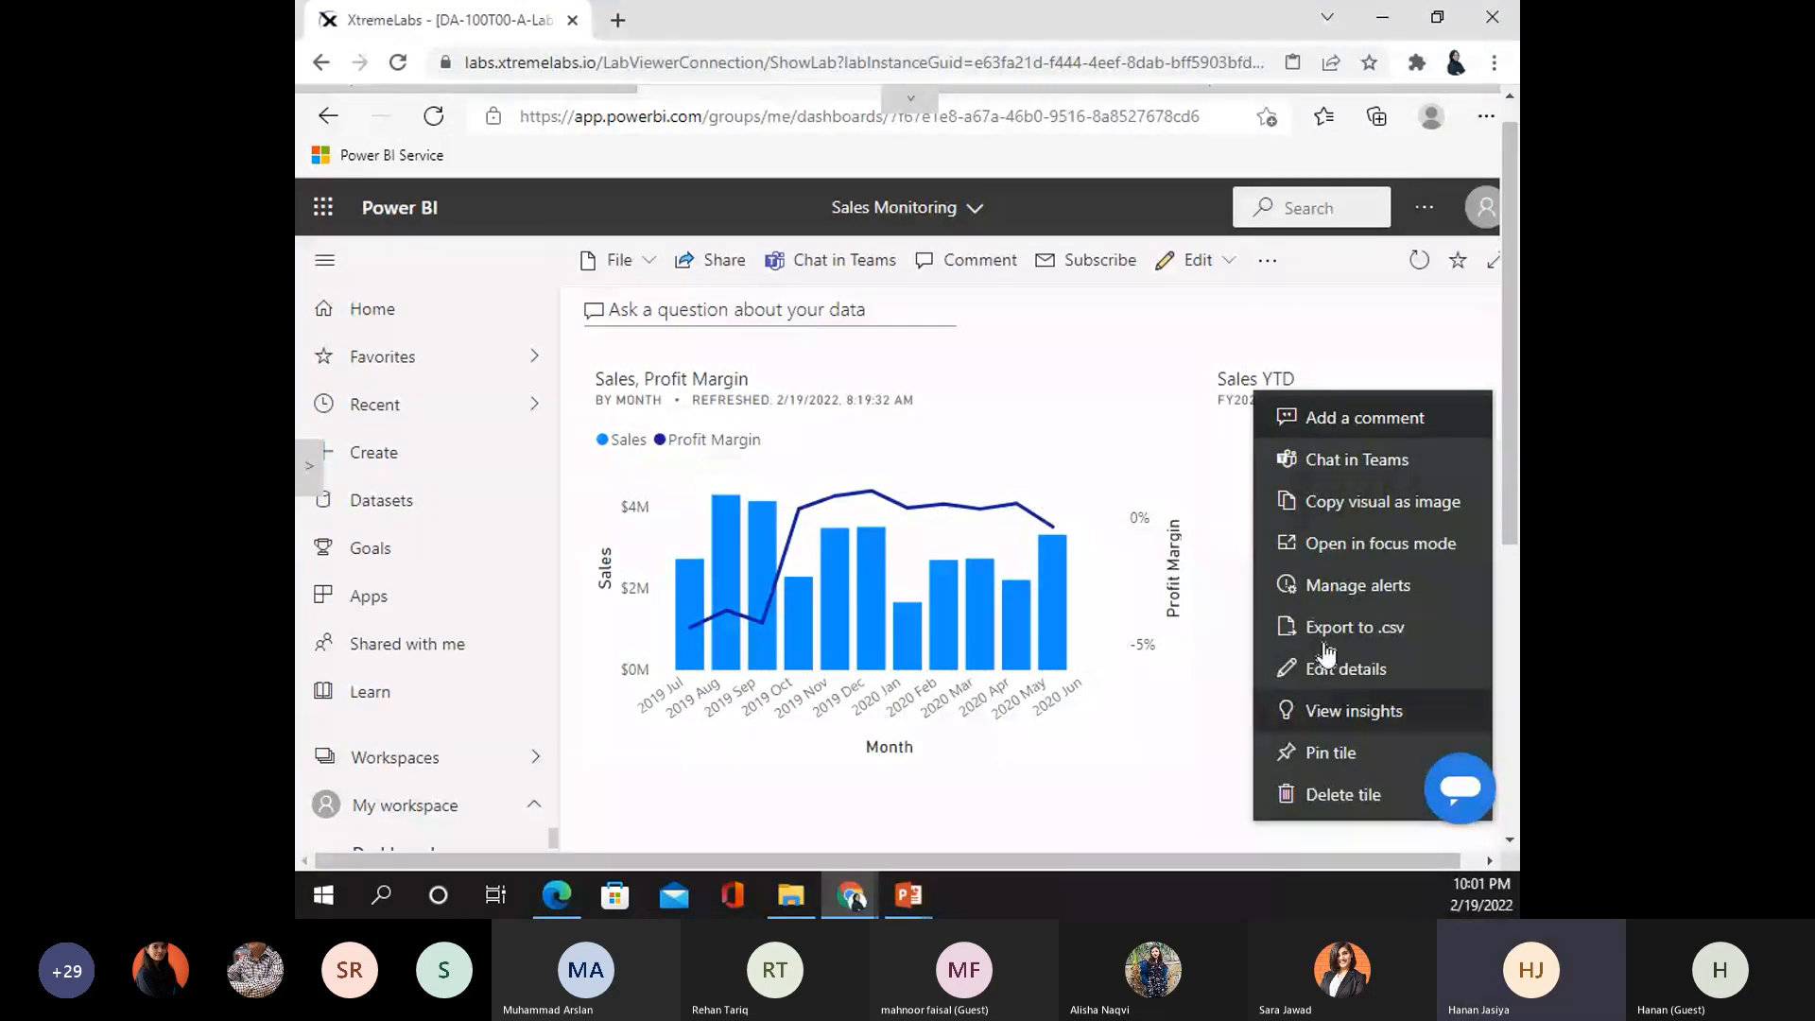
pyautogui.click(1351, 585)
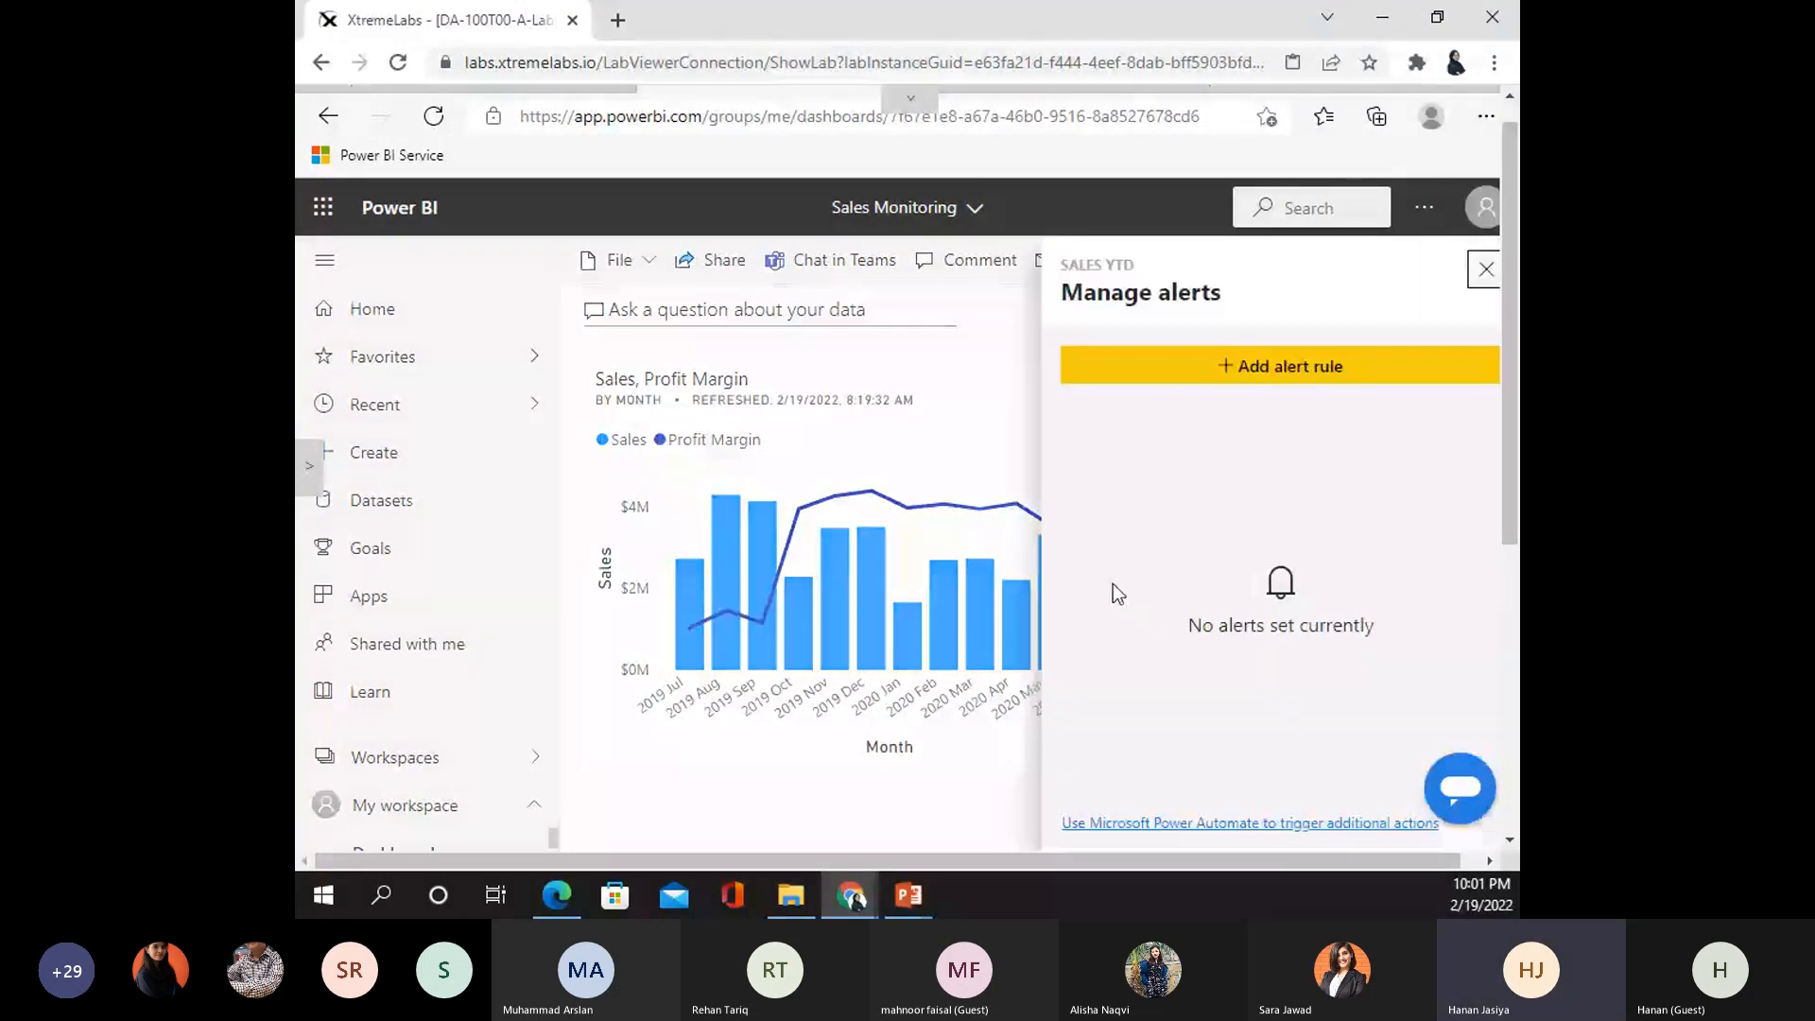
pyautogui.click(1279, 366)
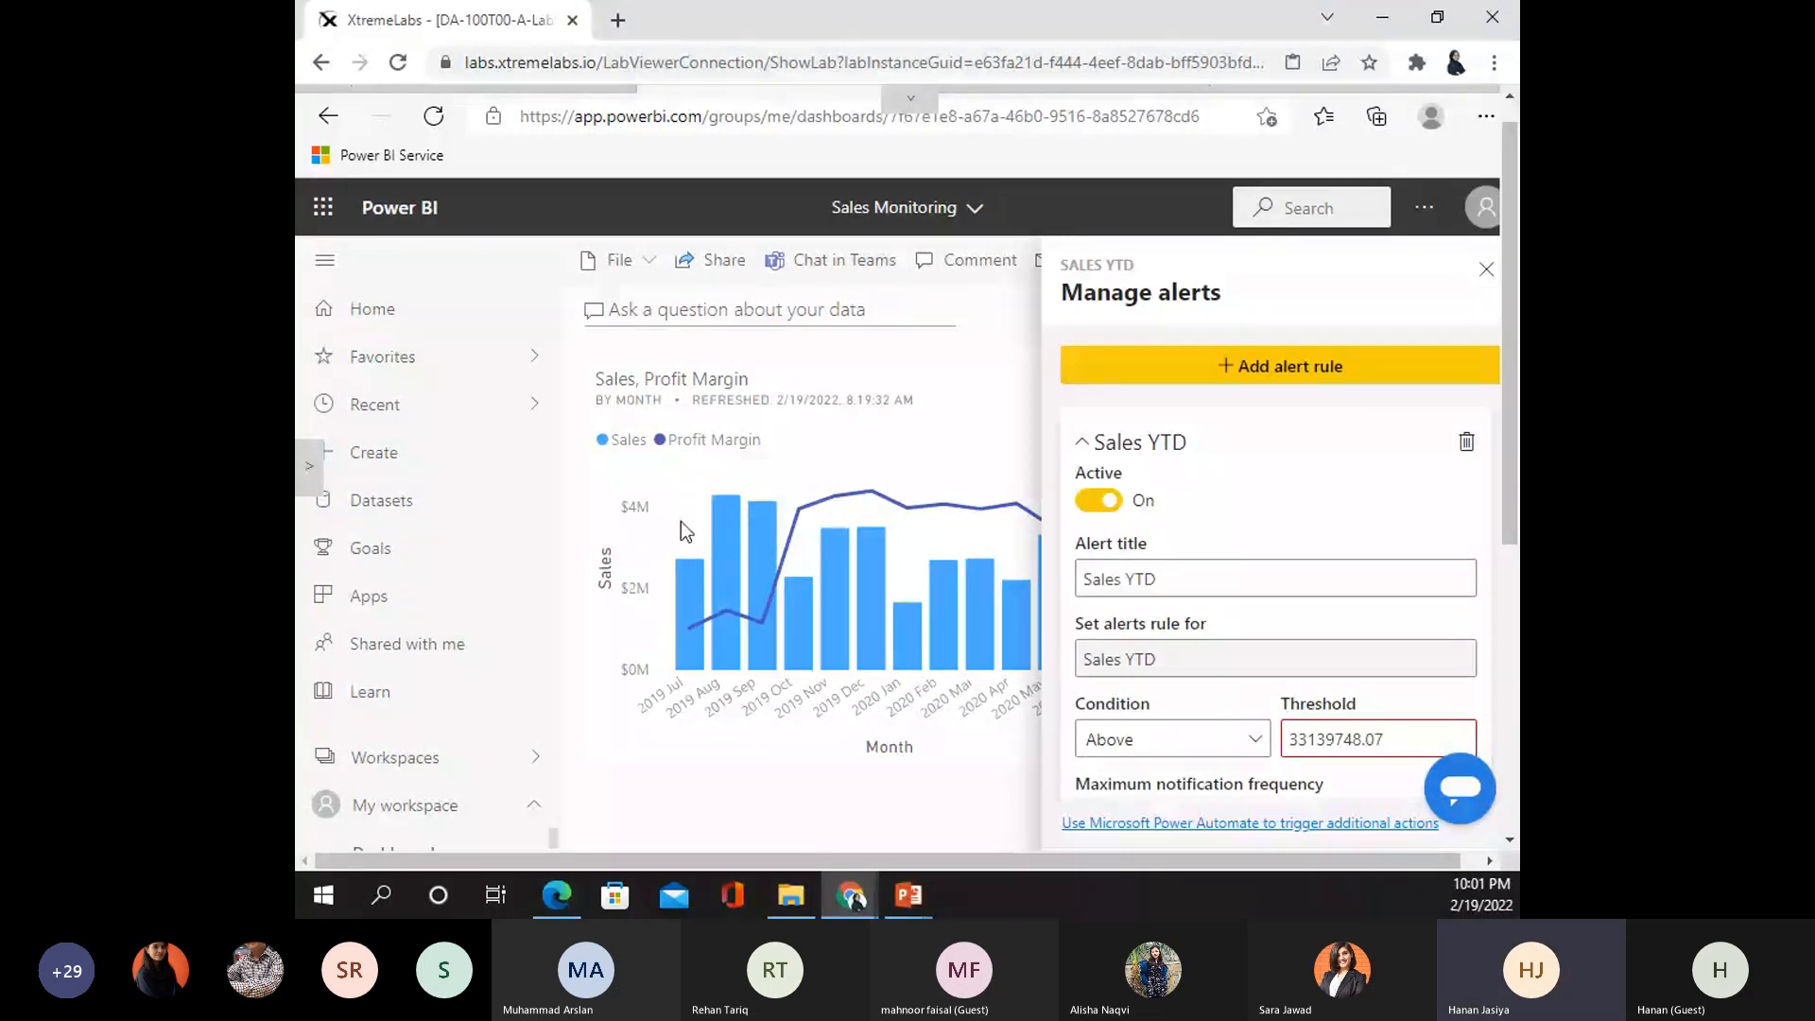
pyautogui.click(1318, 738)
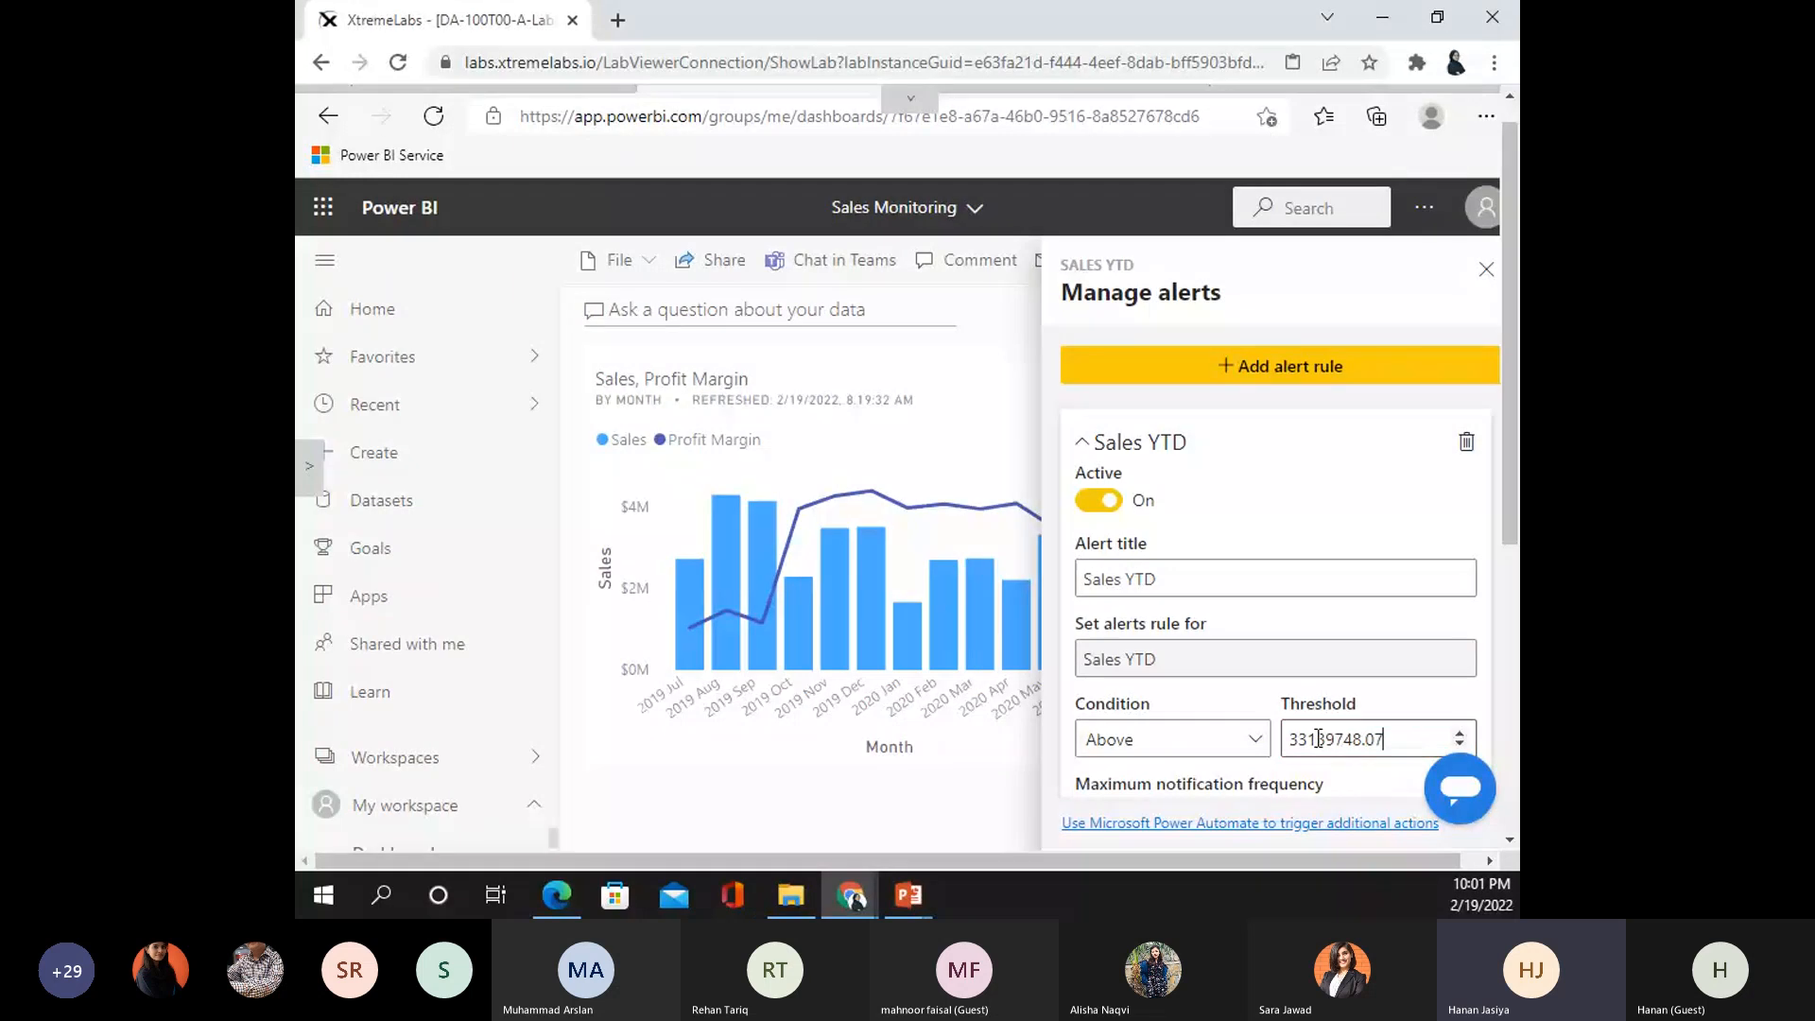
pyautogui.moveTo(1298, 738); pyautogui.dragTo(1518, 726)
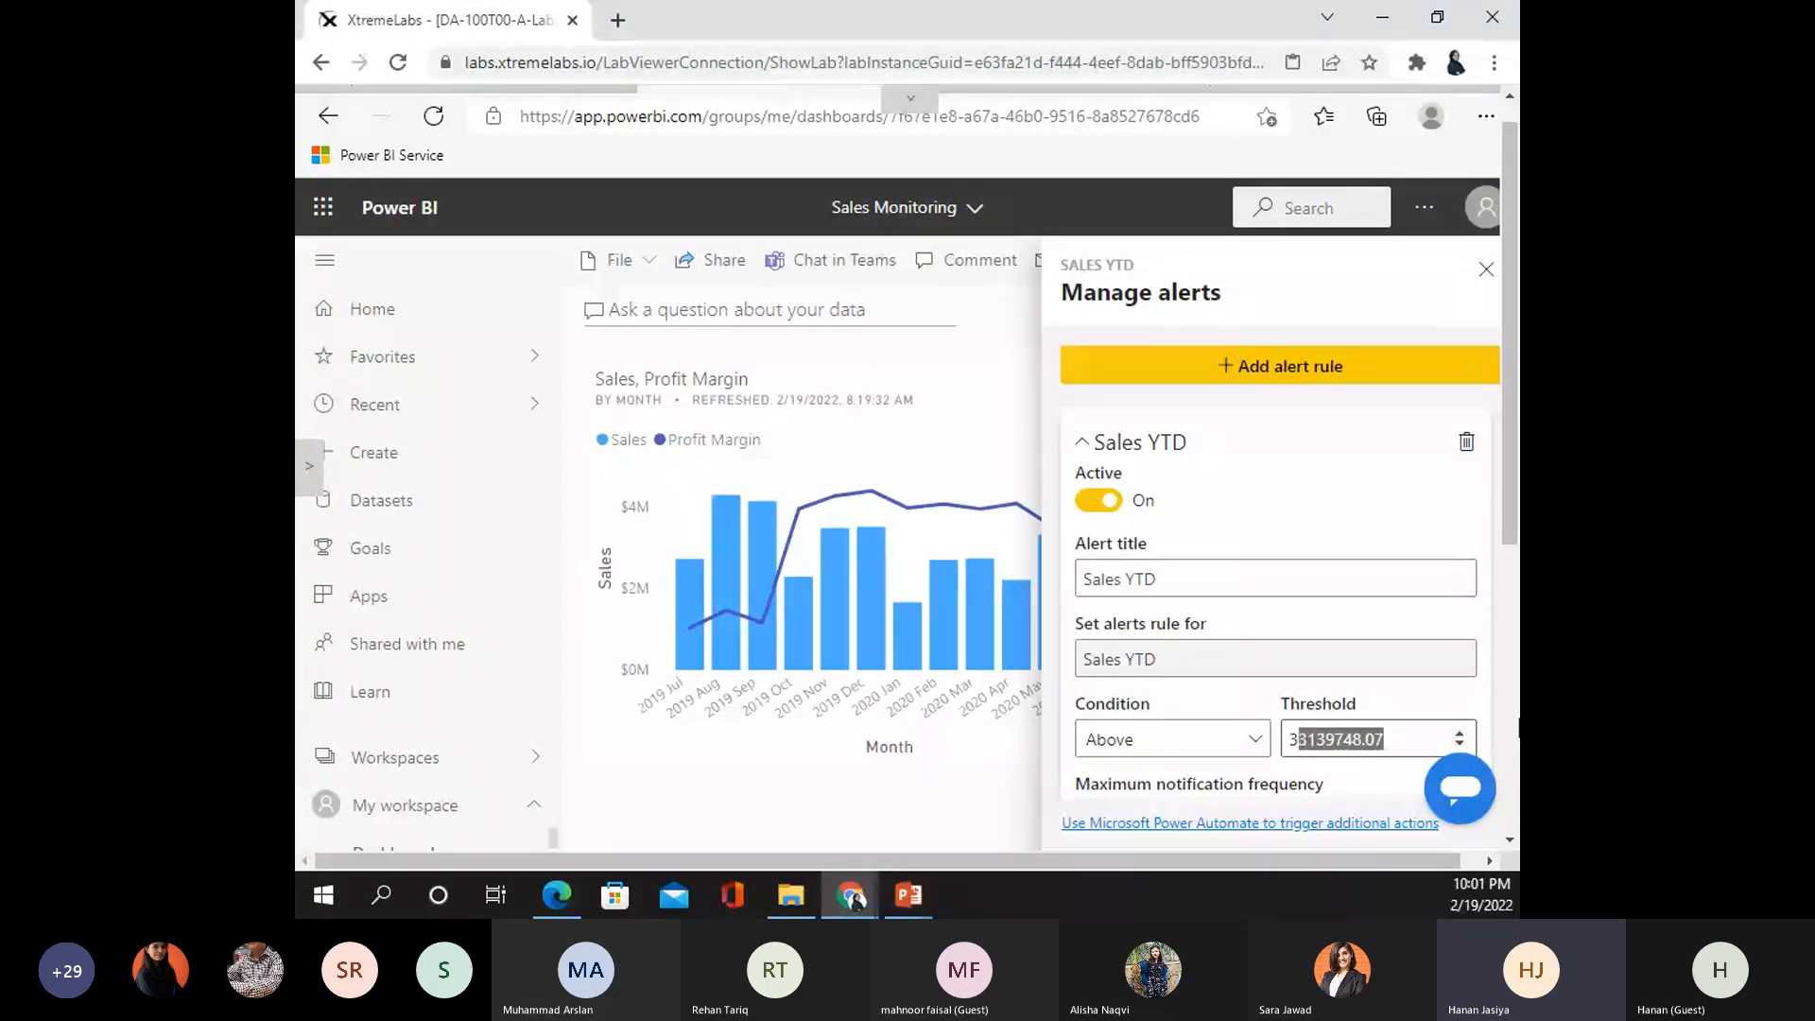
pyautogui.write('5000000')
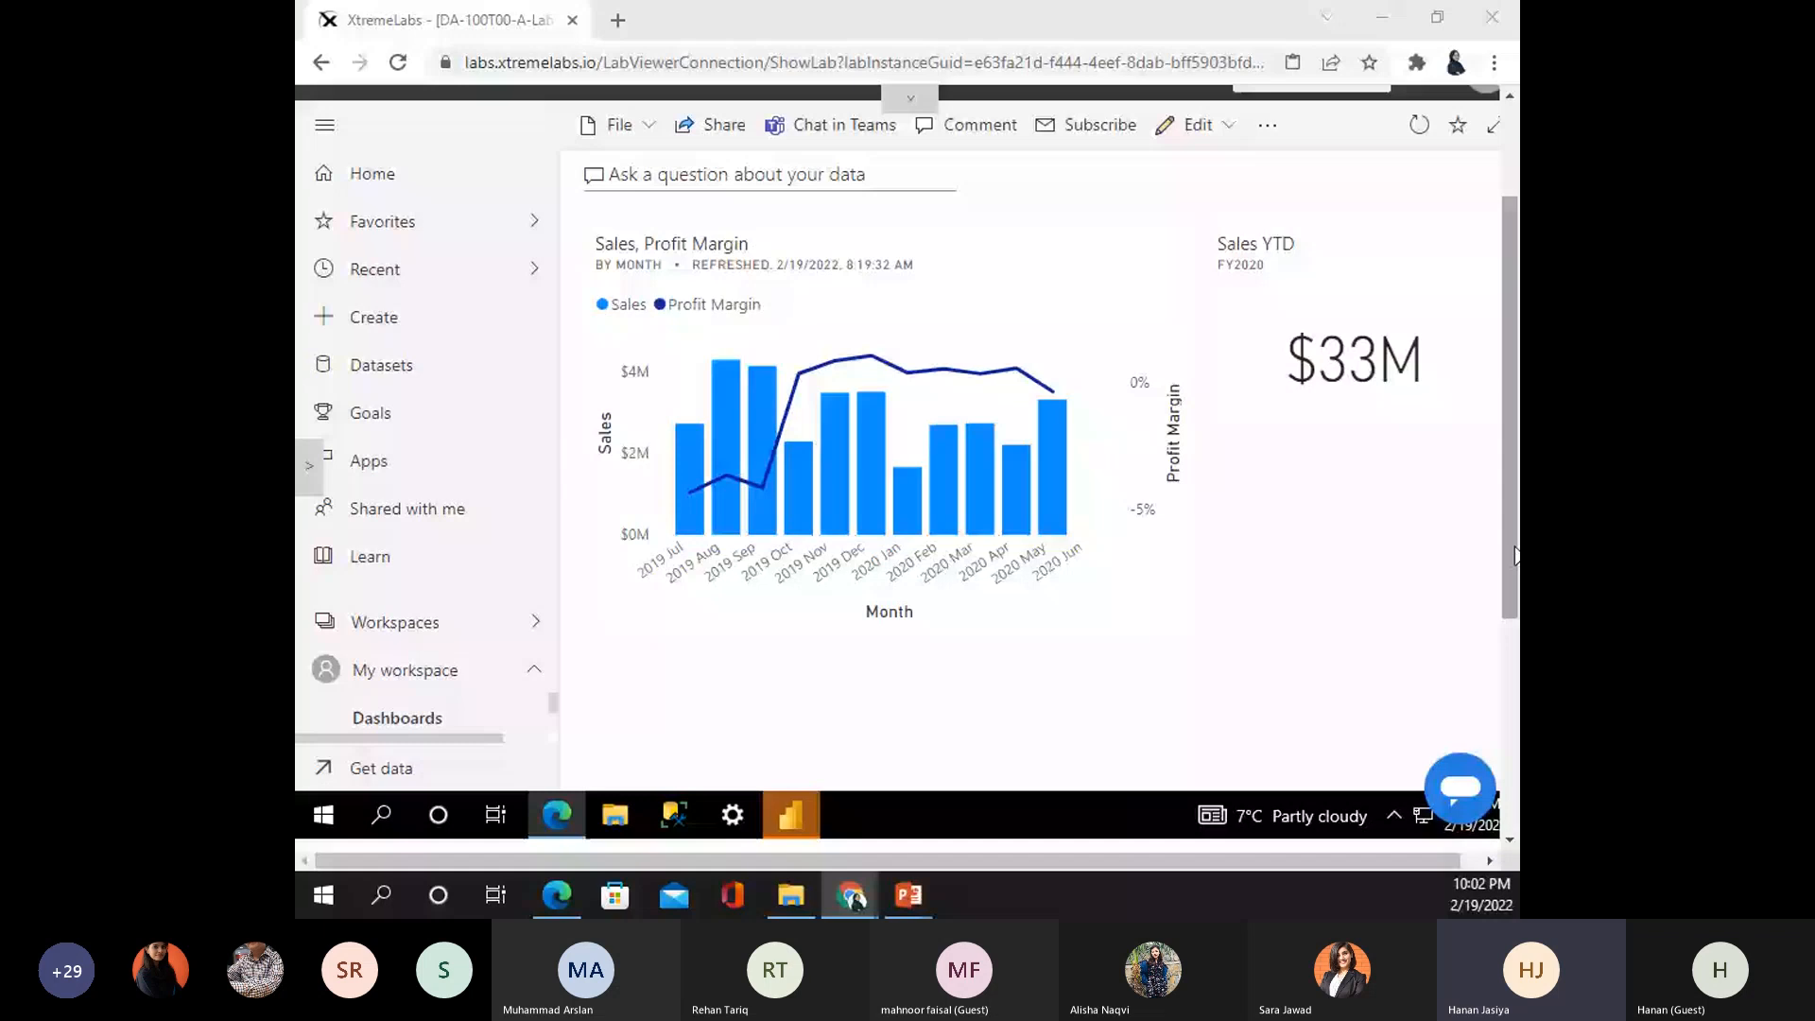
pyautogui.scroll(1, 1515, 554)
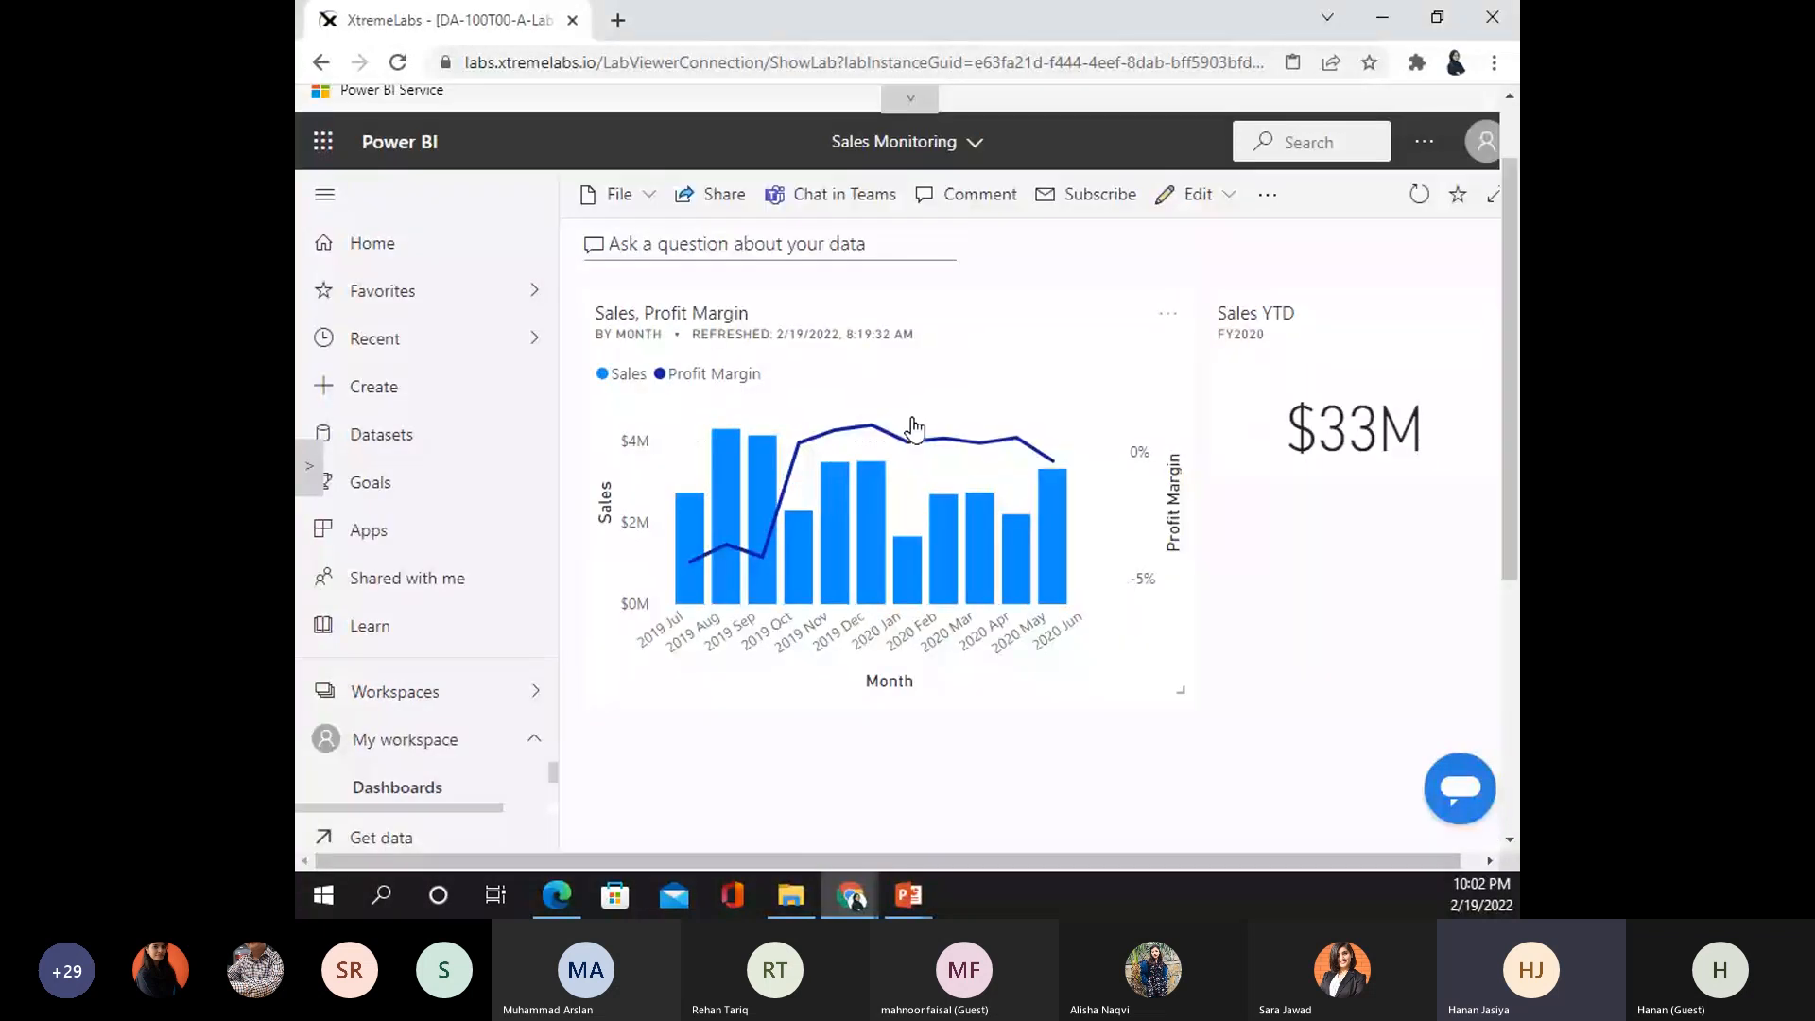